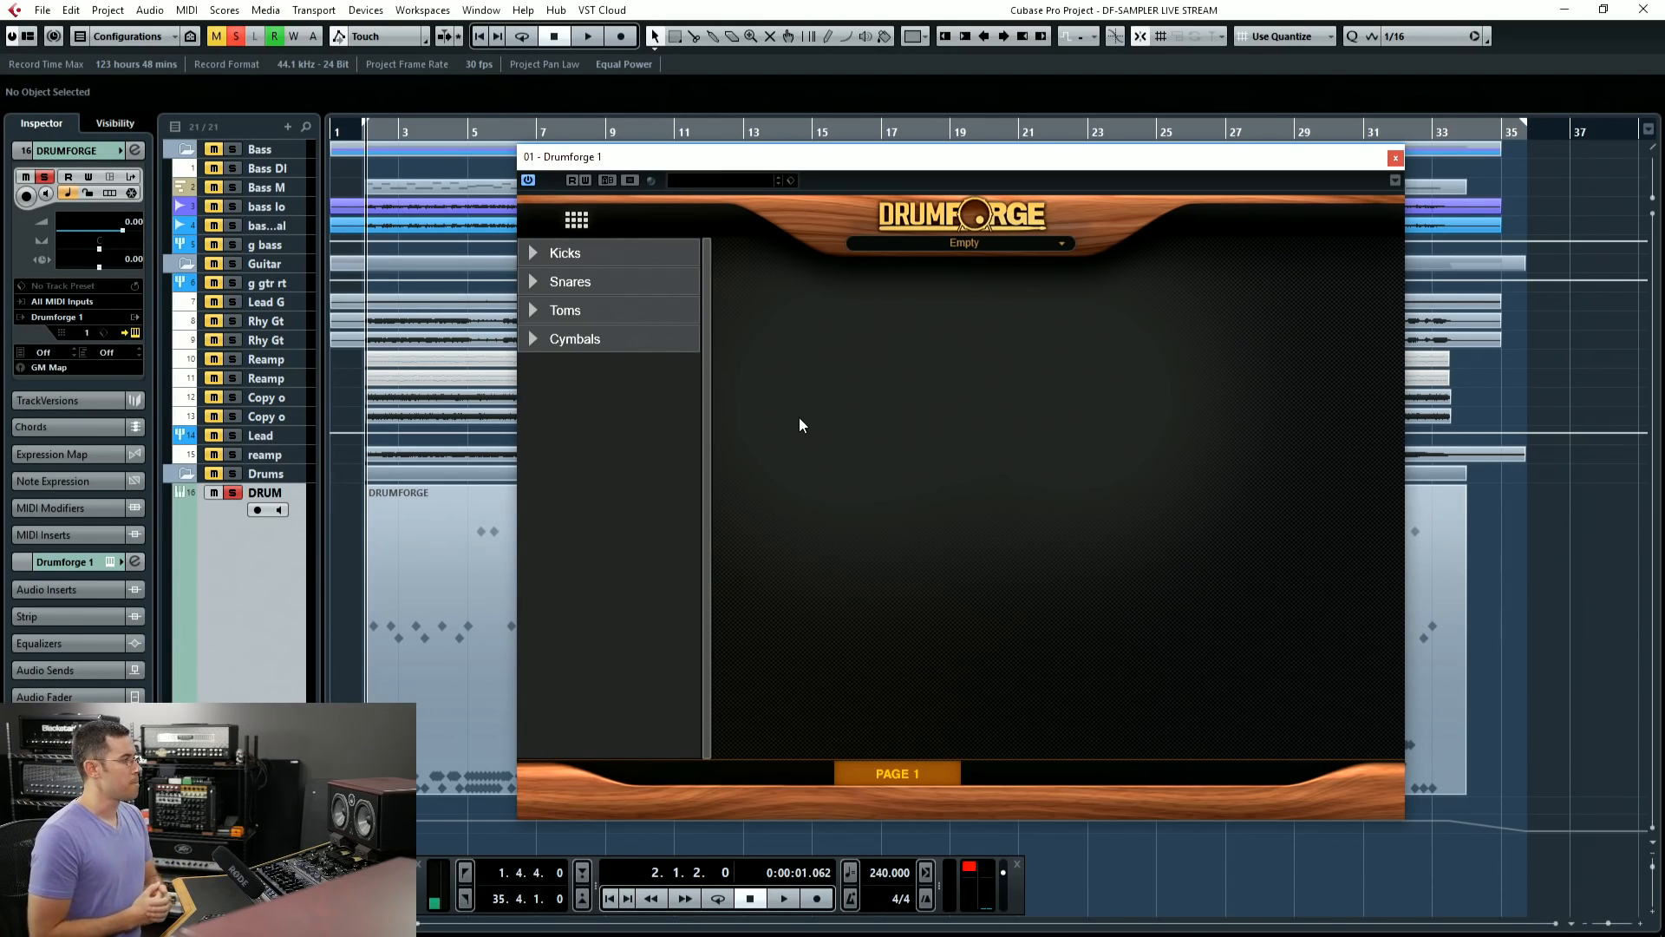
Step: Play the project briefly with the empty Drumforge kit and stop playback
key("space")
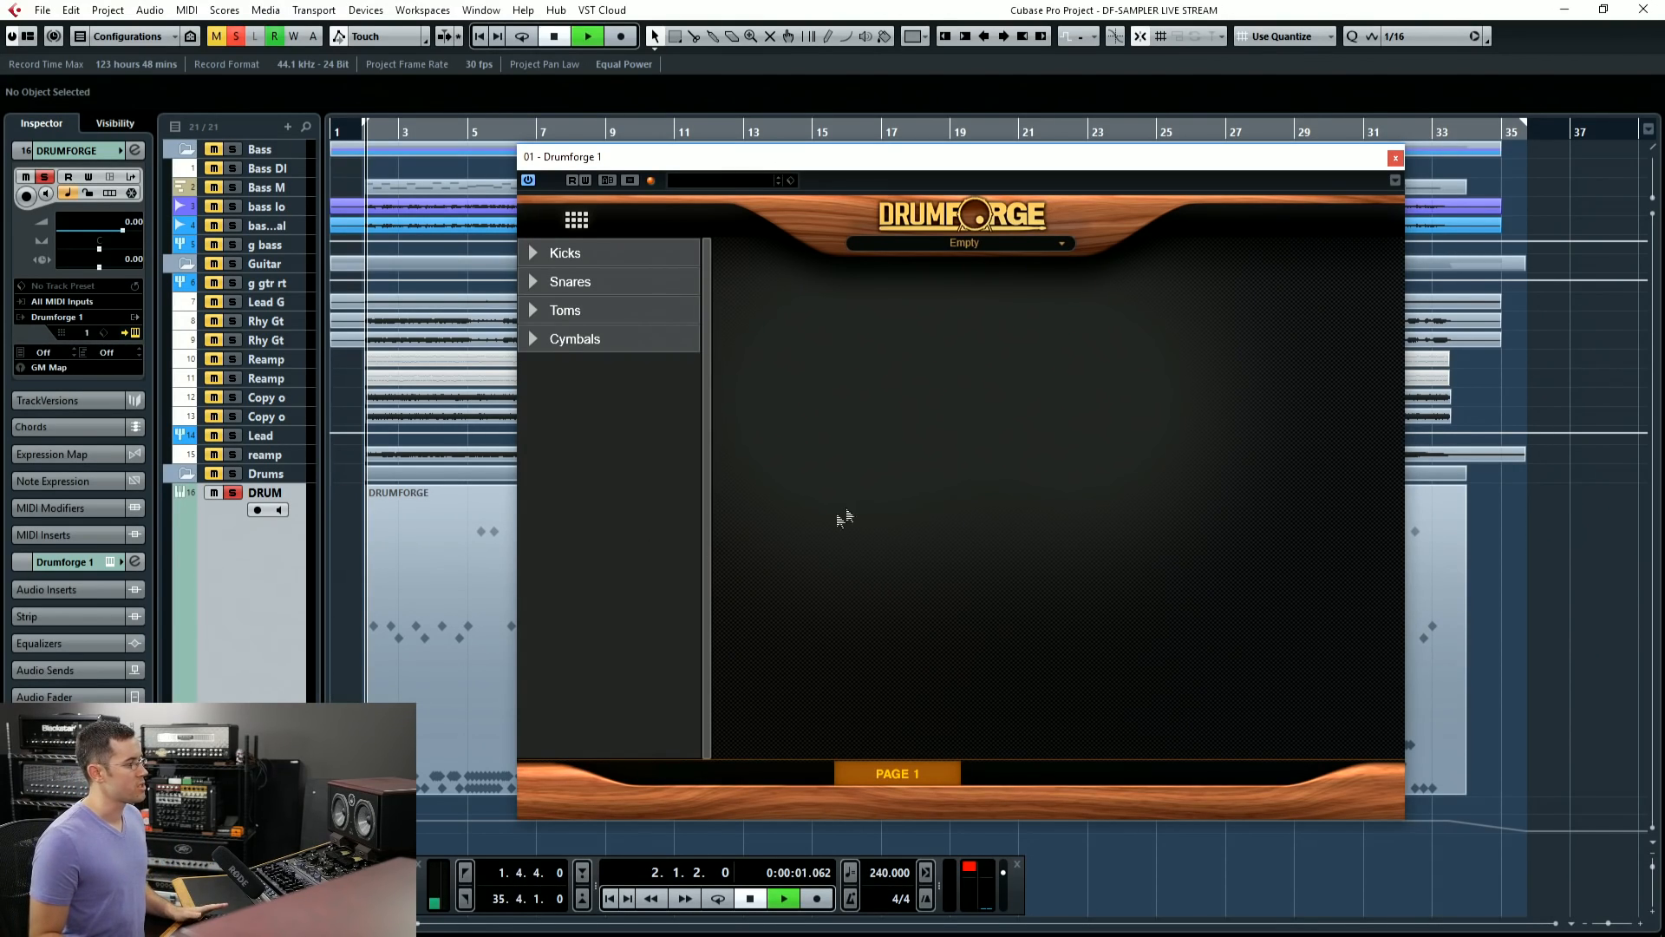
key("space")
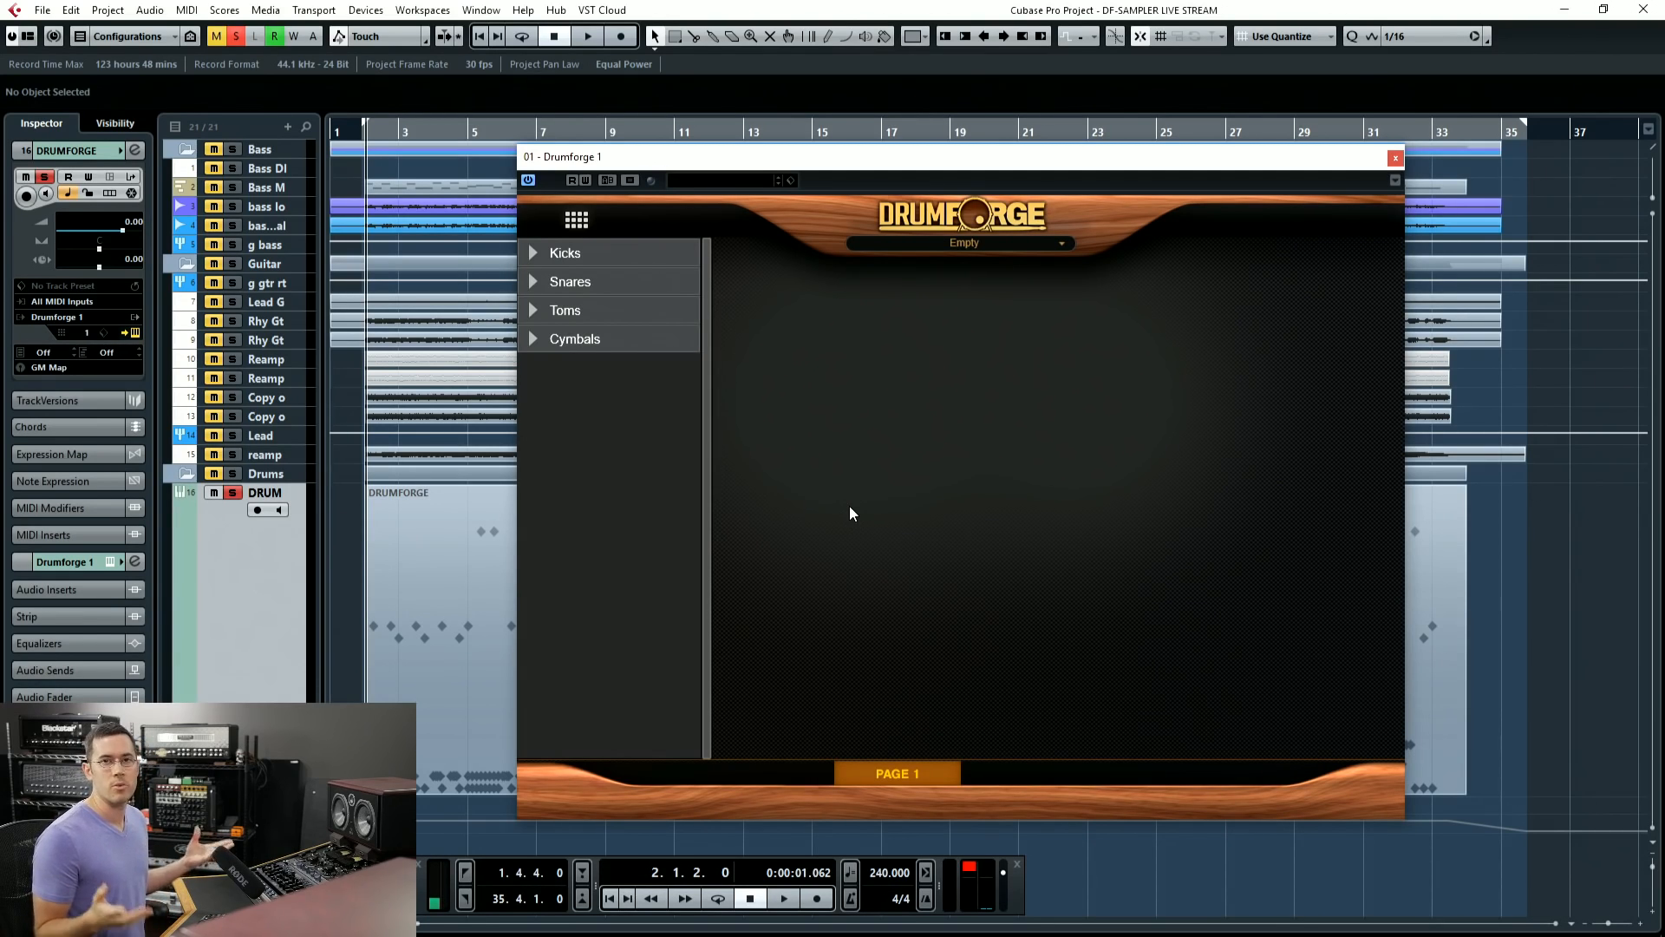
Step: Try the kit presets Natural, Guiltiest Pleasure and Classic Rock in turn, and reset Drumforge to an empty kit
left_click(959, 242)
left_click(914, 363)
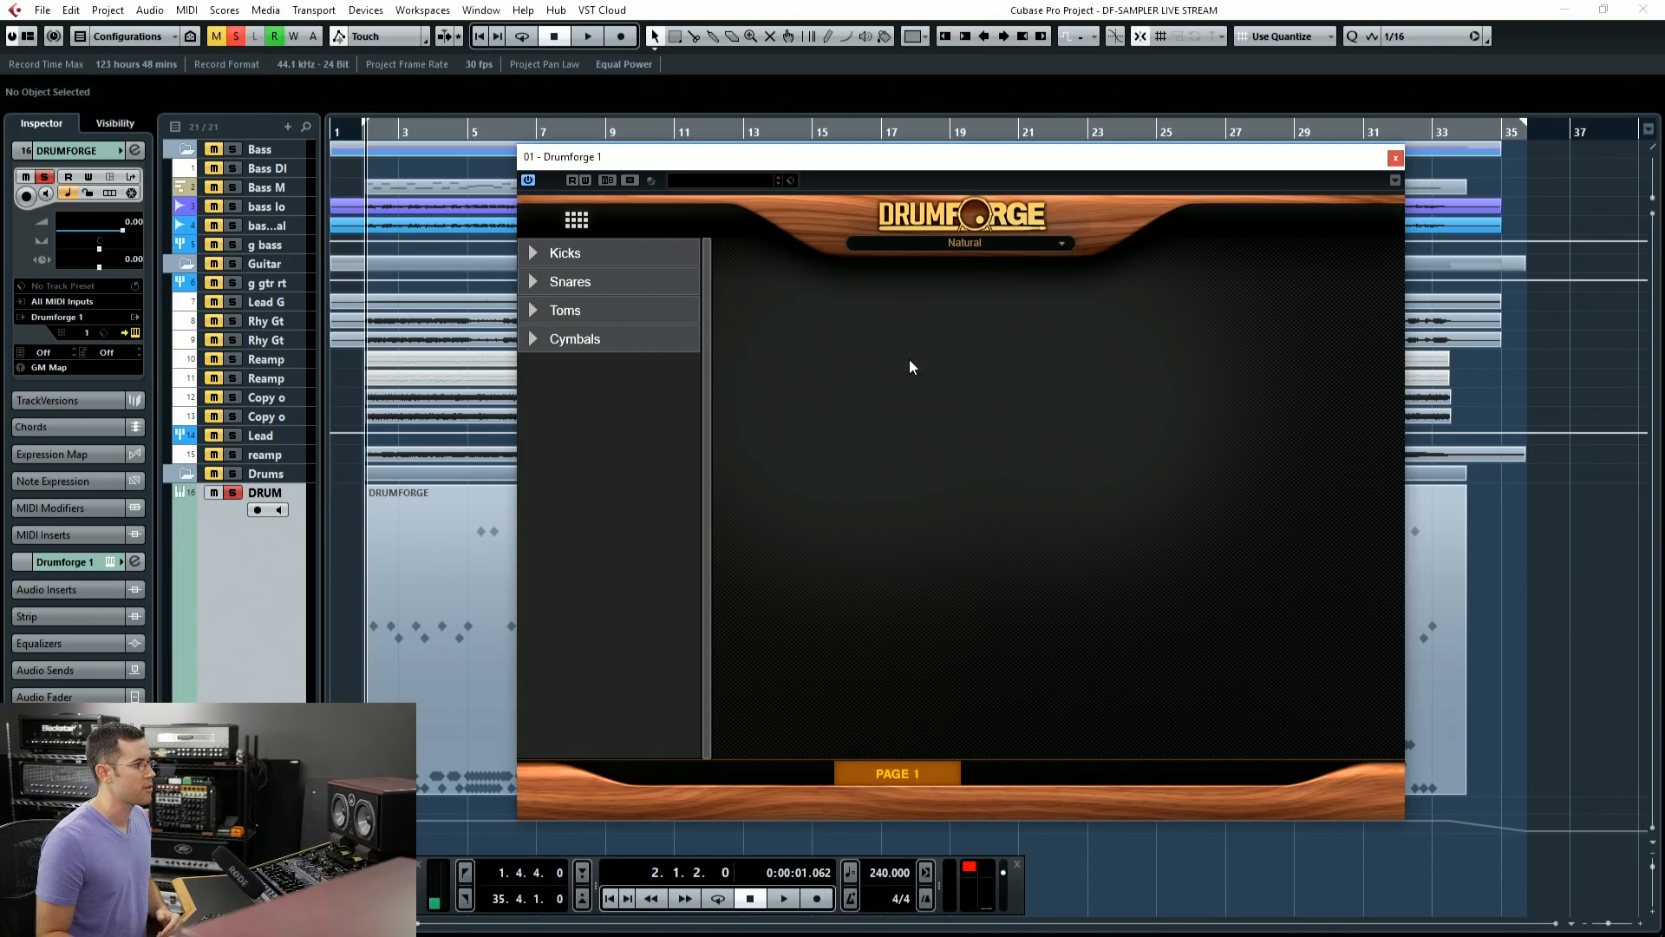
left_click(959, 242)
left_click(902, 467)
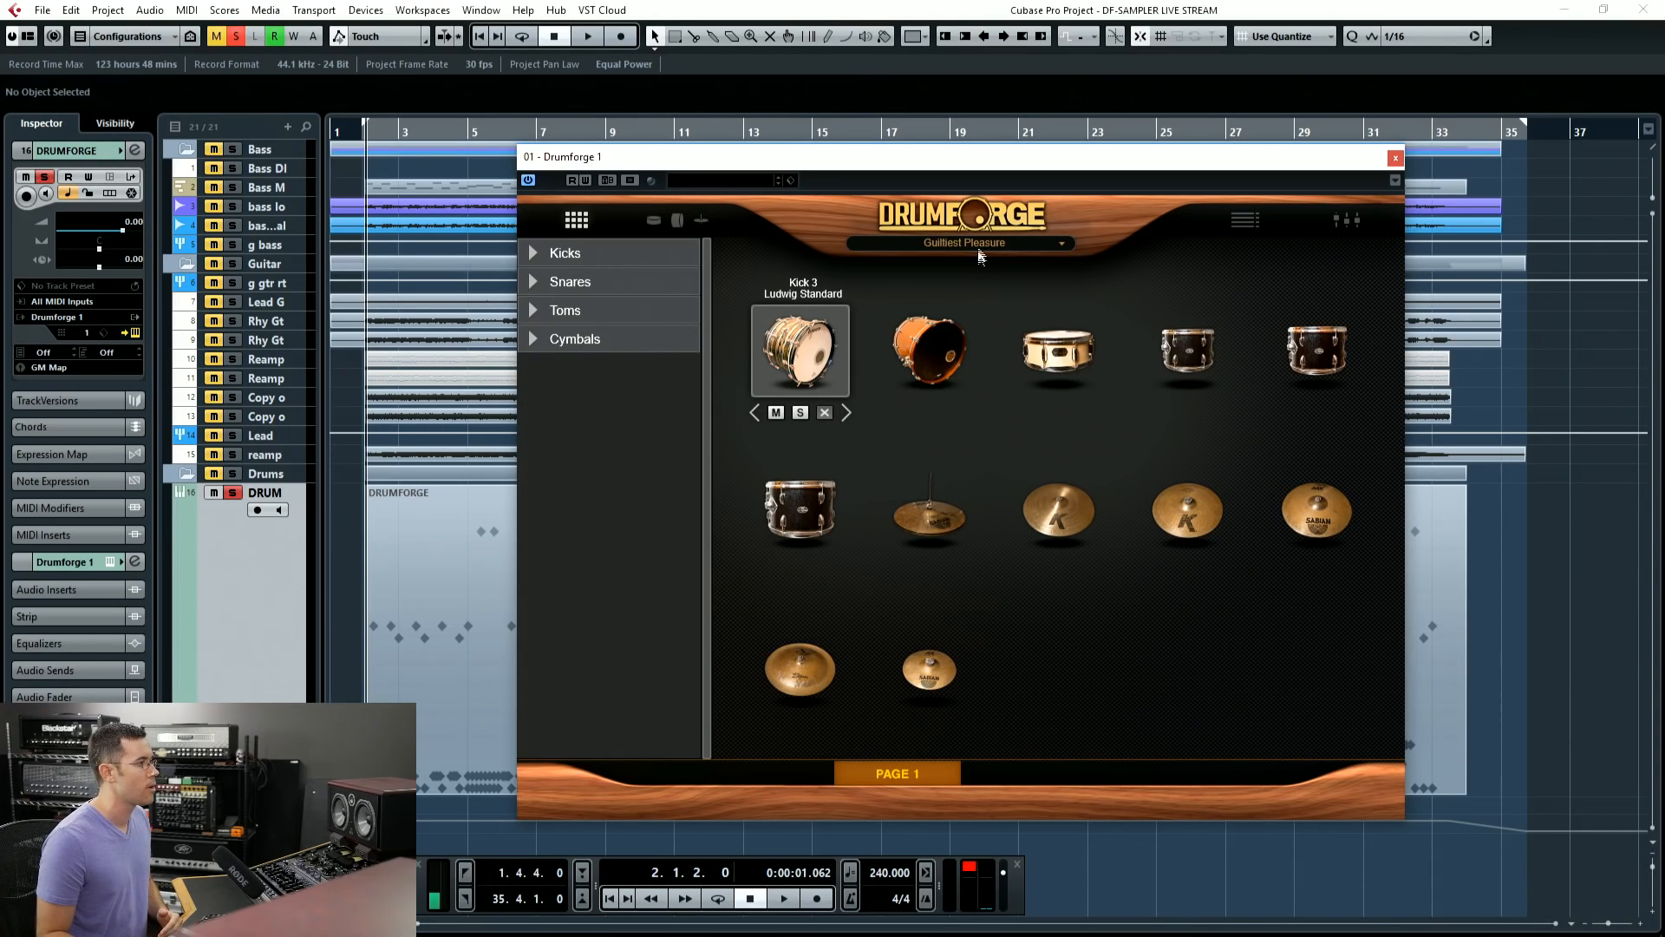
left_click(977, 242)
scroll(951, 435, "down", 2)
left_click(934, 442)
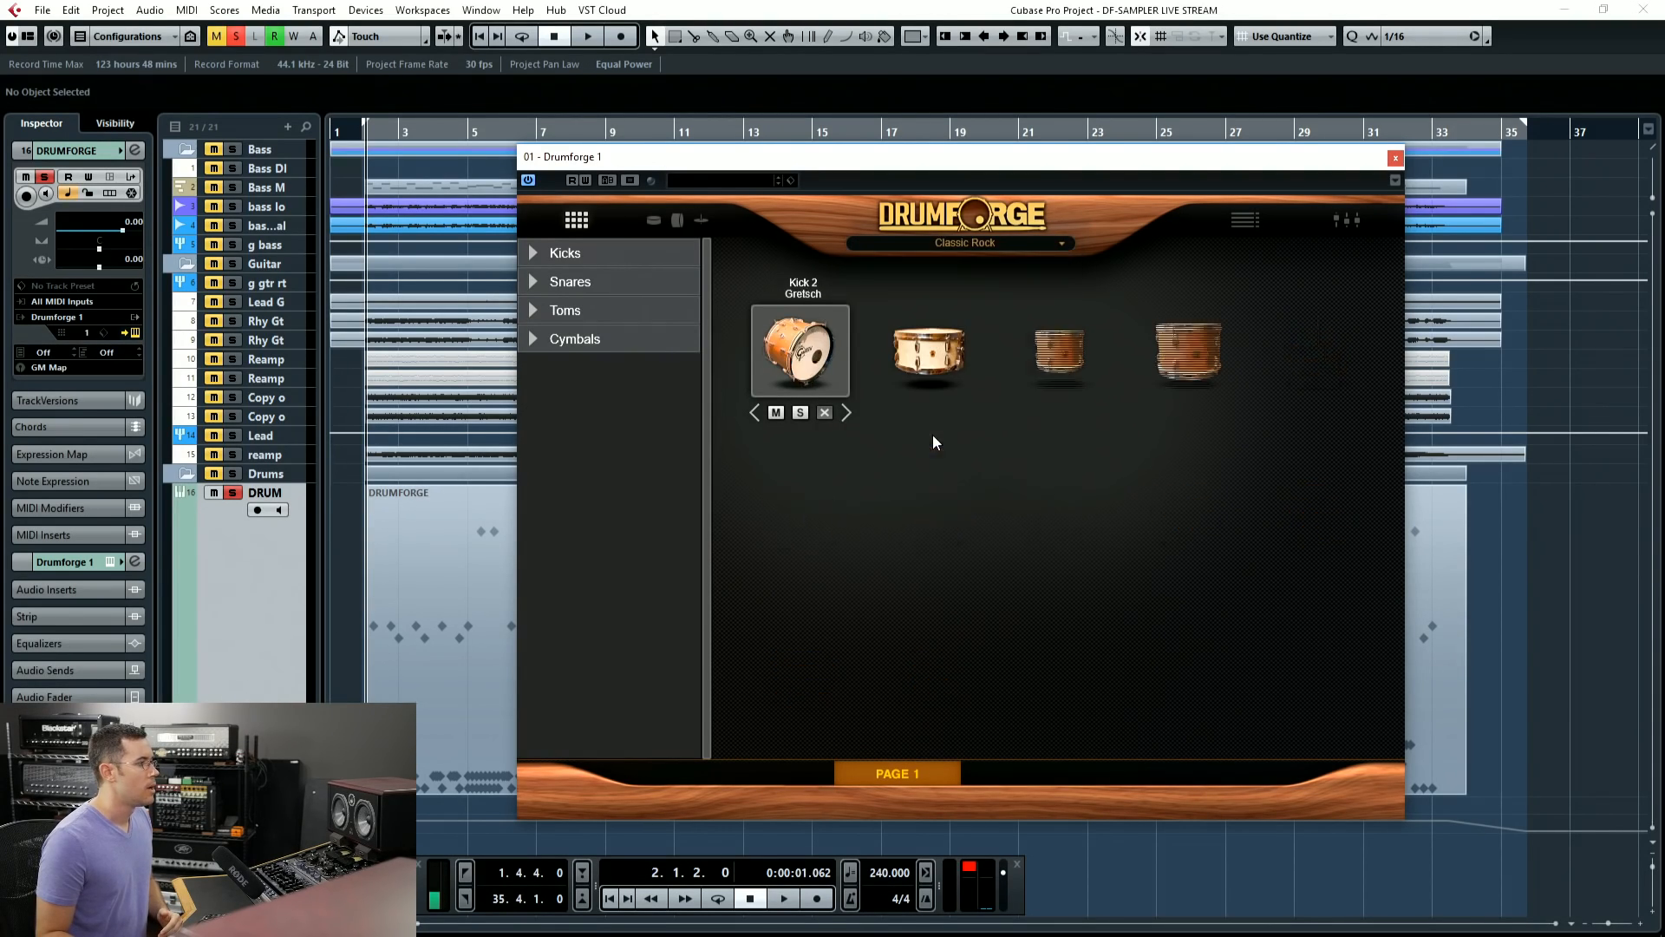
left_click(965, 247)
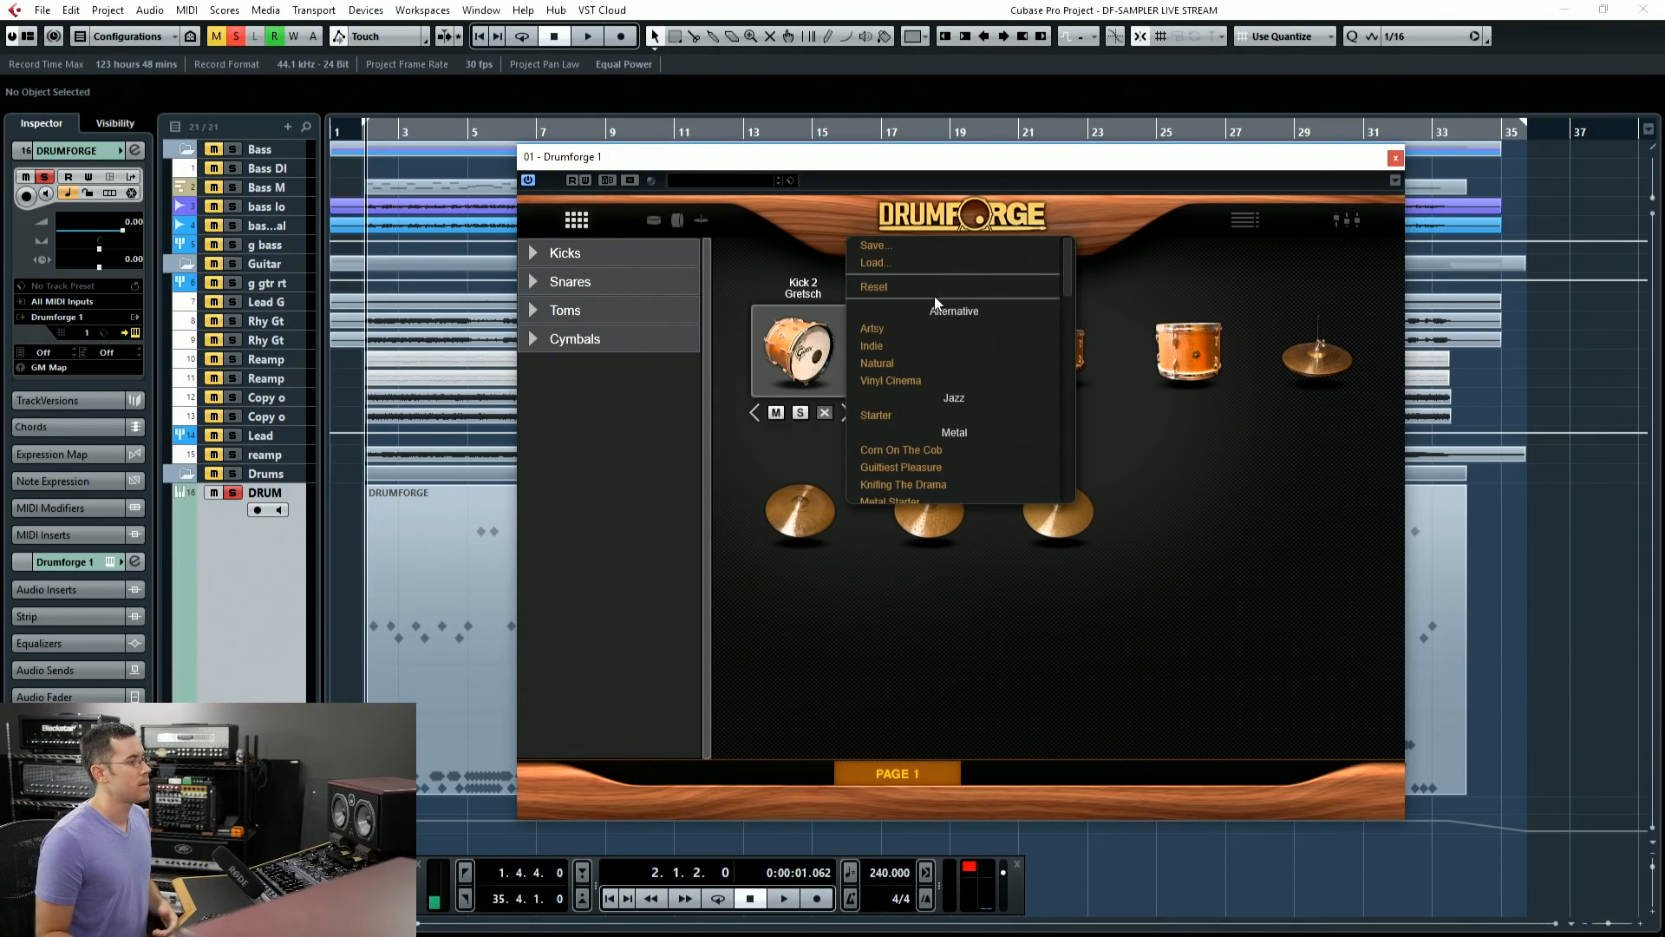
left_click(912, 288)
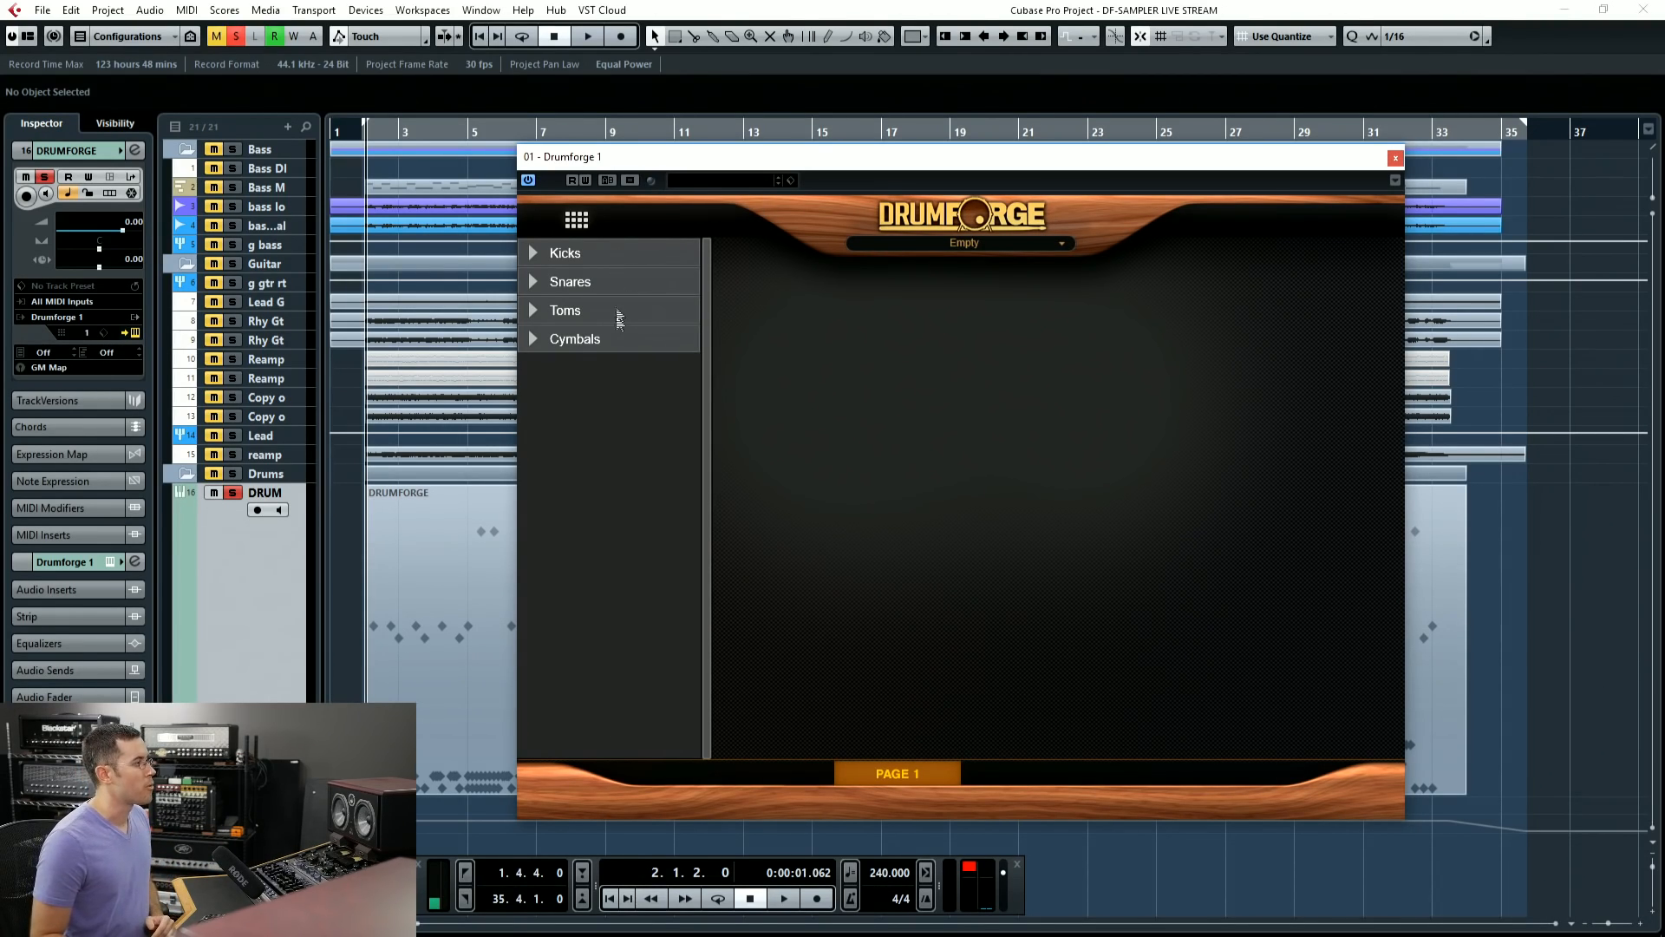
Step: Add Kick 3 (Ludwig Standard) from the kick library to the empty kit
left_click(654, 247)
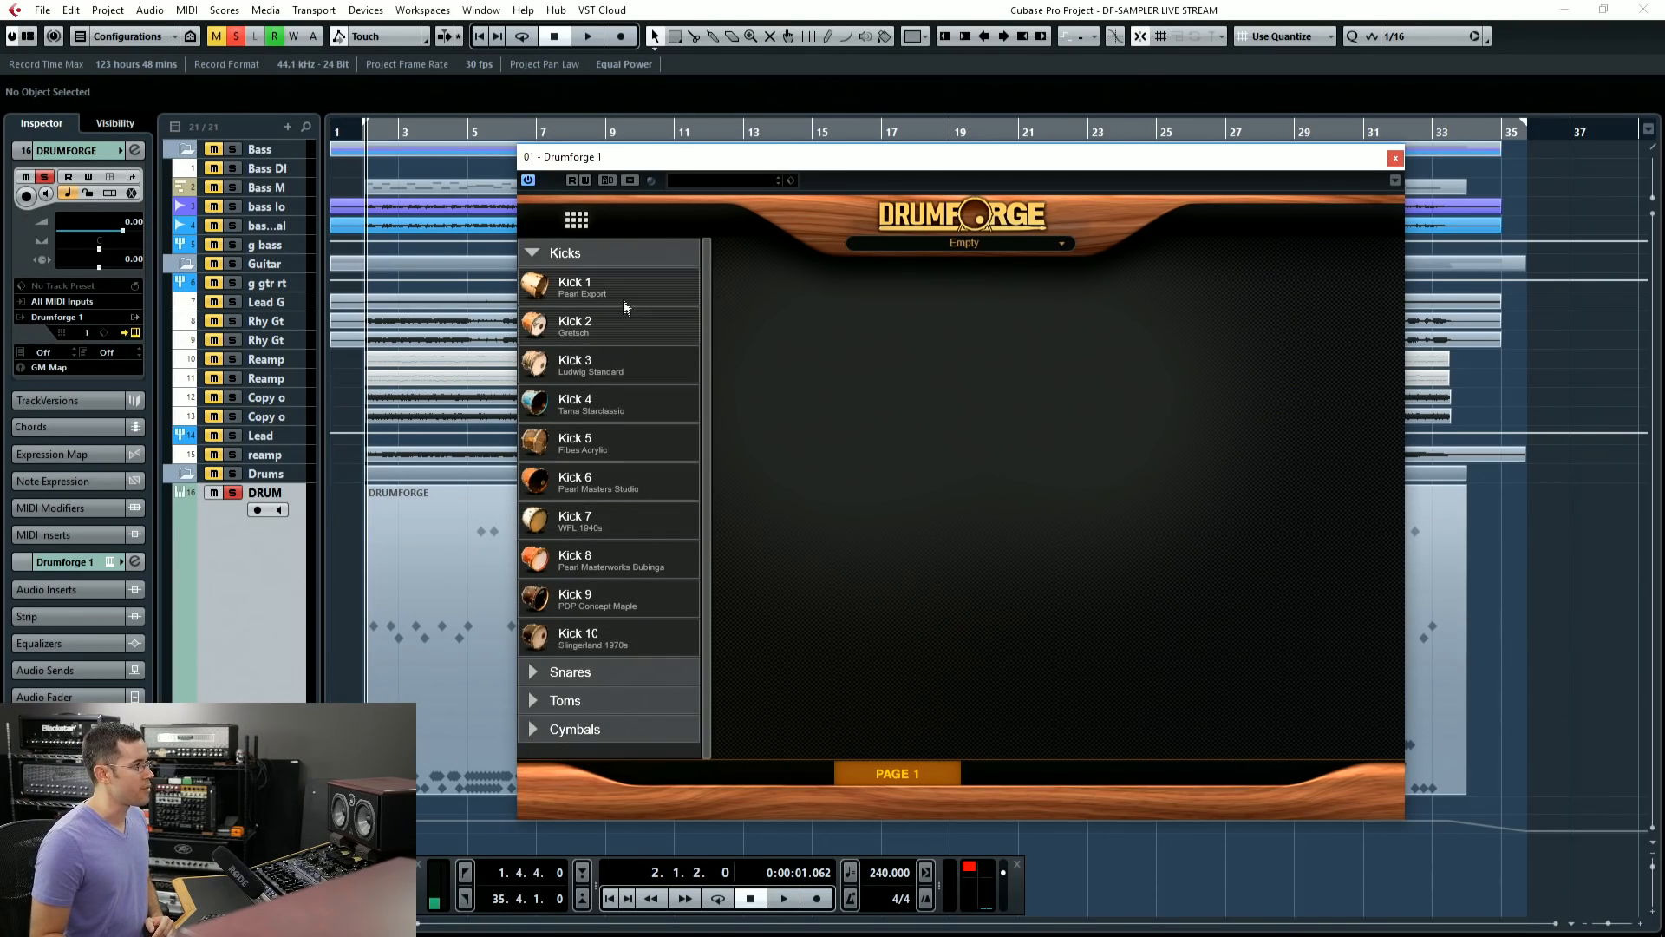
double_click(645, 362)
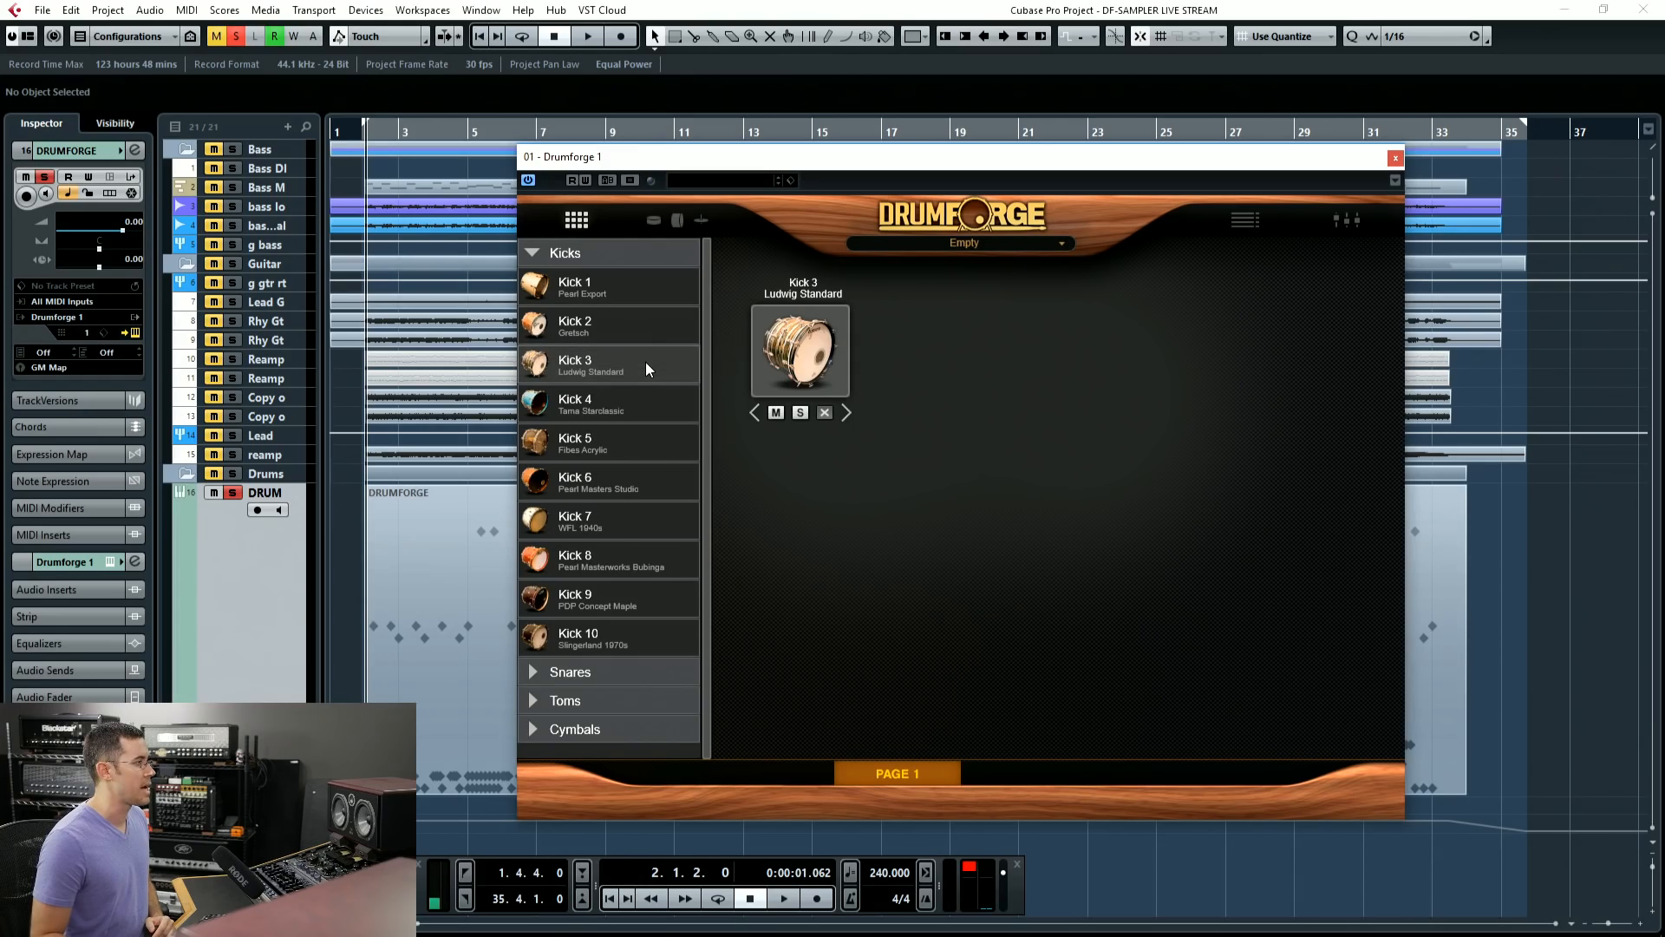
left_click(662, 253)
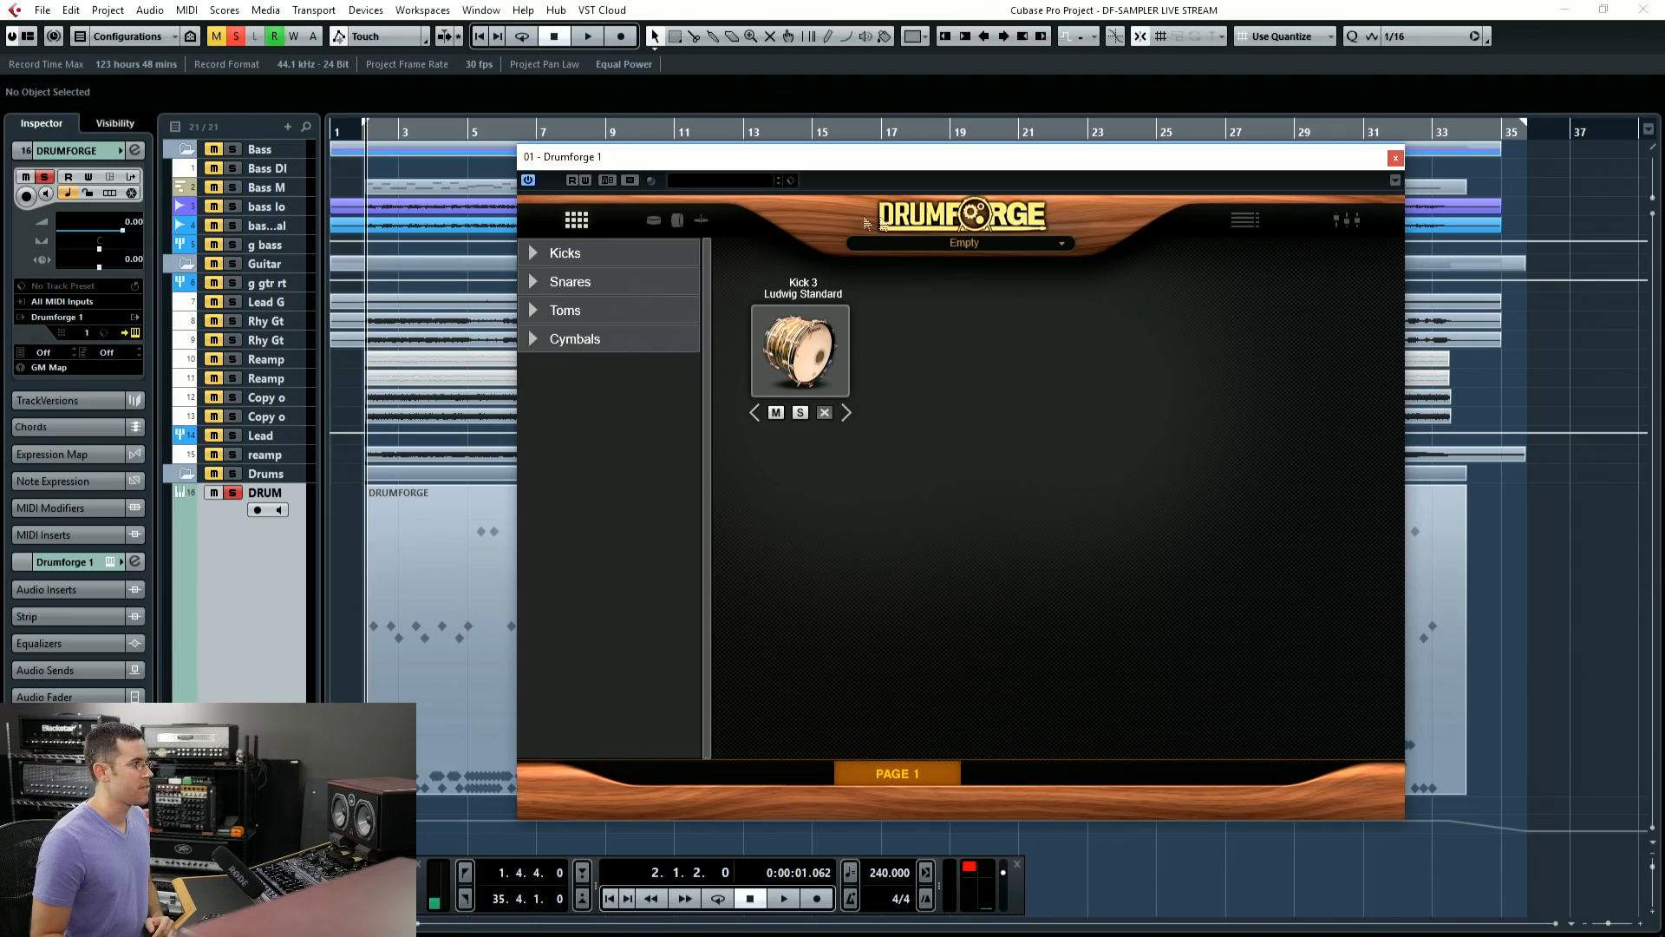
Step: Examine the kick's microphone fader page and the kit mixer, and return to the kit overview
left_click(679, 221)
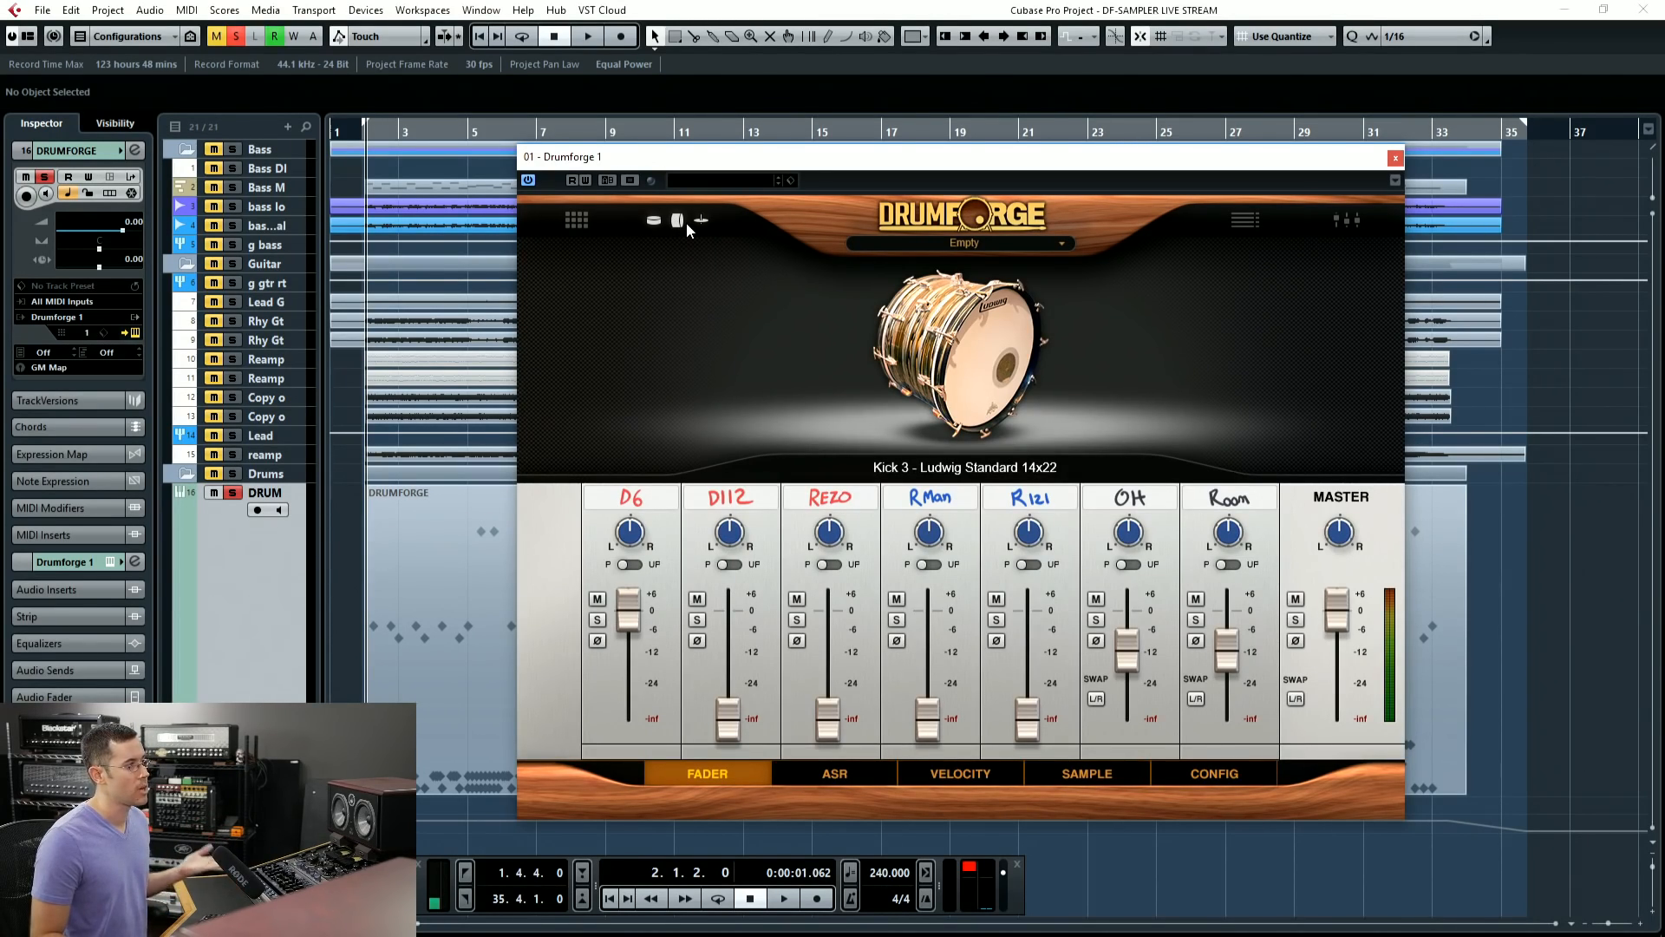
left_click(577, 220)
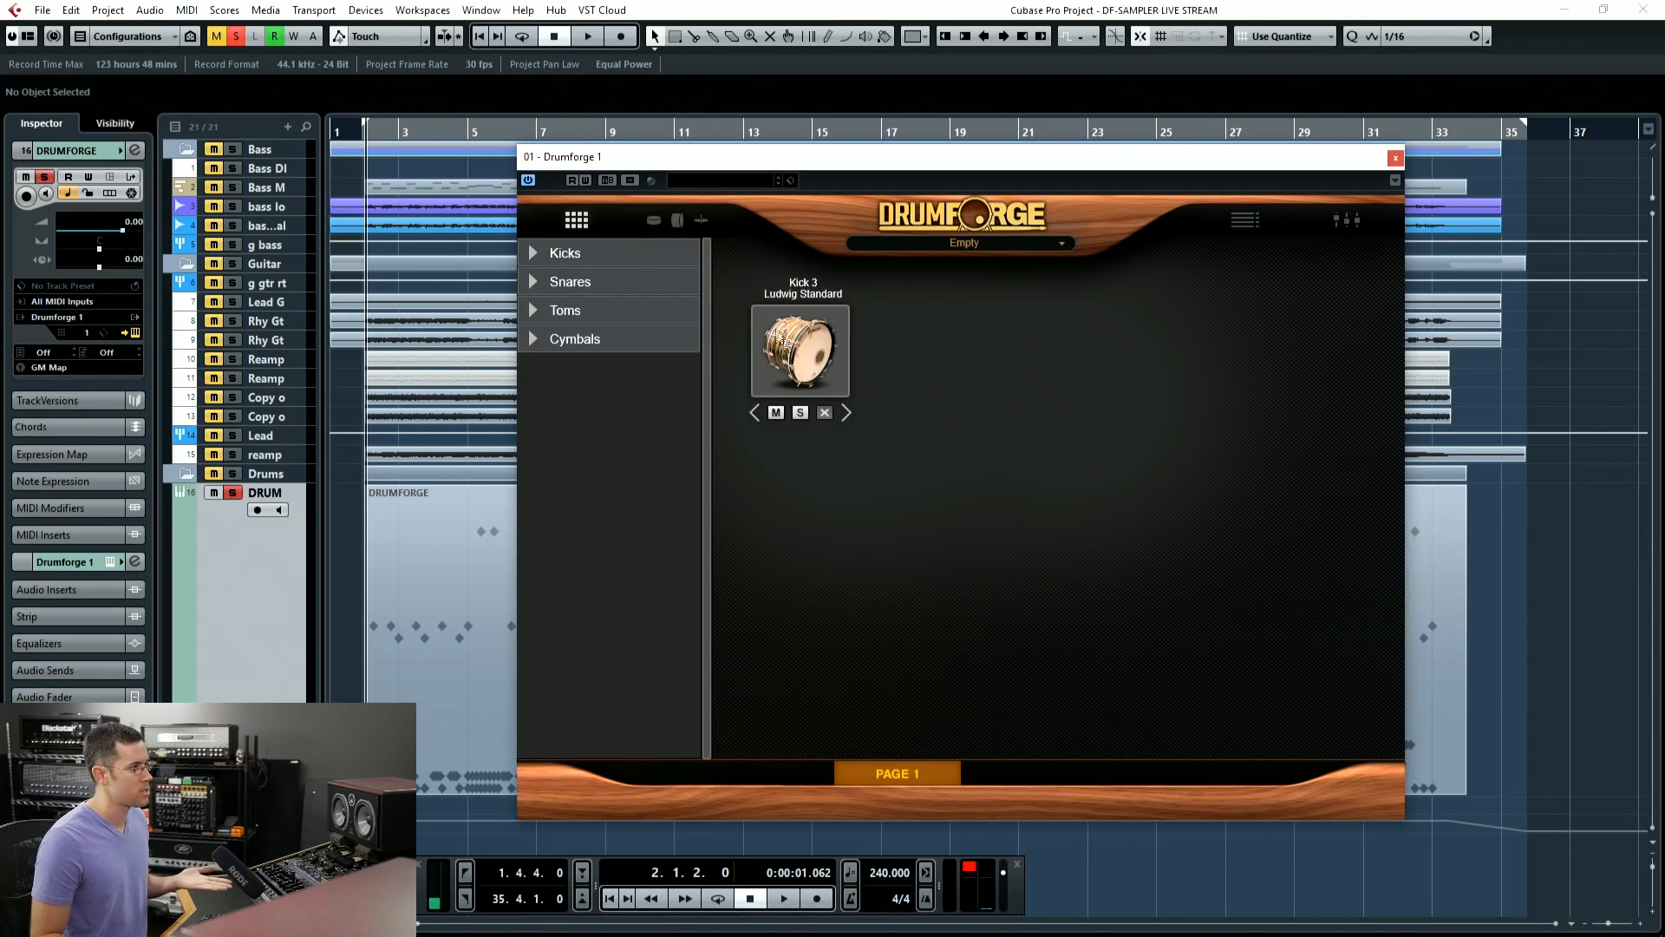
left_click(679, 220)
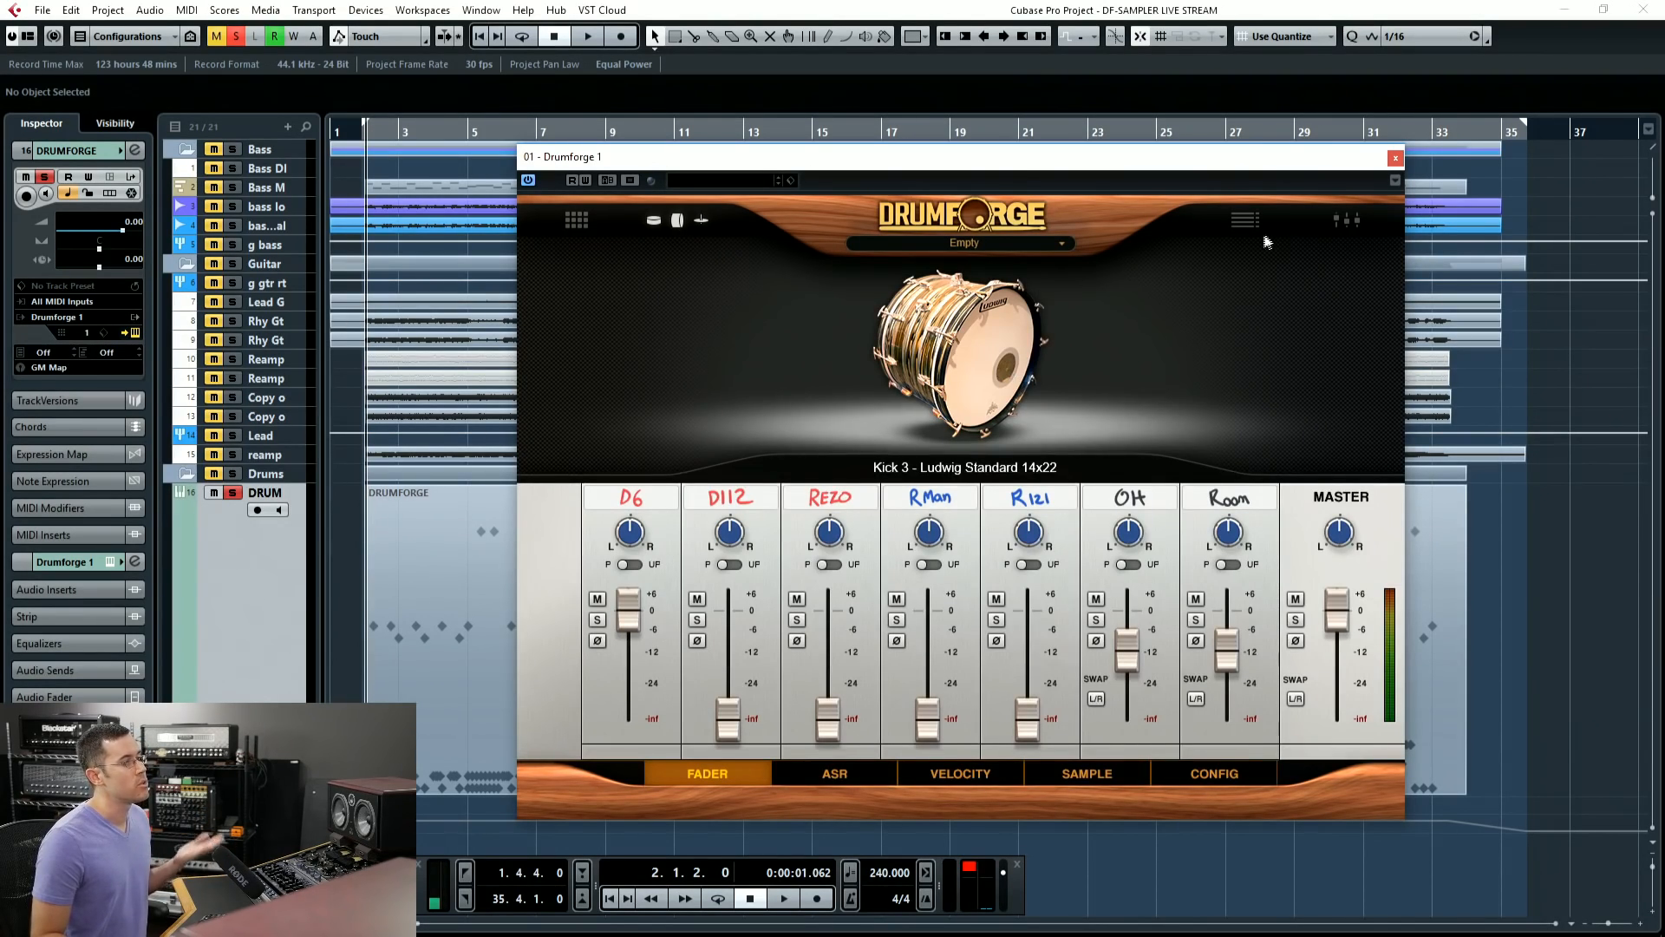
left_click(1340, 223)
left_click(1341, 223)
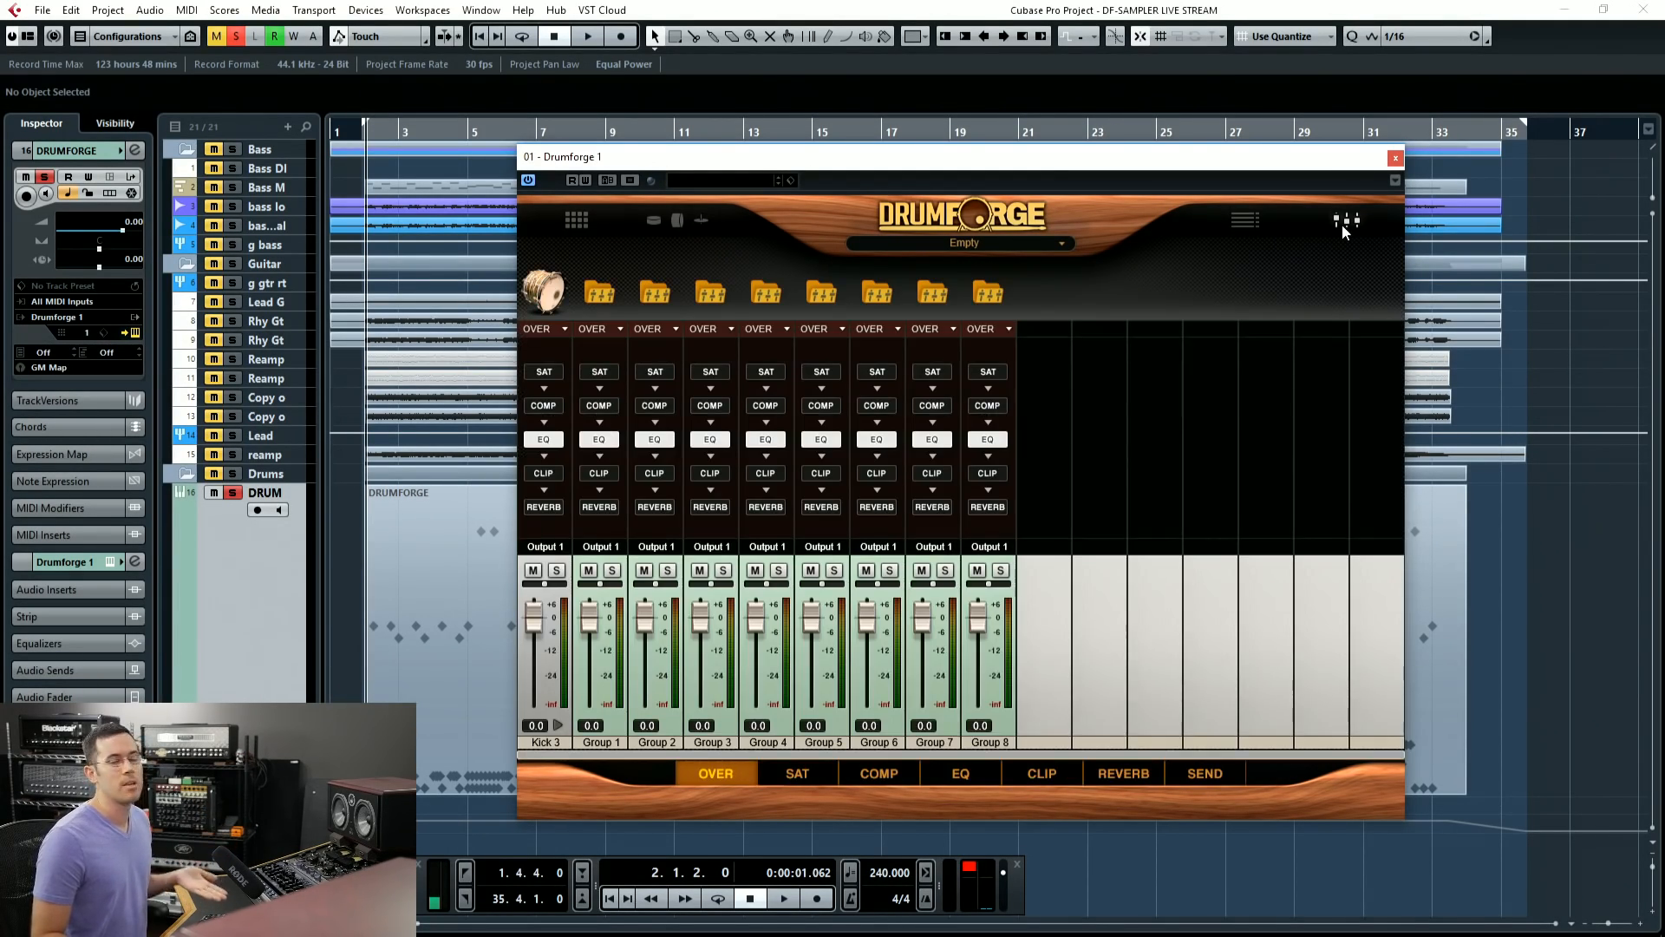
left_click(578, 221)
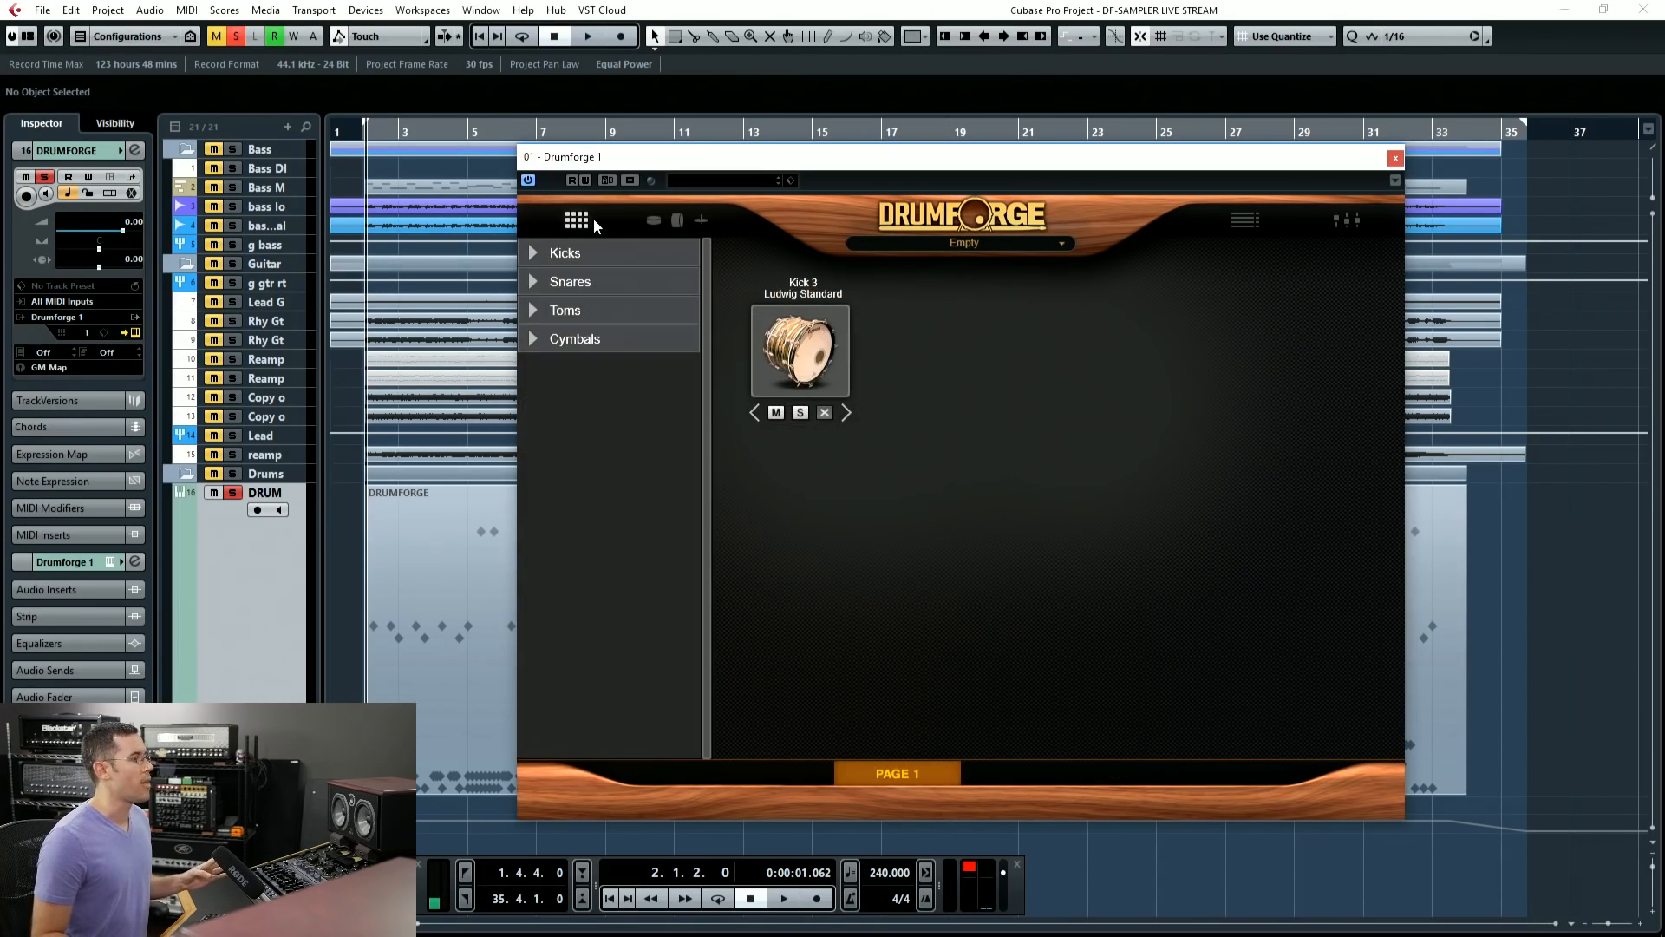
Step: Add Snare 1 (Pearl Export) from the snare library to the kit
left_click(562, 284)
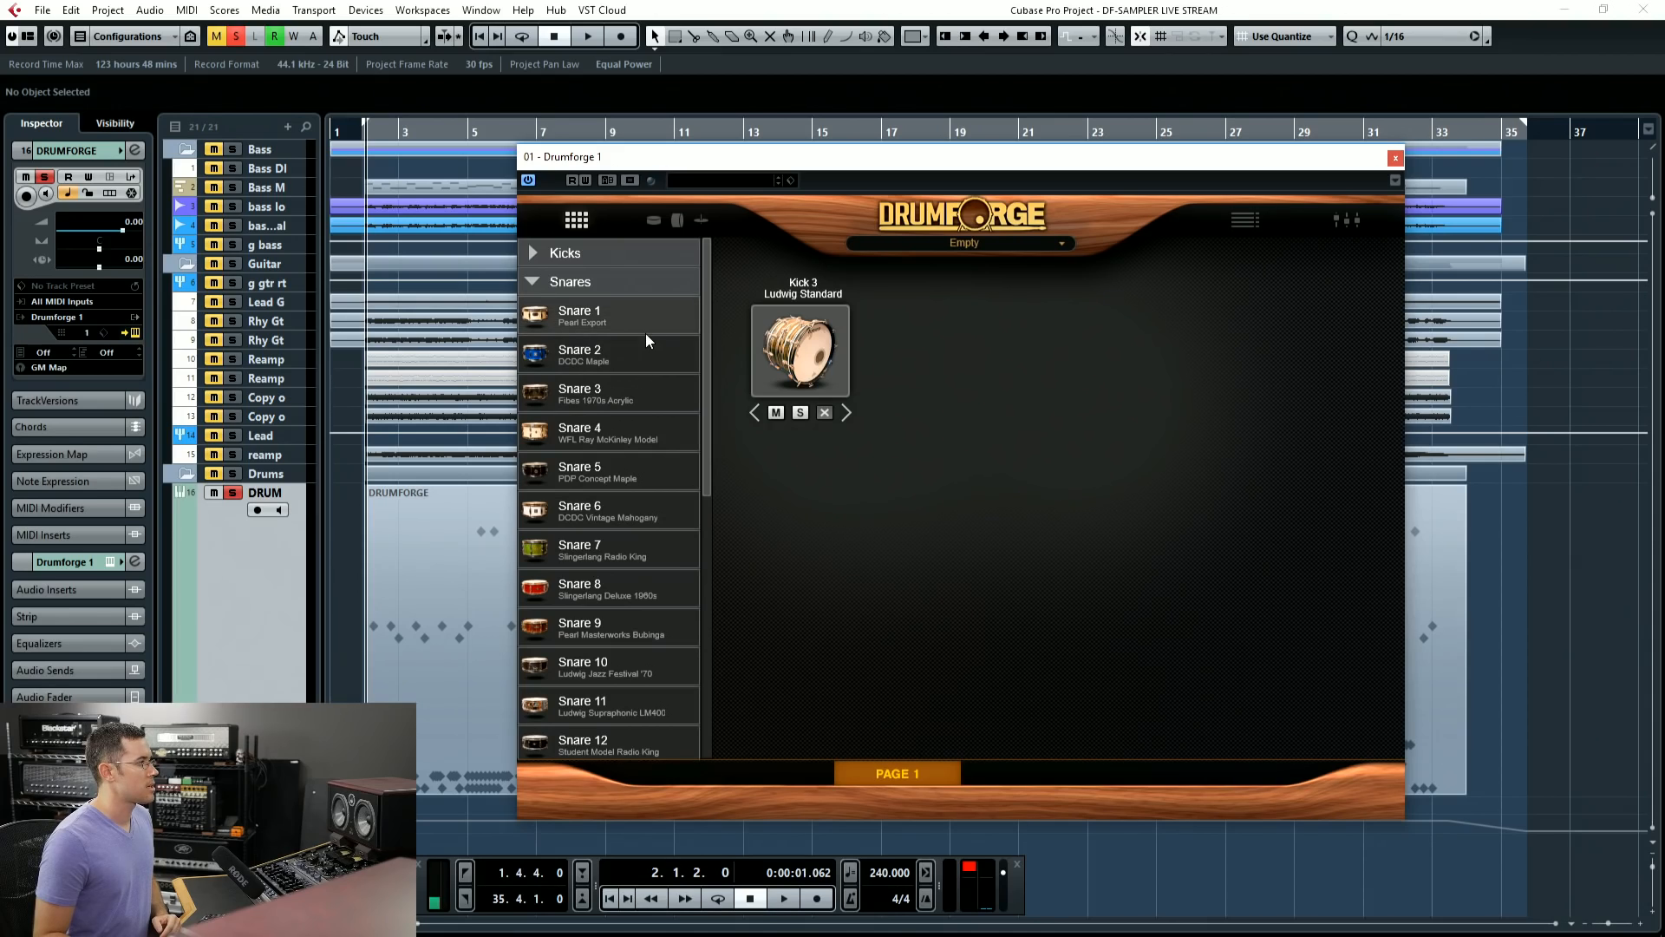
left_click(643, 326)
left_click(633, 289)
Step: Add the Pearl Masters Studio toms Tom 1 High, Tom 1 Low and Tom 1 Mid to the kit
left_click(606, 312)
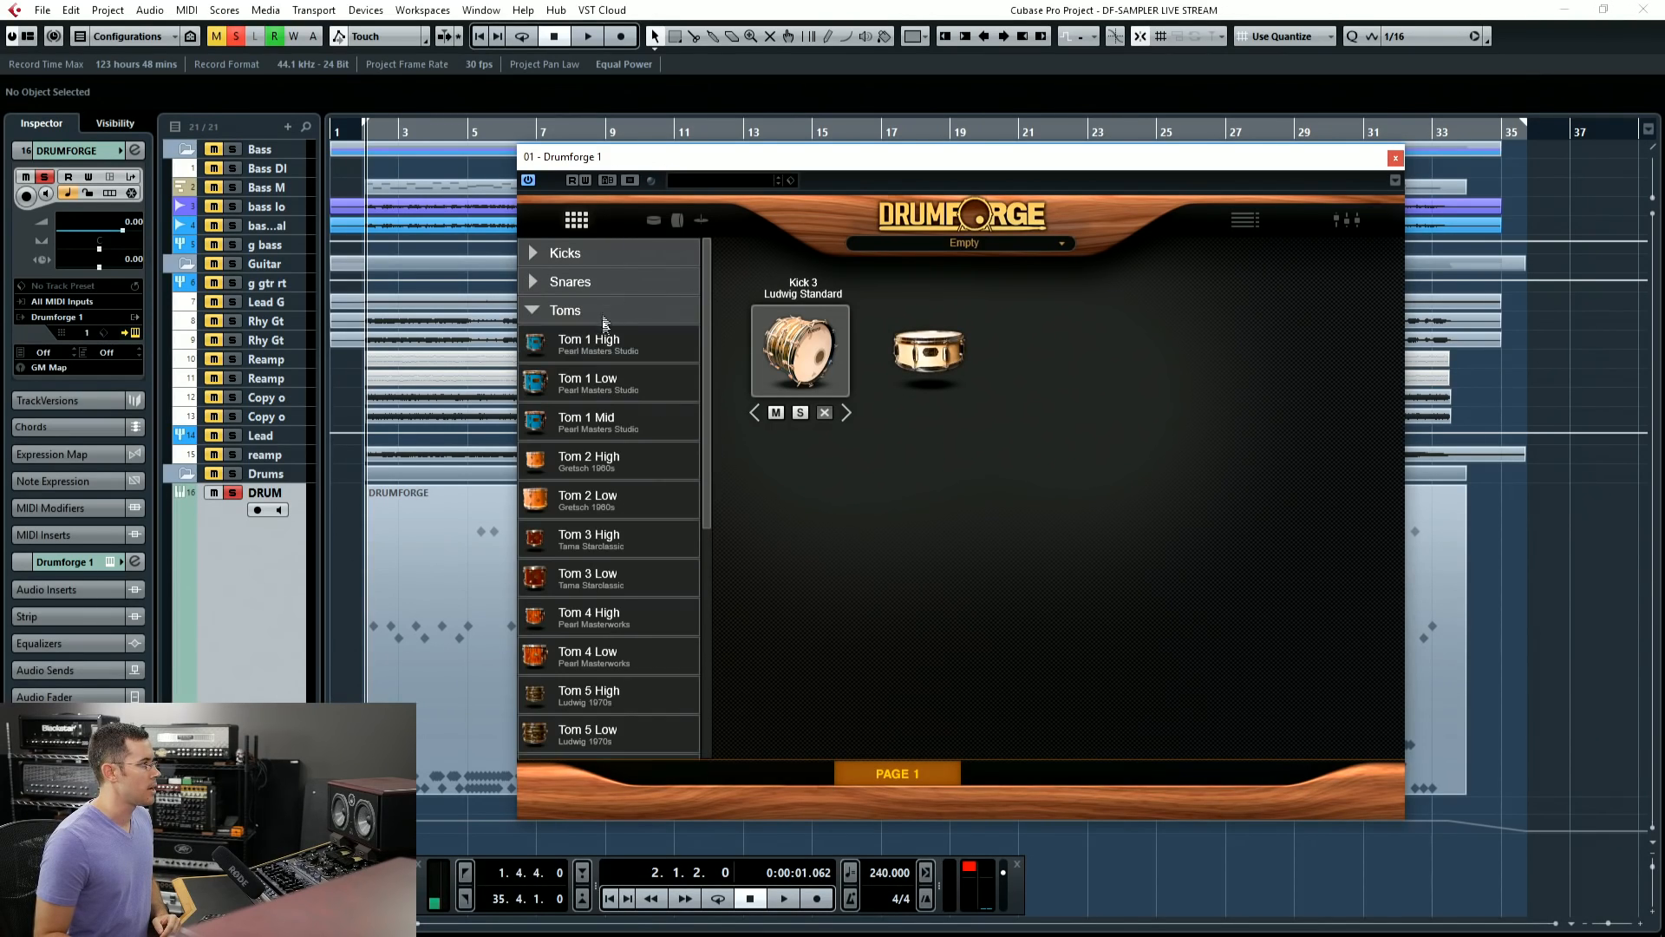
left_click(611, 343)
left_click(630, 399)
left_click(626, 420)
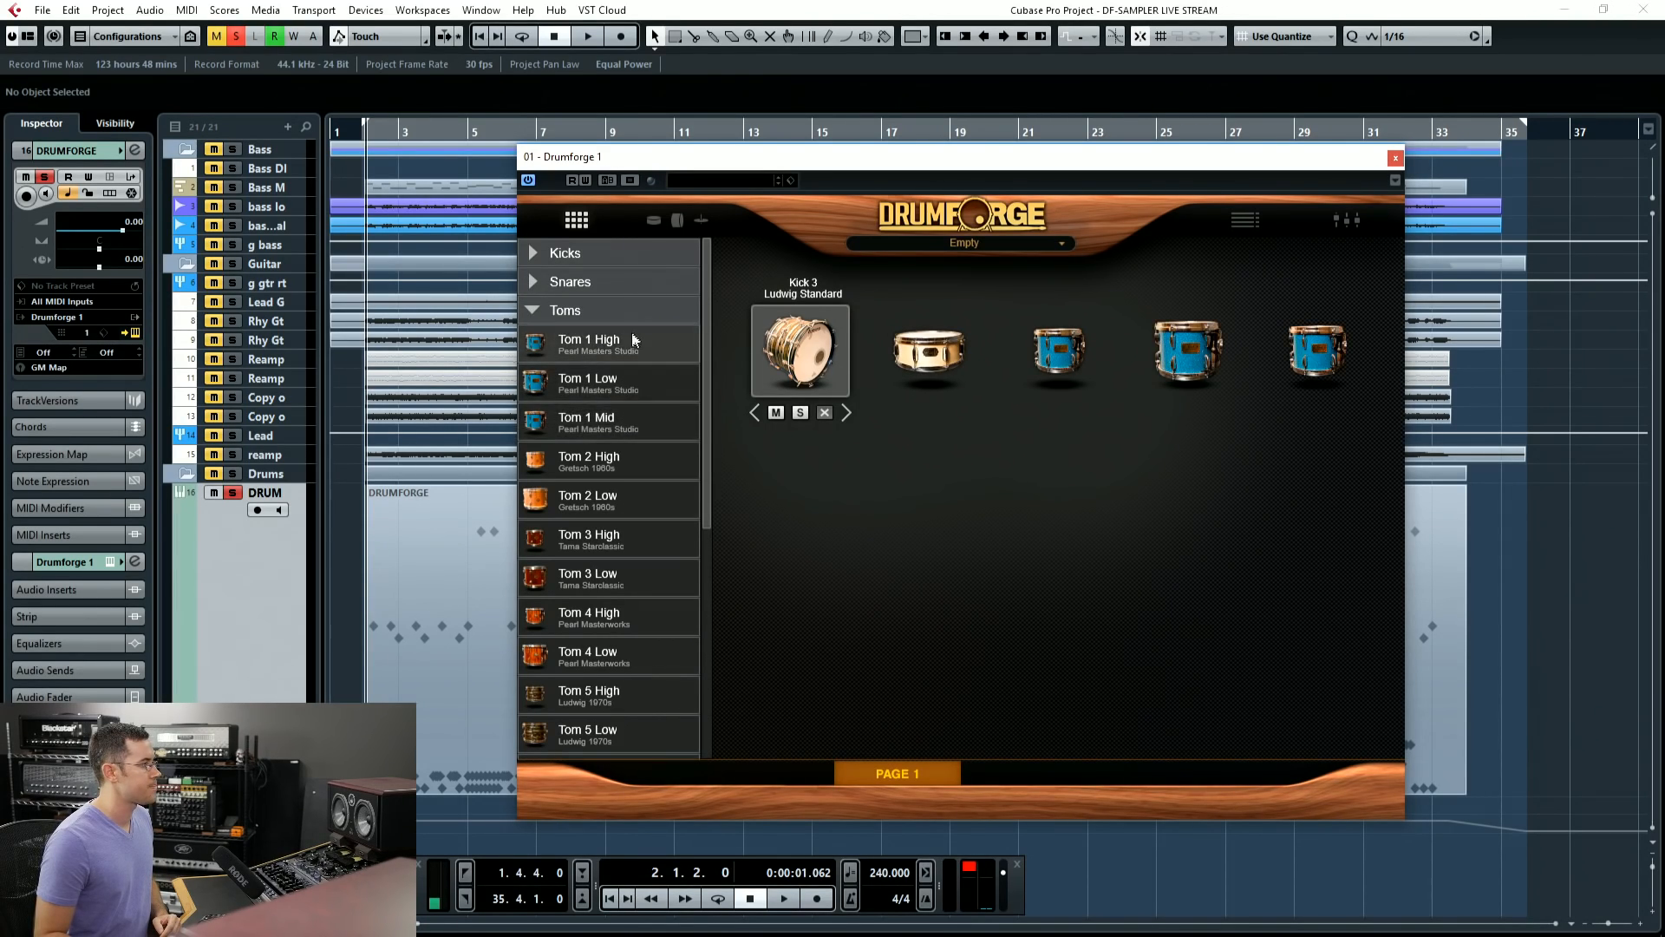
left_click(607, 310)
Step: Add the cymbals China 1, Crash 1 and Crash 5 to the kit
left_click(610, 340)
left_click(607, 373)
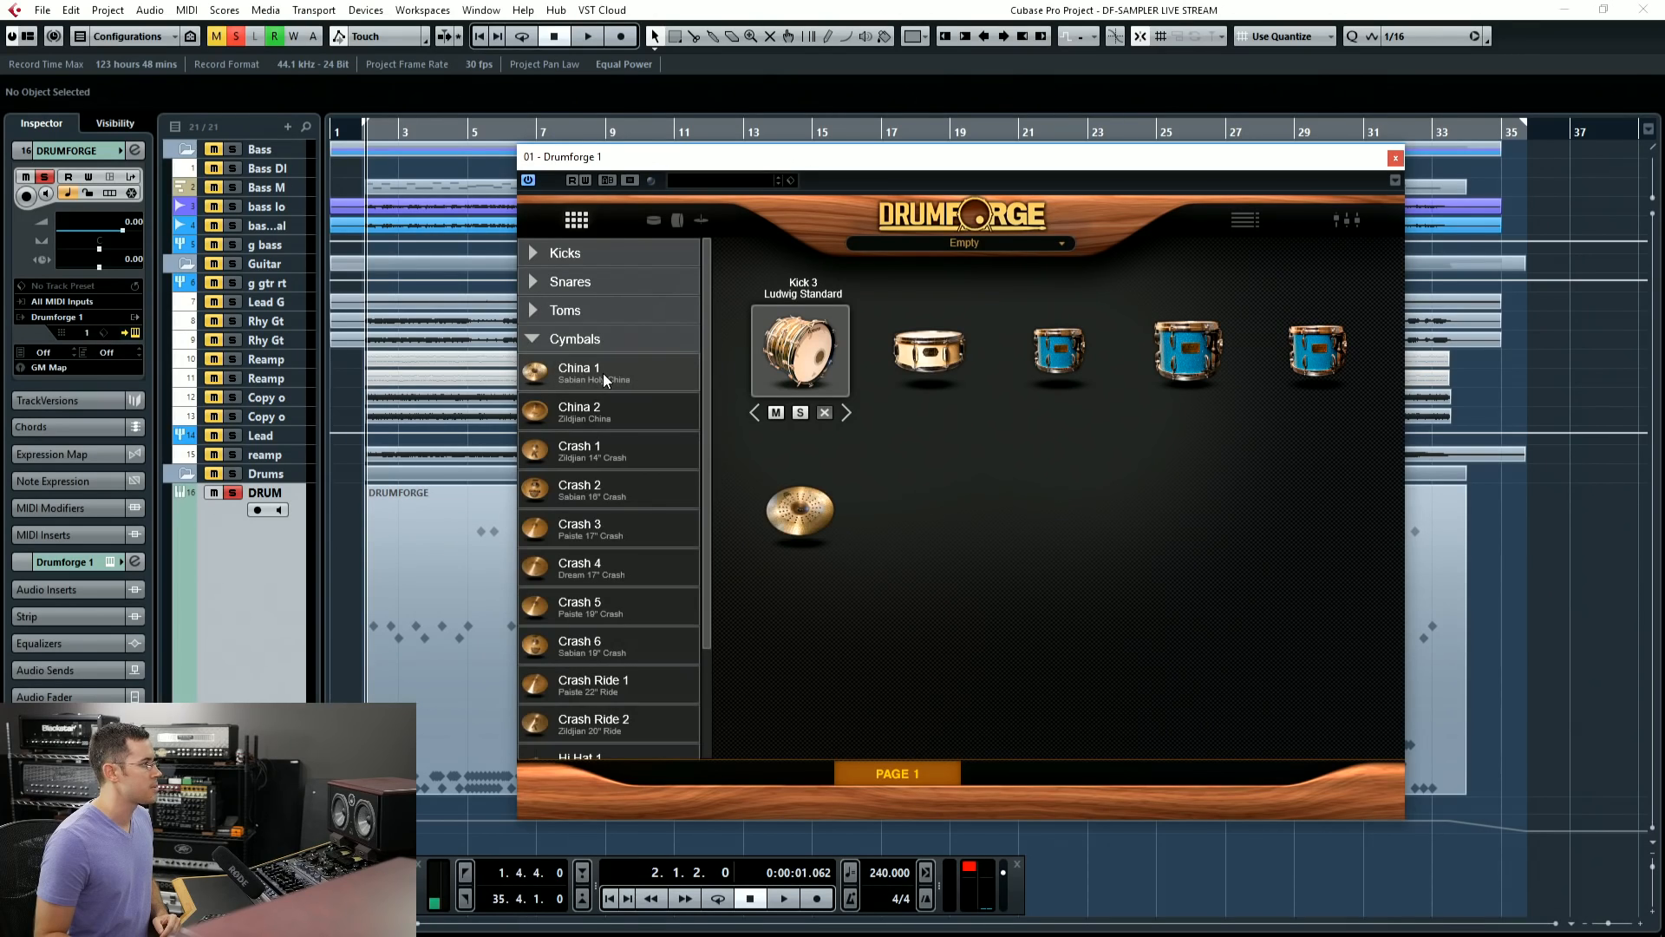
left_click(598, 464)
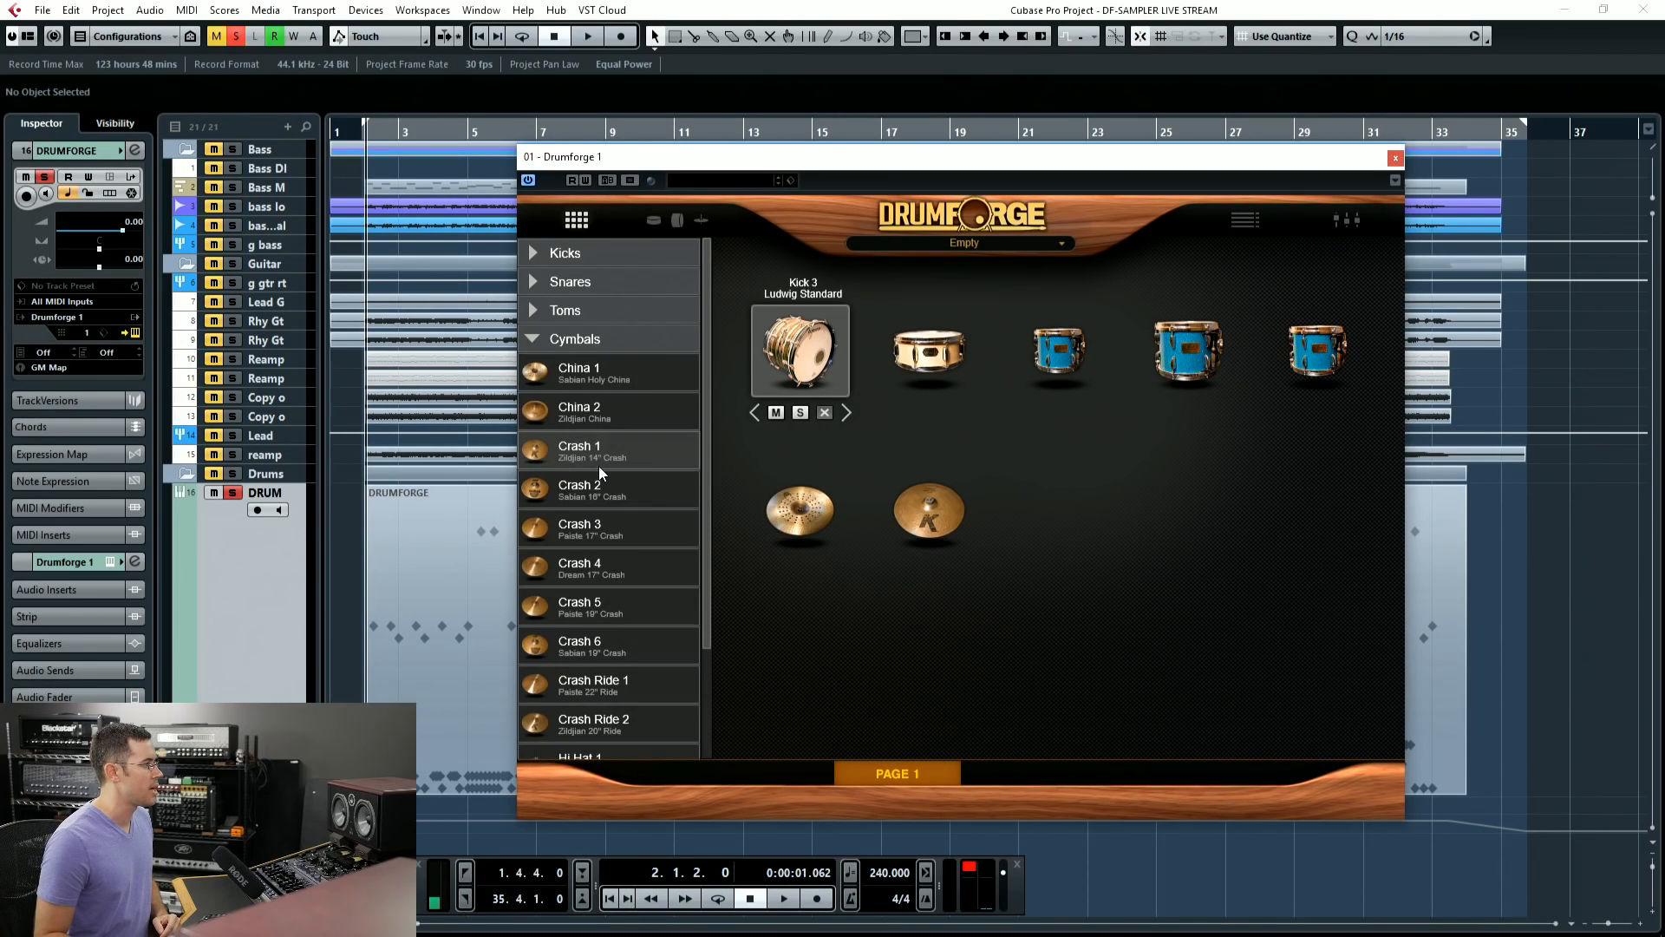
left_click(616, 610)
Step: Add the cymbals Hi Hat 1, Splash 1 and Crash Ride 2 to the kit
scroll(621, 685, "down", 2)
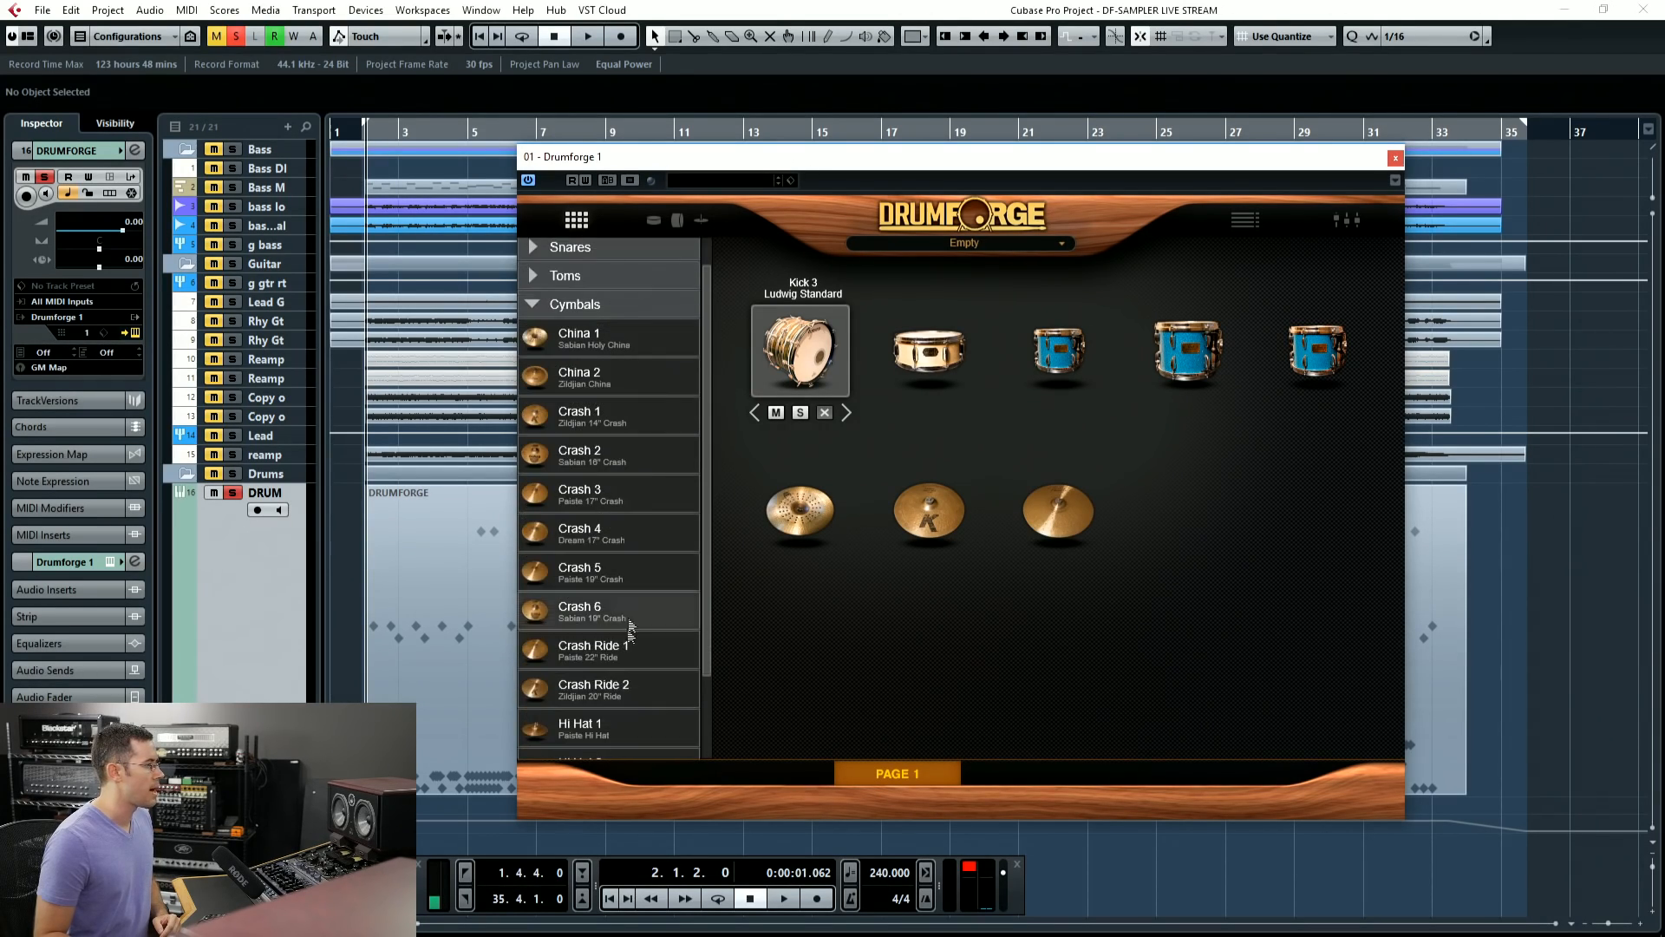
scroll(621, 701, "down", 1)
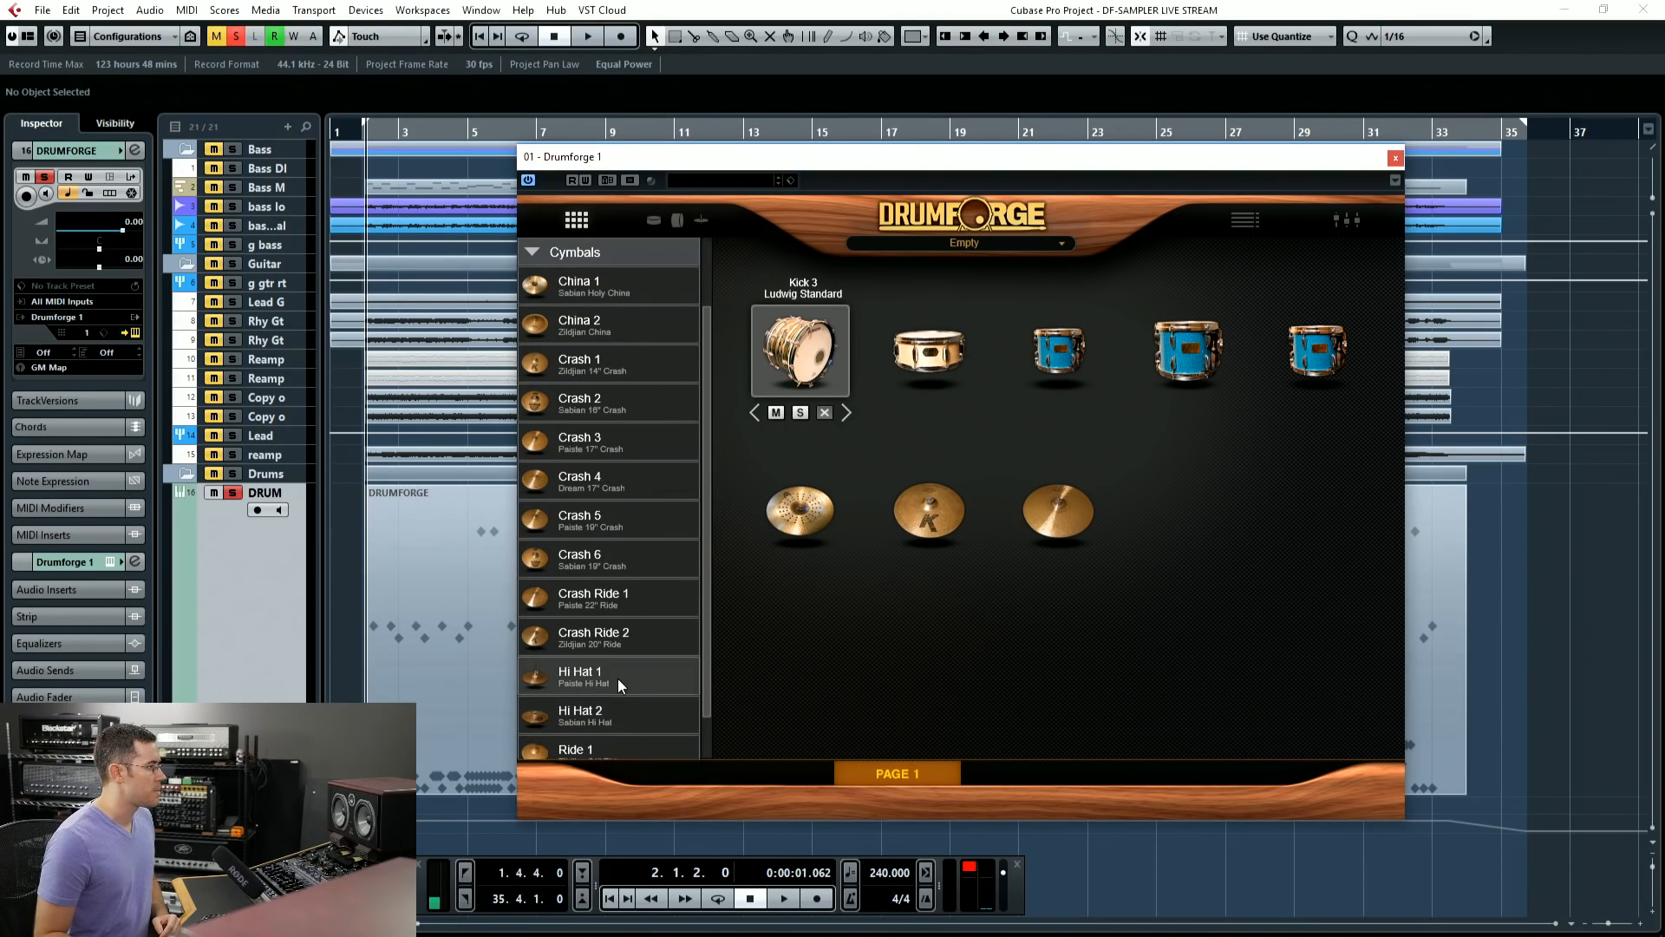
left_click(617, 679)
scroll(617, 678, "down", 1)
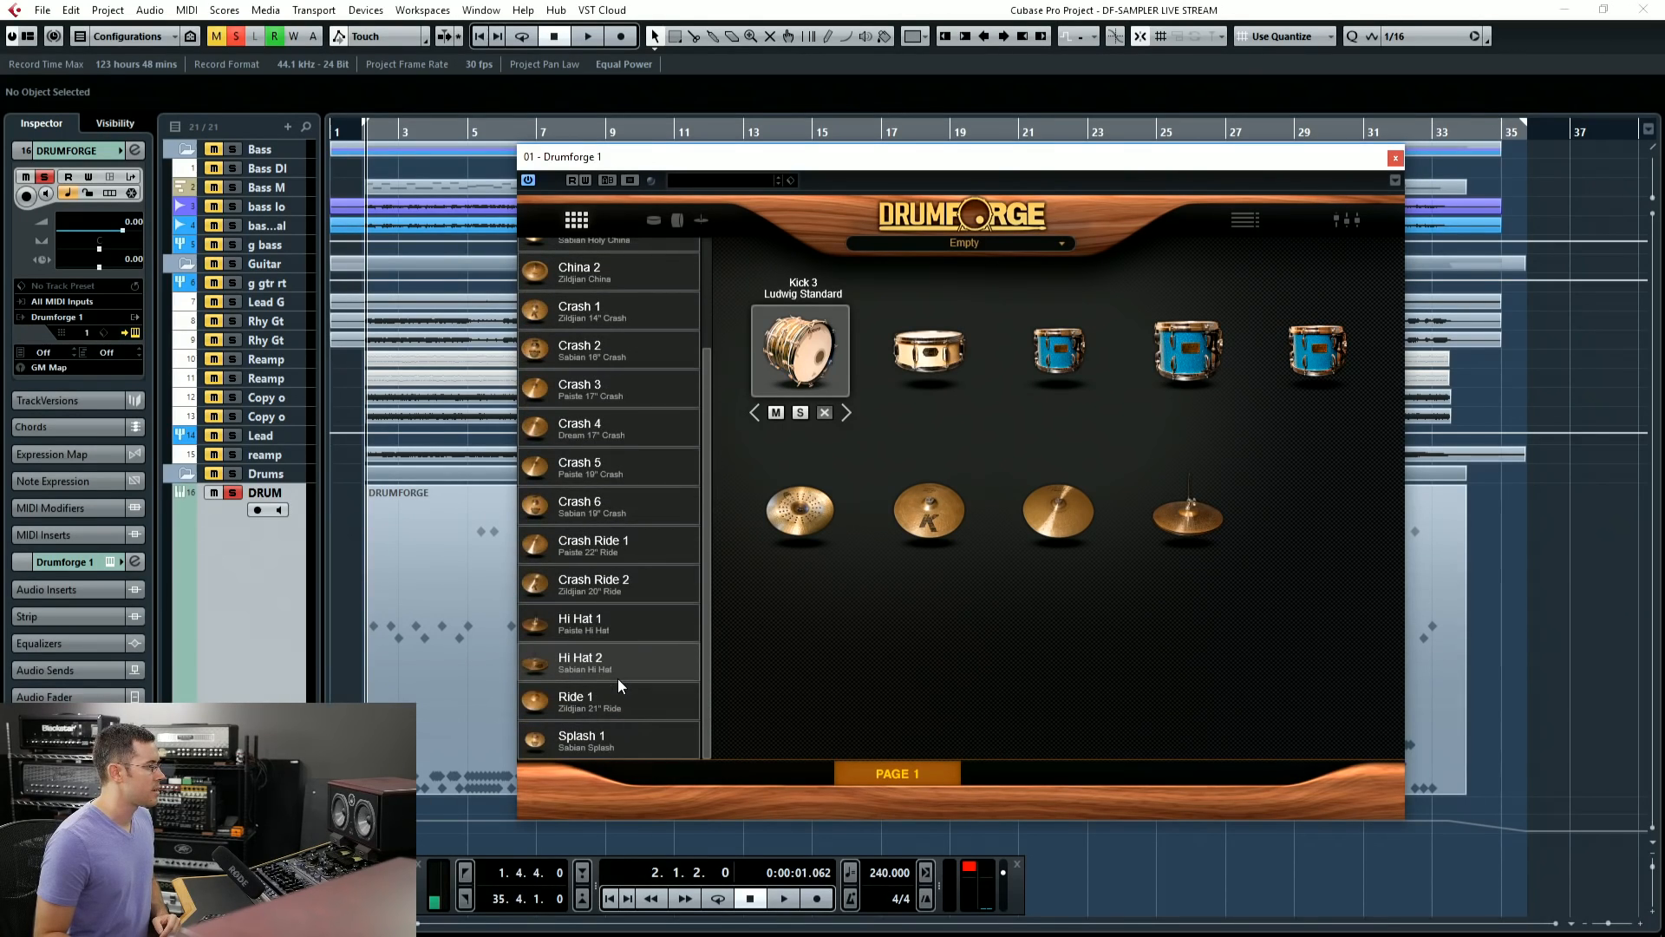
left_click(605, 735)
left_click(1022, 533)
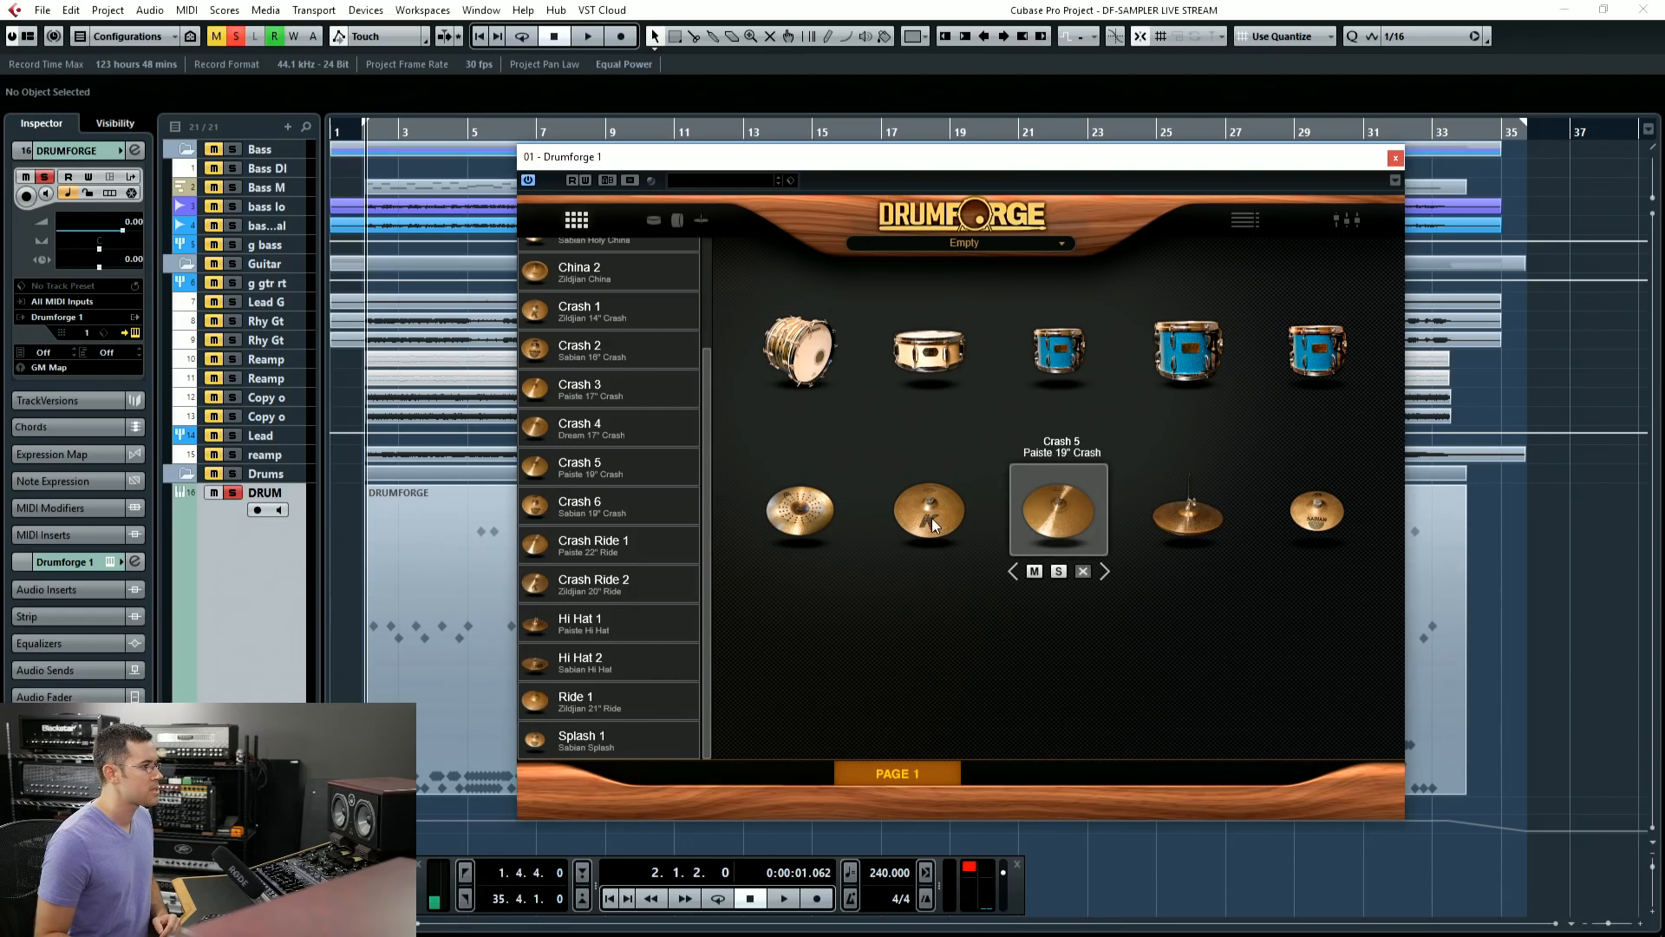
left_click(934, 526)
left_click(598, 592)
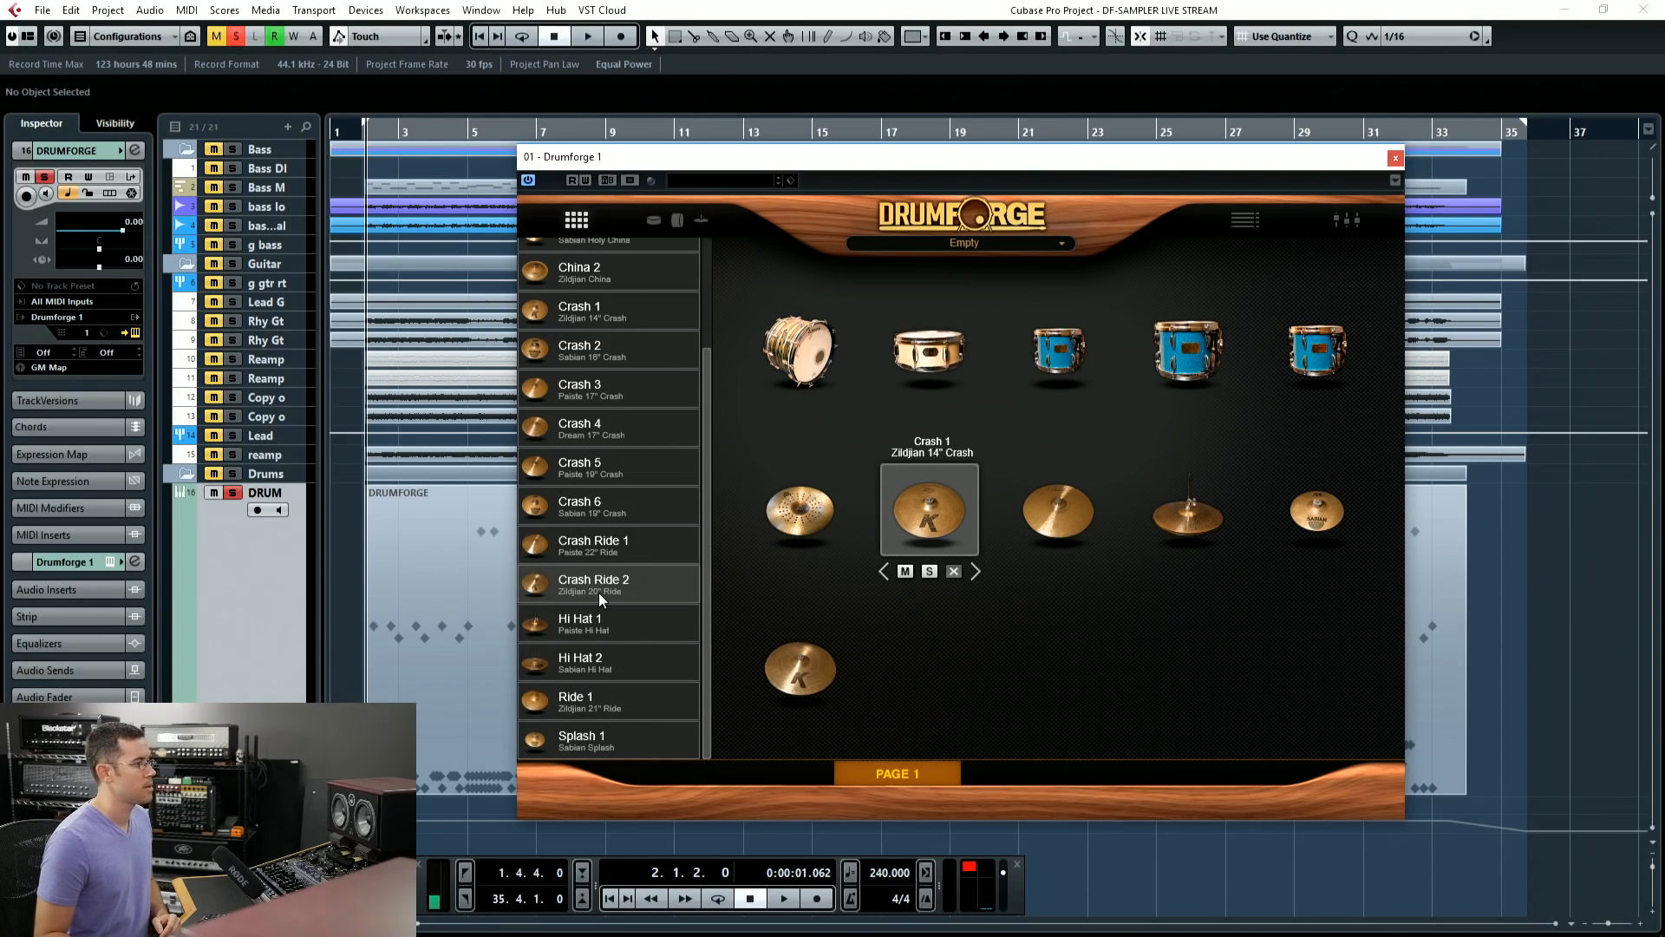
scroll(667, 284, "up", 3)
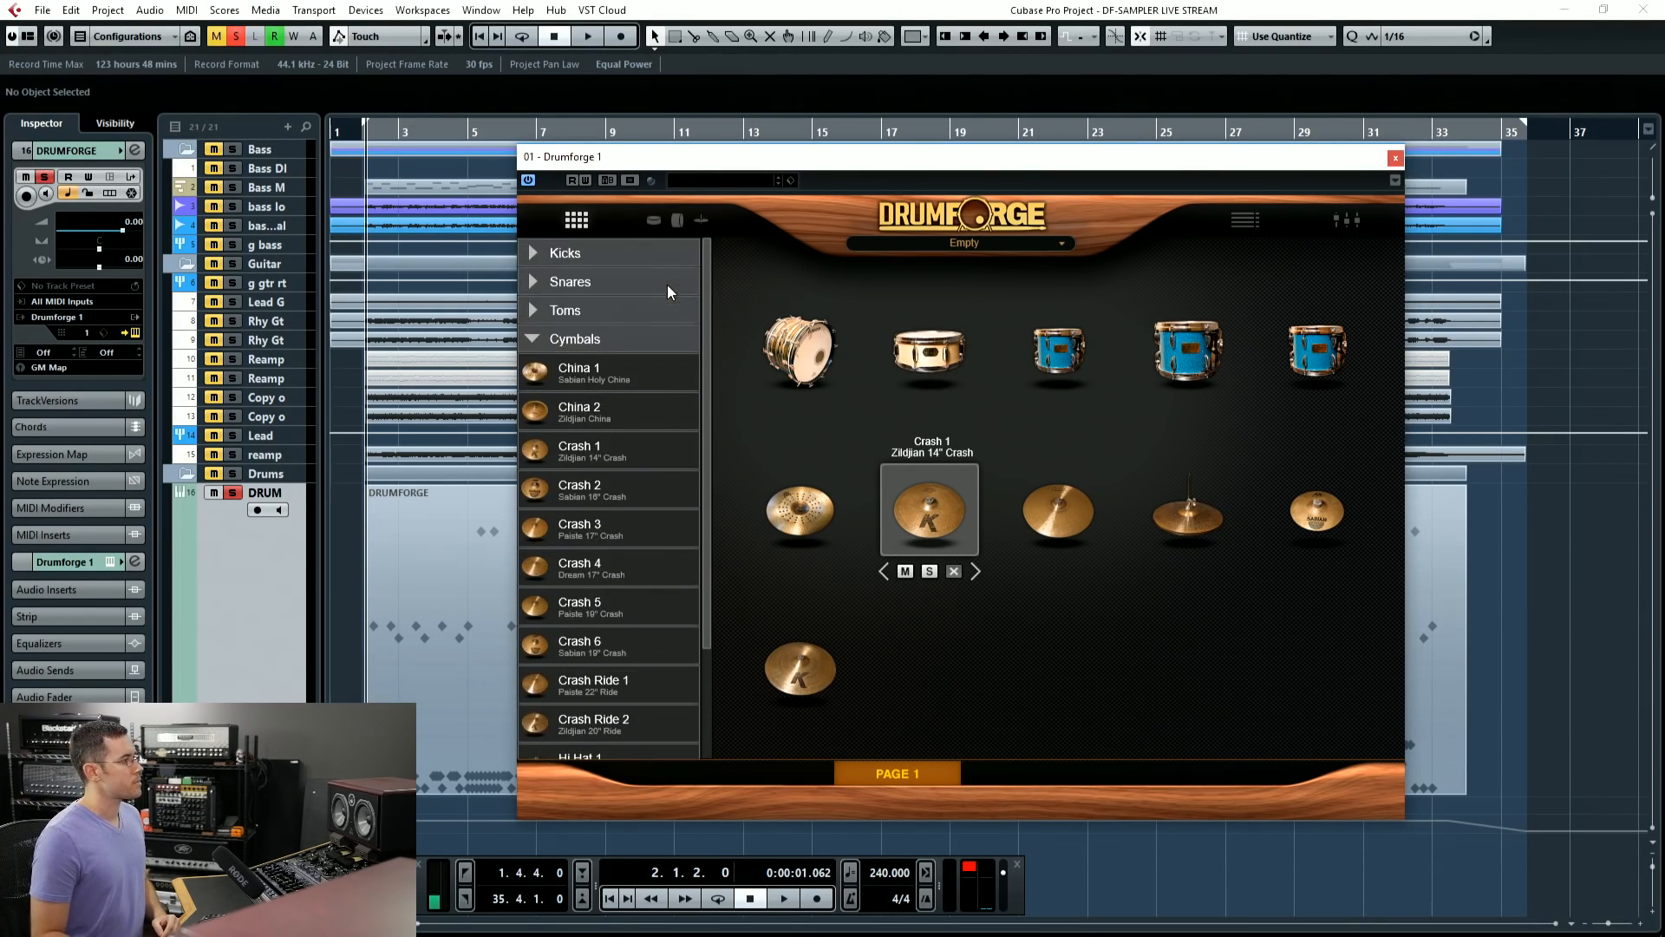
left_click(625, 339)
Step: Check the kit's pieces one by one by selecting the kick, snare, toms, crash and china
left_click(631, 252)
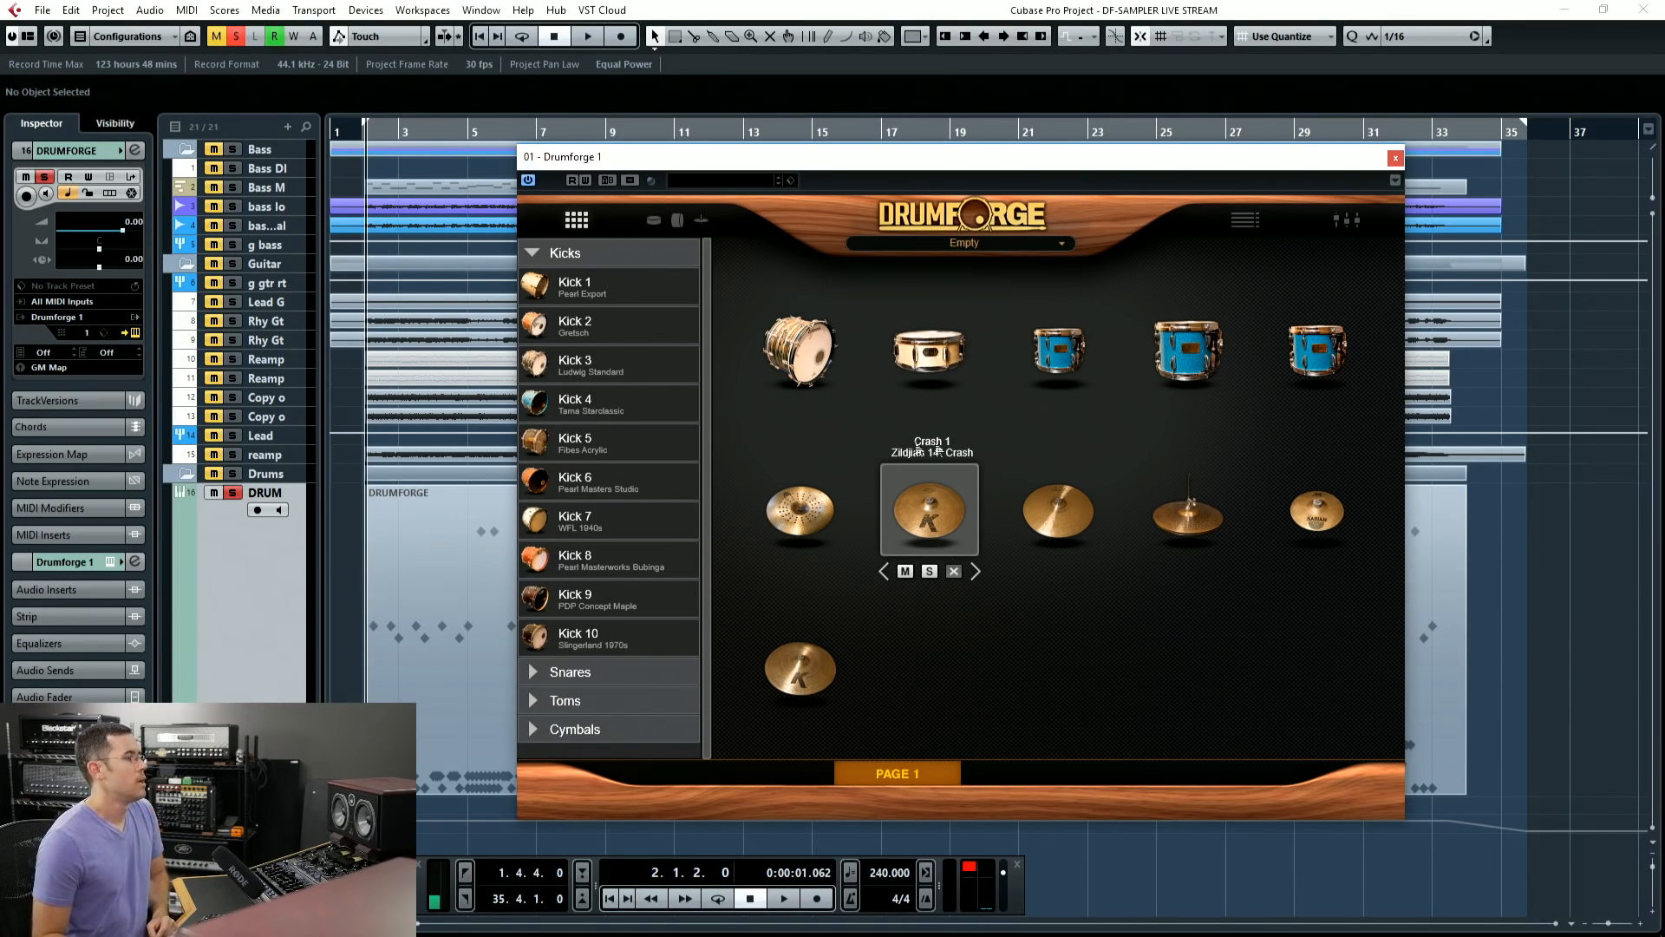
left_click(813, 340)
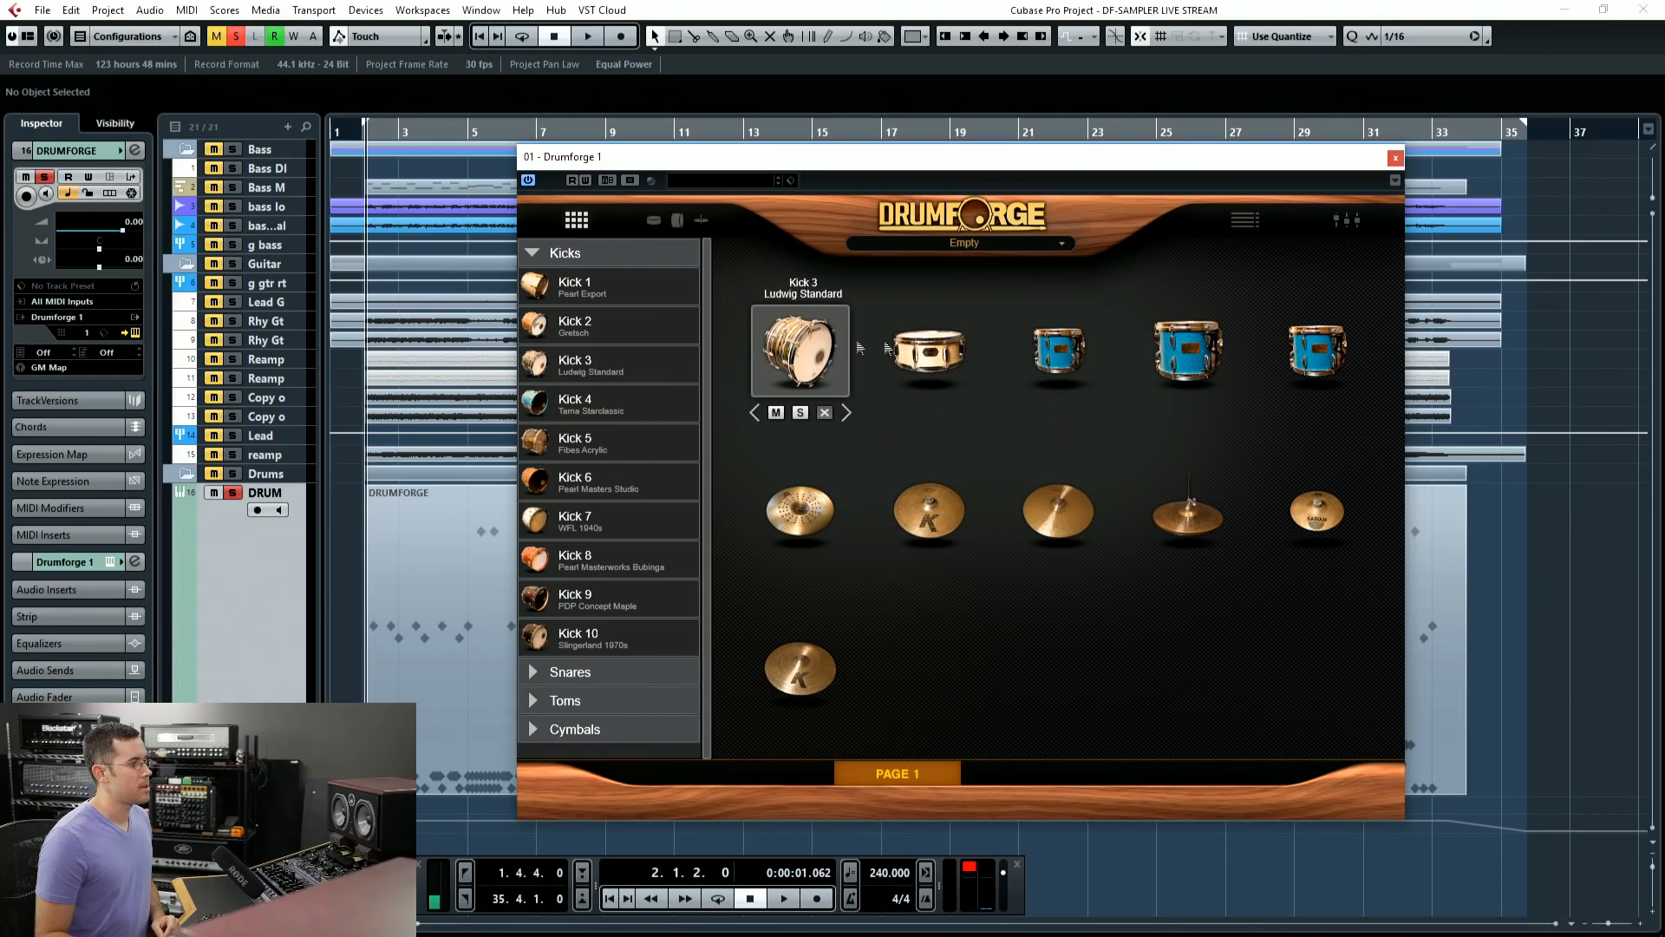
left_click(954, 354)
left_click(1058, 351)
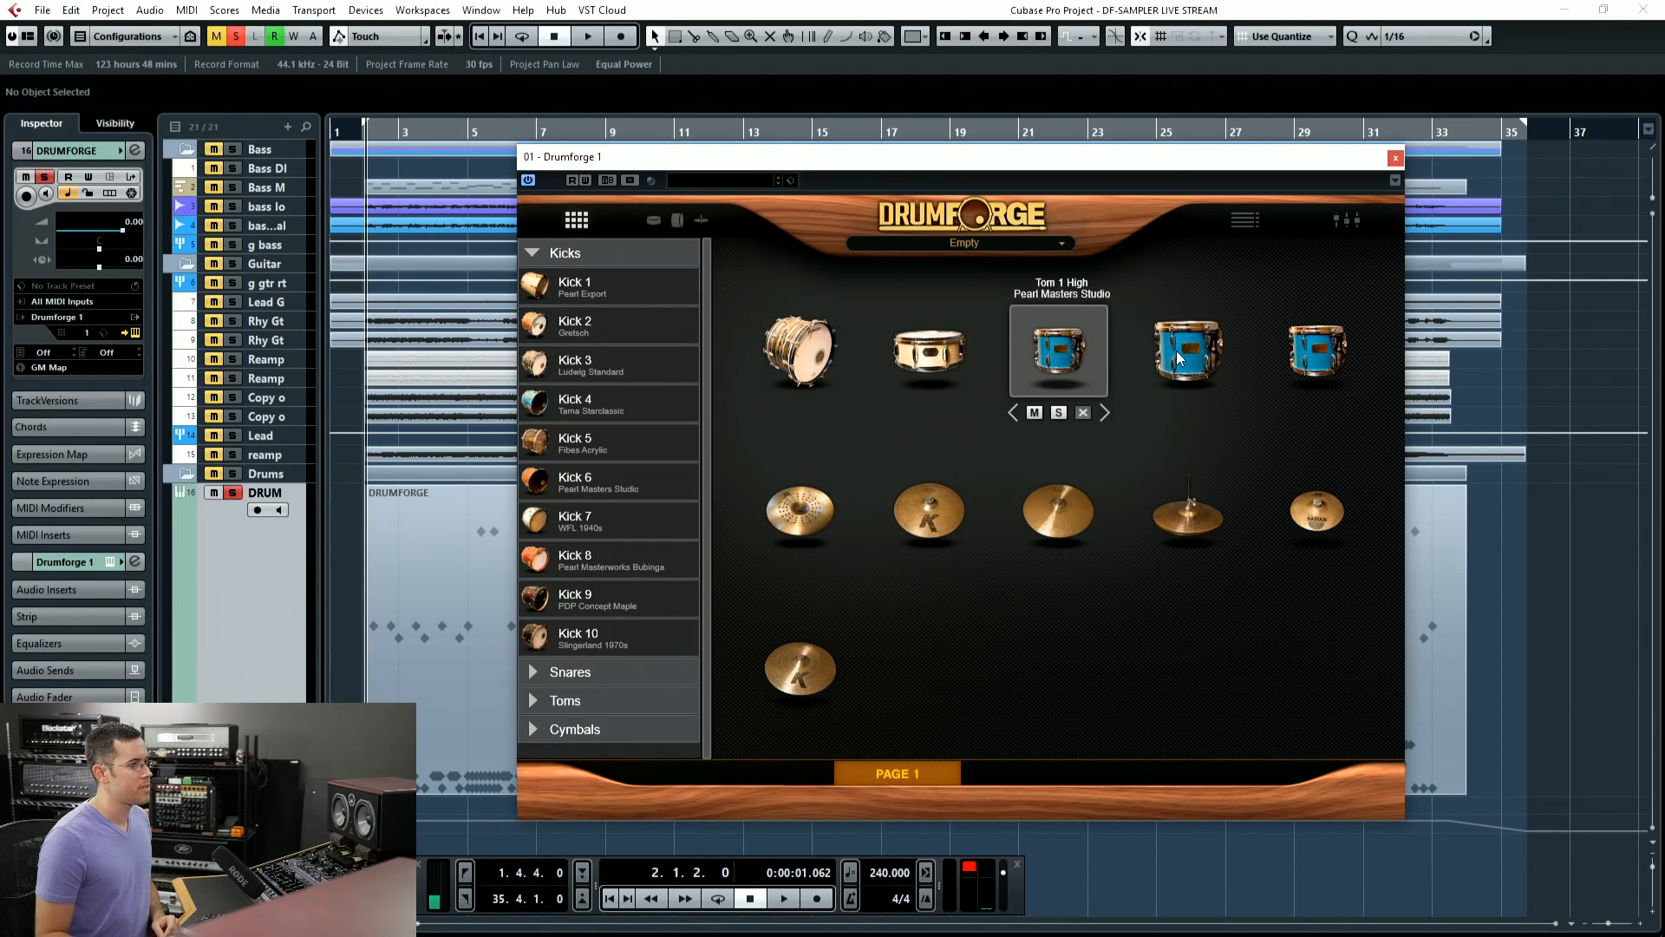
left_click(1188, 351)
left_click(1318, 361)
left_click(1188, 352)
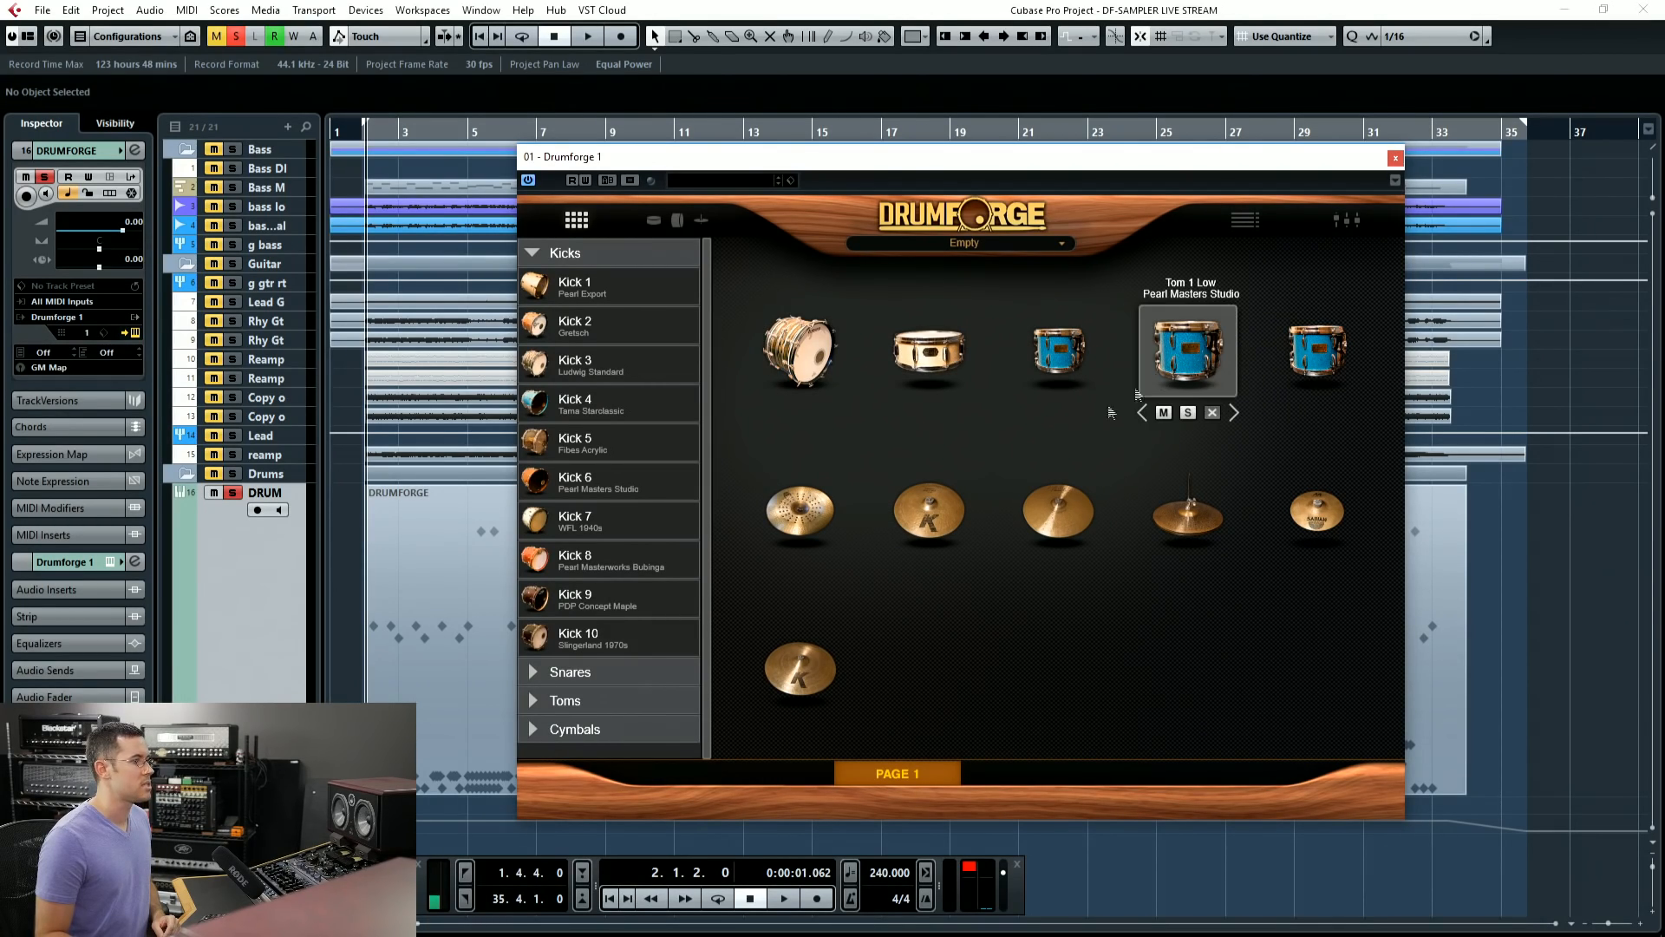
left_click(918, 534)
left_click(814, 509)
left_click(810, 340)
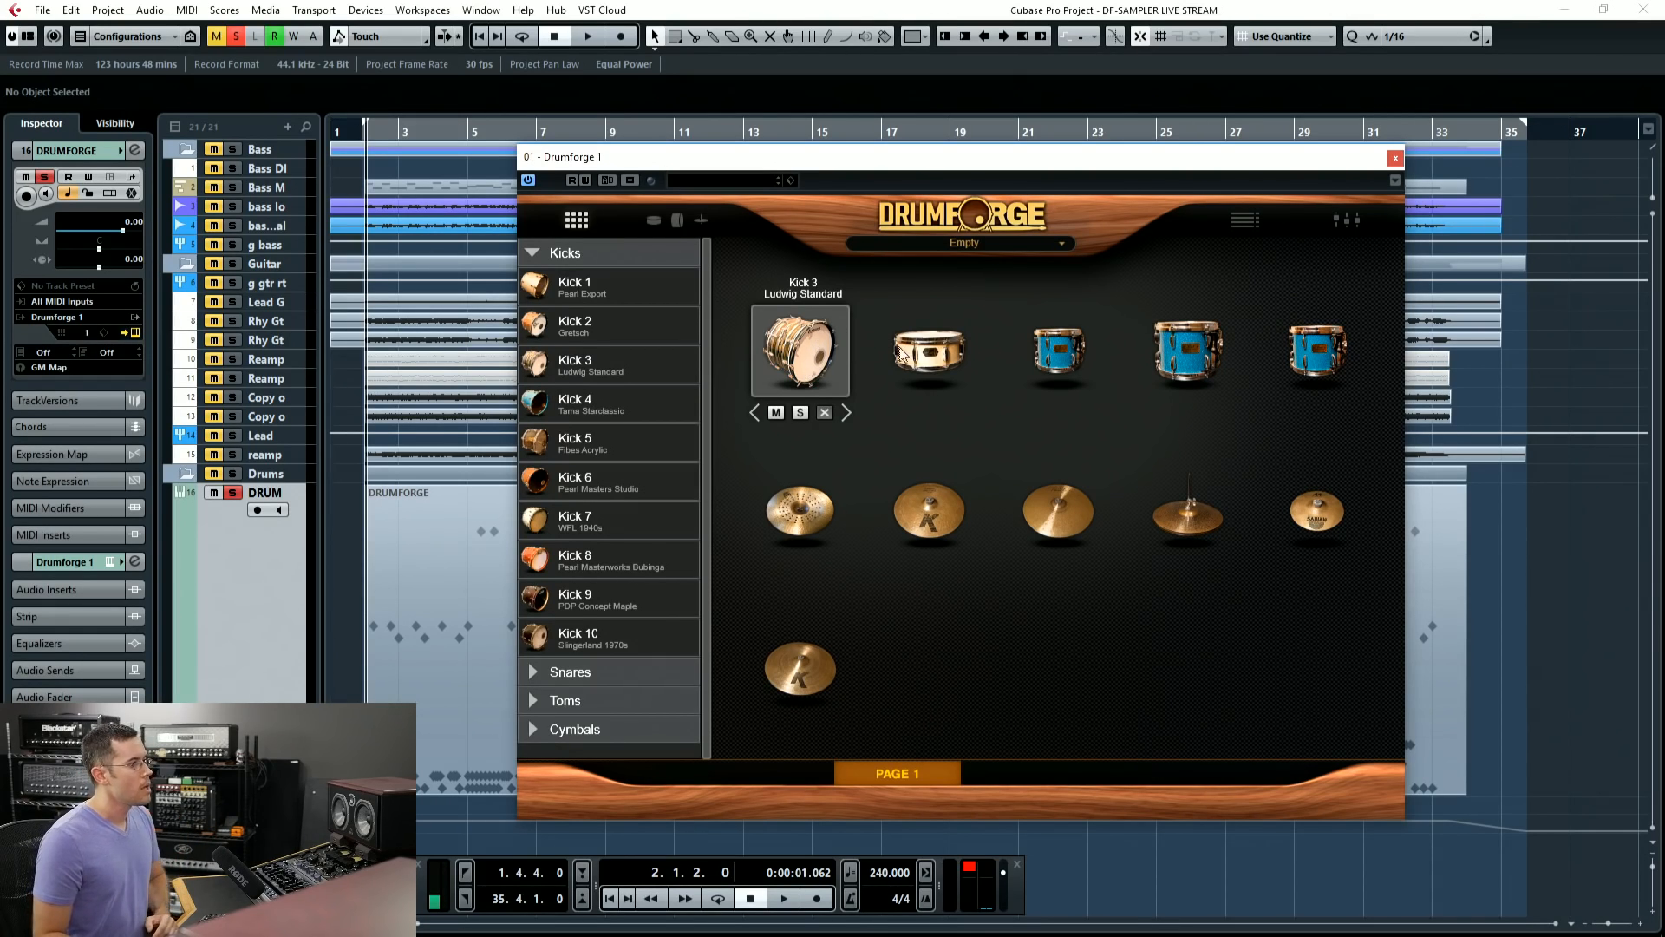
Step: Move Kick 3 to the kit's last slot and check the kit order in the mixer and instrument view
left_click_drag(800, 347, 800, 668)
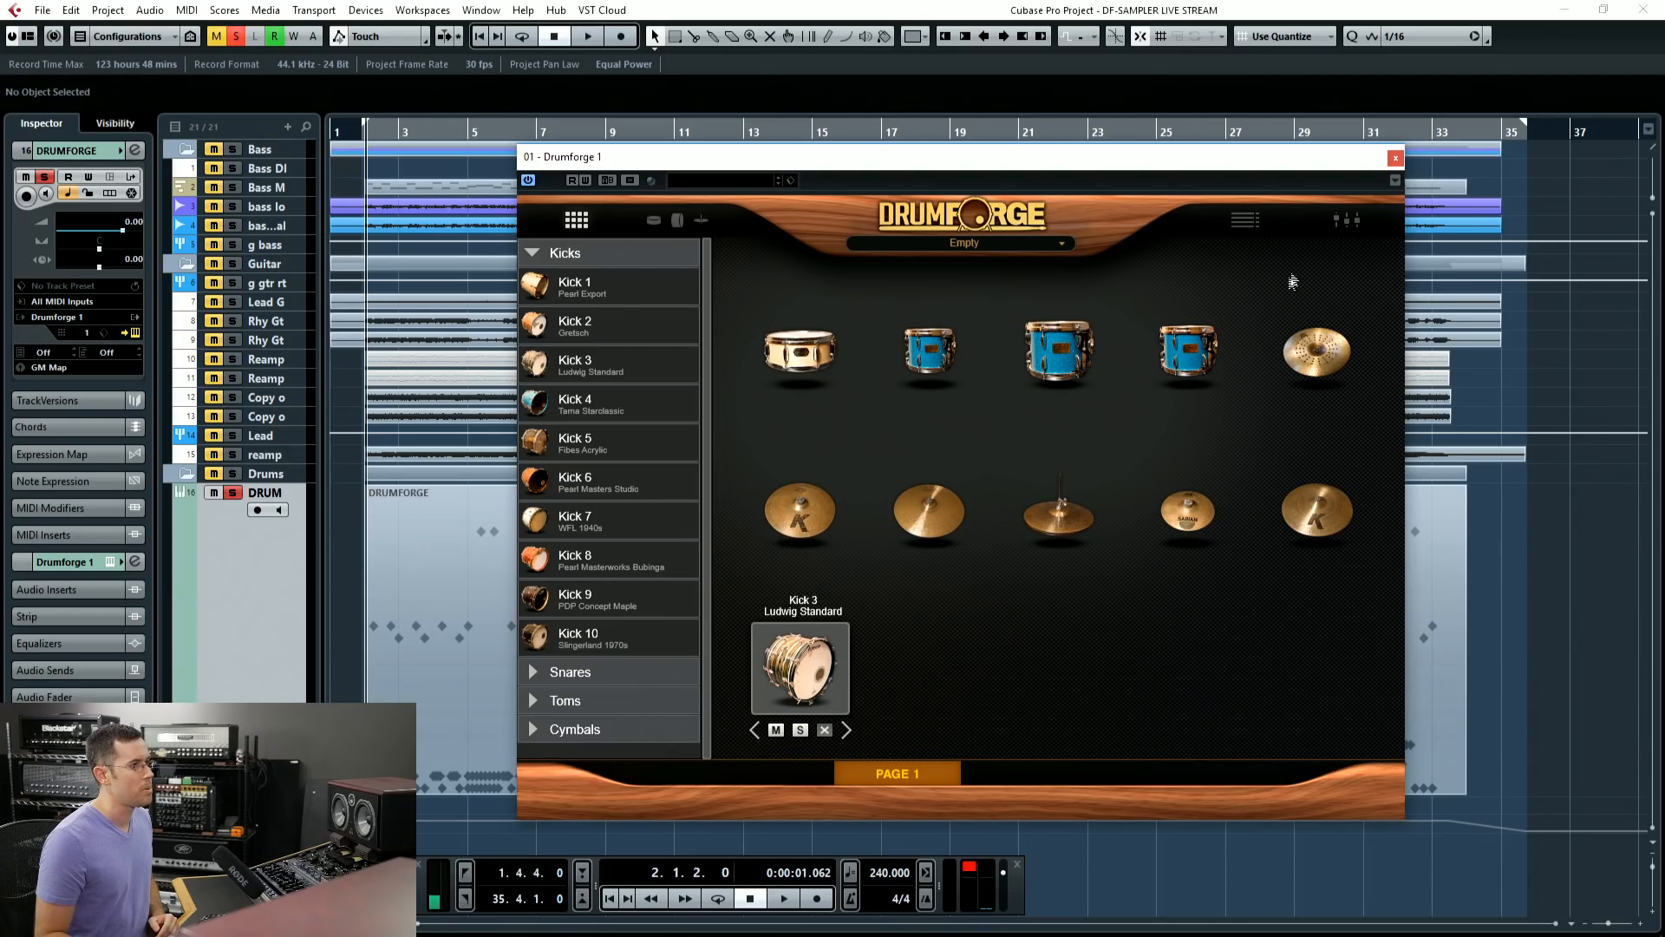
left_click(1350, 224)
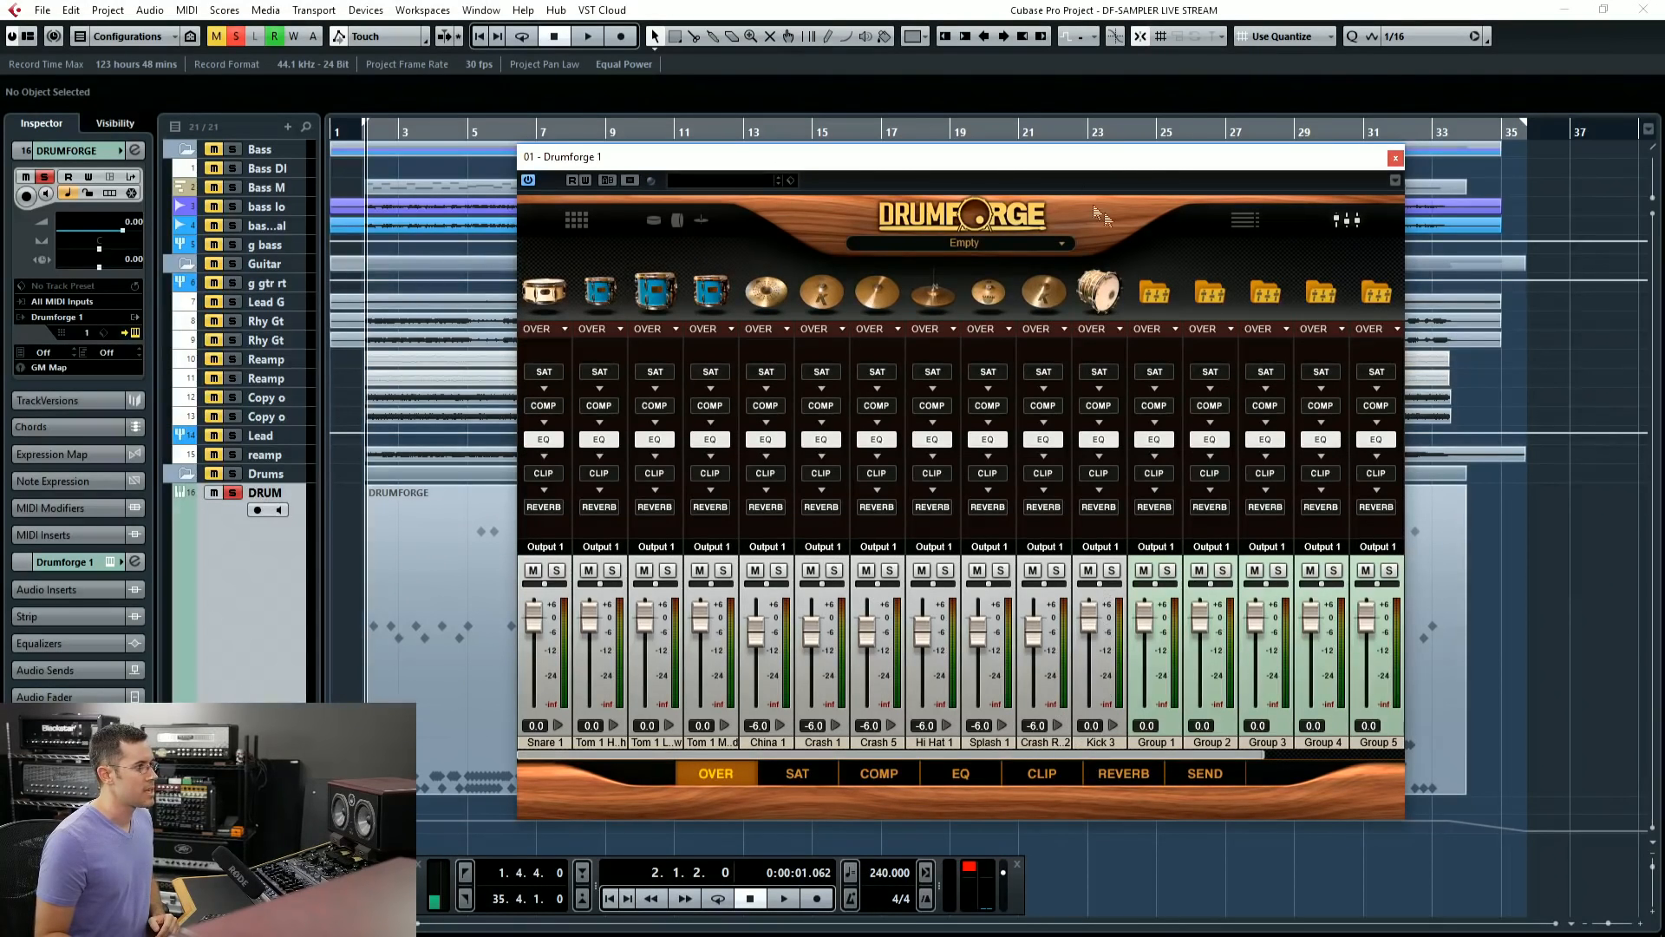
left_click(684, 223)
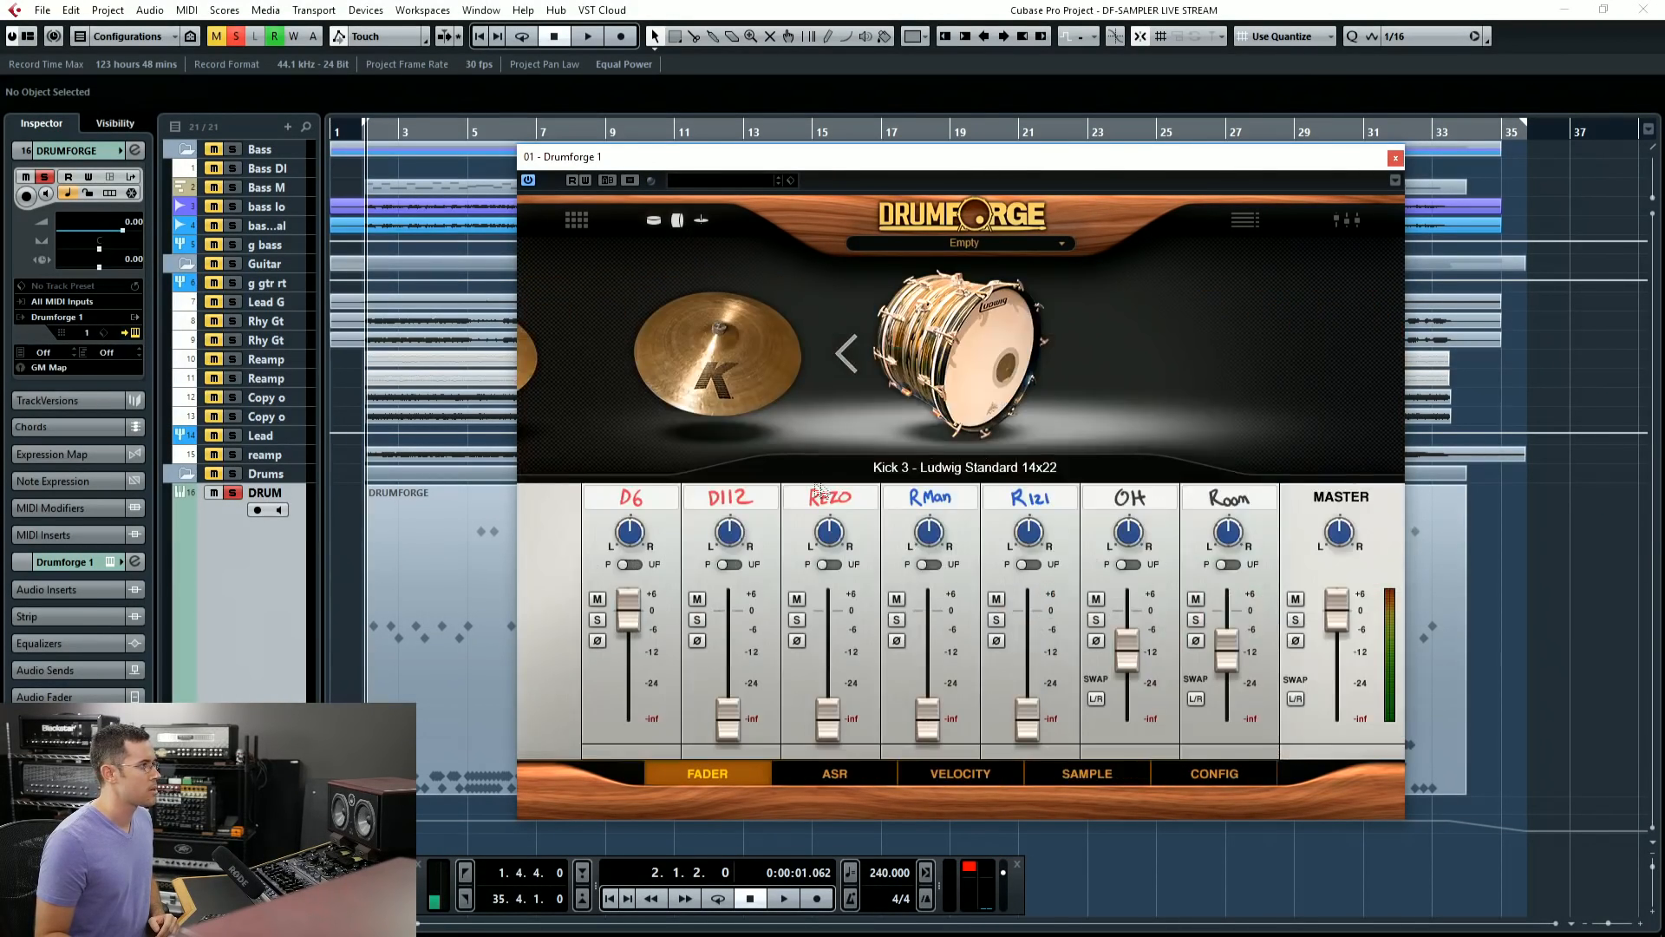
Step: Return to the kit overview and move Kick 3 back to the kit's first slot
left_click(571, 222)
left_click_drag(799, 686, 799, 356)
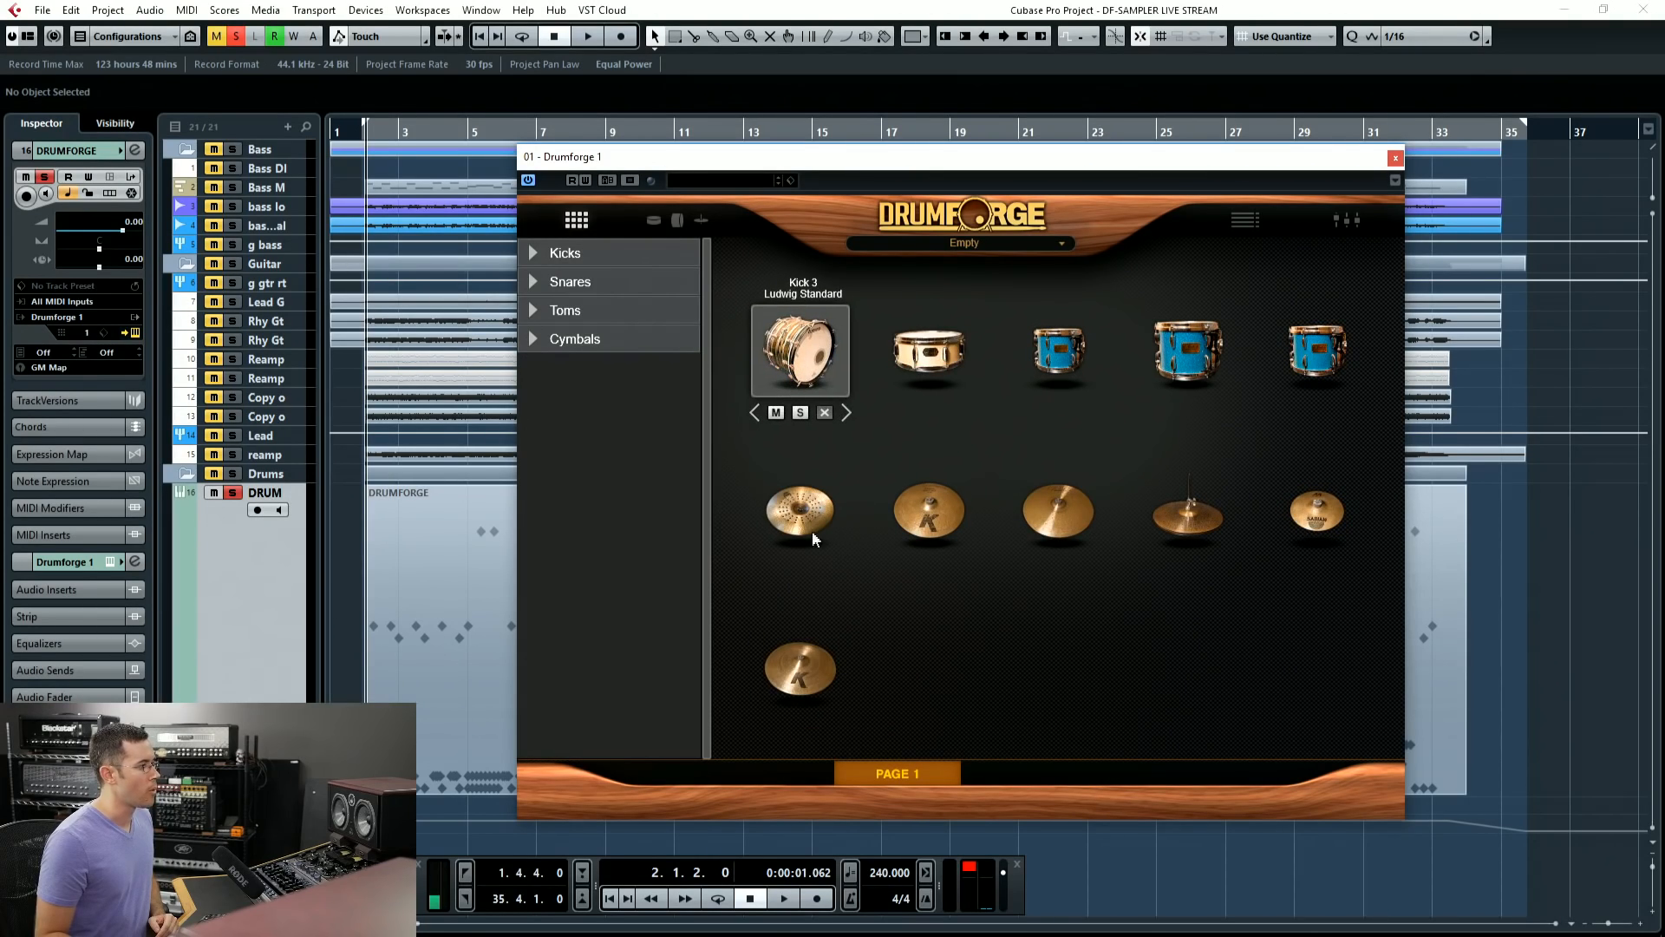
Step: Reorder the kit's cymbals so the hi-hat comes first, followed by the two crashes, Crash Ride 2, China 1 and the splash
left_click_drag(812, 531, 867, 664)
left_click_drag(1080, 527, 822, 530)
left_click(932, 520)
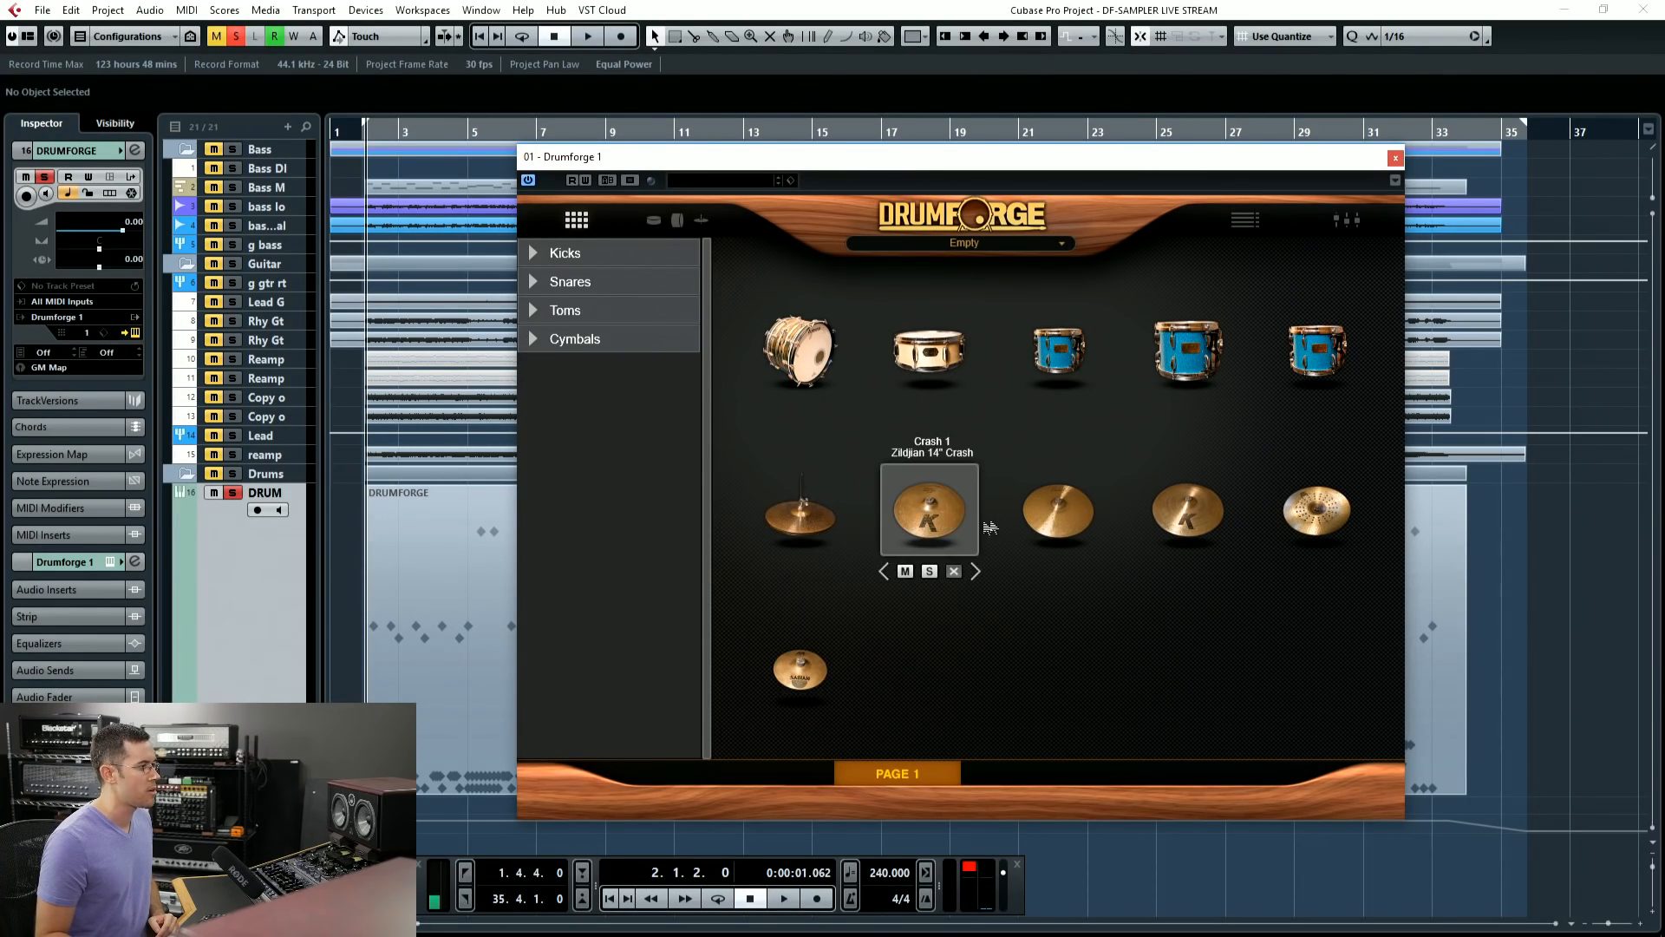
left_click(1032, 512)
left_click(1197, 514)
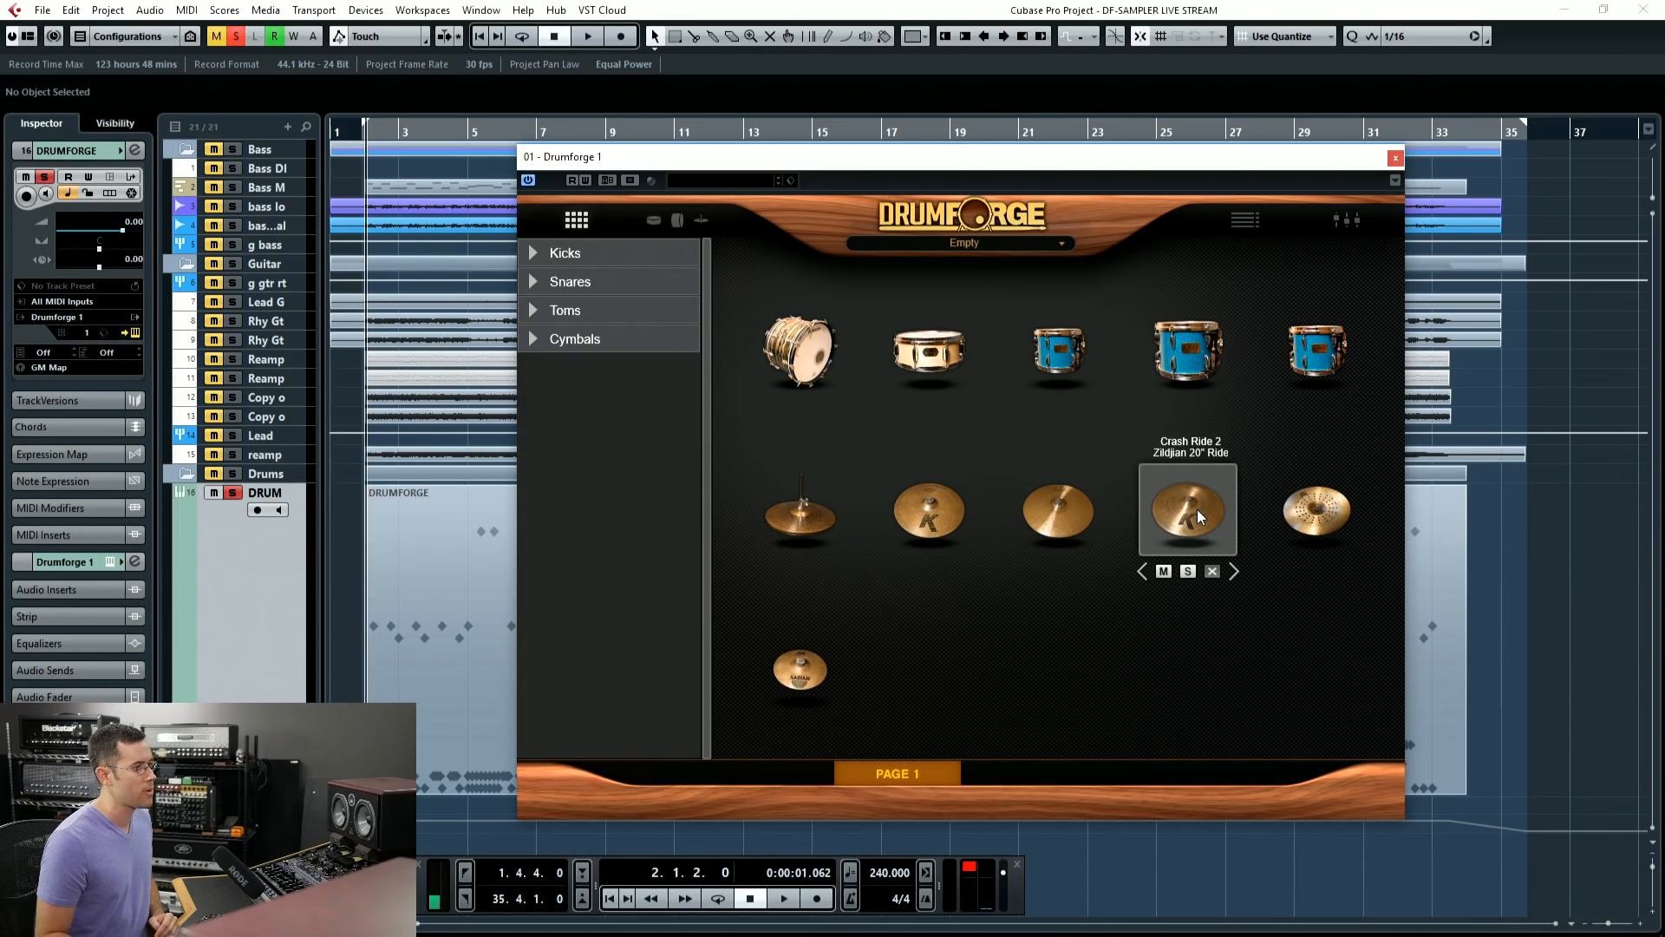
left_click(1331, 513)
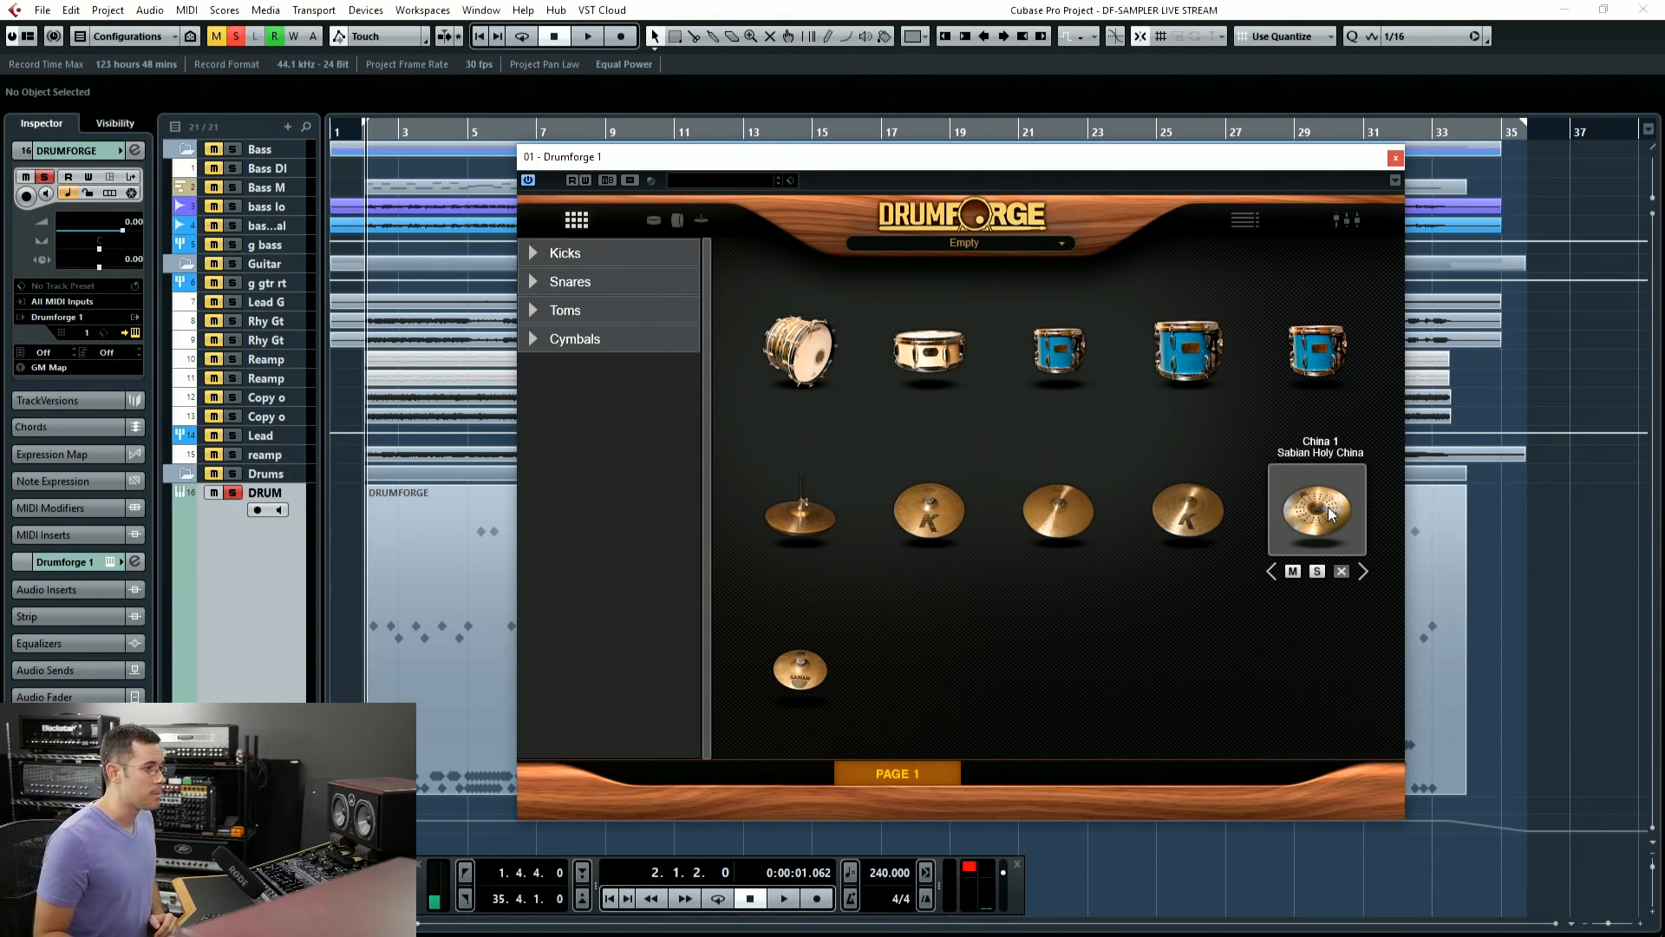
Step: Reorder the toms to high, mid, low by moving the low tom to the fifth slot, and check the tom, snare and kick slots
left_click_drag(1213, 347, 1311, 352)
left_click(1068, 347)
left_click(1199, 347)
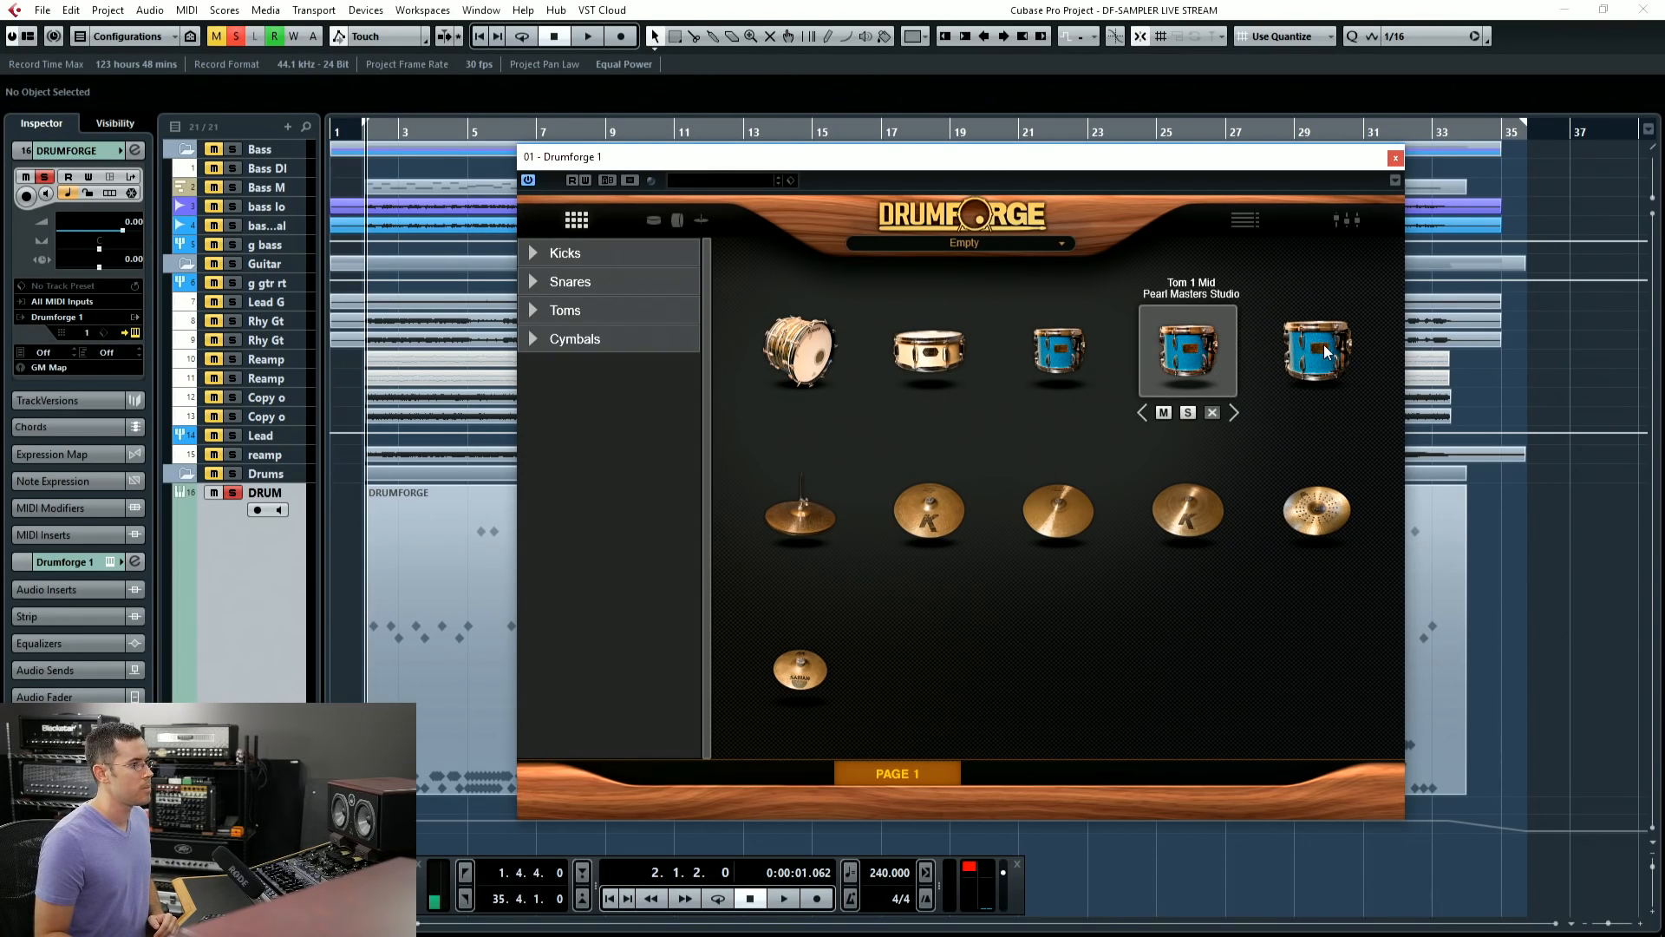
left_click(1323, 345)
left_click(961, 362)
left_click(793, 354)
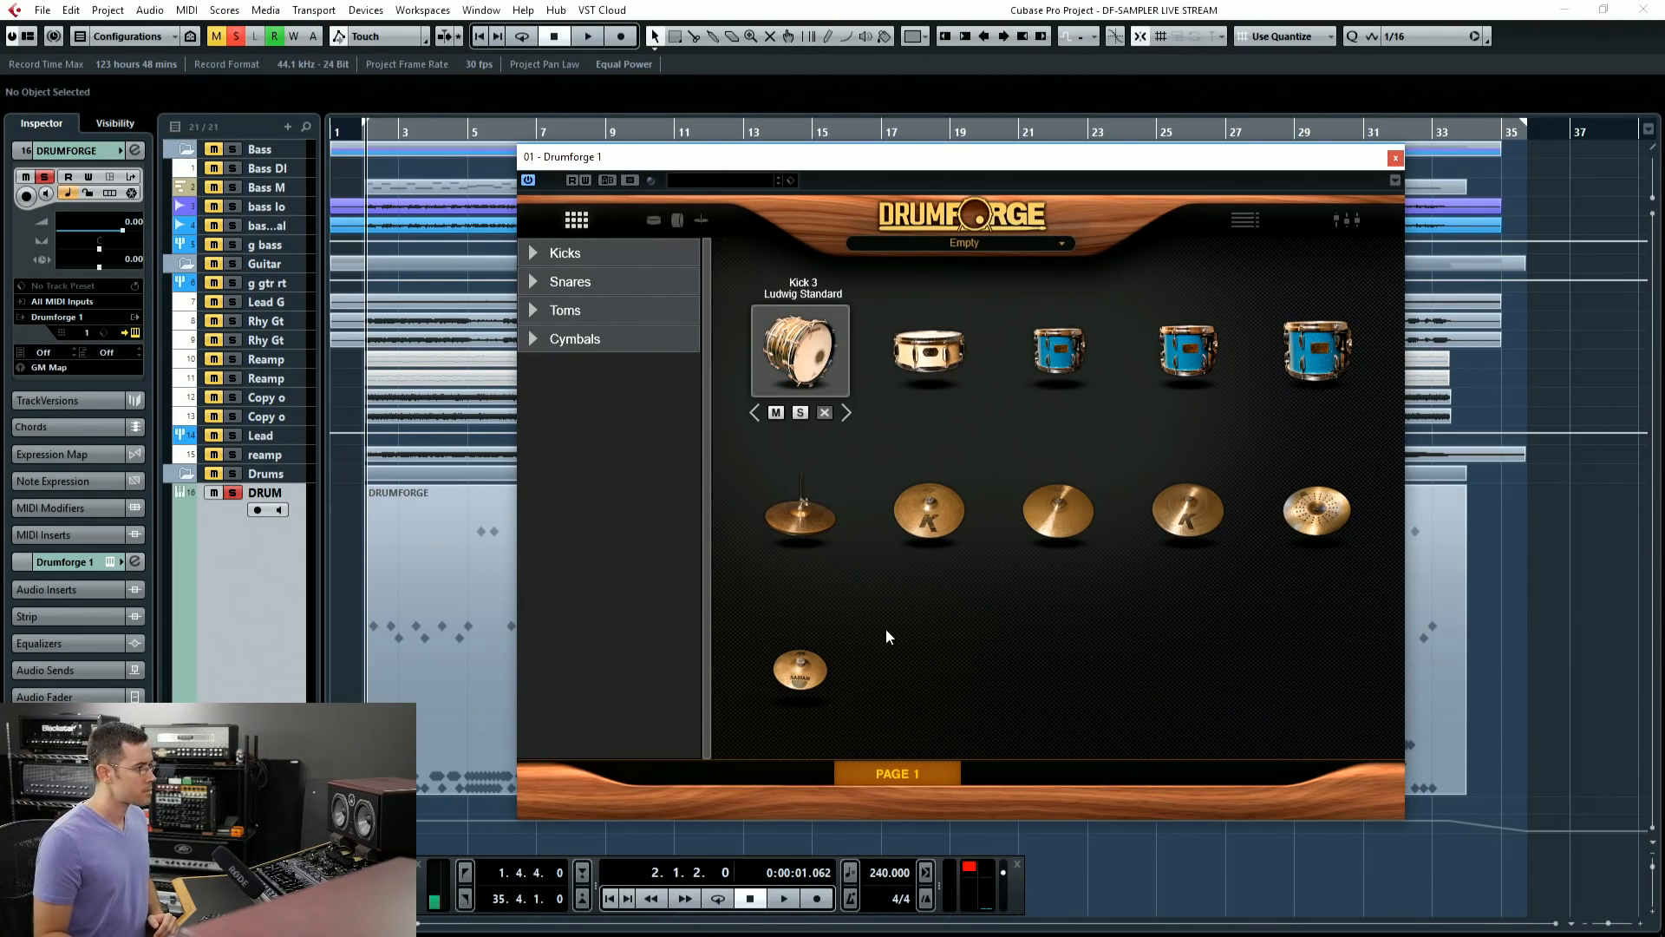
Step: Play the drum track and try muting and soloing Kick 3
key("space")
left_click(775, 411)
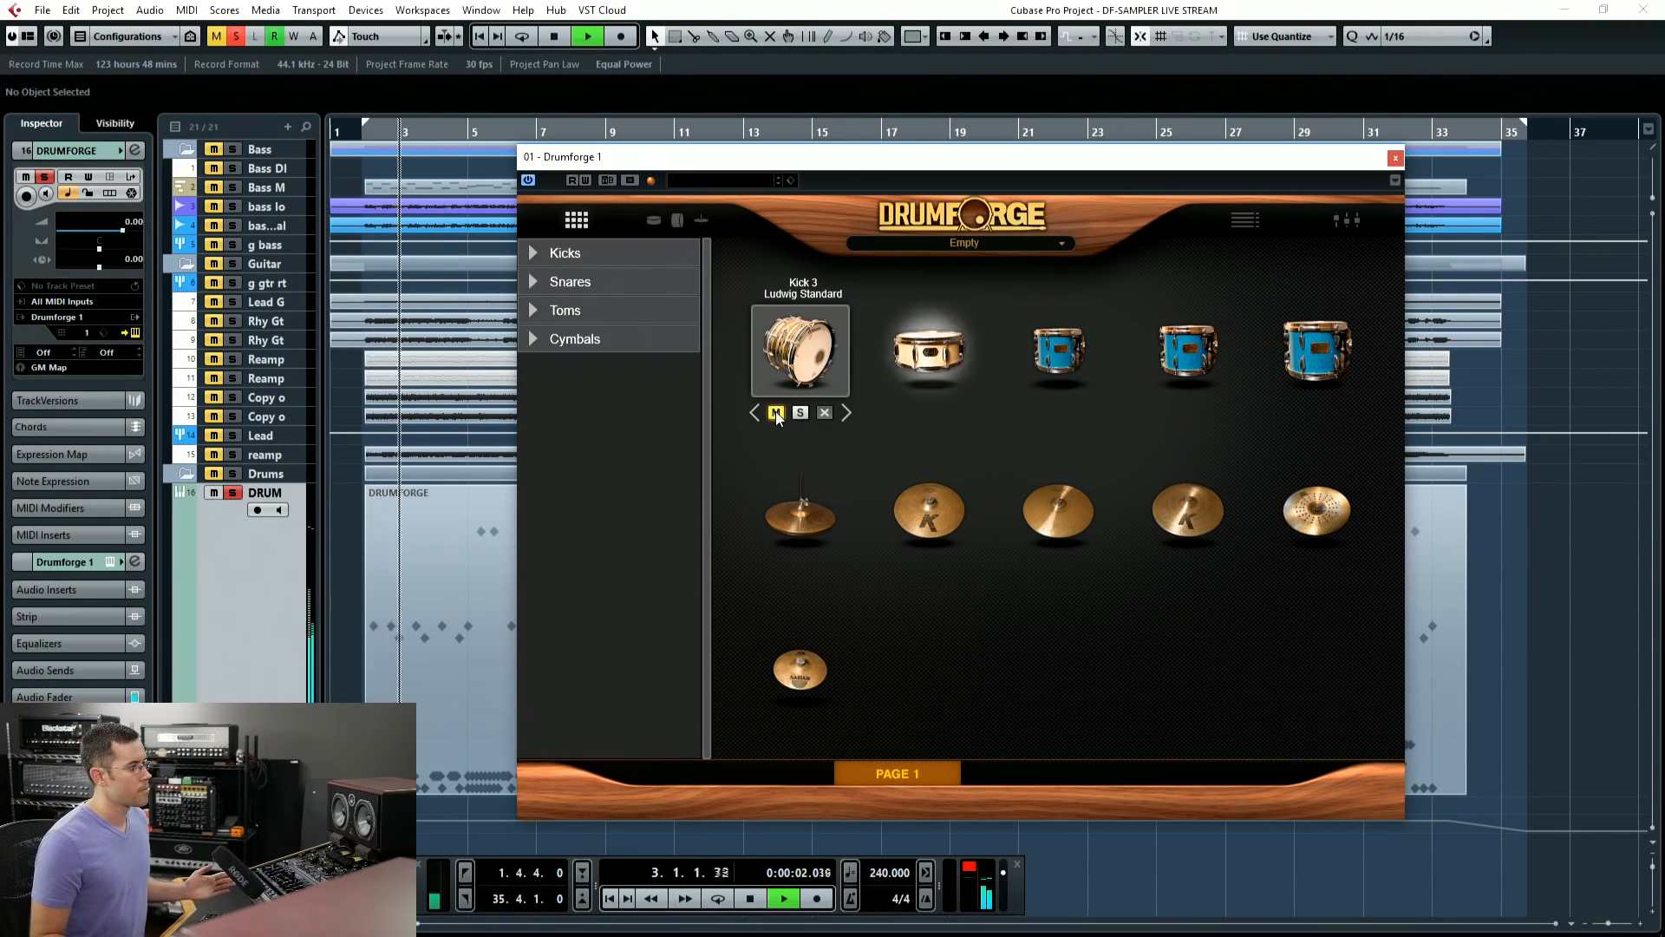
left_click(799, 413)
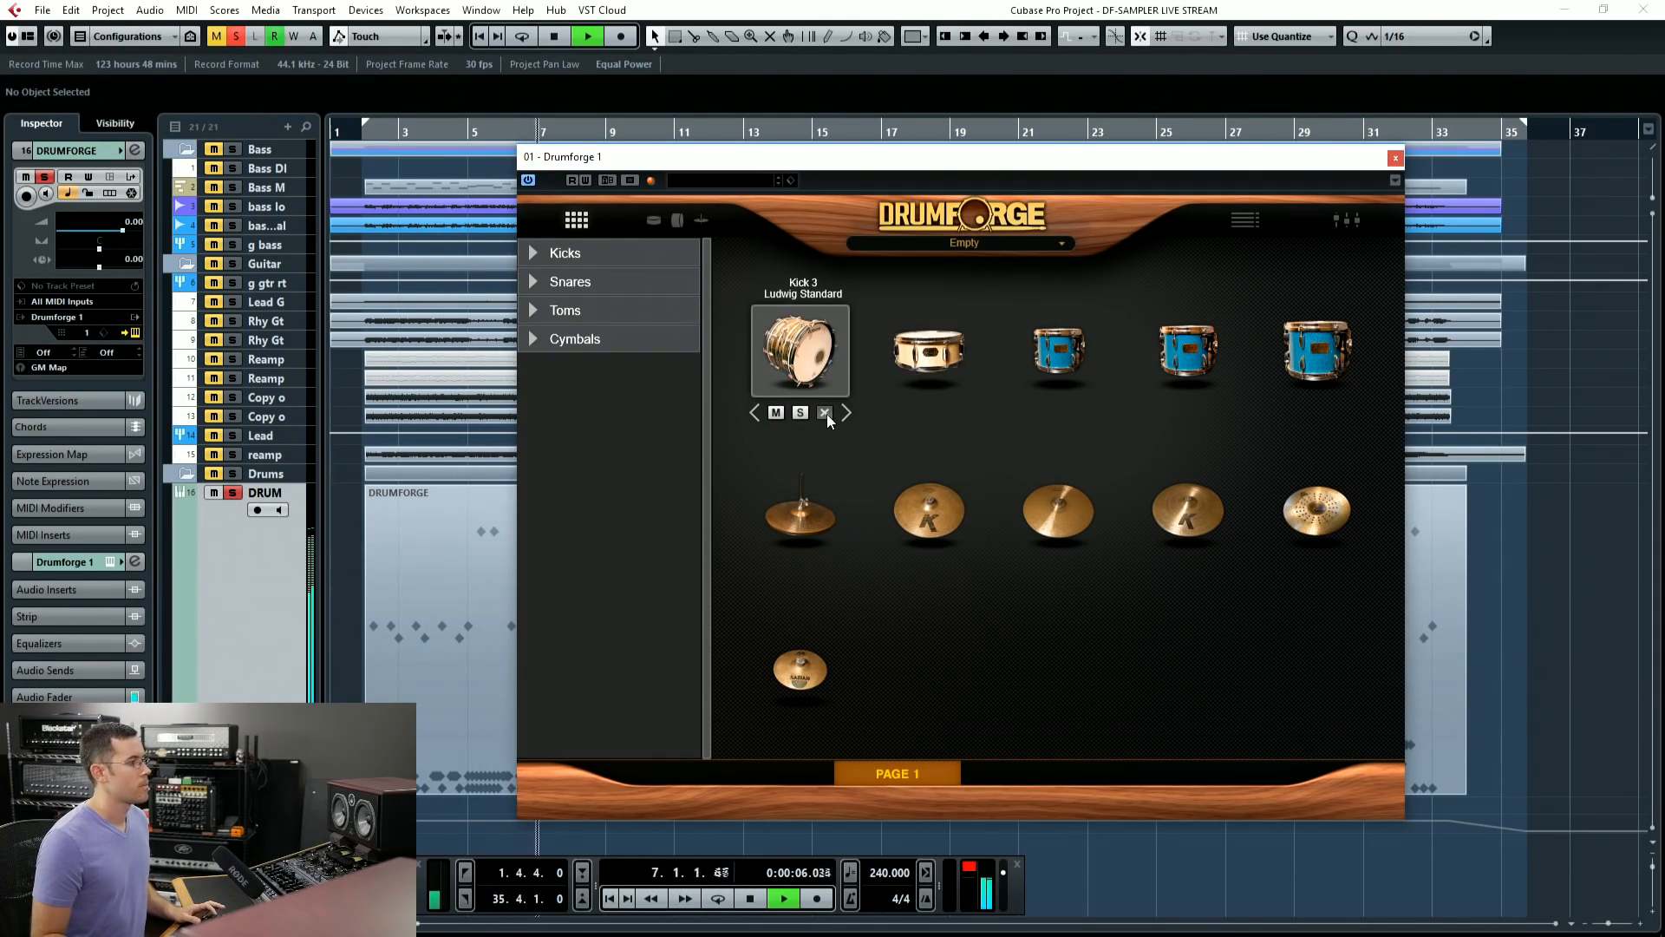
Step: Remove Kick 3 from the kit, stop playback, and put Kick 1 from the kick library in the first slot
left_click(824, 413)
key("space")
left_click(600, 293)
left_click(600, 247)
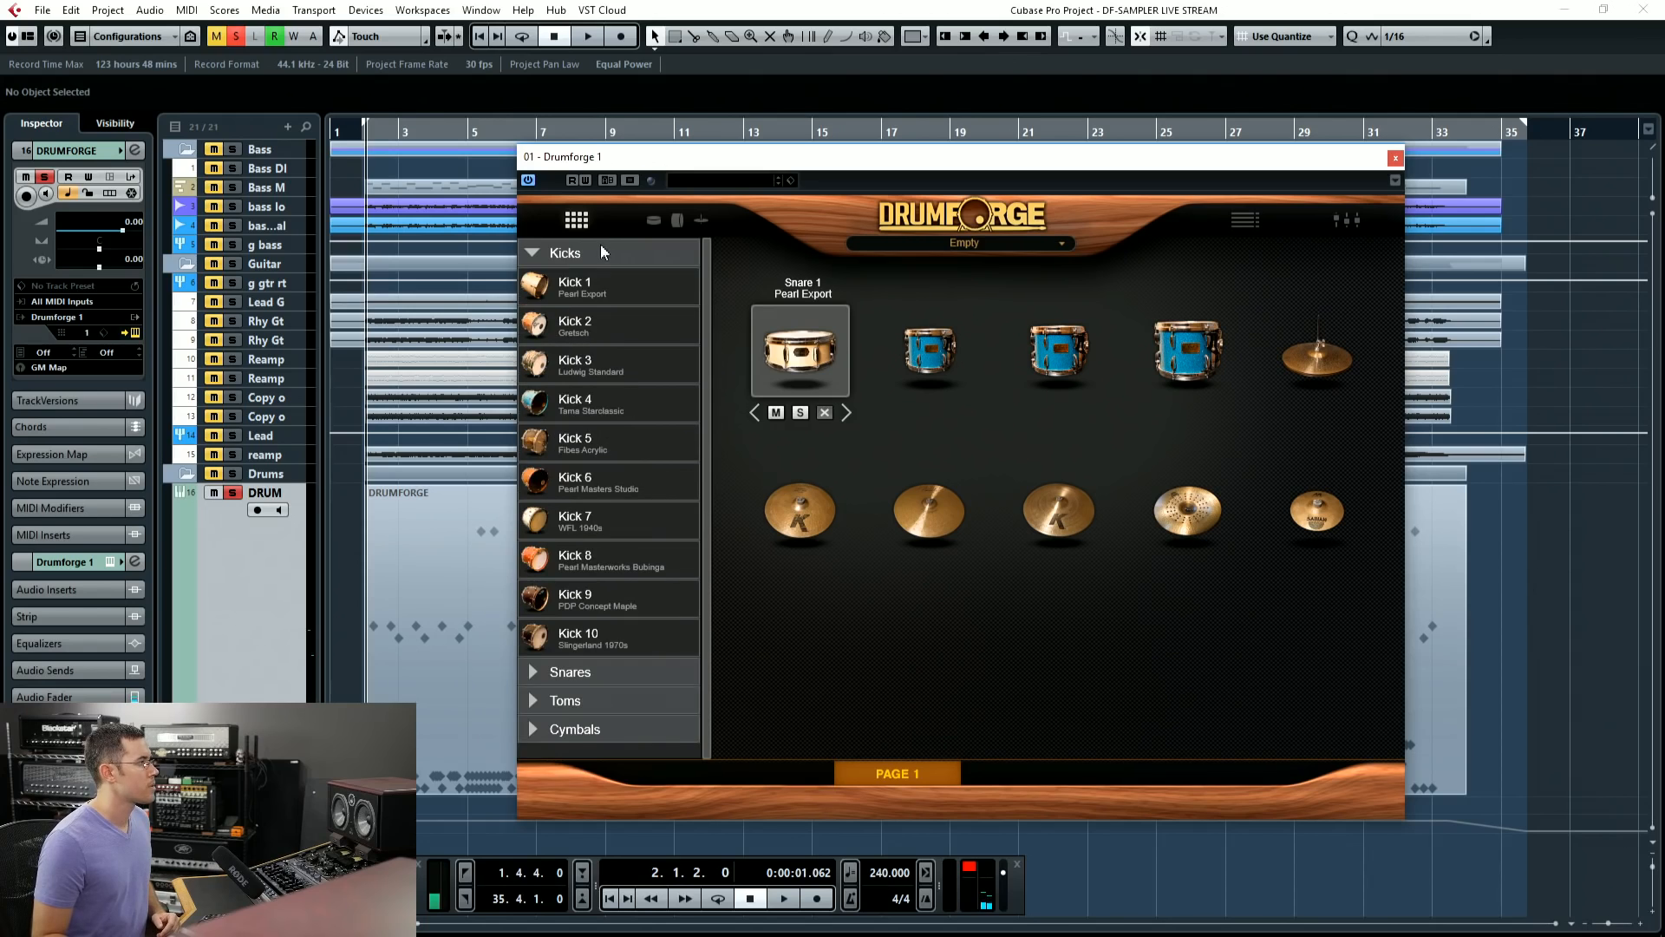
left_click_drag(614, 294, 788, 323)
left_click_drag(798, 666, 795, 356)
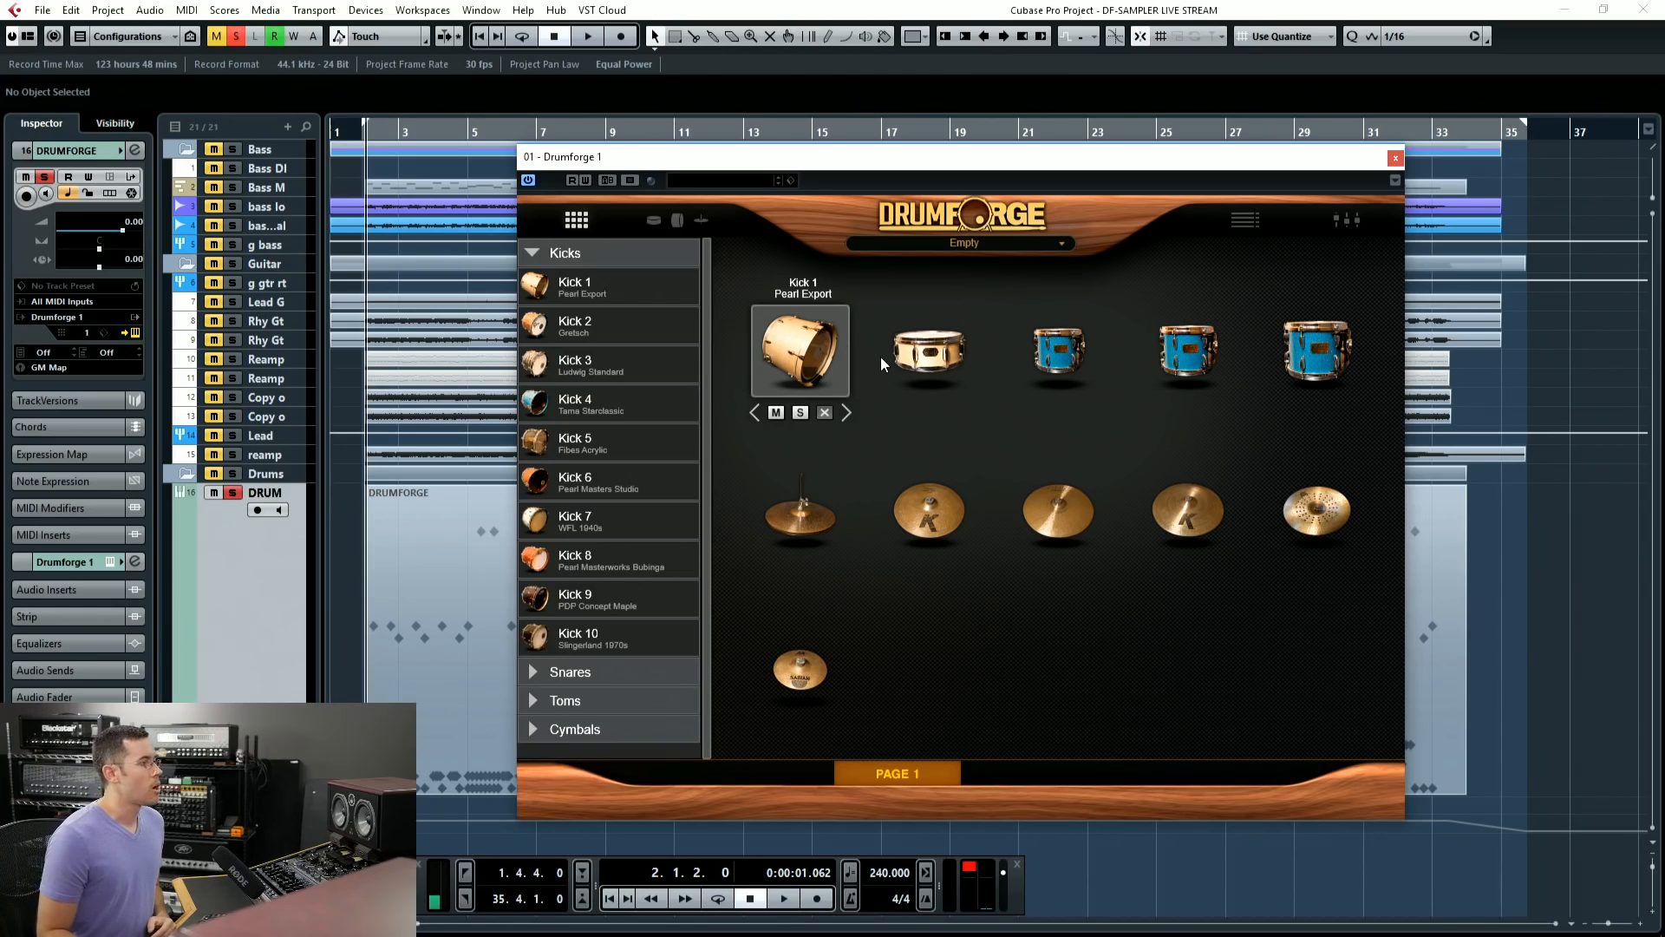
Step: Cycle the first slot's kick forward from Kick 1 to Kick 6 and back to Kick 1
left_click(916, 365)
left_click(839, 347)
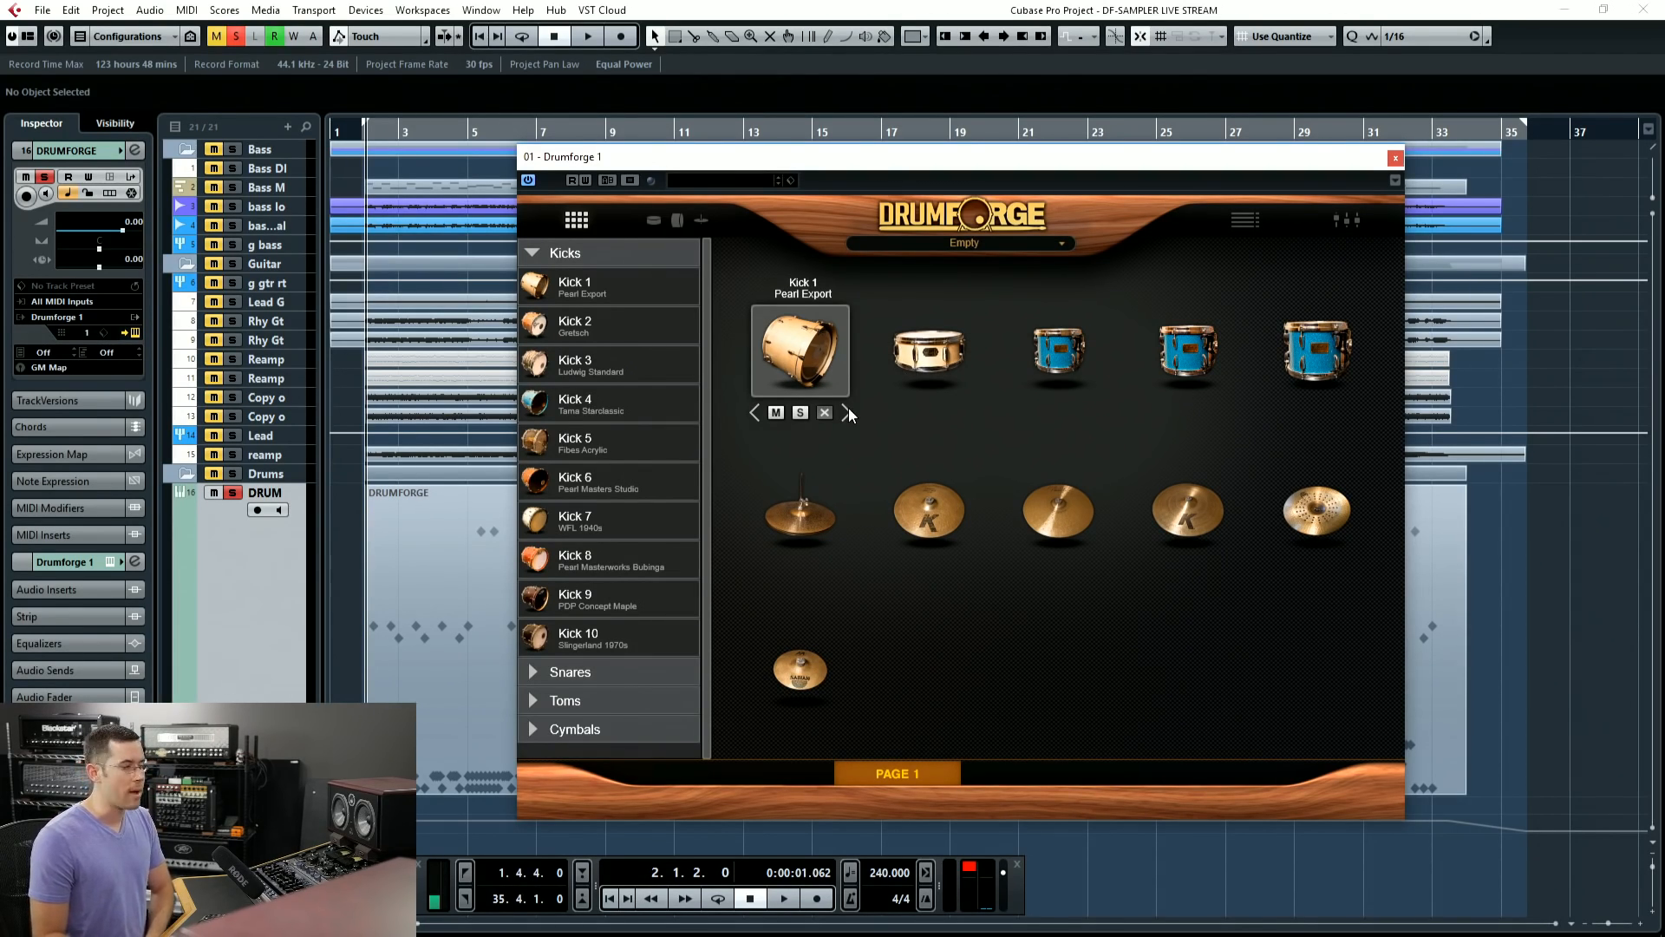
left_click(845, 412)
left_click(846, 412)
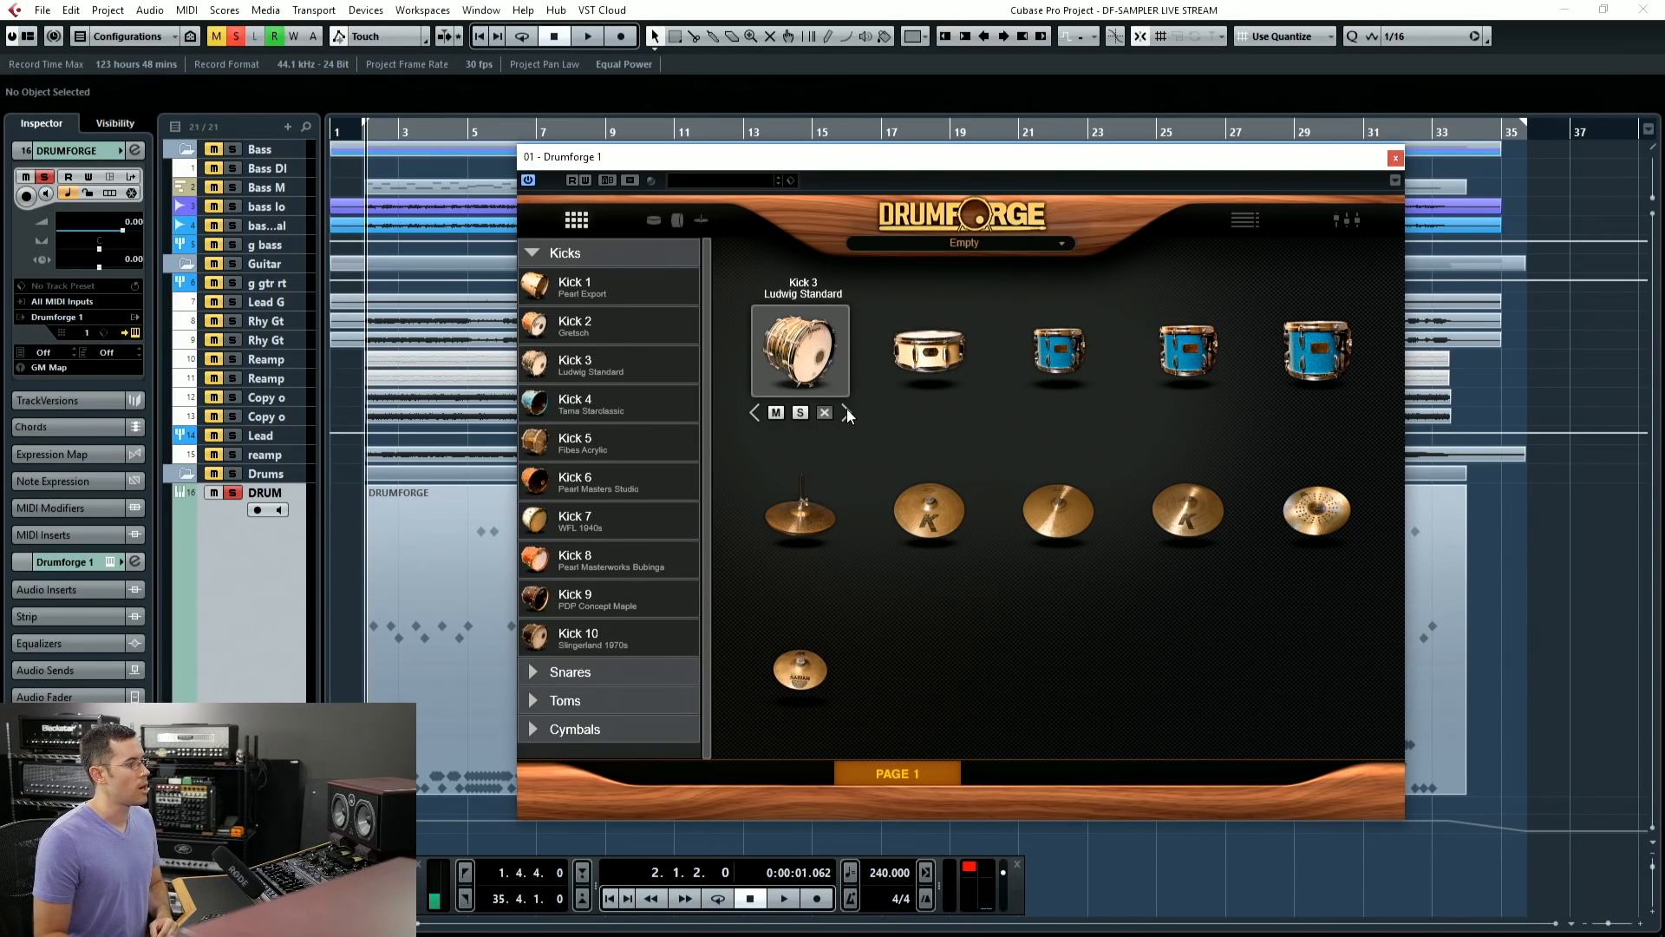
left_click(846, 413)
left_click(846, 413)
left_click(846, 413)
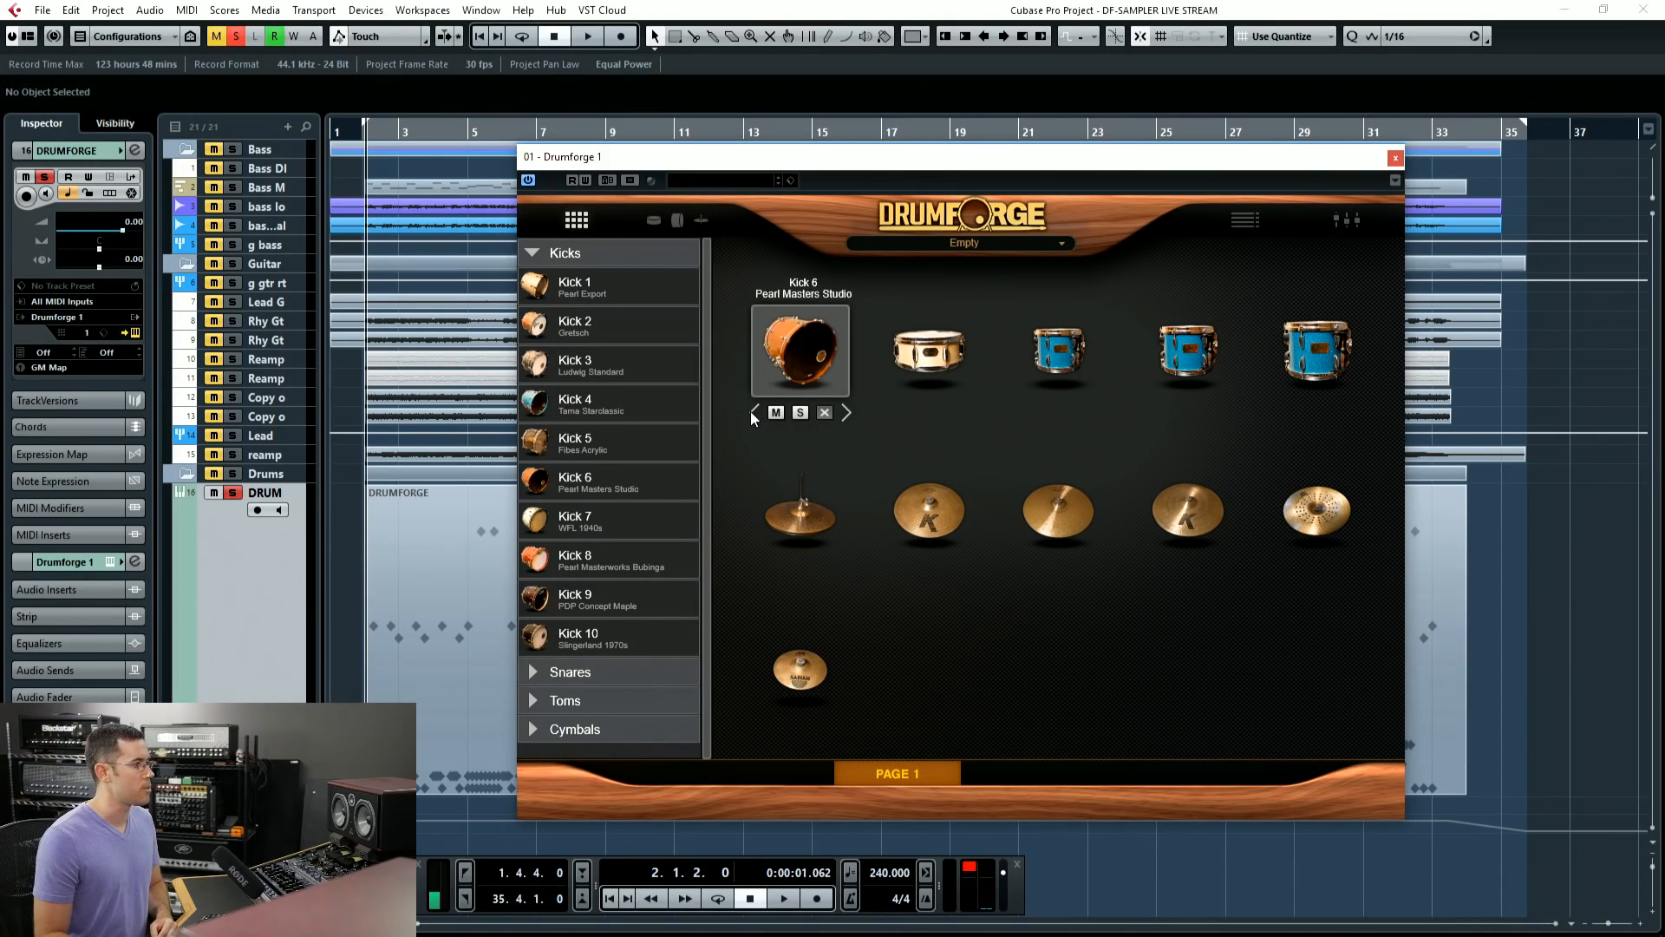
left_click(753, 413)
left_click(753, 413)
left_click(753, 412)
left_click(753, 413)
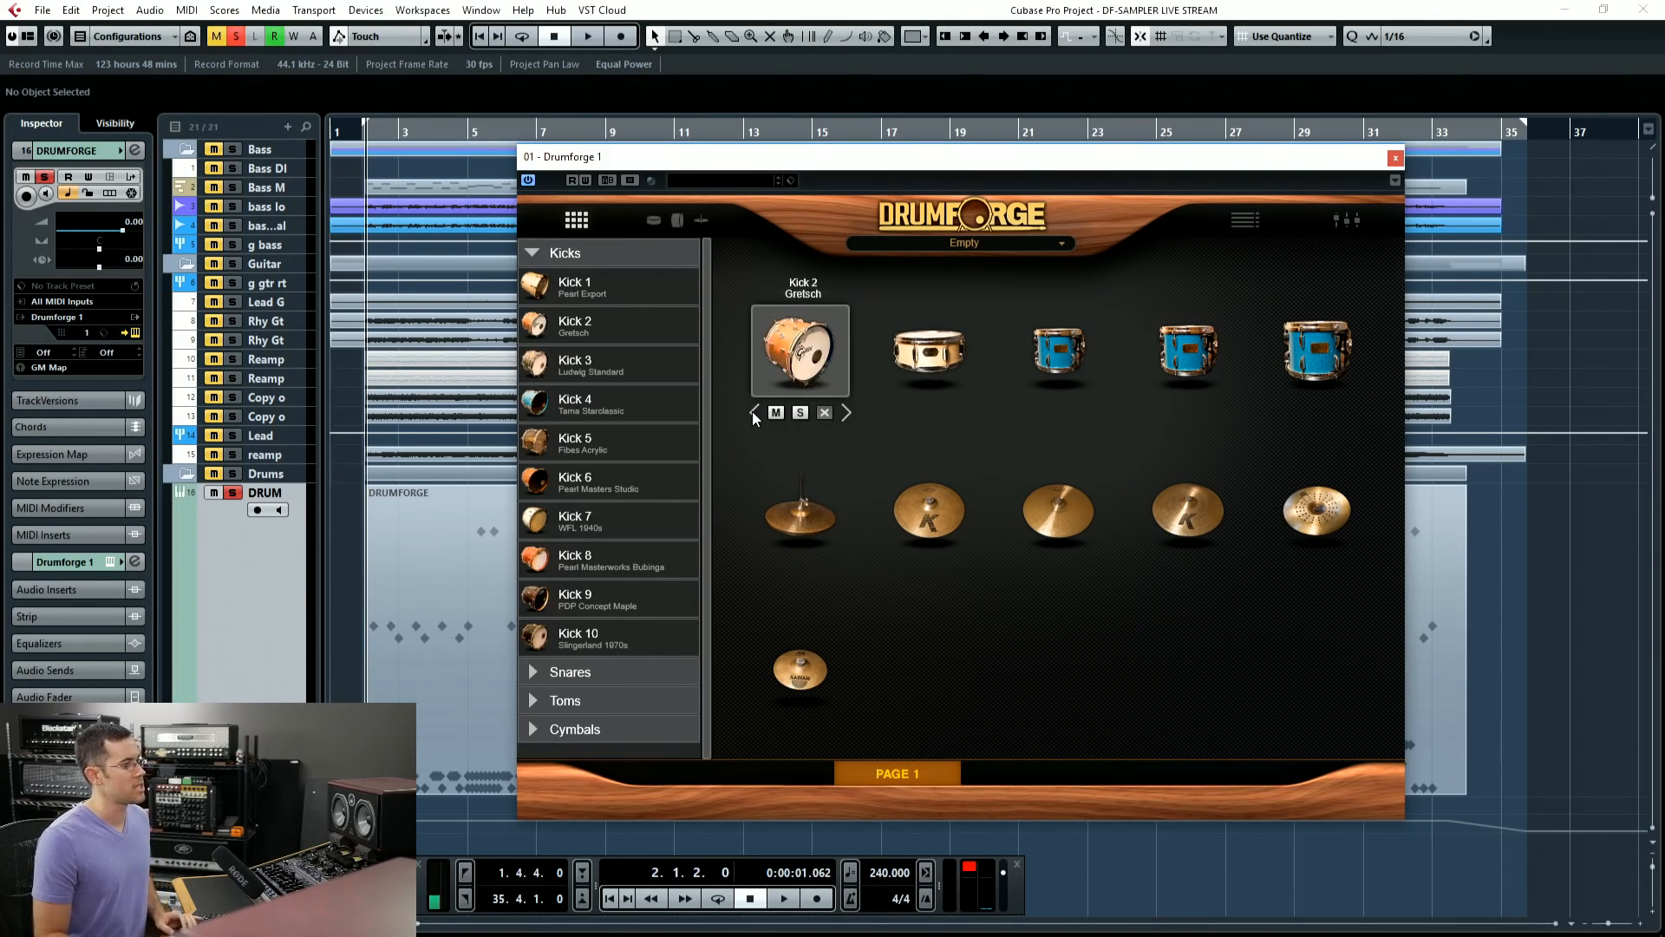
left_click(755, 413)
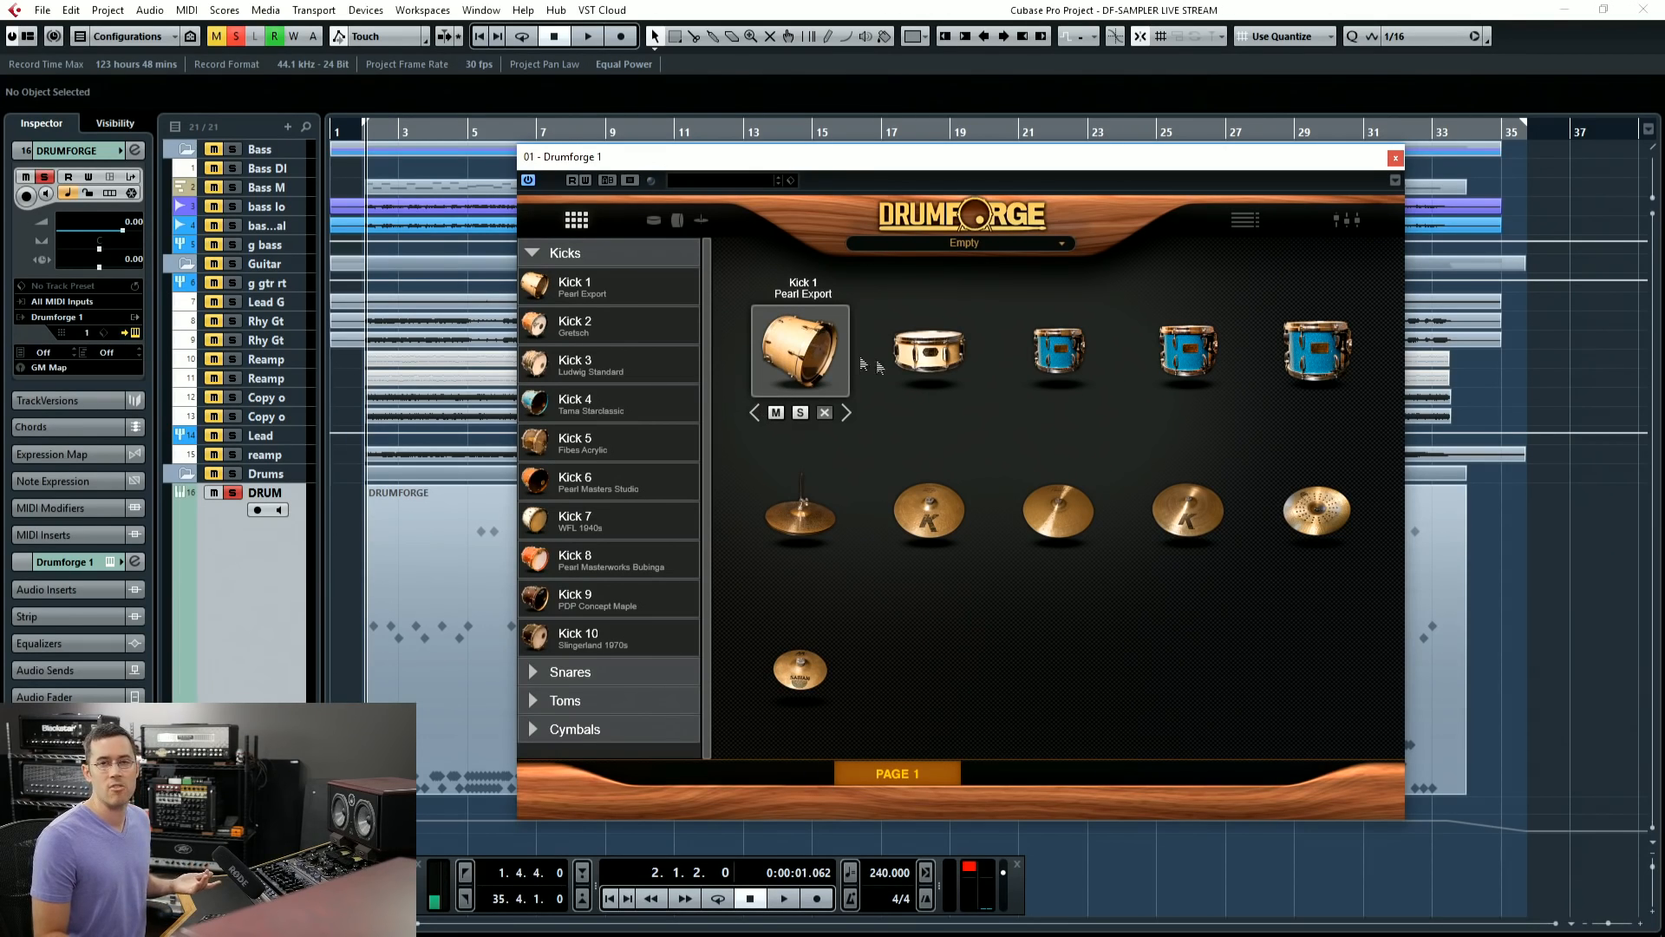
Step: Play the drum track while cycling the kick from Kick 1 through Kick 6, and dismiss the crash dialog
key("space")
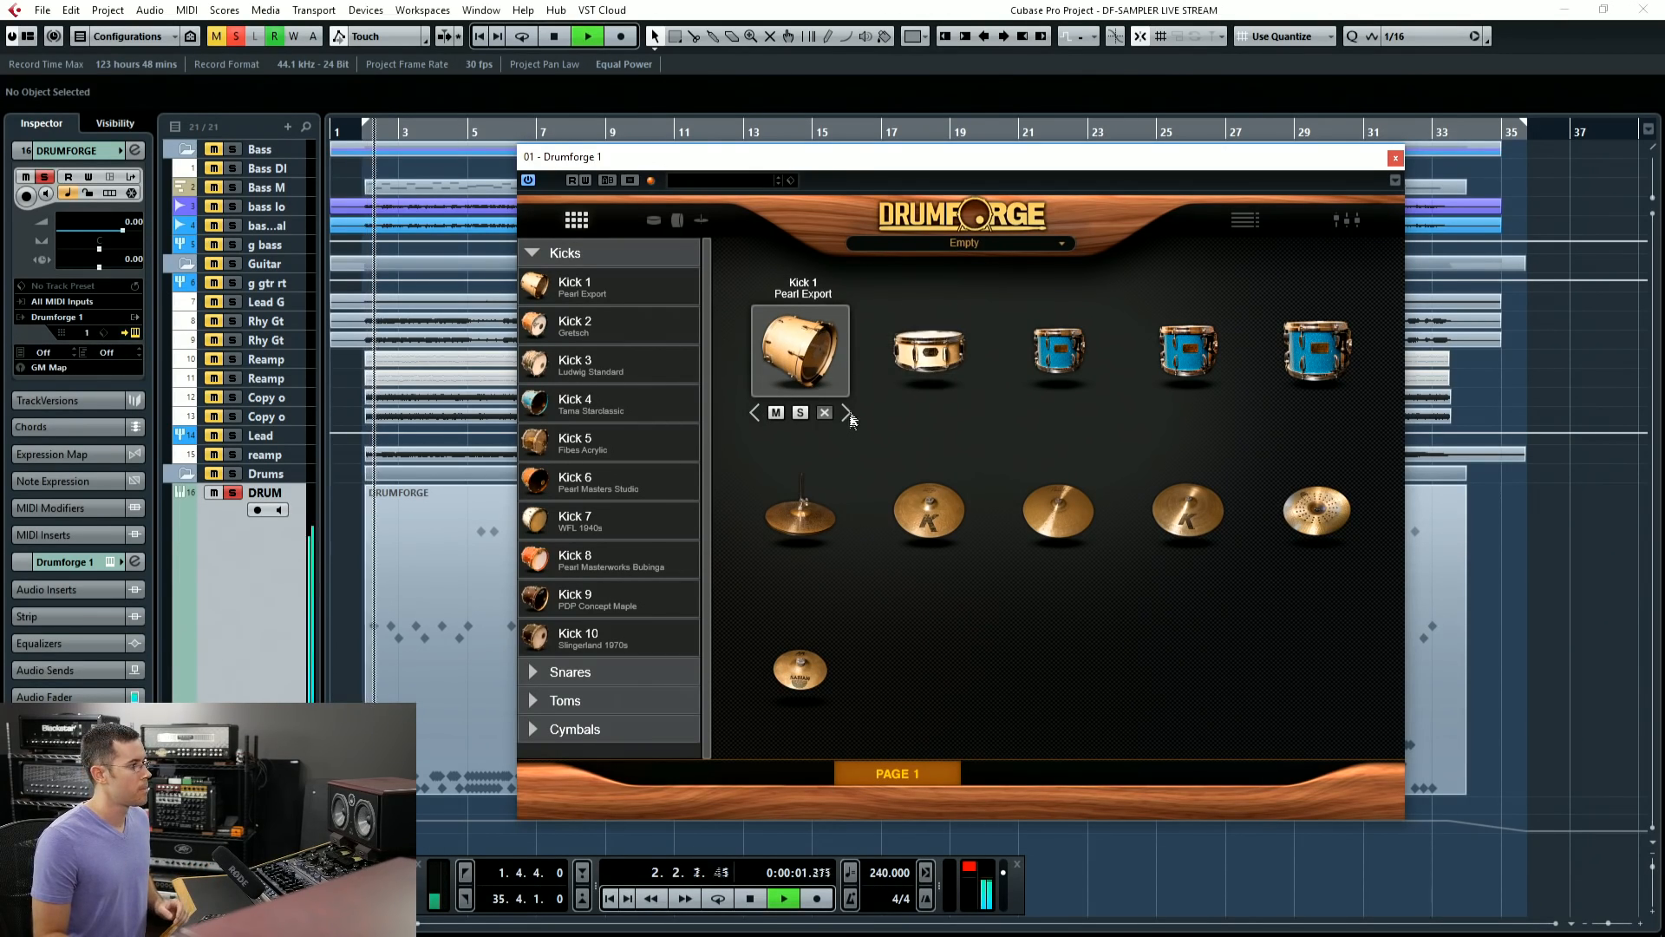
left_click(847, 414)
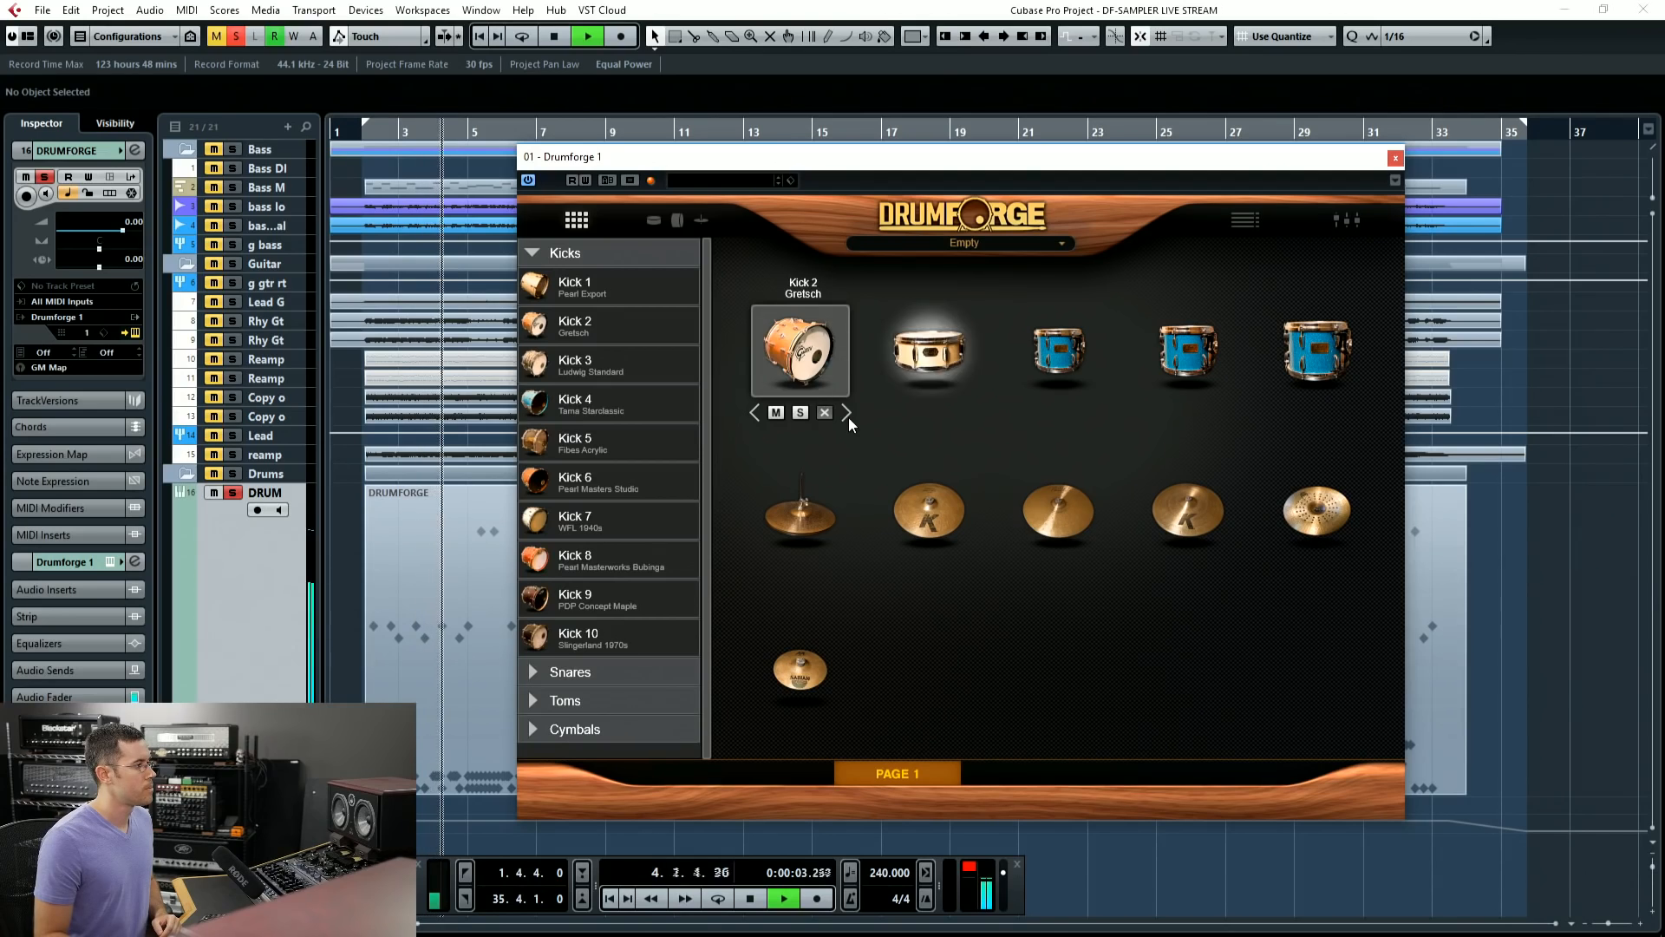
left_click(846, 414)
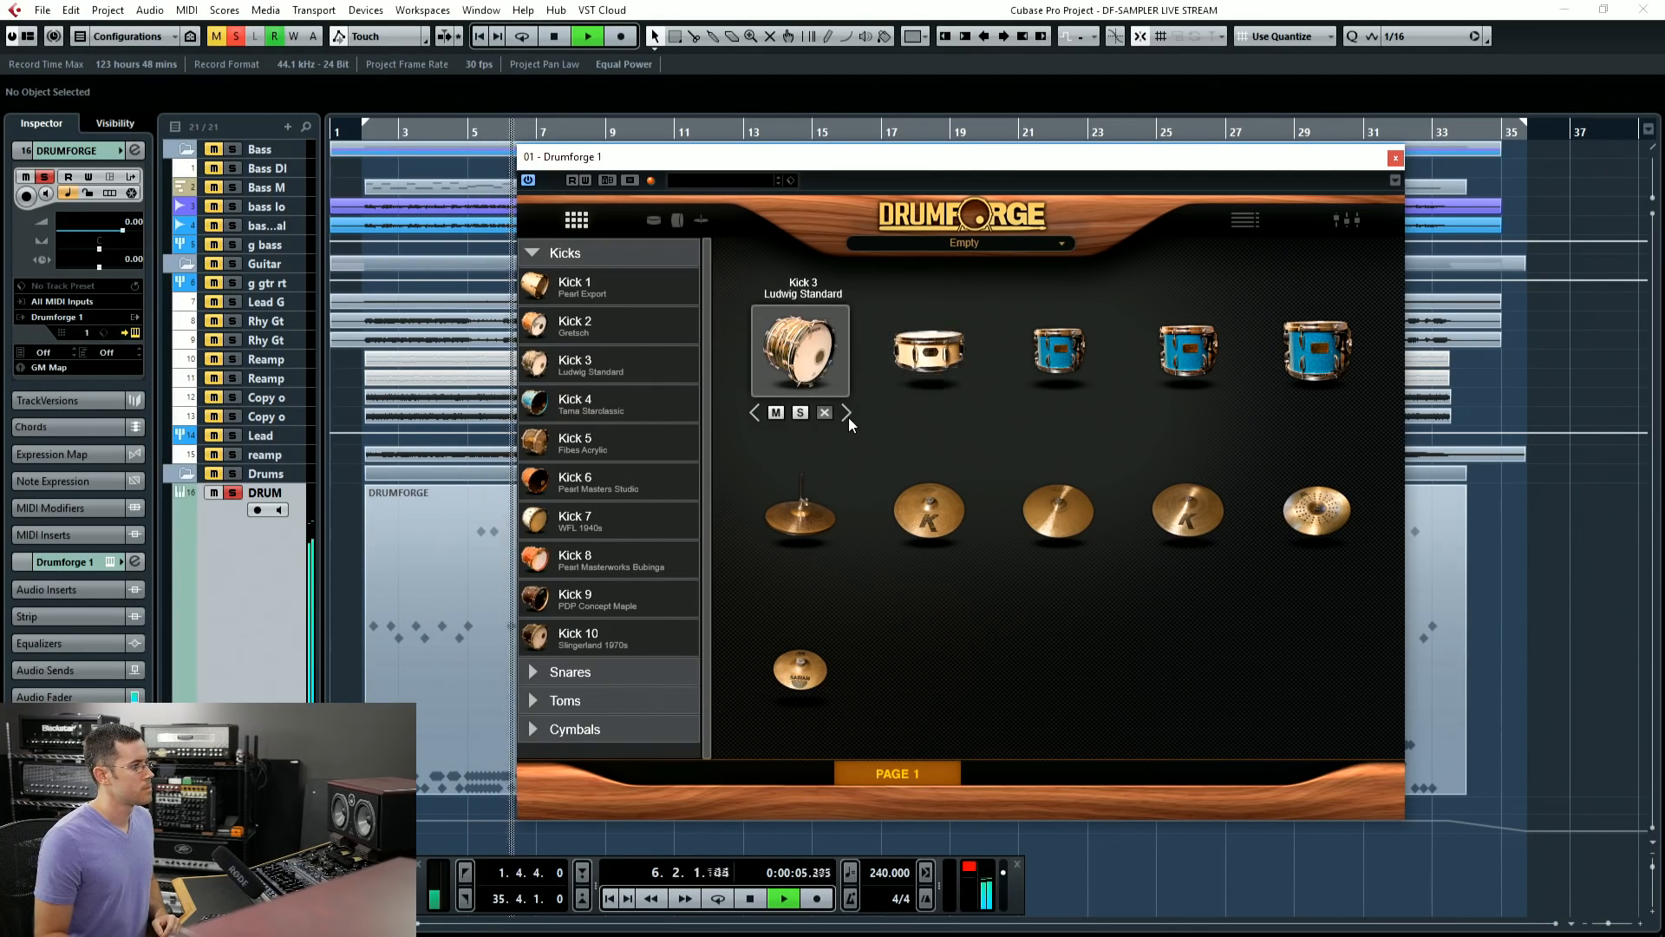
left_click(848, 418)
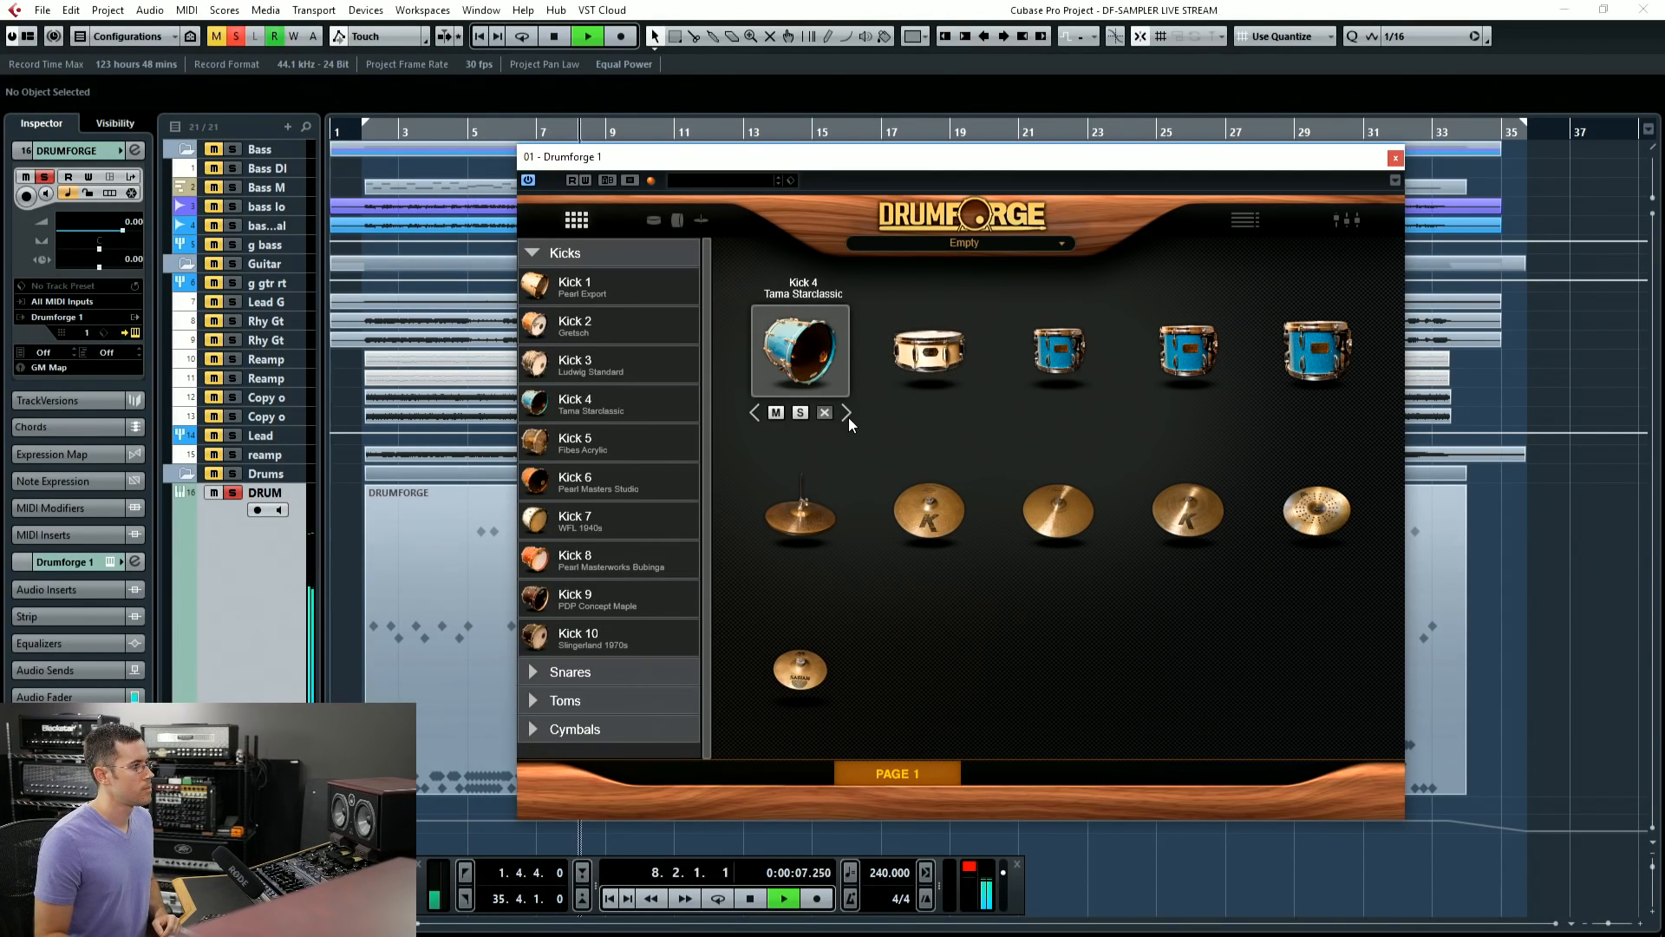
left_click(847, 413)
left_click(847, 413)
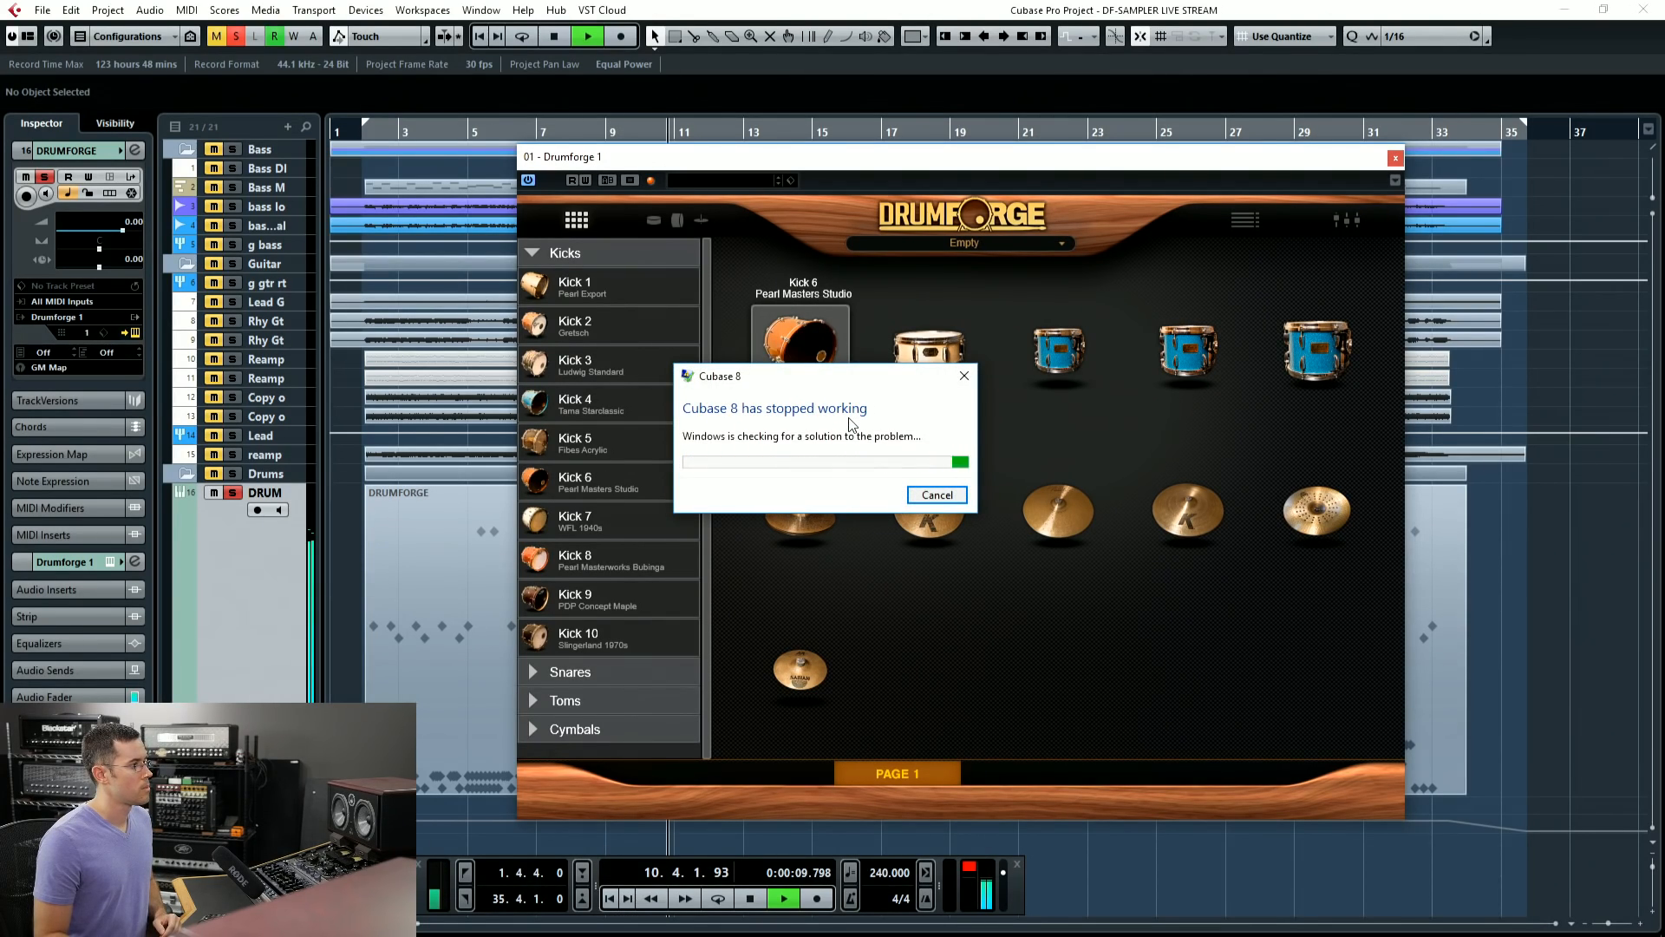
left_click(922, 500)
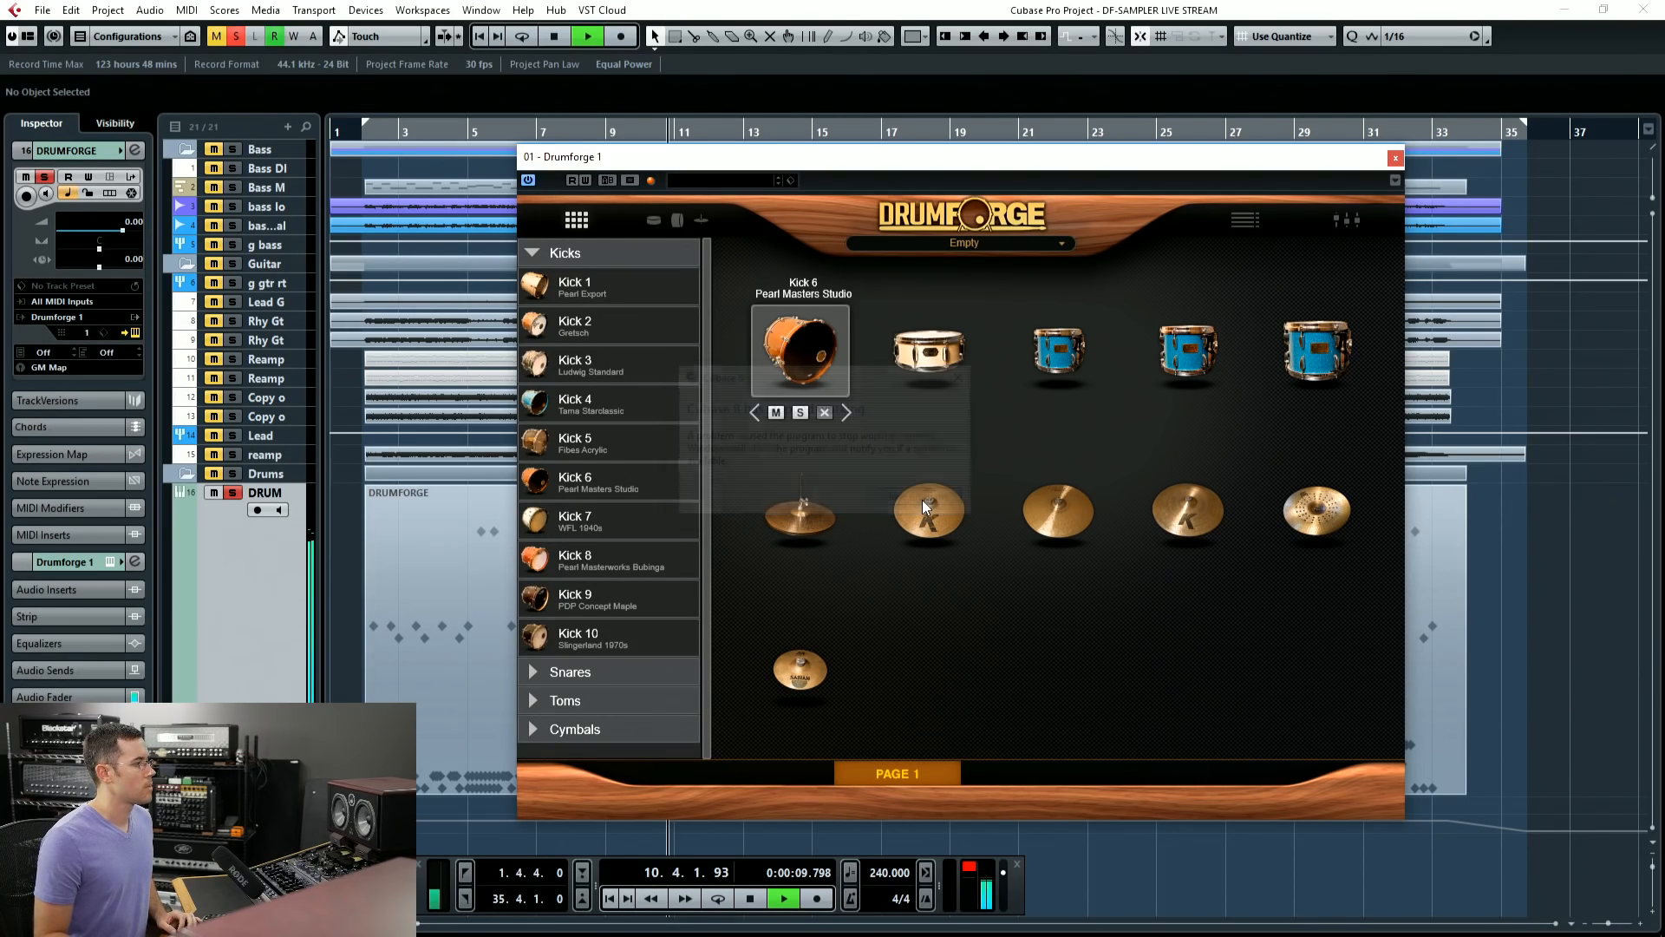
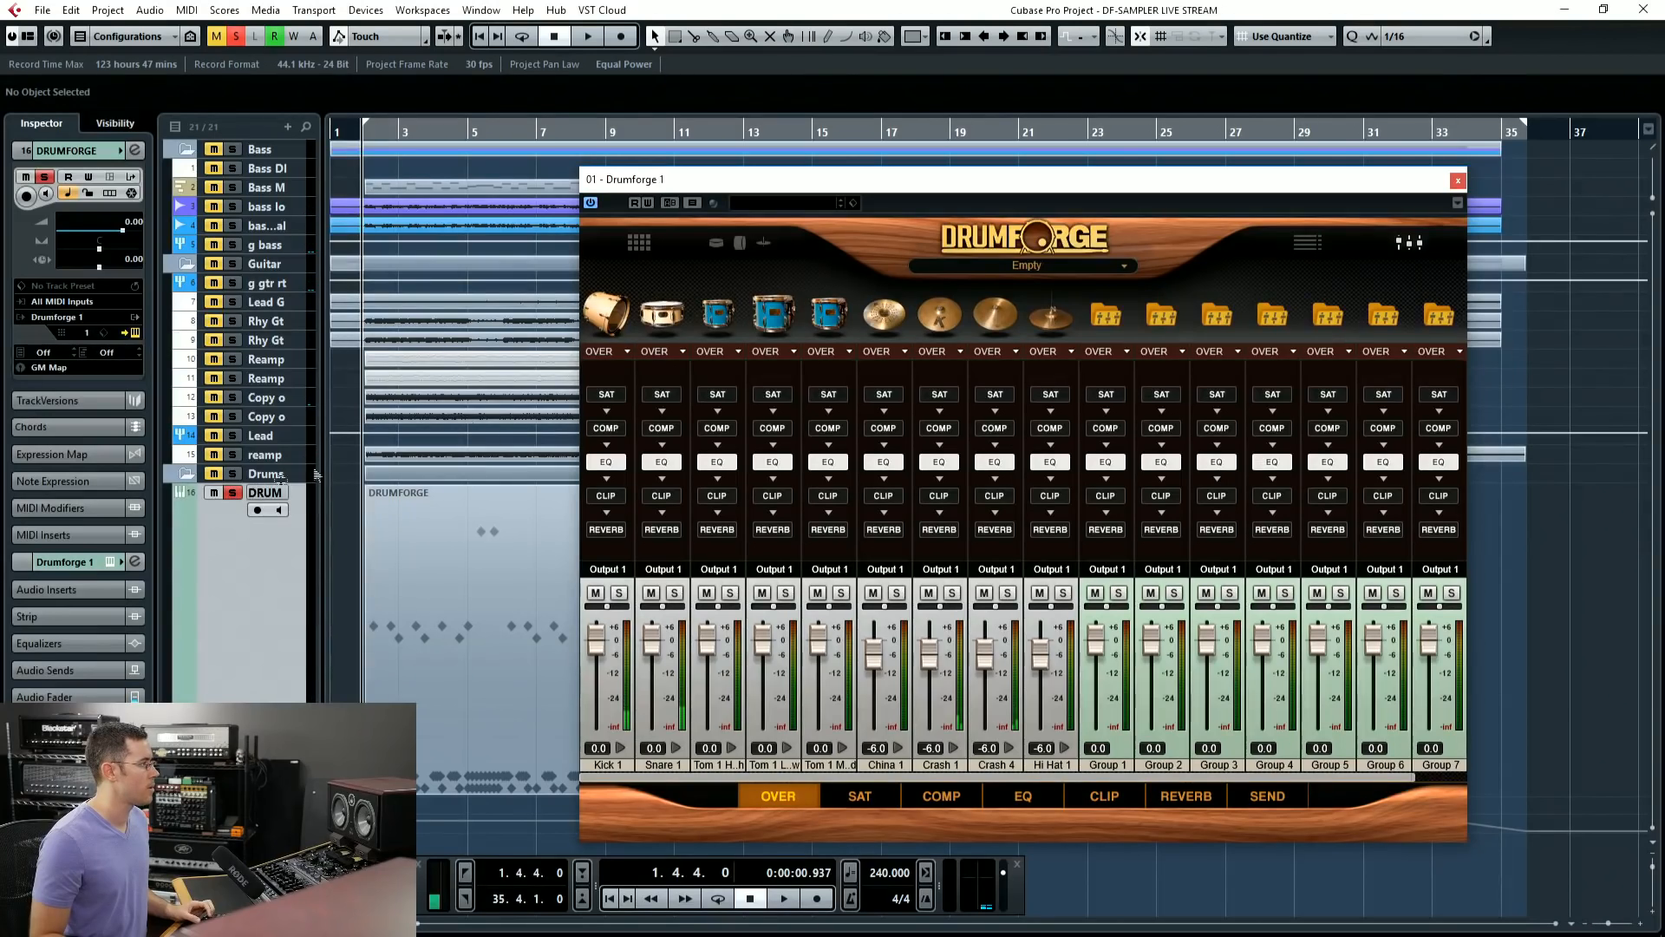
Step: Return to the kit overview and, during playback, cycle the snare from Snare 1 past Snare 6 to the green snare
left_click(737, 244)
left_click(639, 242)
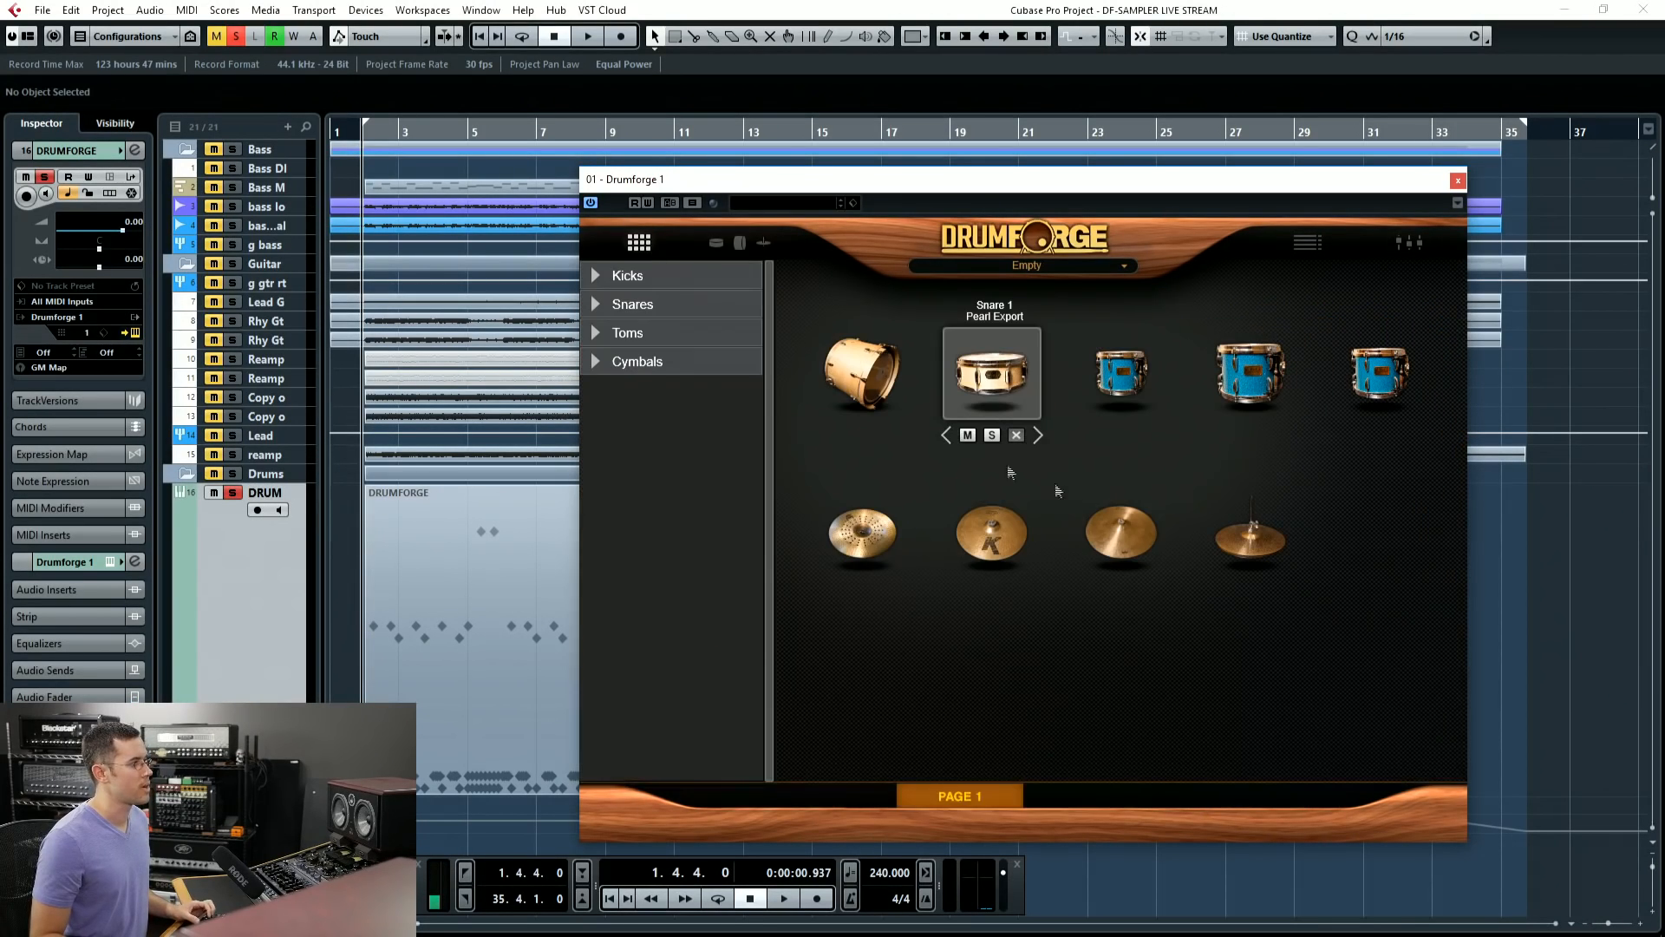
key("space")
left_click(1039, 436)
left_click(1039, 435)
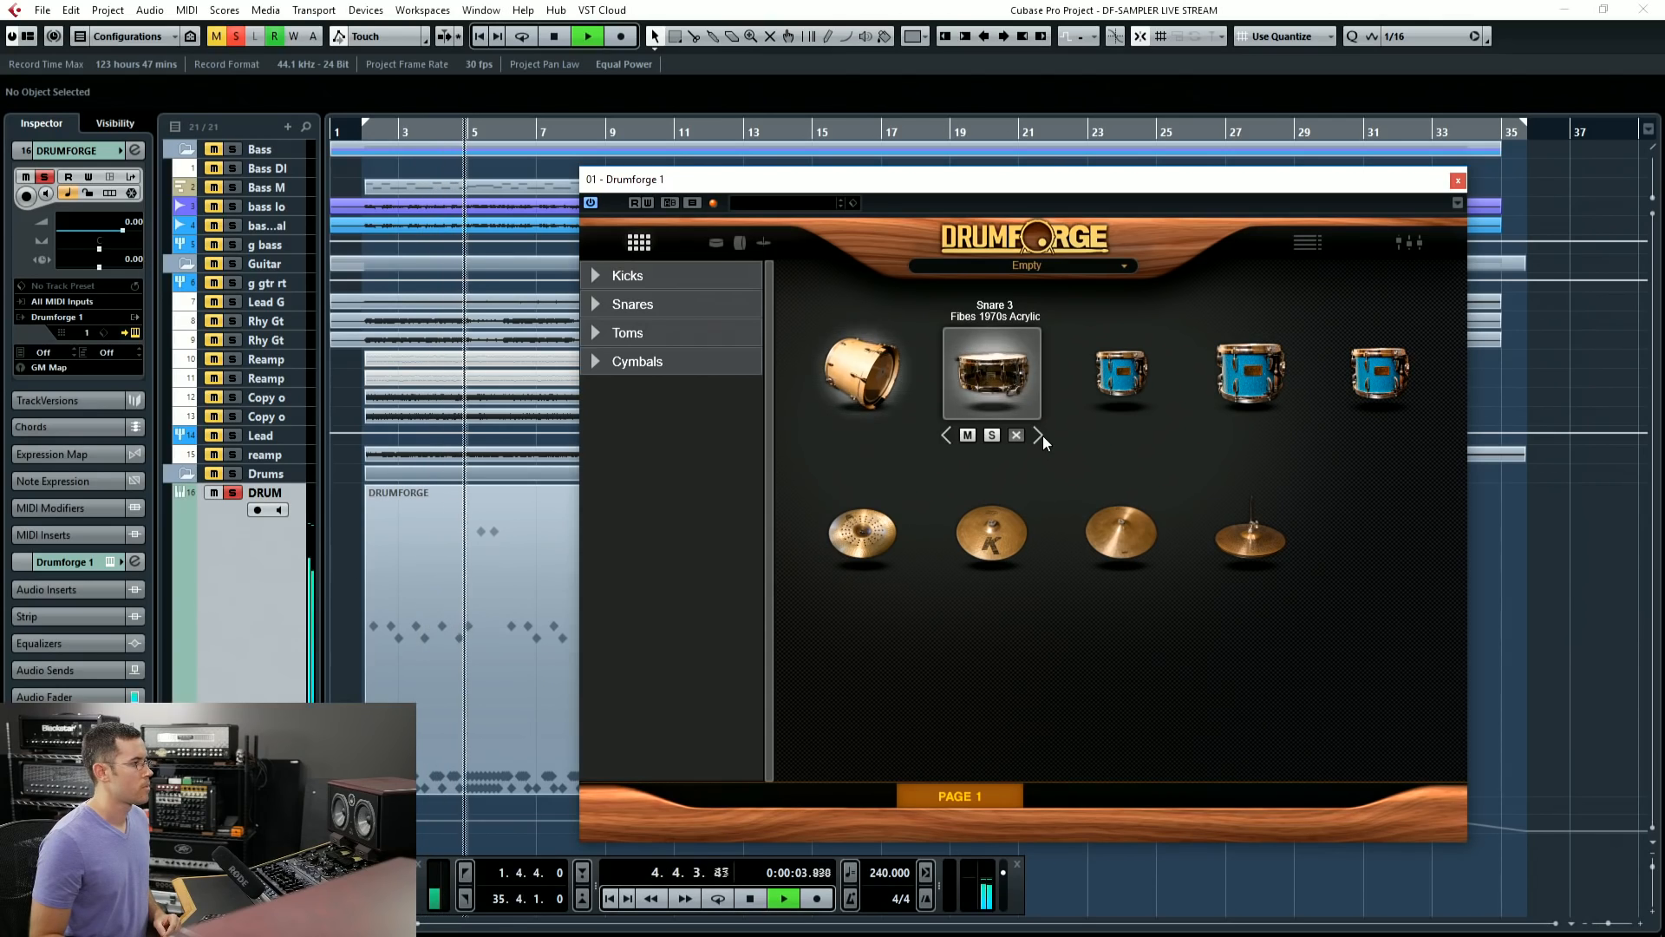
left_click(1041, 435)
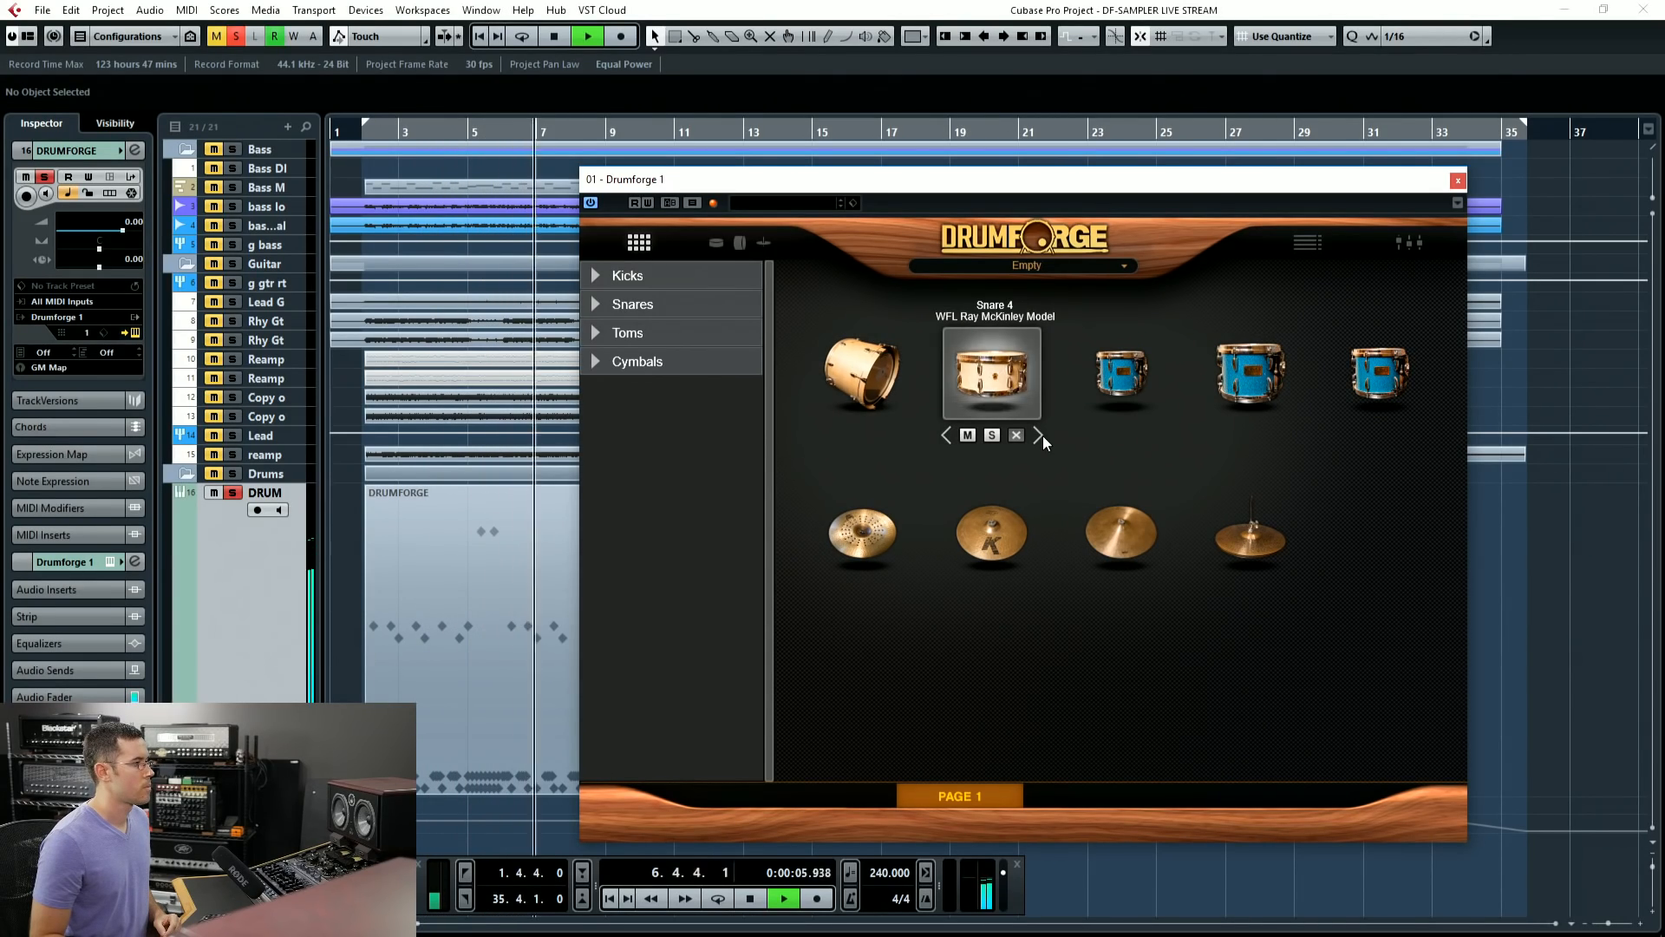
left_click(1040, 436)
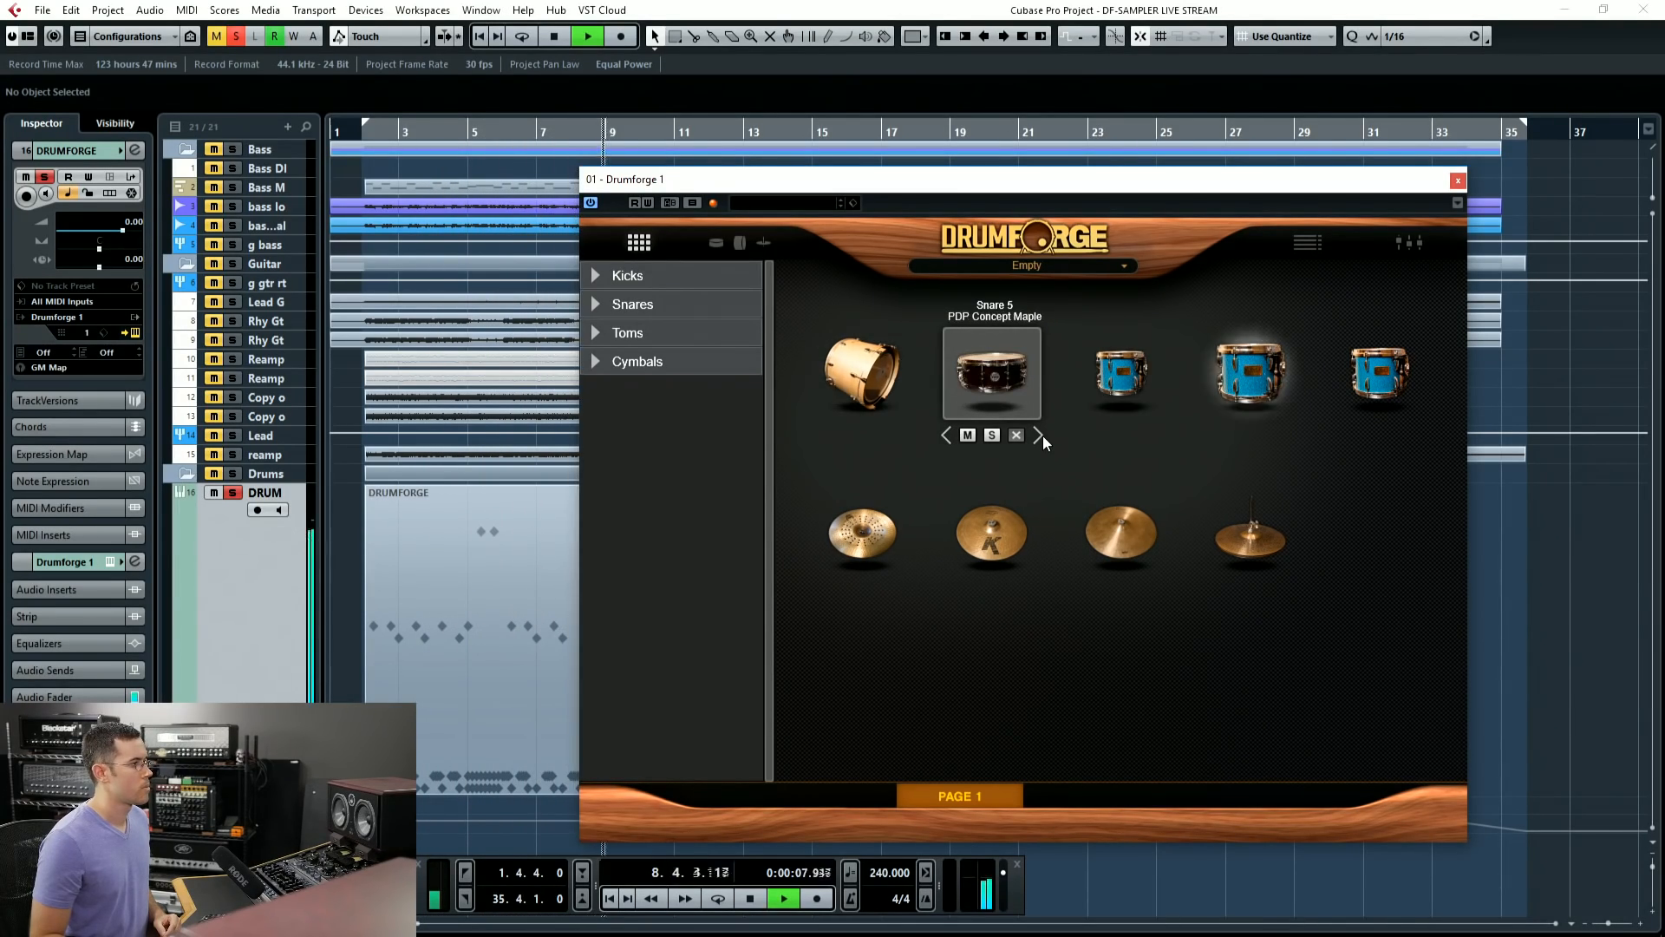
left_click(1040, 435)
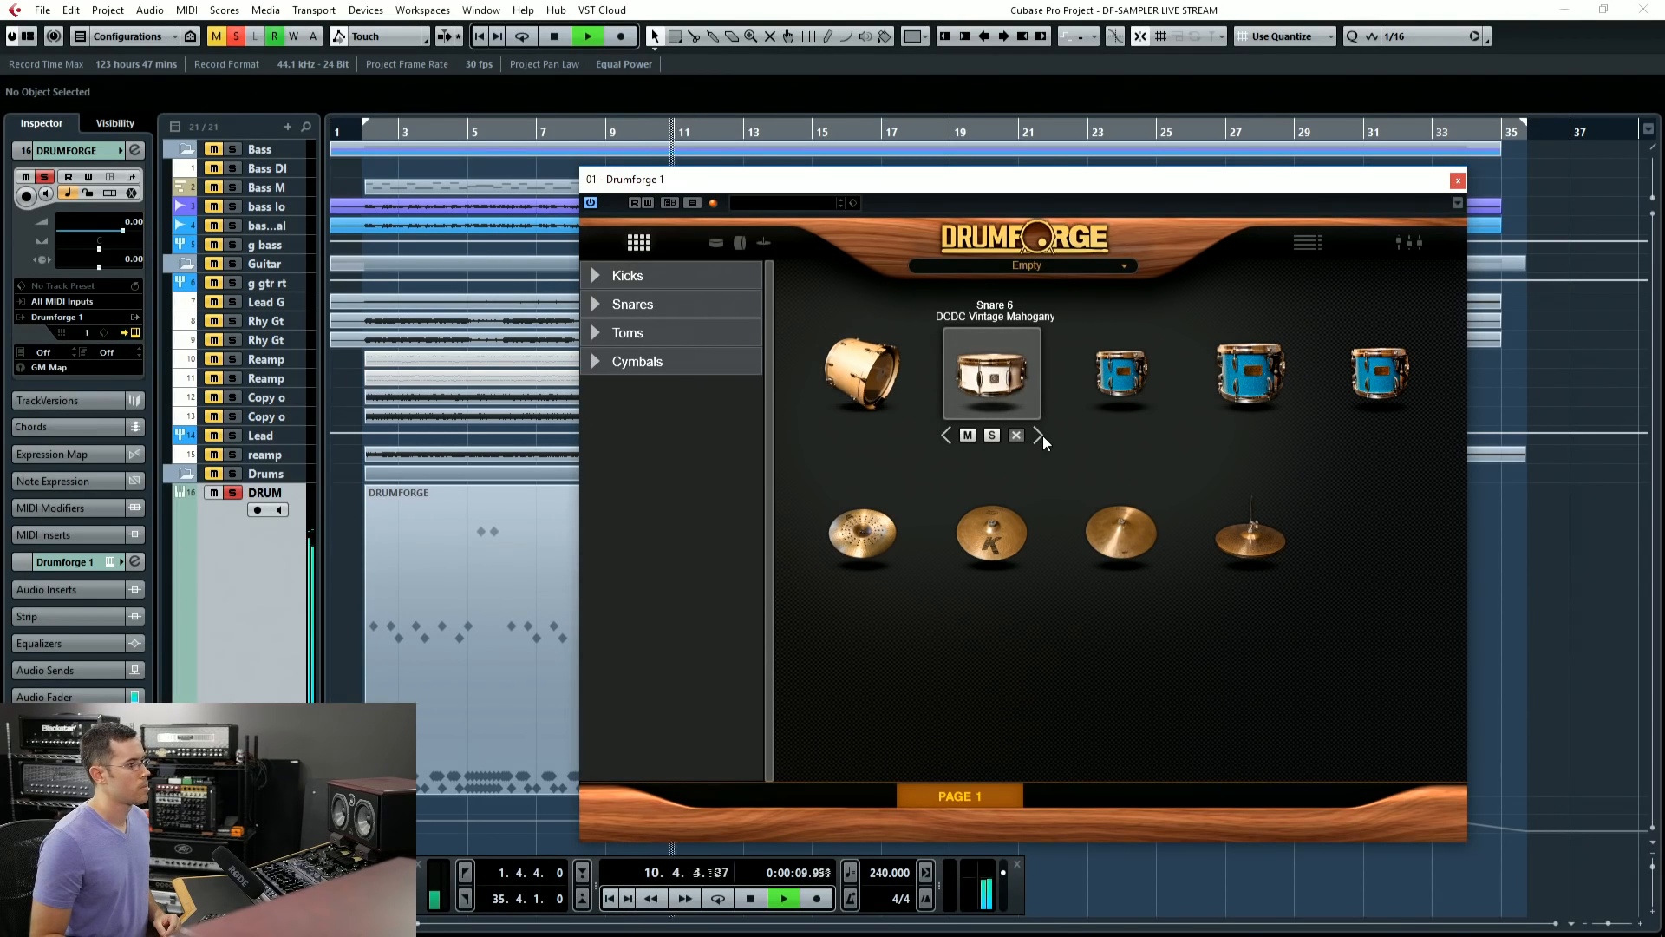
left_click(1040, 435)
Step: Swap Kick 1 for Kick 3 Ludwig Standard while the track plays, and stop playback
left_click(834, 387)
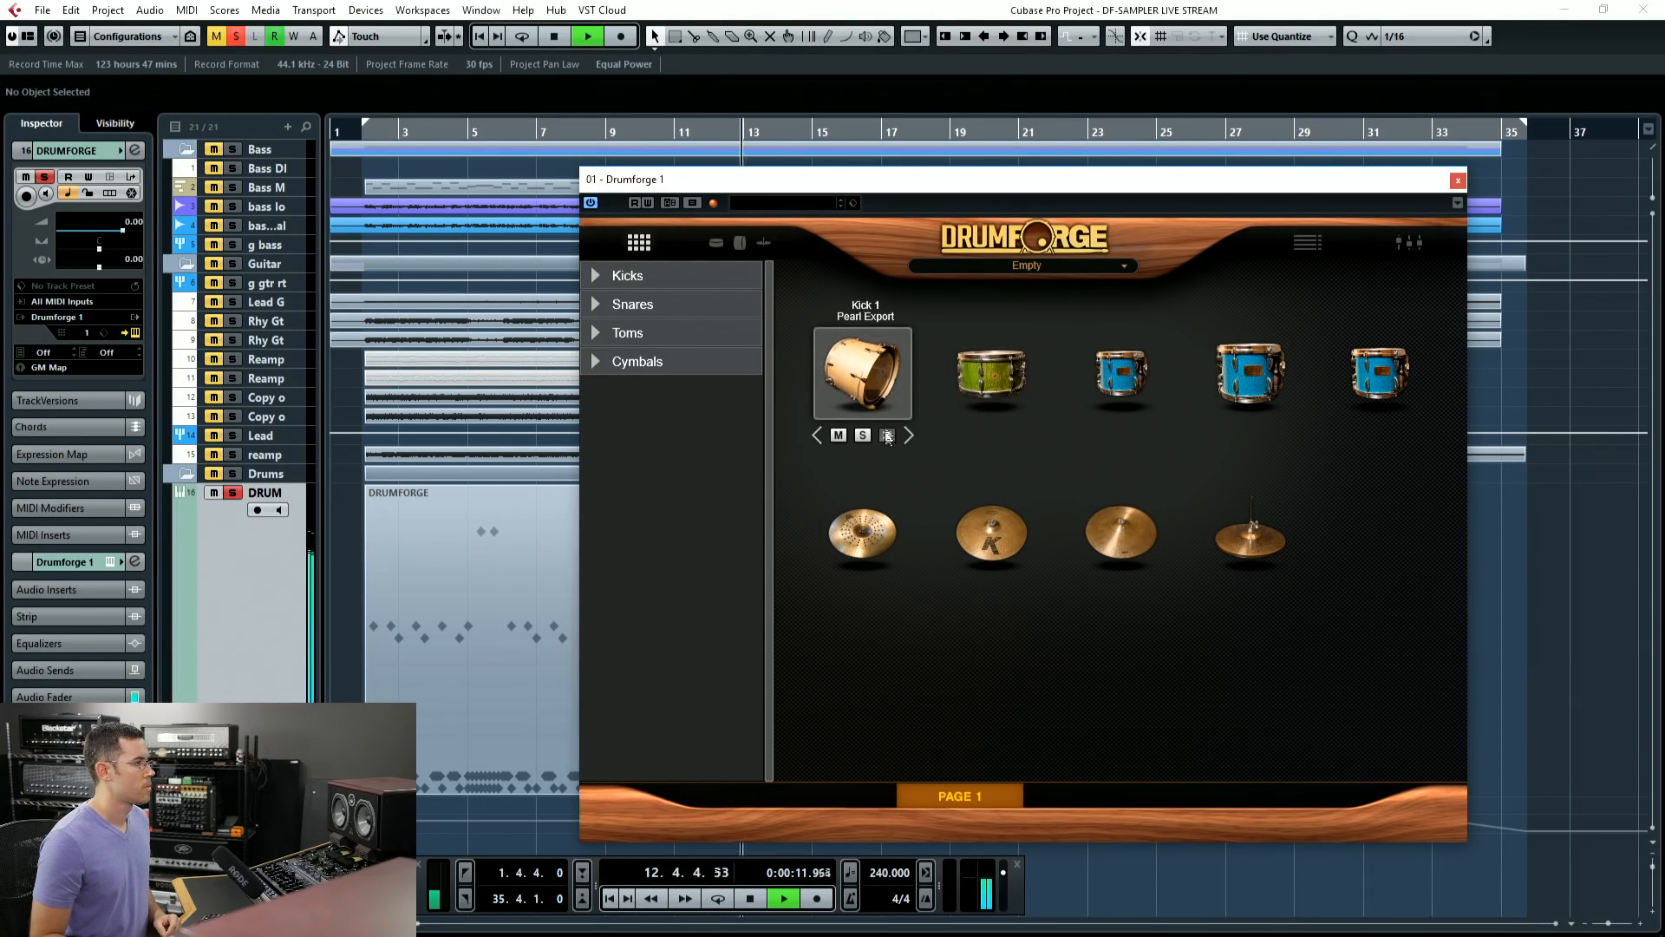
left_click(909, 435)
left_click(908, 436)
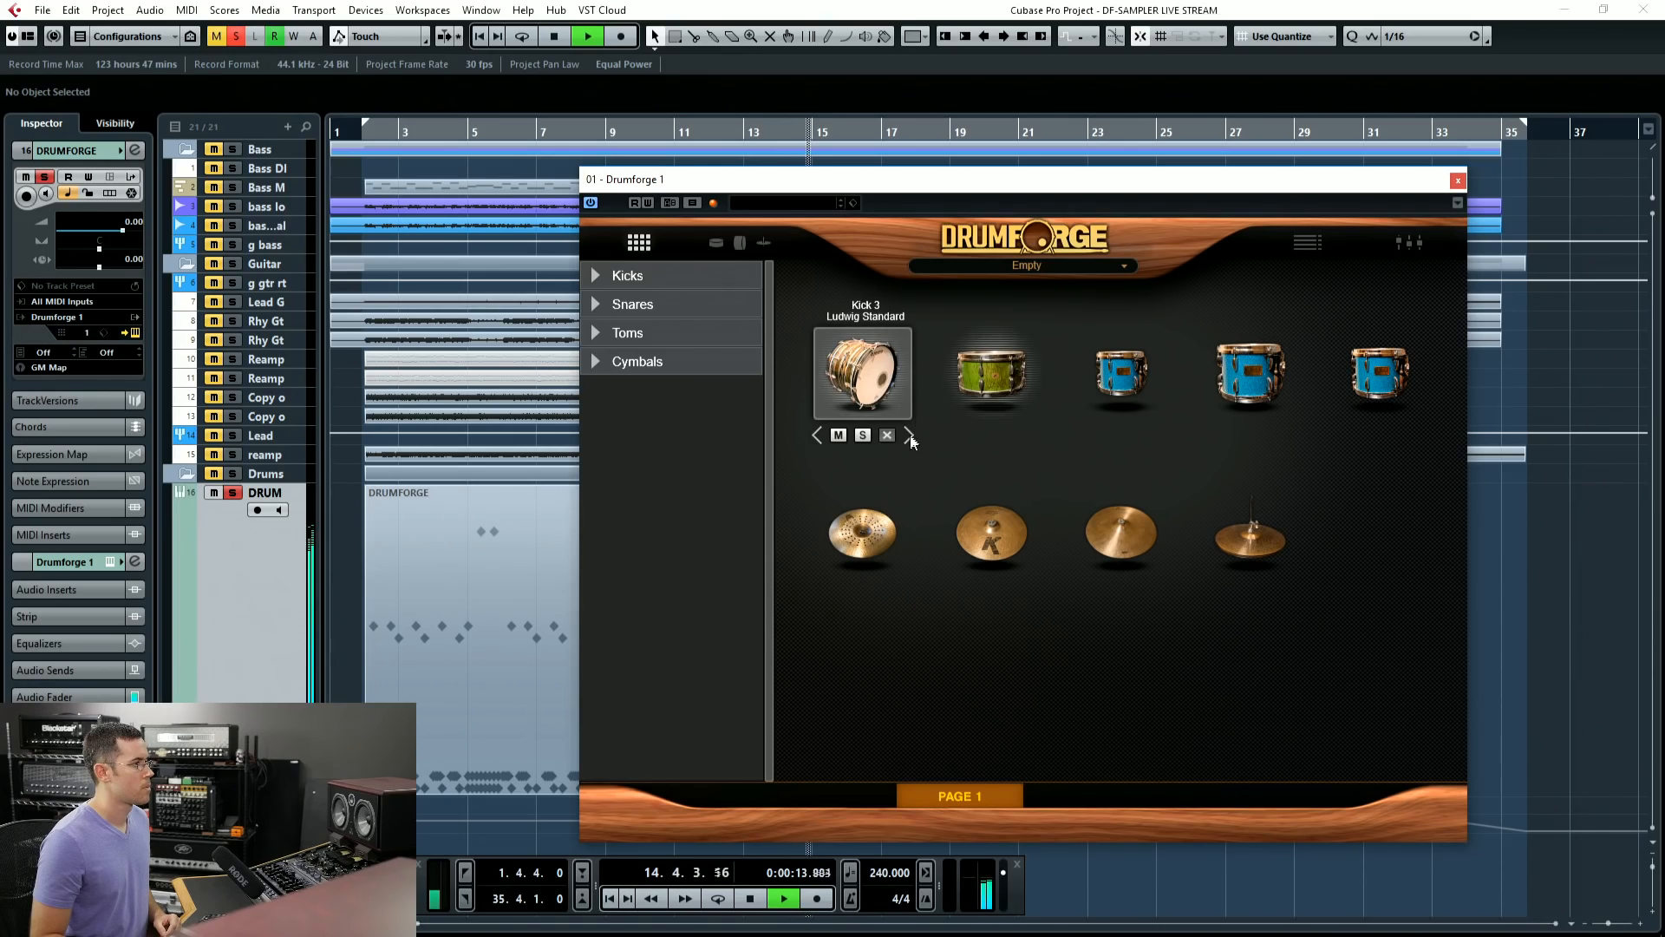
key("space")
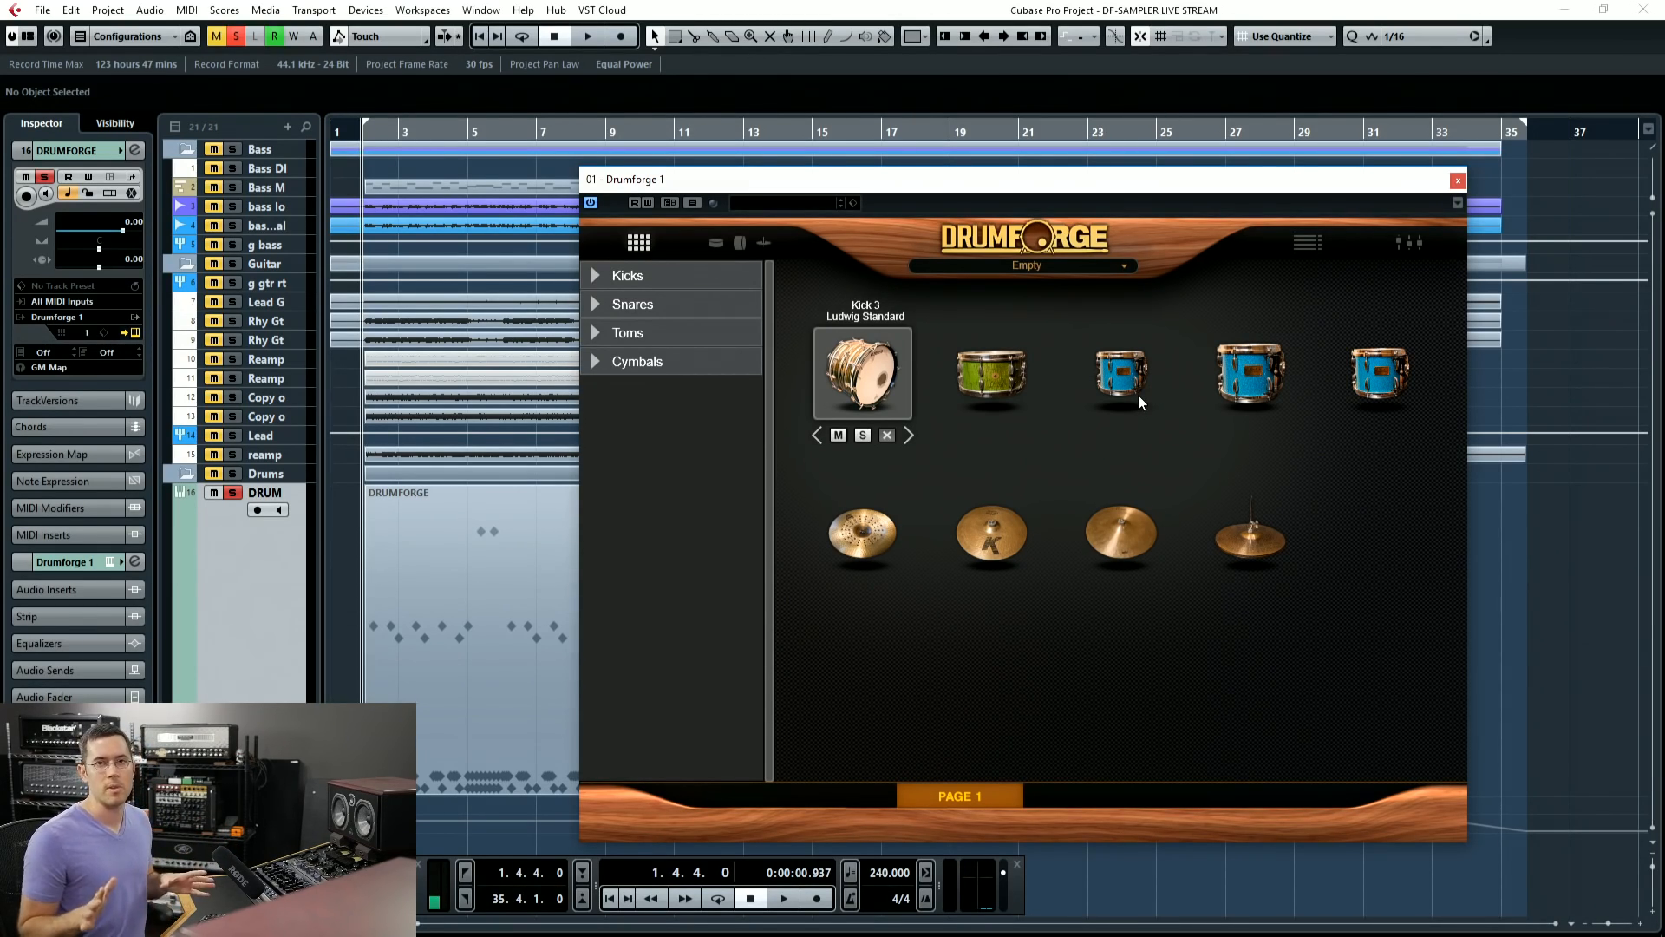
Step: Open Kick 3 in the instrument view and examine its microphone fader, ASR, velocity curve and sample settings
left_click(758, 242)
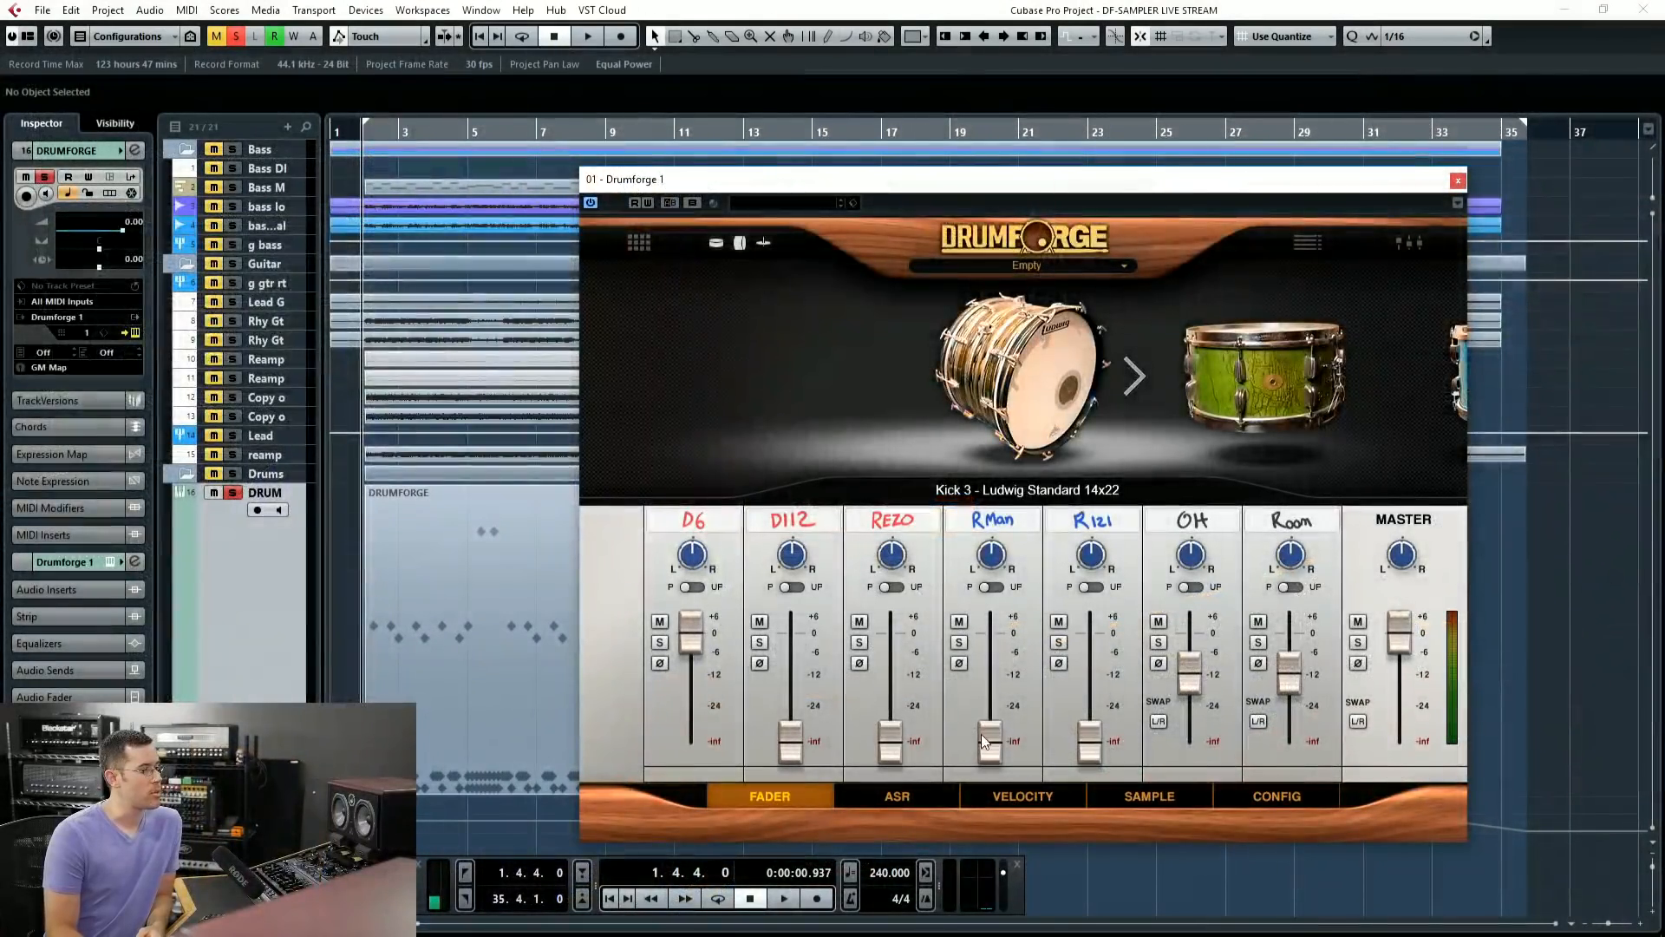
left_click(893, 796)
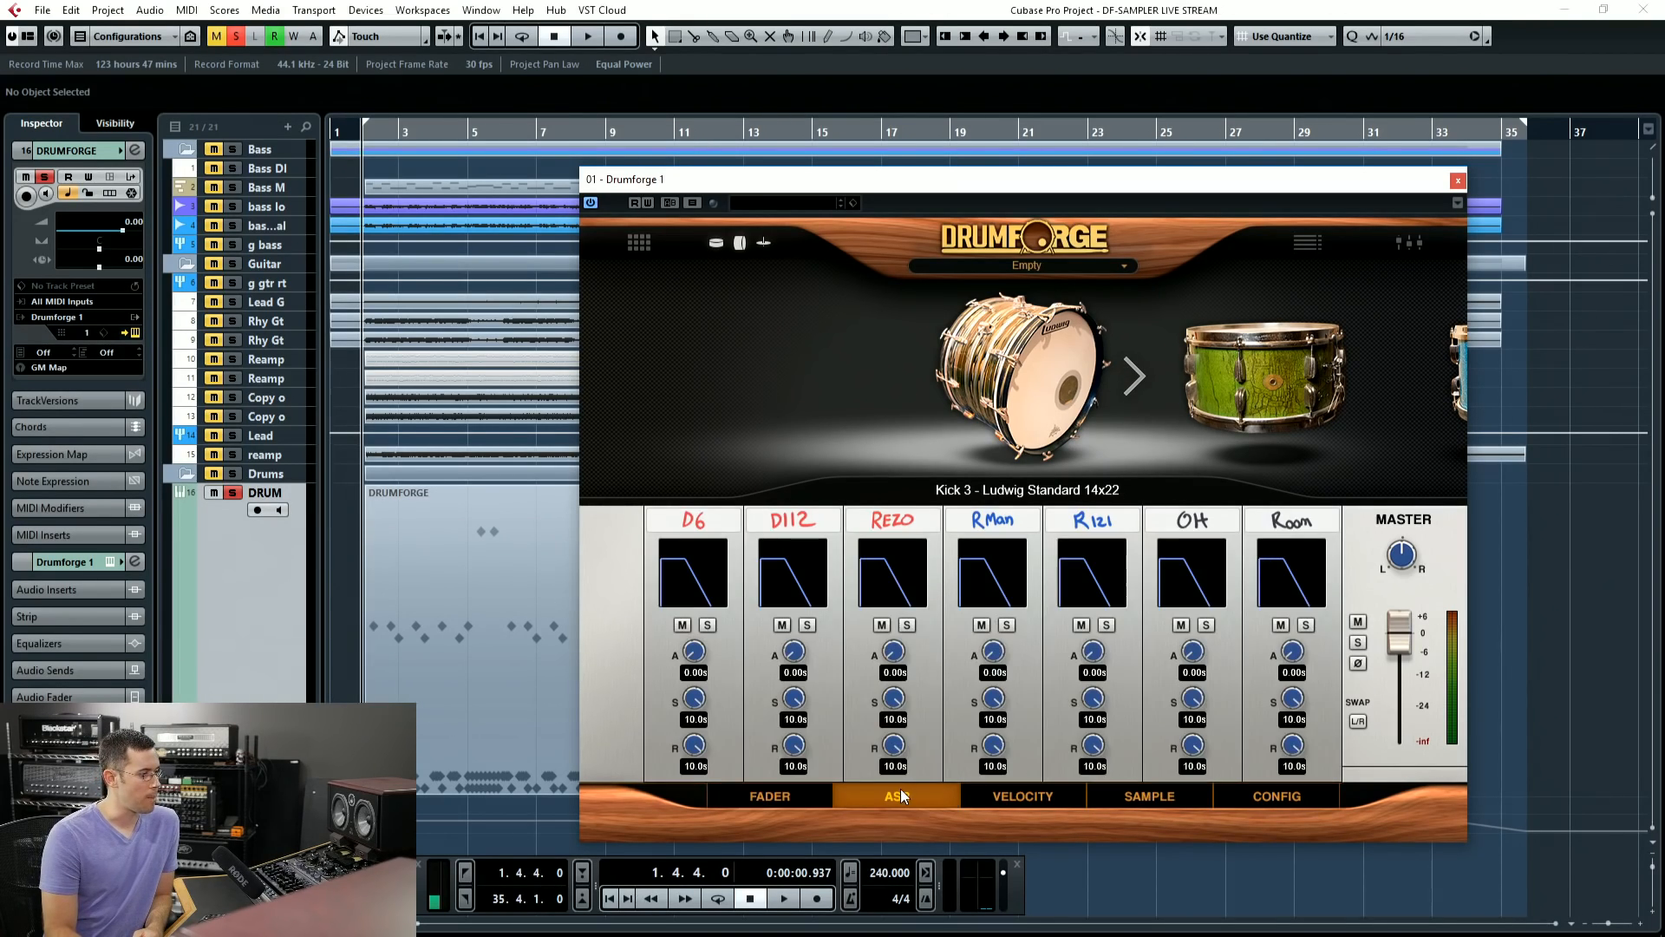
left_click(795, 800)
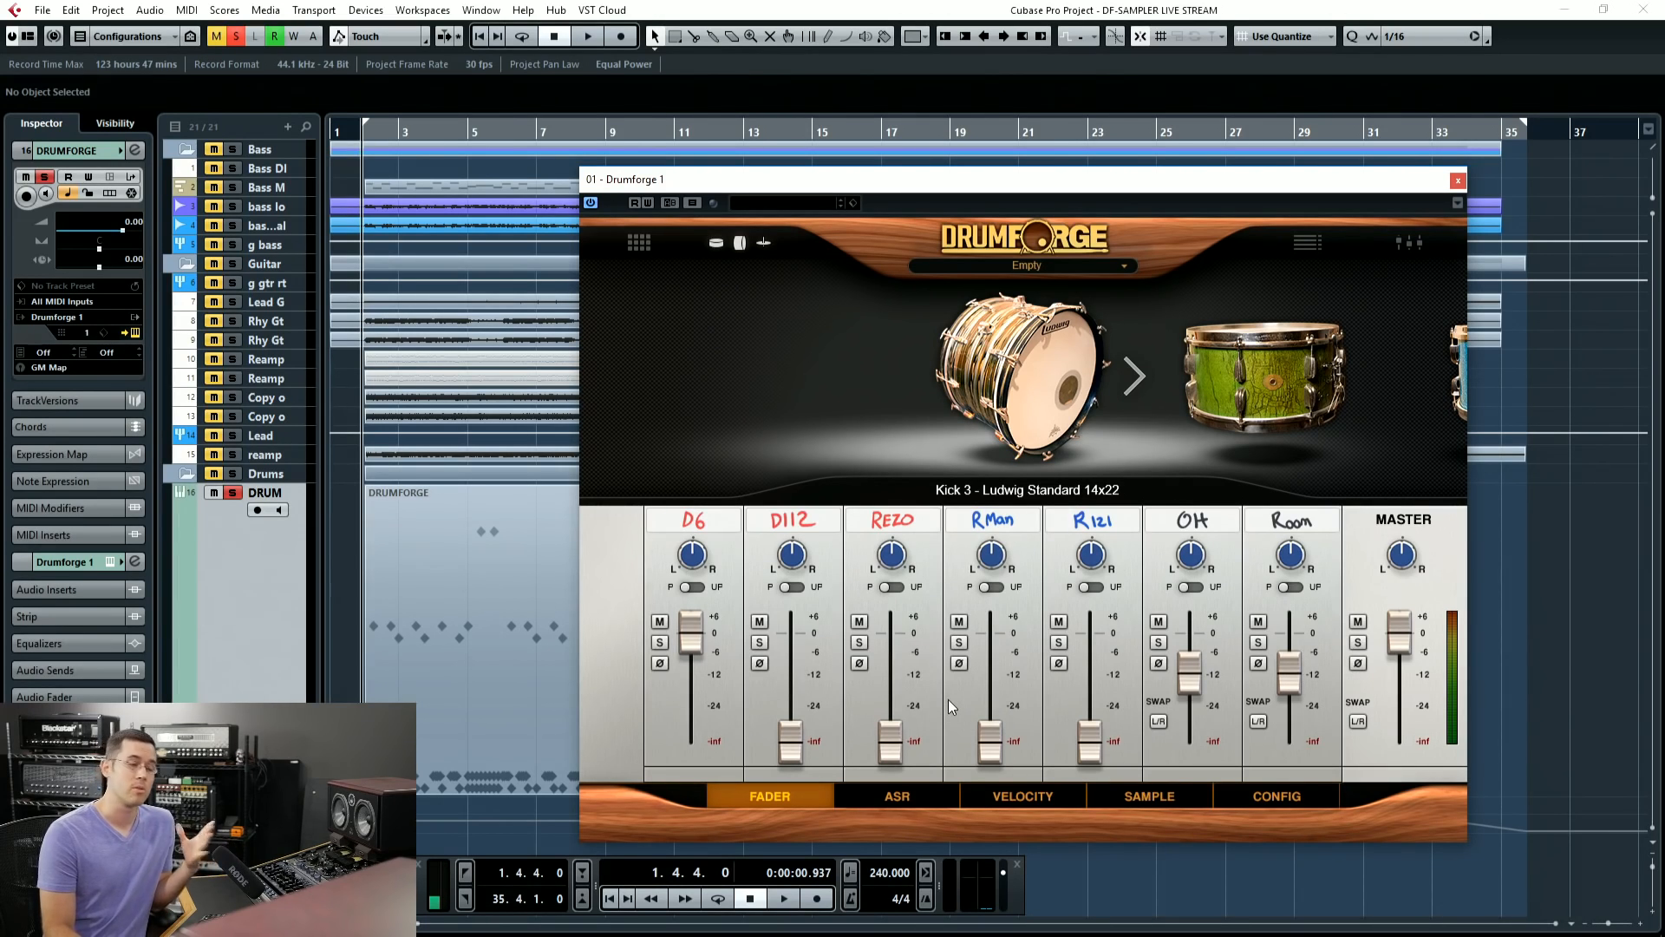
left_click(920, 799)
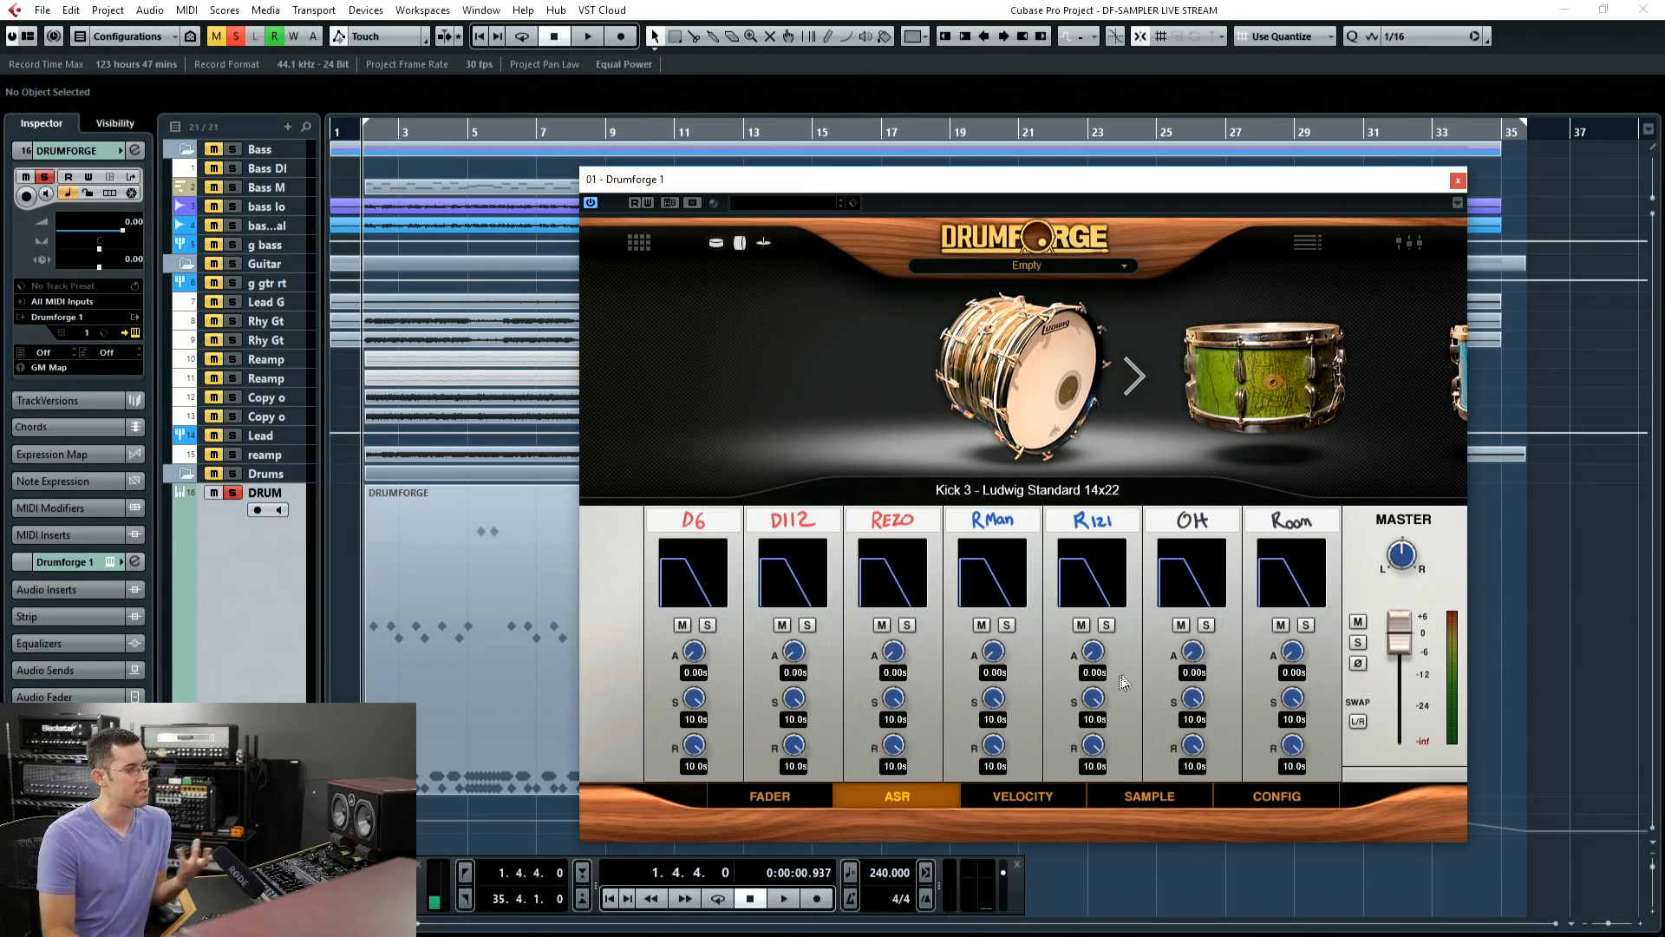
left_click(1021, 796)
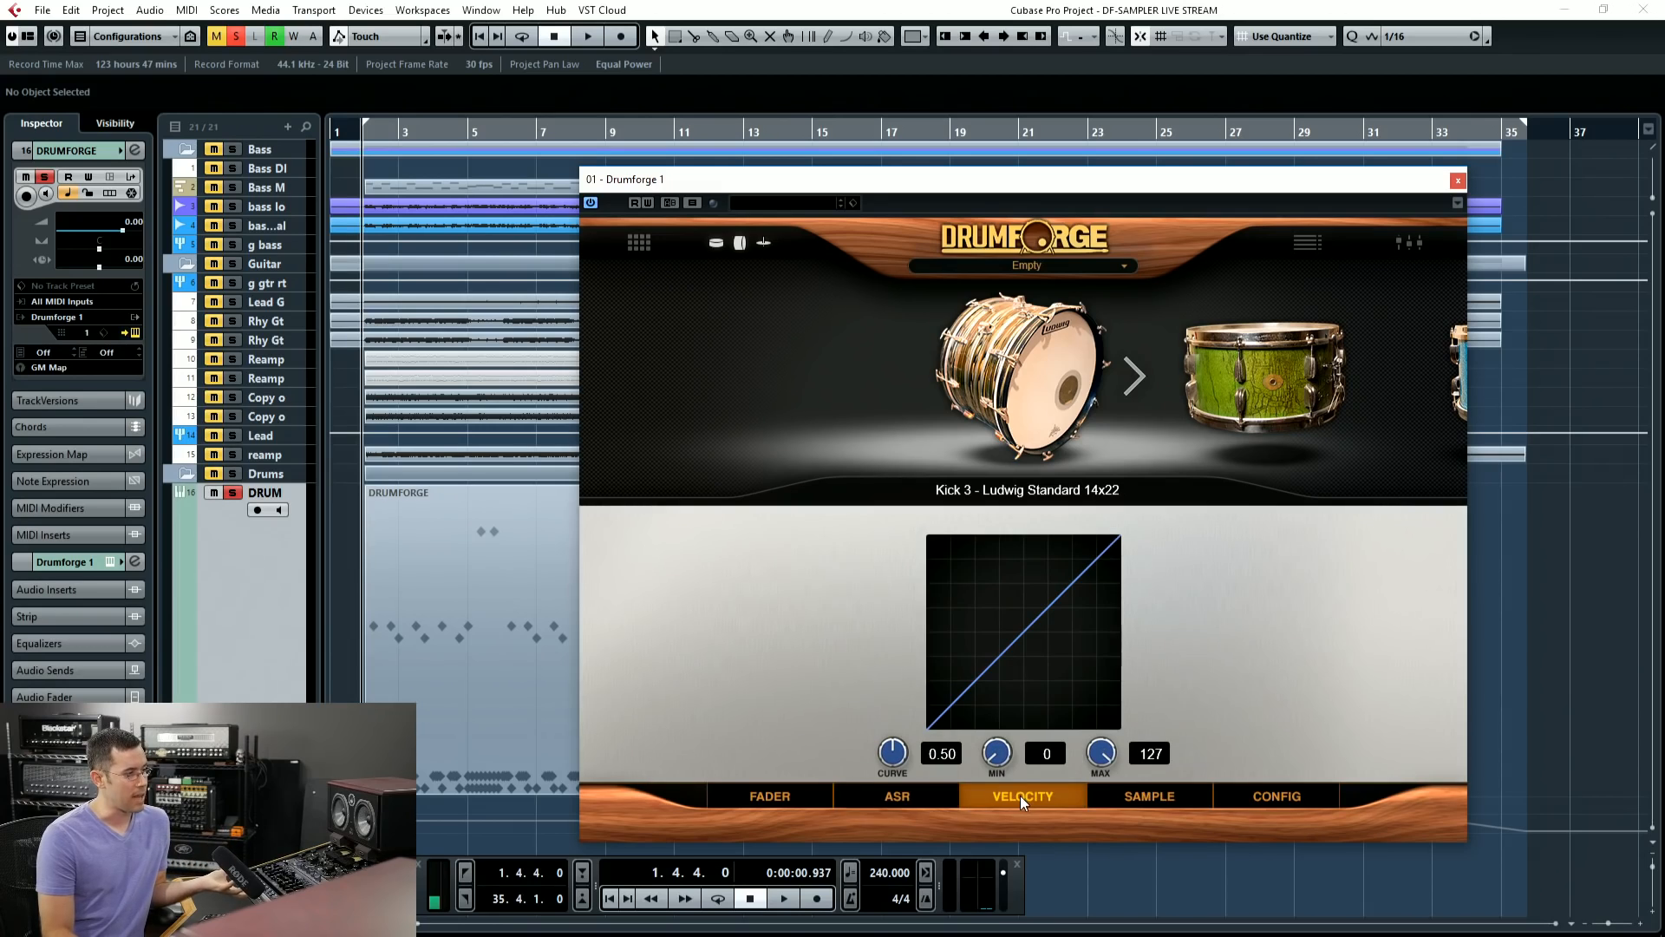
left_click(1150, 795)
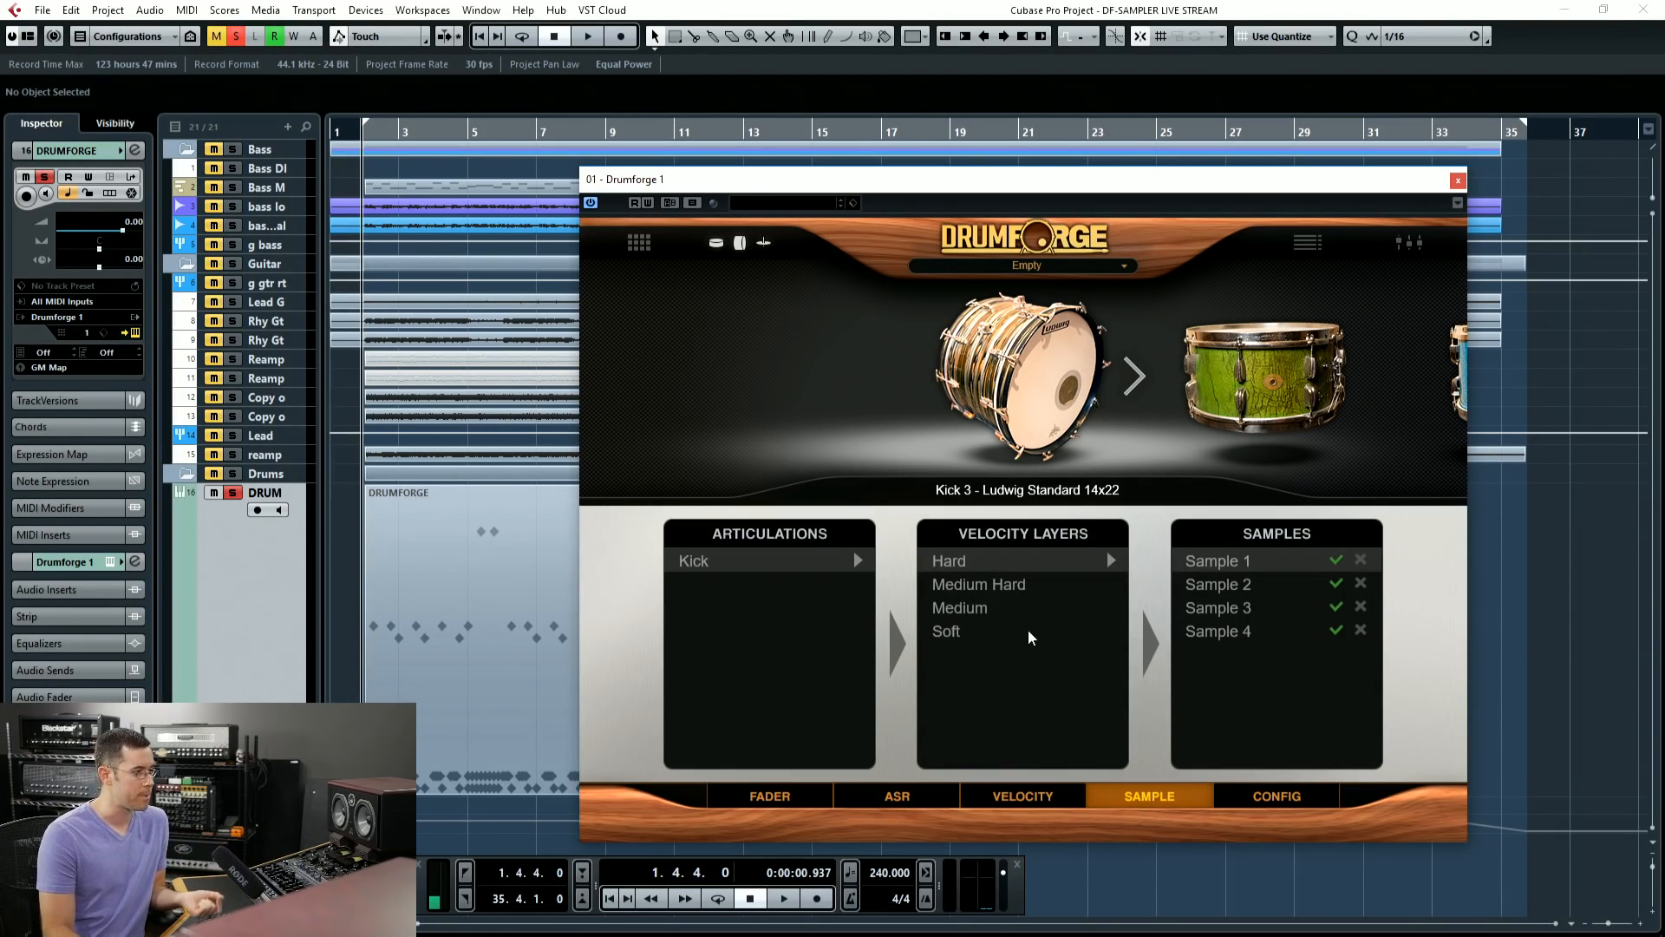
Step: Check Kick 3's pitch configuration and browse the microphone faders of the other kit pieces from Snare 7 to the crashes
left_click(1275, 797)
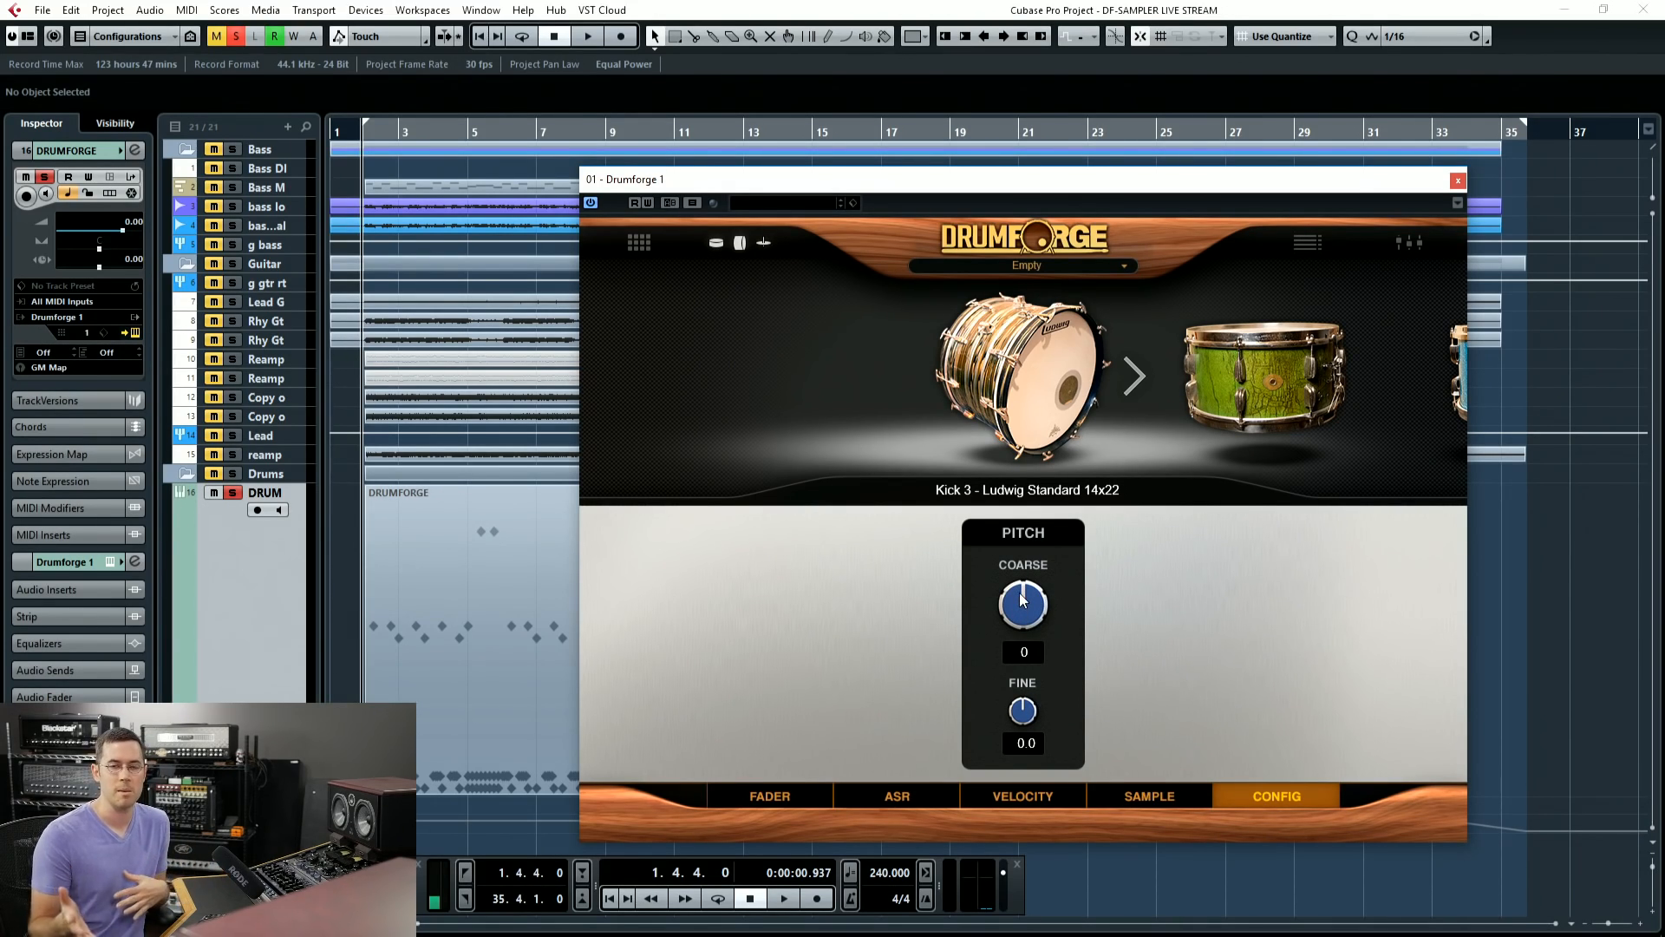
left_click(738, 802)
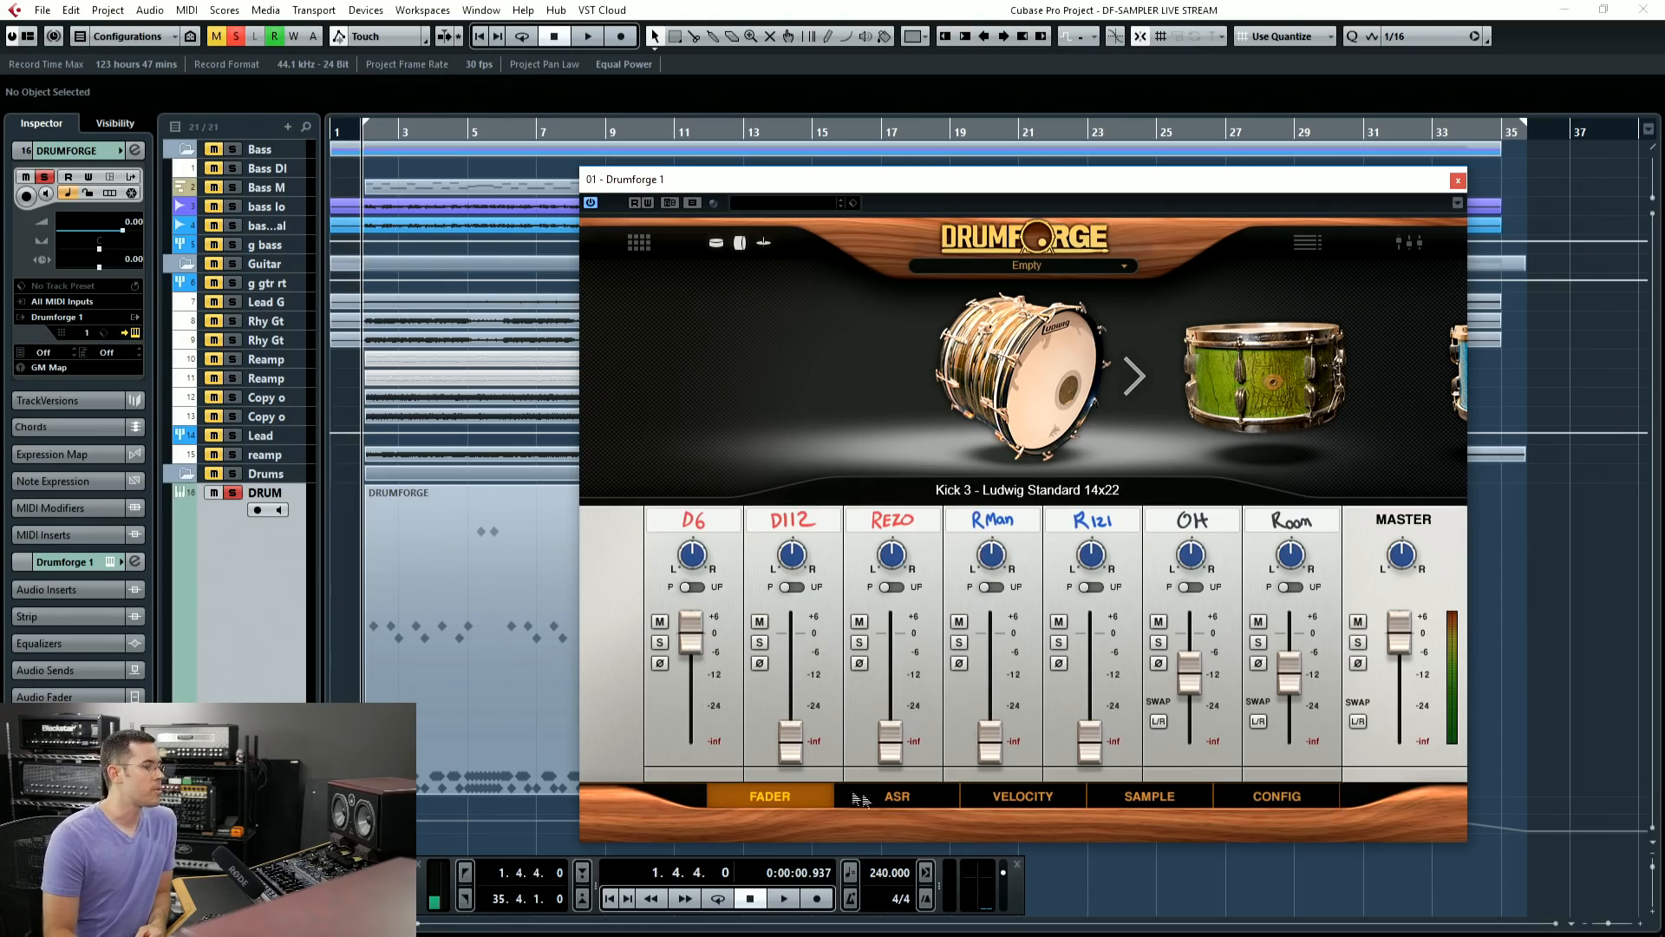
scroll(1041, 393, "down", 9)
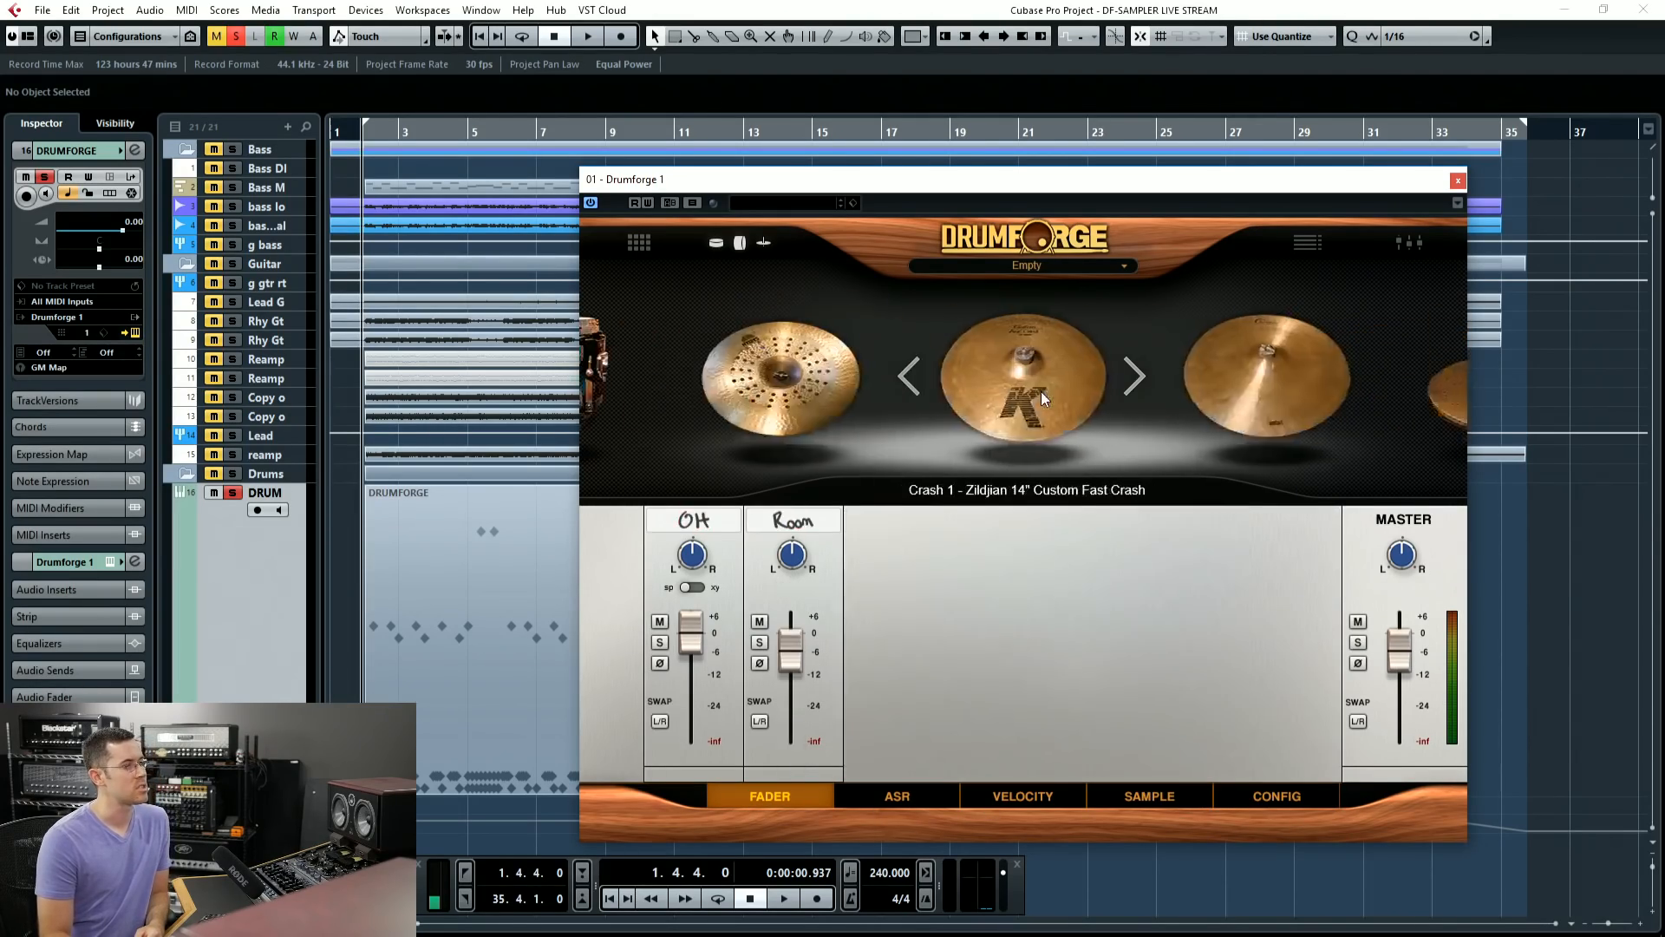
scroll(1042, 393, "up", 9)
scroll(1040, 392, "down", 8)
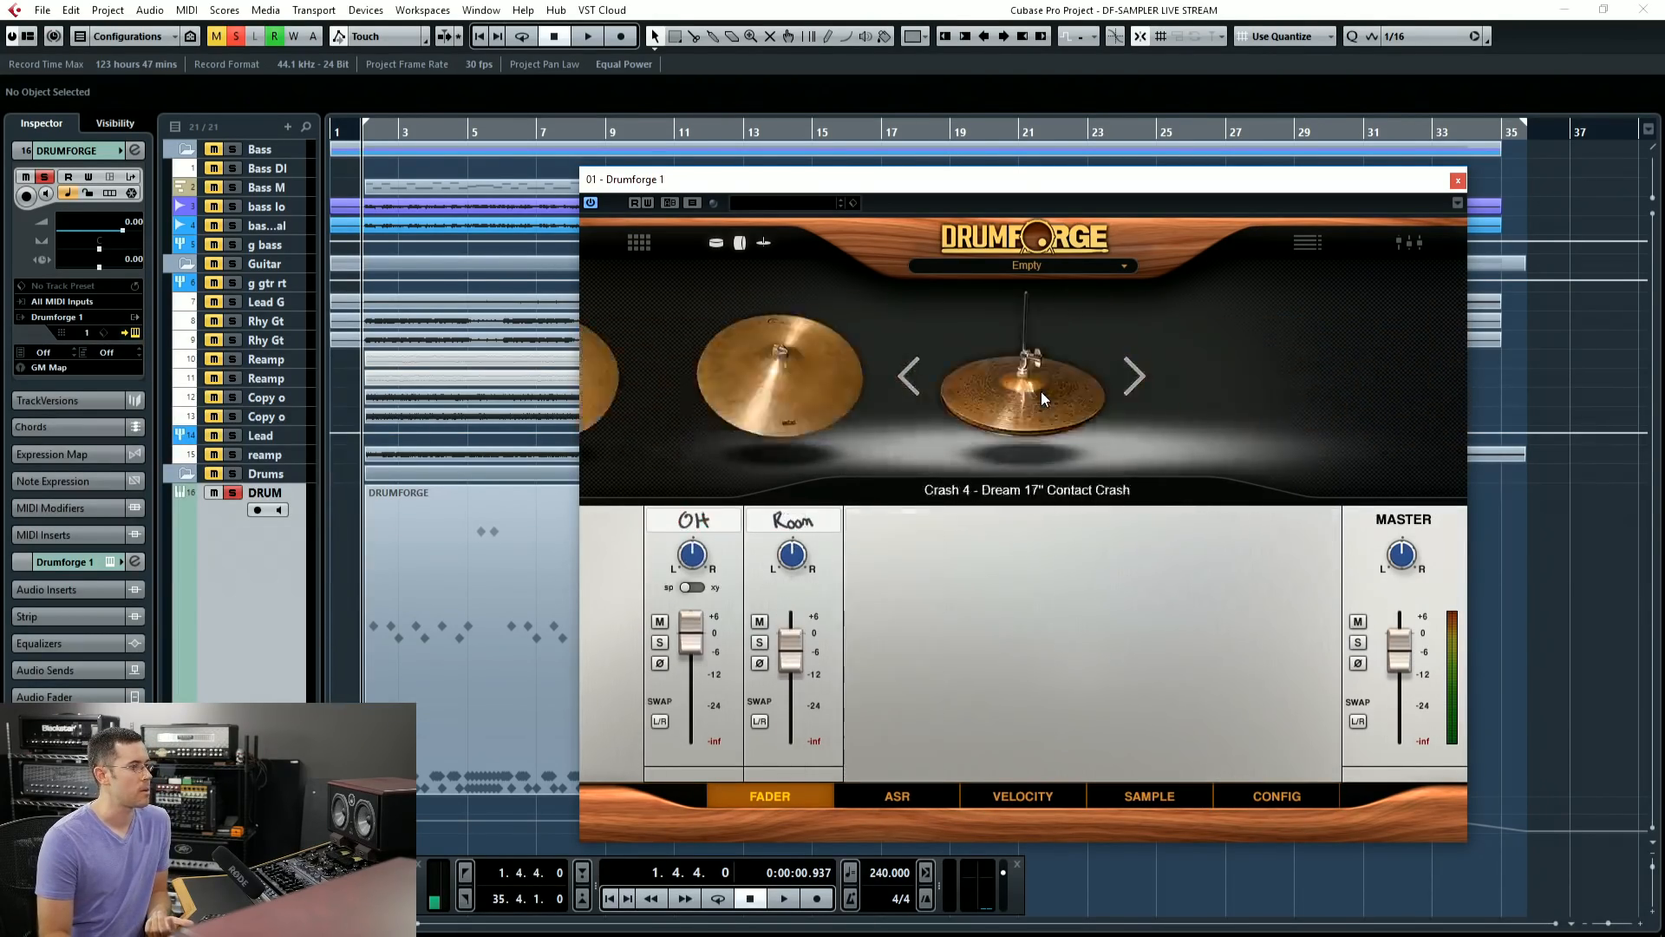
scroll(1041, 392, "up", 8)
scroll(1040, 392, "down", 5)
scroll(1041, 392, "up", 2)
scroll(1040, 392, "down", 4)
scroll(1041, 392, "up", 8)
scroll(1041, 392, "down", 2)
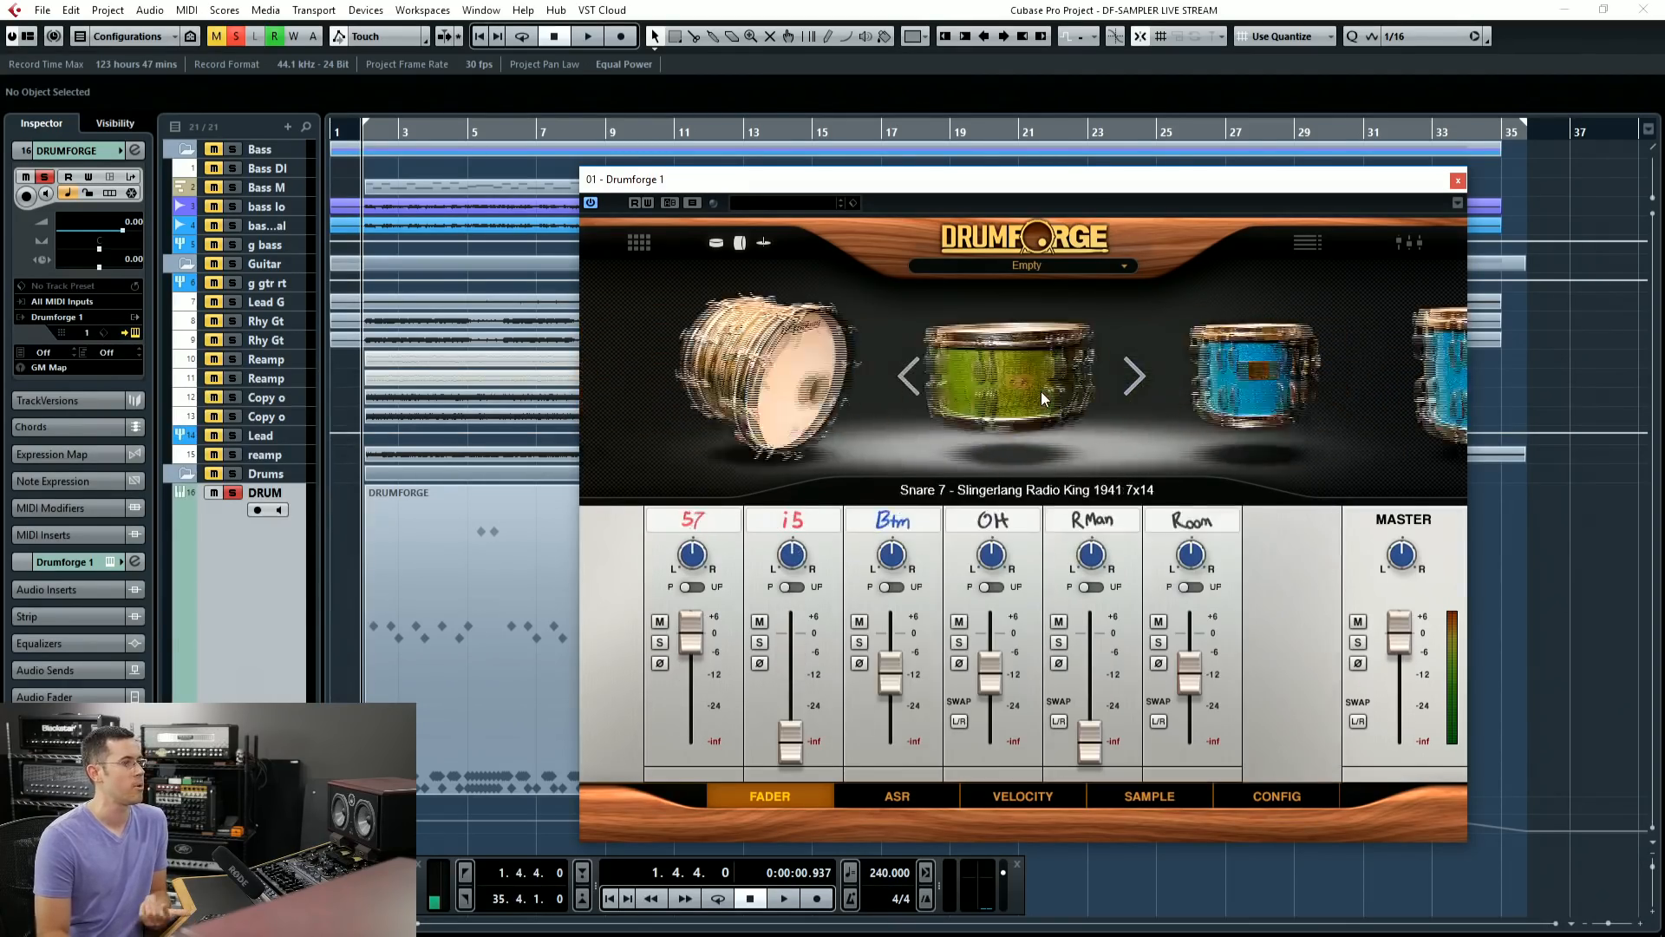
scroll(1041, 392, "up", 2)
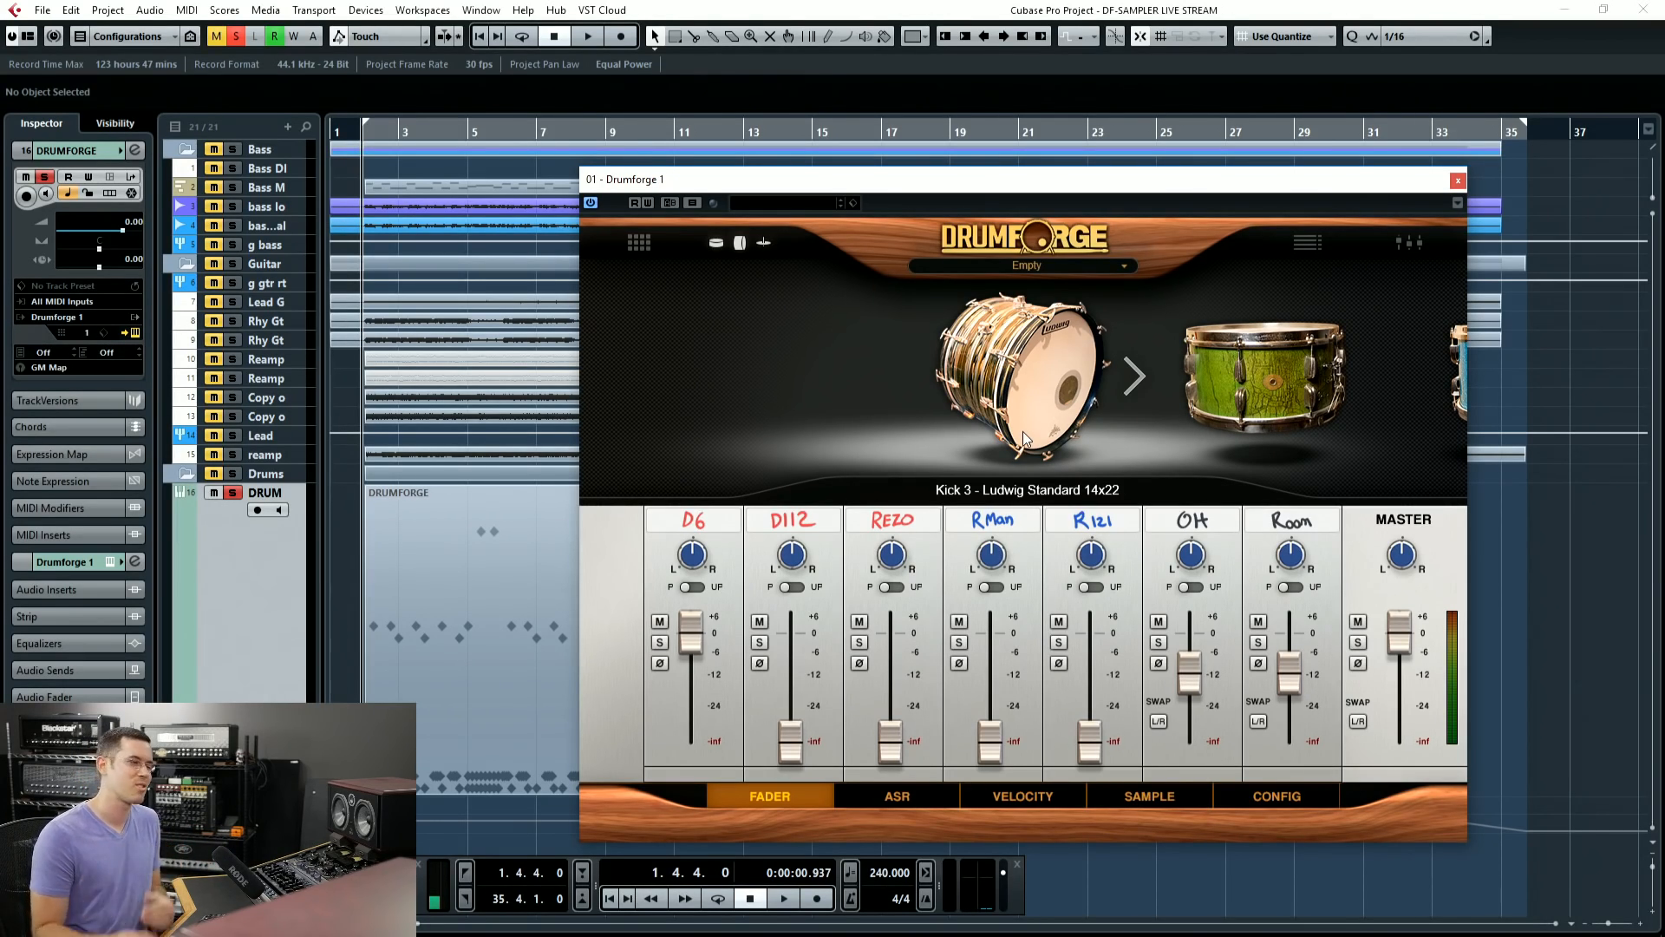
scroll(1066, 406, "down", 2)
scroll(1073, 404, "down", 1)
scroll(1074, 404, "up", 2)
Step: Compare the ASR envelopes and velocity curves of the kick, snare, toms and cymbals
left_click(906, 798)
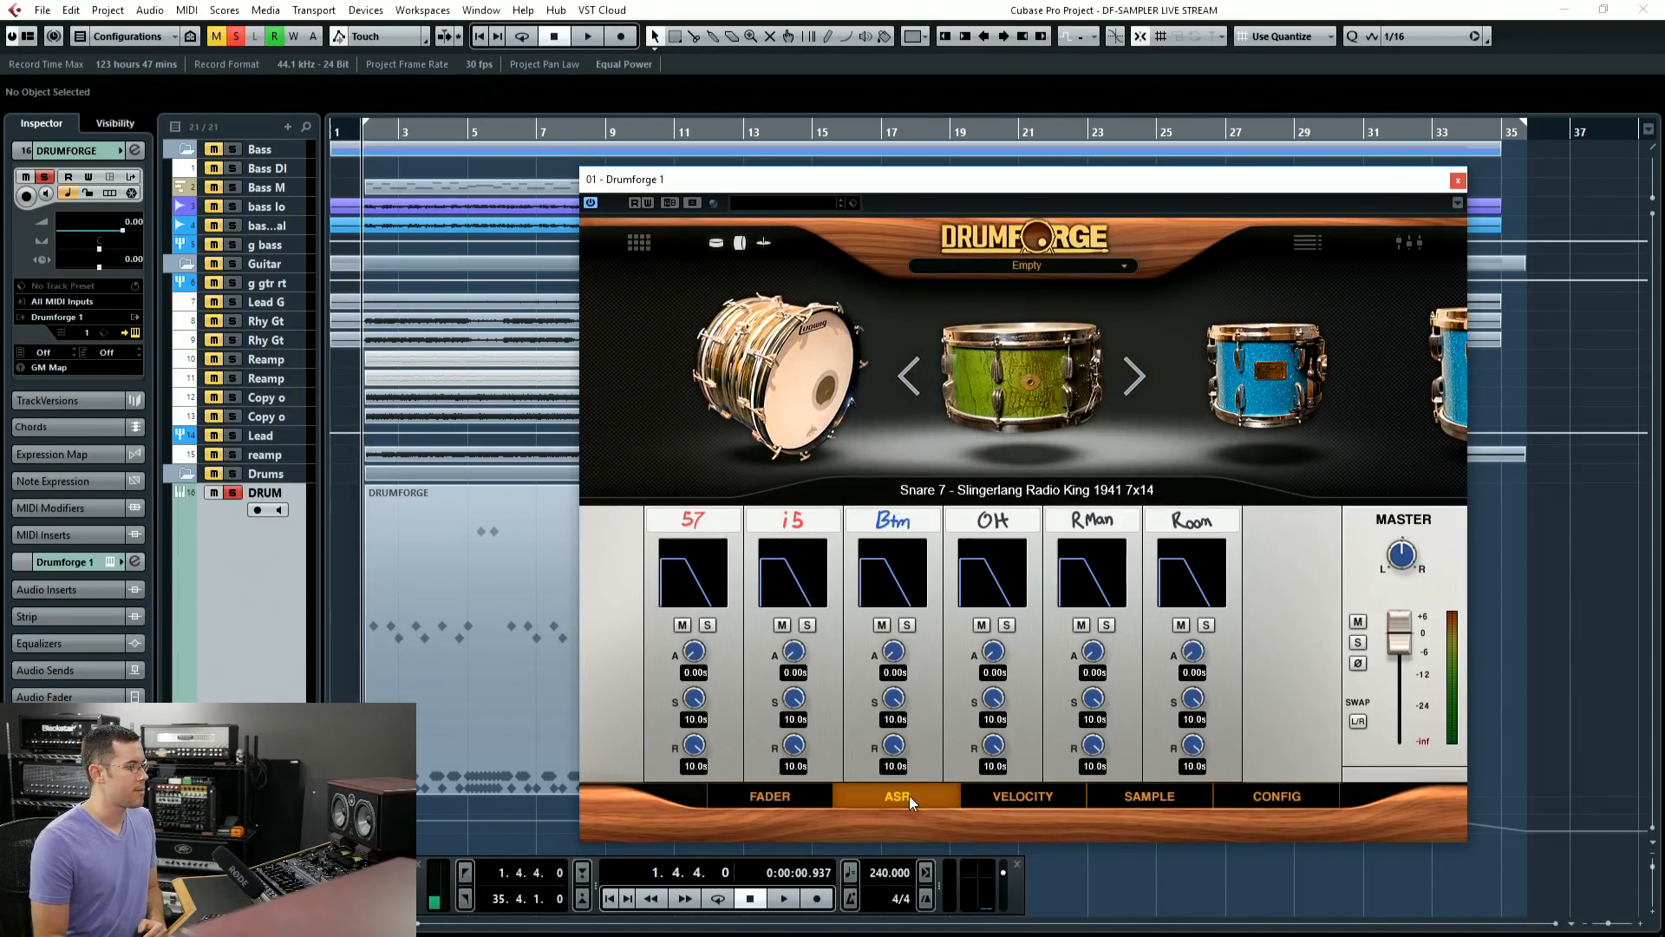
scroll(1007, 389, "down", 1)
scroll(1007, 382, "down", 6)
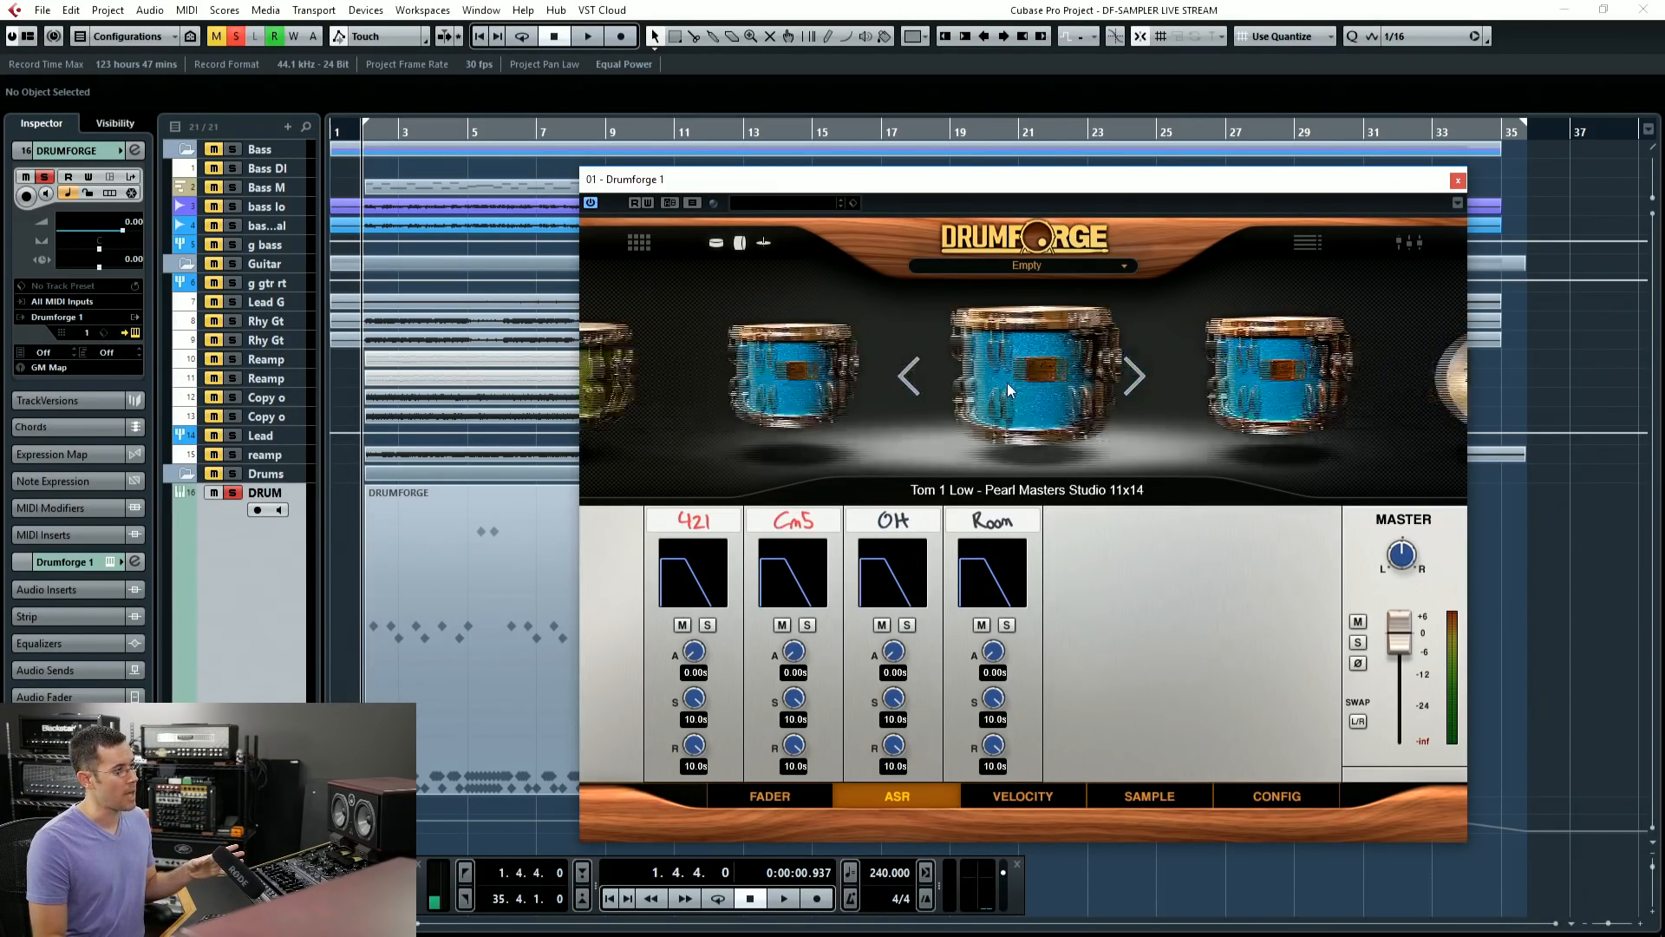
scroll(1007, 382, "up", 10)
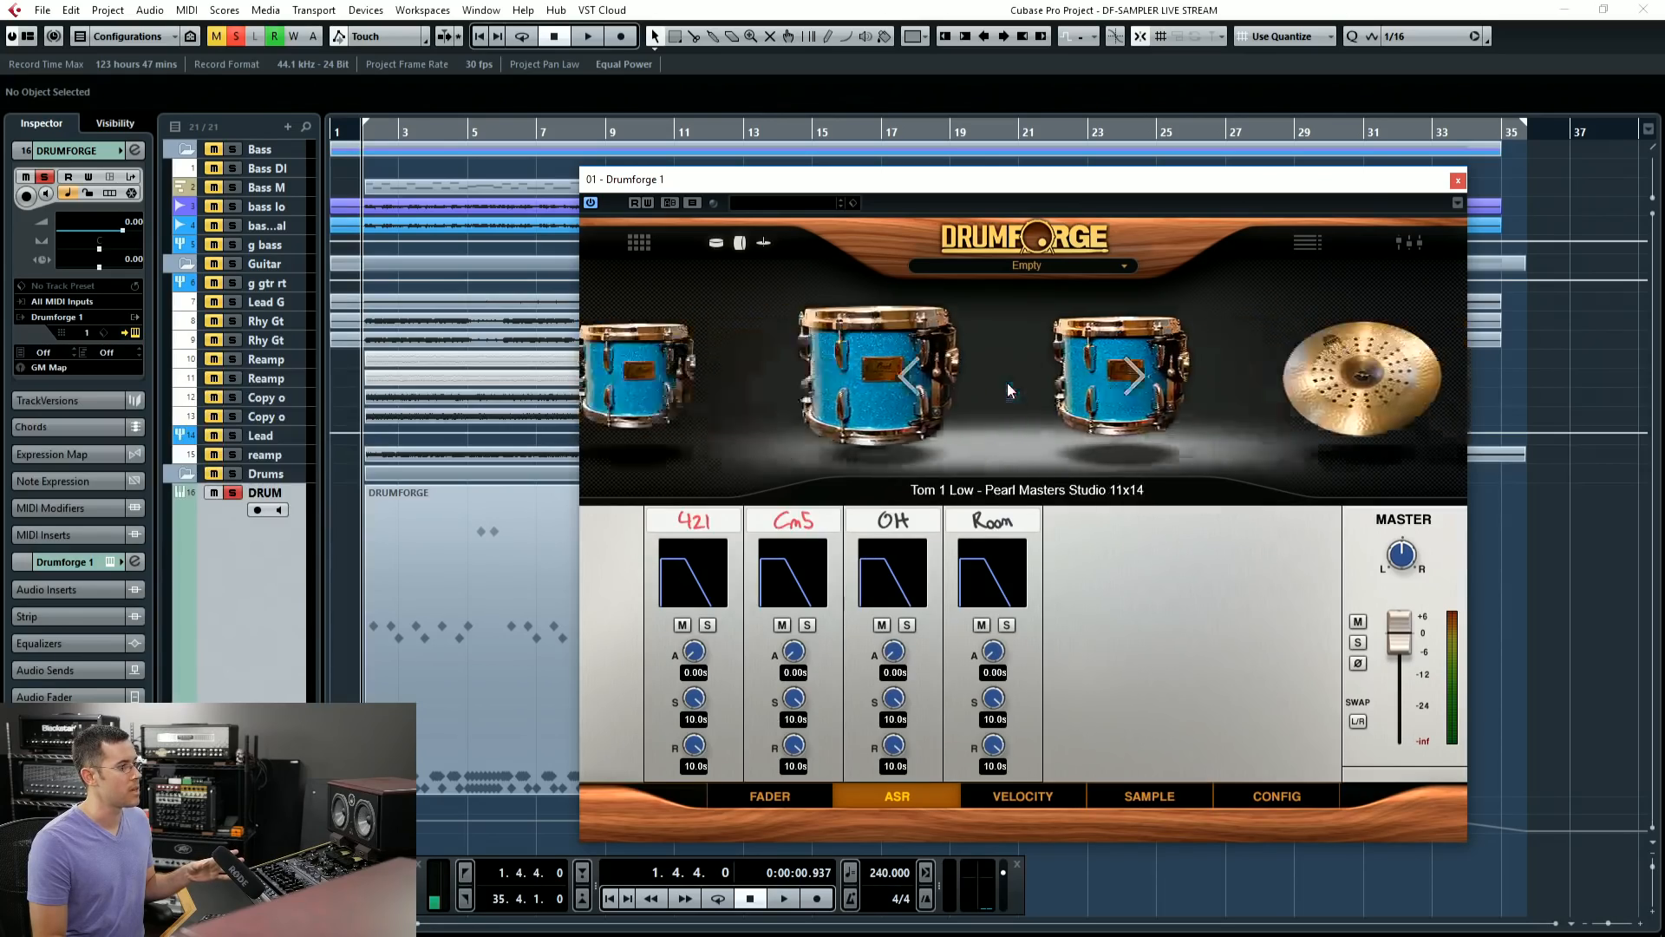
left_click(1055, 798)
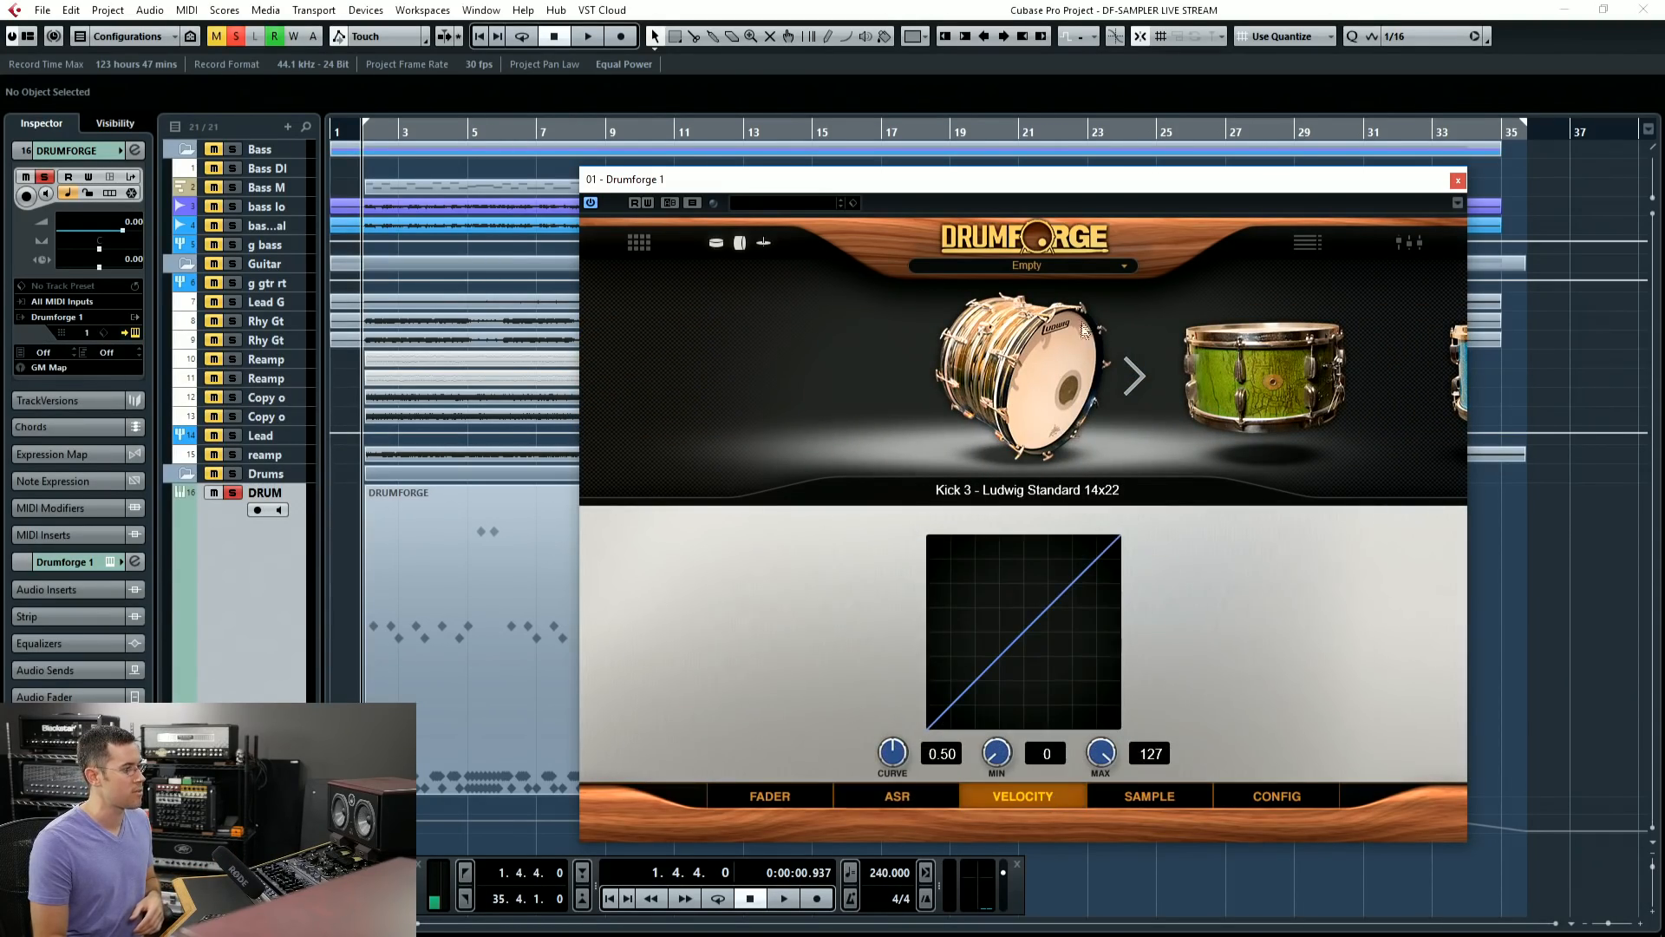
scroll(1075, 373, "down", 6)
scroll(1075, 367, "up", 7)
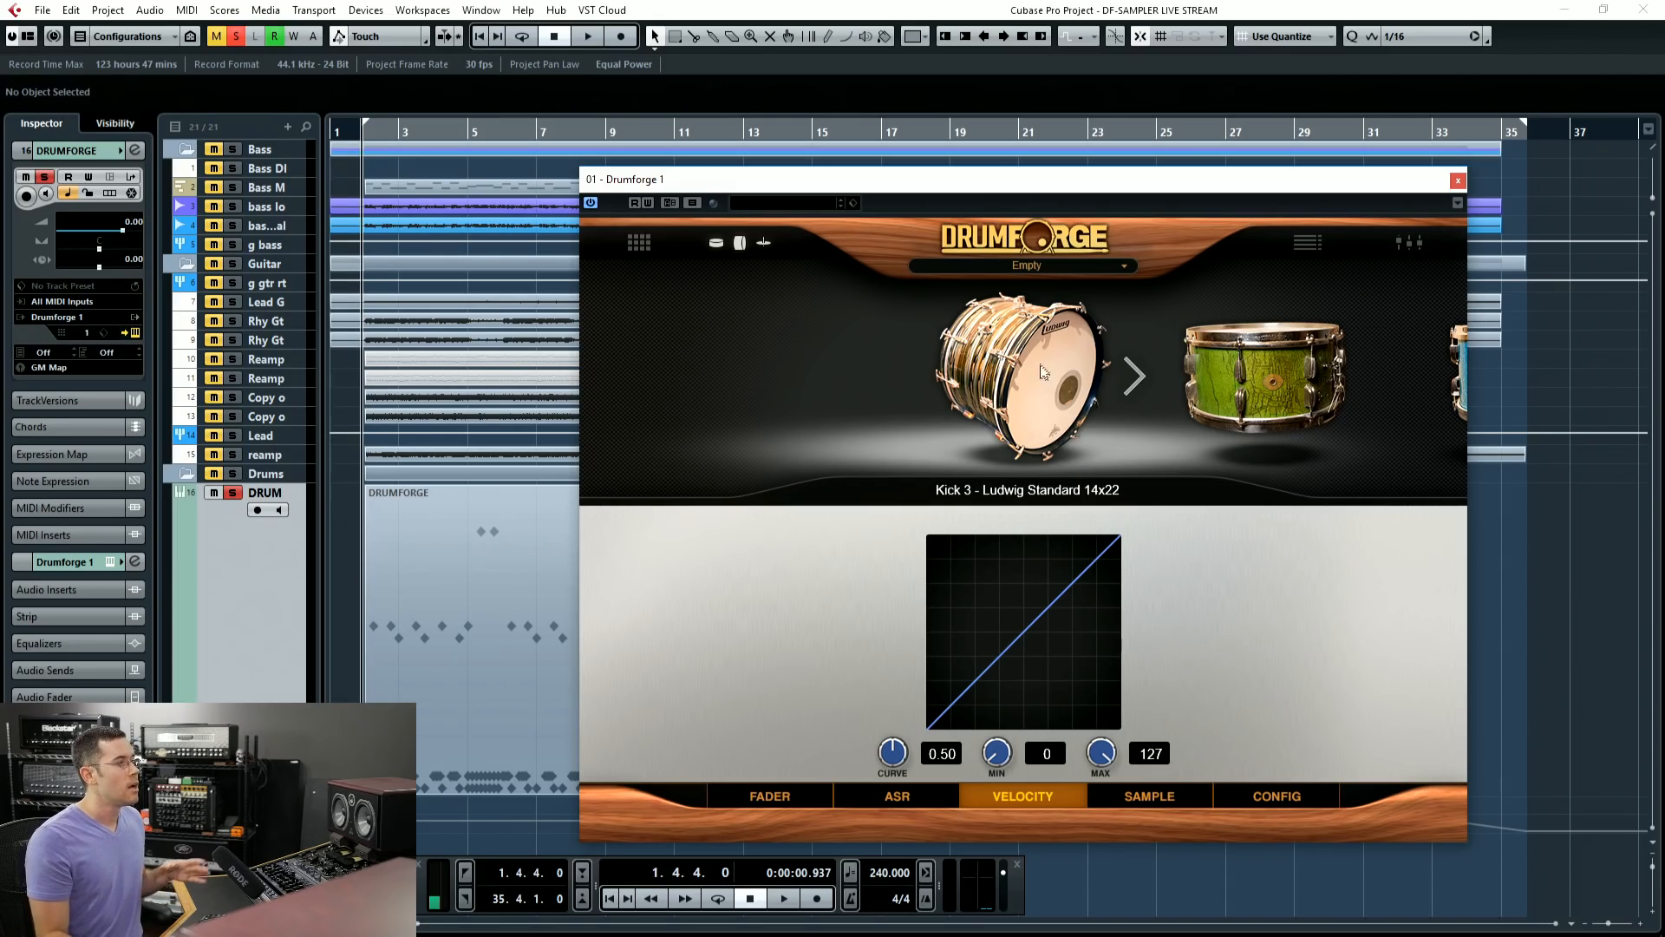
scroll(1066, 387, "down", 6)
scroll(1062, 388, "up", 5)
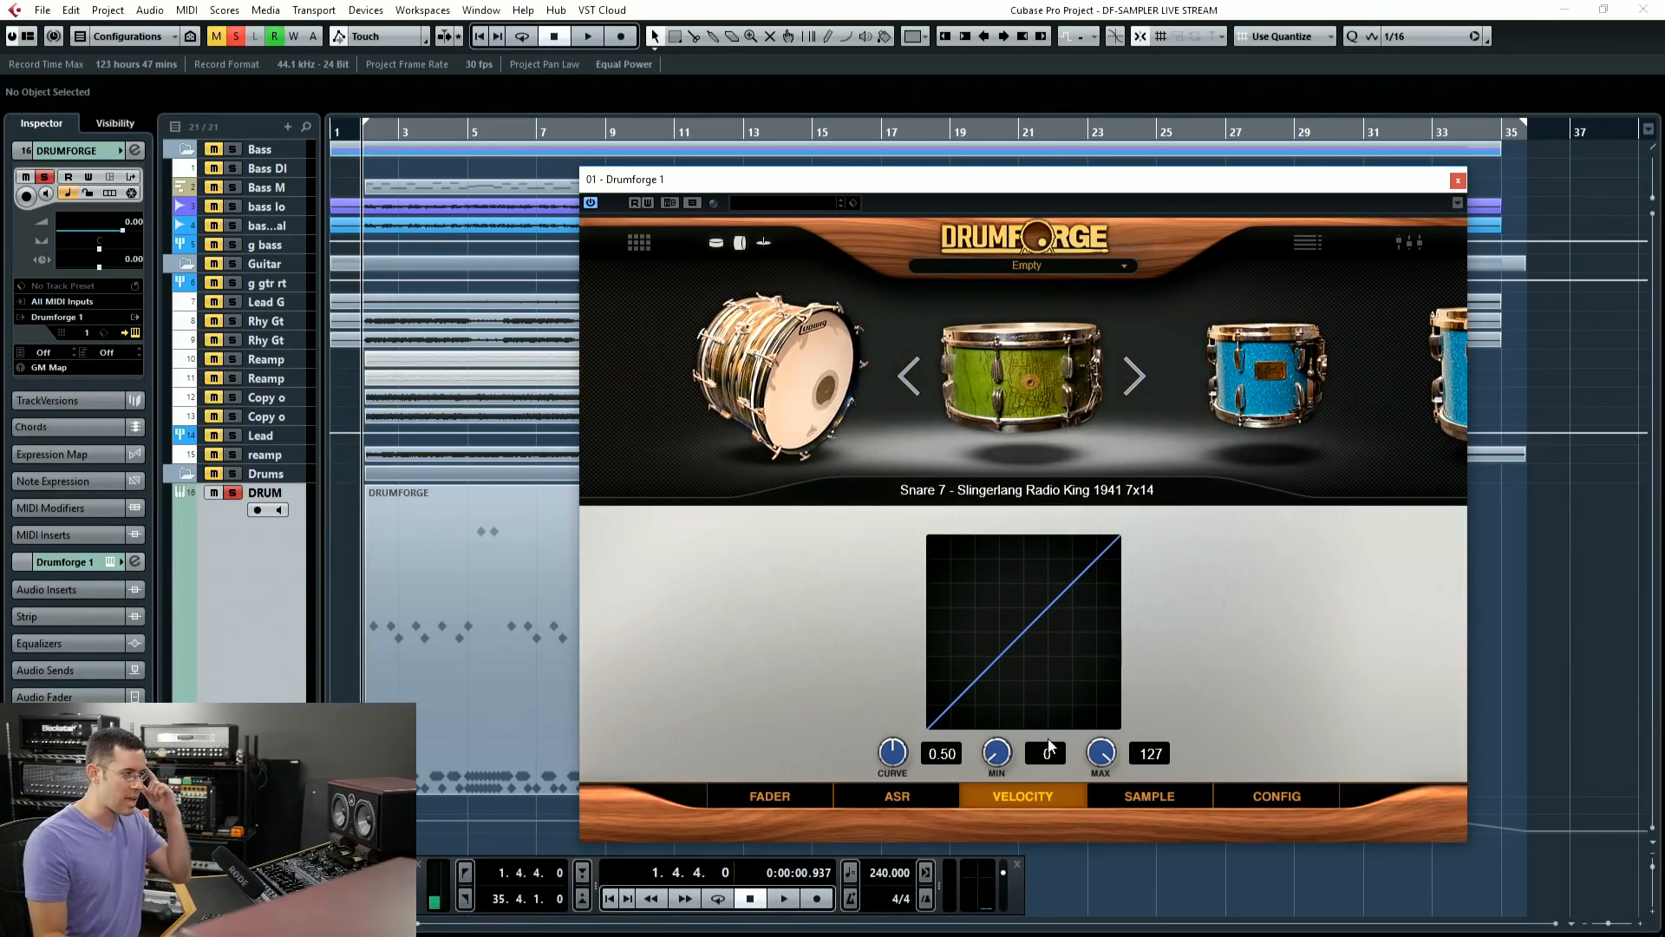
Step: Show Snare 7's microphone faders, browse the rest of the kit, and return to Kick 3
left_click(796, 796)
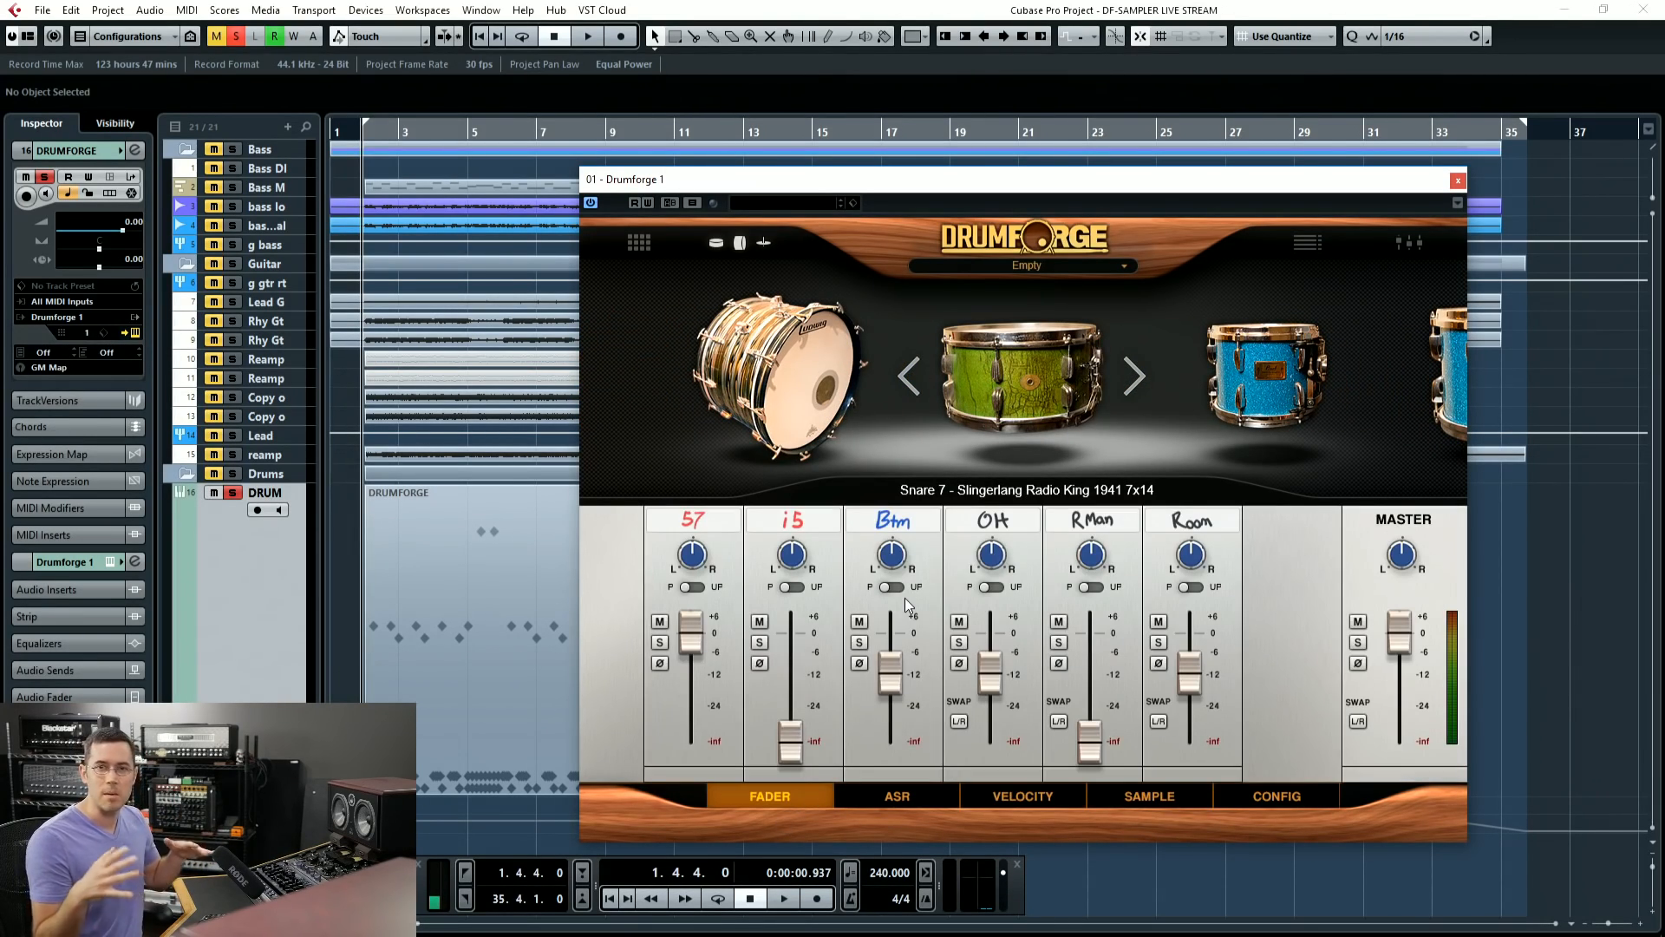
scroll(1027, 396, "down", 4)
scroll(1026, 396, "down", 2)
scroll(1025, 388, "up", 7)
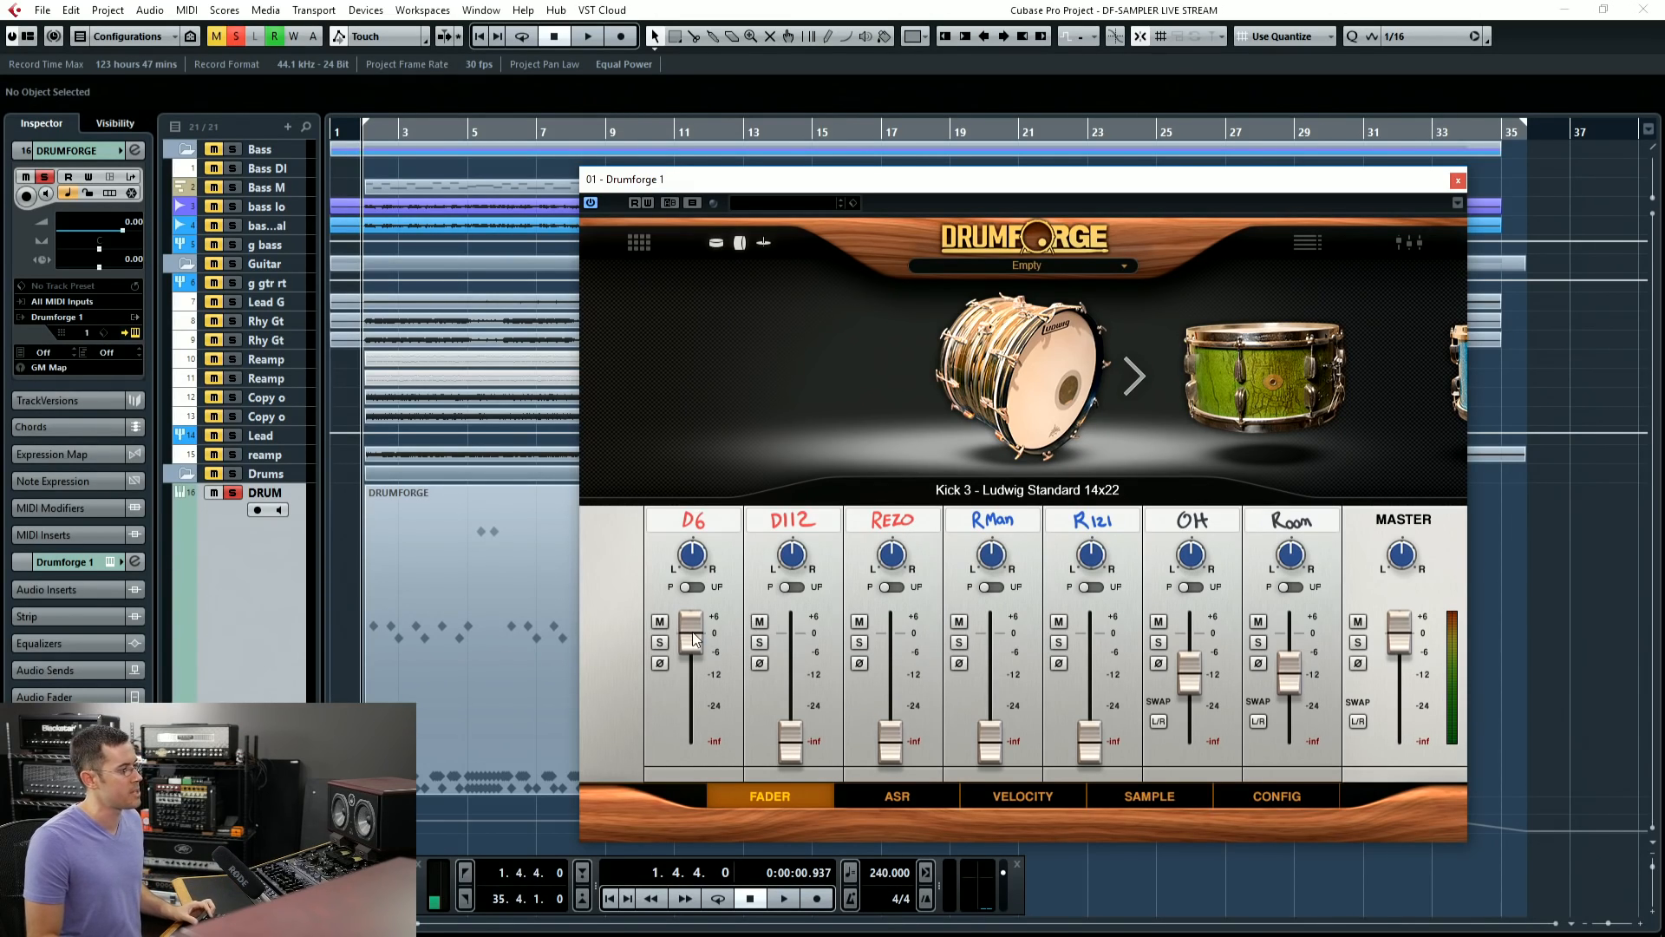
Step: During playback, pull Kick 3's D6 fader down to -inf, try the D112, REZO and RMan microphones, and restore D6
key("space")
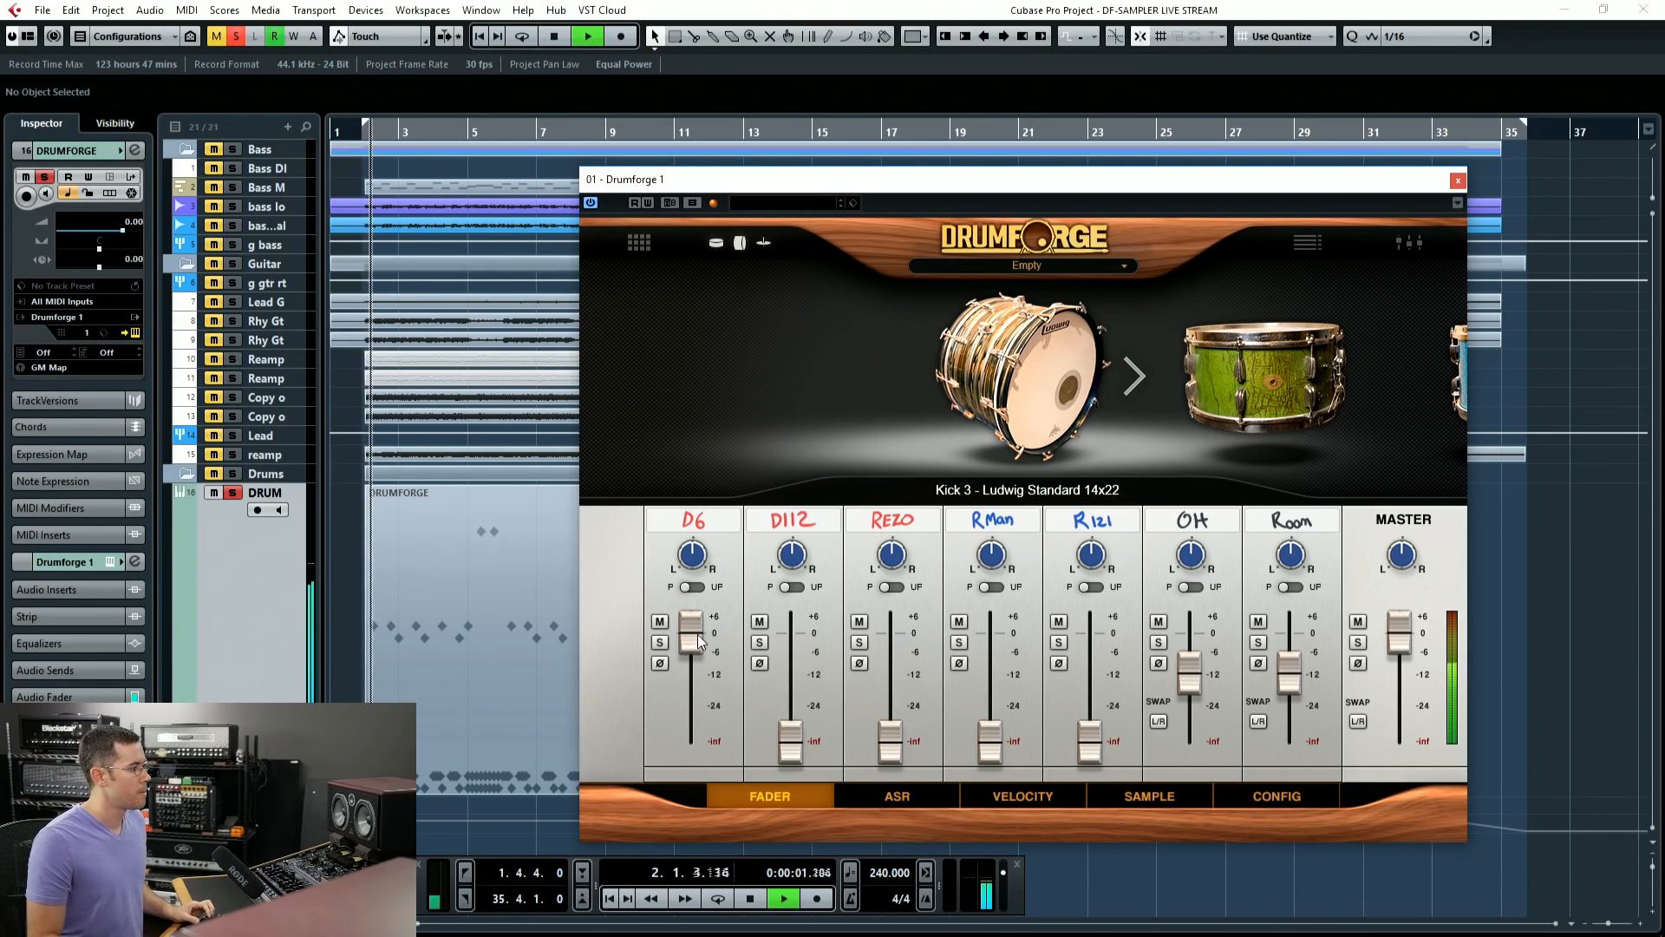
left_click_drag(702, 625, 685, 804)
left_click_drag(790, 739, 899, 739)
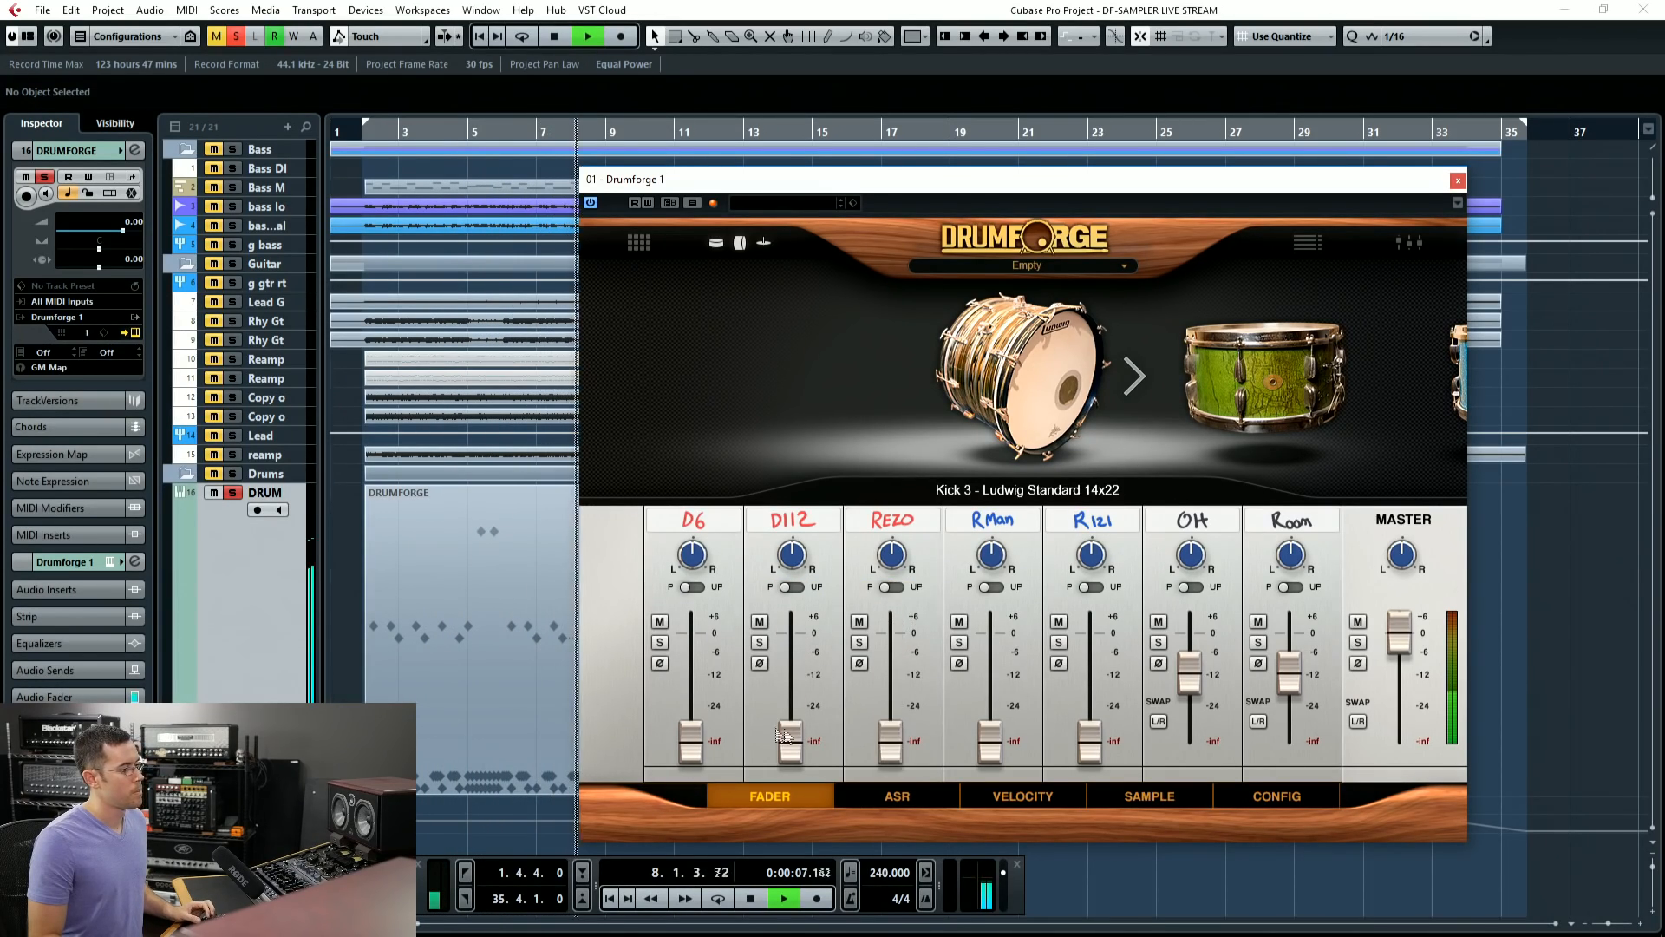
left_click_drag(702, 737, 702, 626)
mouse_move(989, 739)
left_mouse_down()
mouse_move(993, 626)
mouse_move(1013, 617)
mouse_move(993, 742)
left_mouse_up()
key("space")
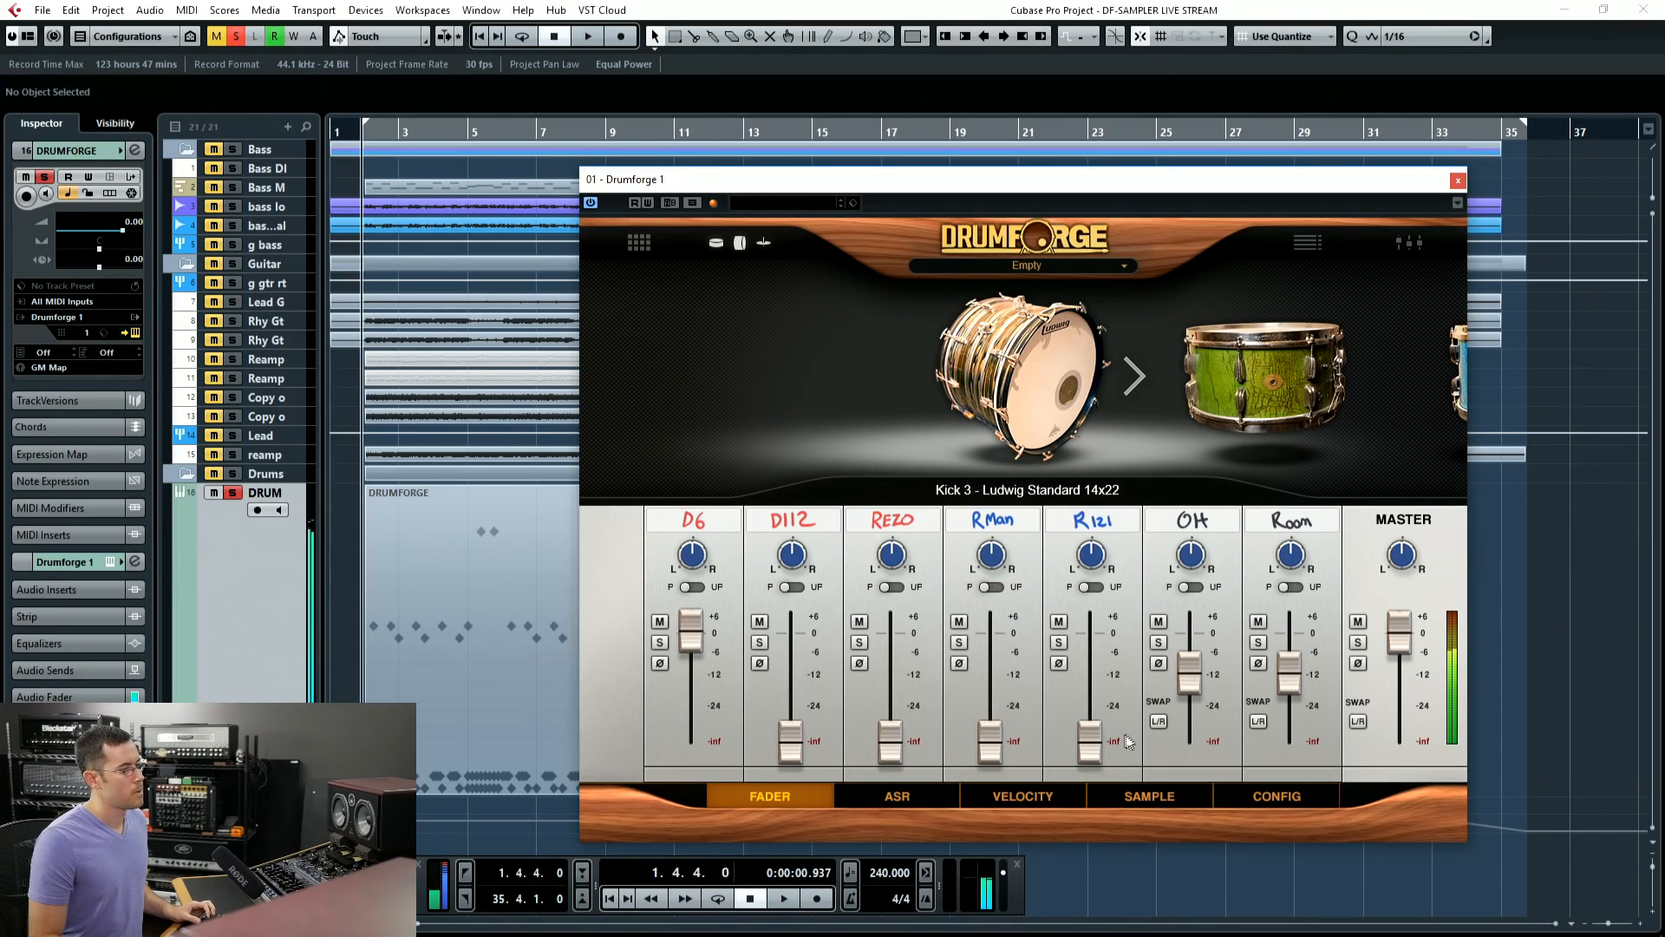
Step: Audition Kick 3's R121 microphone with its fader raised to about 5.7 dB, and lower it back to -inf
left_click_drag(1101, 739, 1110, 619)
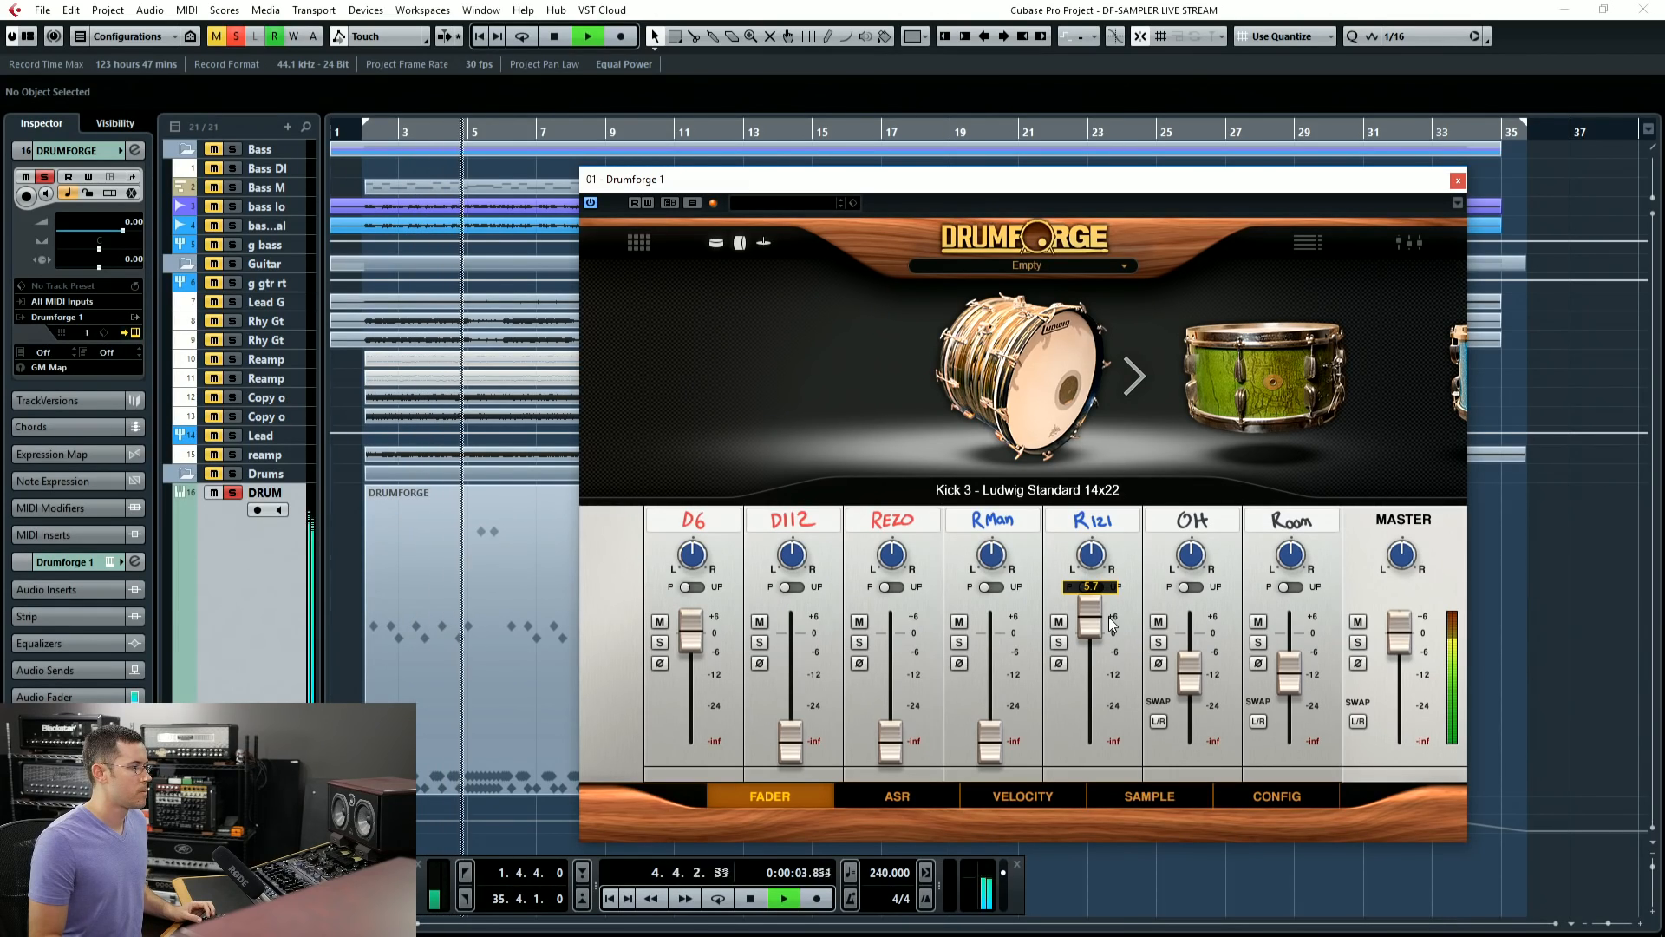
key("space")
left_click_drag(1089, 617, 1090, 742)
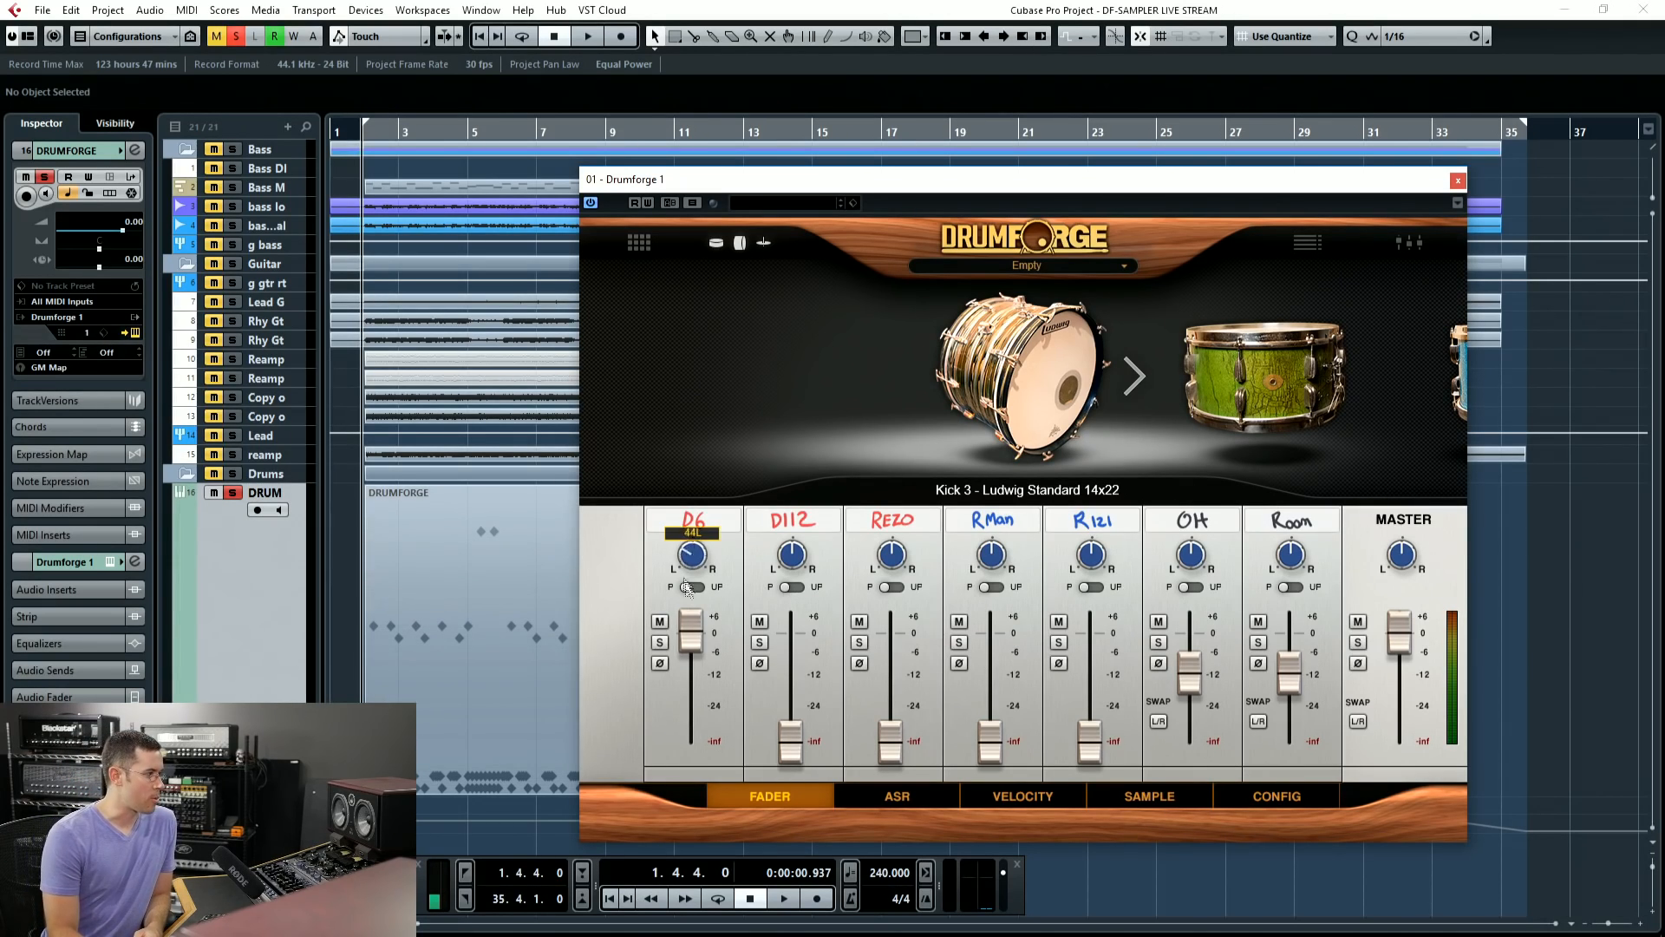
Step: Reset the D6 microphone's pan to centre and try its mute, solo and phase controls on Kick 3
double_click(693, 548)
left_click(661, 624)
left_click(660, 622)
left_click(660, 642)
left_click(660, 642)
left_click(661, 663)
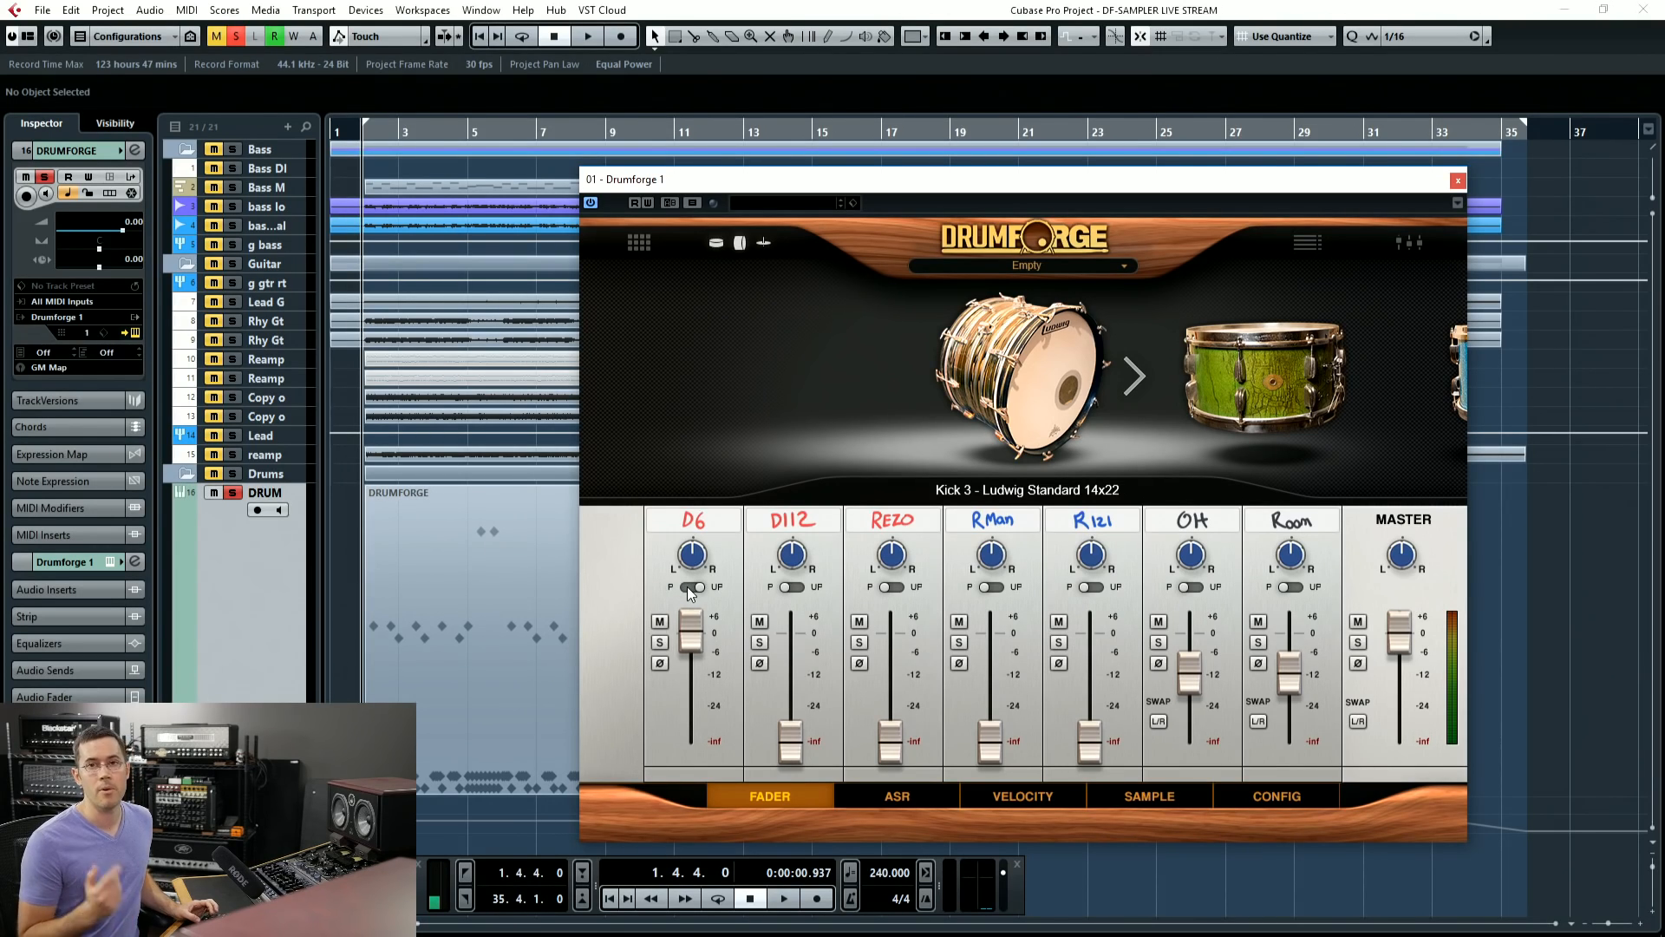
Step: Play the drum track to compare the P and UP versions of Kick 3's D6 microphone
key("space")
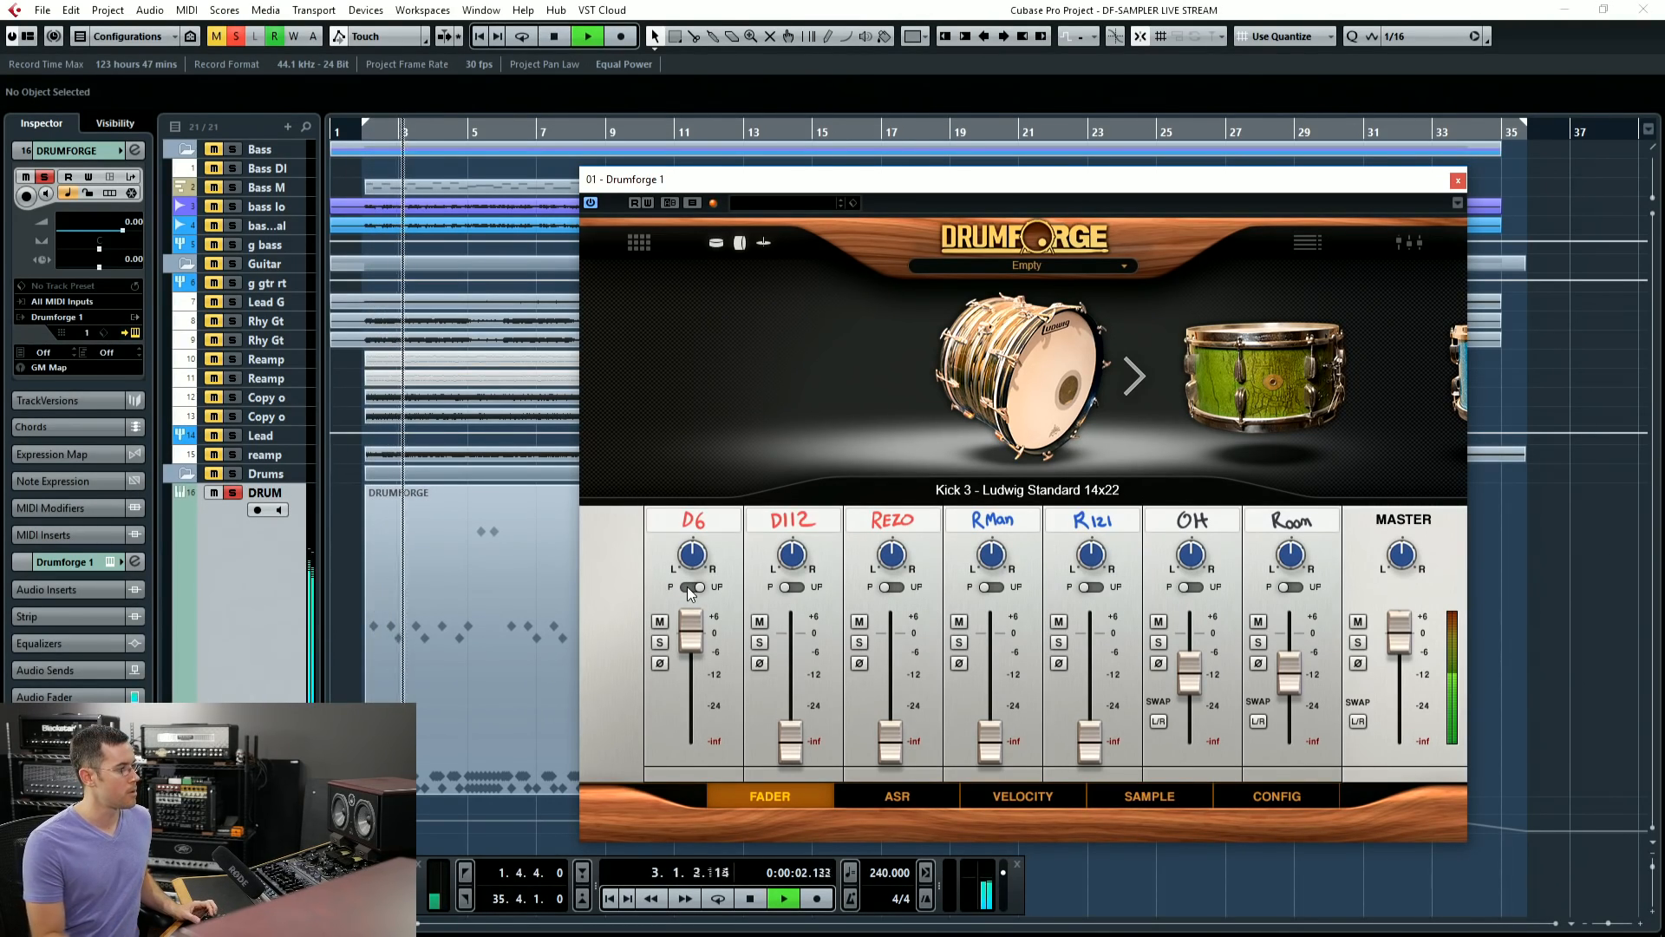
key("space")
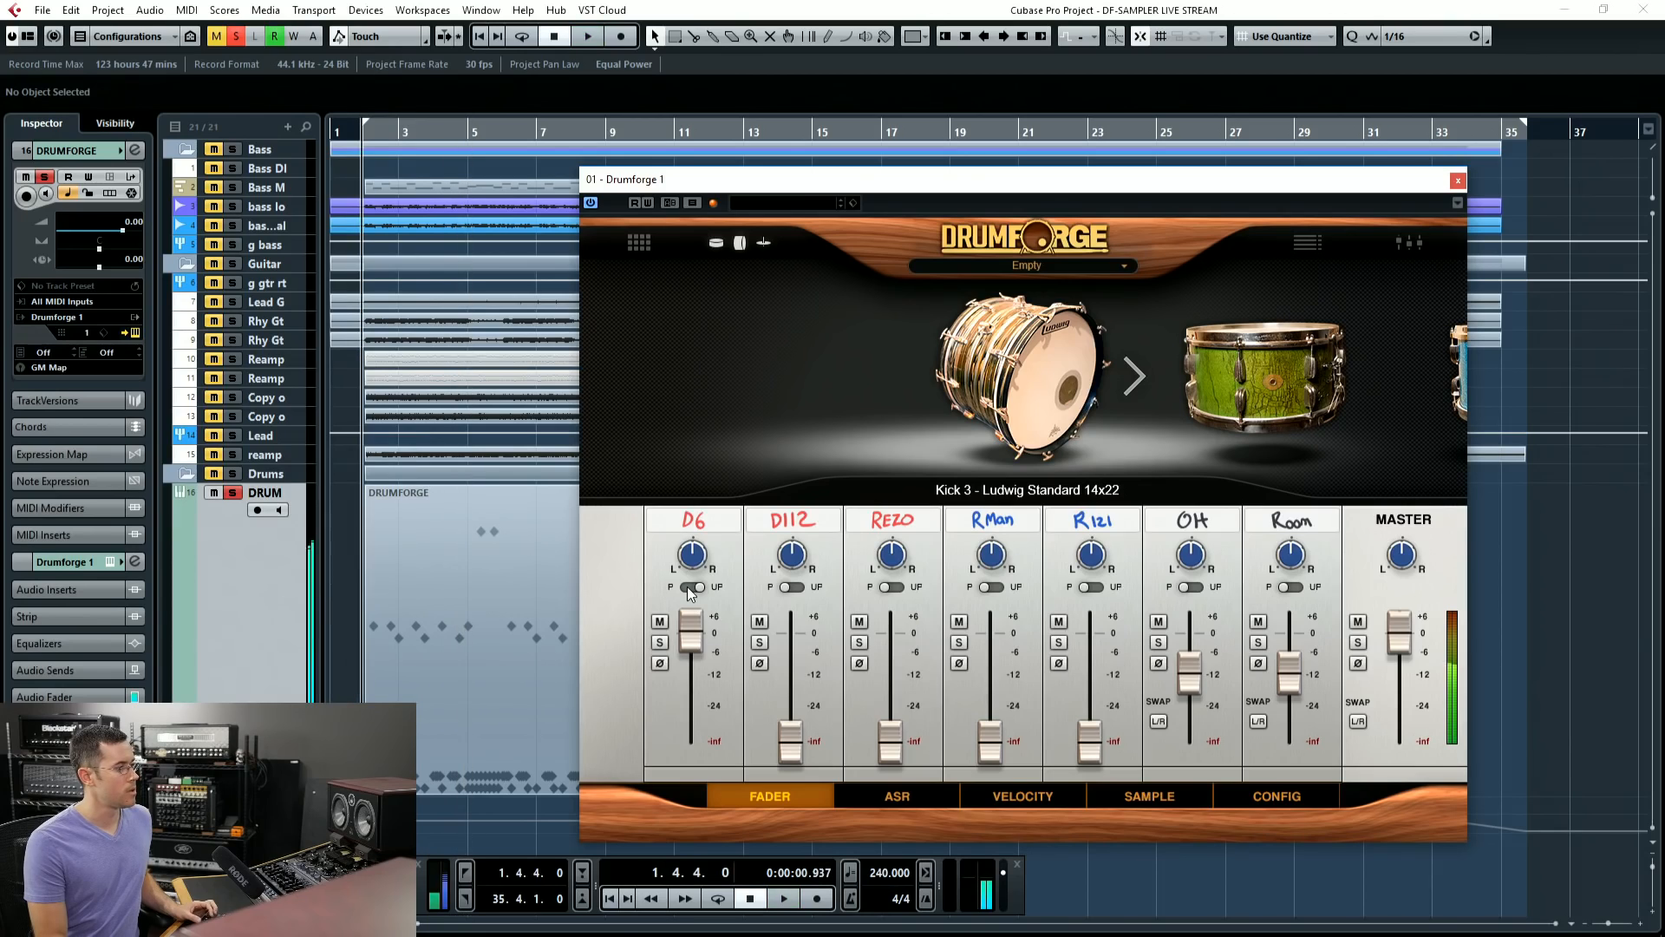
key("space")
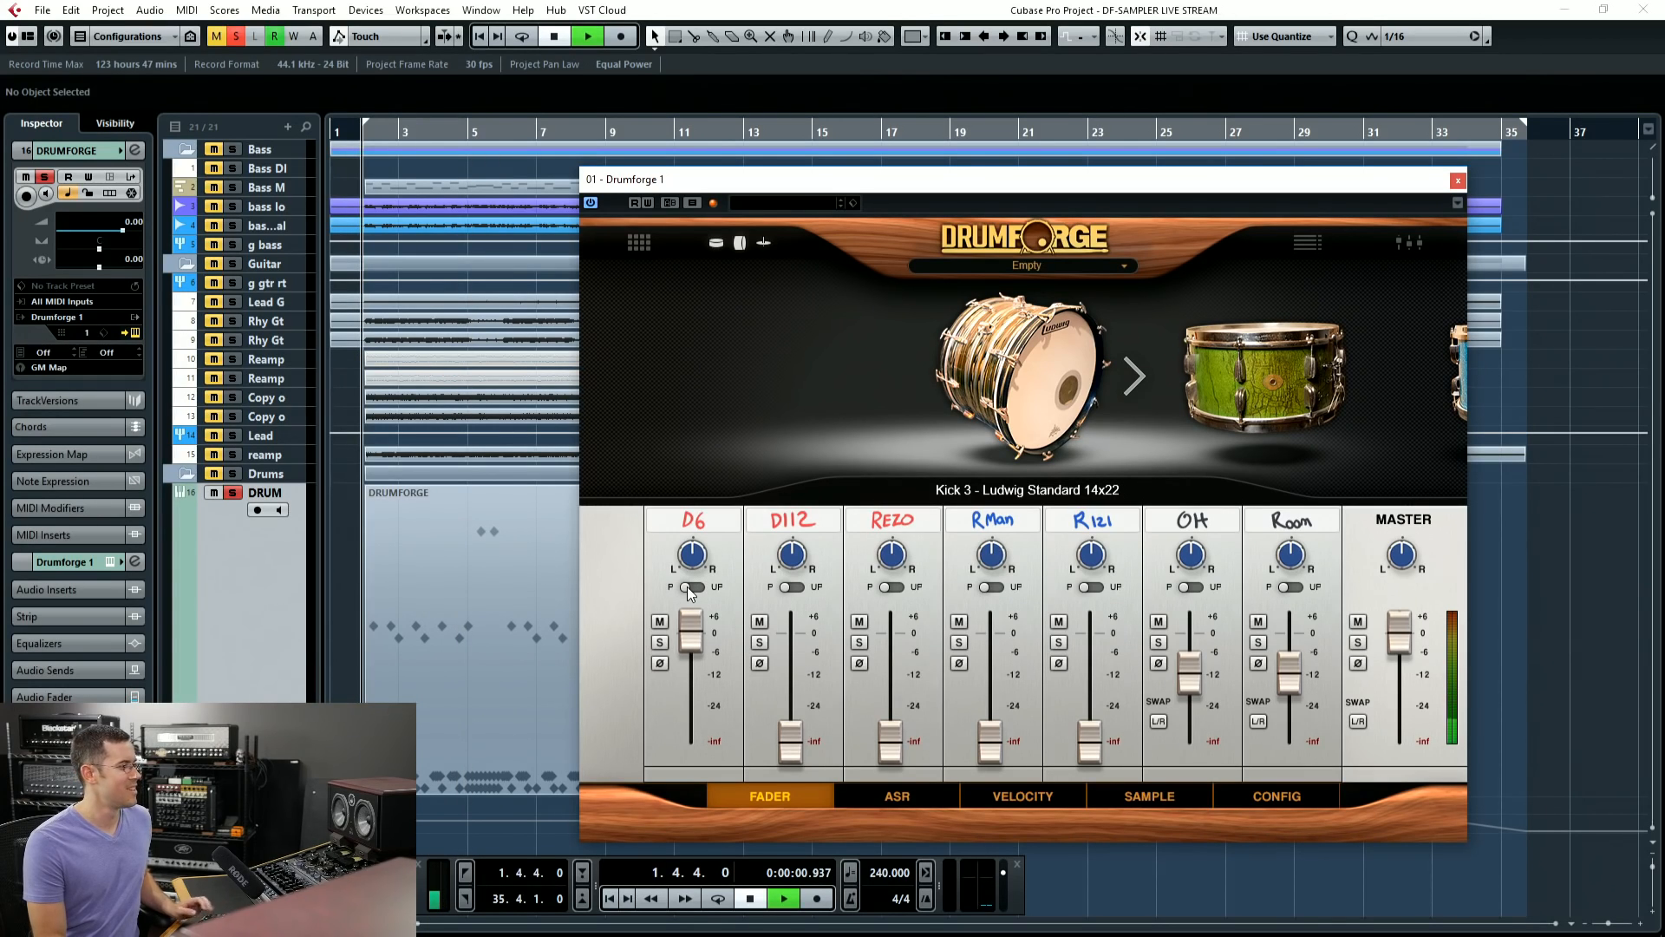
key("space")
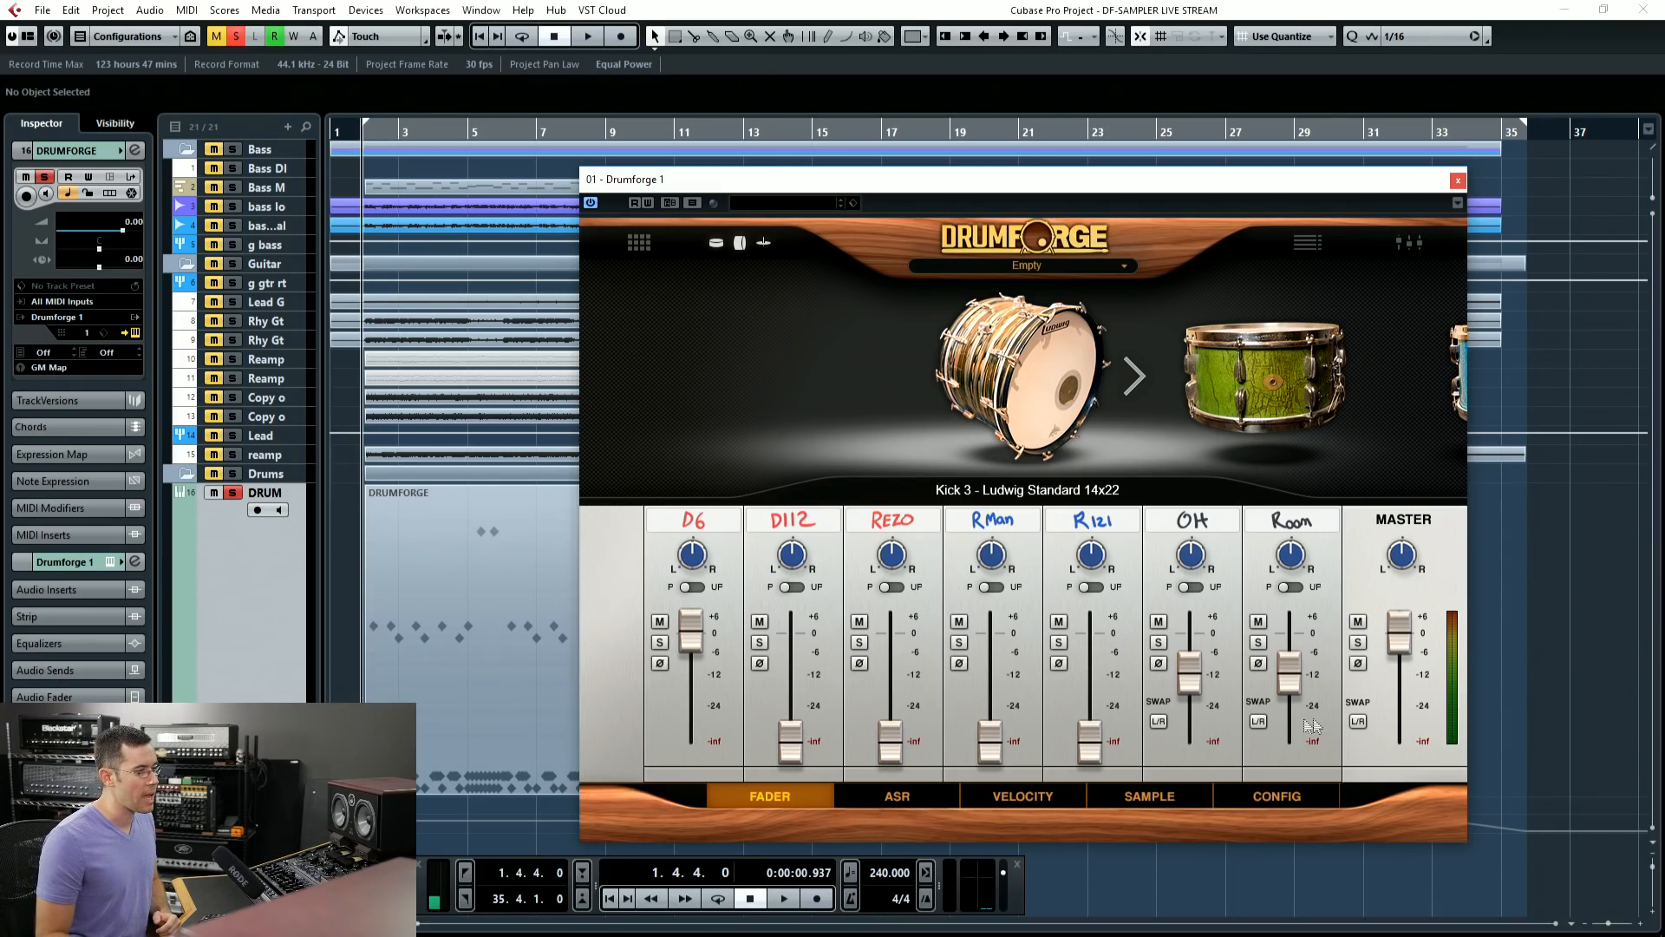
Step: Select China 1 and try the left/right swap on its OH, Room and master channels
scroll(1224, 433, "down", 6)
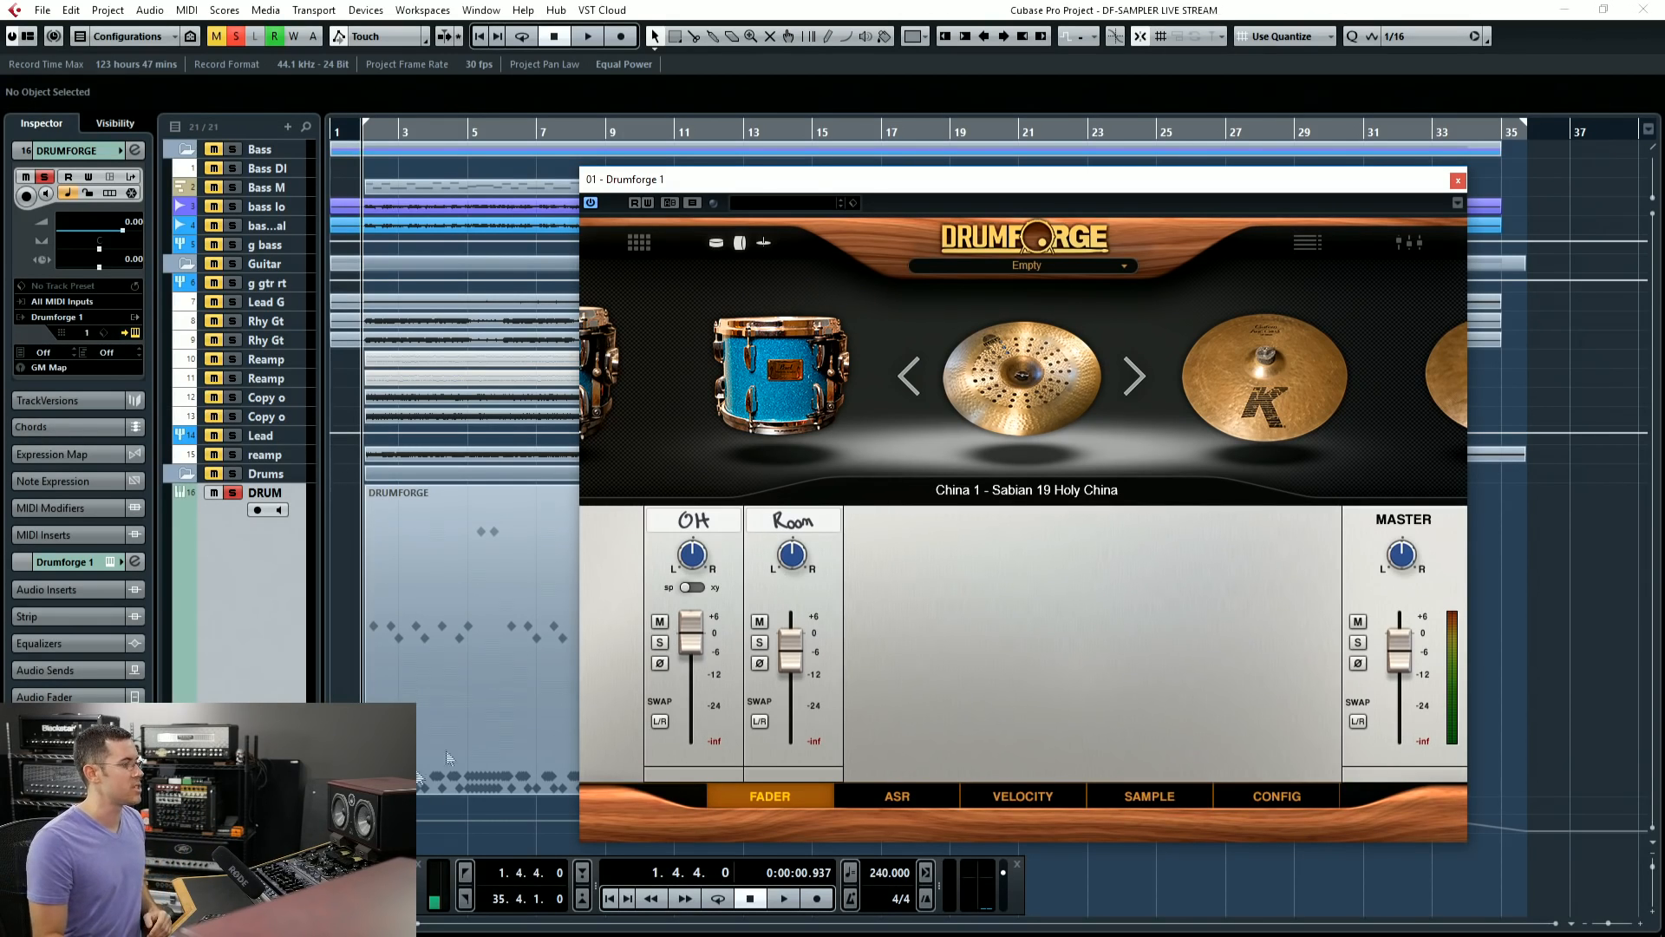
left_click(660, 721)
left_click(763, 722)
left_click(659, 720)
left_click(1358, 721)
left_click(1358, 722)
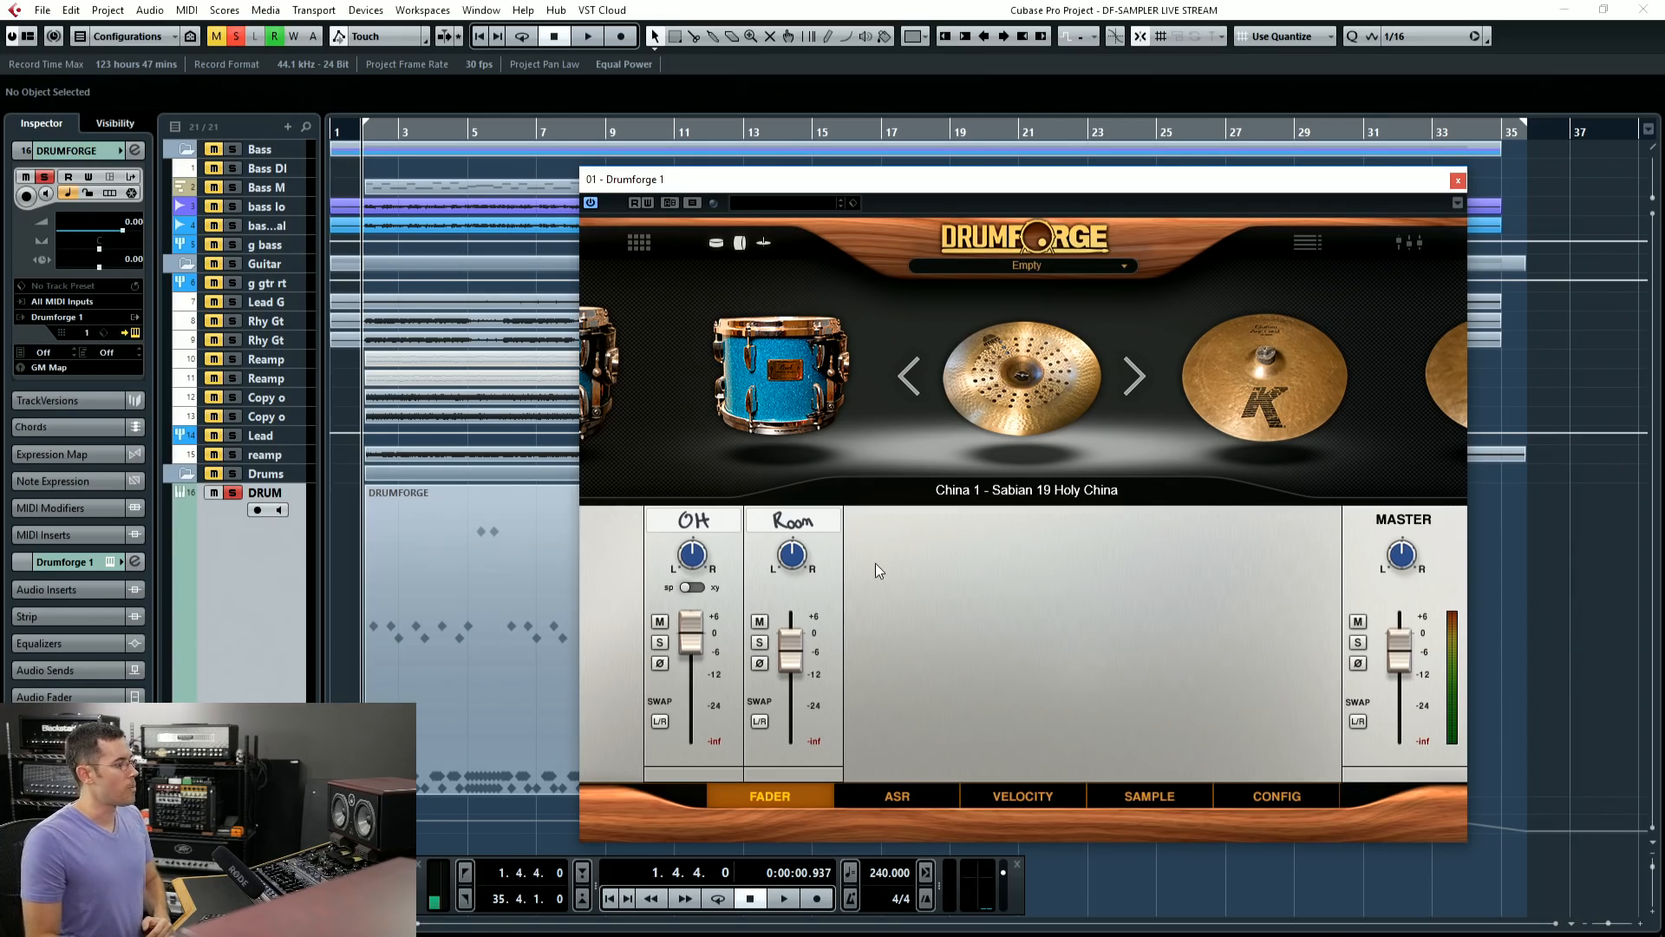
Step: Switch the OH microphones of Crash 4 between sp and xy, and return to Kick 3
scroll(1063, 366, "up", 3)
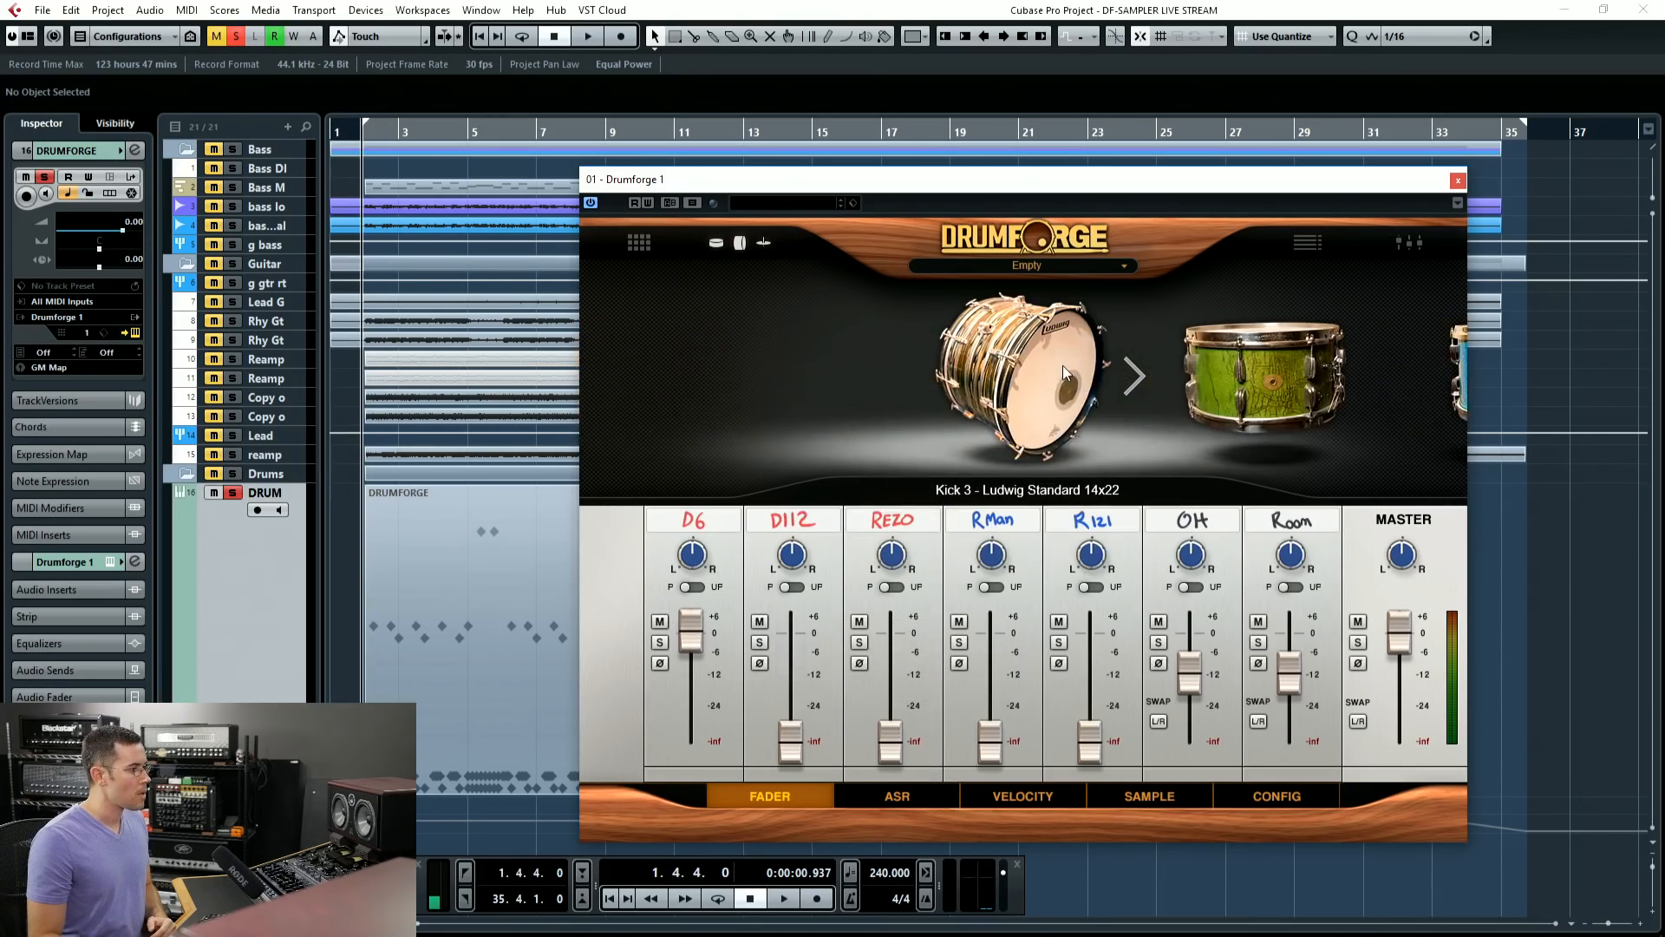
scroll(1063, 366, "down", 4)
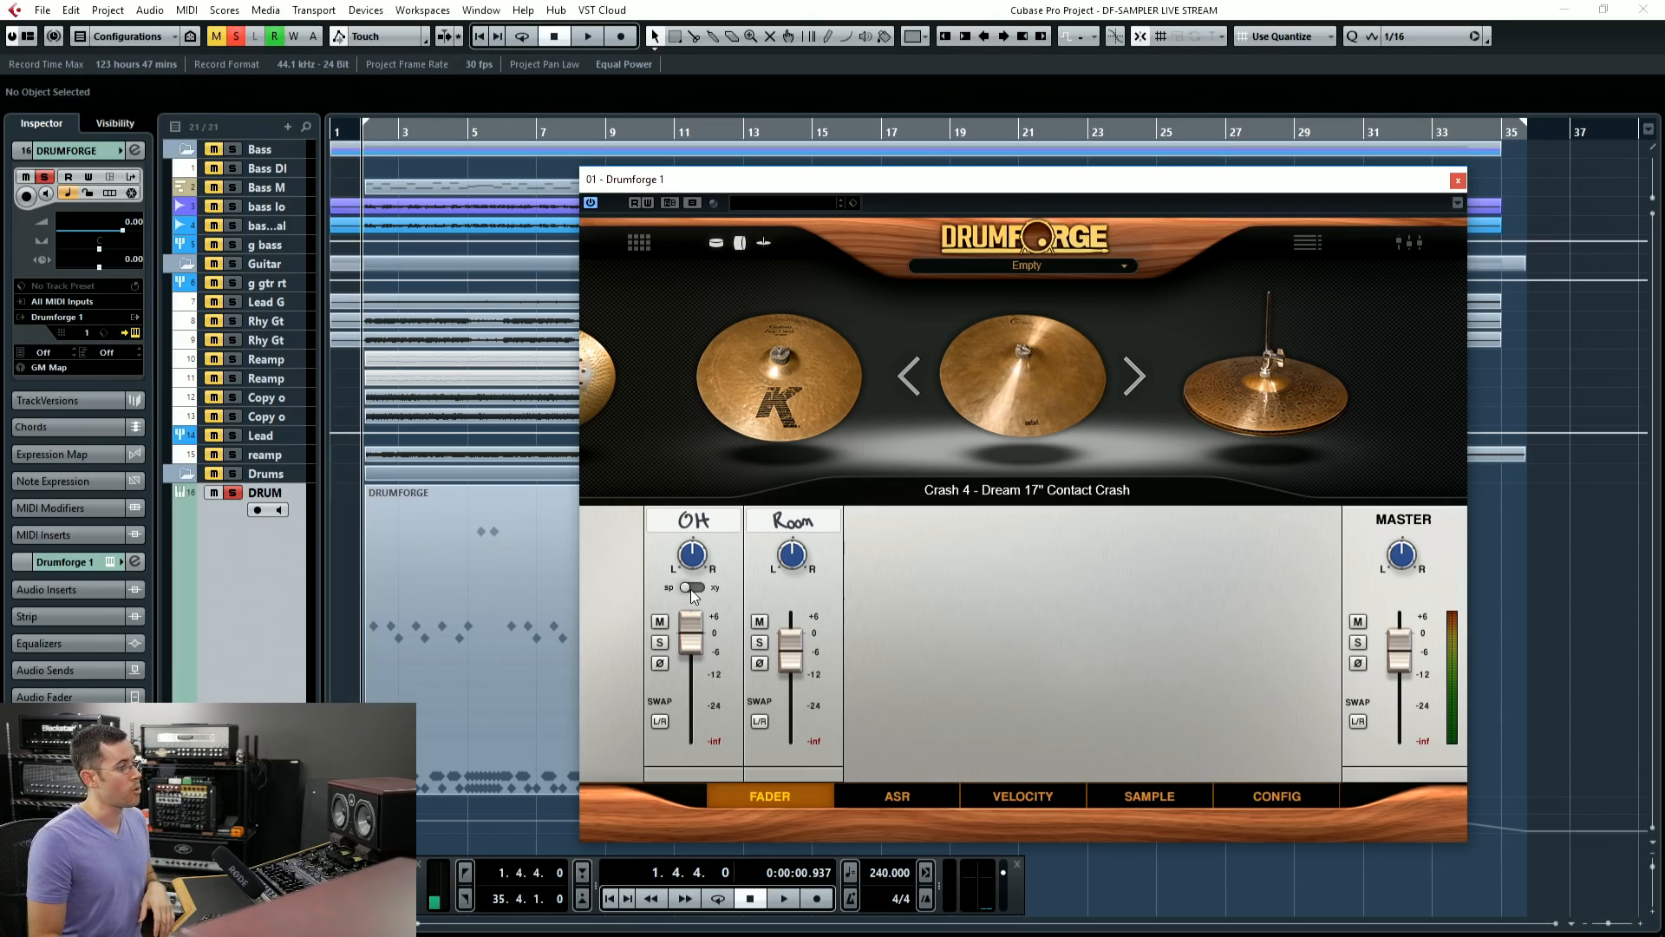
left_click(692, 588)
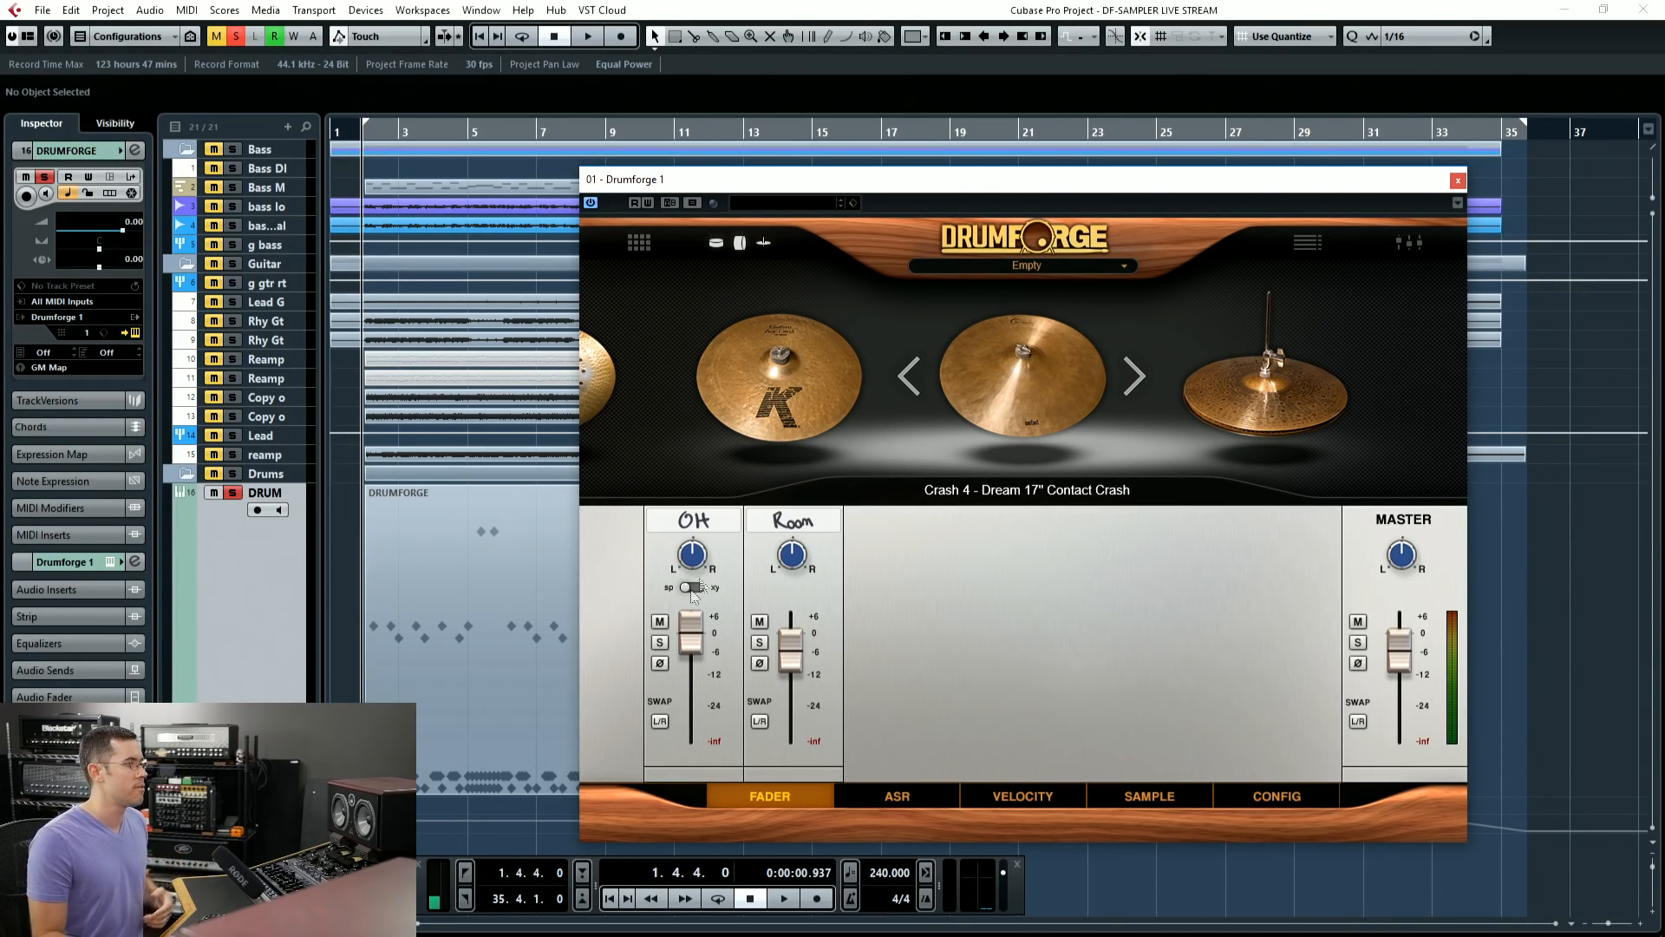
scroll(839, 408, "down", 1)
scroll(839, 408, "up", 6)
scroll(840, 407, "up", 3)
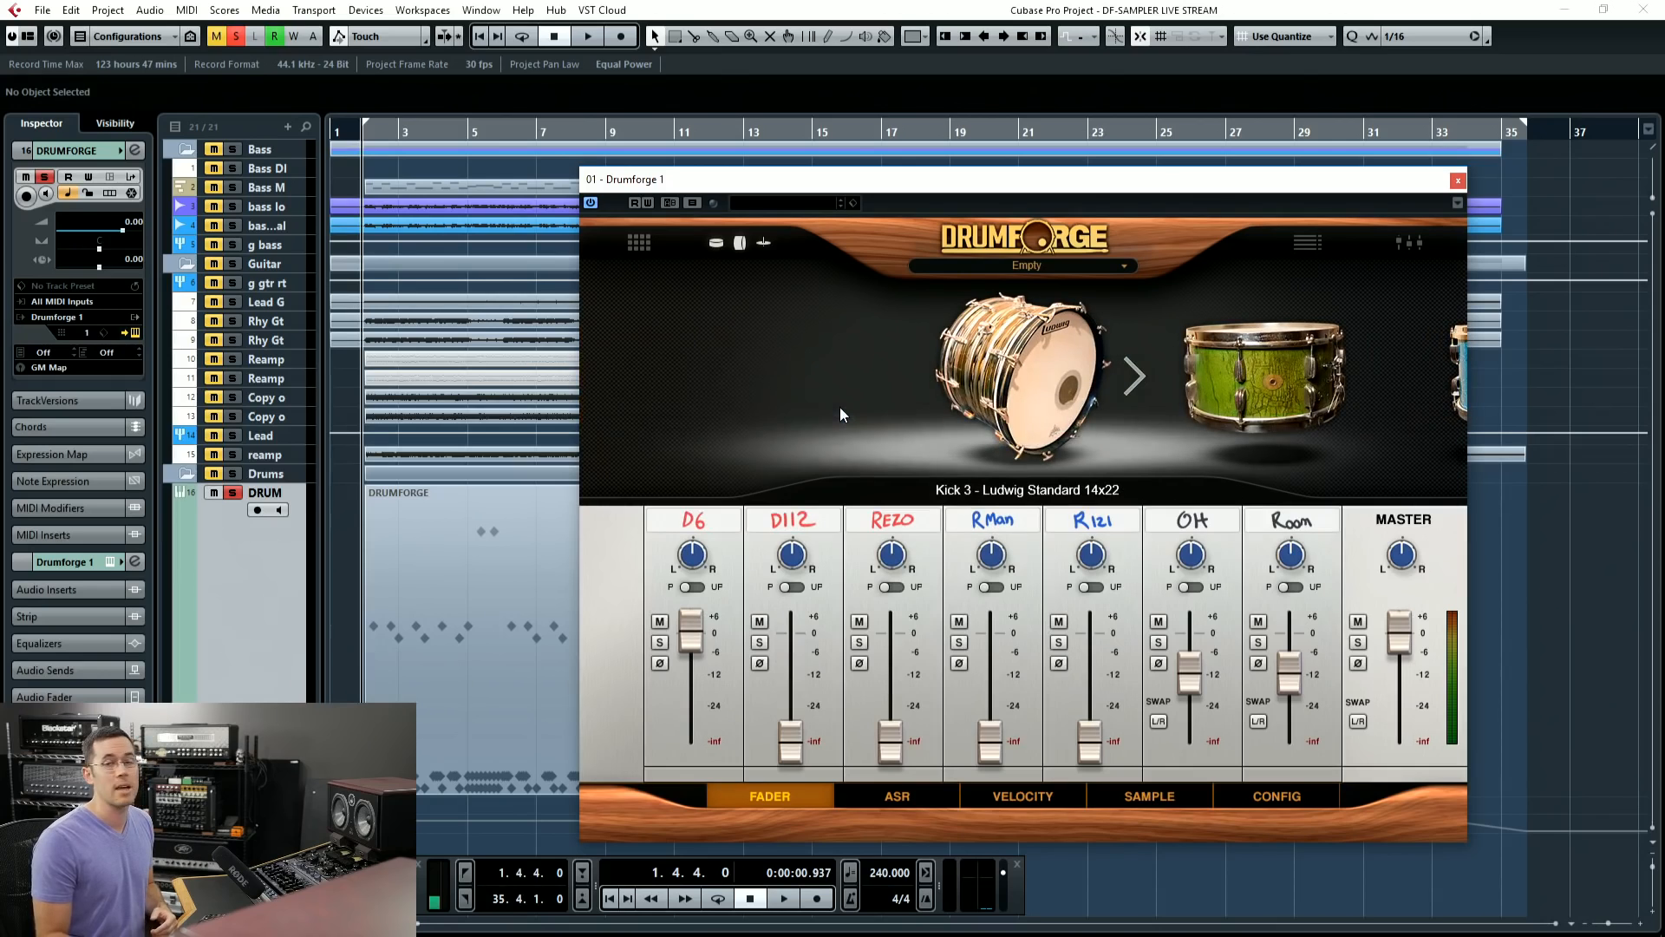
Step: Set the attack of Snare 7's 57 microphone to 0.06 s in its ASR settings, auditioning it soloed during playback
left_click(917, 796)
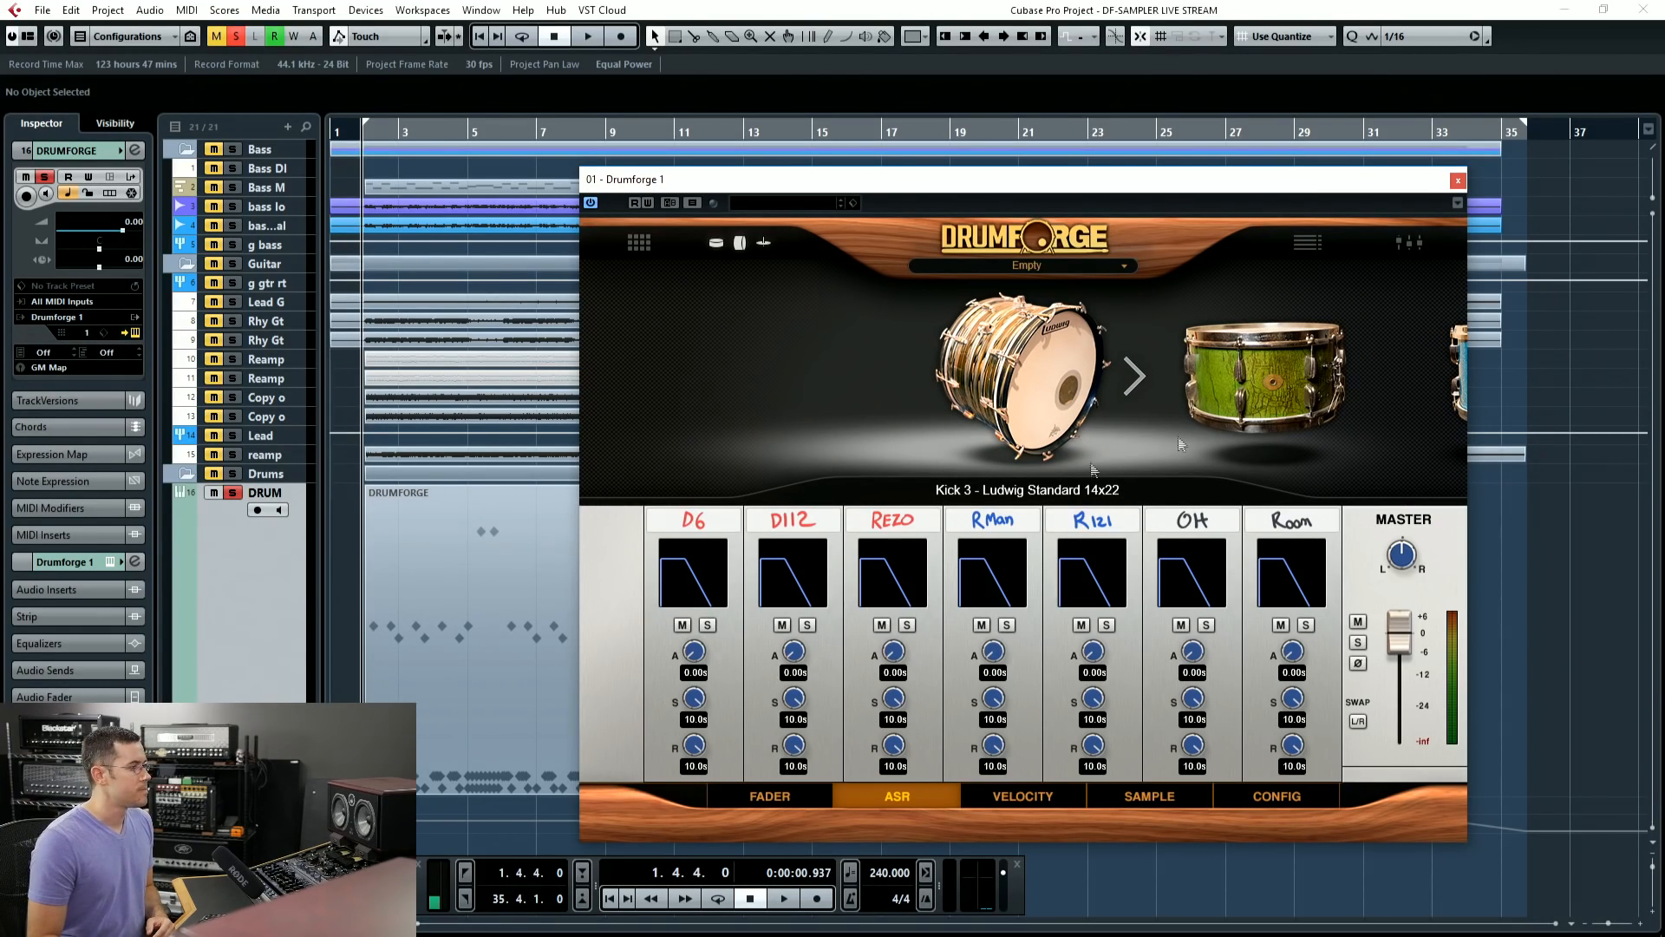
left_click(1233, 382)
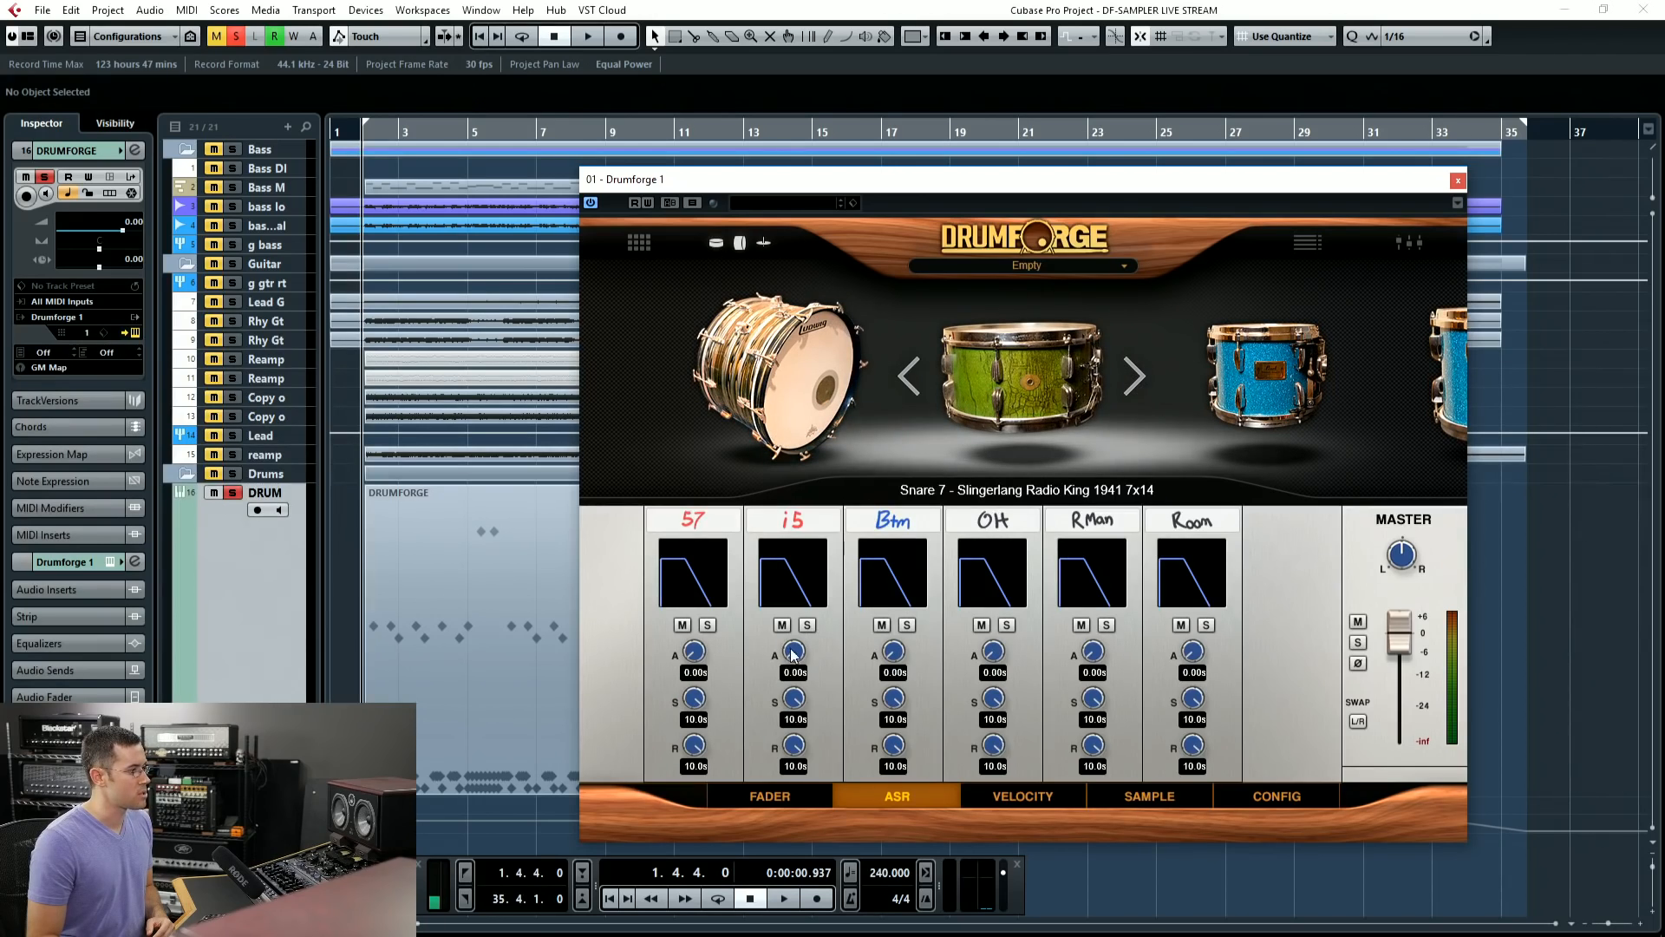
key("space")
left_click_drag(699, 664, 690, 740)
left_click(707, 625)
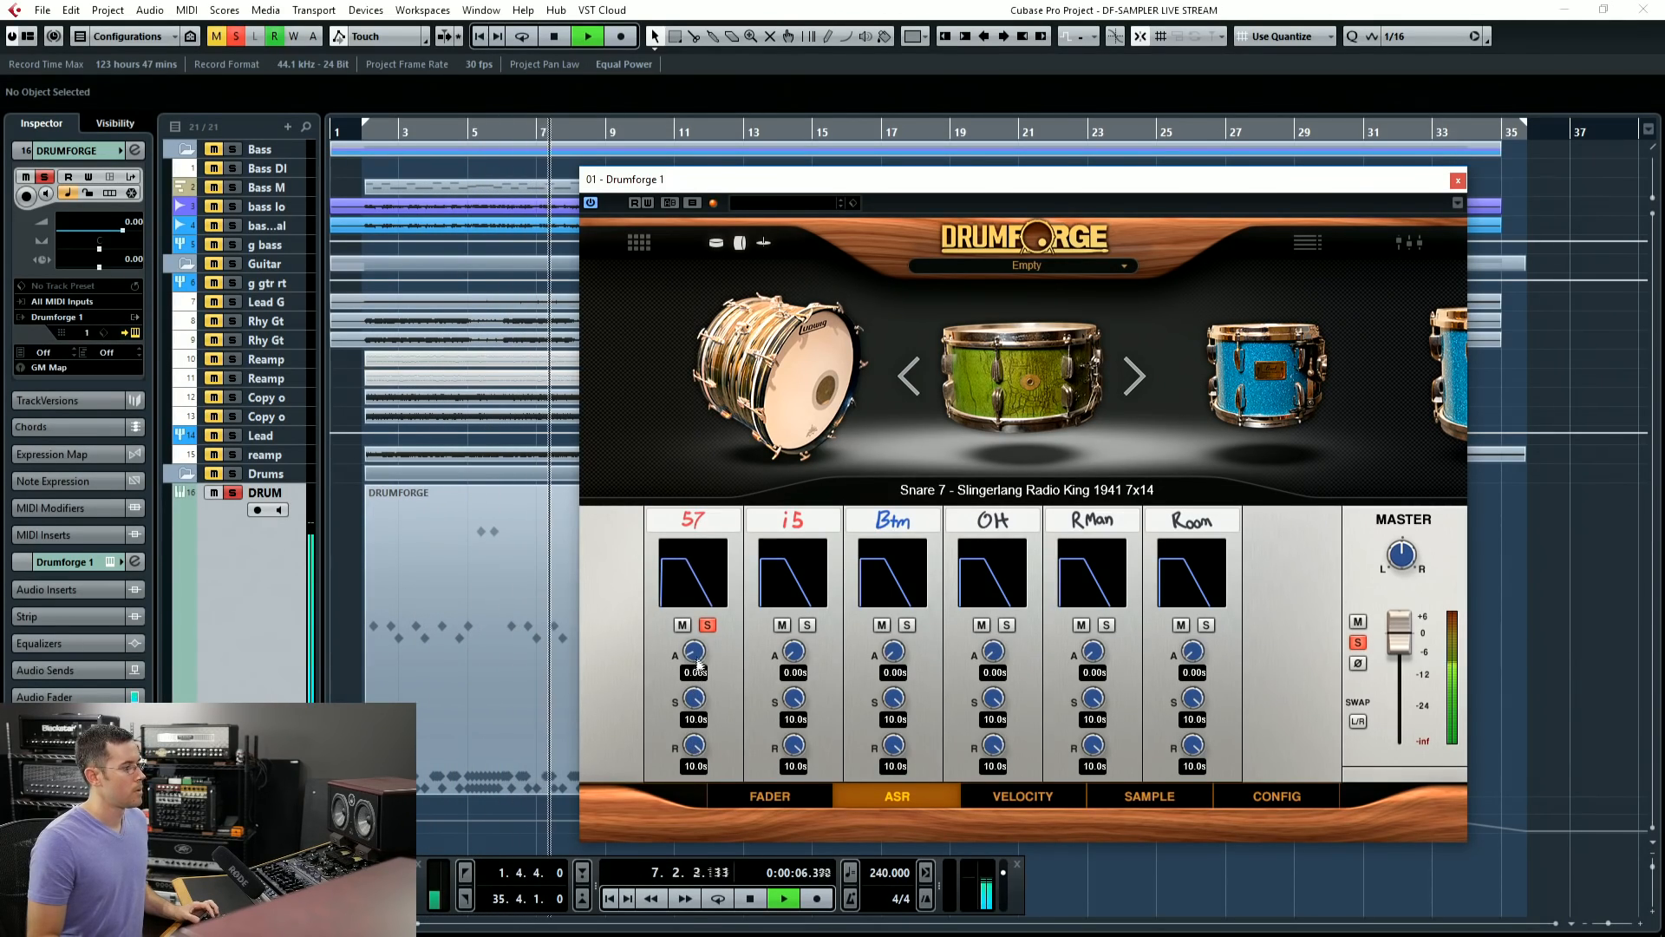
key("space")
left_click(707, 626)
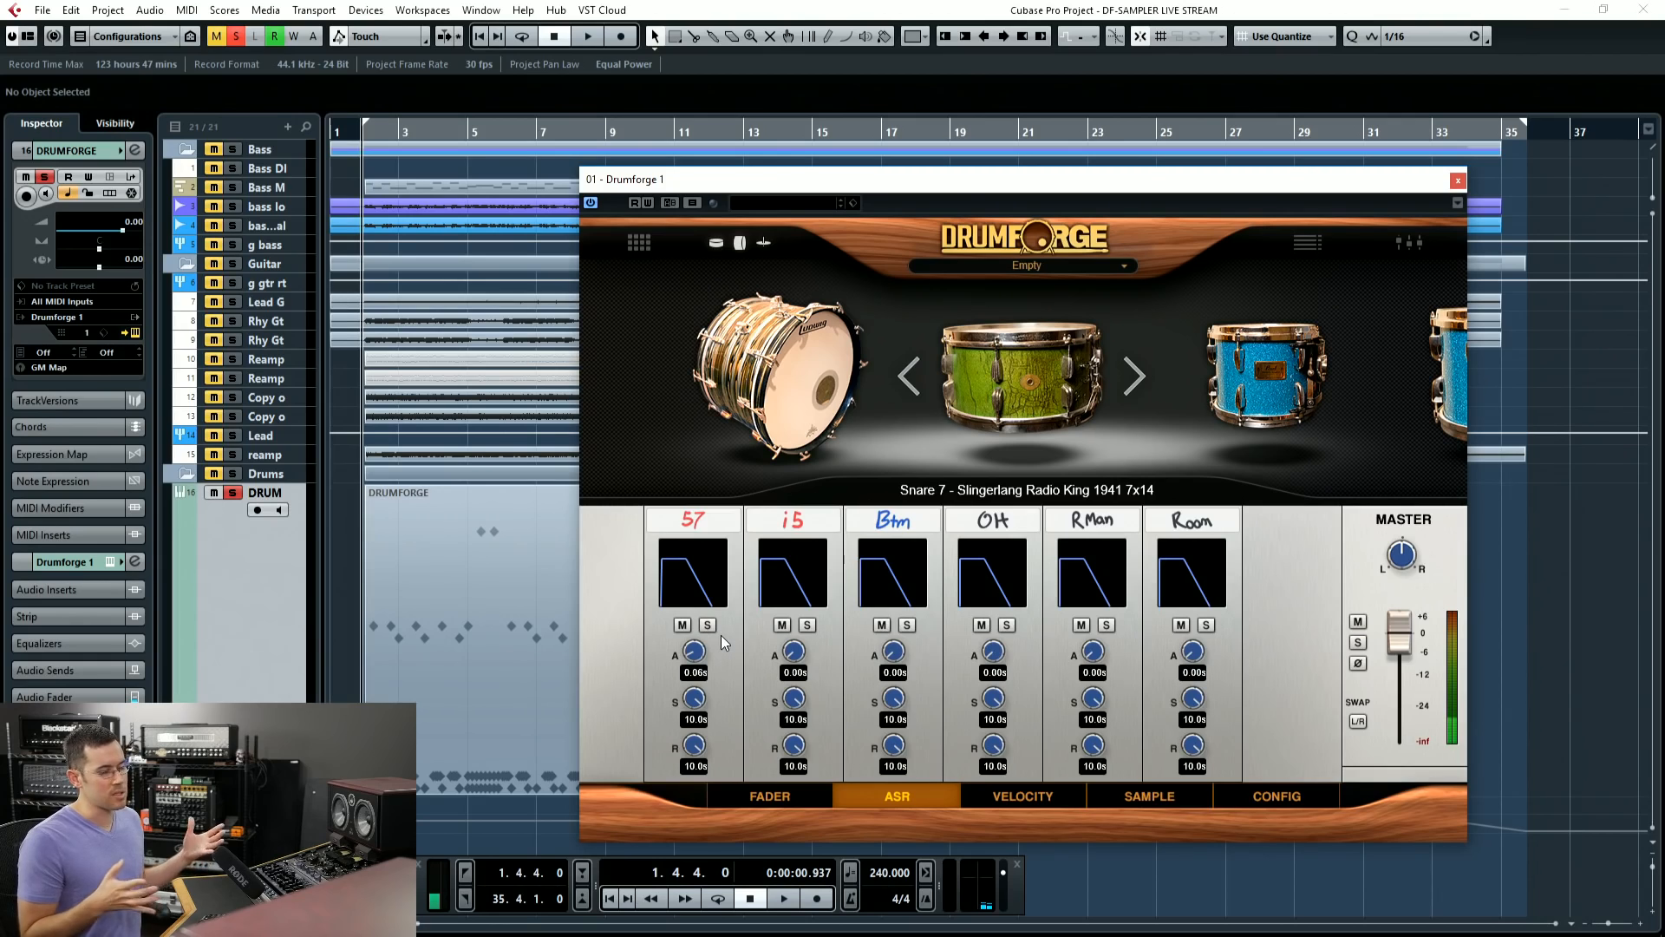
Step: Turn down the attack of Snare 7's 57 microphone and open the snare's velocity curve
left_click_drag(694, 652, 698, 729)
left_click(708, 625)
left_click(708, 625)
left_click(1040, 798)
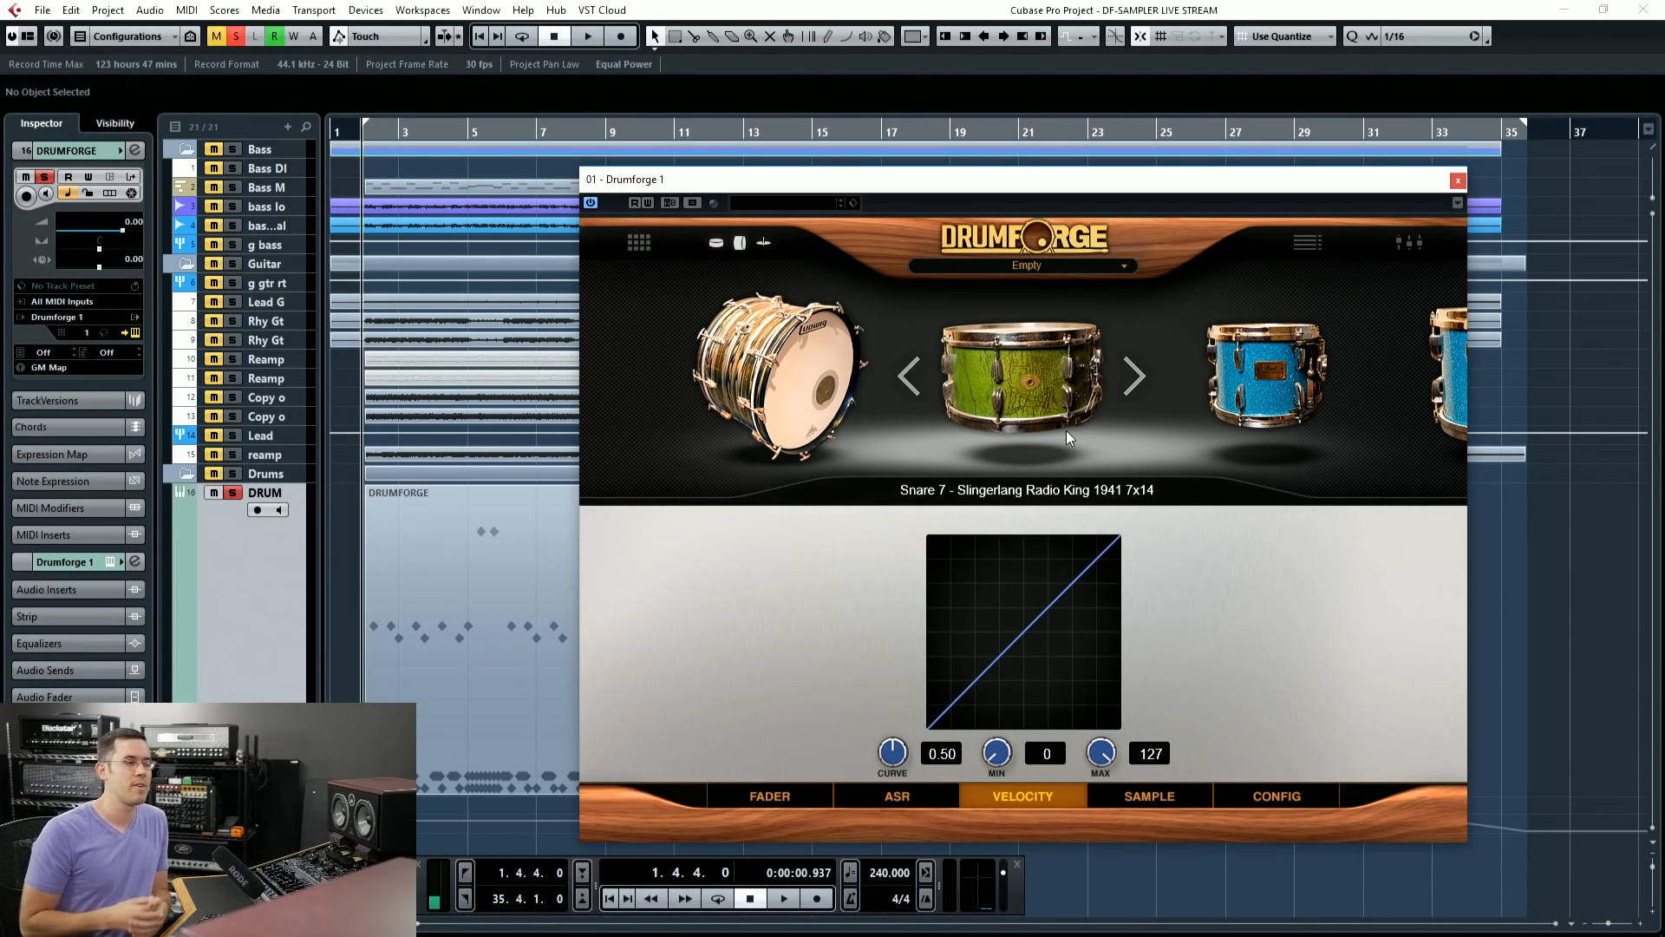
Step: Audition Snare 7 with the velocity curve at 0.00 and at 1.00, and reset the curve to 0.50
left_click_drag(895, 753, 892, 650)
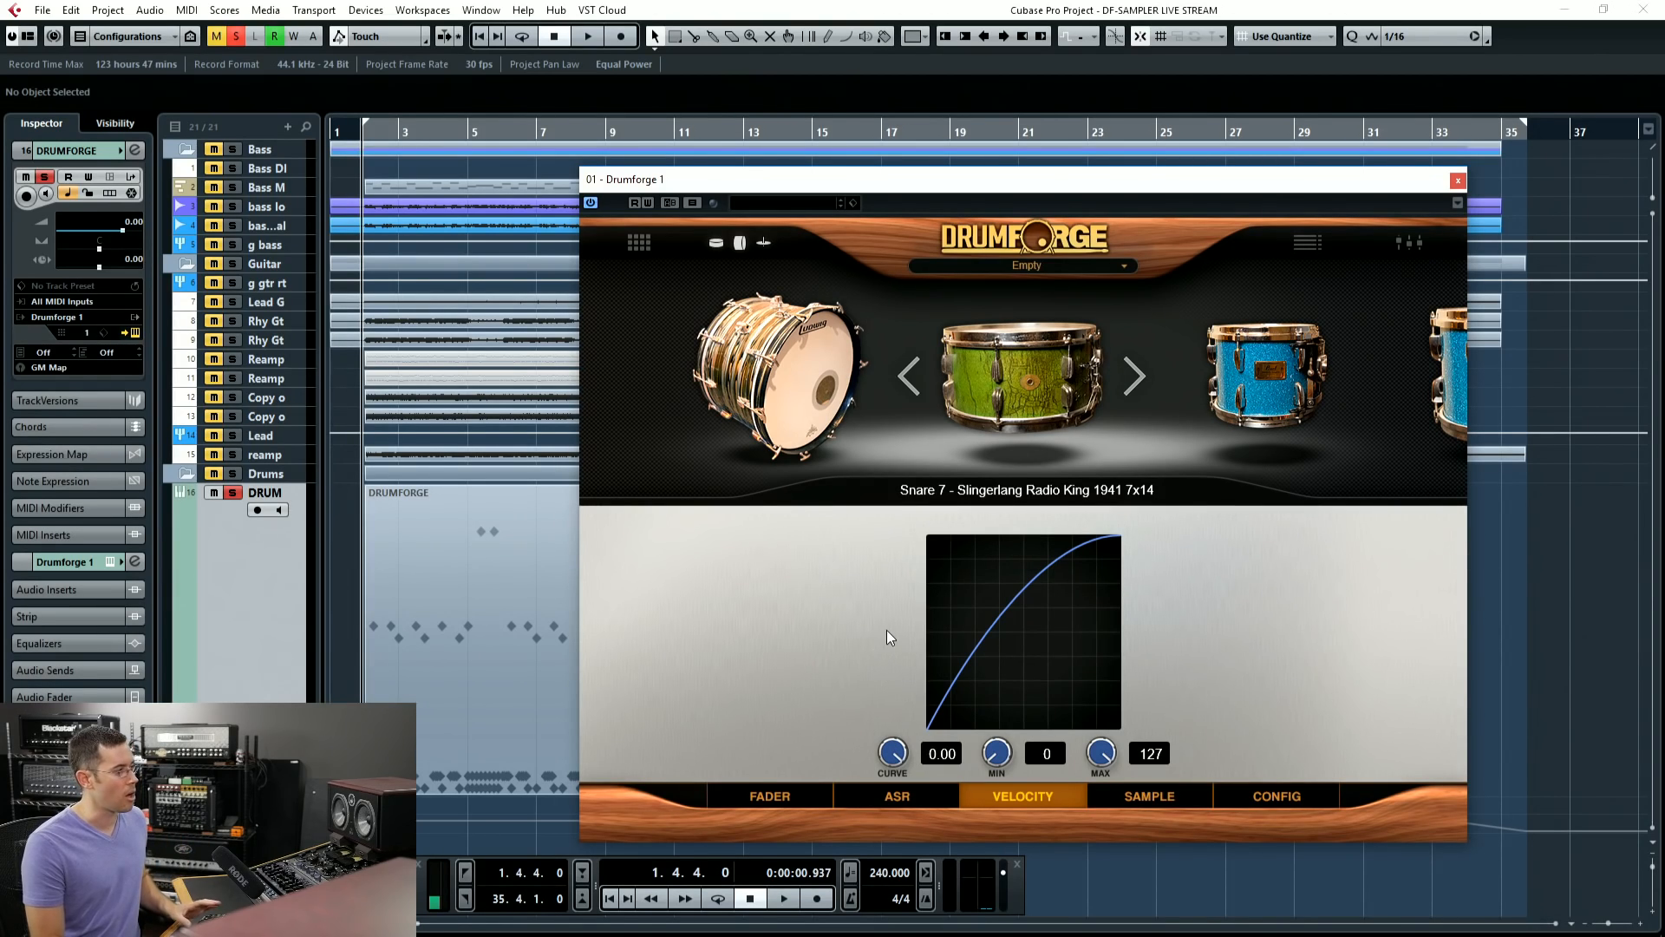
key("space")
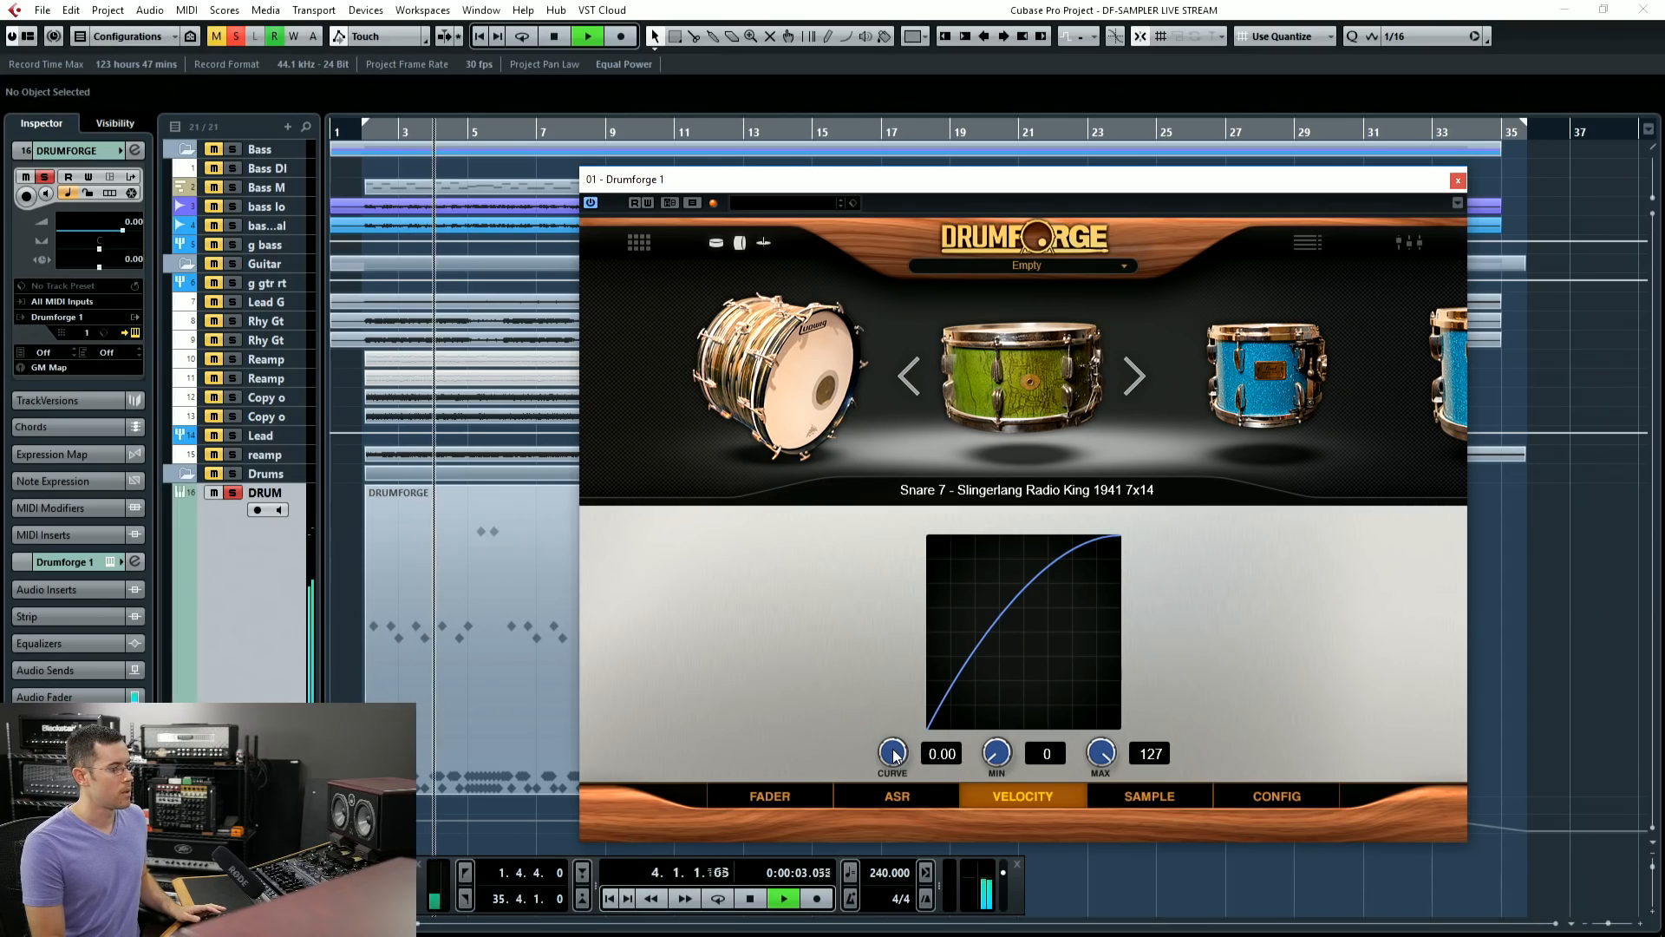
key("space")
left_click_drag(895, 755, 889, 841)
key("space")
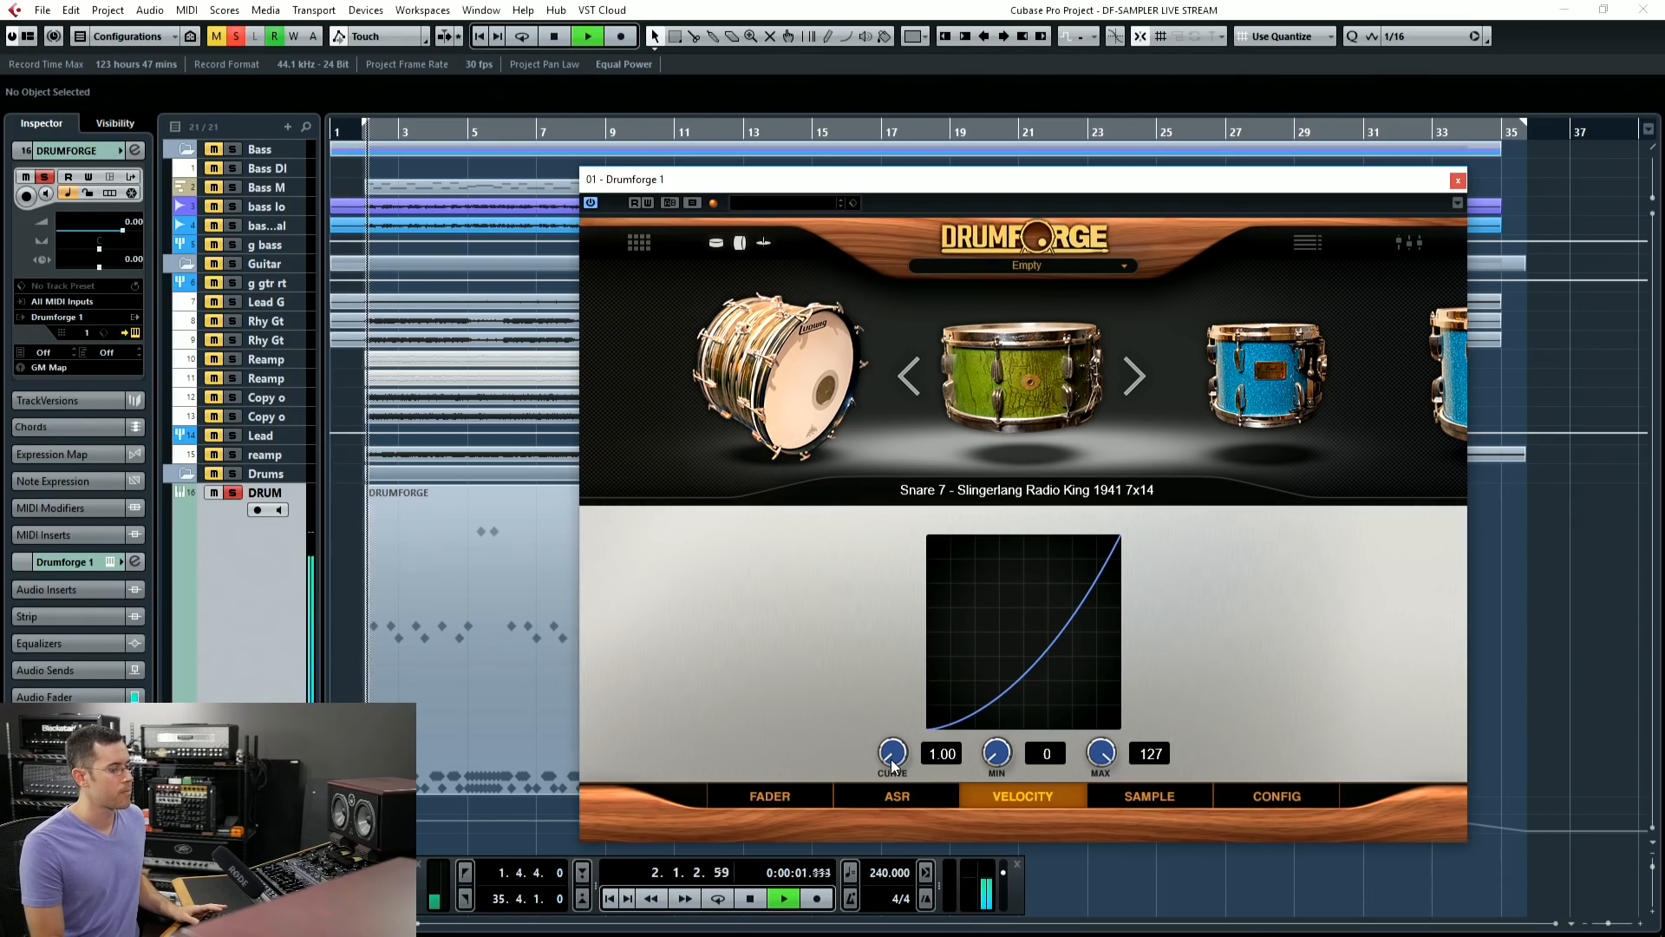
double_click(892, 753)
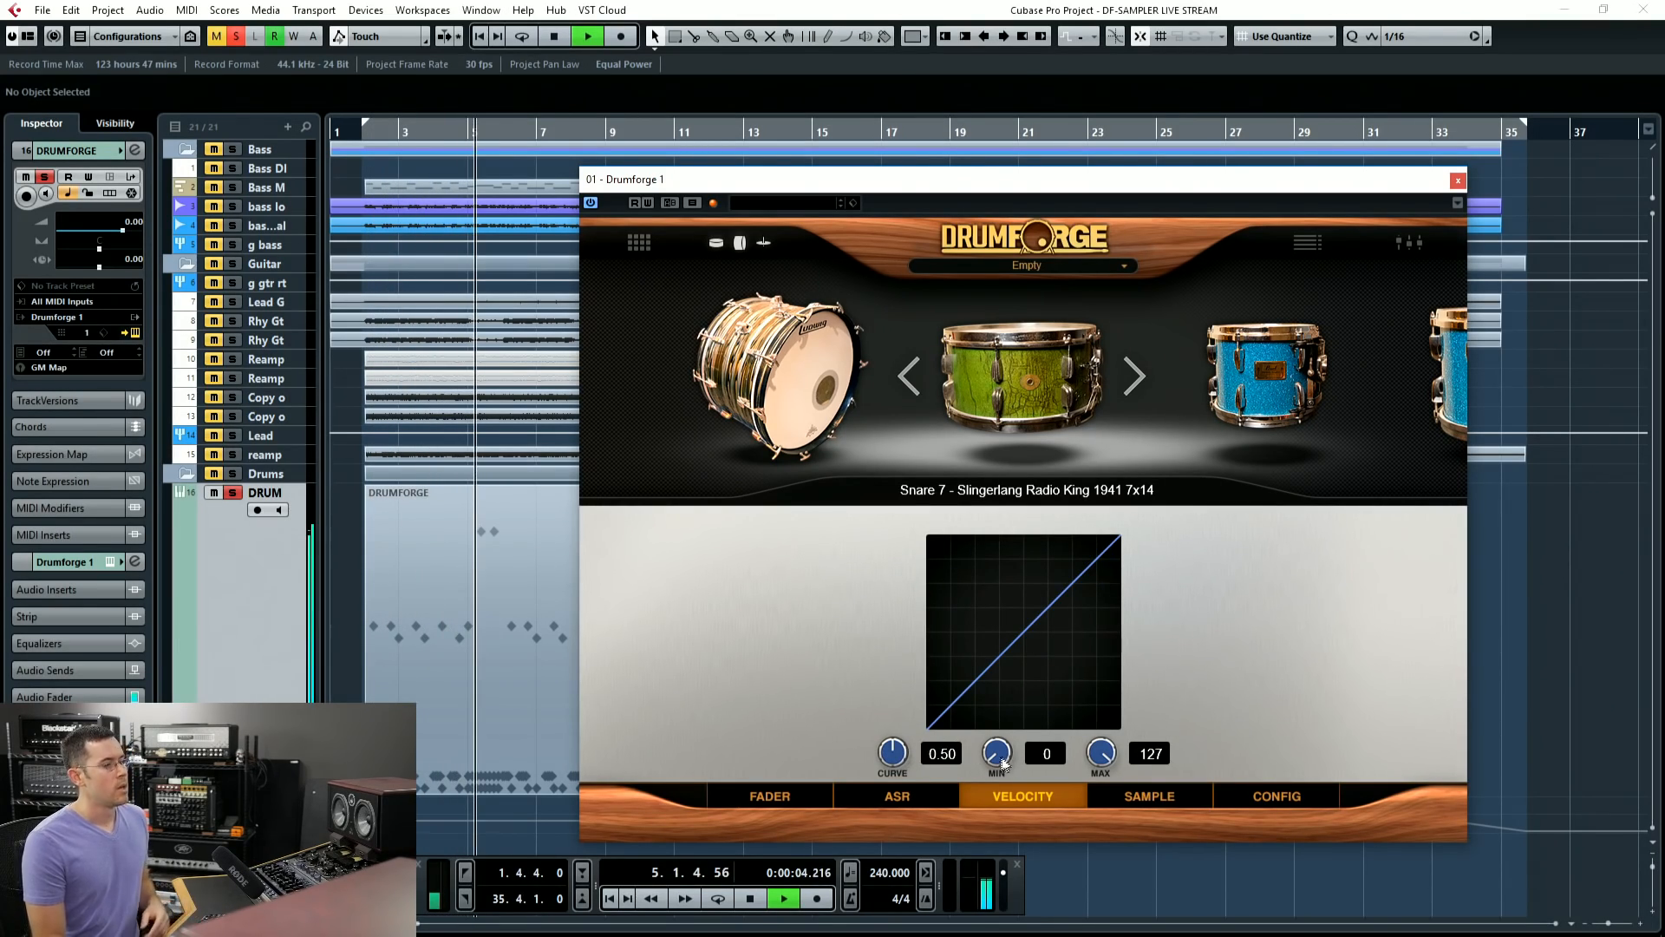
Step: Try Snare 7 with its minimum velocity set to 127, auditioning it during playback
key("space")
left_click_drag(999, 752, 1001, 621)
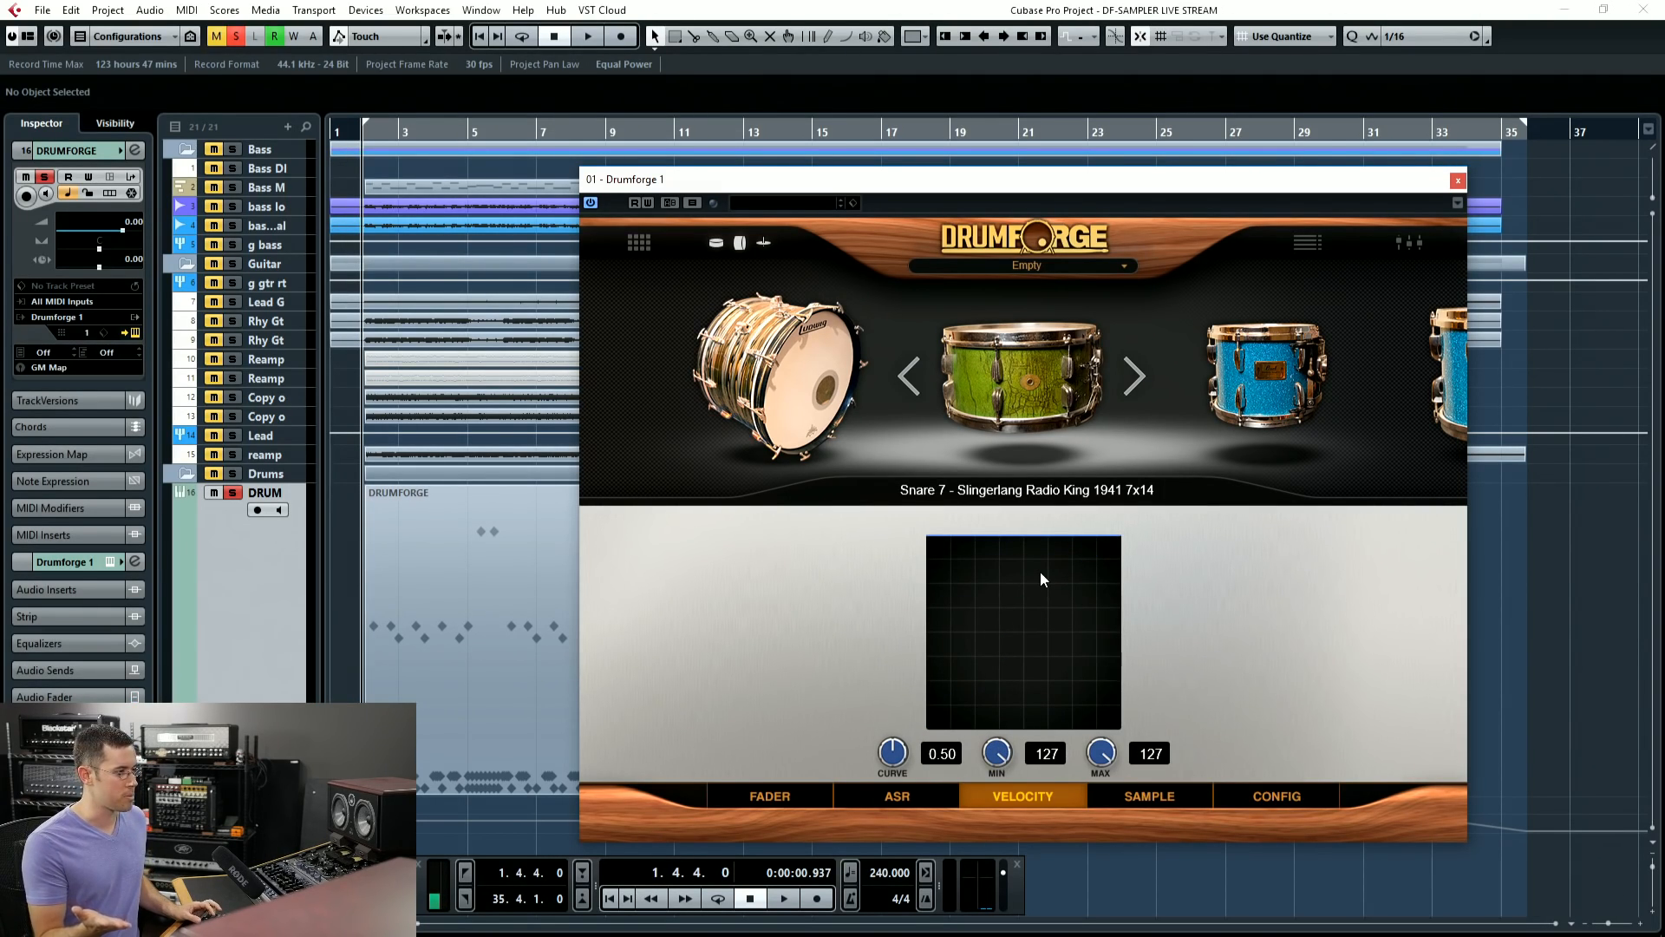
key("space")
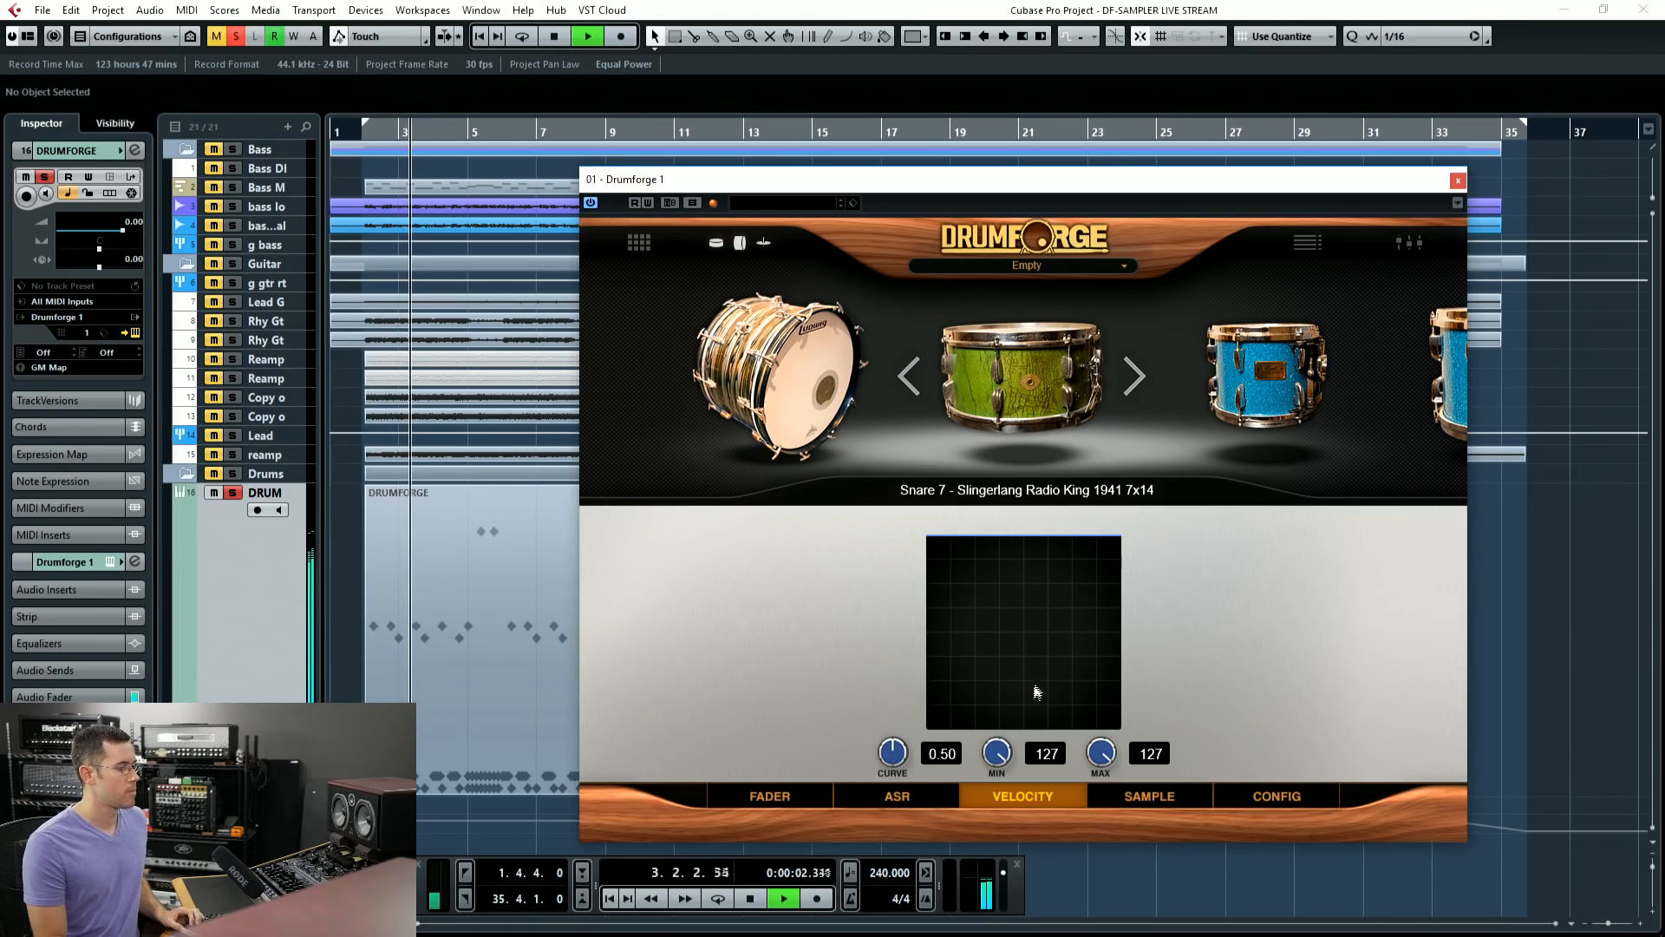
key("space")
Step: Audition Snare 7 with velocities limited to 45–62, and widen the range to a minimum of 0 and maximum of 125
left_click_drag(997, 753, 1006, 828)
left_click_drag(1114, 754, 1102, 789)
left_click_drag(1011, 762, 1013, 733)
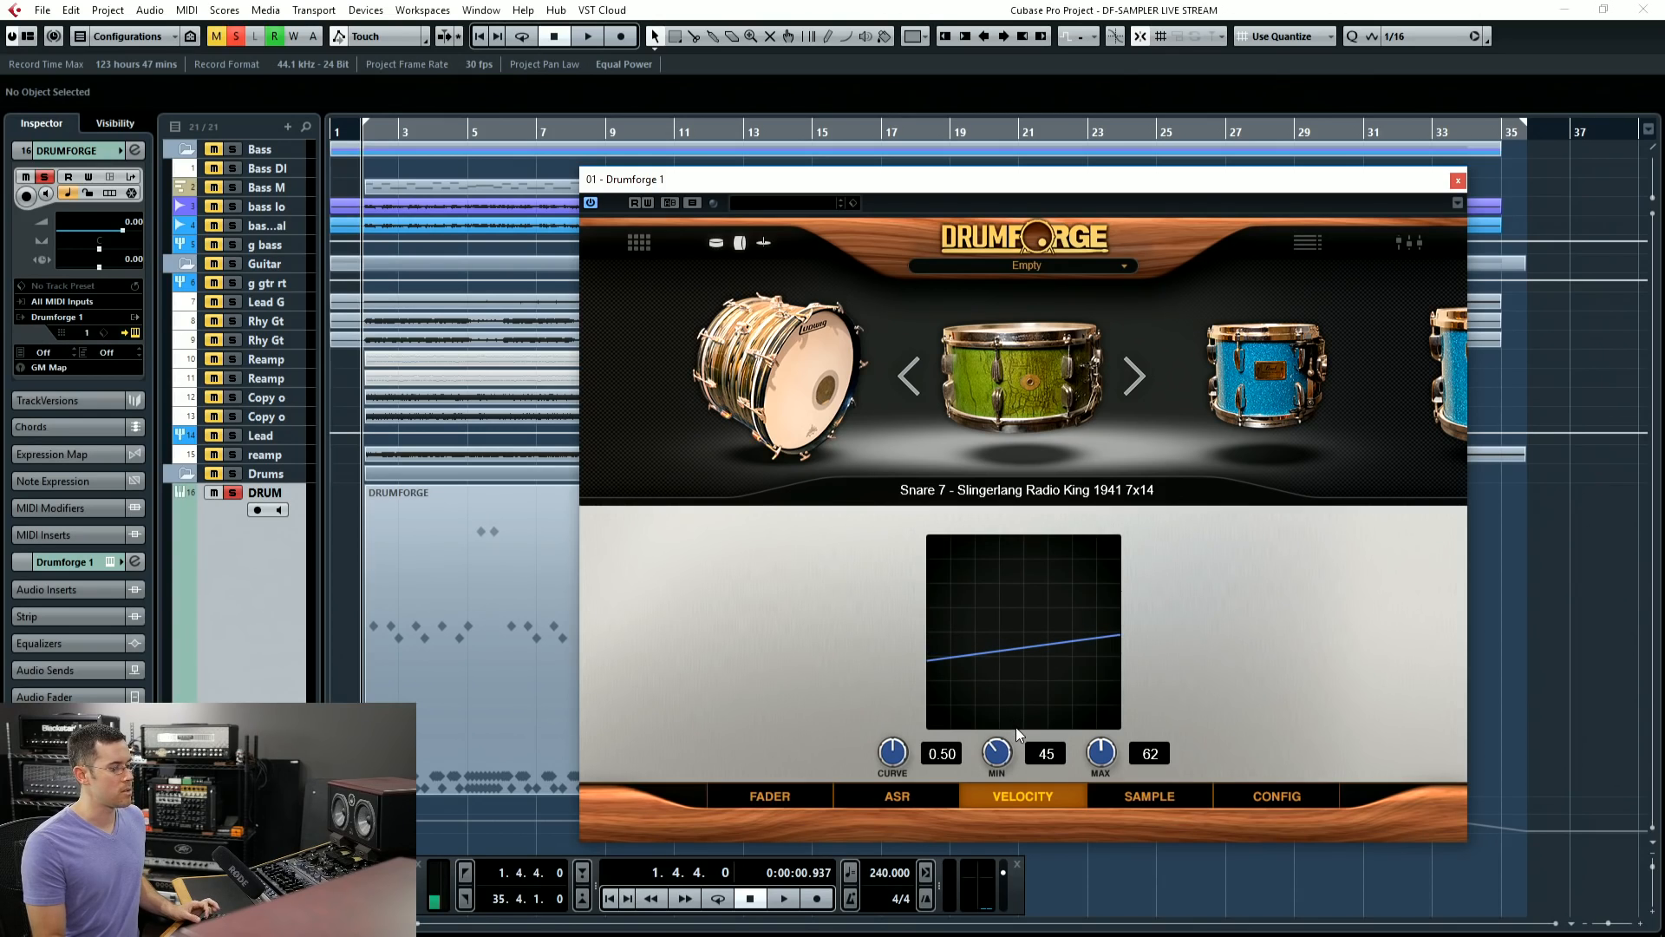
key("space")
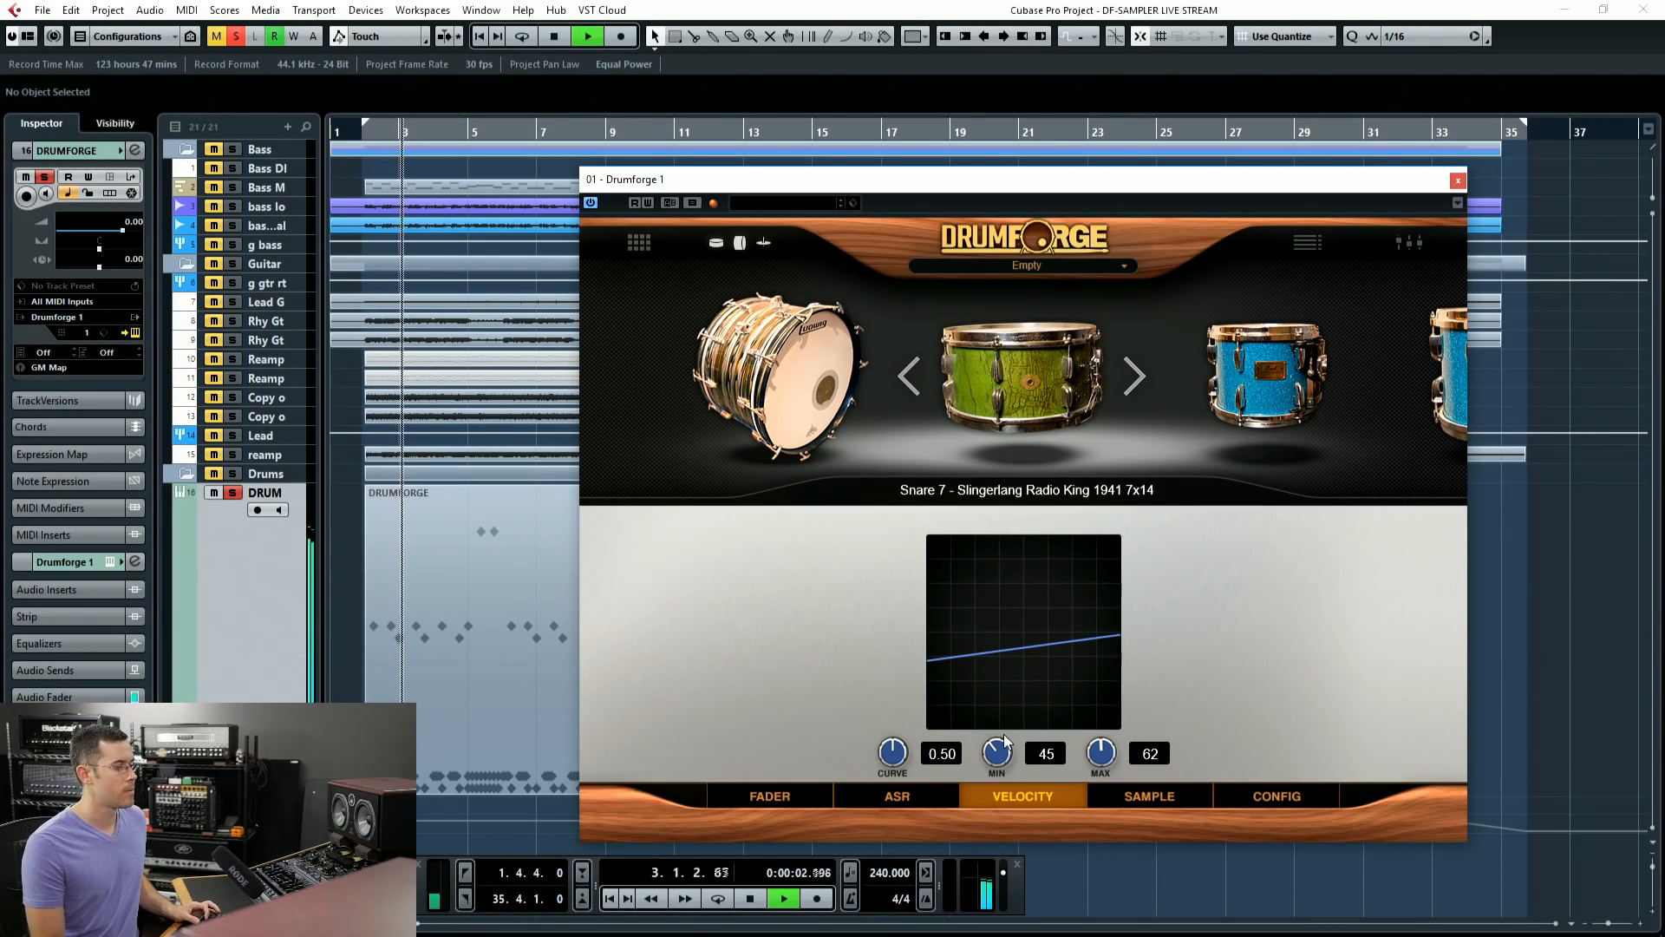
key("space")
left_click_drag(1005, 741, 997, 784)
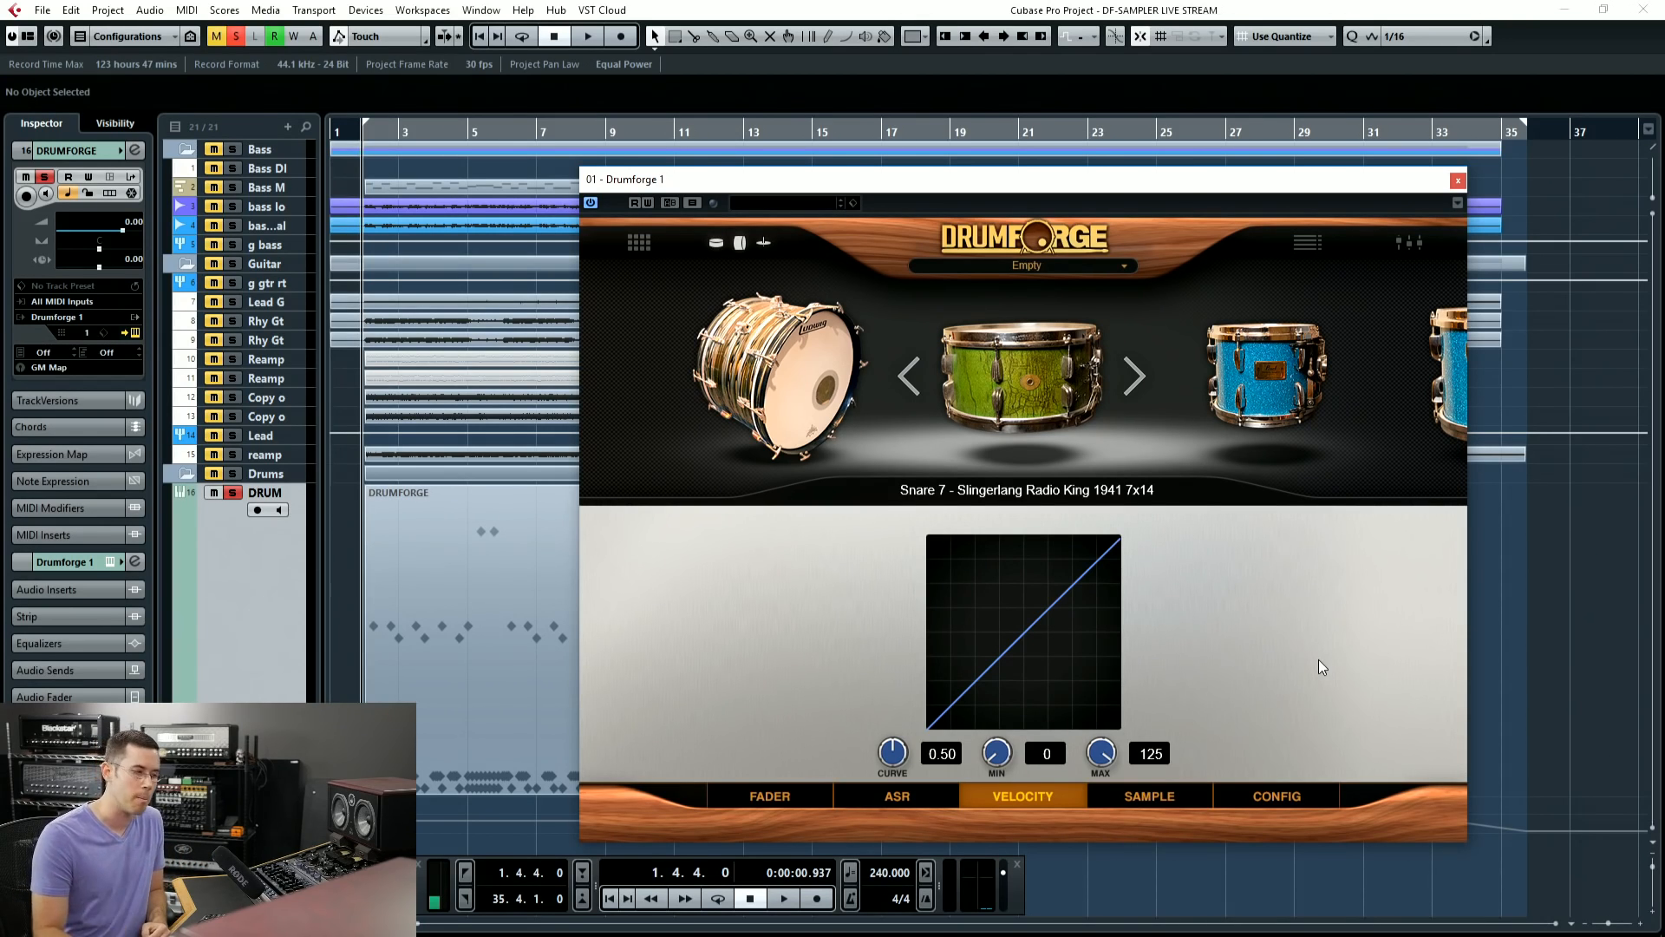
Step: Examine the articulations, velocity layers and samples of Snare 7 and Kick 3
left_click(1157, 792)
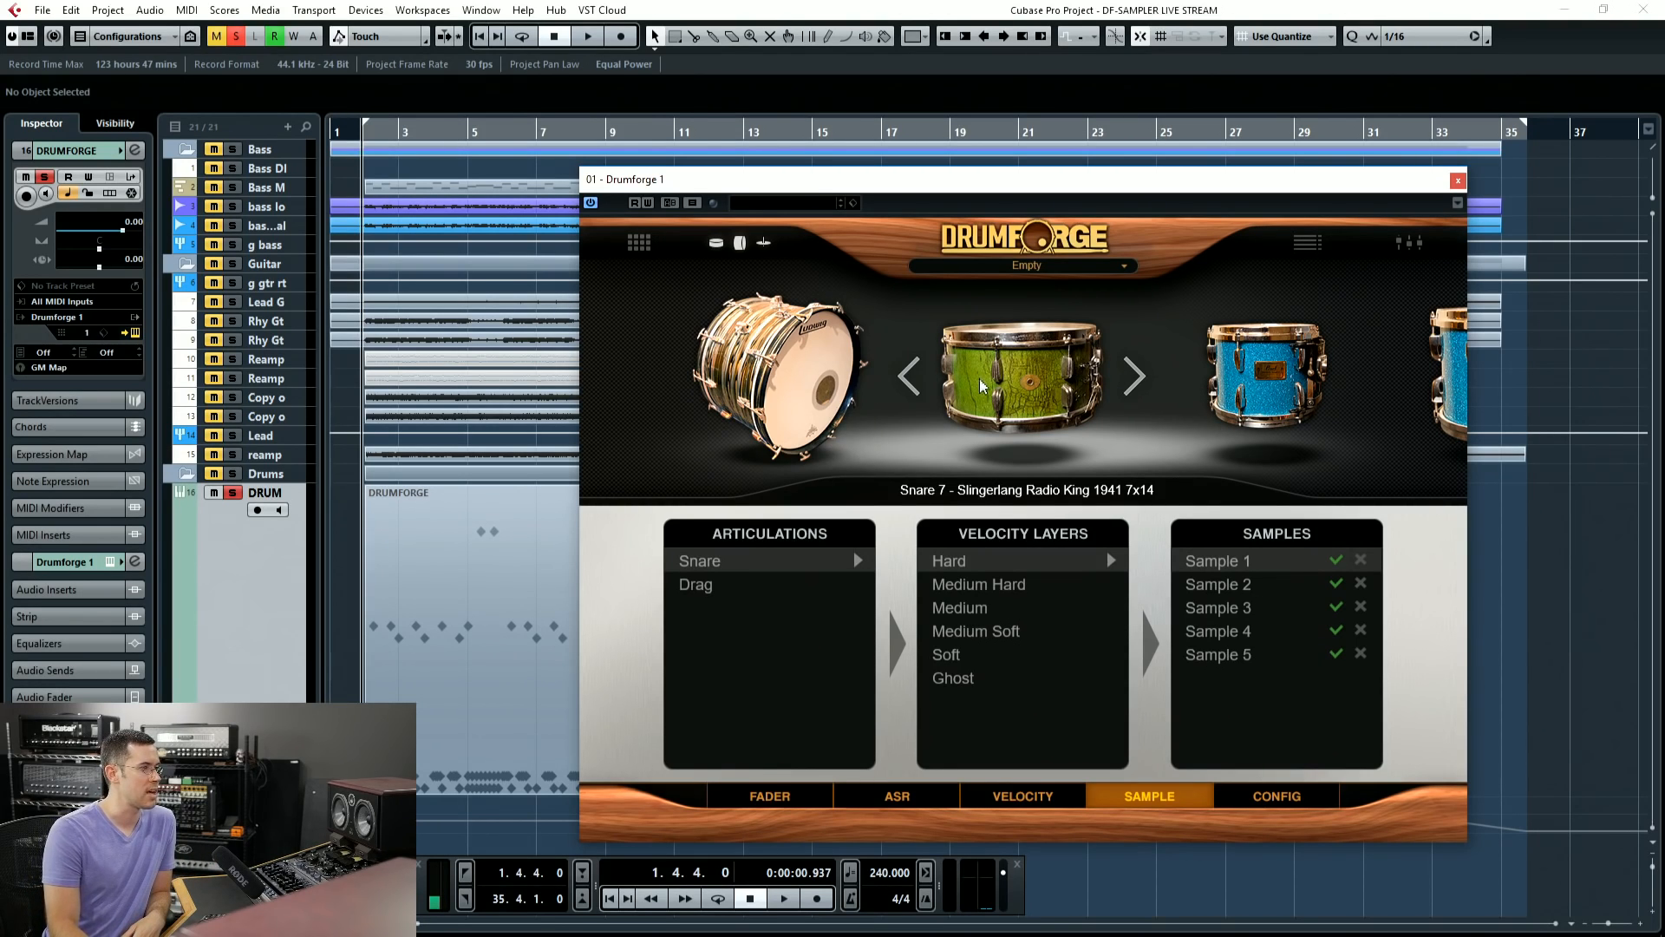
scroll(980, 386, "down", 1)
scroll(980, 386, "up", 2)
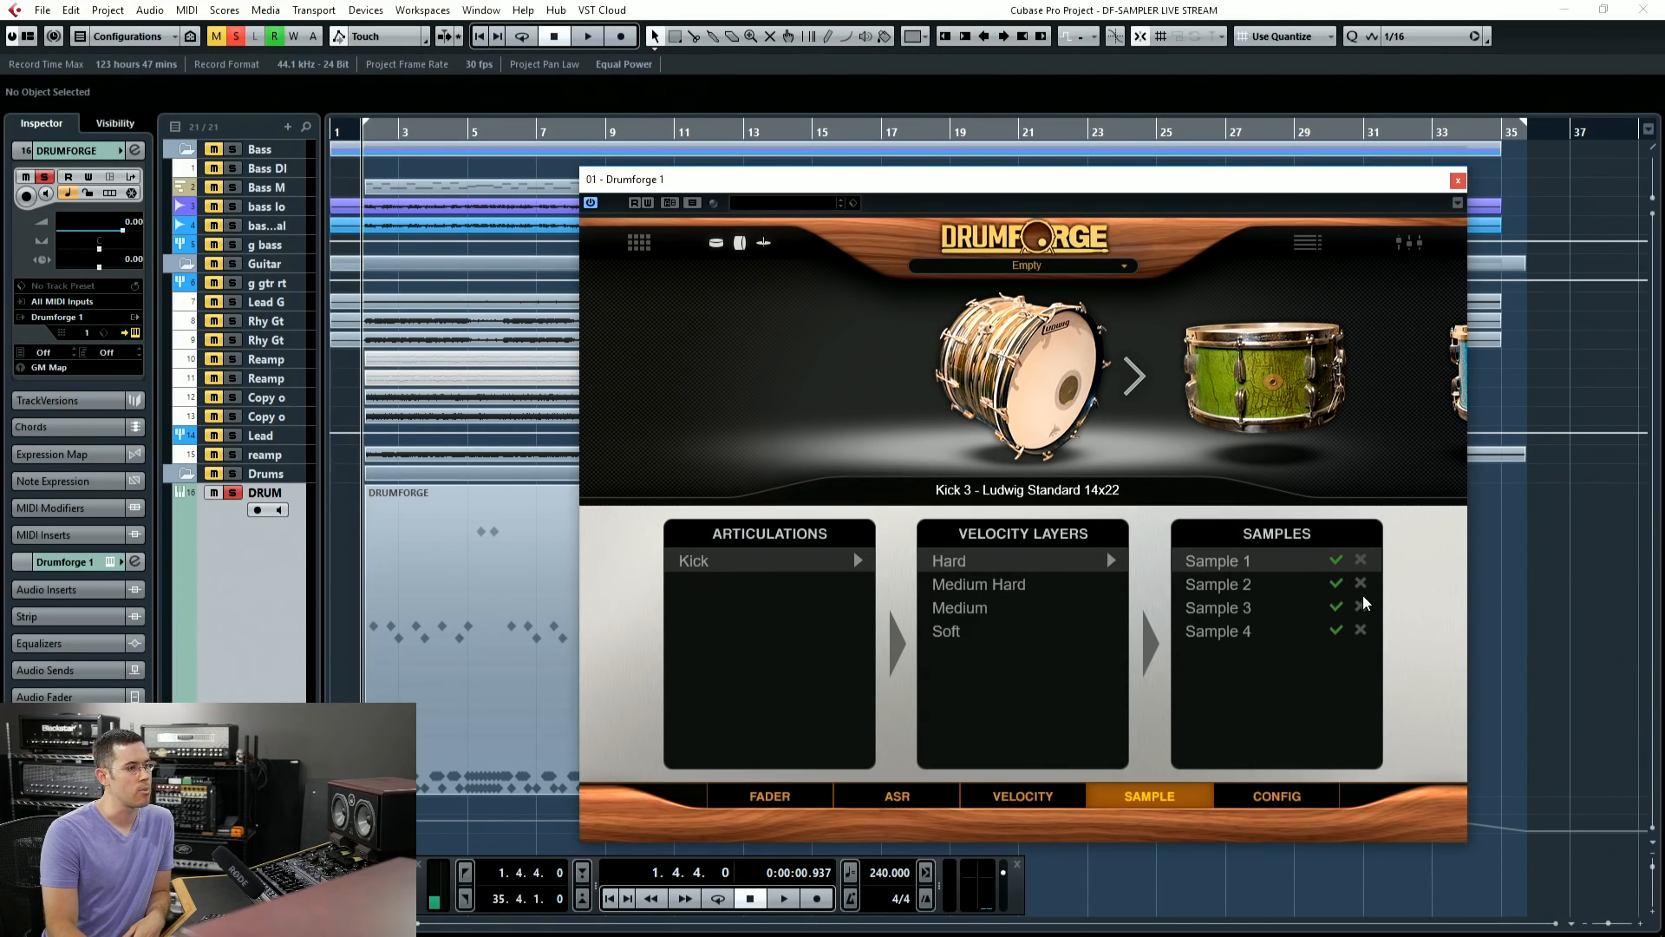
left_click(1224, 401)
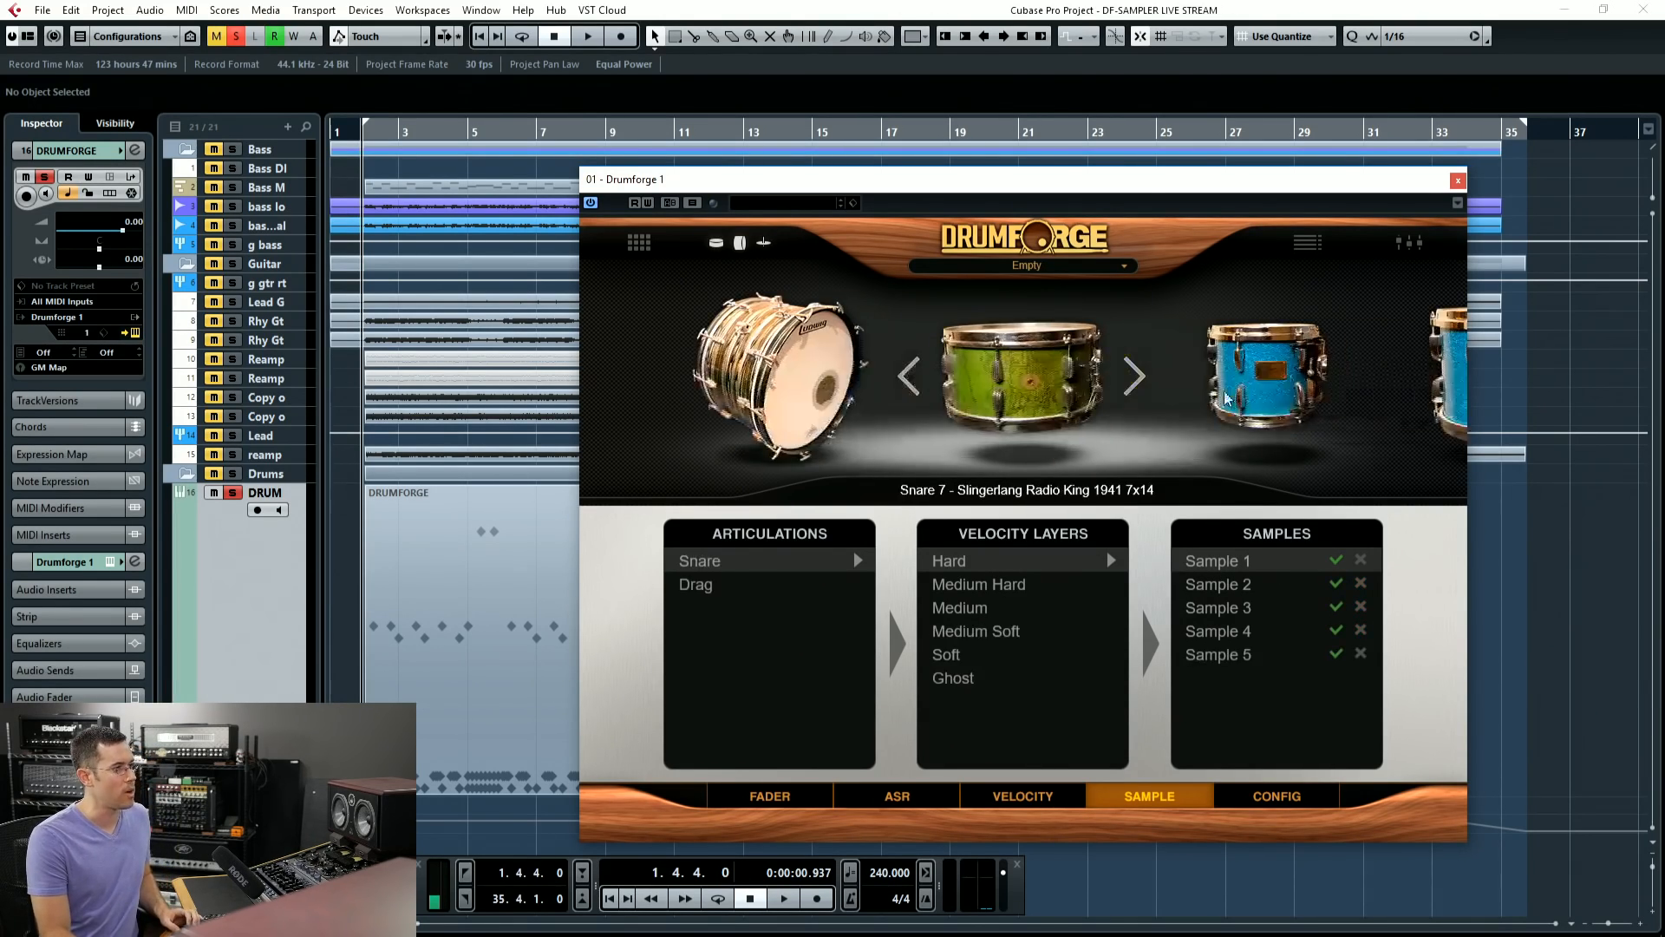
Step: Play Kick 3 with only Sample 1 of its Hard layer enabled, and re-enable Samples 2 to 4
key("space")
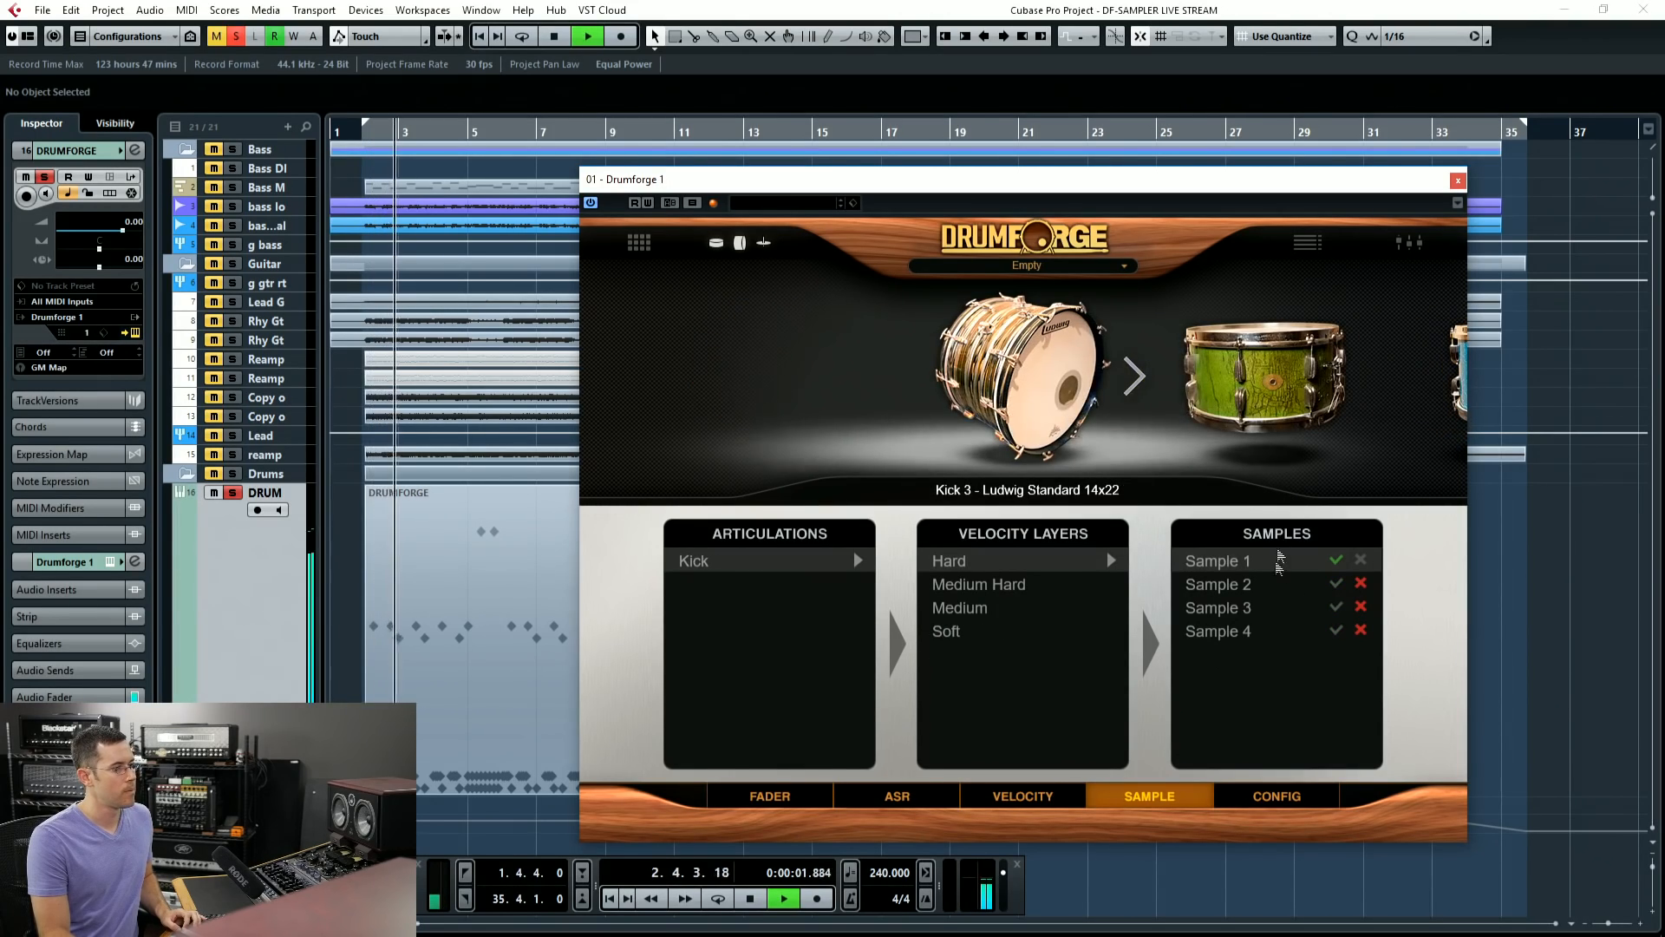
key("space")
left_click(1246, 591)
left_click(1249, 564)
left_click(1336, 607)
left_click(1336, 631)
Step: Audition Samples 4, 3, 2 and 1 of Kick 3's Hard velocity layer one by one
left_click(1240, 631)
left_click(1240, 608)
left_click(1242, 584)
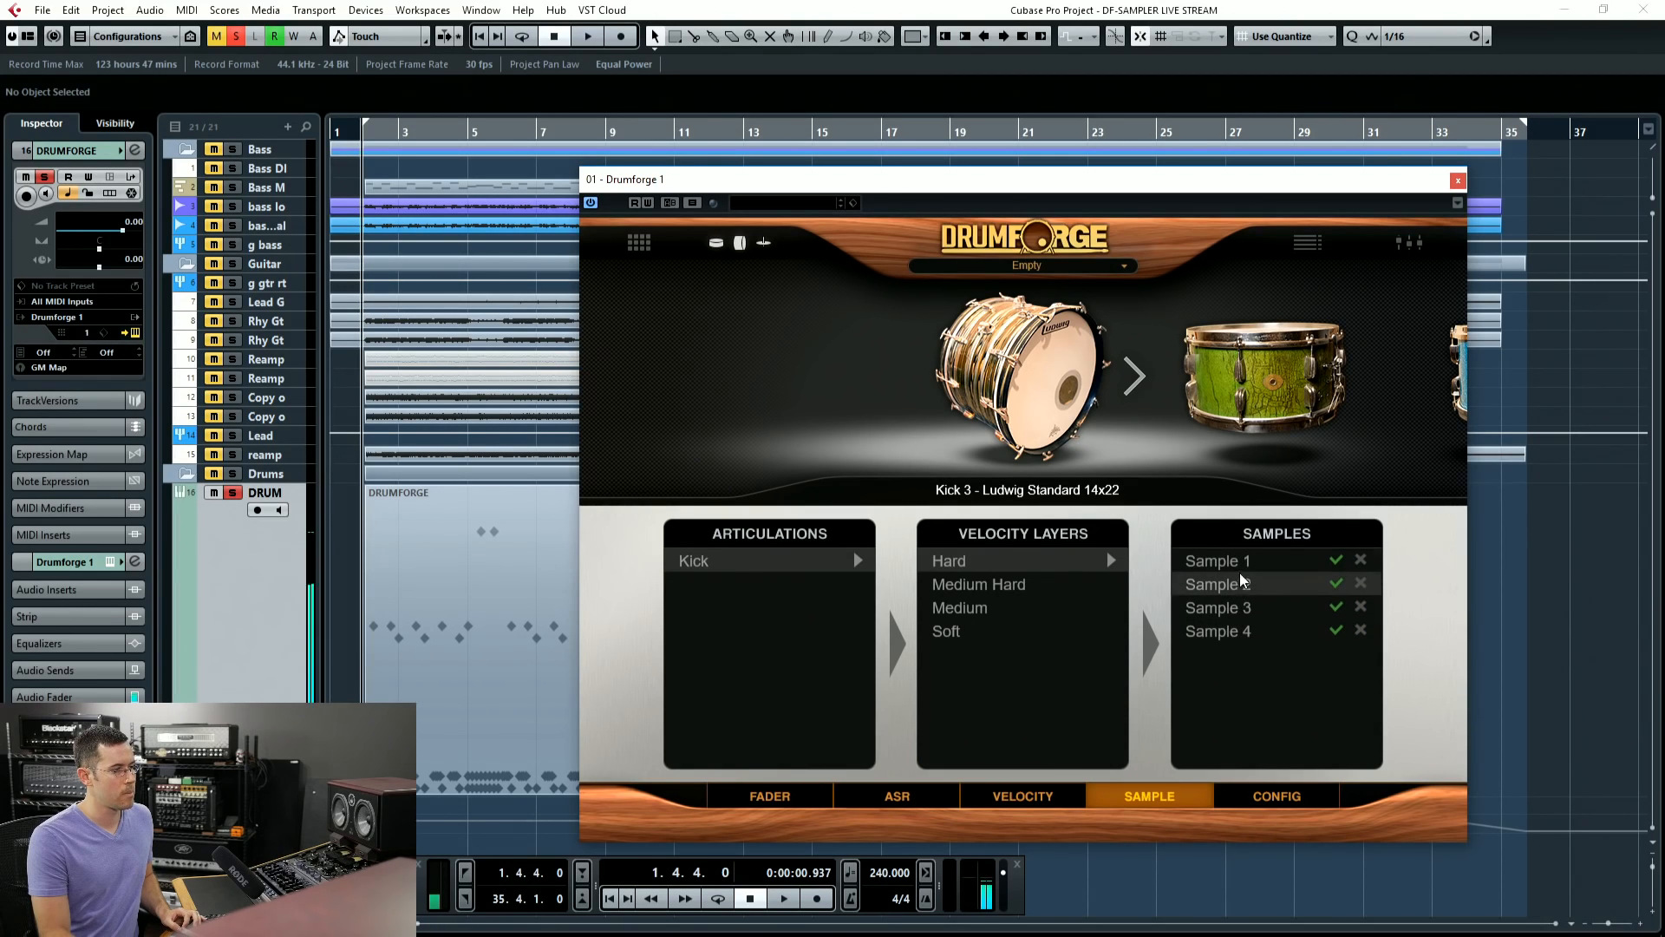
left_click(1242, 563)
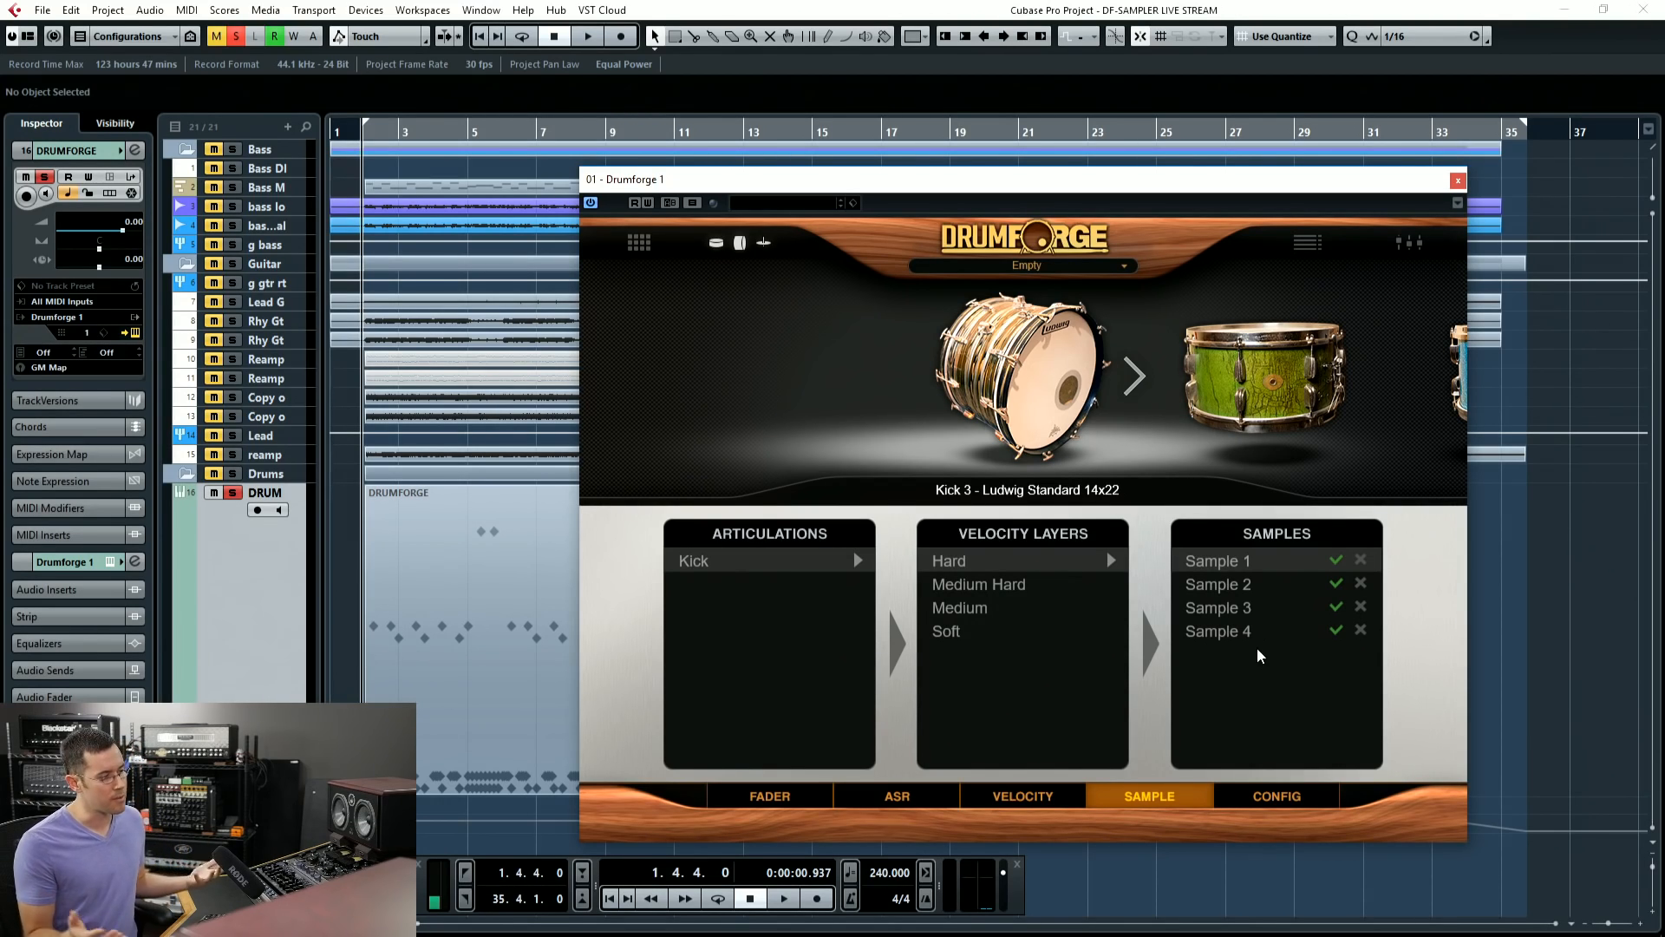
Step: Try Kick 3 with a coarse pitch of 12, reset the coarse pitch to 0, and lower the fine pitch slightly
left_click(1267, 811)
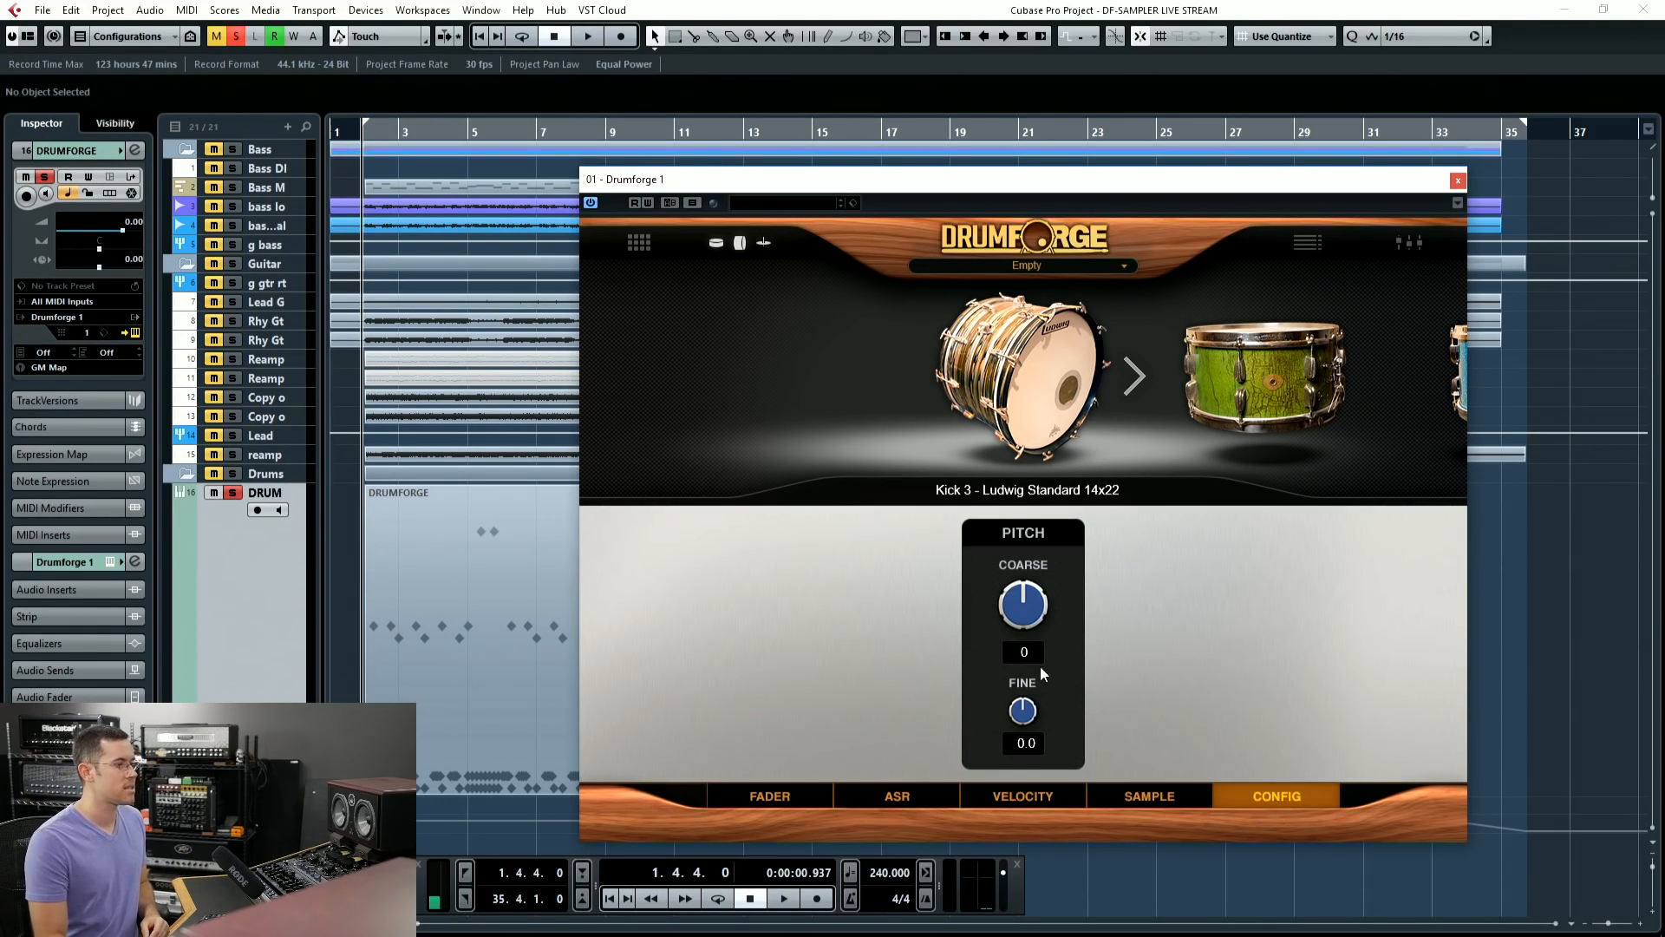
left_click_drag(1041, 602, 1015, 466)
double_click(1030, 613)
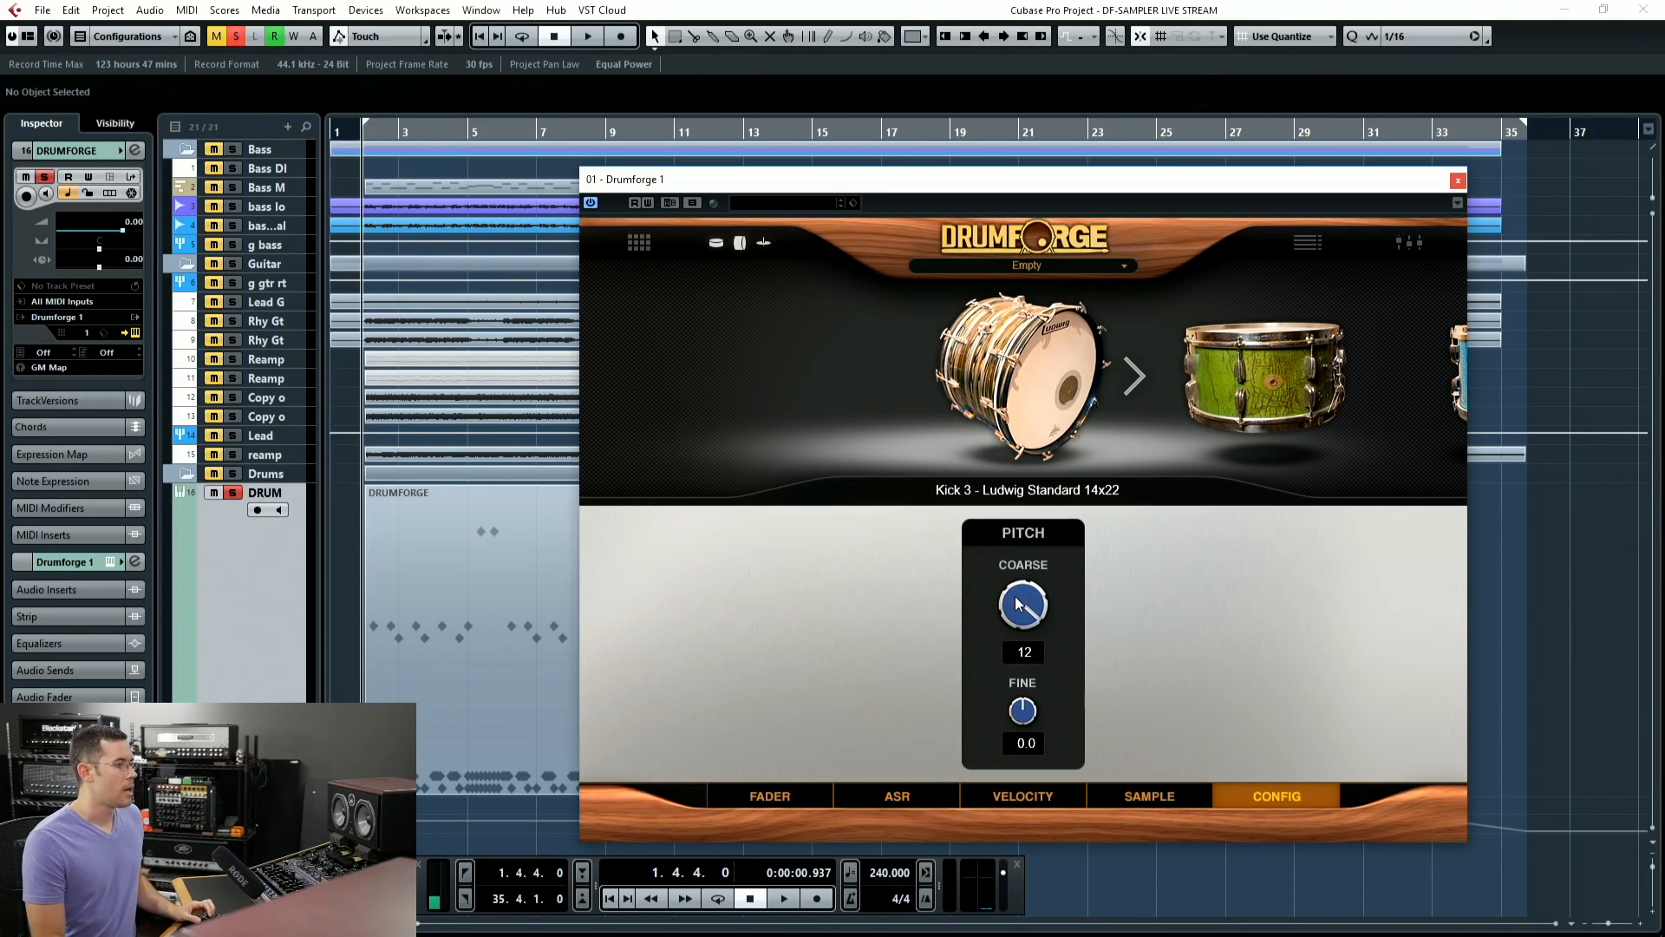
key("space")
left_click_drag(1019, 608, 1025, 558)
key("space")
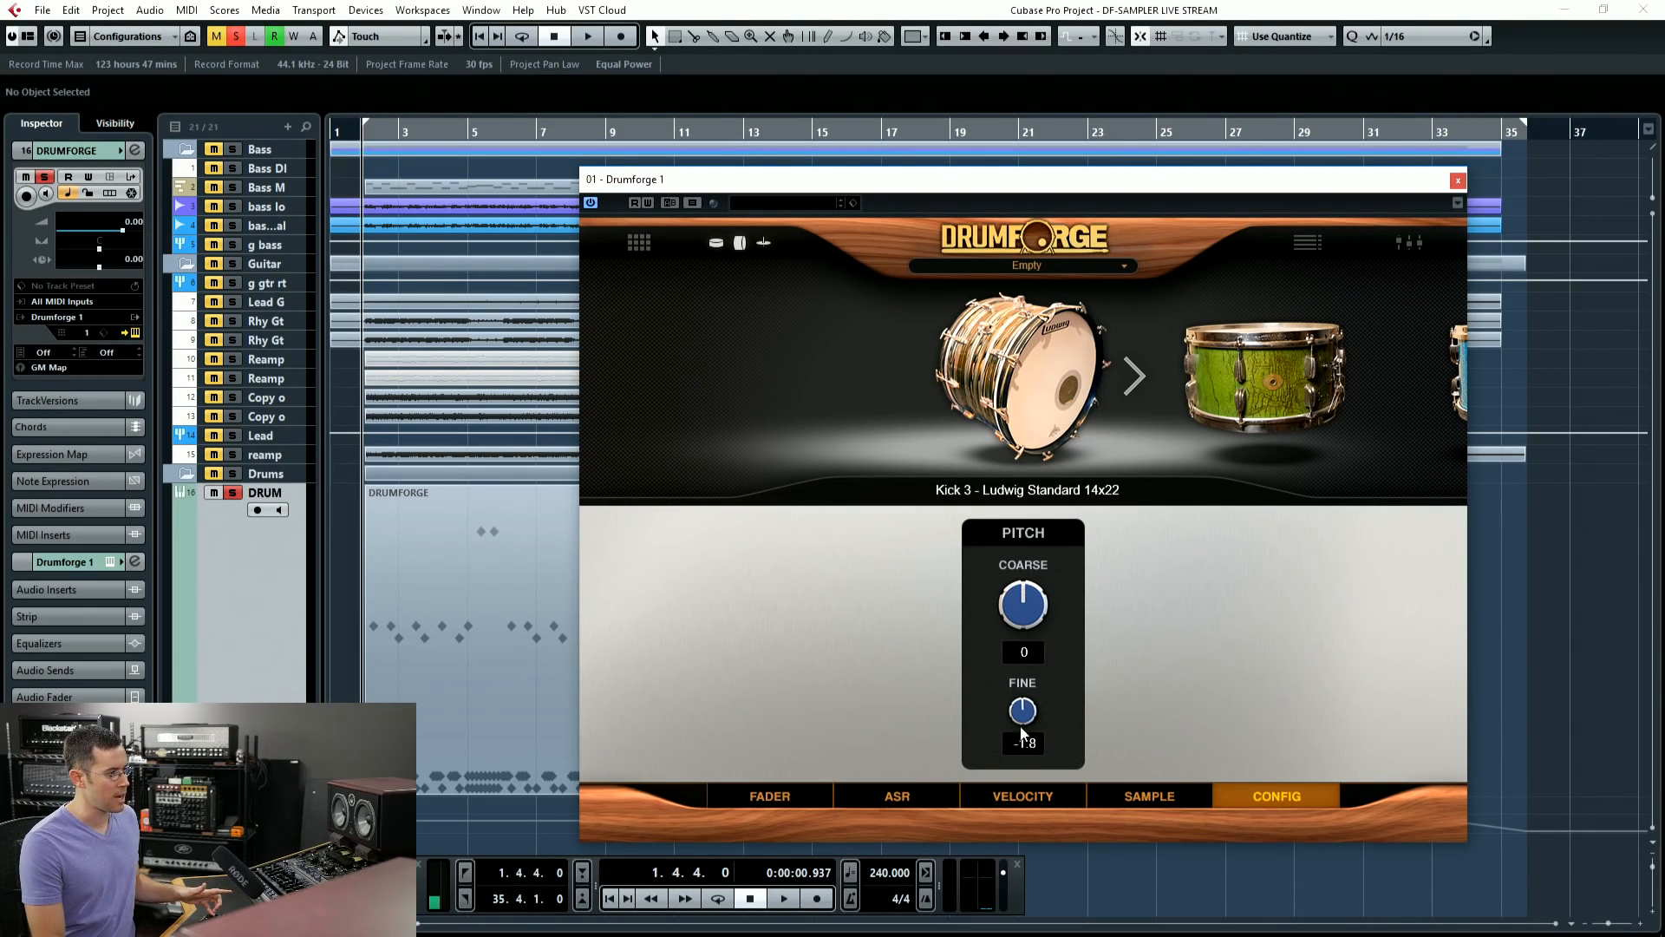
Step: Set the fader of Kick 3's D6 microphone to 1.5 with its pan centred, and open the instrument mapping page
left_click(754, 796)
mouse_move(690, 633)
left_mouse_down()
mouse_move(694, 697)
mouse_move(725, 653)
mouse_move(702, 626)
left_mouse_up()
left_click_drag(699, 568, 710, 574)
double_click(695, 559)
left_click(1398, 635)
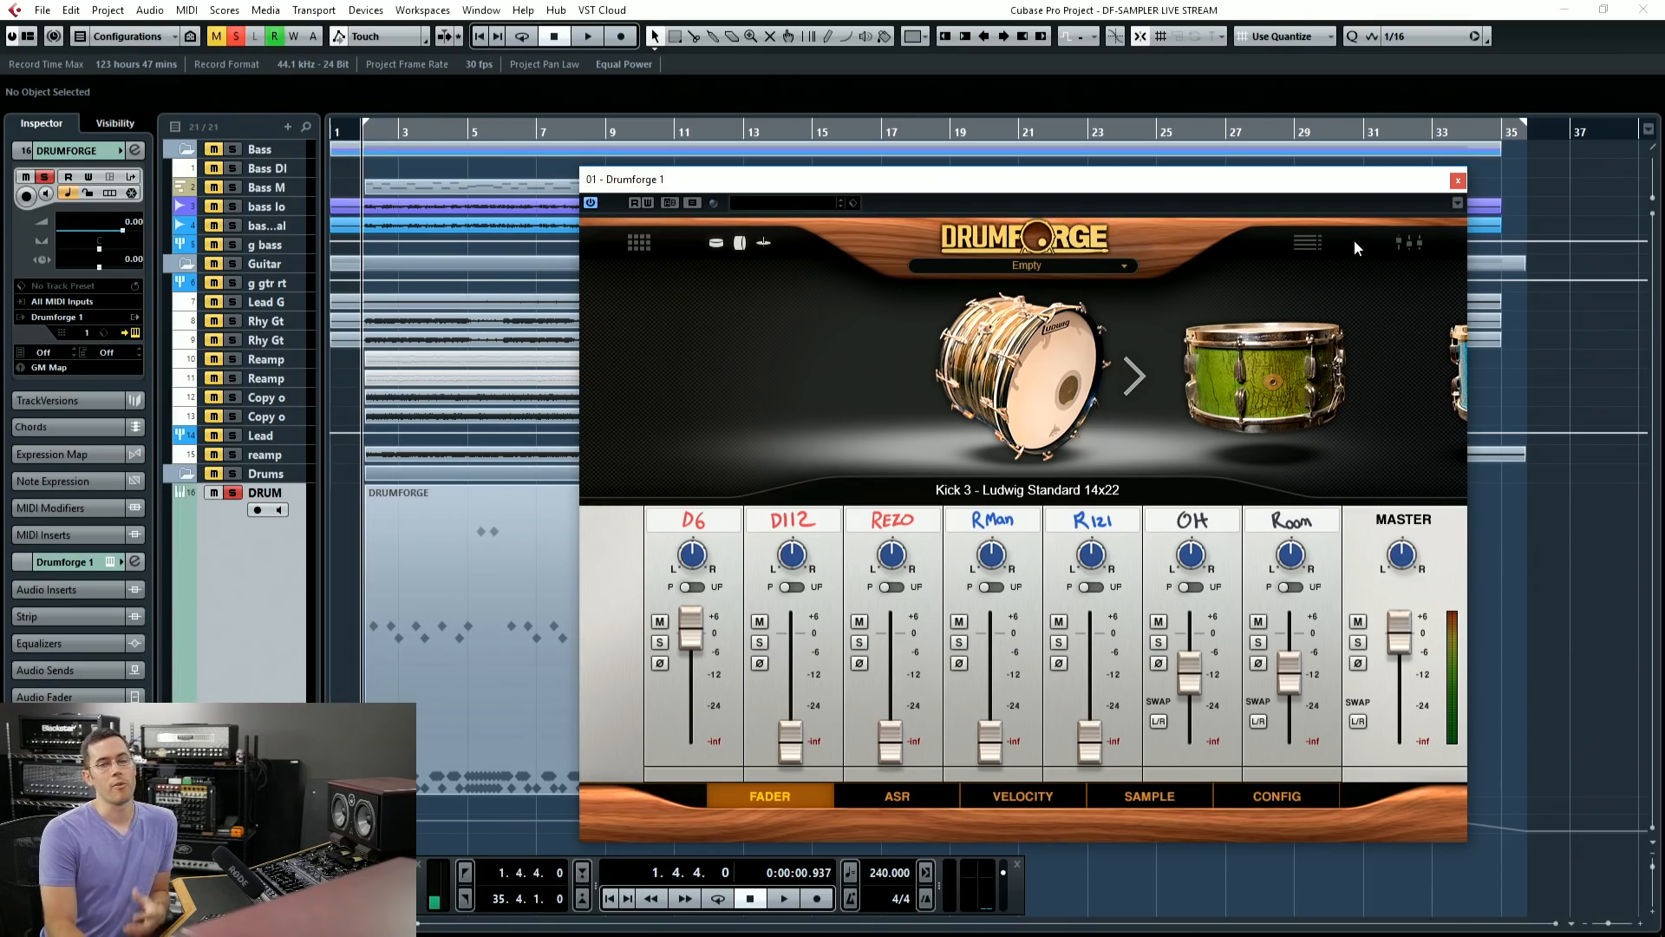
left_click(1318, 236)
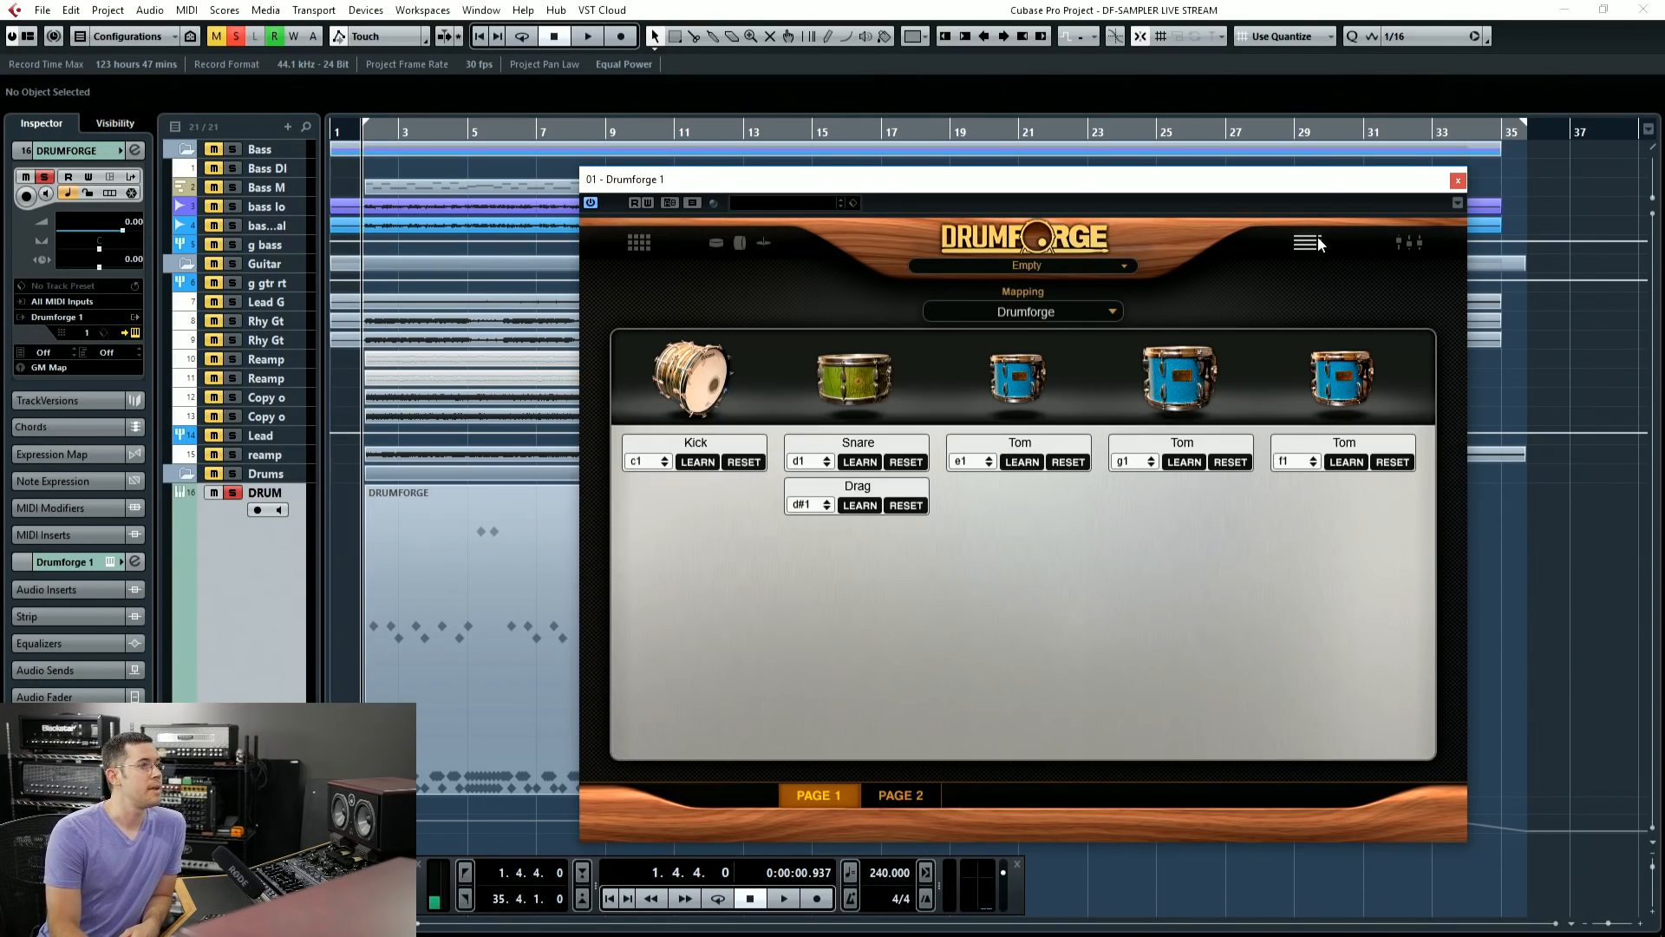
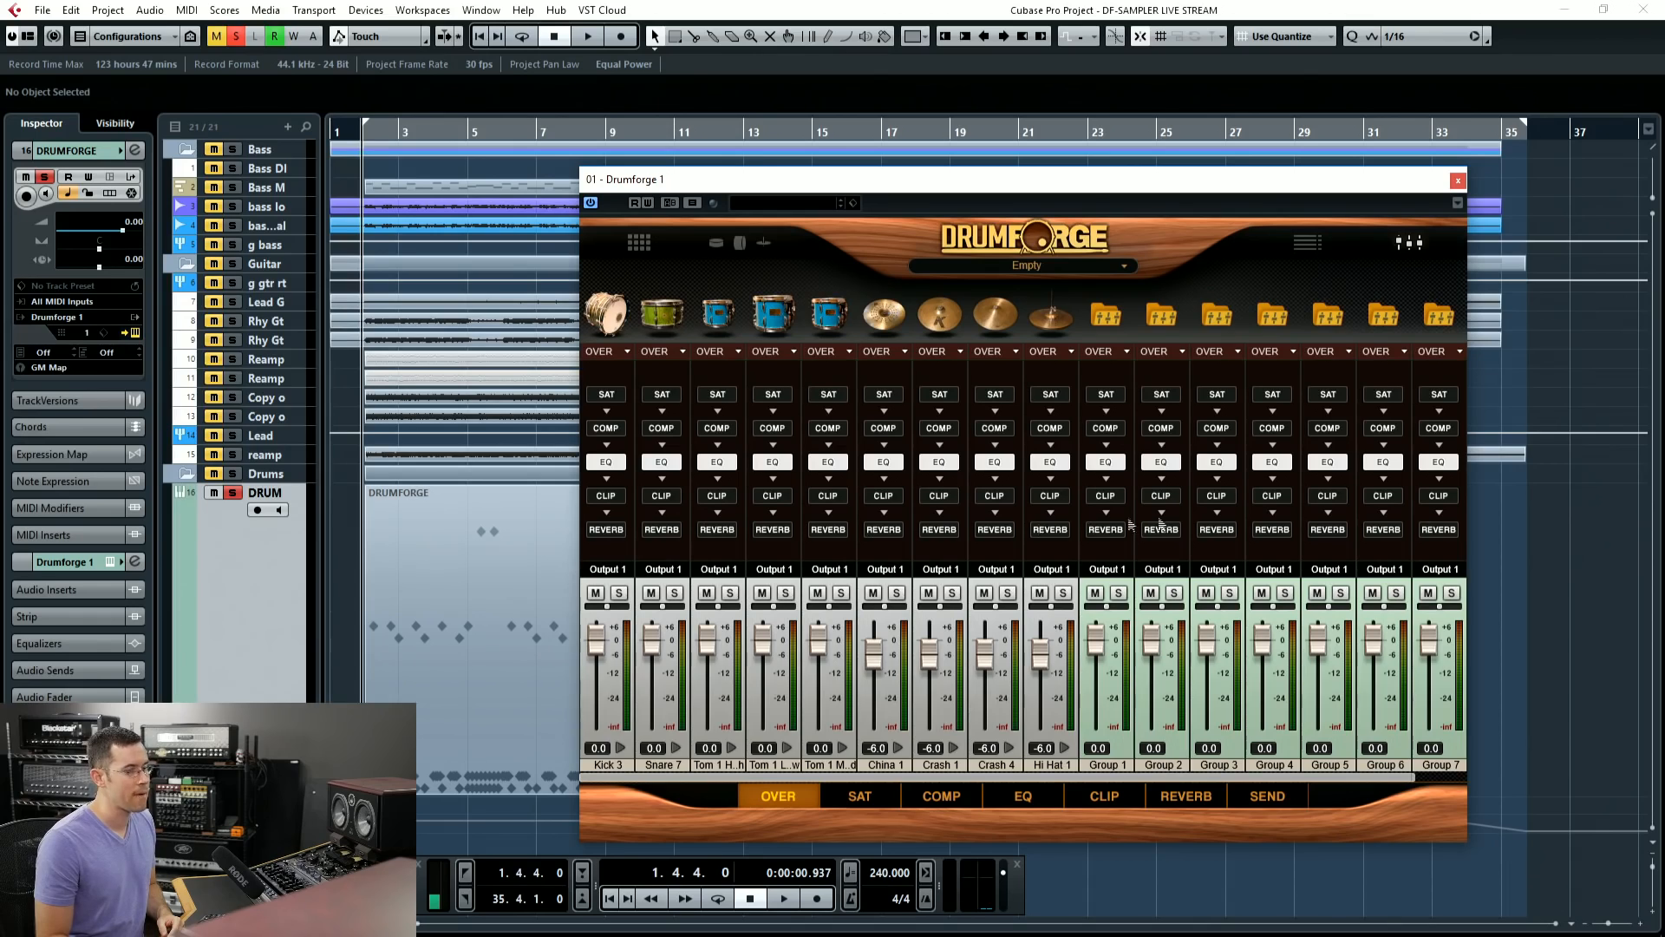
Step: Expand Kick 3's microphone channels in the mixer and set D112 to -33.6 and RE20 to -14.4
left_click(621, 746)
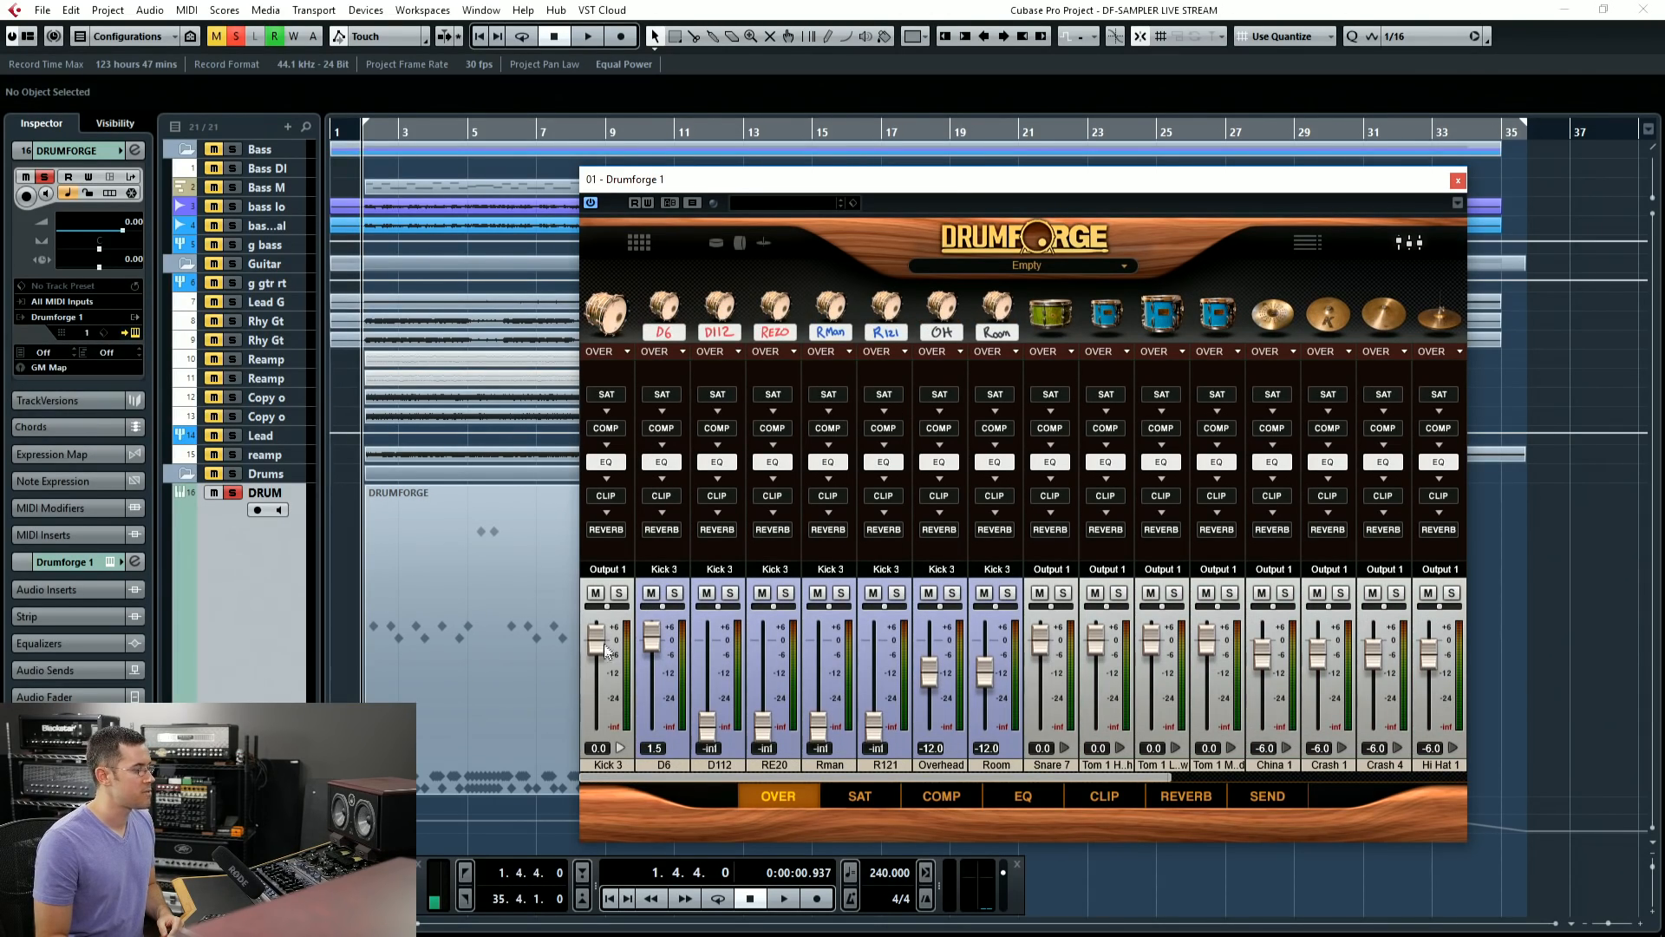
left_click(673, 244)
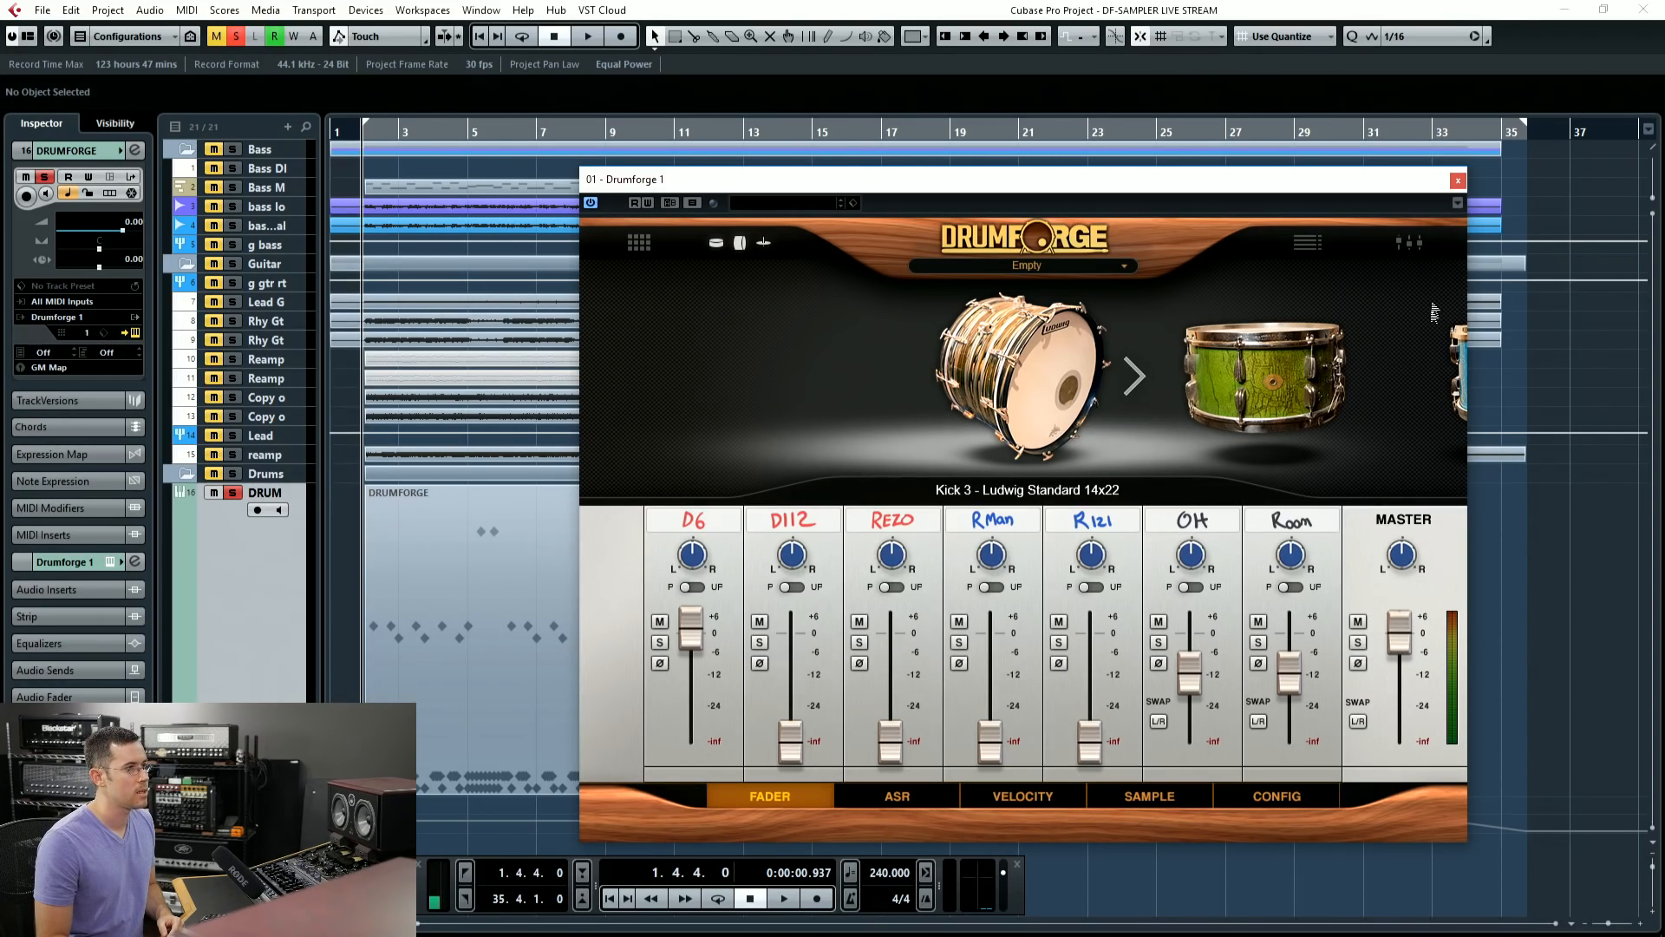
left_click(1412, 242)
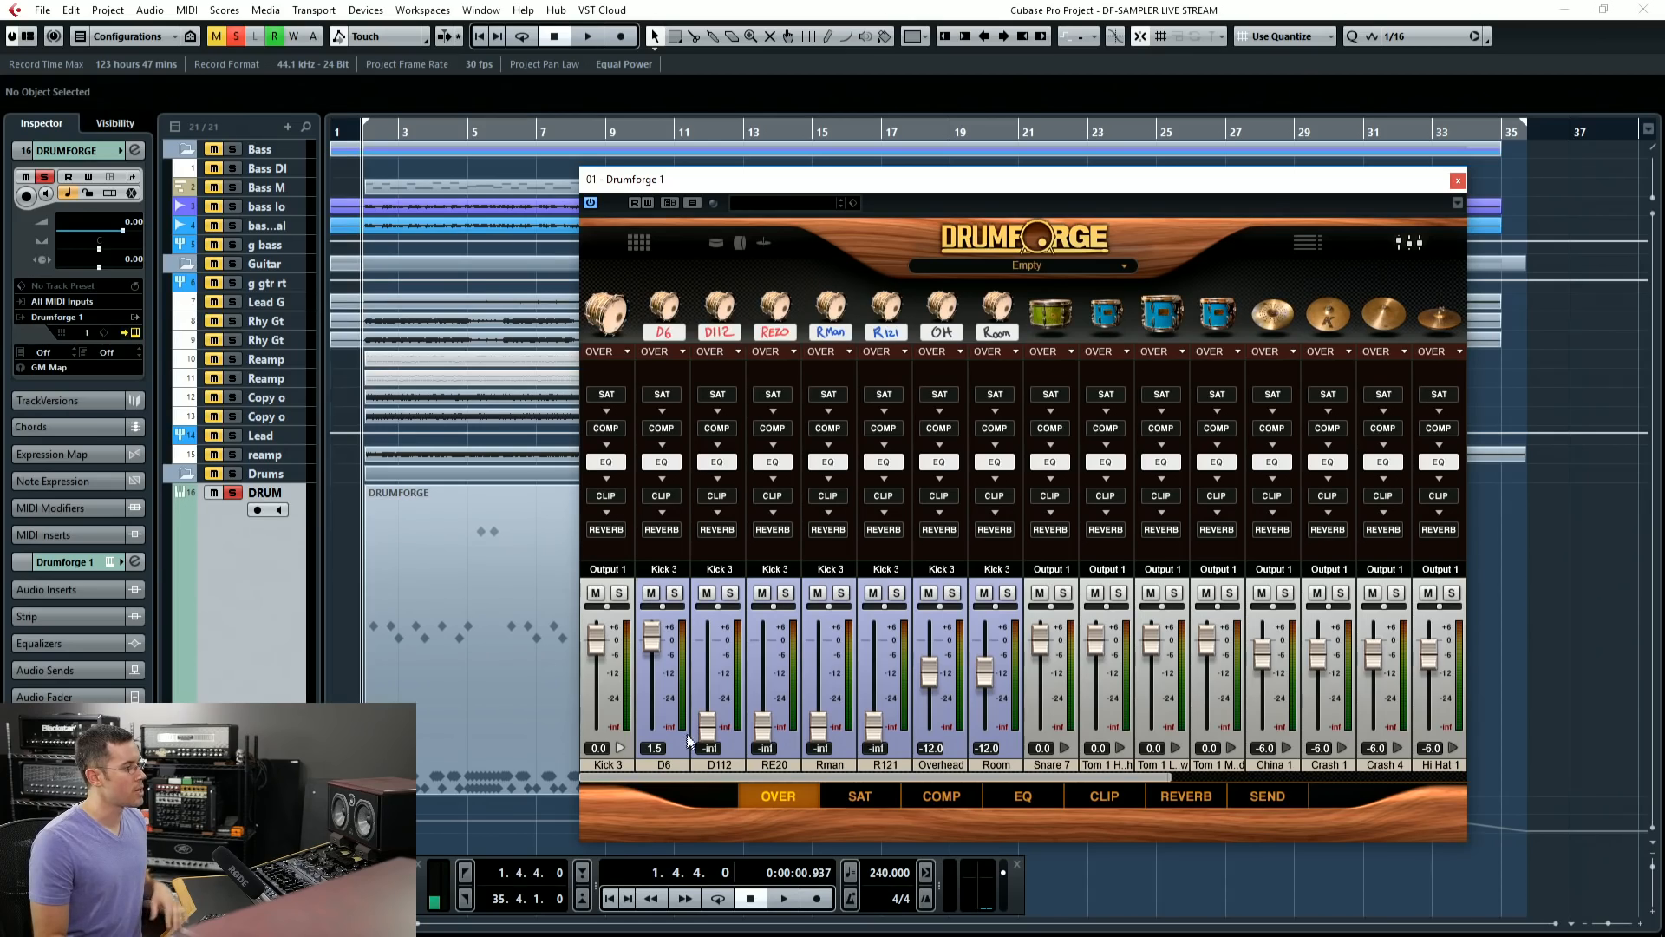
left_click_drag(707, 723, 713, 666)
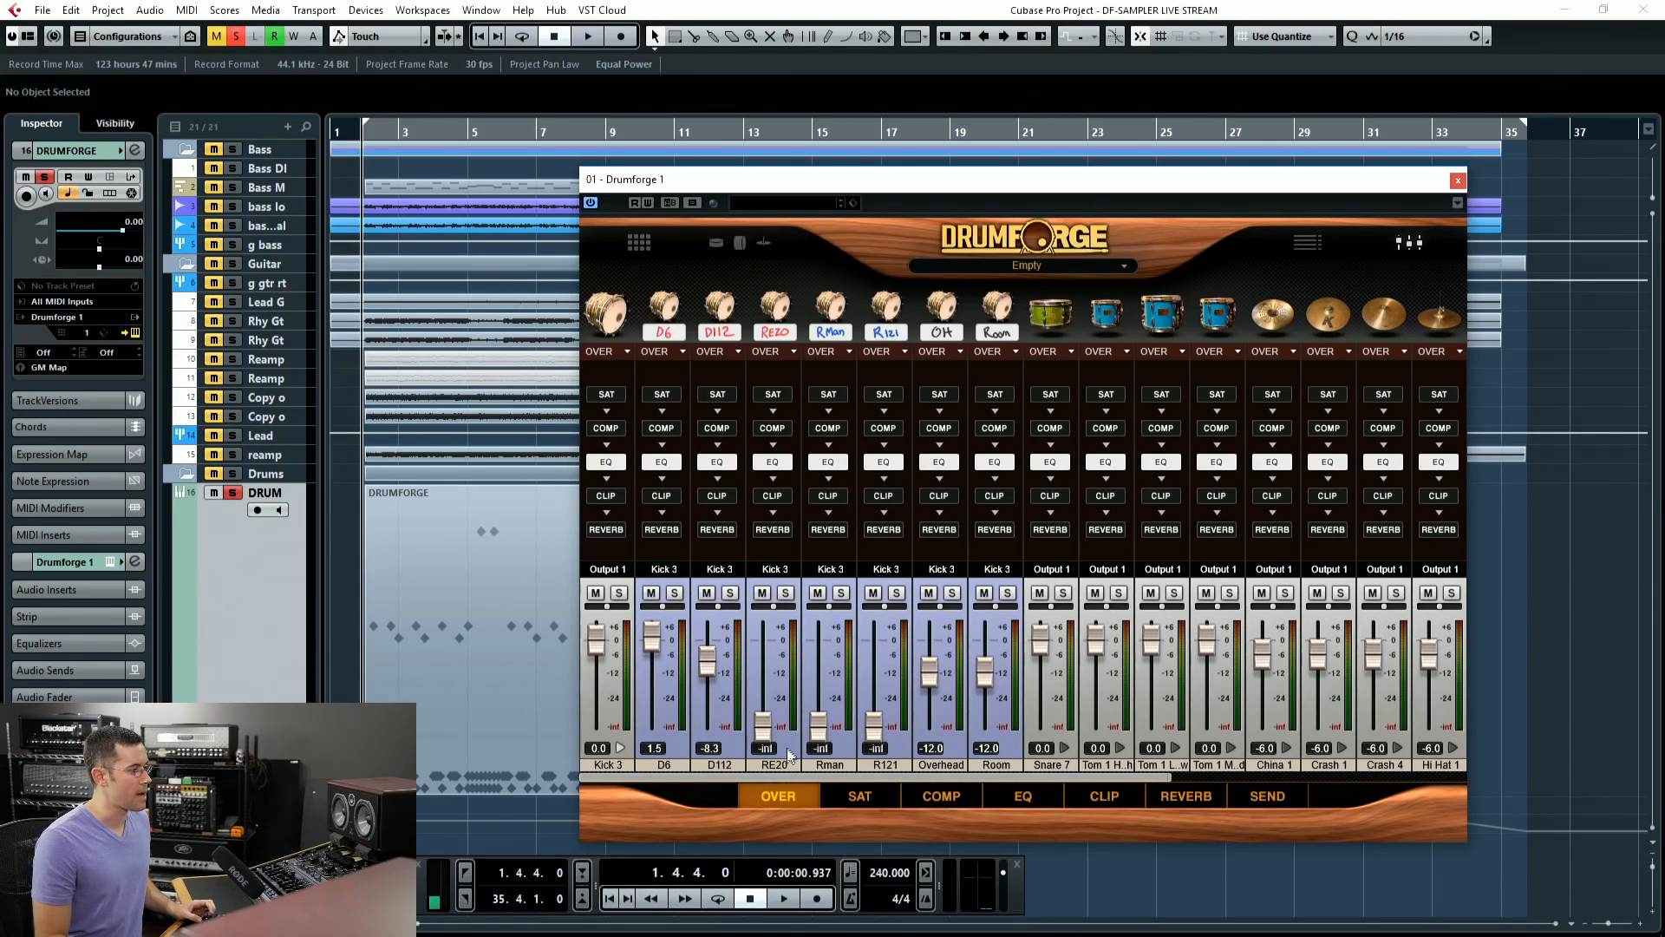
left_click_drag(768, 724, 710, 707)
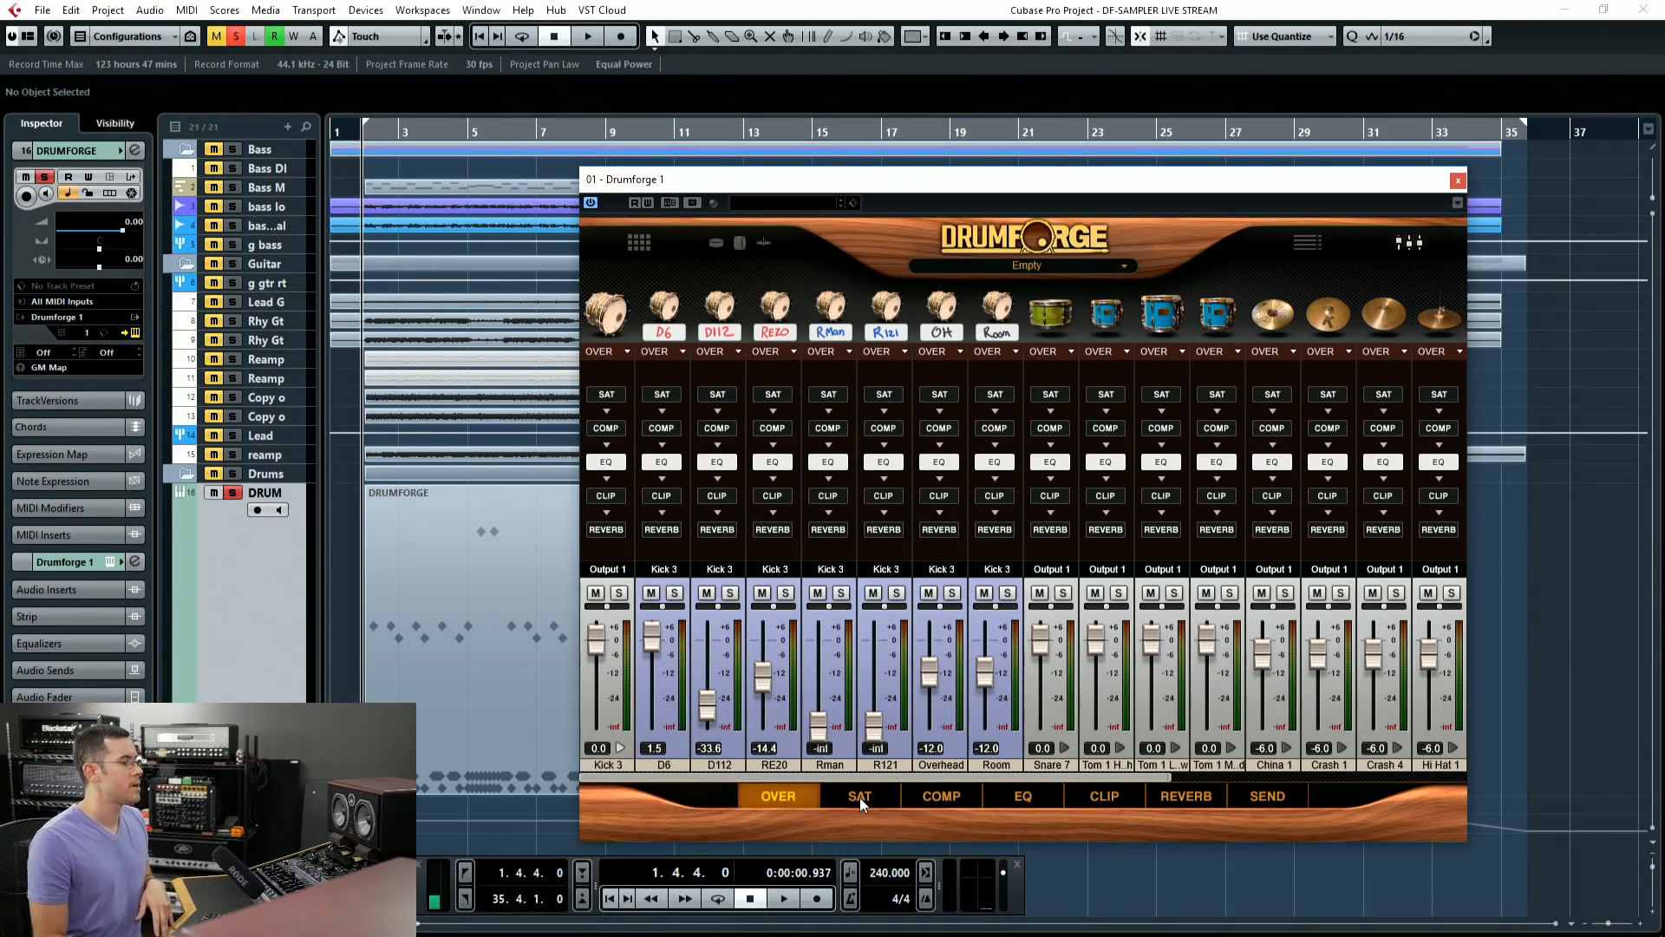
Step: Look through the mixer's saturation, compressor, EQ, clip, reverb and send sections, and return to the overview
left_click(860, 798)
left_click(955, 800)
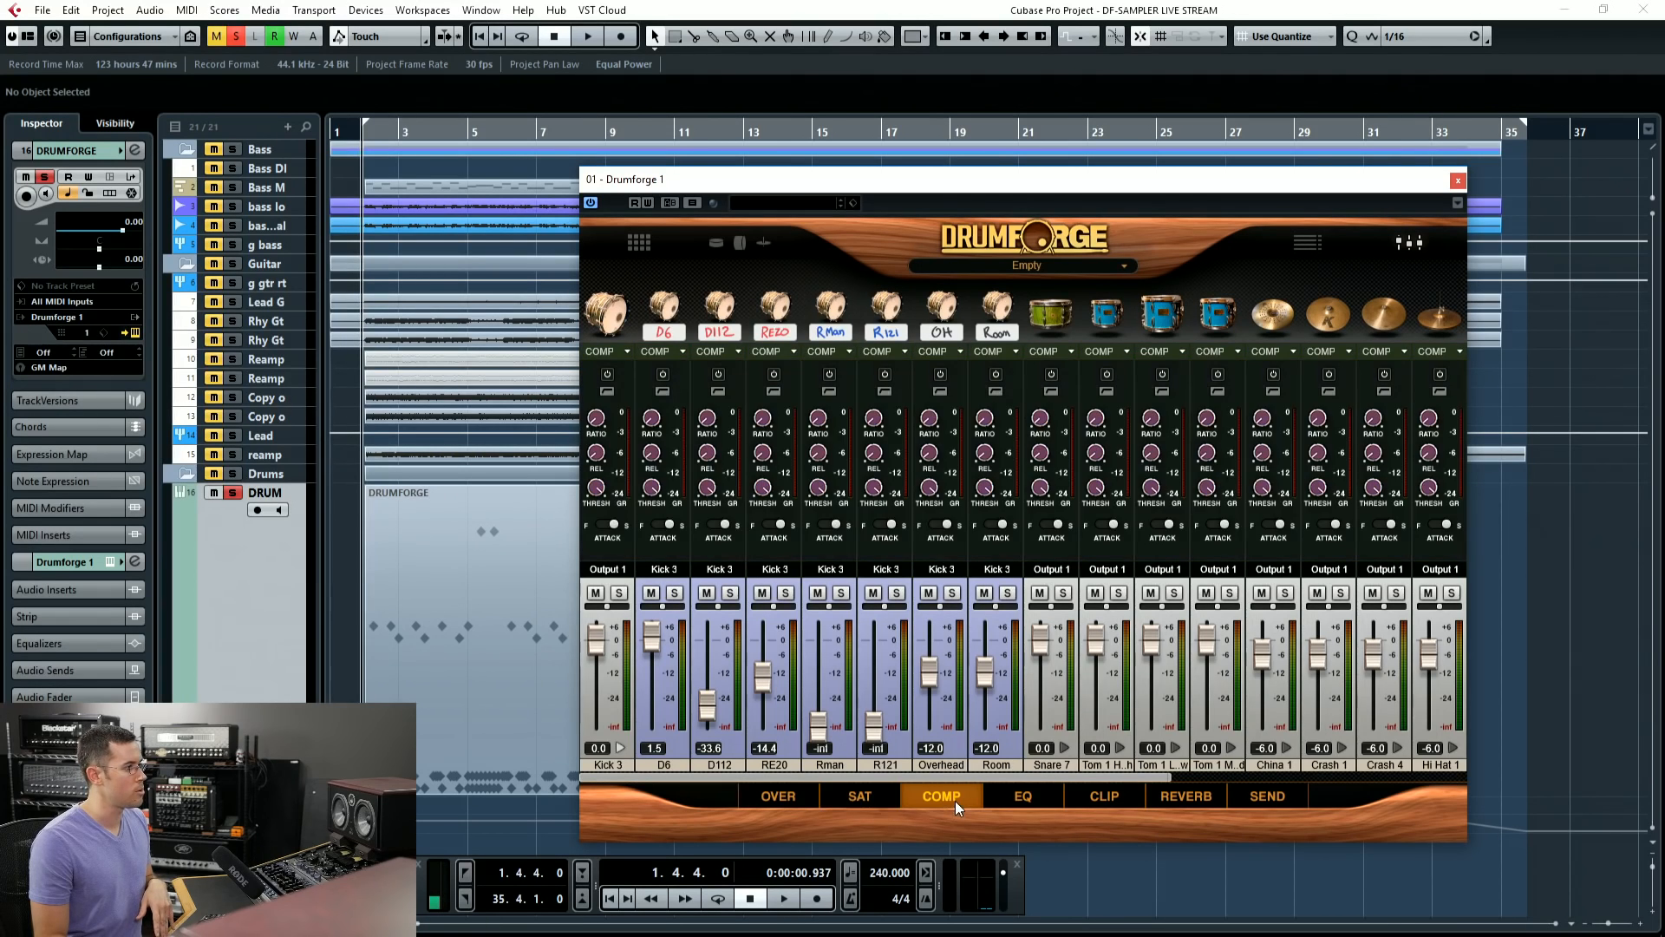
left_click(1040, 800)
left_click(1105, 798)
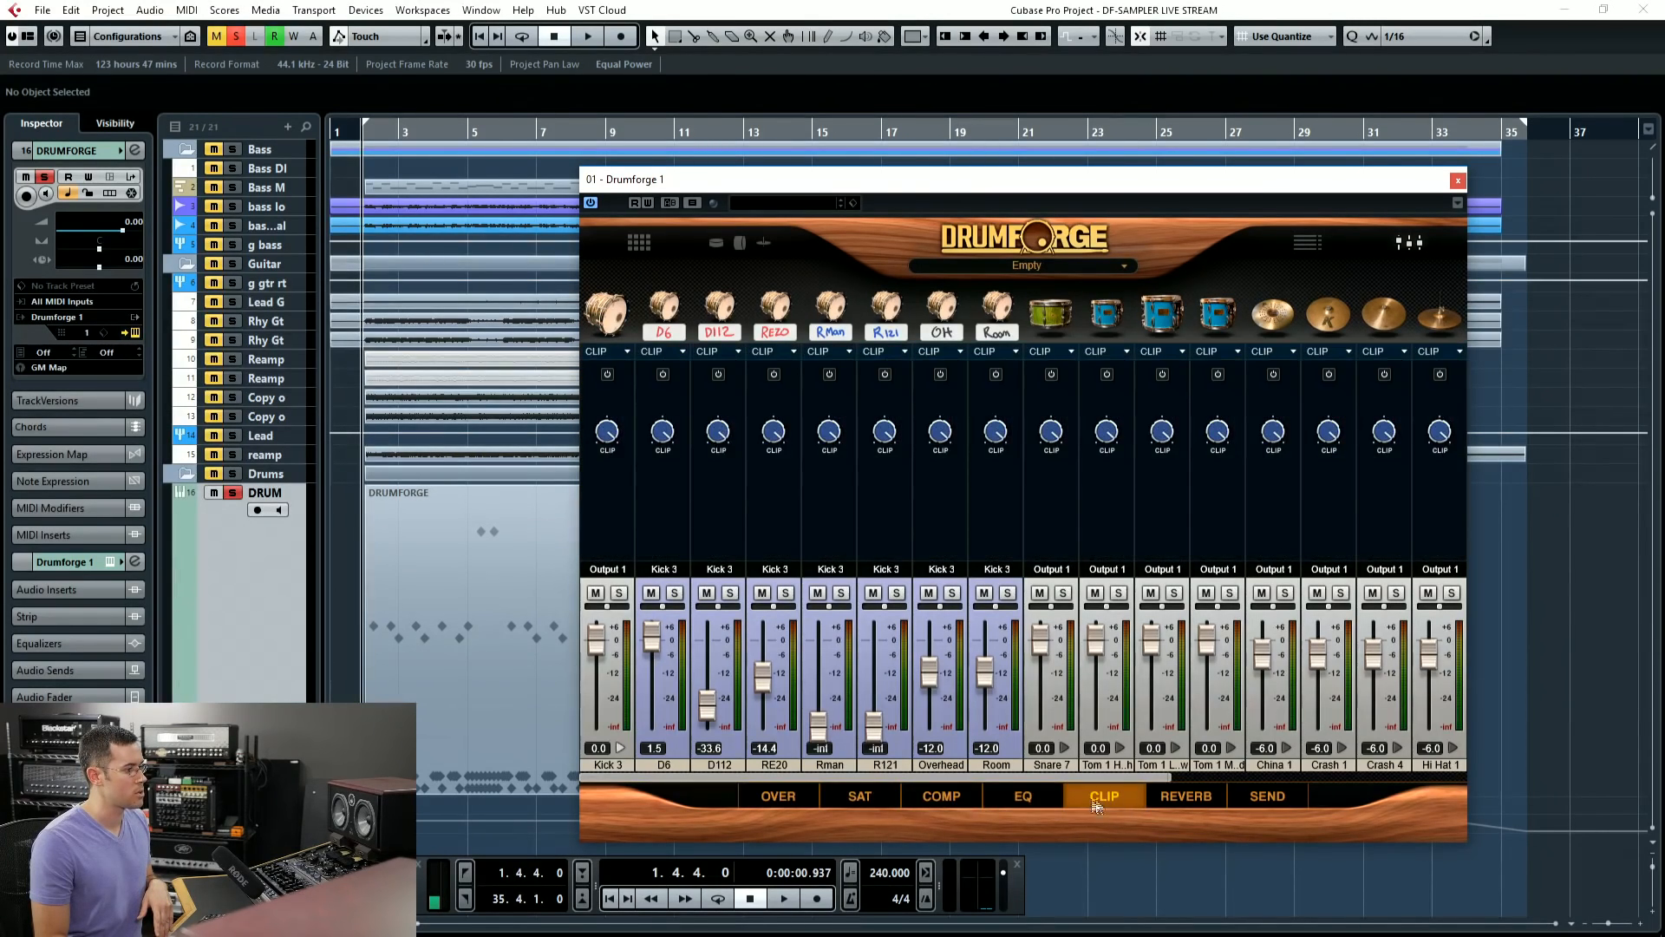
left_click(1037, 793)
left_click(1112, 798)
left_click(1209, 797)
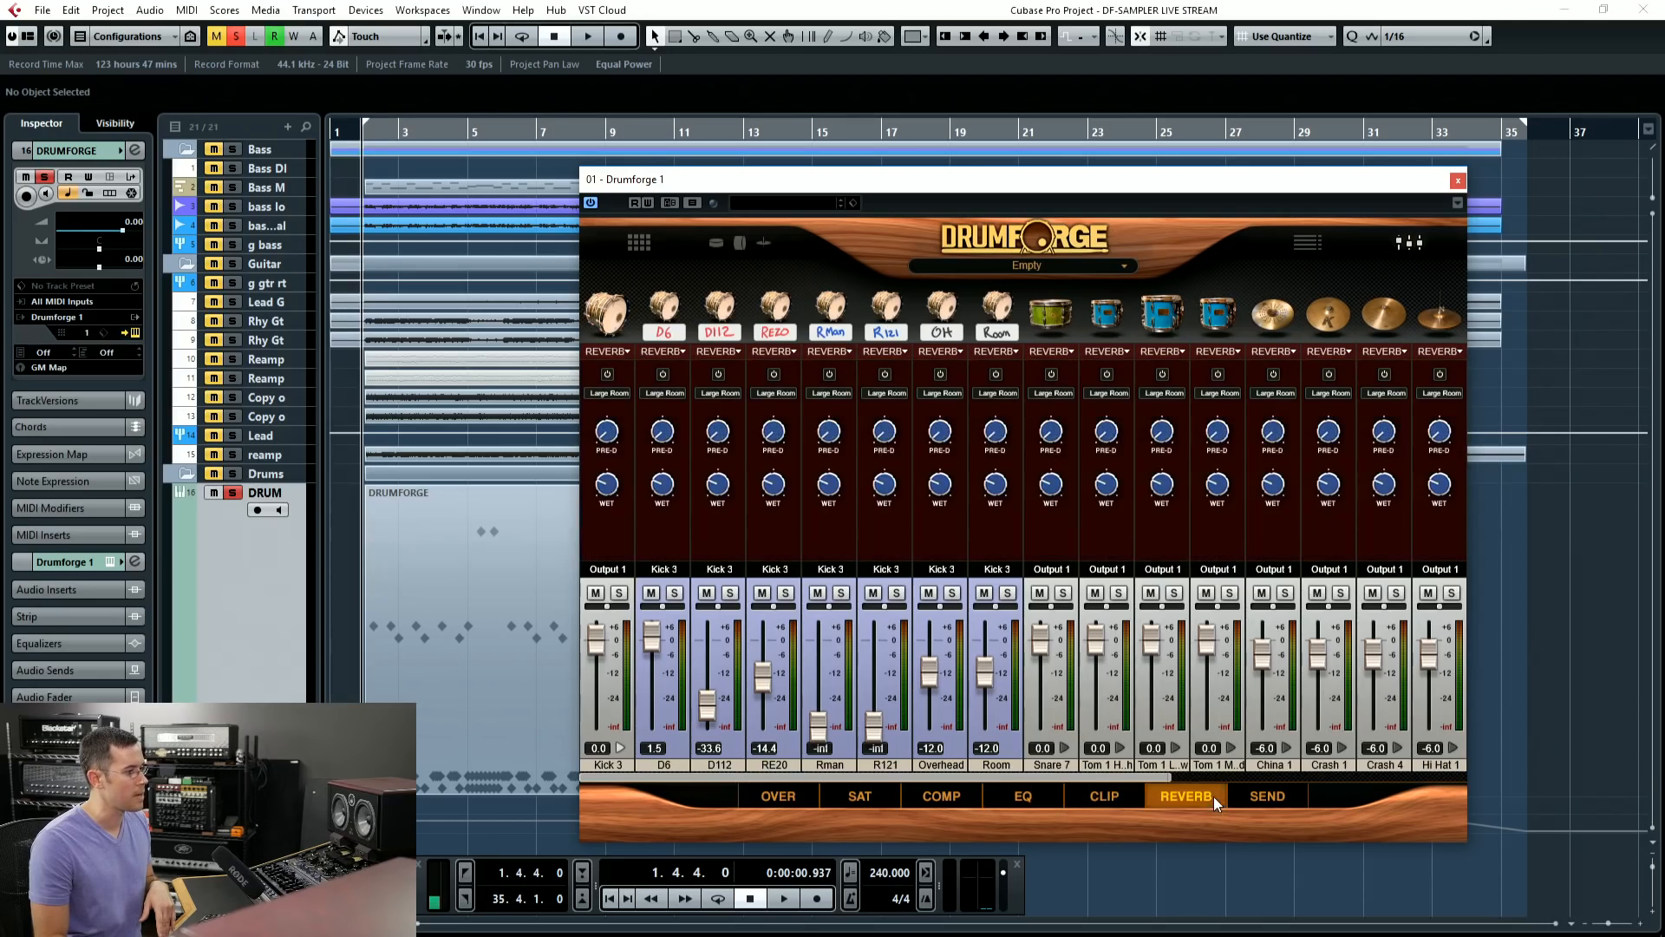
left_click(1268, 800)
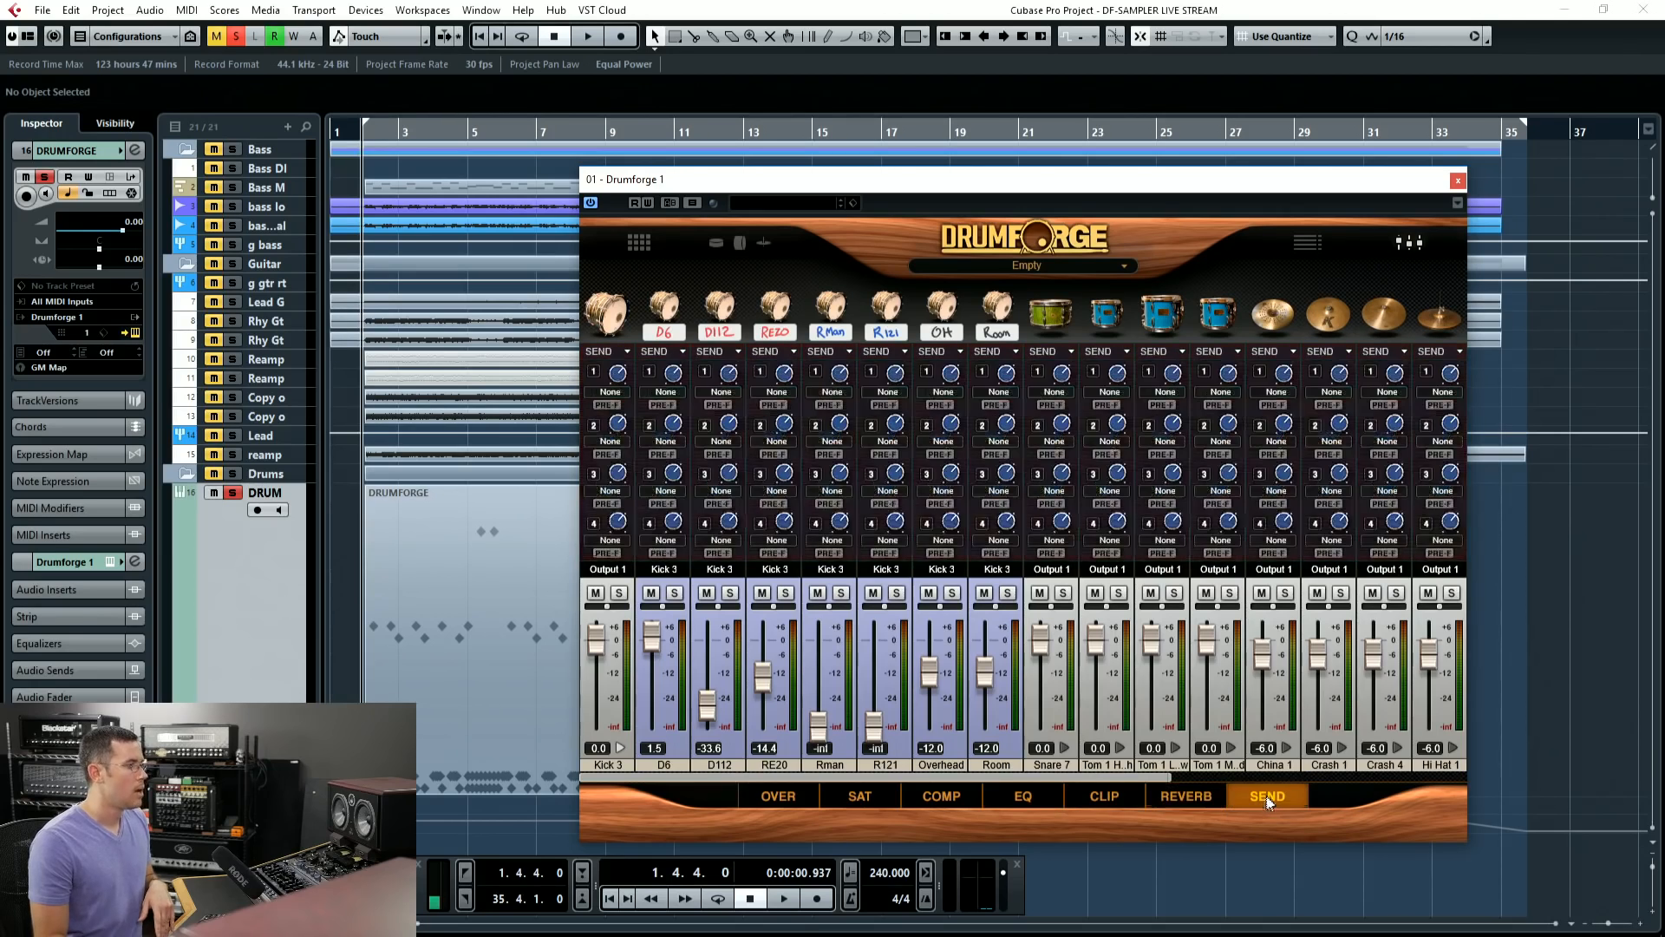
left_click(792, 800)
left_click(876, 800)
left_click(774, 793)
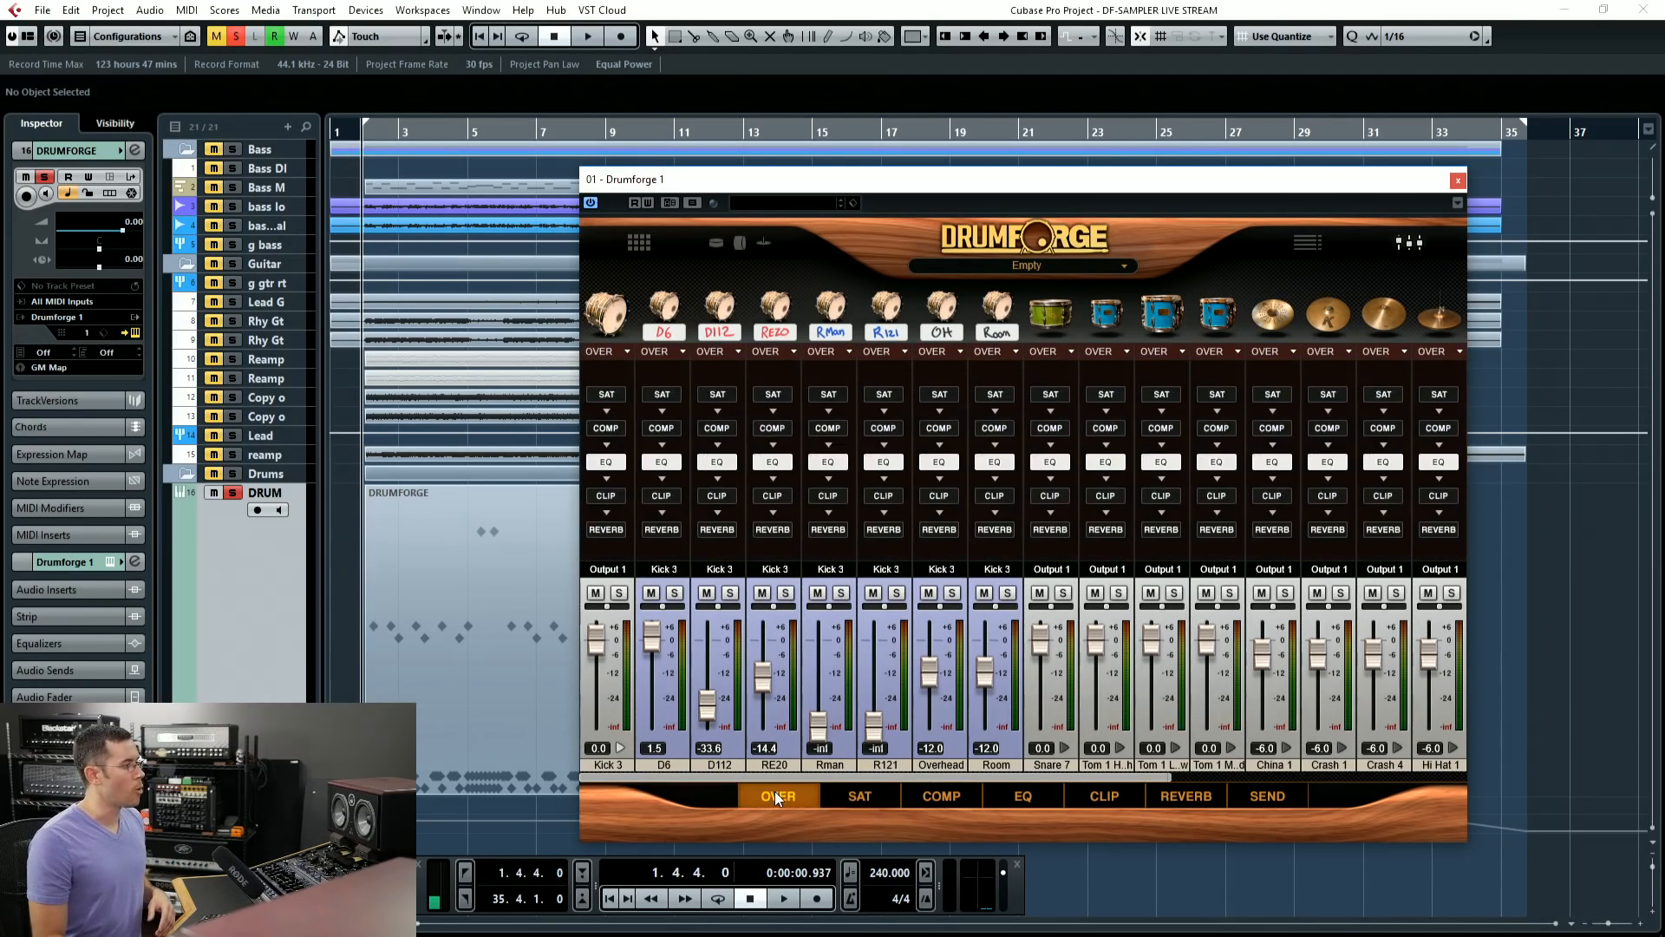
Step: Show the compressor controls on Kick 3's mixer channel, and switch that channel to its saturation controls
mouse_move(607, 462)
left_mouse_down()
mouse_move(609, 397)
mouse_move(613, 531)
mouse_move(618, 467)
left_mouse_up()
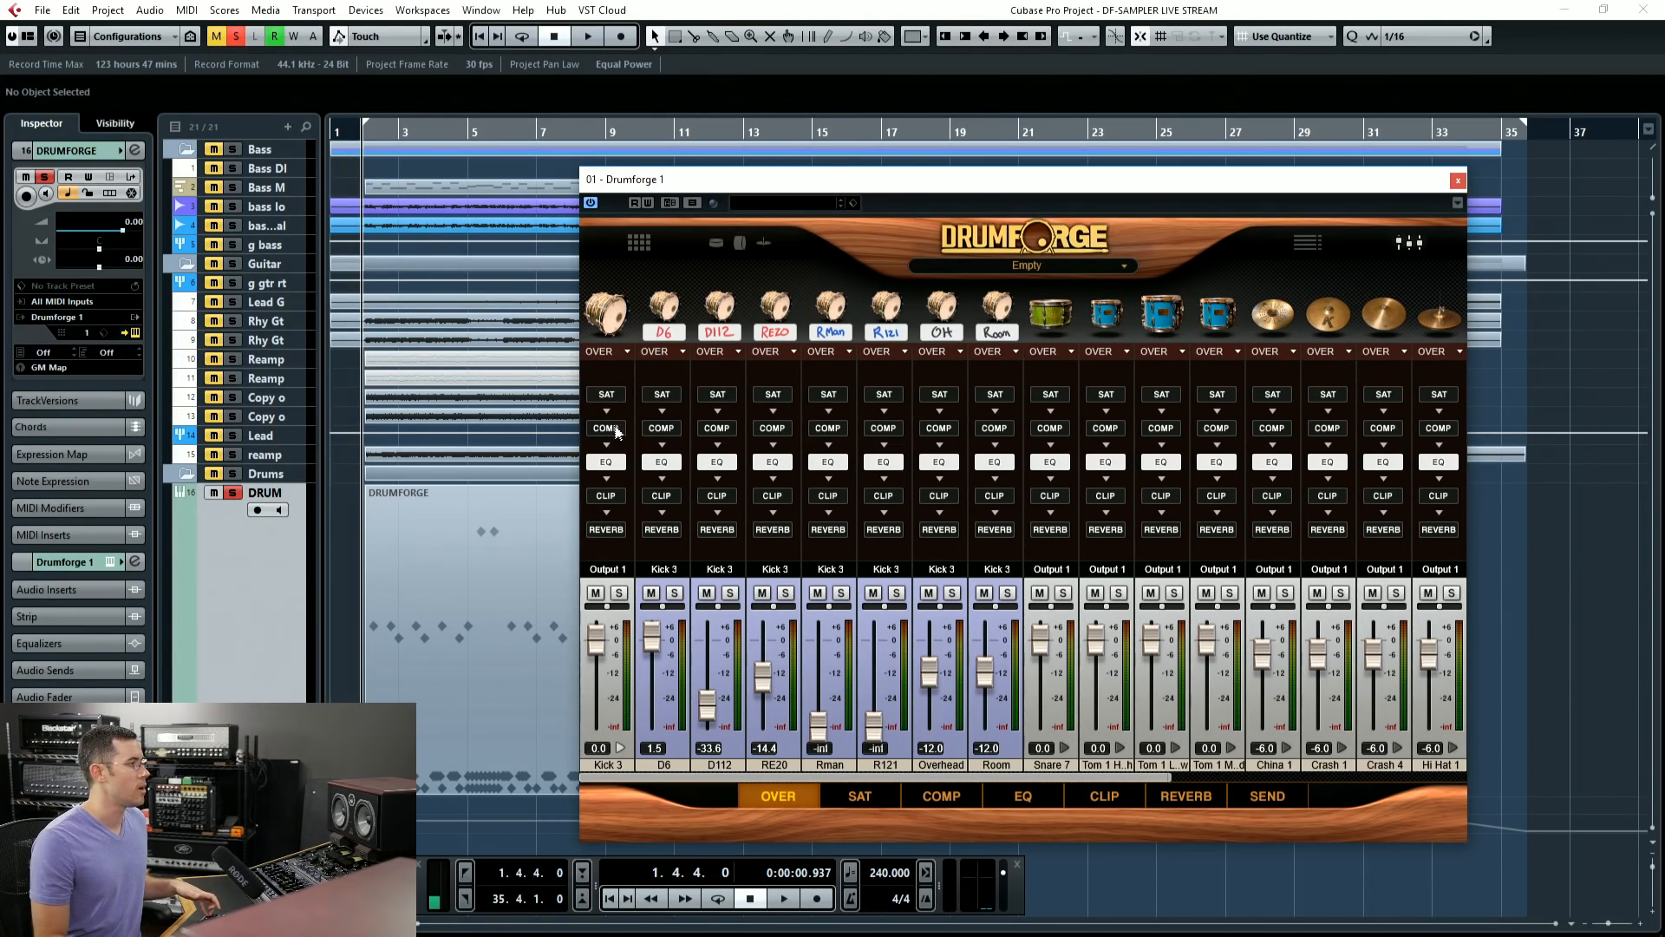
left_click(612, 425)
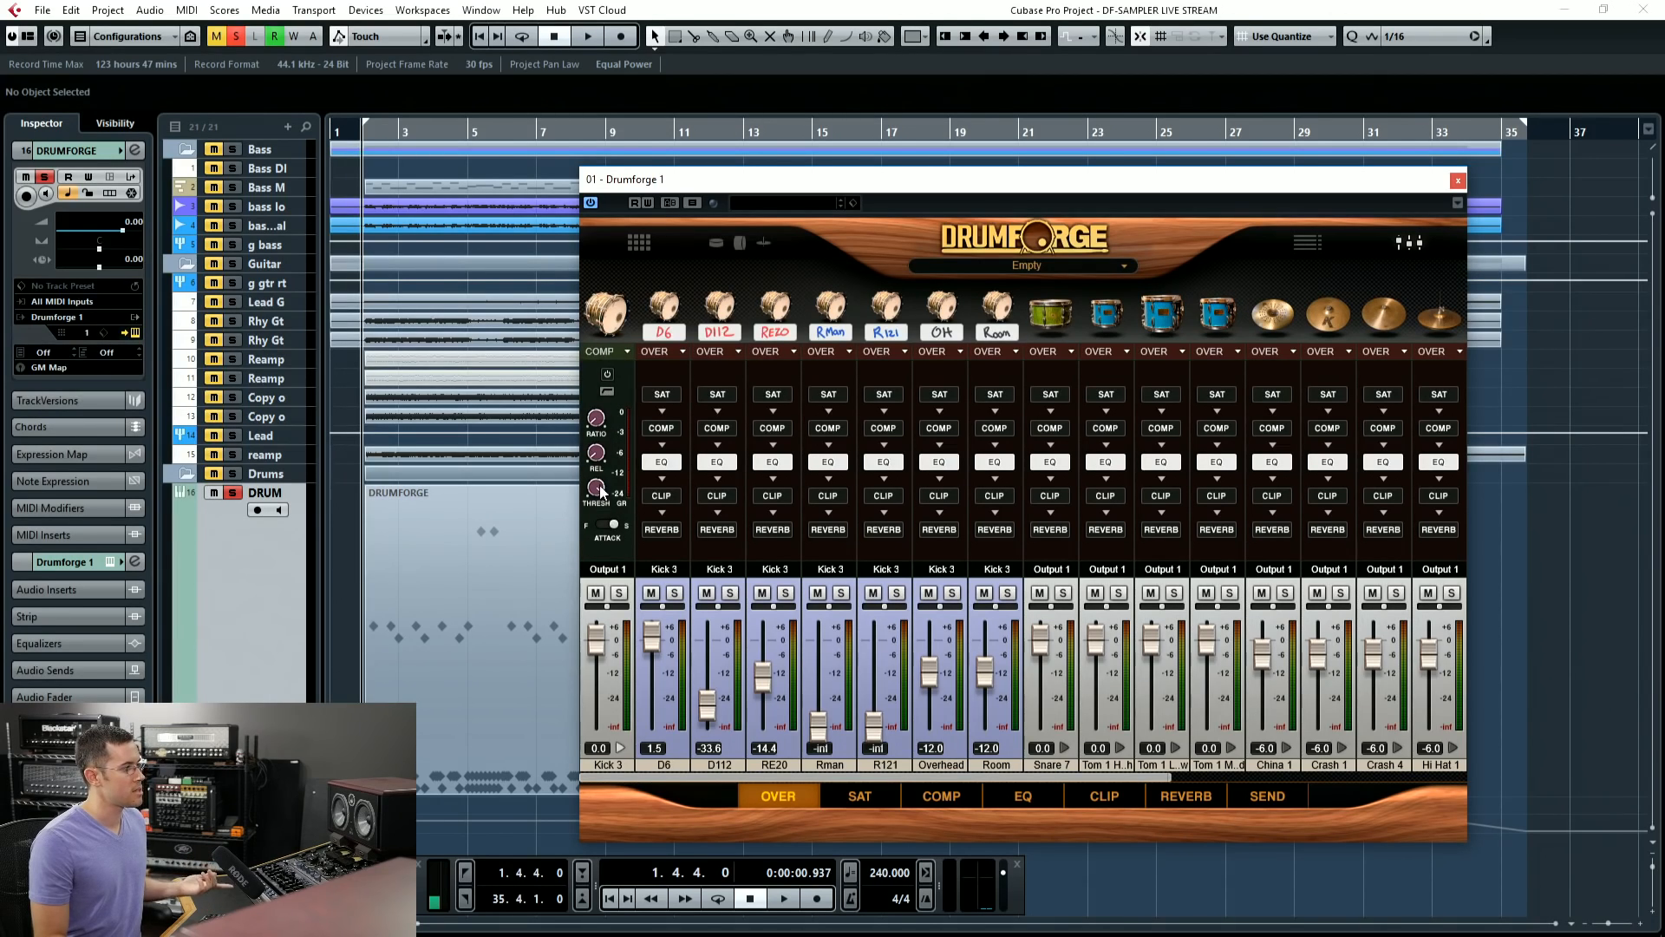
left_click(616, 355)
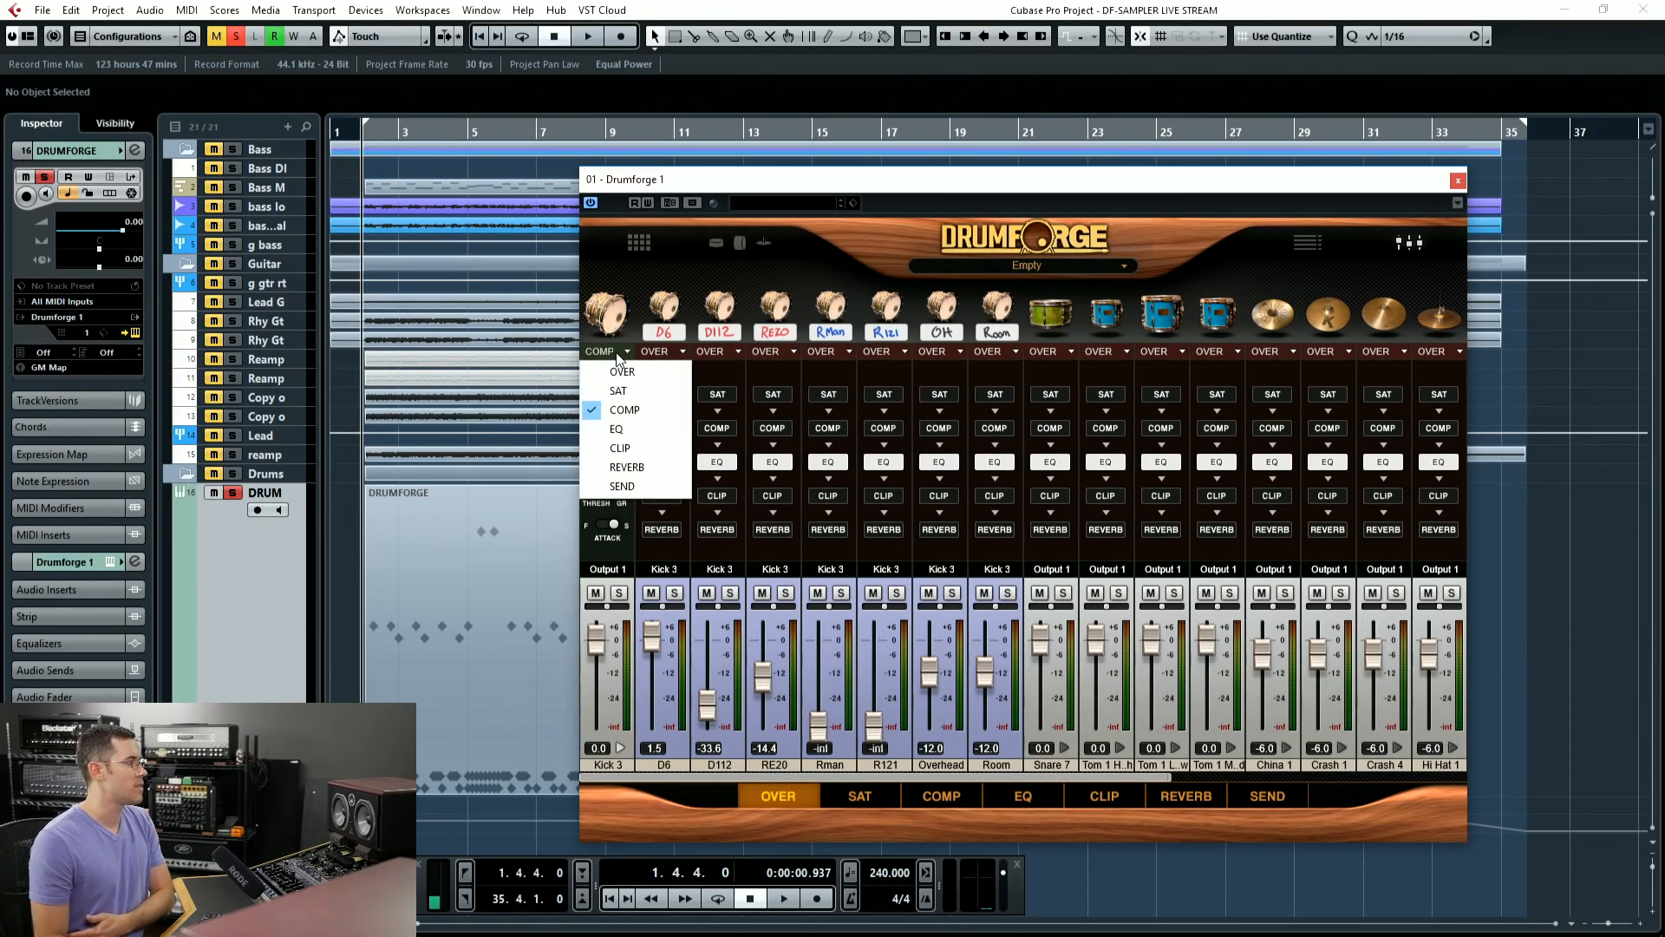
left_click(618, 391)
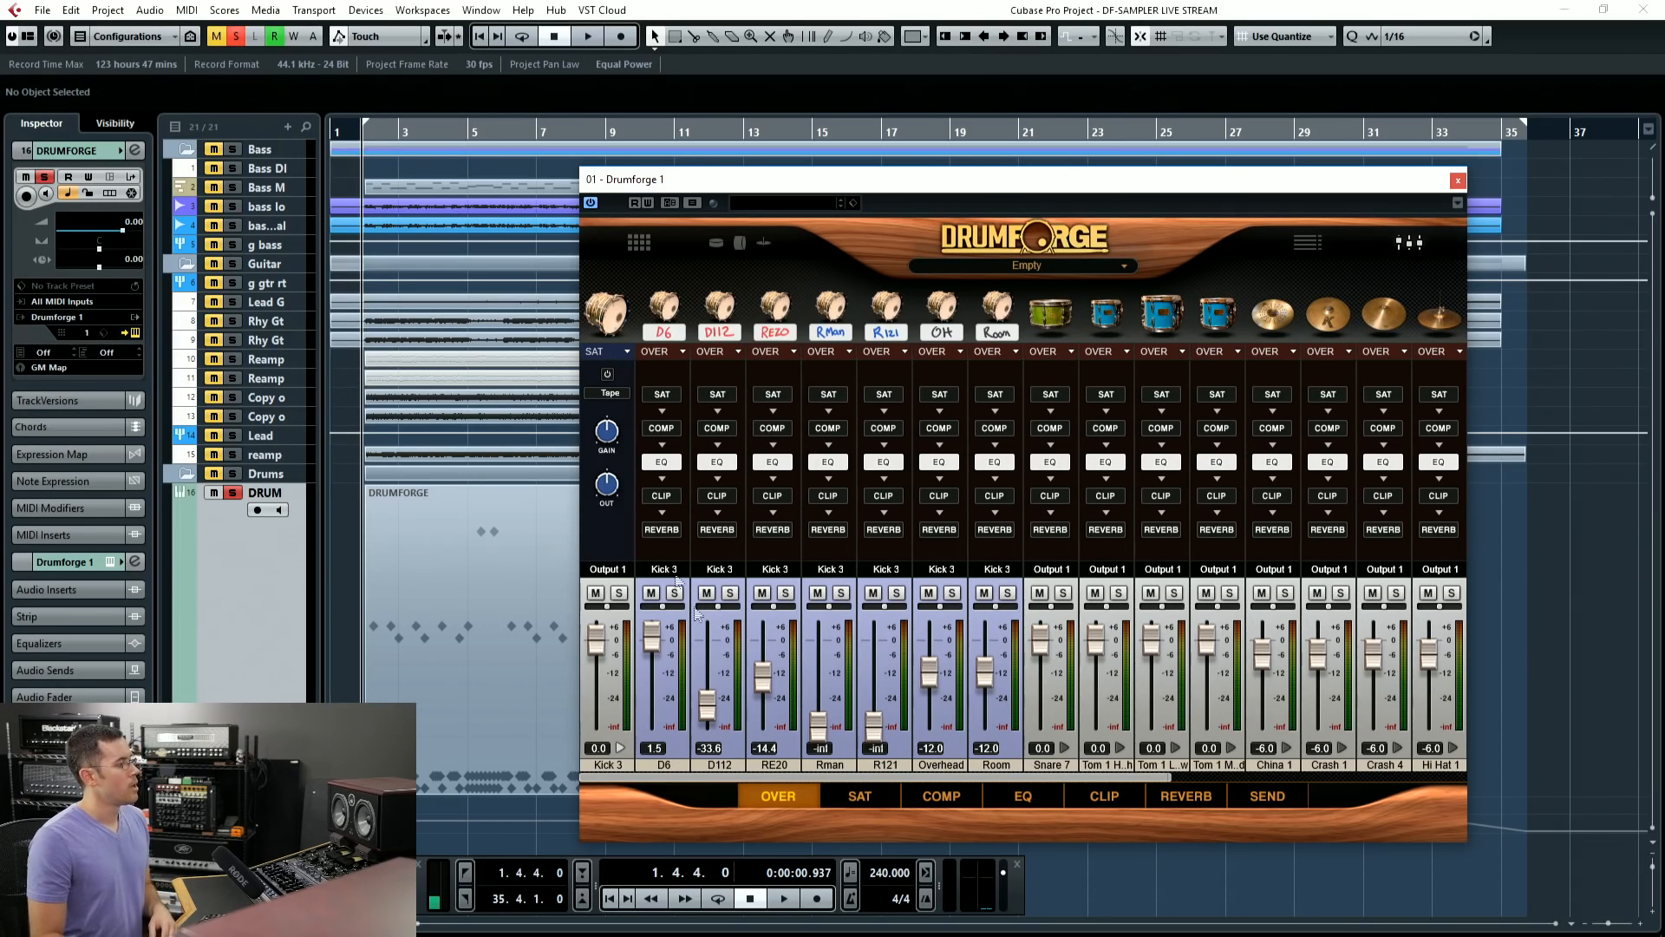
Step: Look through the saturation types on Kick 3's mixer channel, keep Tape, and switch the saturation on
left_click(789, 795)
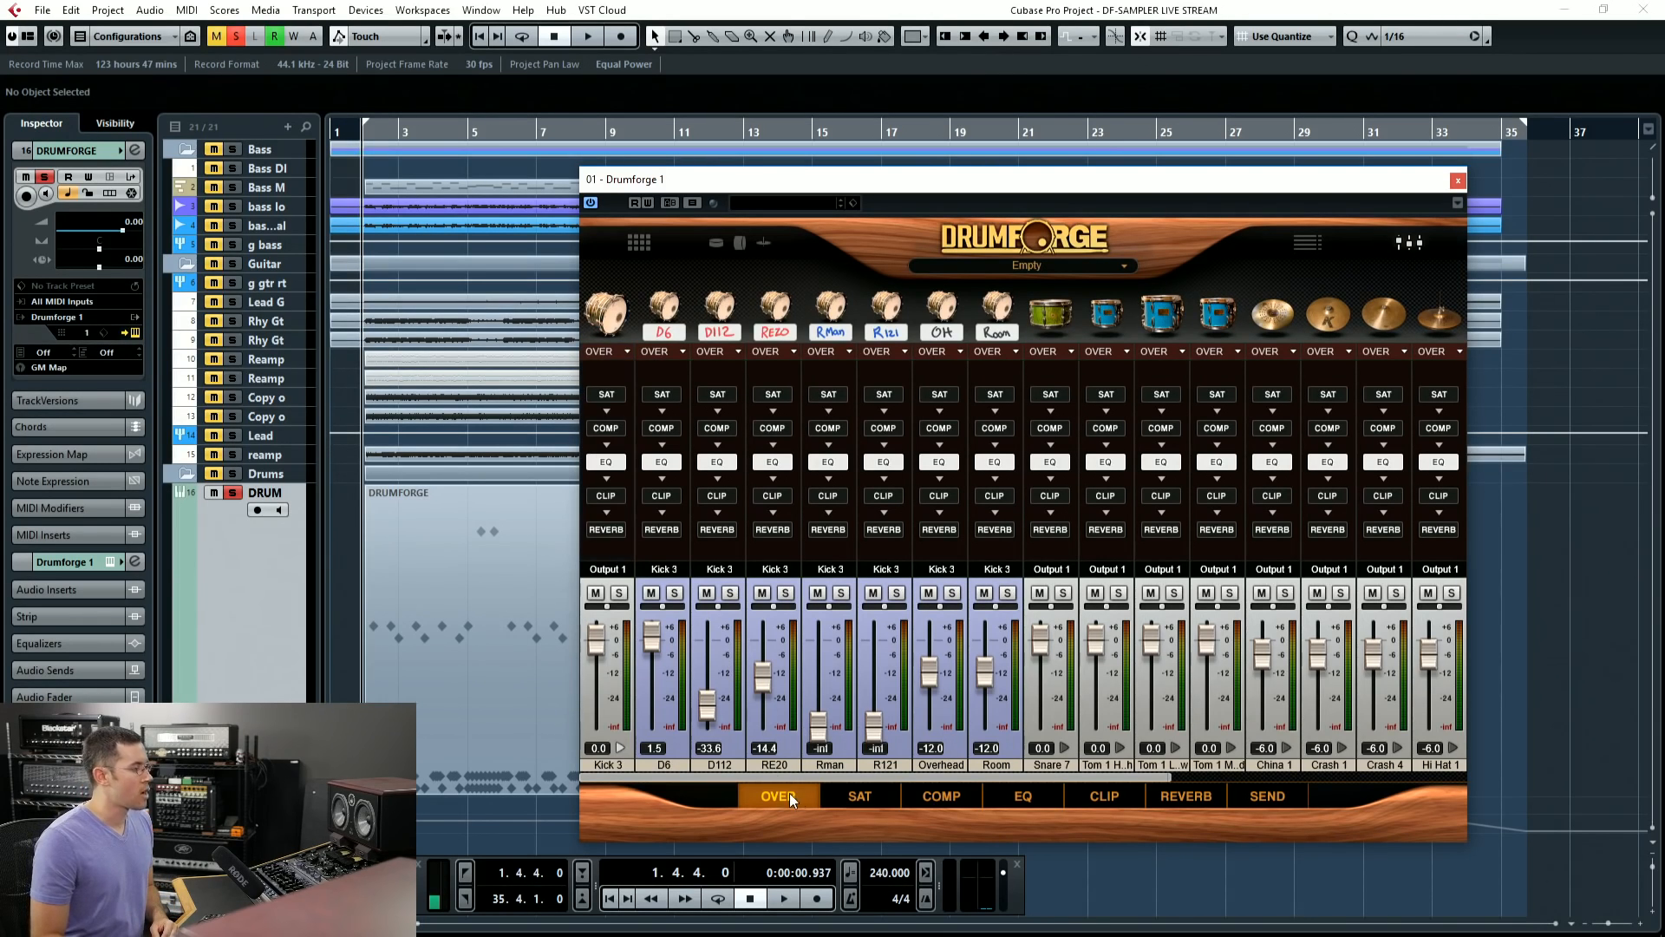
left_click(845, 796)
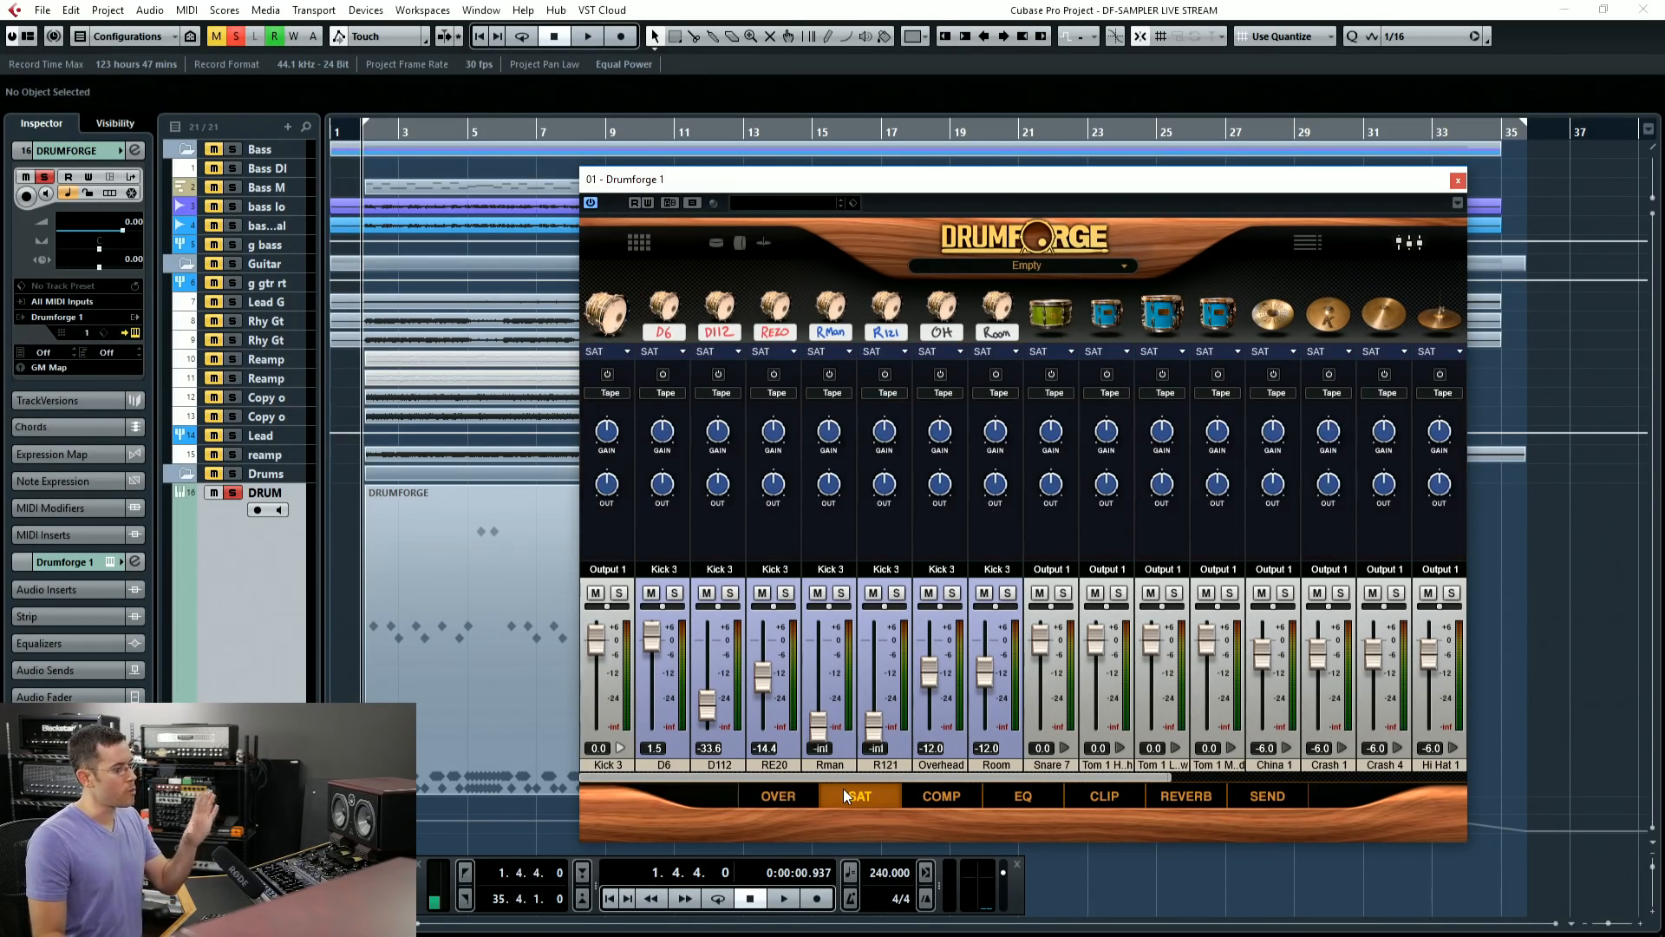
left_click(619, 393)
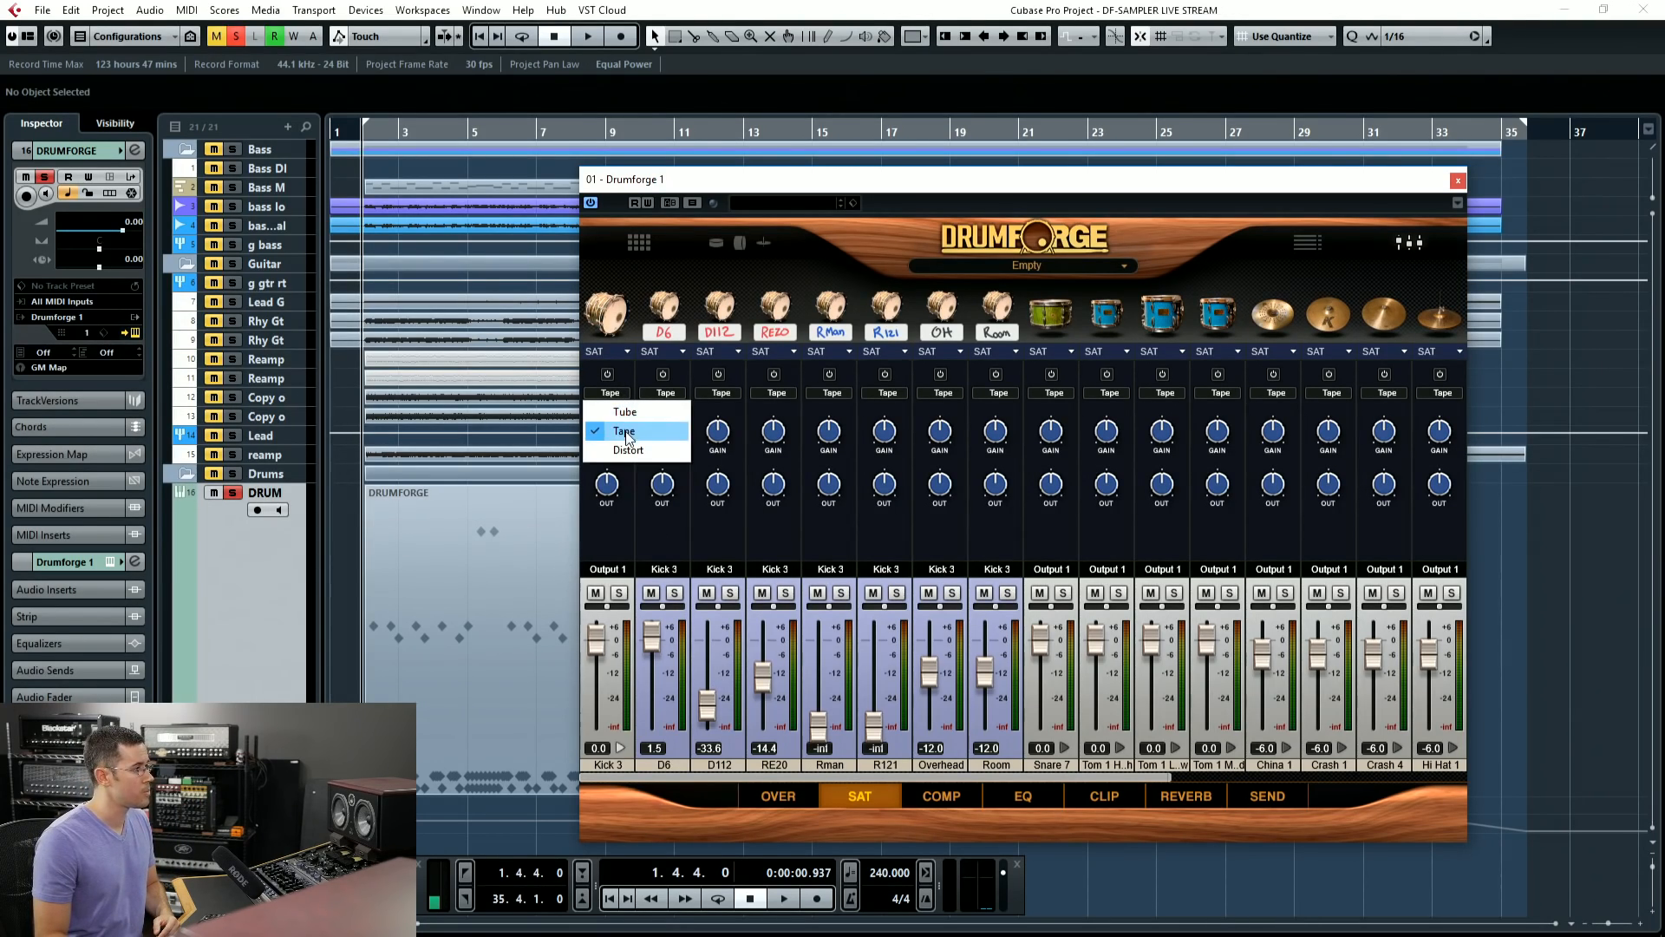
left_click(625, 377)
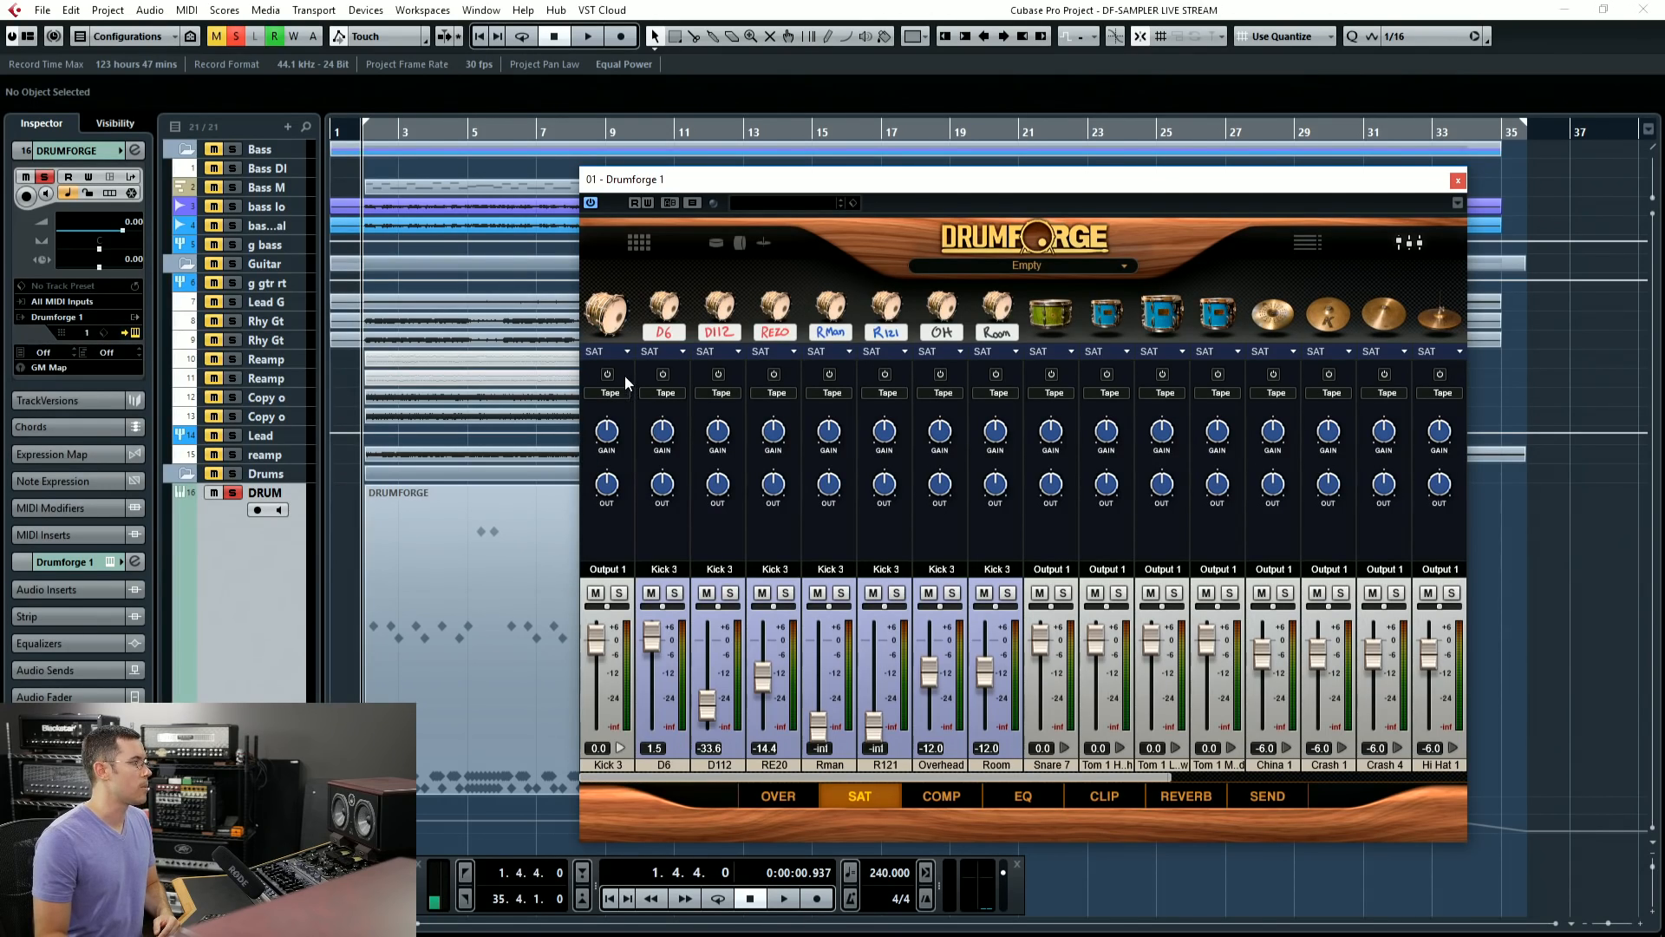
left_click(607, 373)
mouse_move(612, 429)
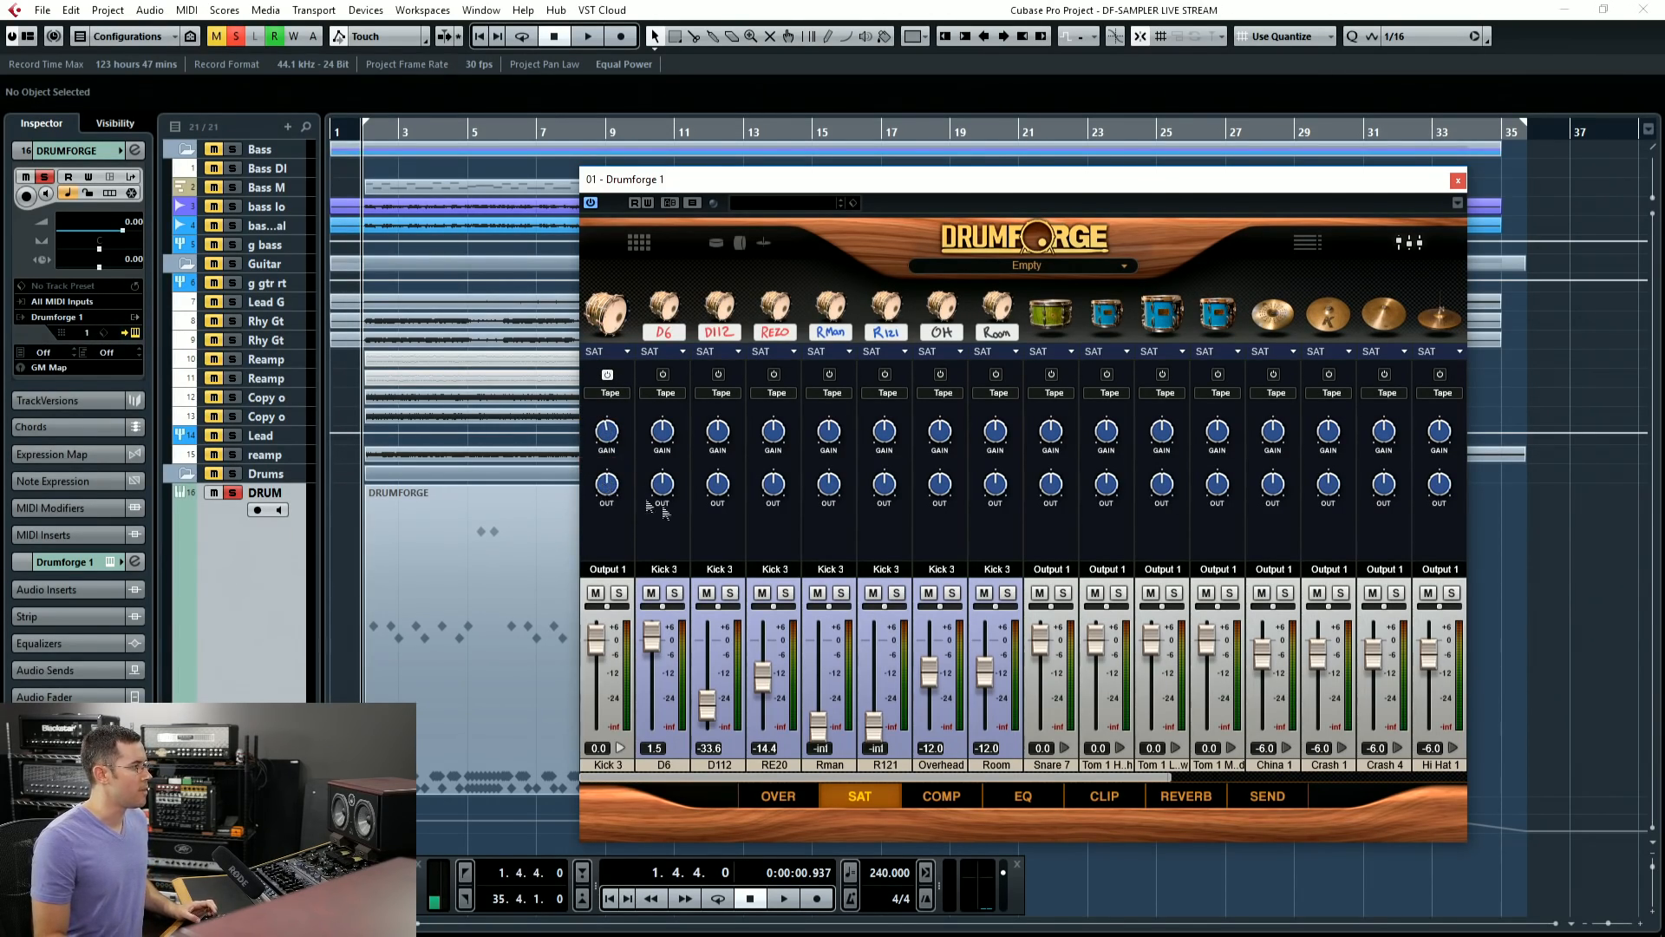
Step: Try out the ratio, release, threshold and attack controls of Kick 3's compressor, sweeping the ratio up to 1:24
left_click(944, 800)
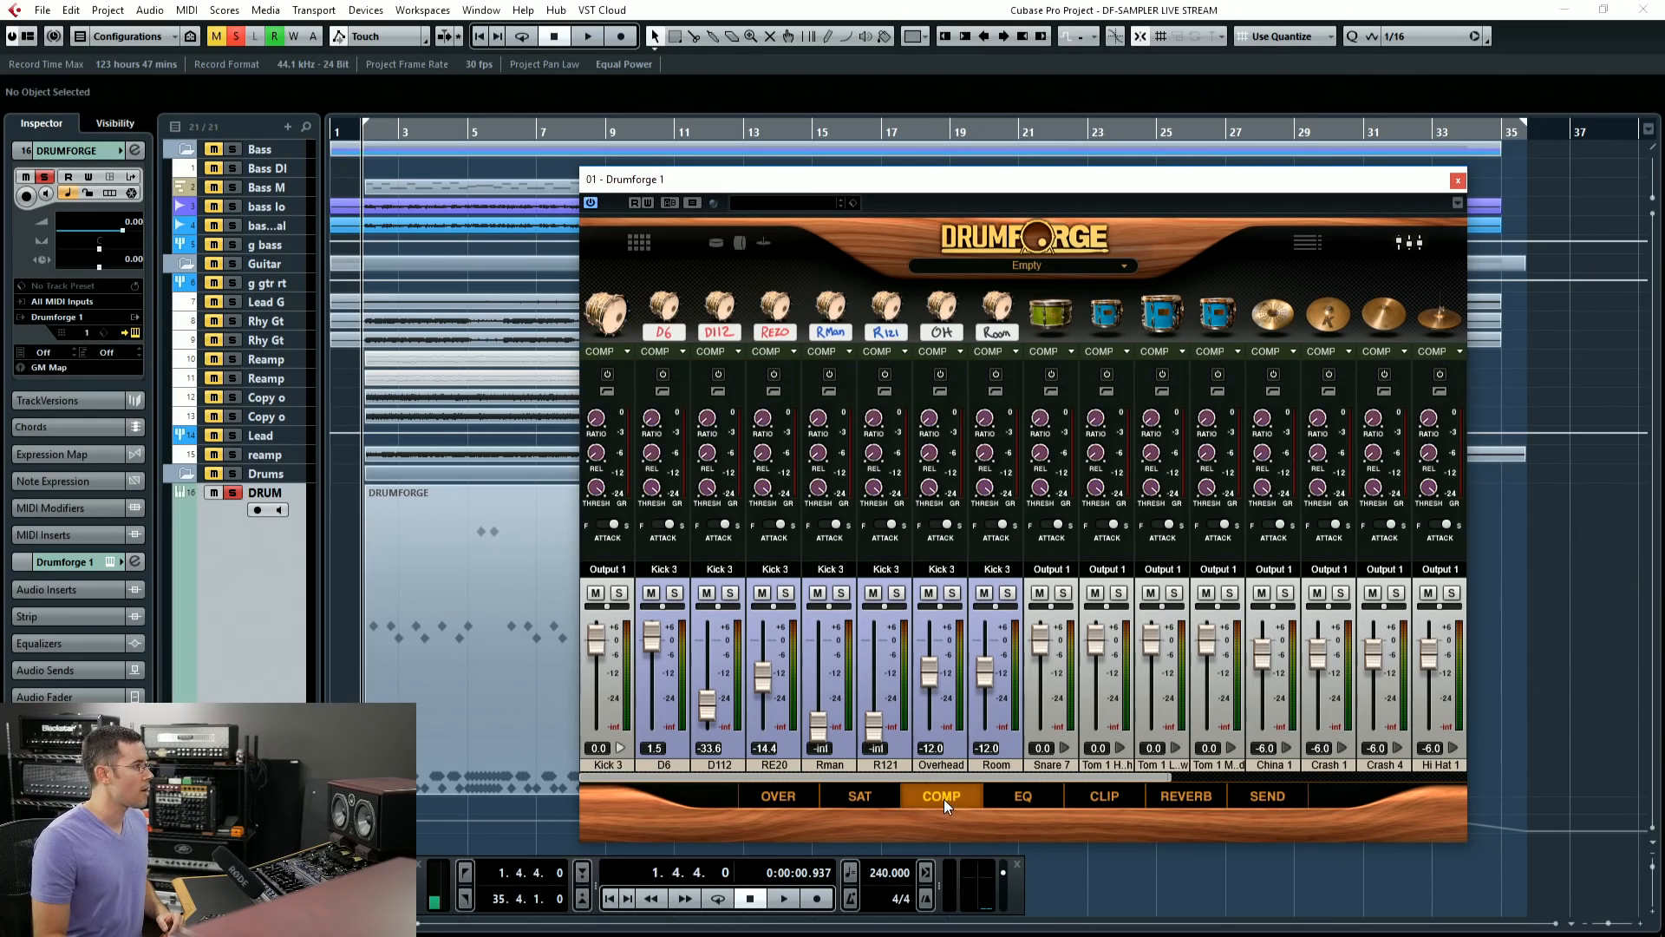
left_click(607, 374)
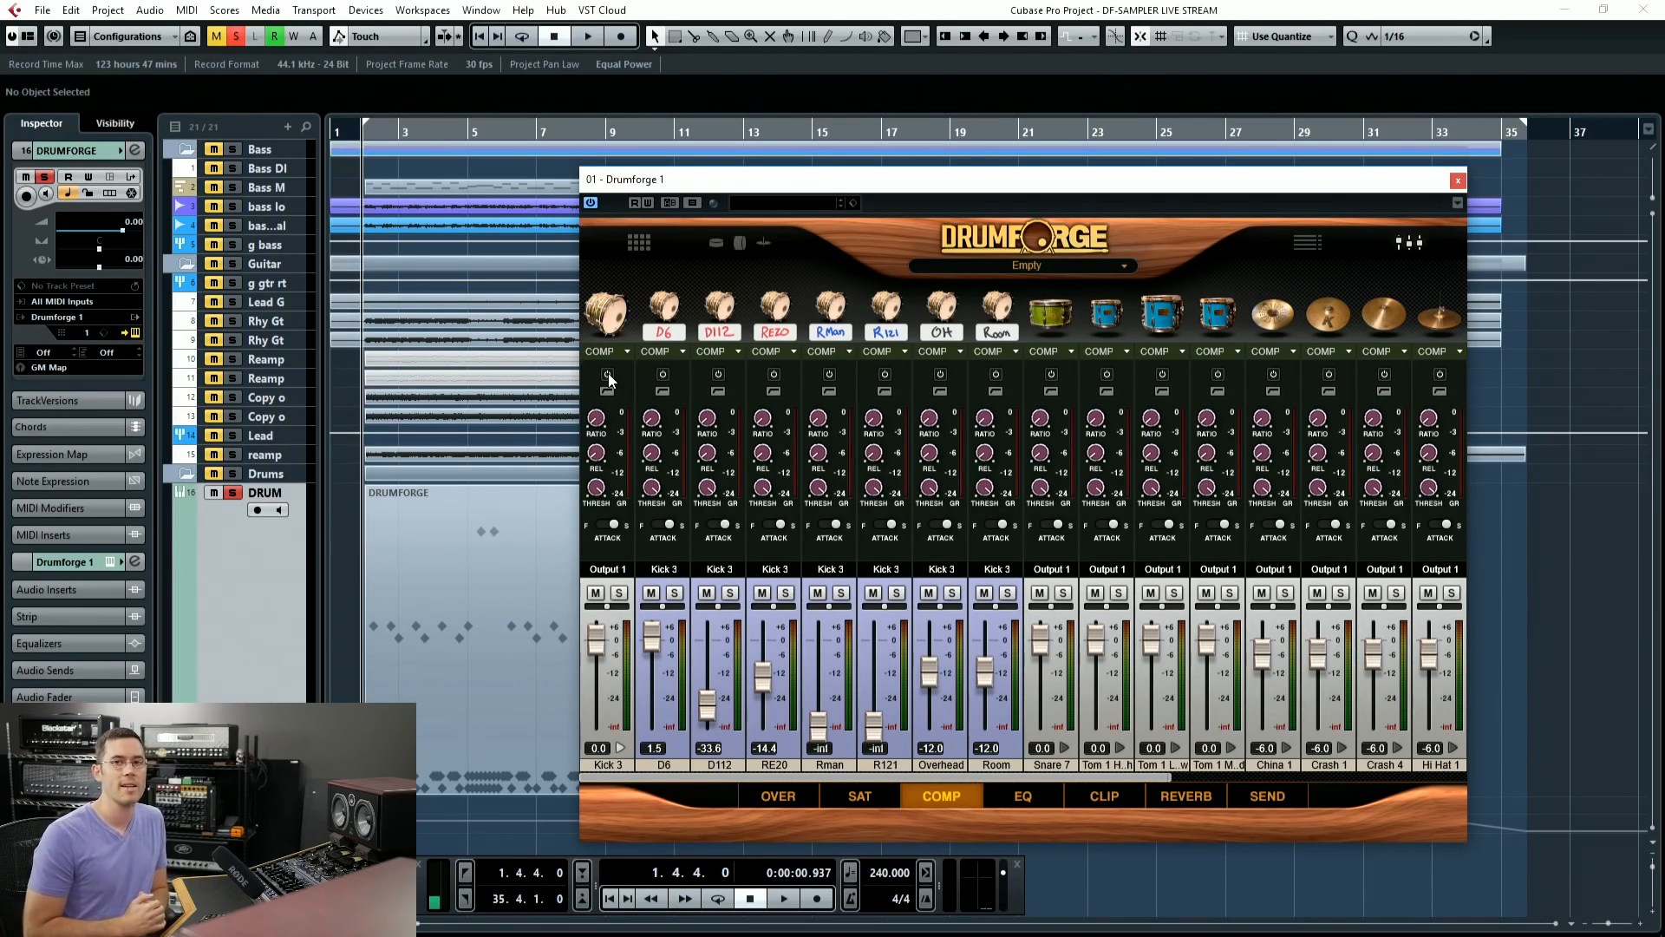
mouse_move(596, 421)
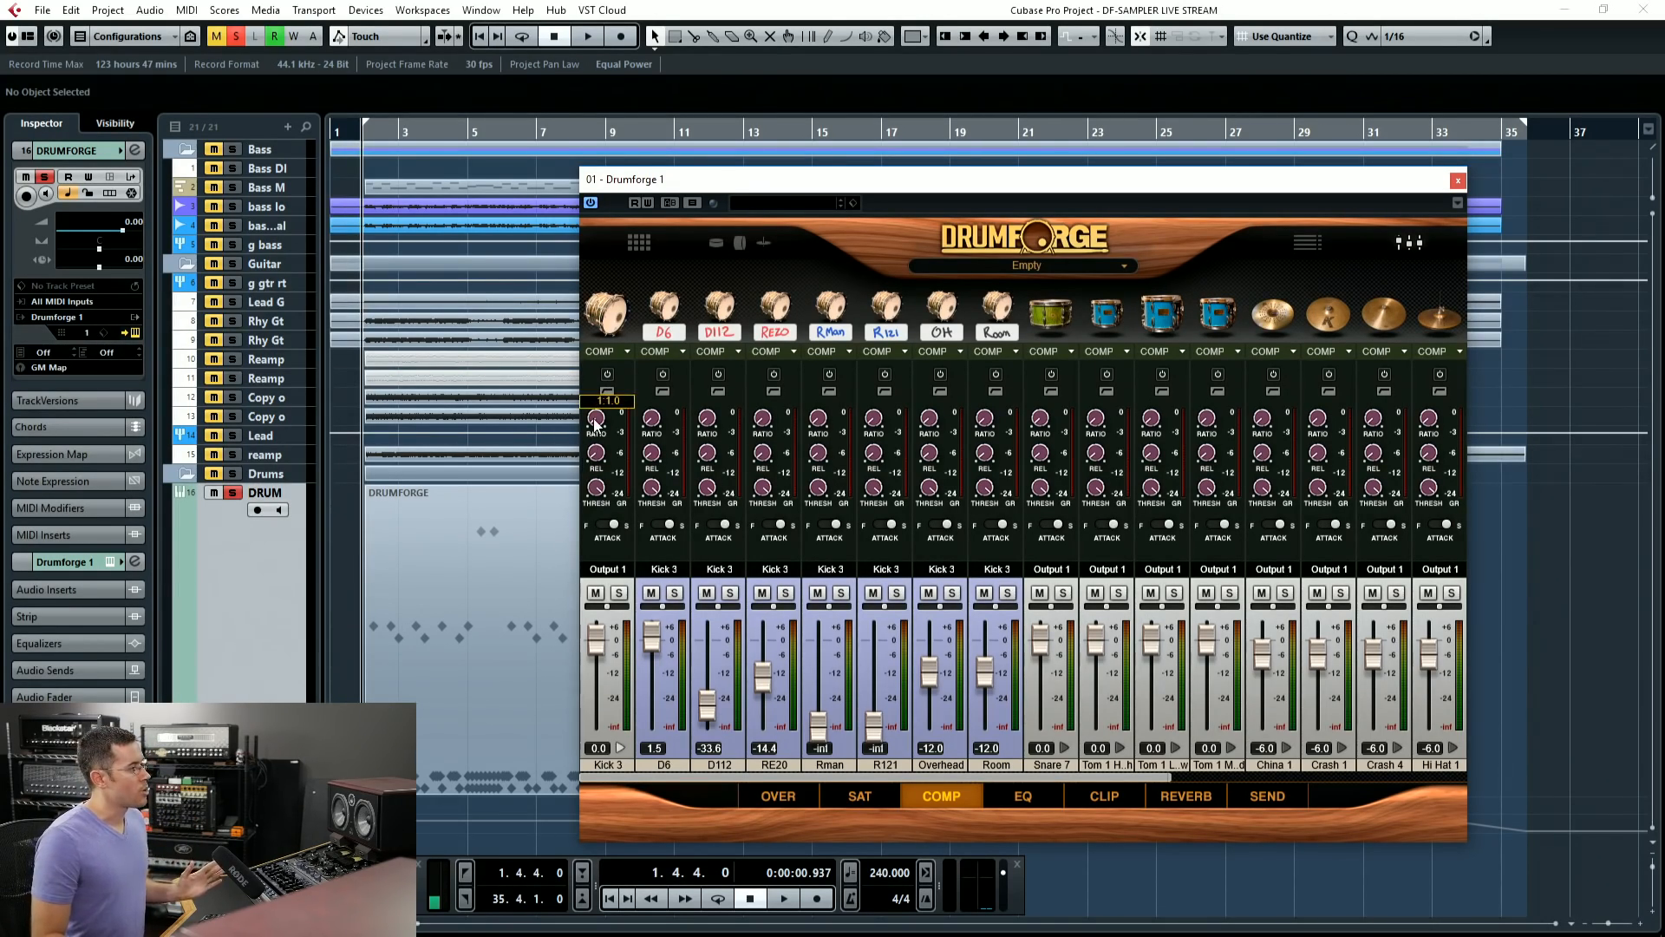
left_click_drag(596, 423, 593, 282)
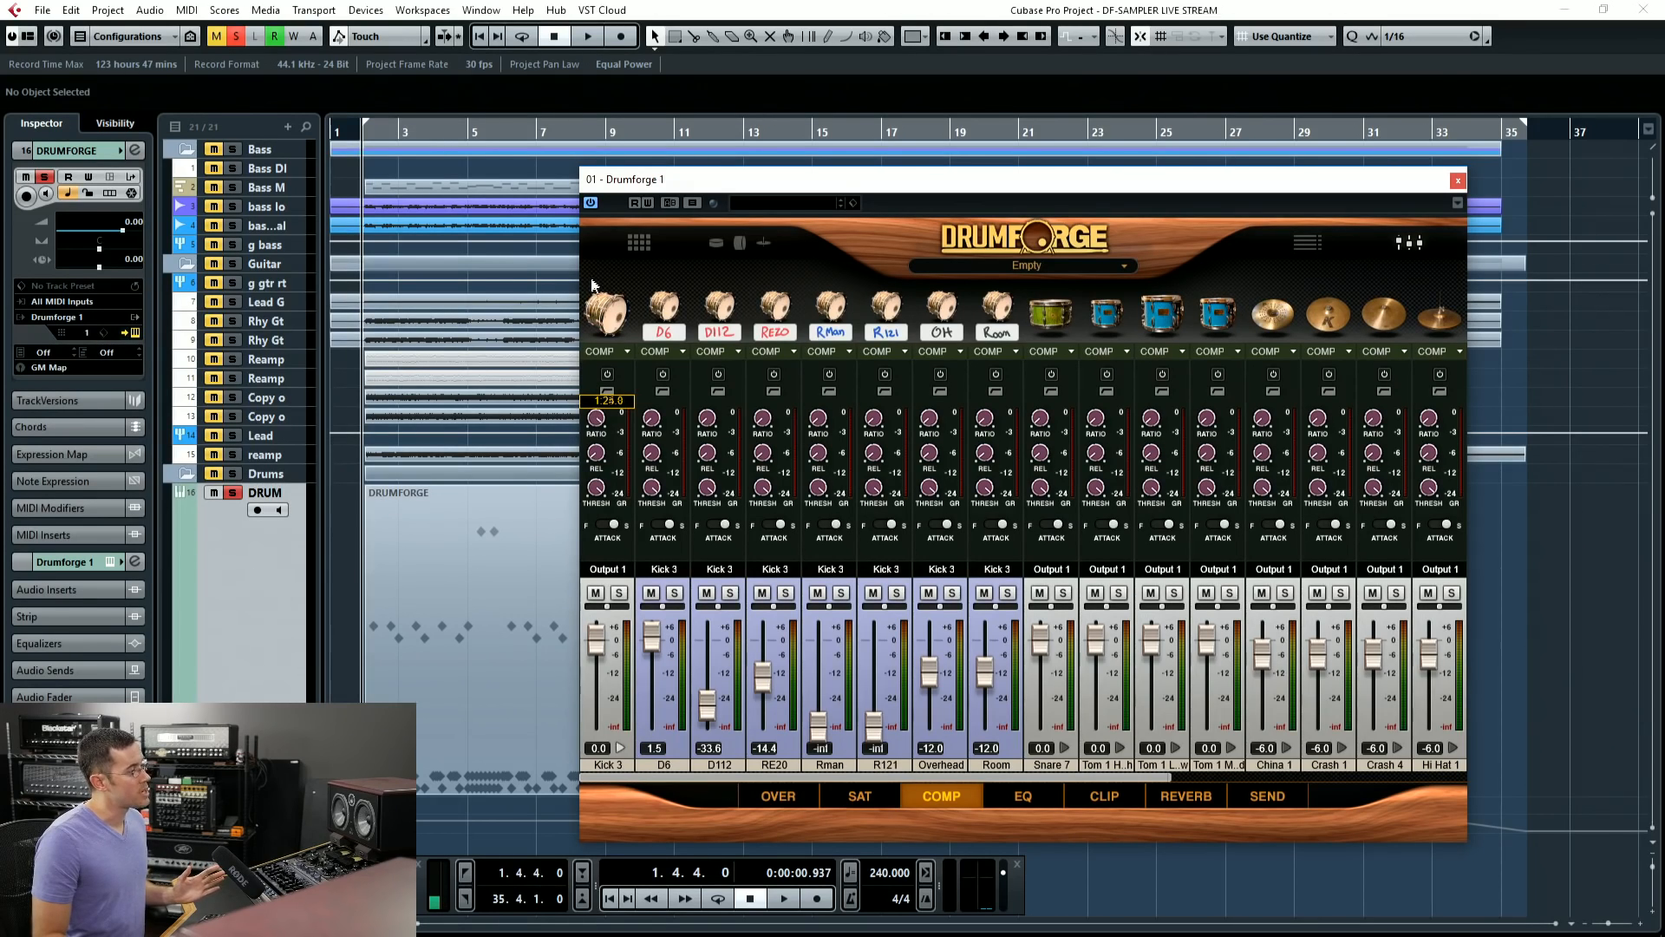
mouse_move(600, 468)
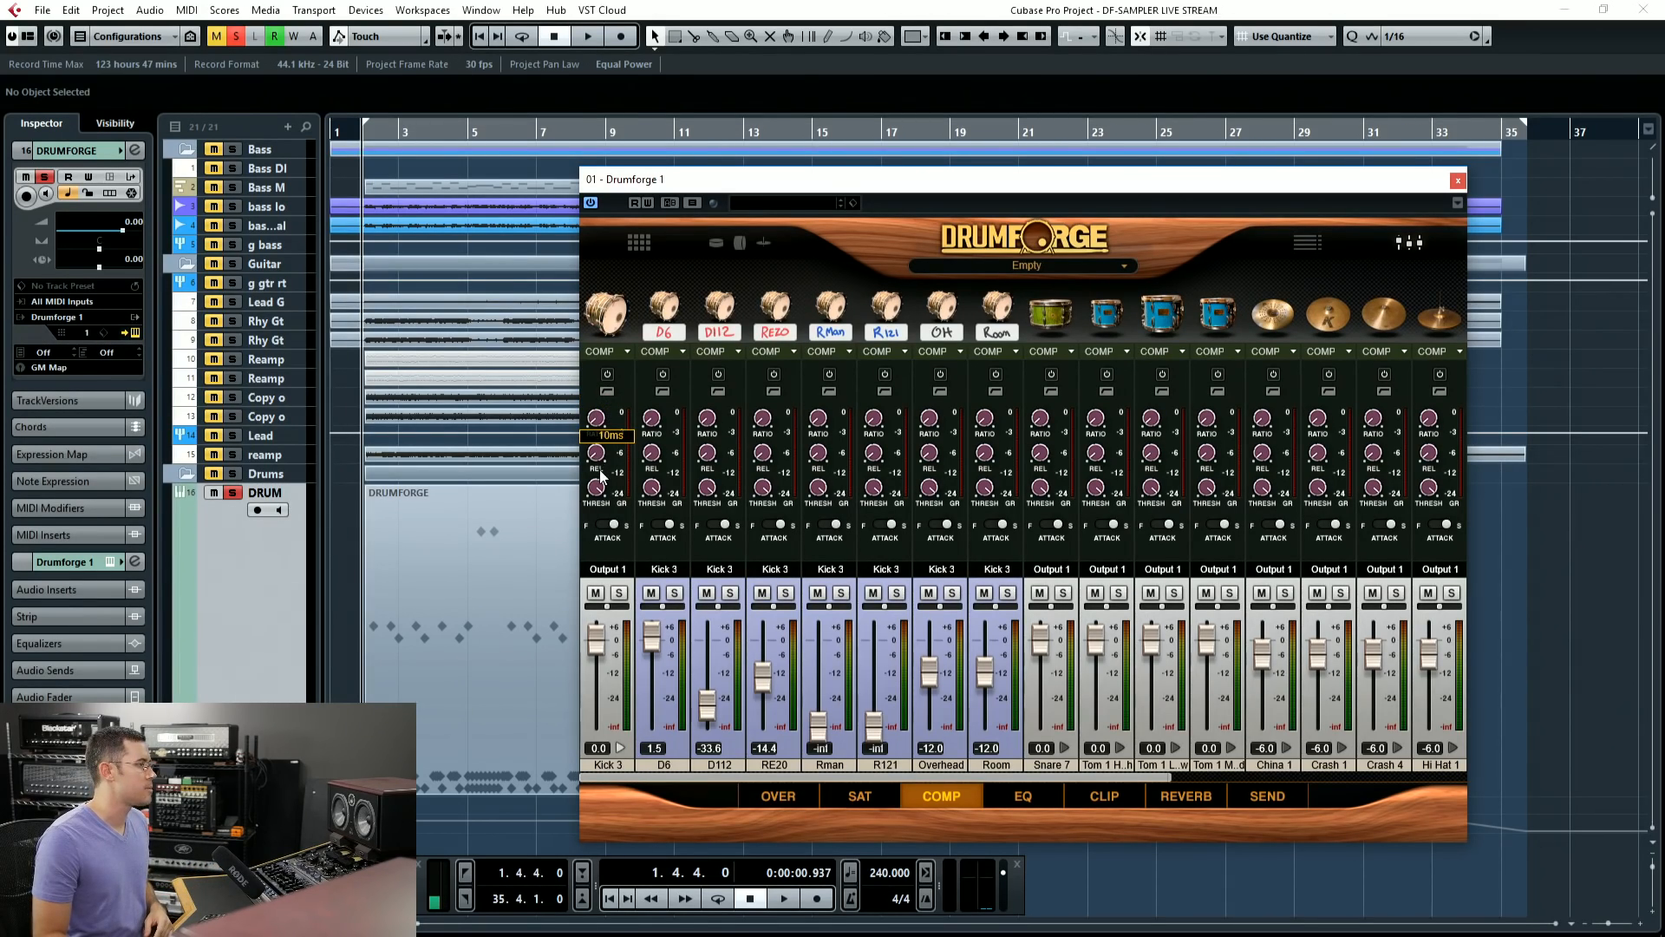
left_click_drag(600, 470, 590, 403)
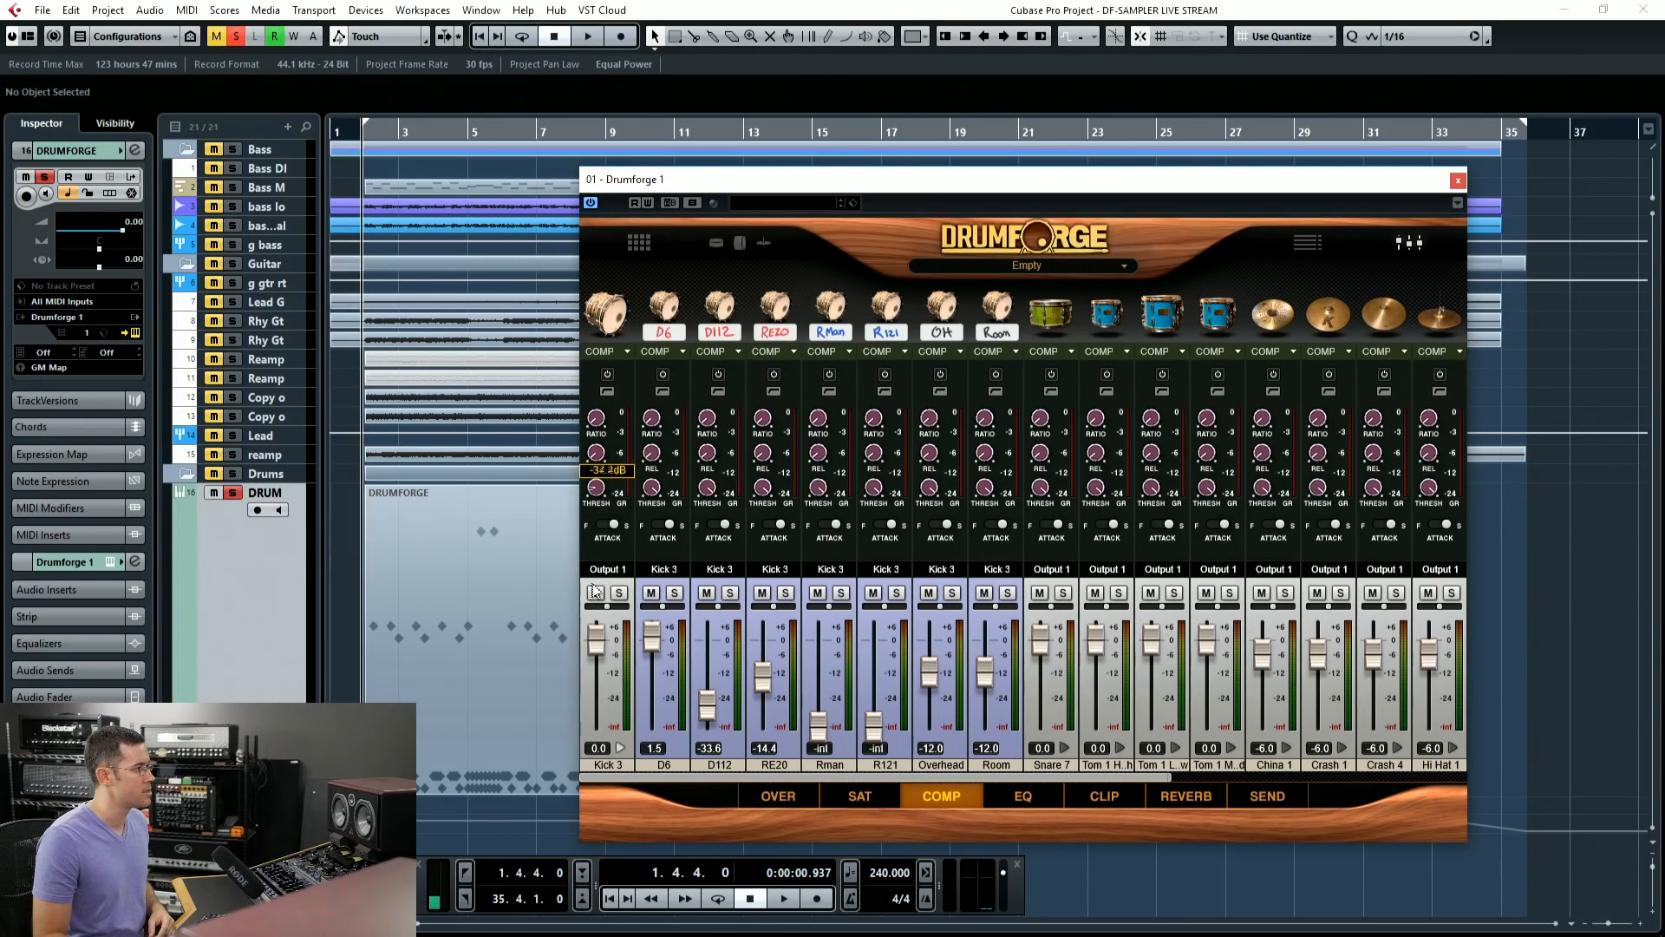
left_click_drag(608, 641, 598, 458)
left_click(614, 523)
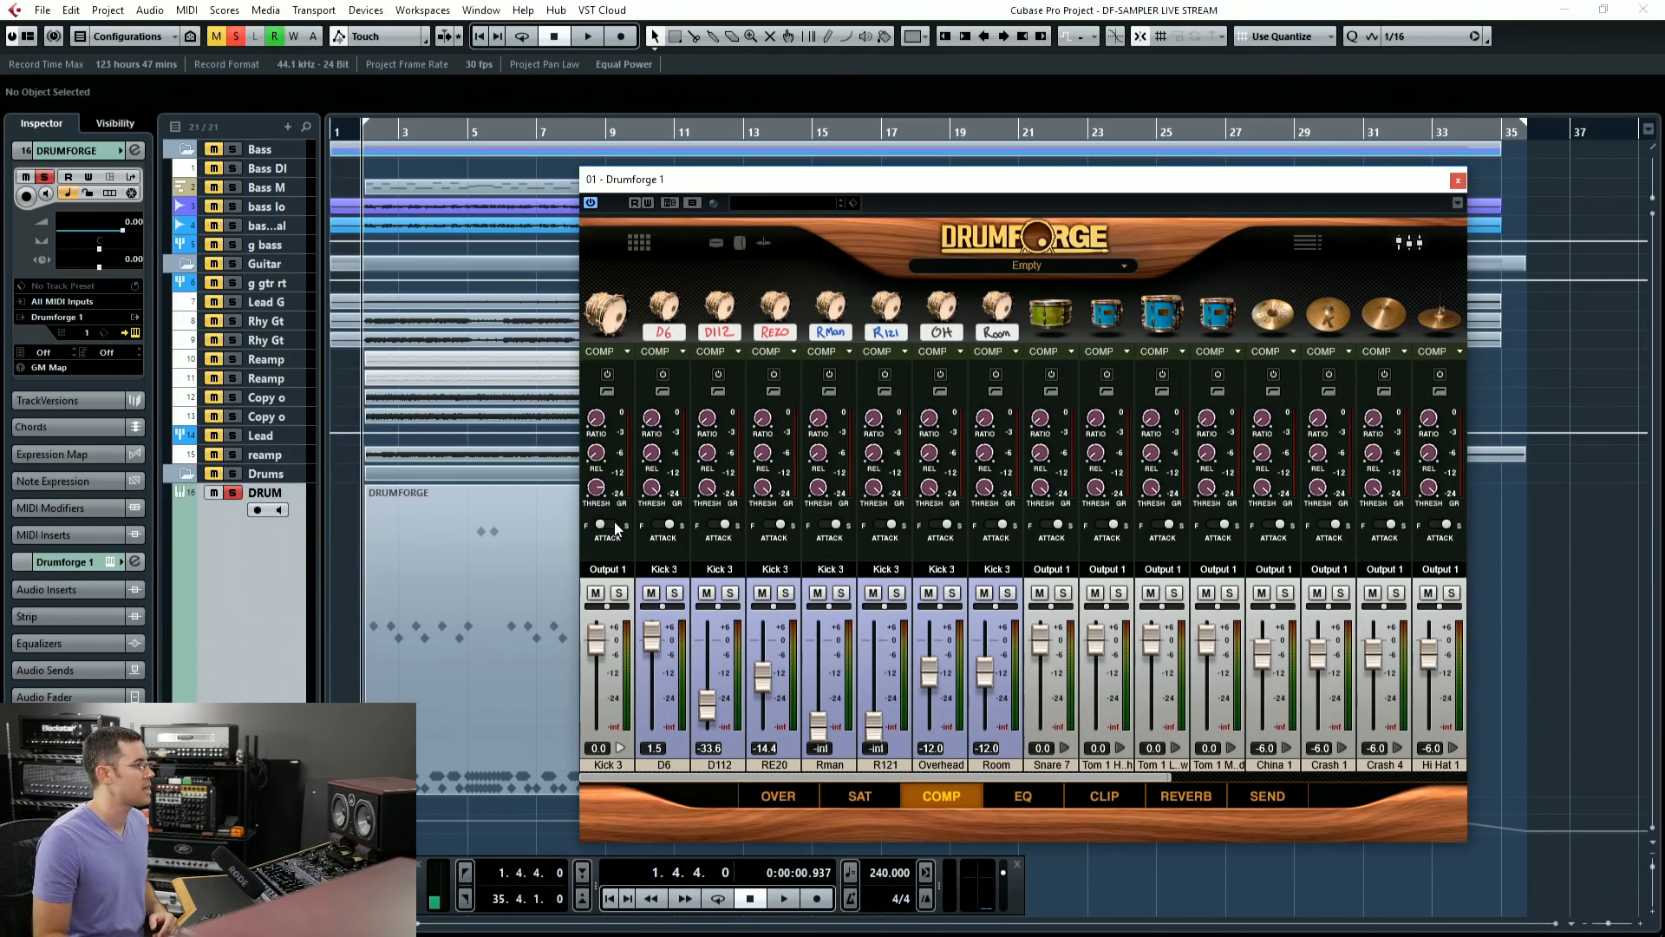
left_click(615, 524)
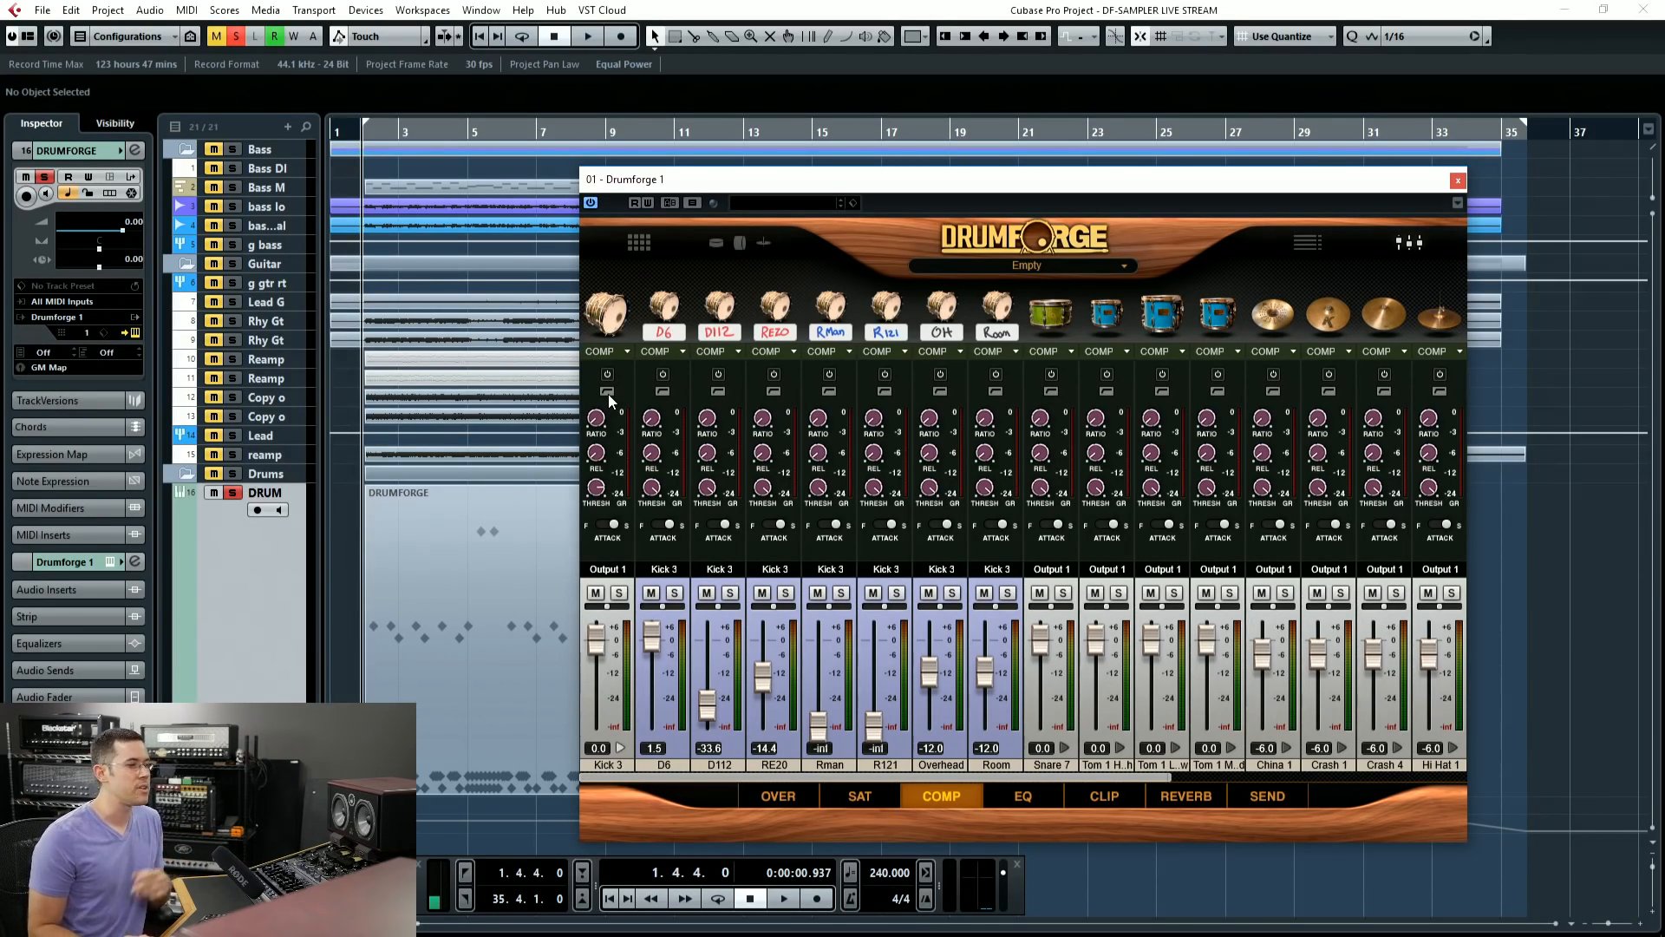
Step: Show the mixer's EQ section and try the frequency controls of Kick 3's low and mid bands
left_click(1018, 798)
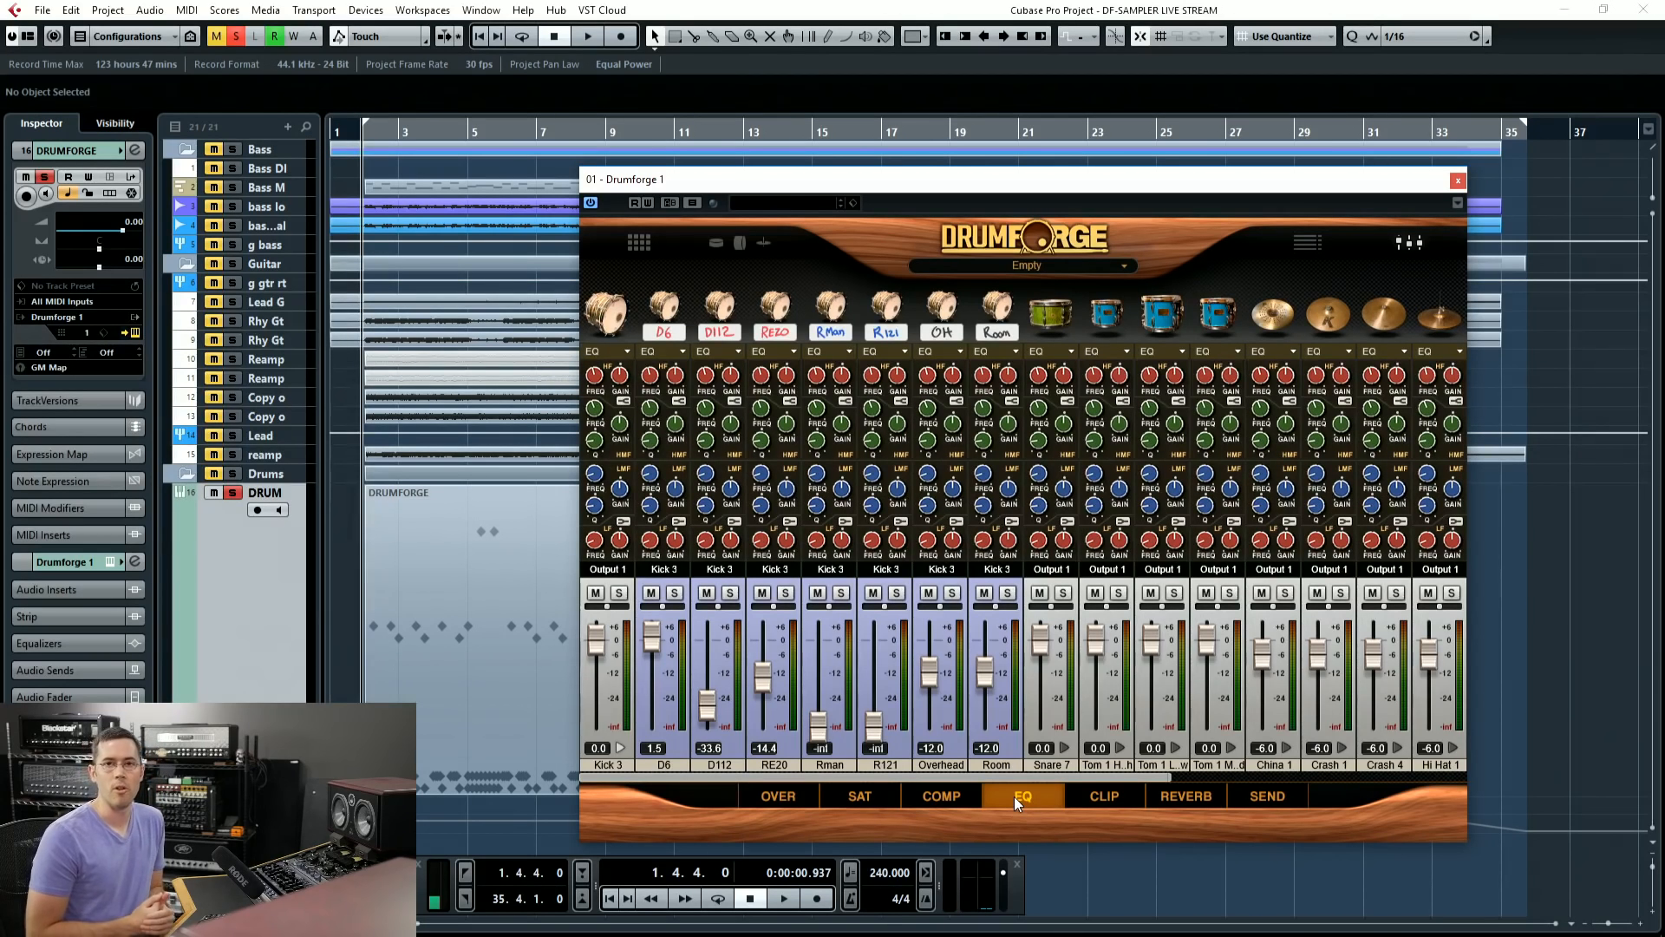
left_click(596, 545)
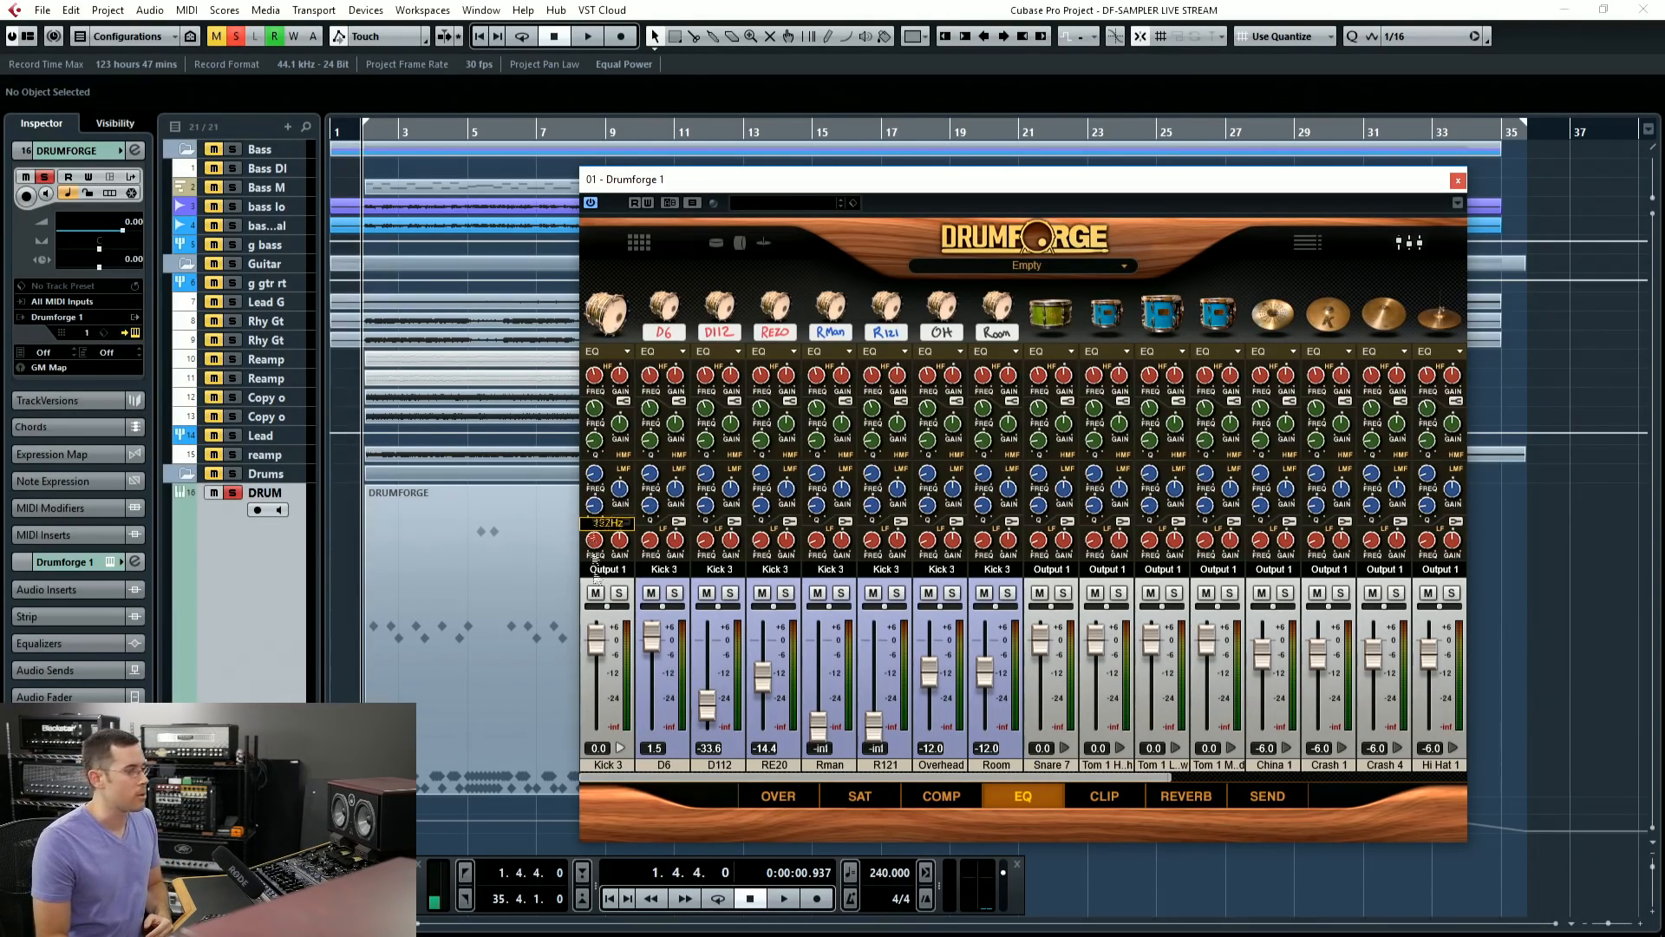
left_click(593, 475)
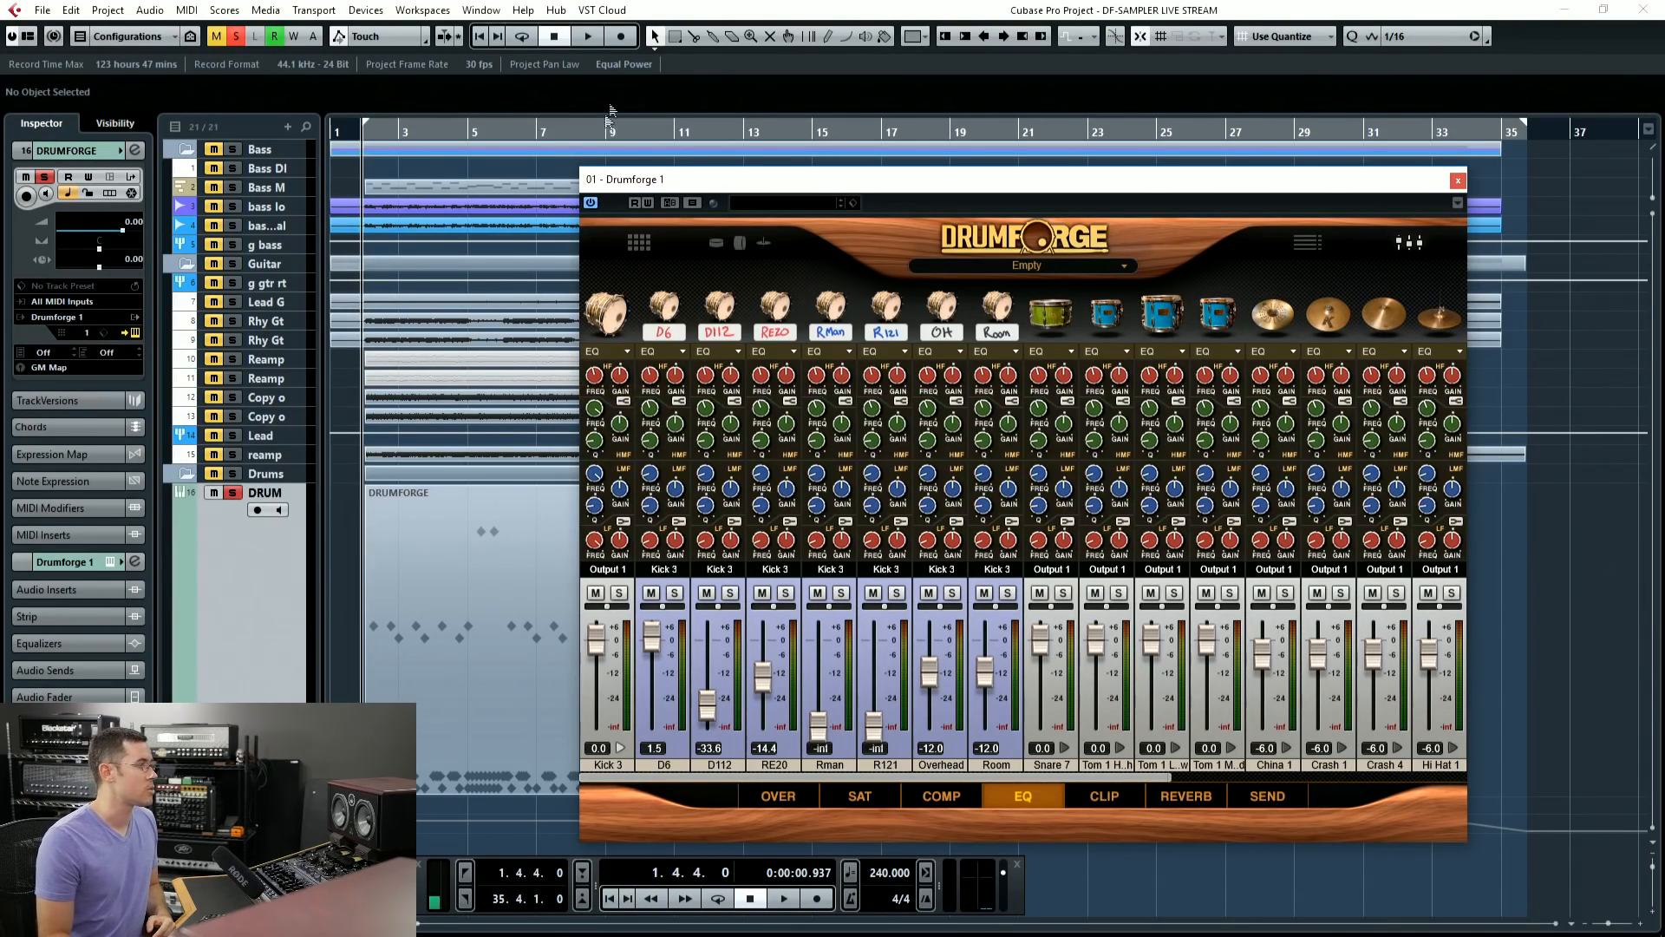
left_click_drag(594, 406, 591, 445)
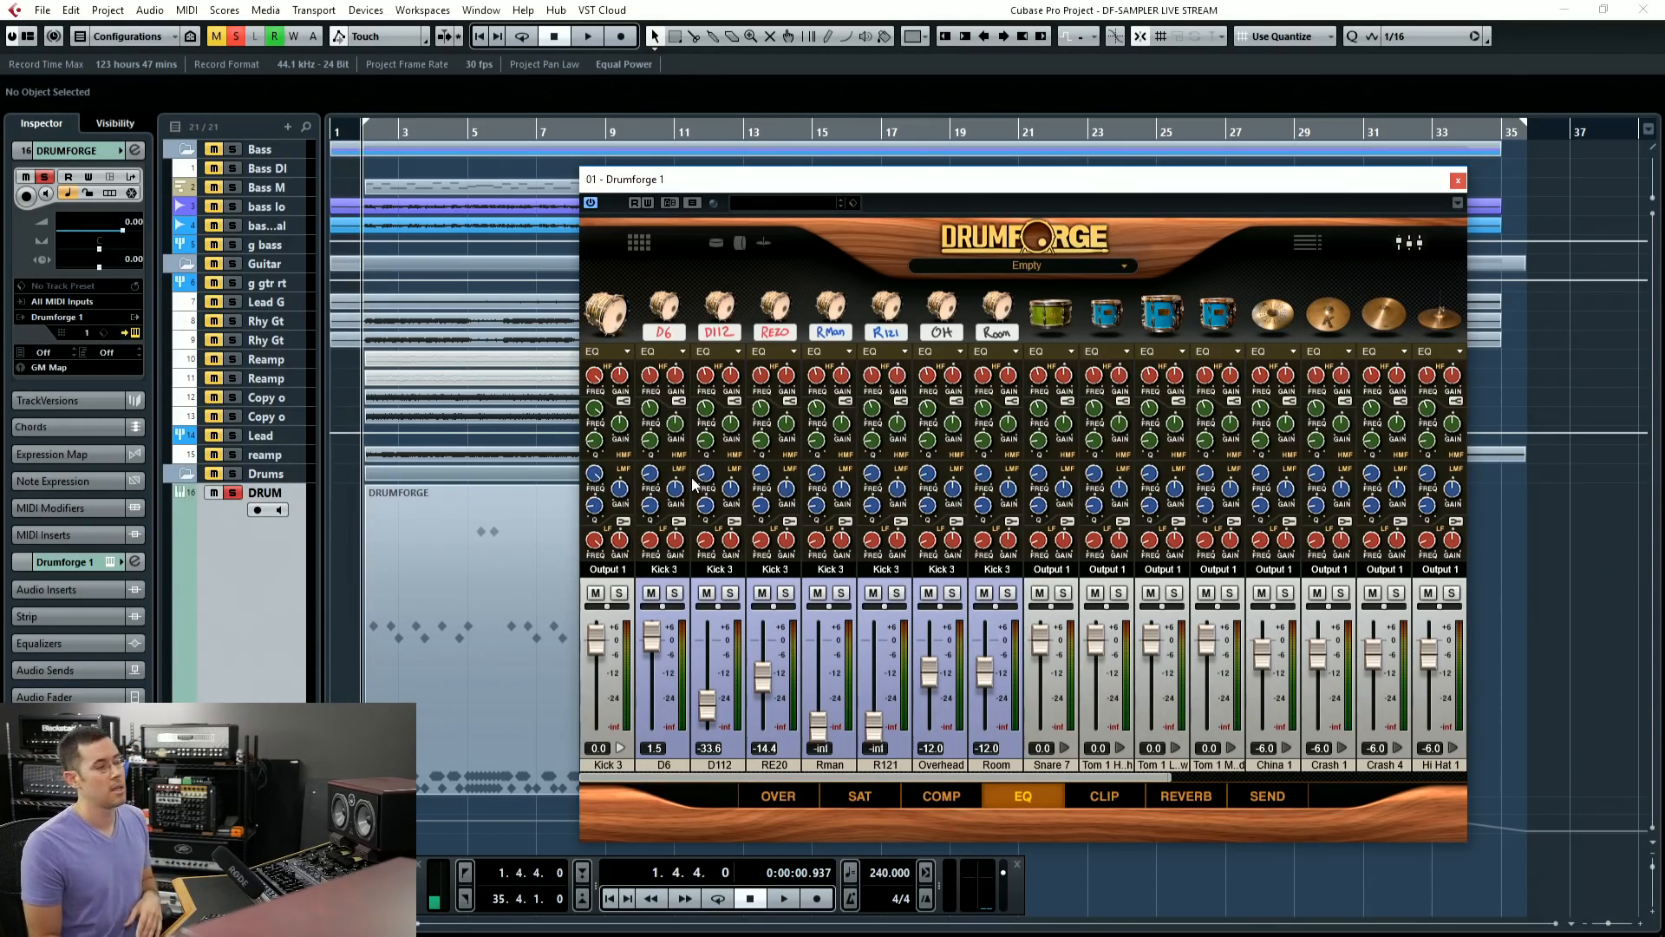
Step: Collapse Kick 3's microphone channels in the mixer and briefly play the drum track
left_click(621, 747)
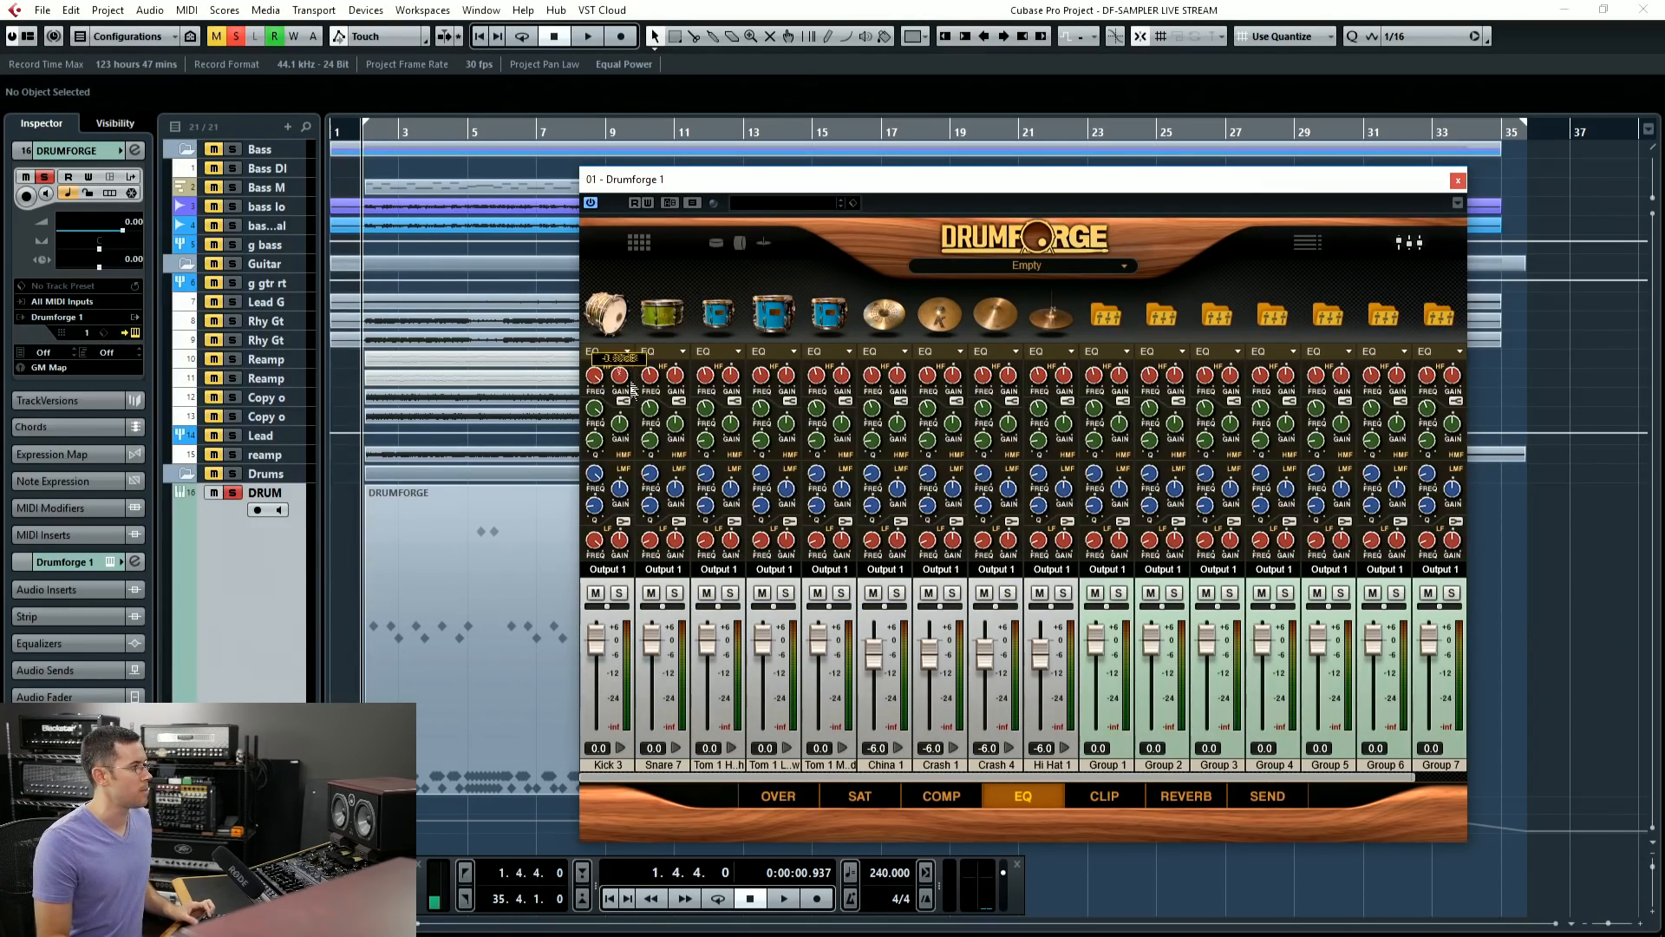
key("space")
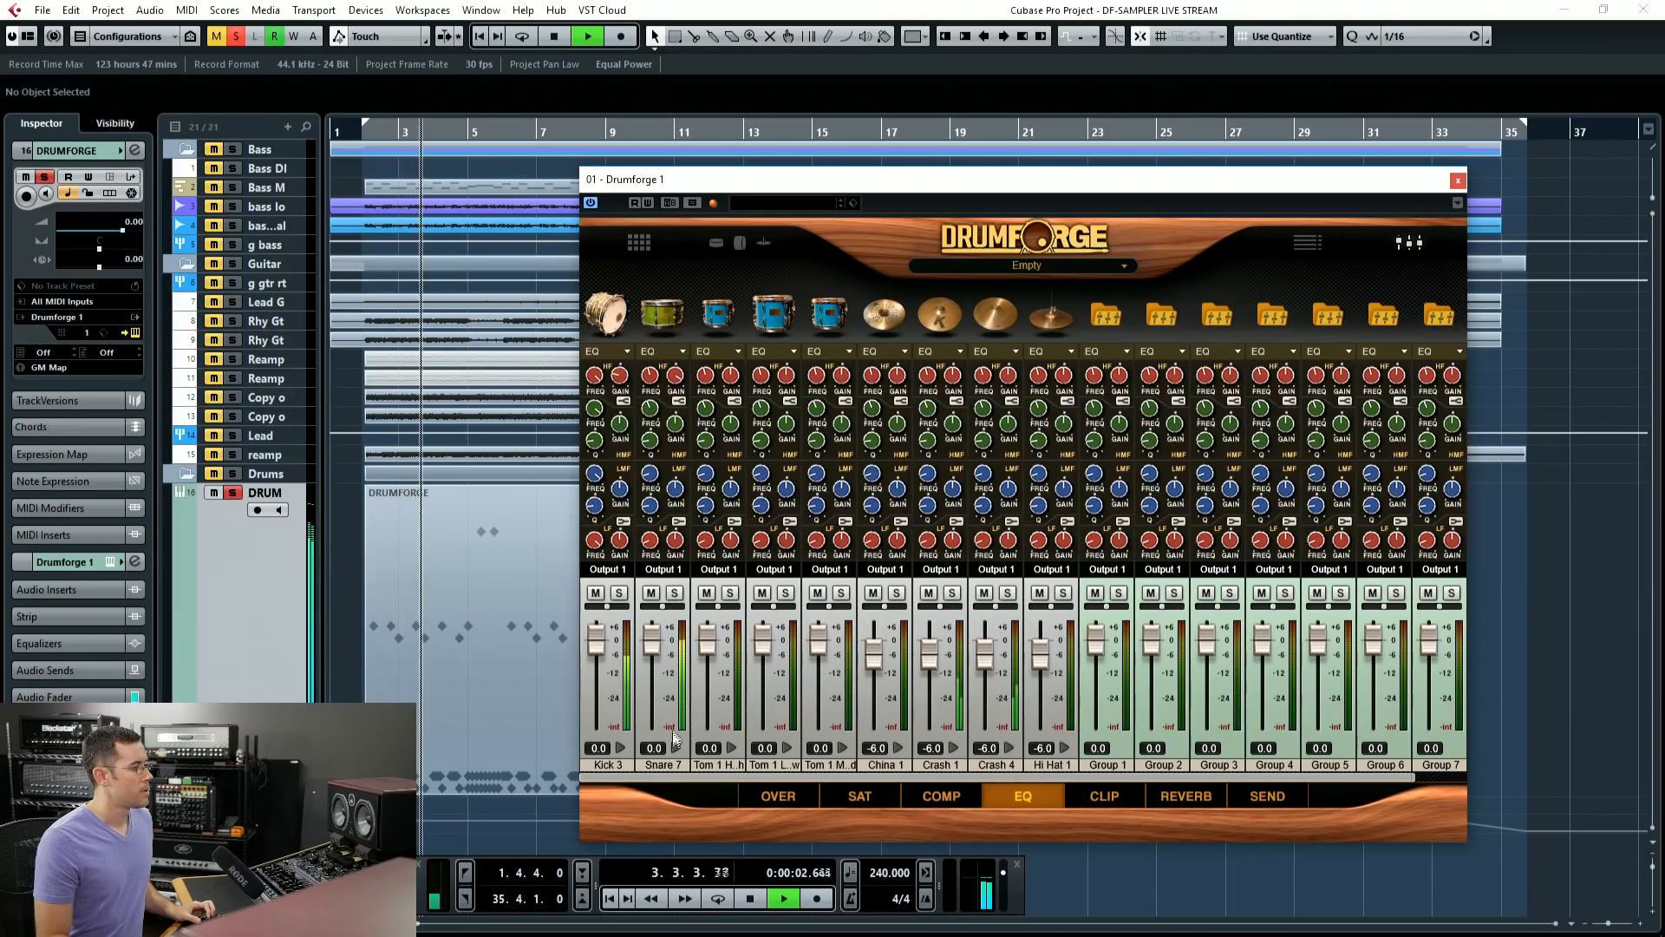
key("space")
Step: Show the EQ on Snare 7's 57 Top channel and lower its high-frequency gain to -15 dB during playback
left_click(717, 462)
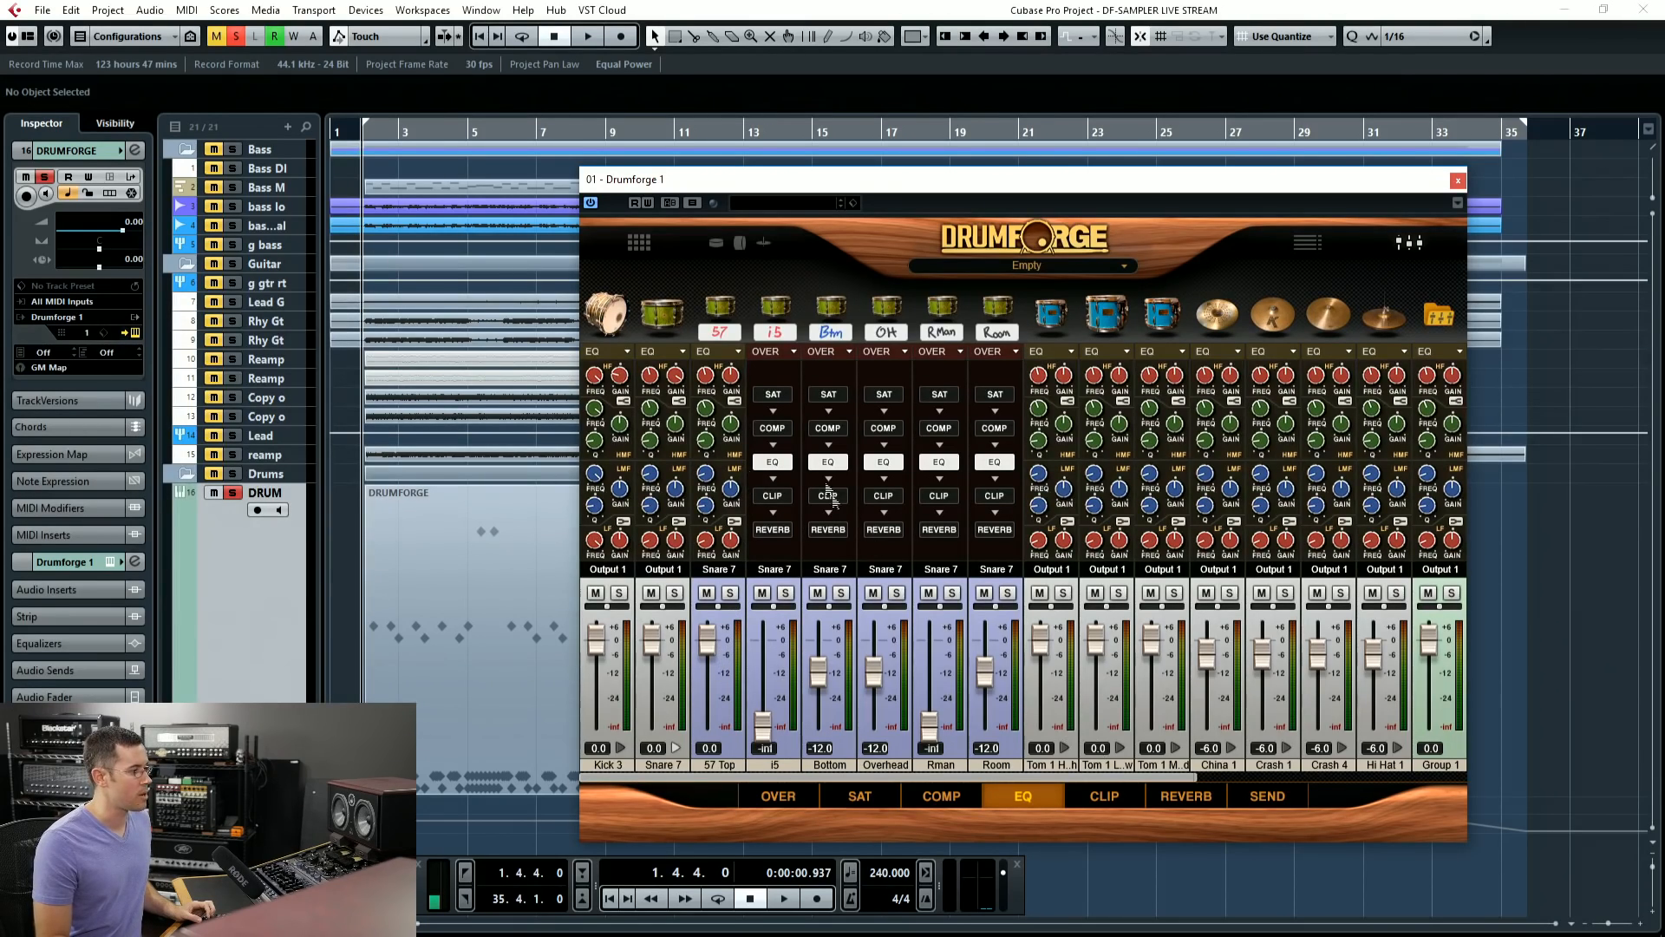
key("space")
mouse_move(733, 367)
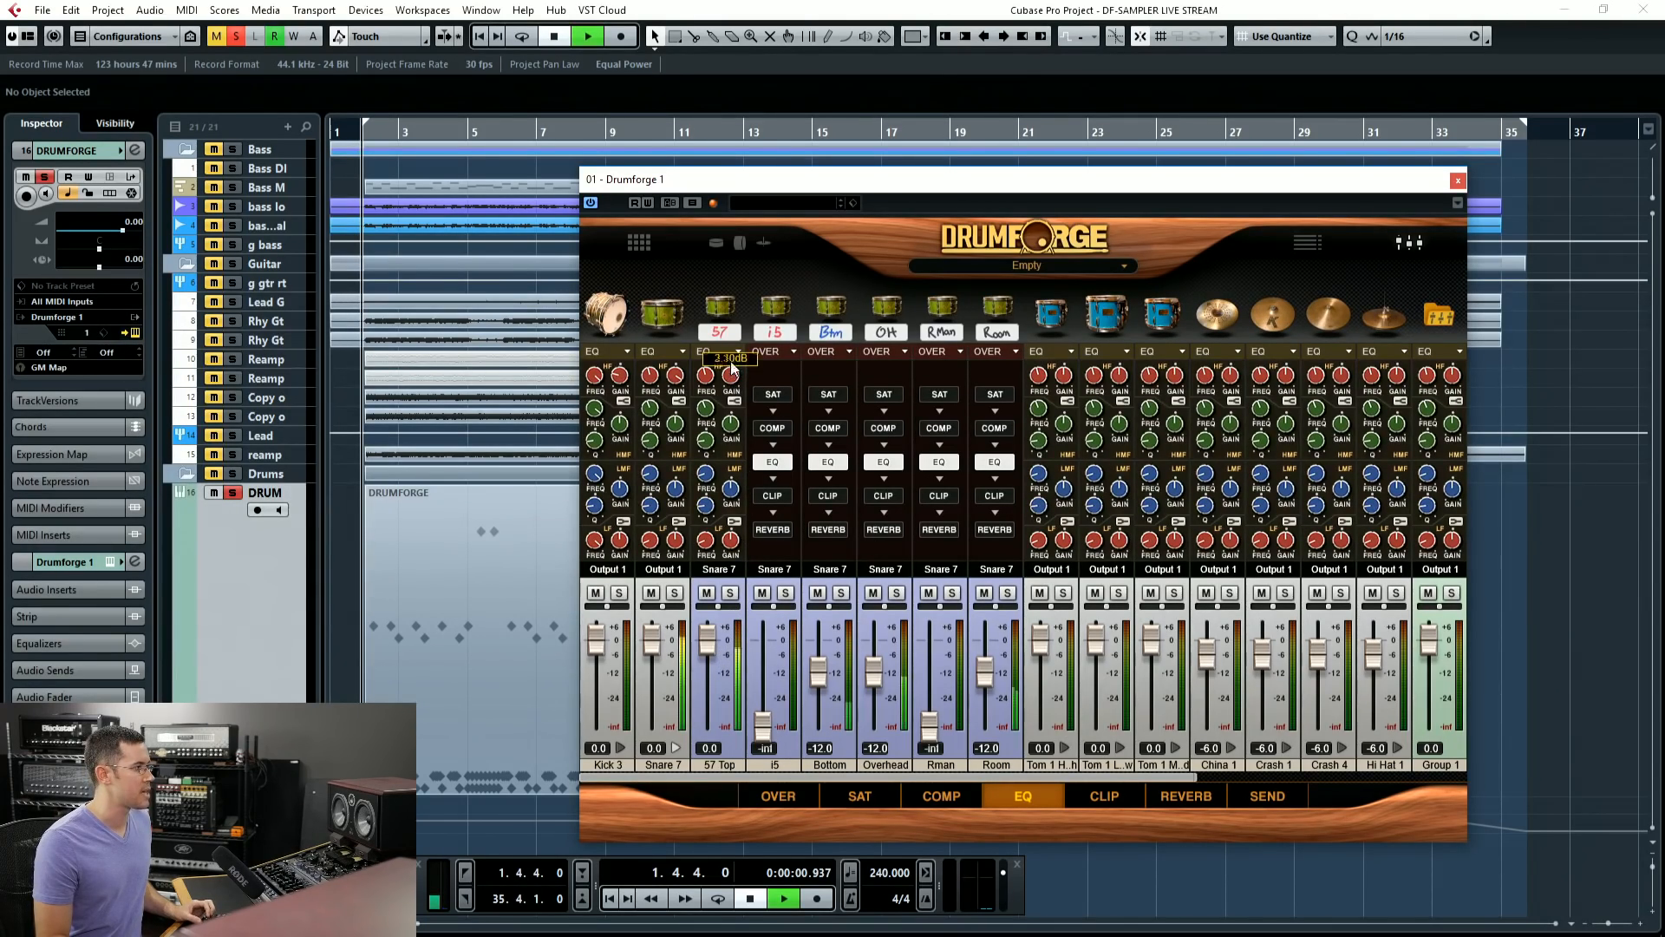
left_click_drag(733, 367, 731, 425)
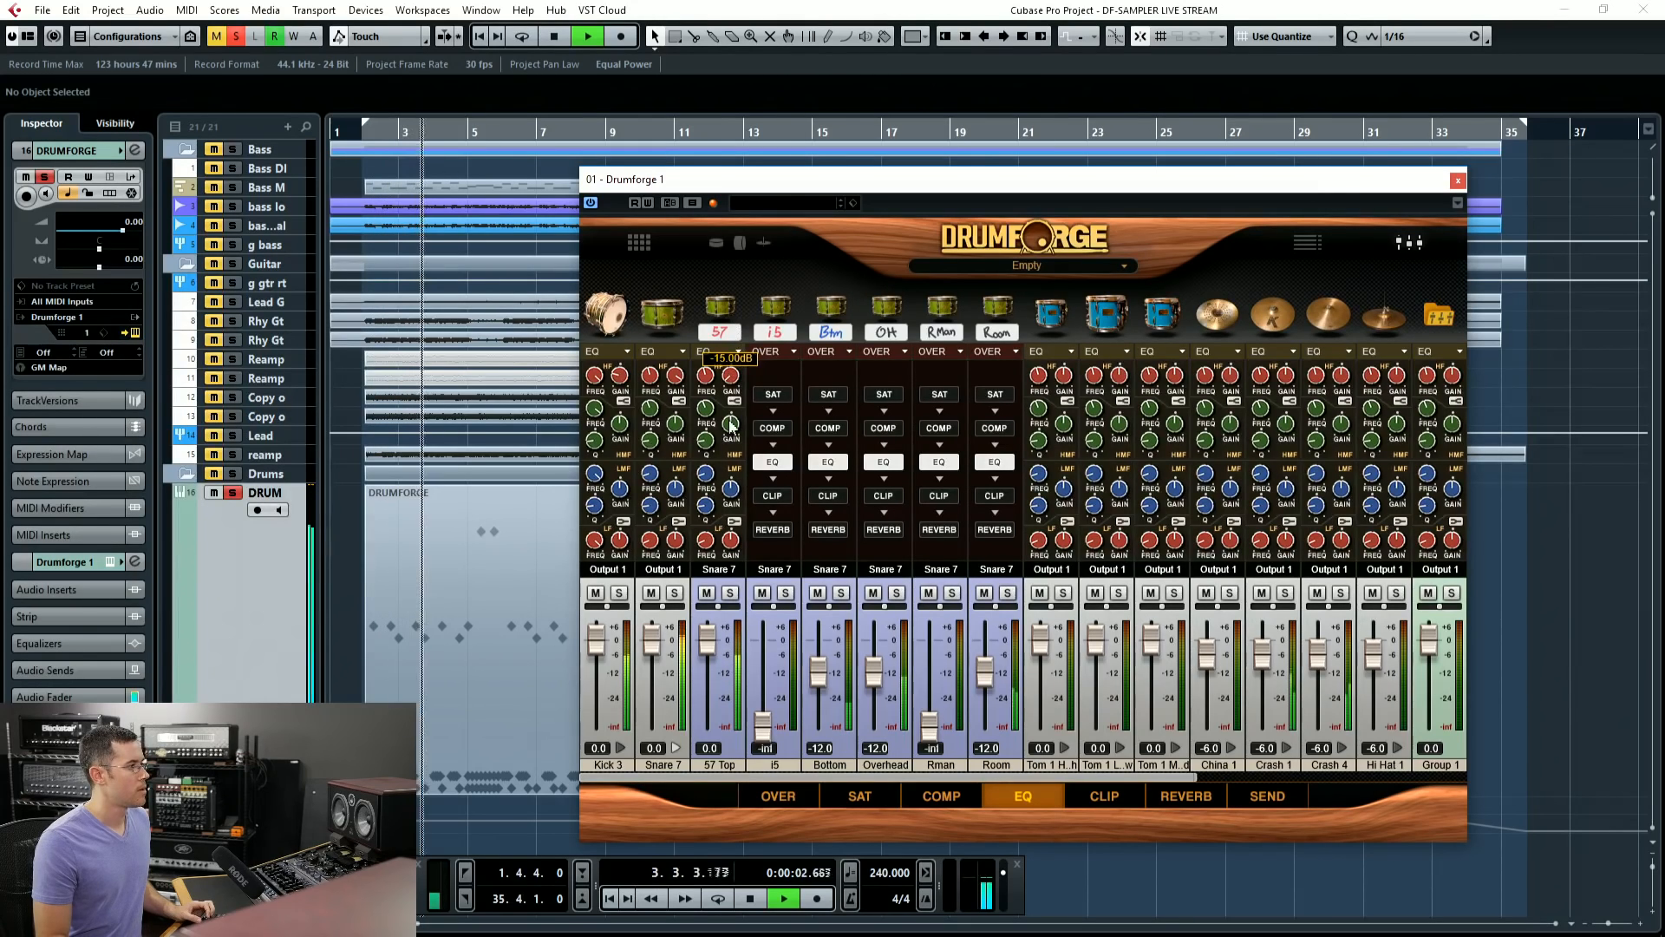
key("space")
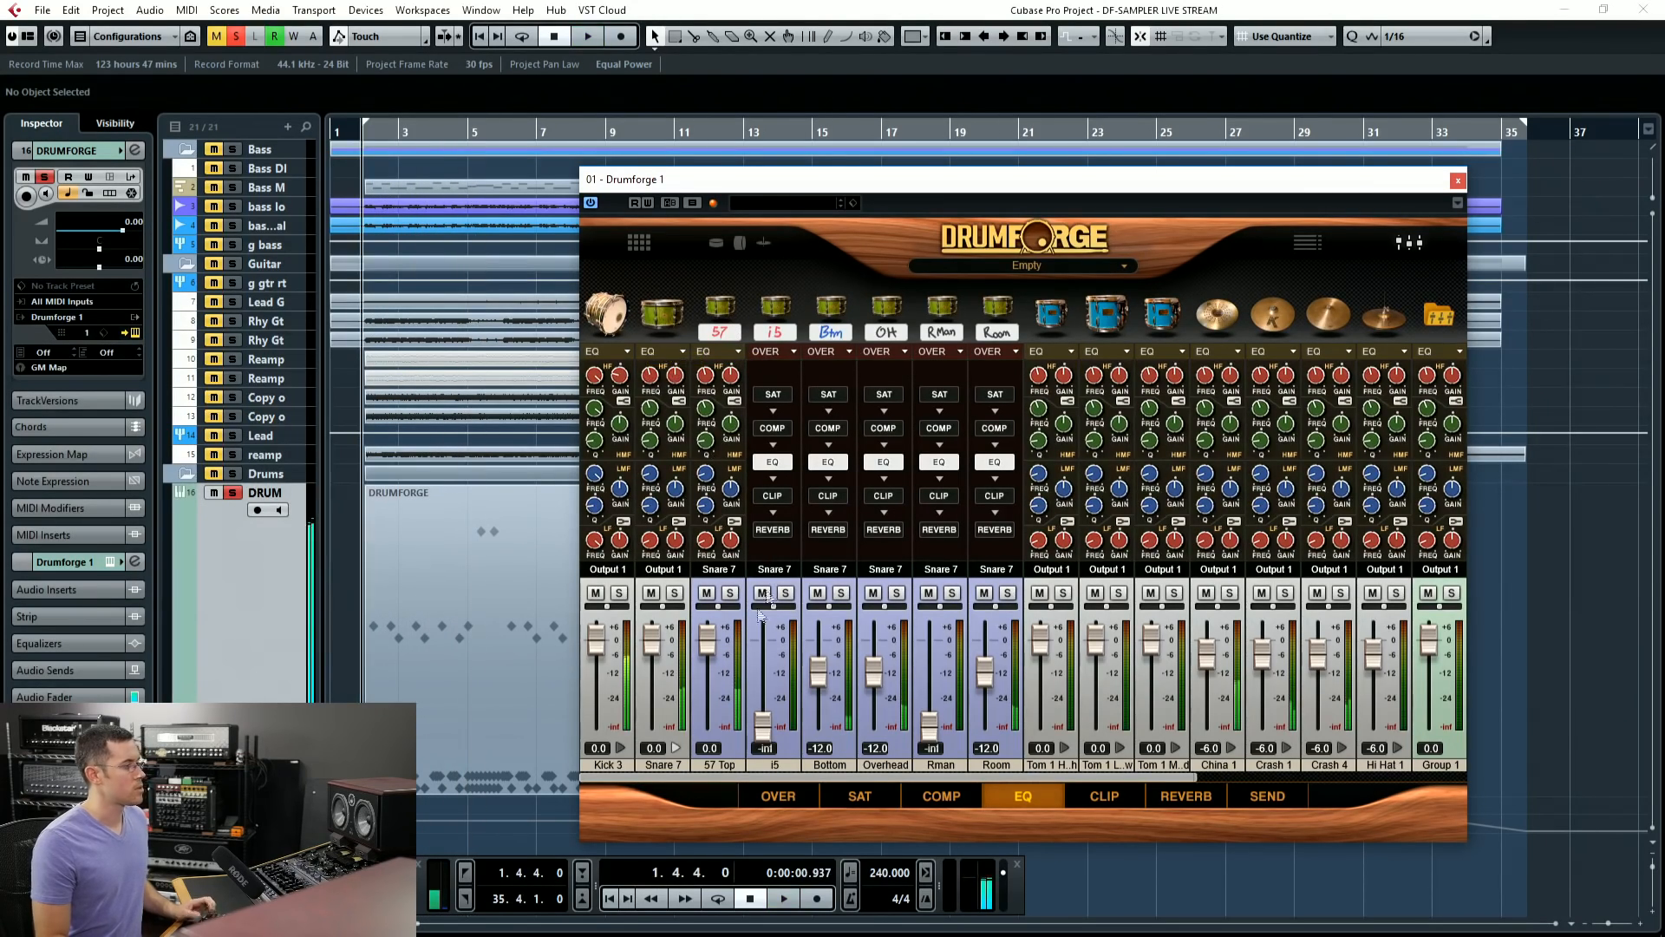
Step: Collapse Snare 7's microphone channels and enable the clipper on the Snare 7 and Kick 3 channels
left_click(939, 796)
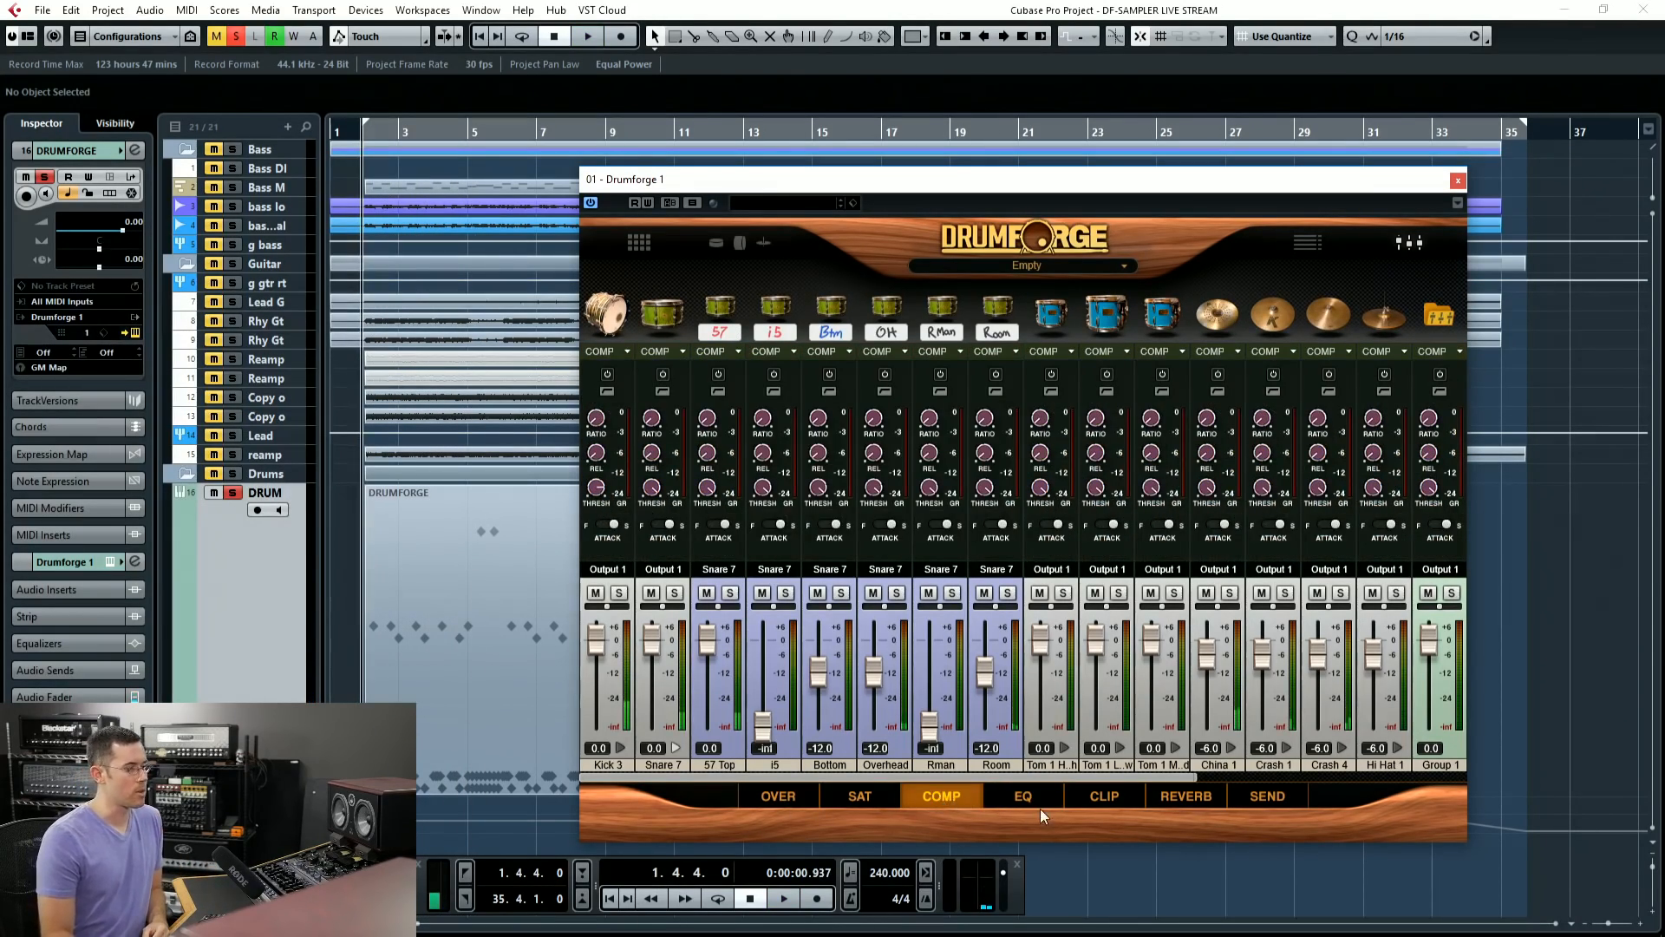
left_click(1094, 796)
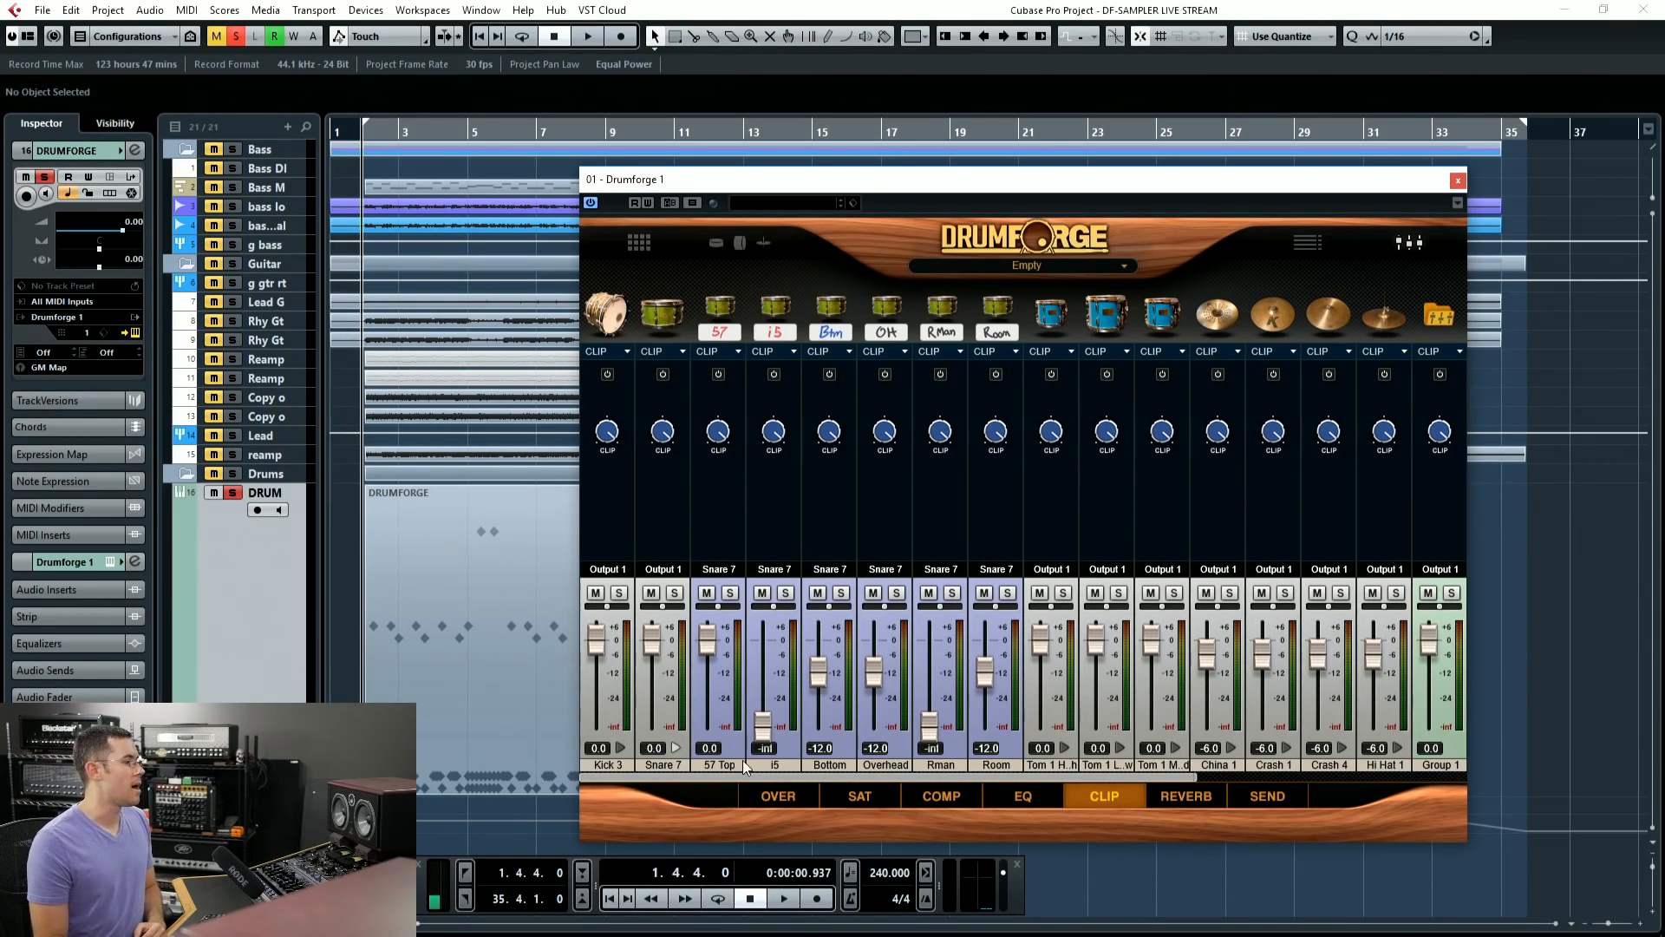
left_click(678, 749)
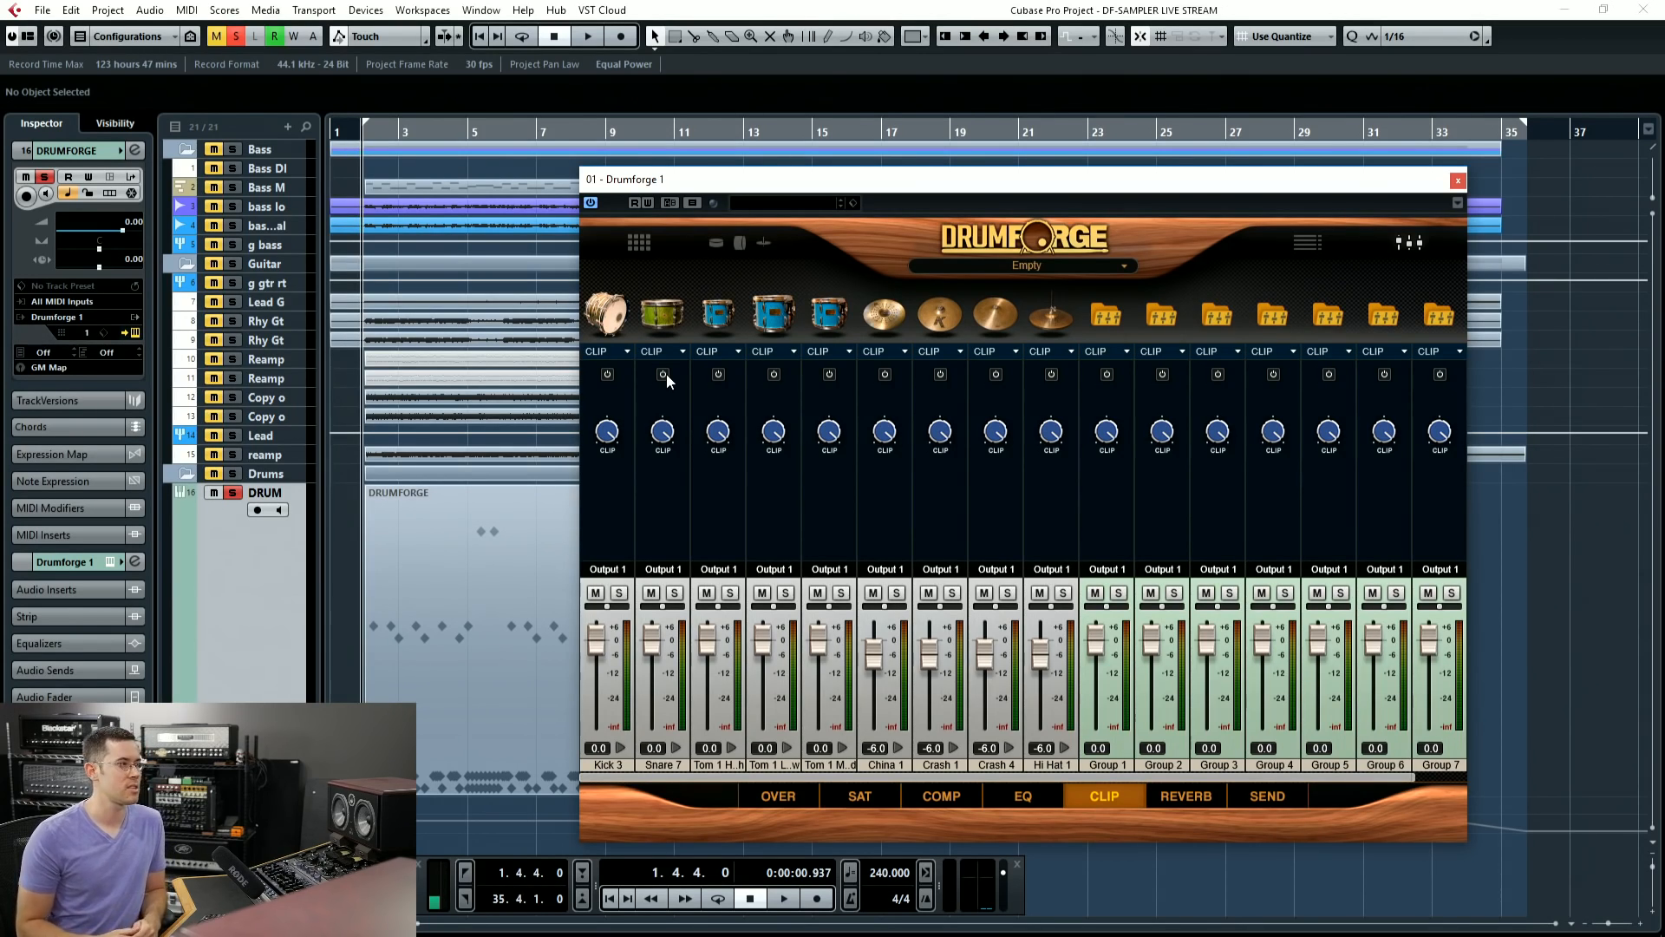
left_click(664, 374)
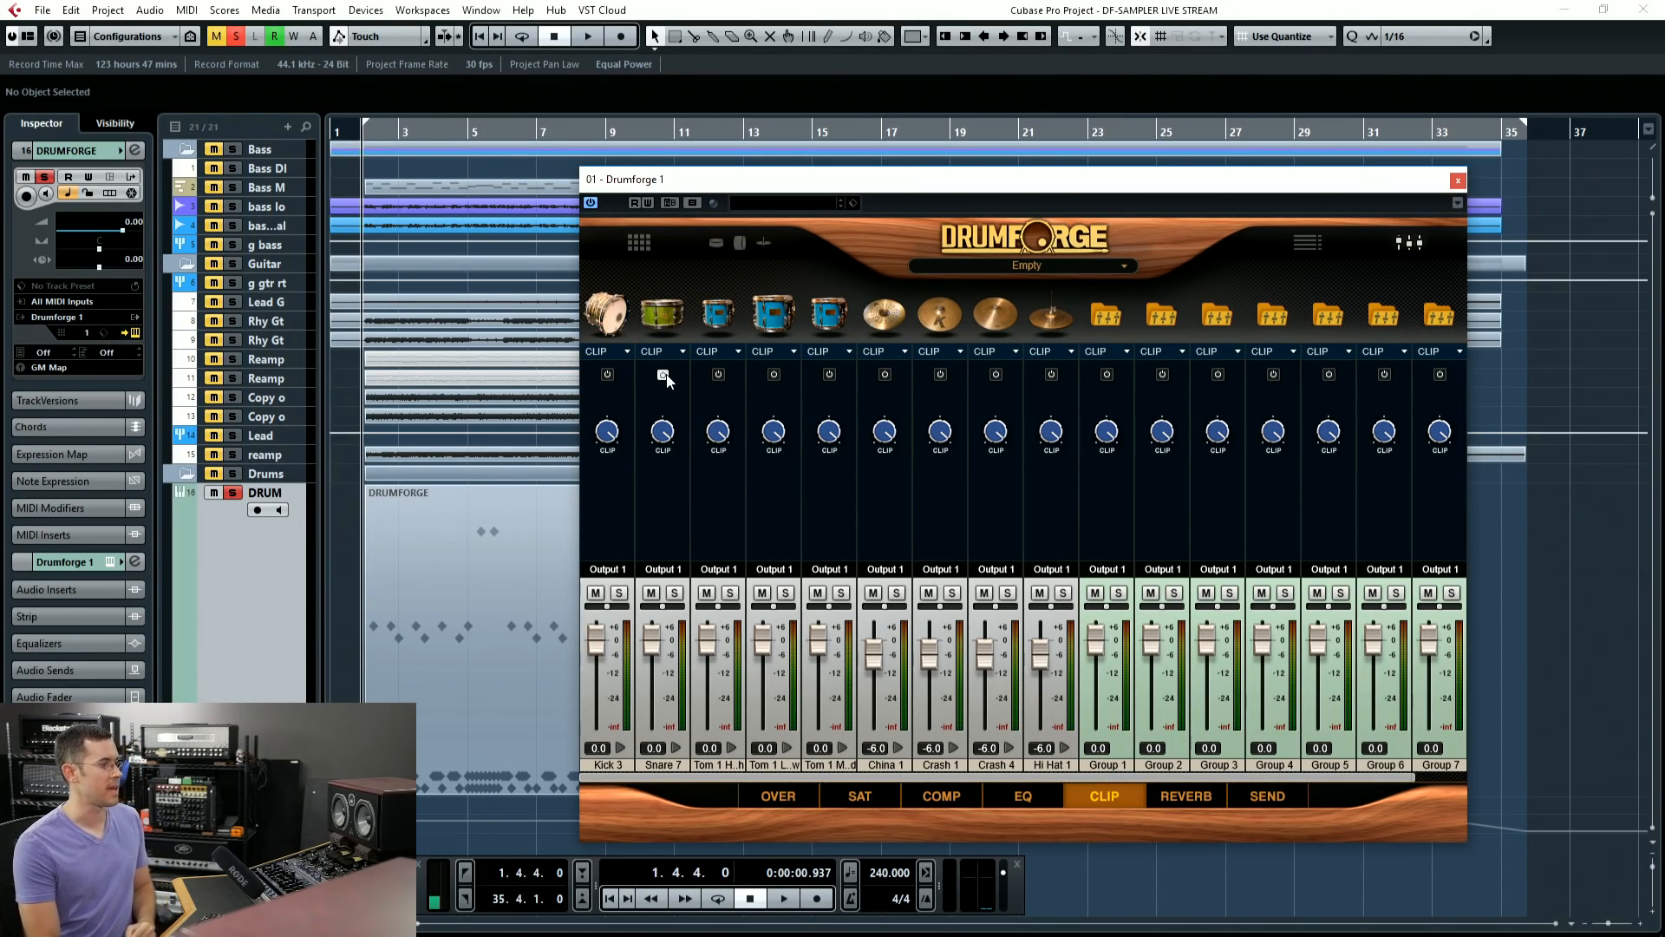
left_click(608, 373)
Step: Audition the clippers in playback, set Snare 7's clip to -11.6 dB, and switch Snare 7's clipper off
key("space")
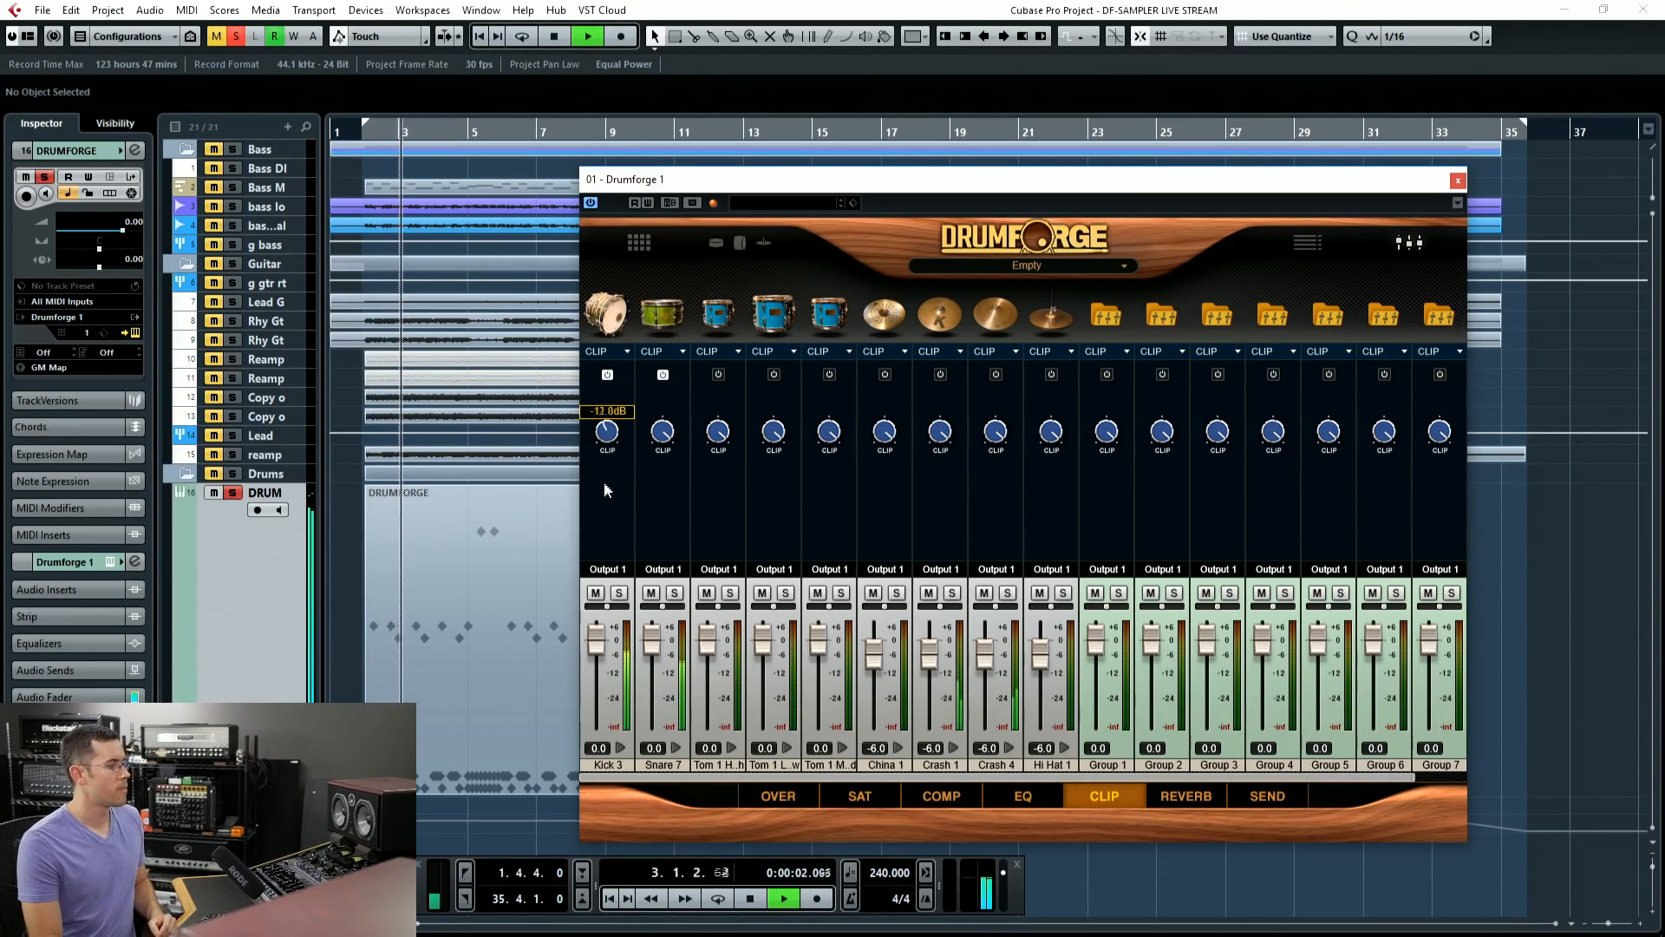
key("space")
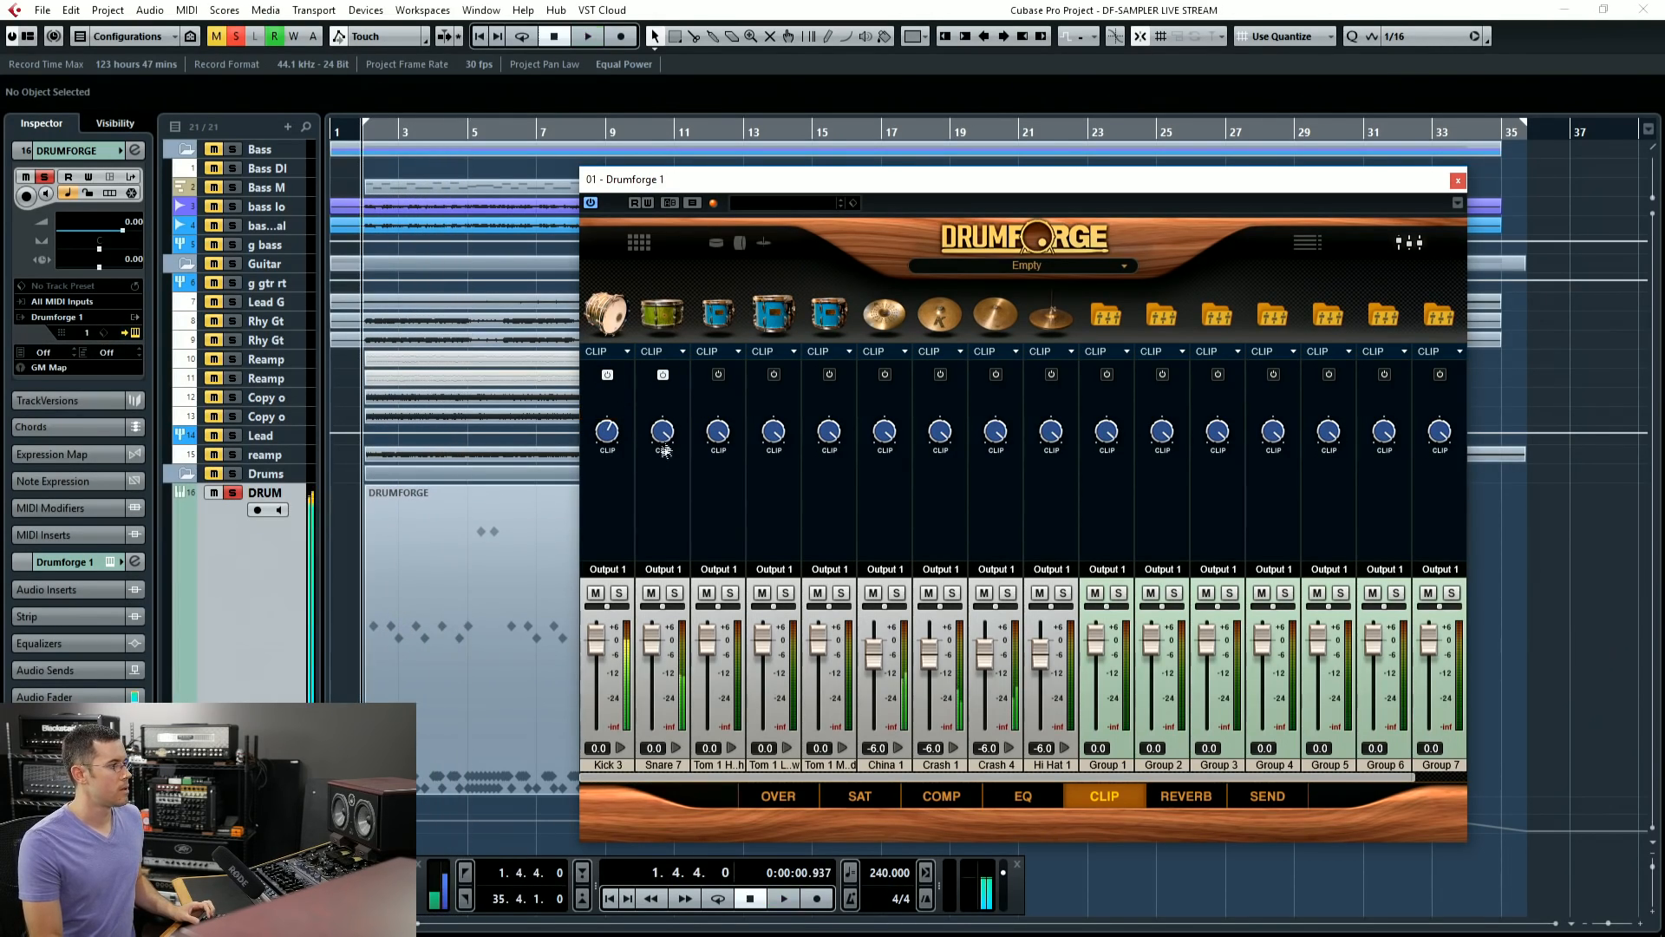
left_click_drag(664, 449, 661, 461)
key("space")
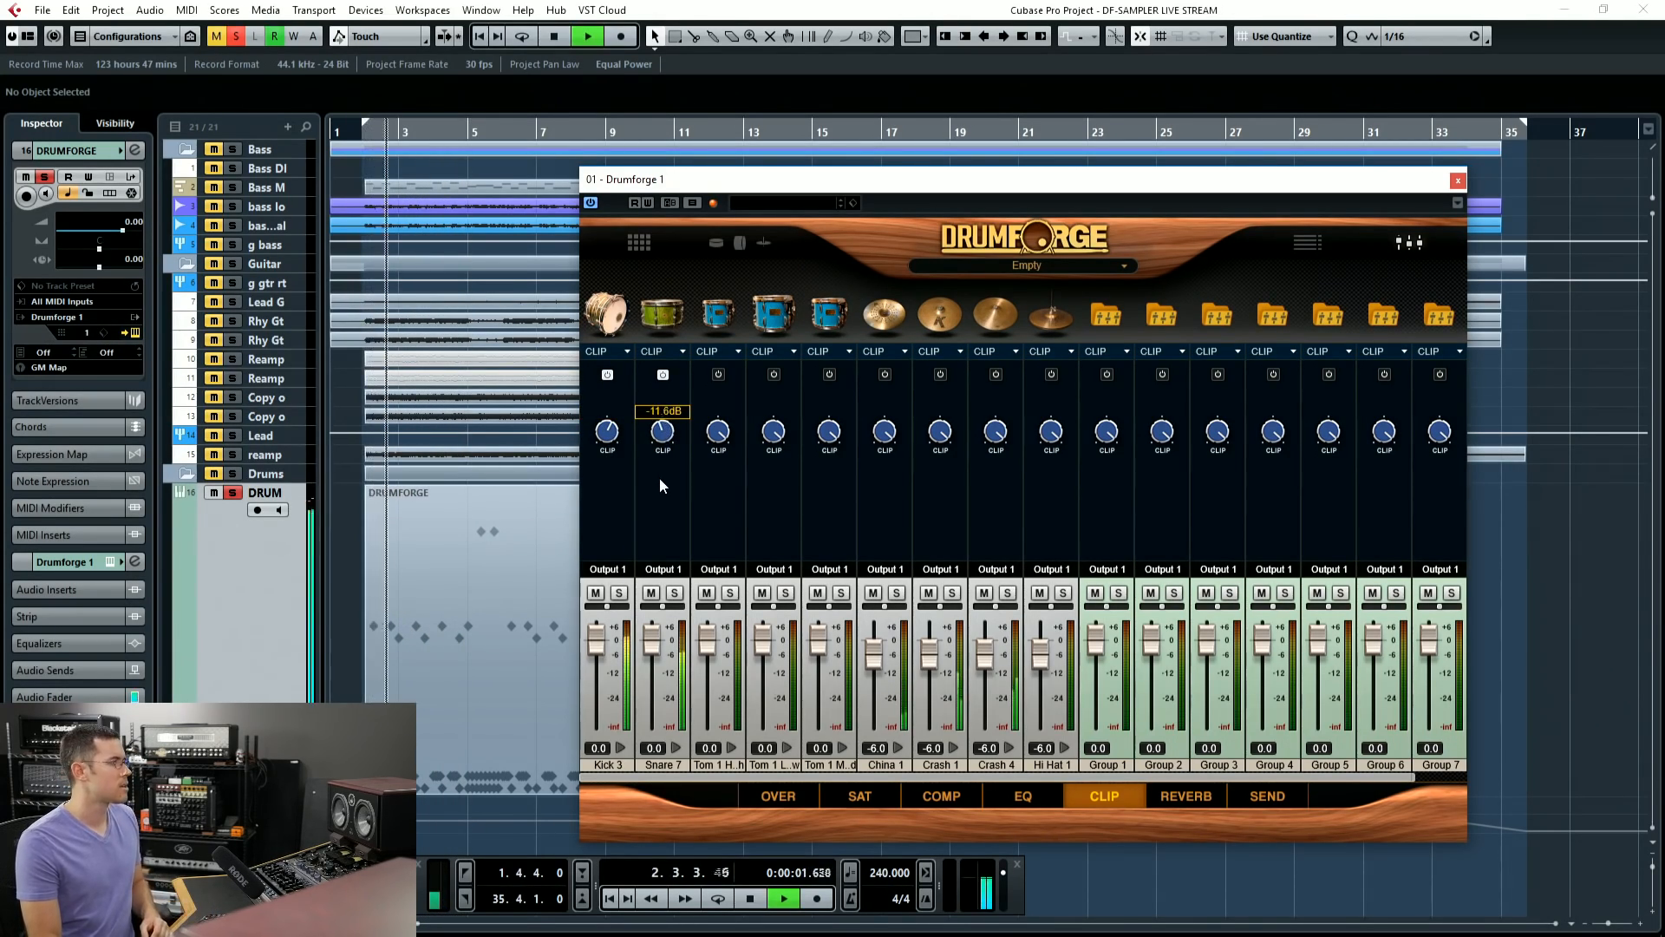
left_click(662, 375)
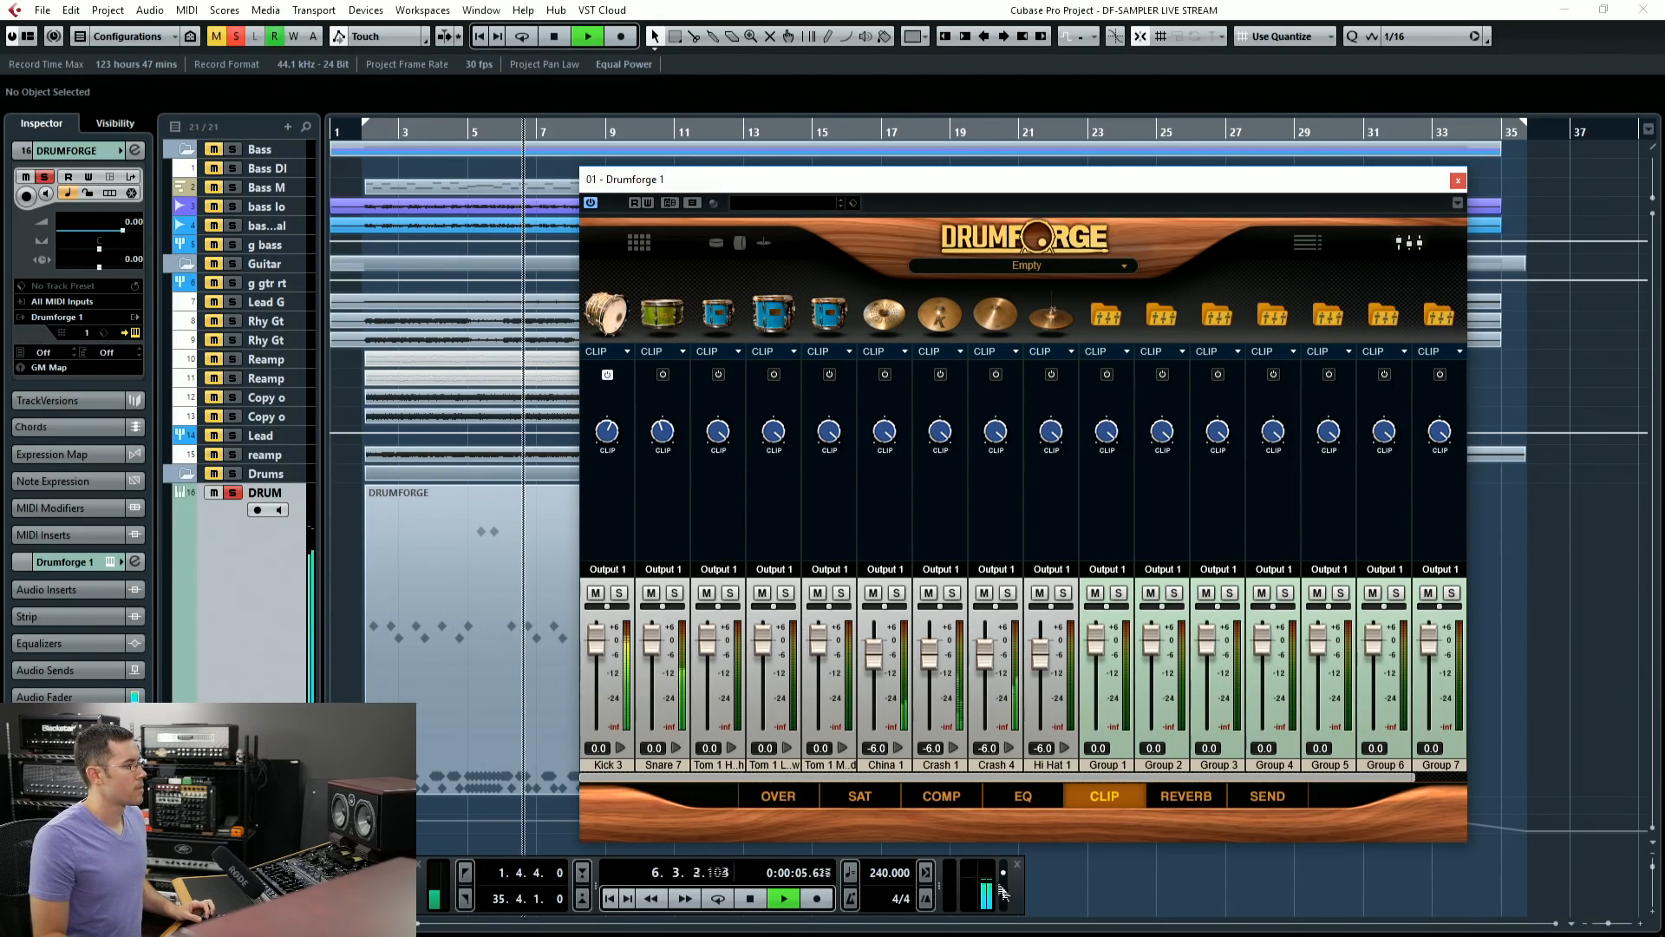
key("space")
Step: From the mixer overview, bypass Kick 3's saturation, EQ and clipper and Snare 7's EQ while playing the drums
left_click(777, 795)
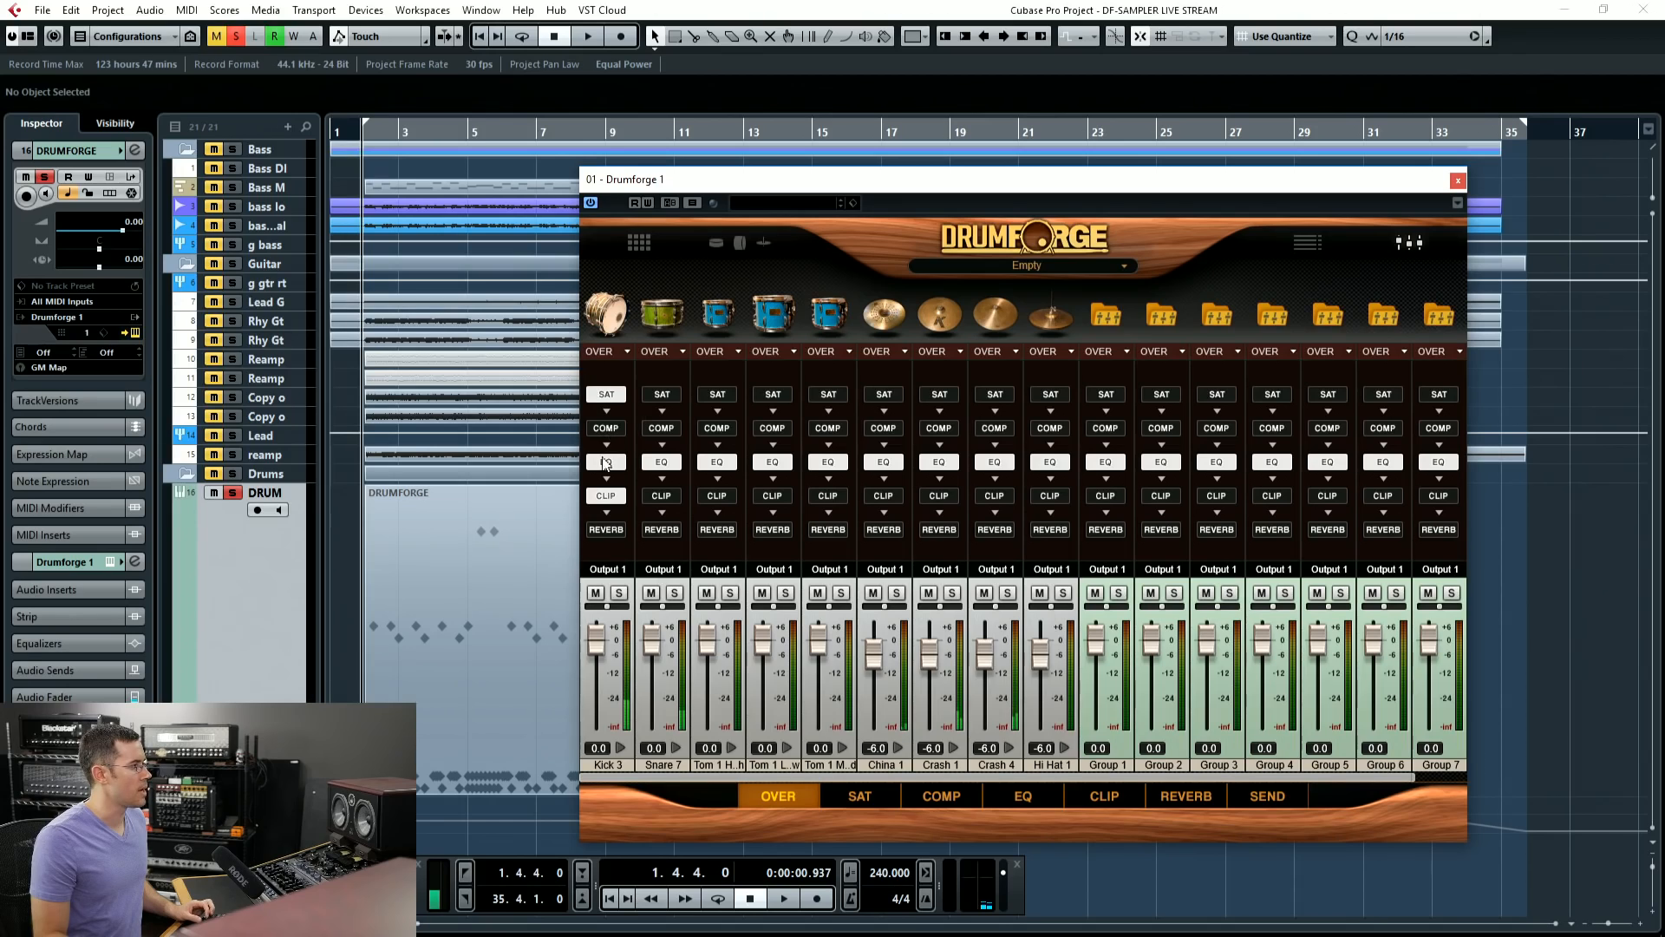
key("space")
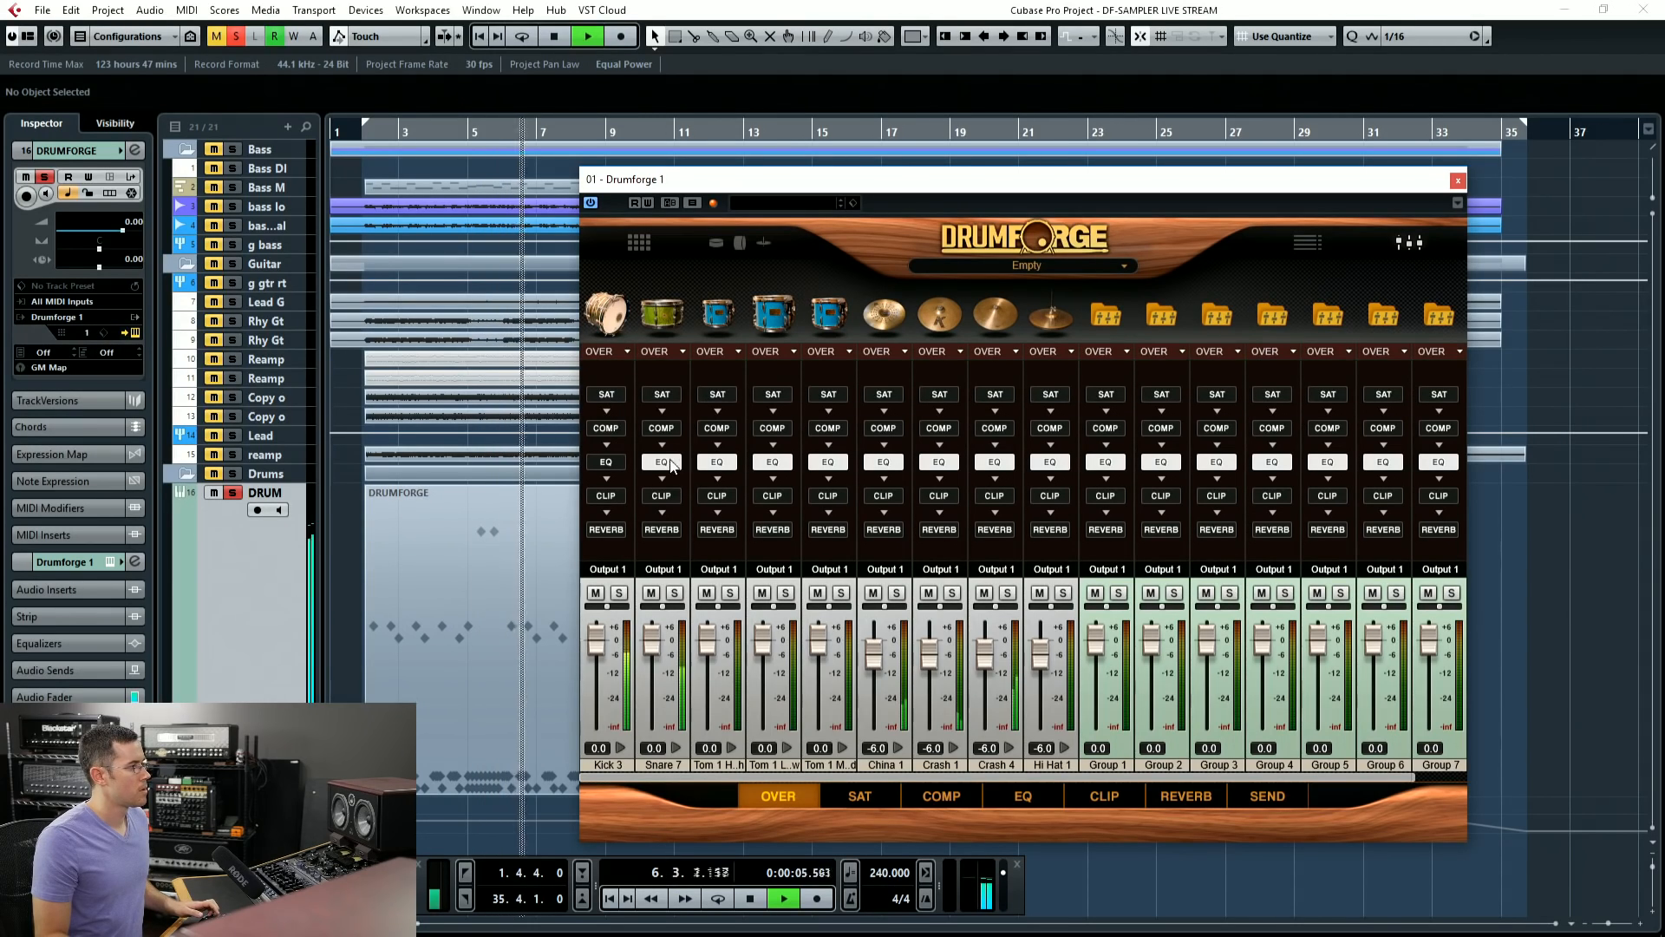
key("space")
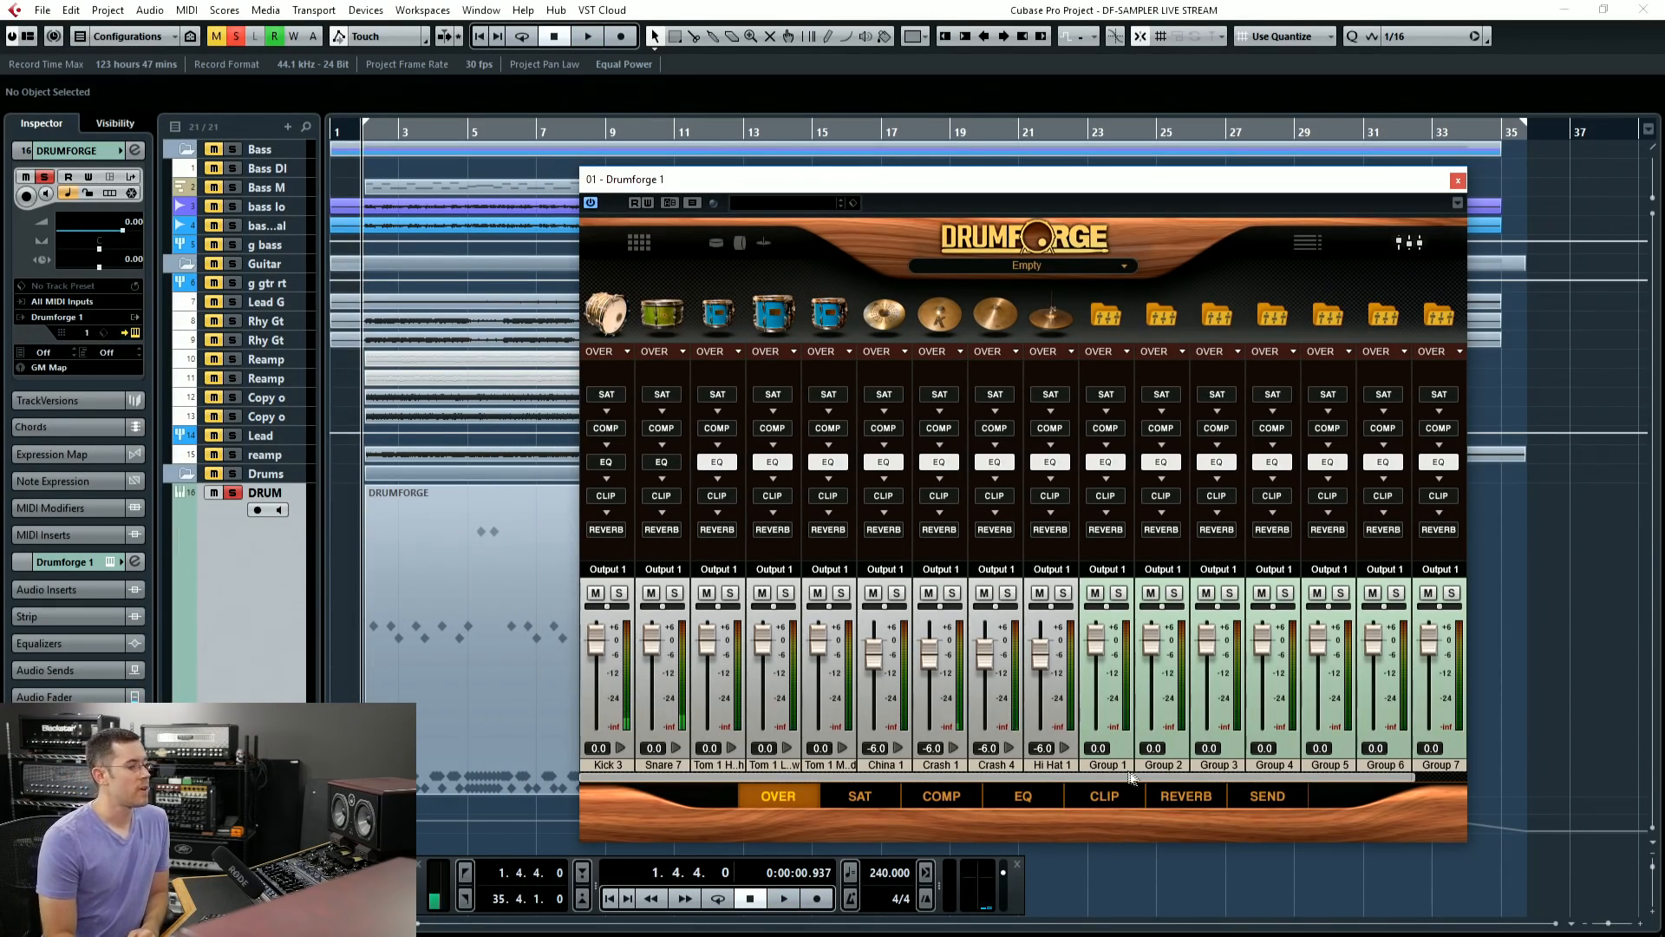
Step: Show the mixer's reverb settings and set Kick 3's reverb type to Tiled Room
left_click(1197, 804)
left_click(609, 393)
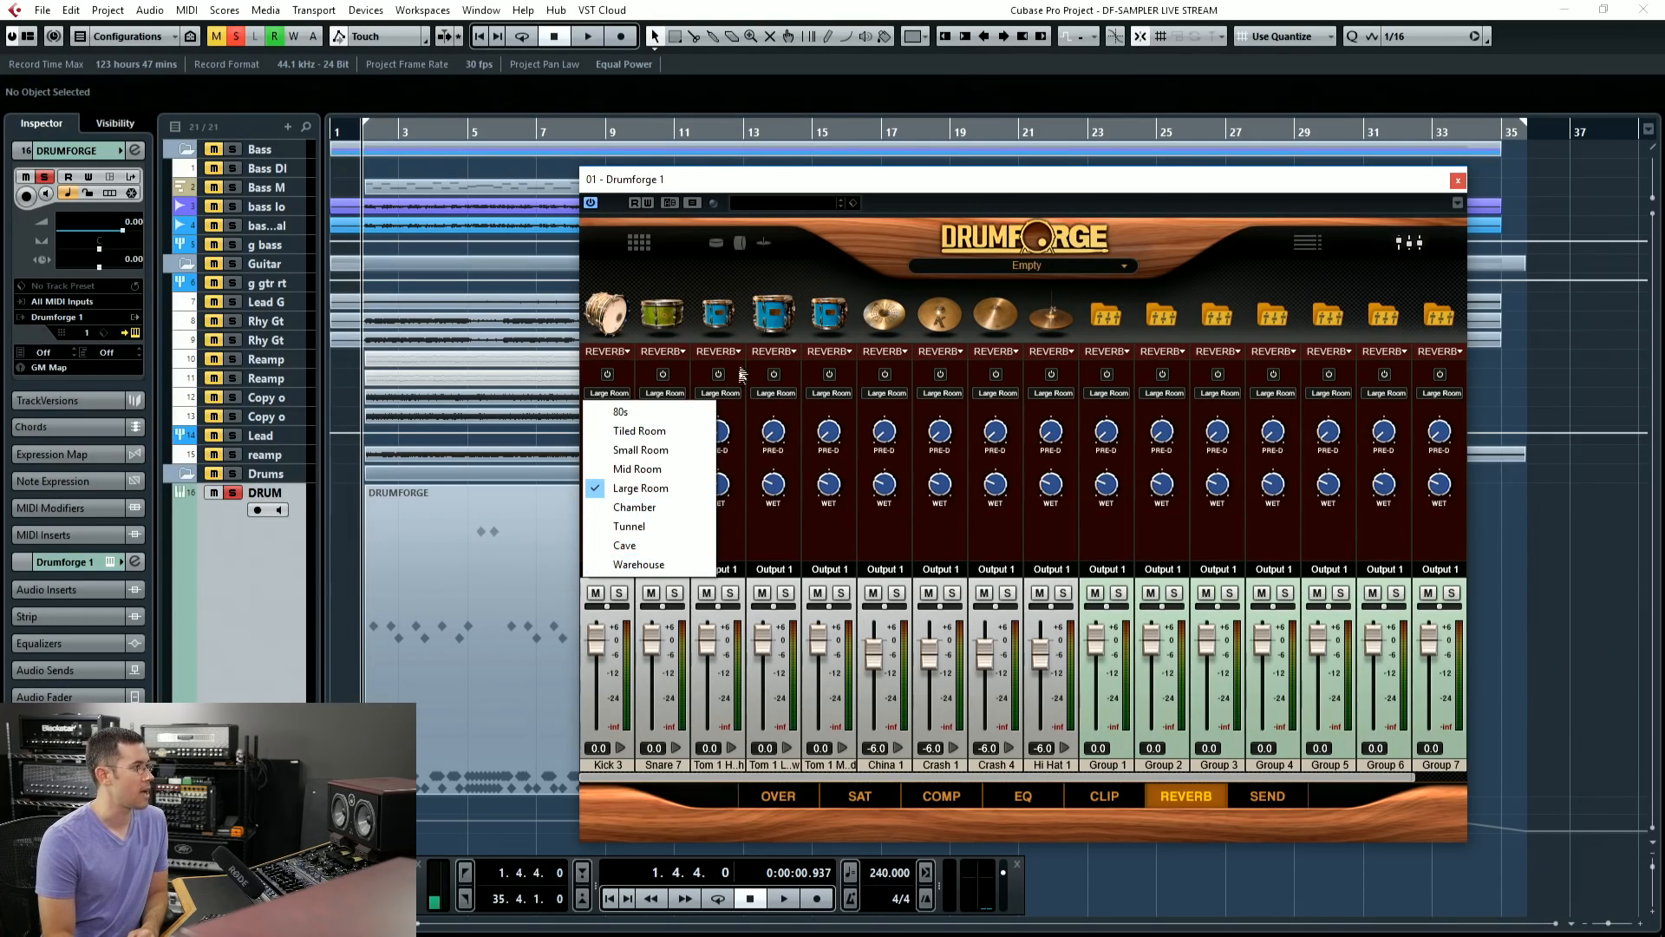
left_click(750, 282)
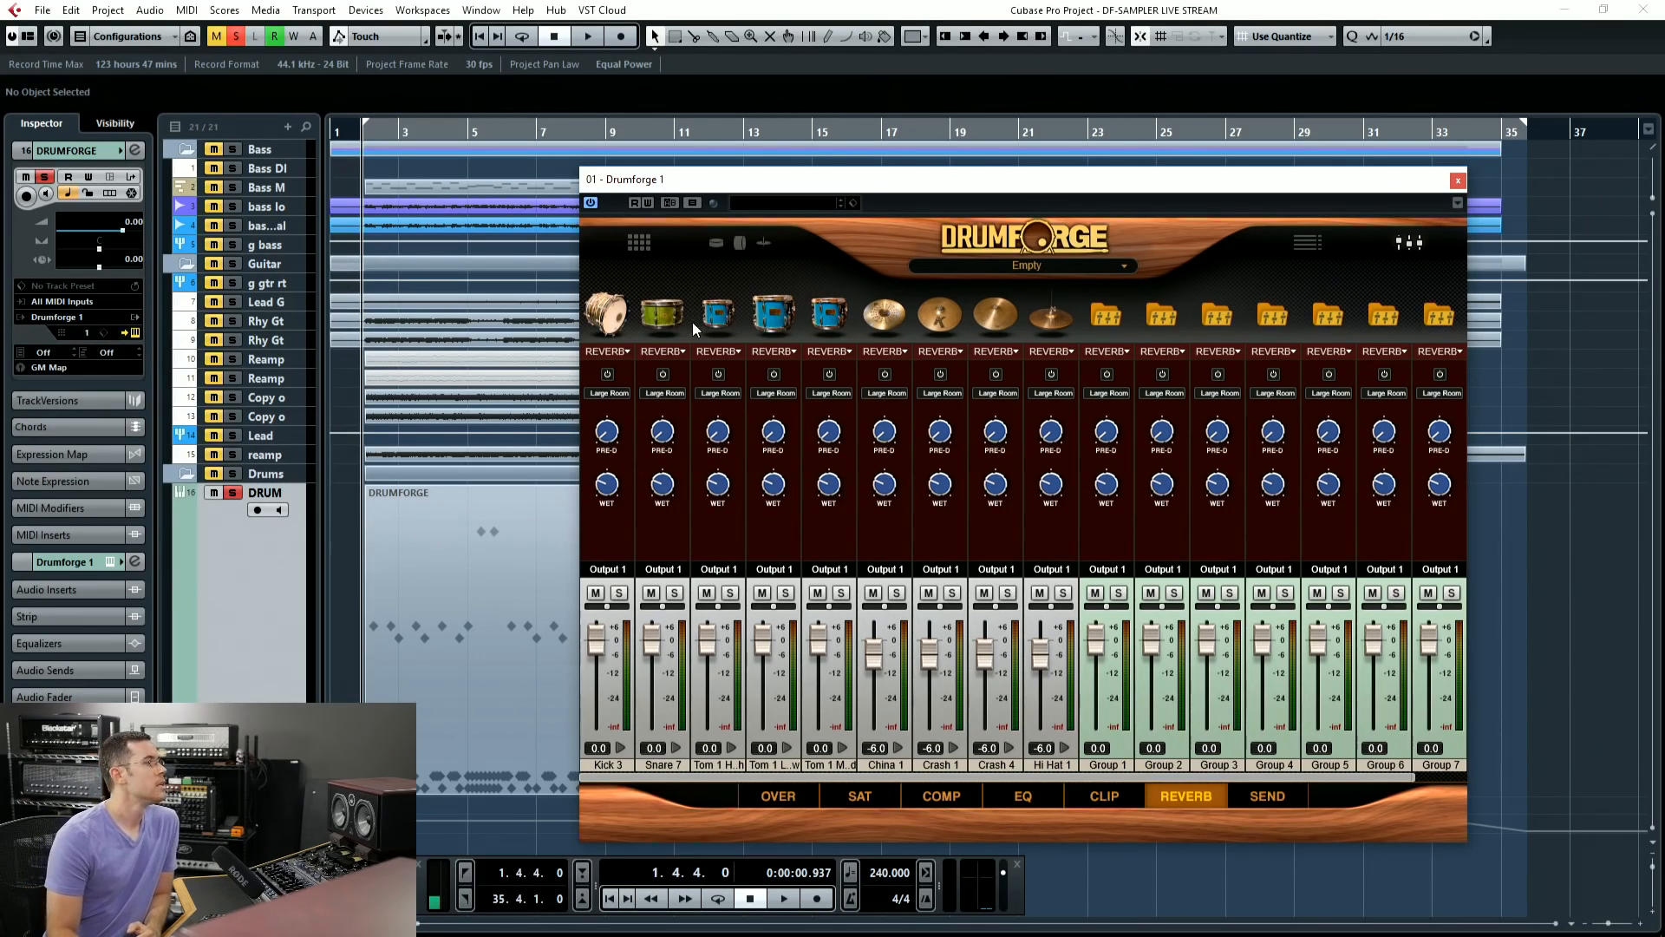
mouse_move(607, 436)
left_mouse_down()
mouse_move(607, 306)
mouse_move(610, 444)
left_mouse_up()
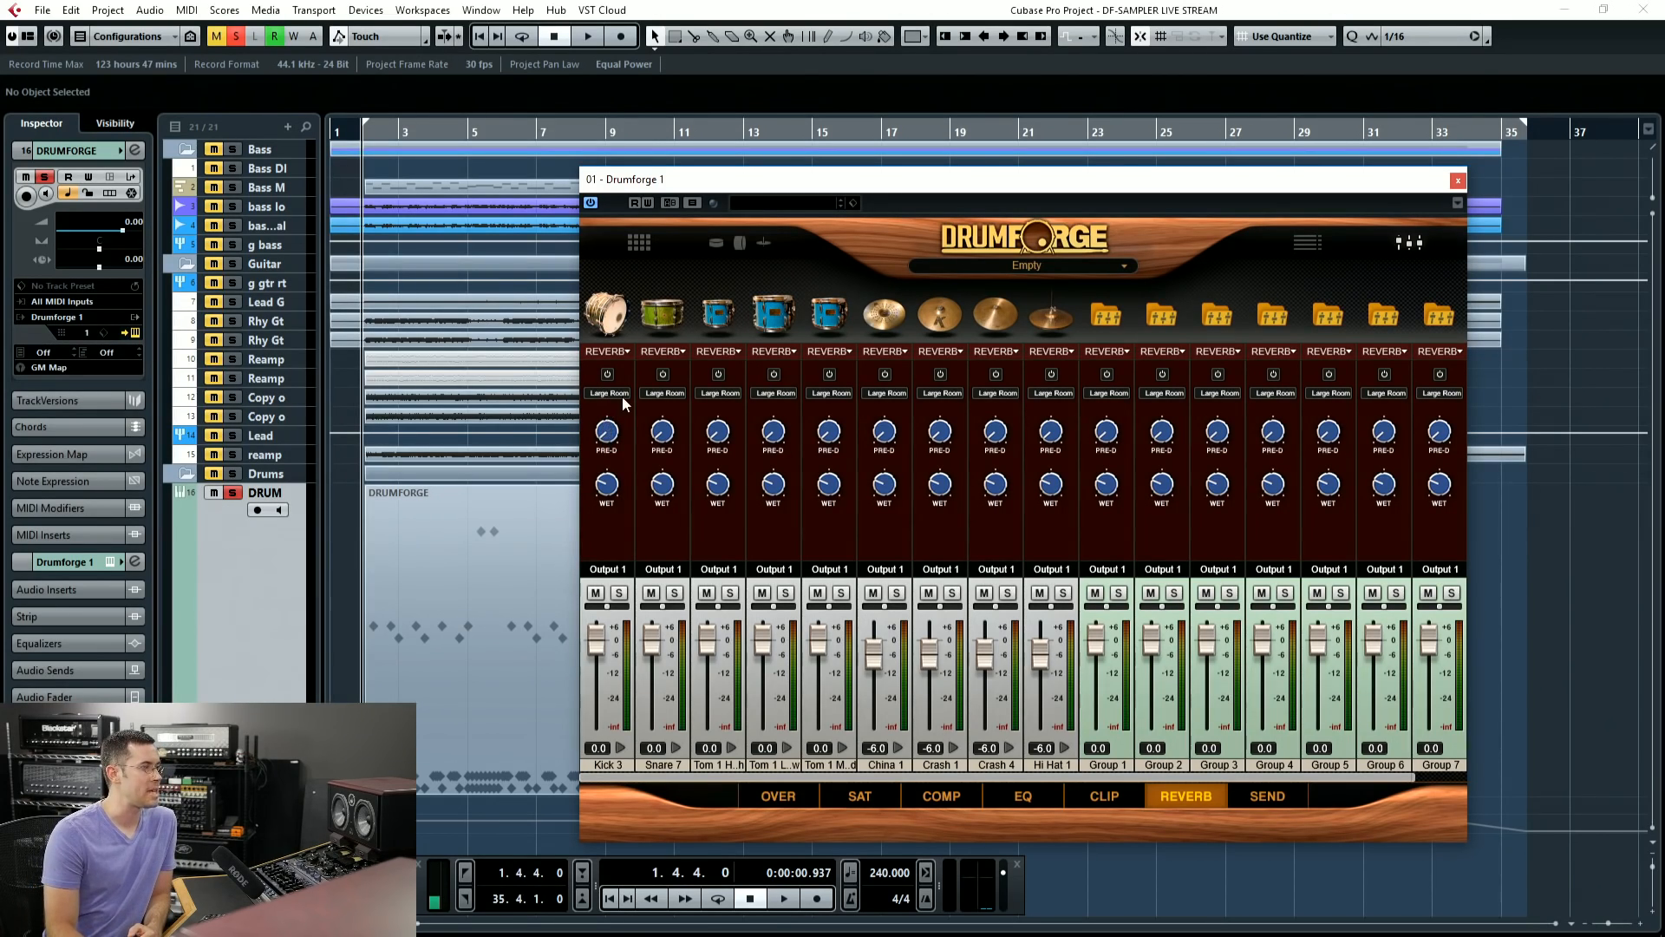
left_click(622, 395)
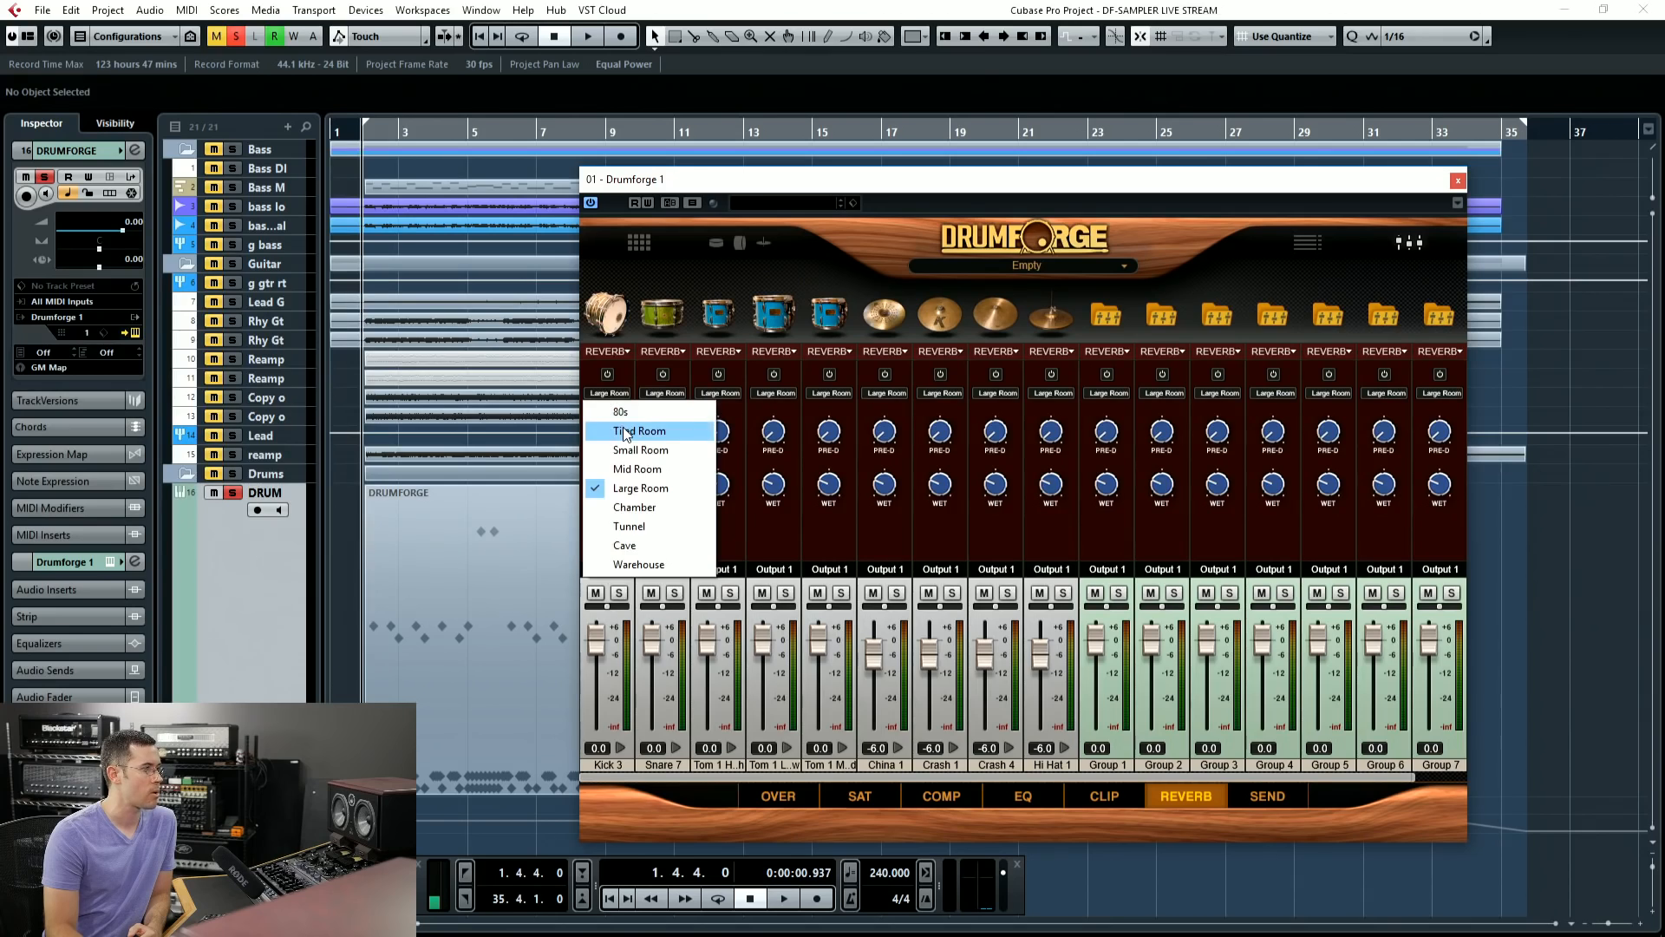
left_click(625, 431)
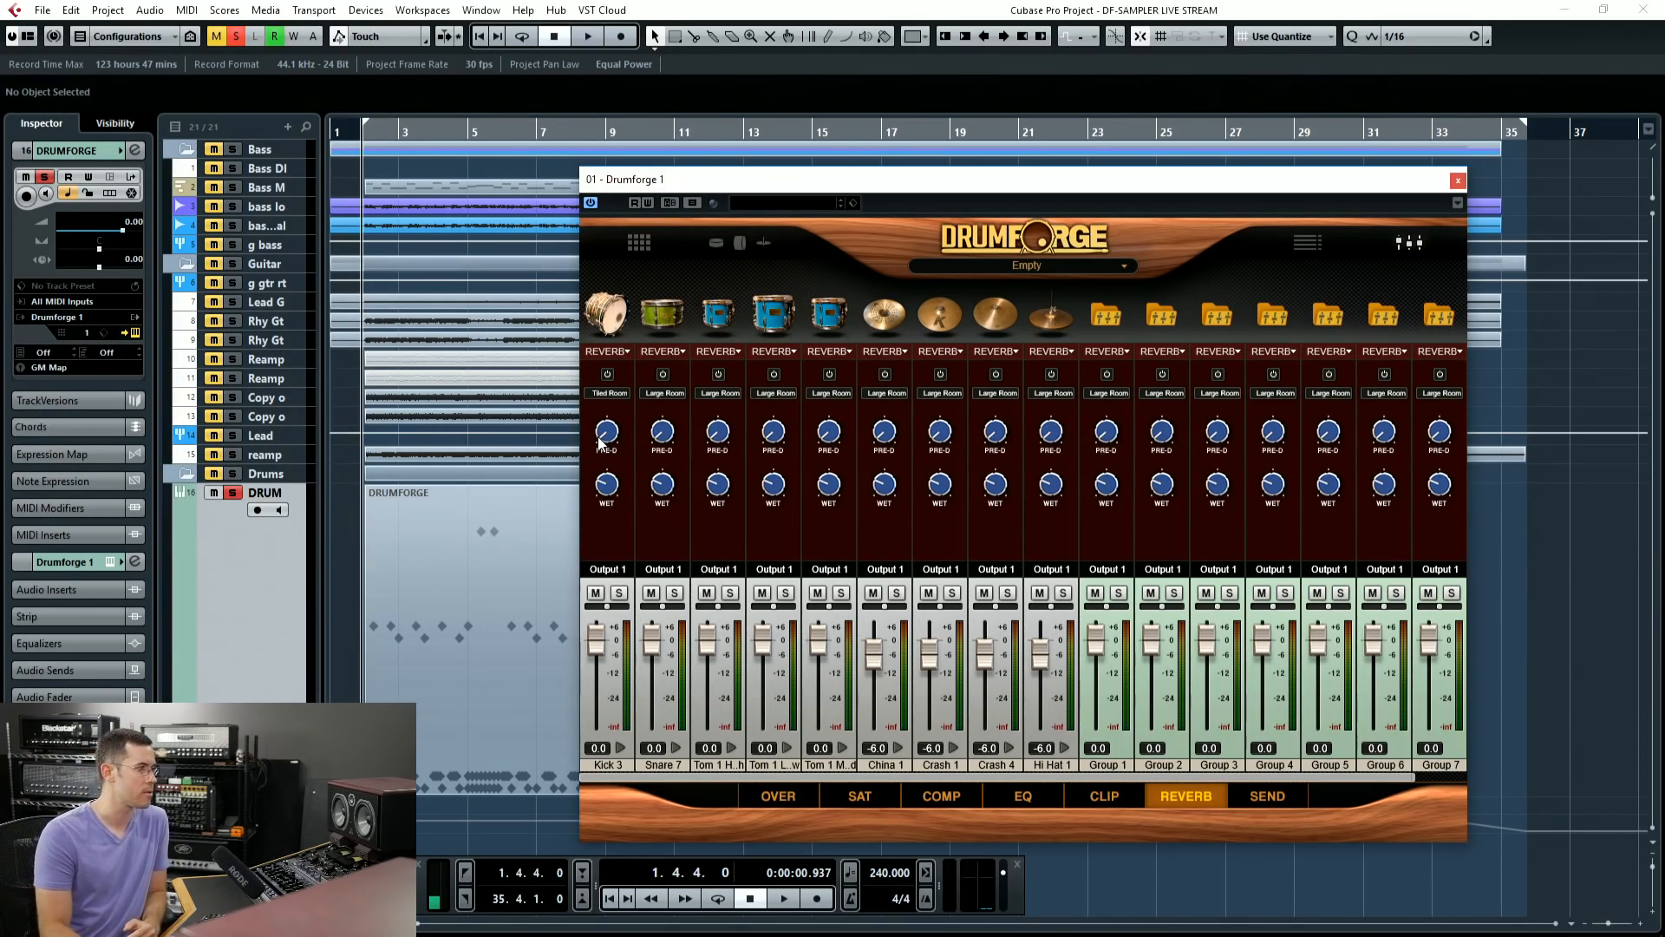
left_click_drag(600, 483, 616, 429)
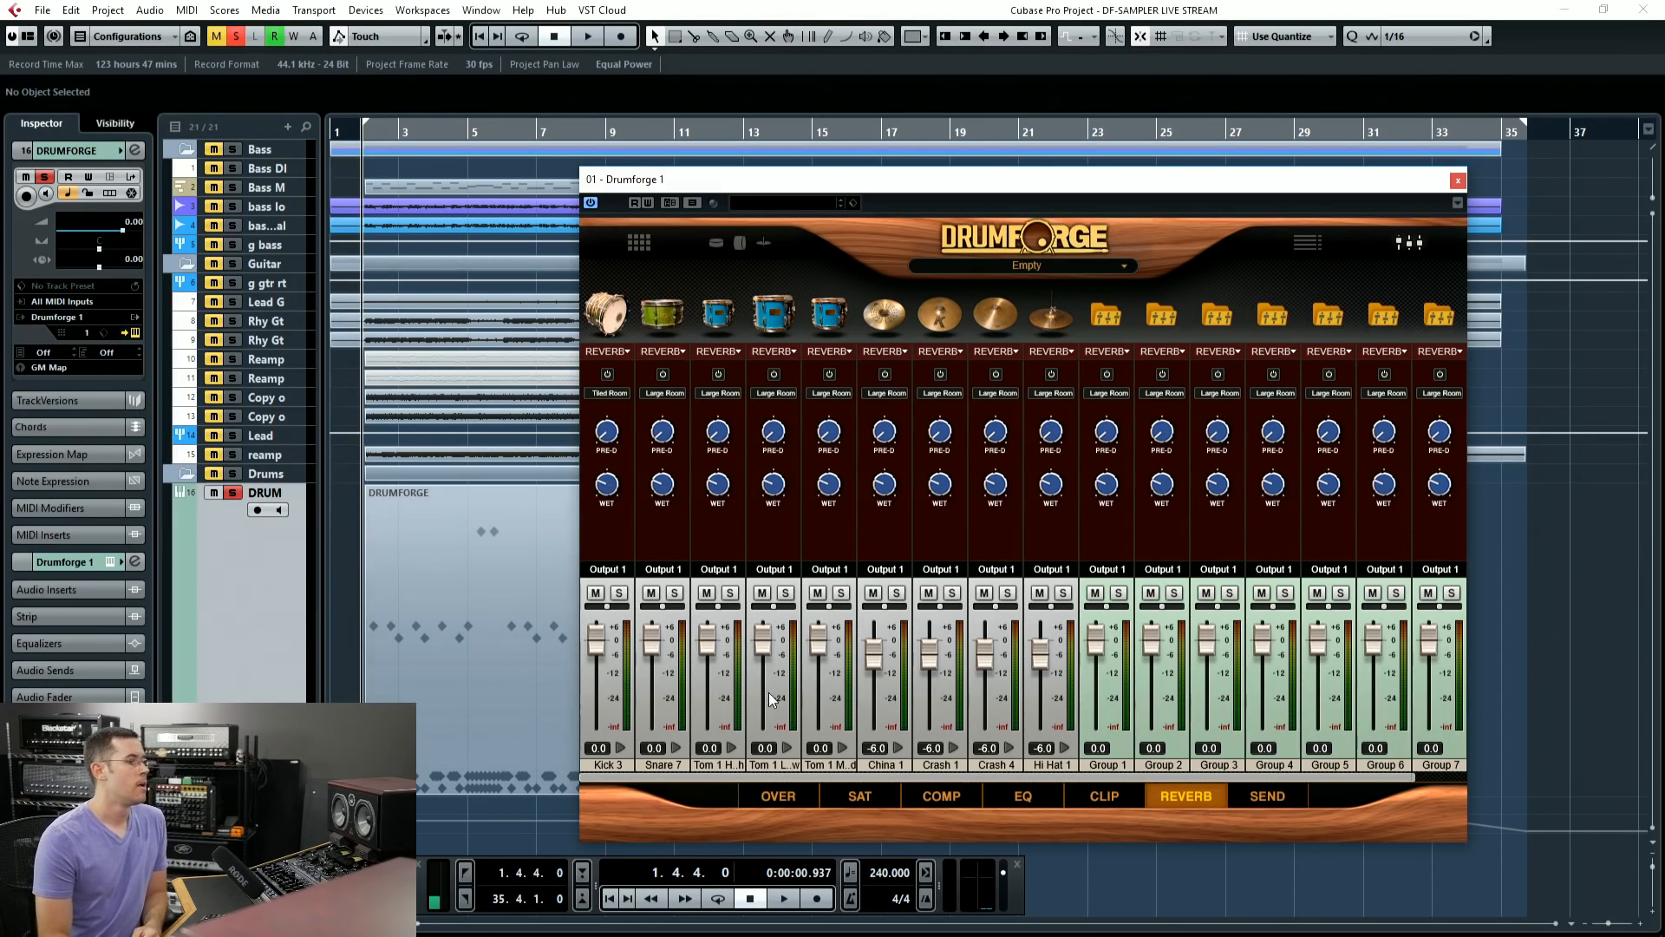
Step: Show the mixer's send settings, look across the channels, and expand Kick 3's microphone channels
left_click(1256, 796)
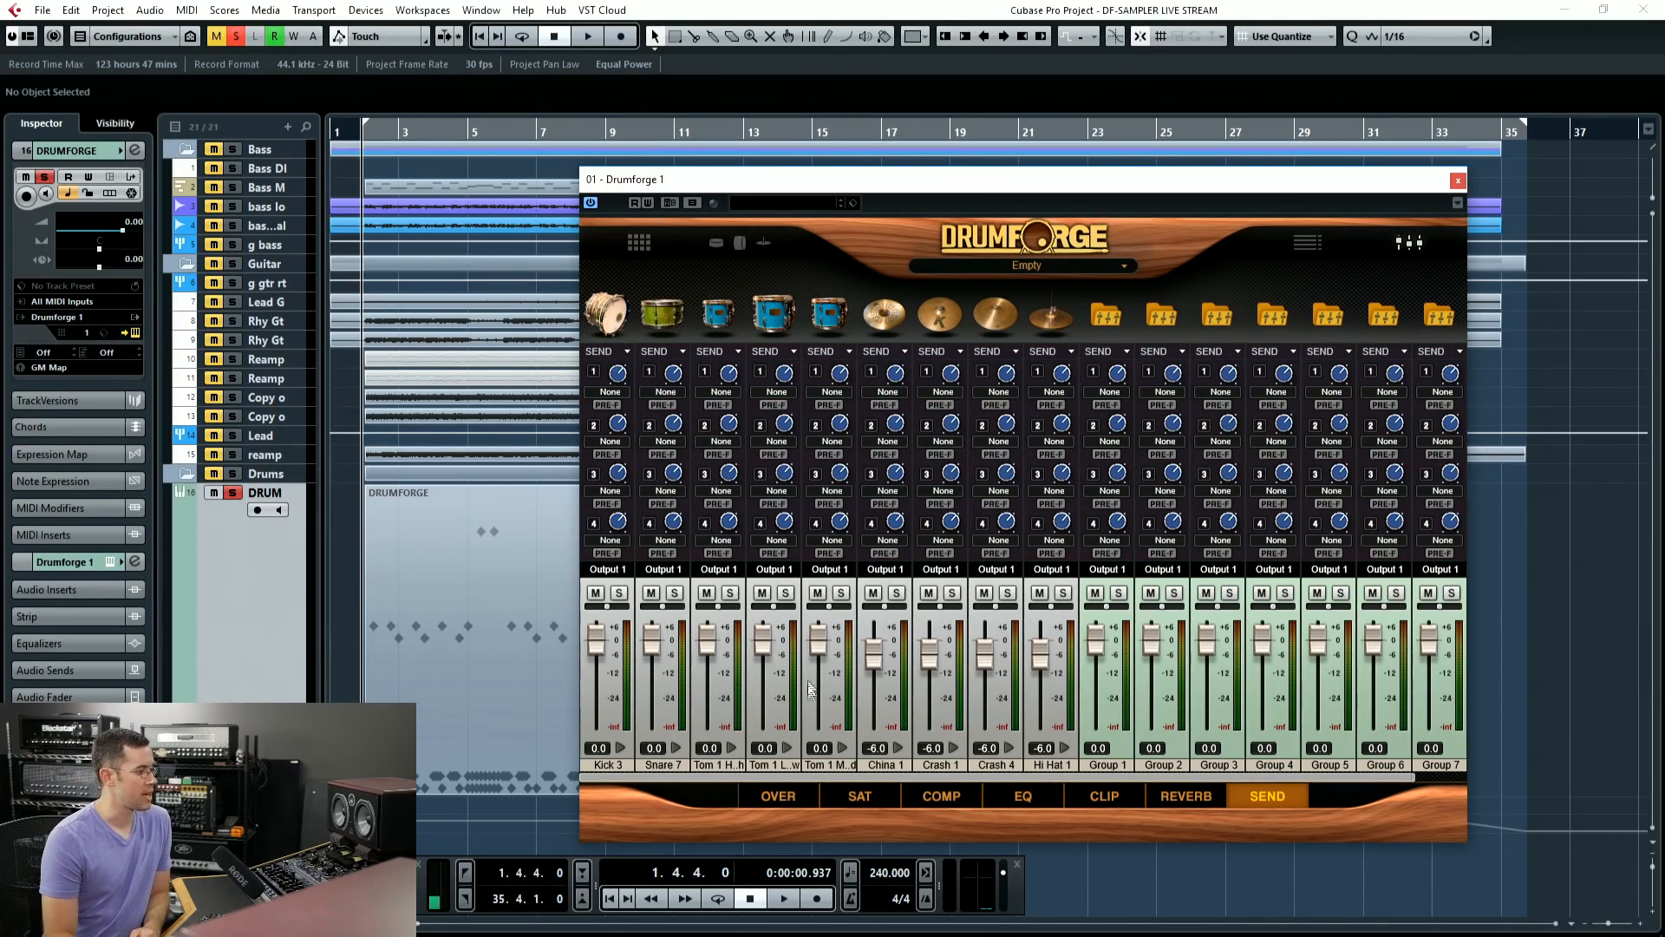
left_click_drag(828, 778, 868, 785)
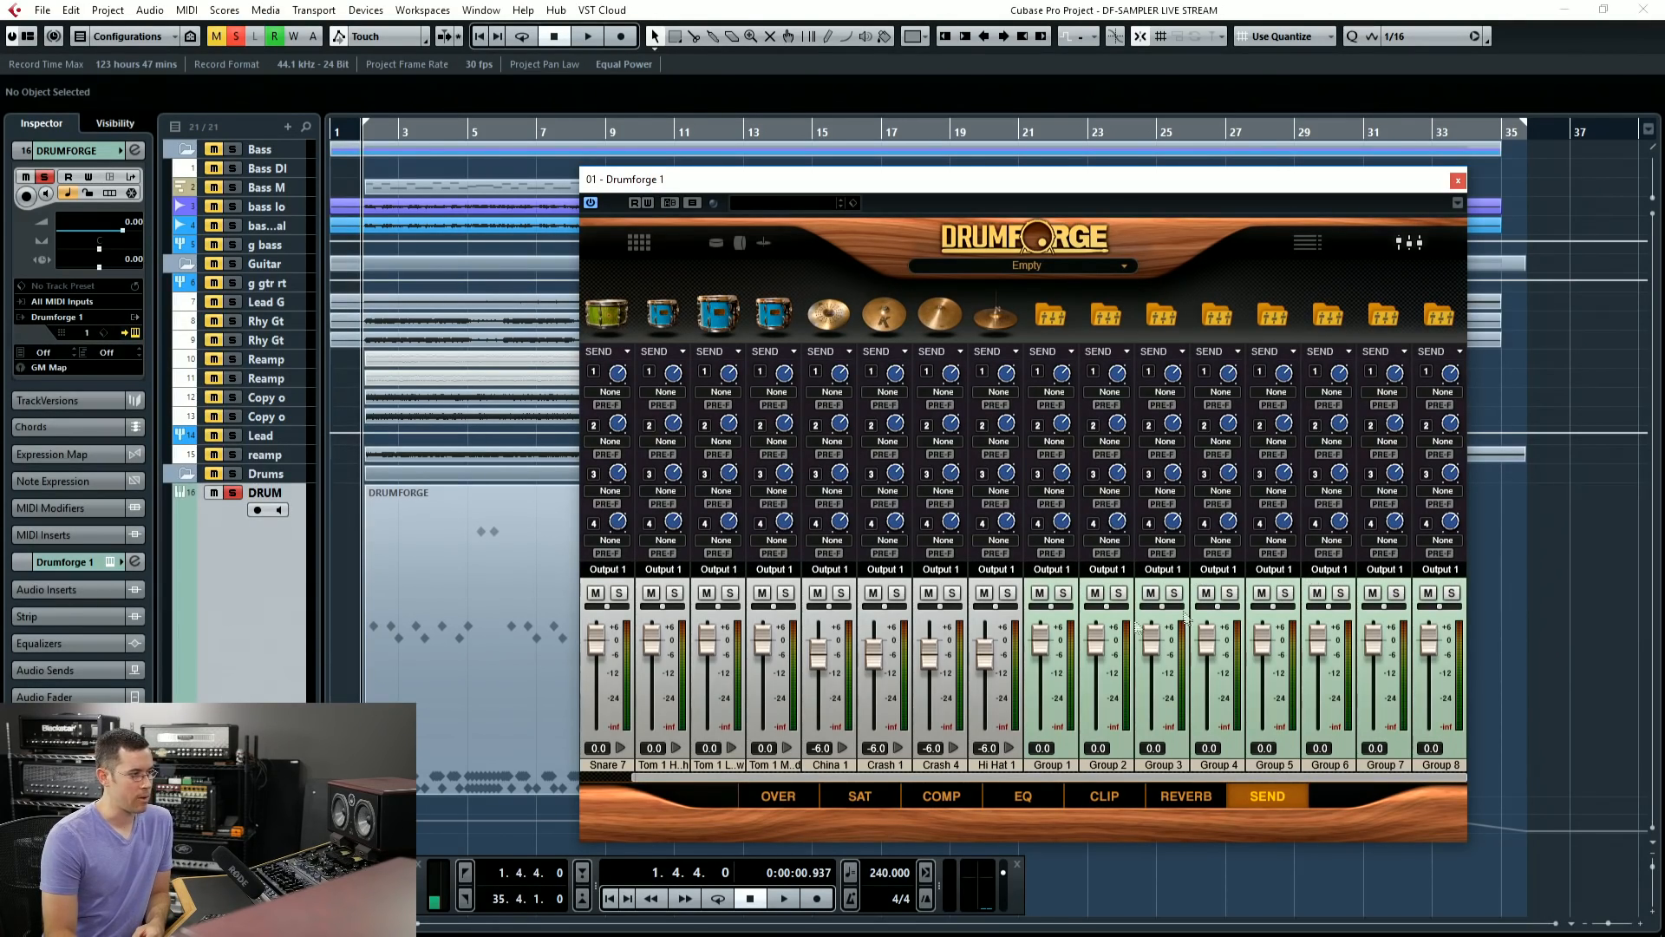
left_click_drag(1217, 780, 1002, 783)
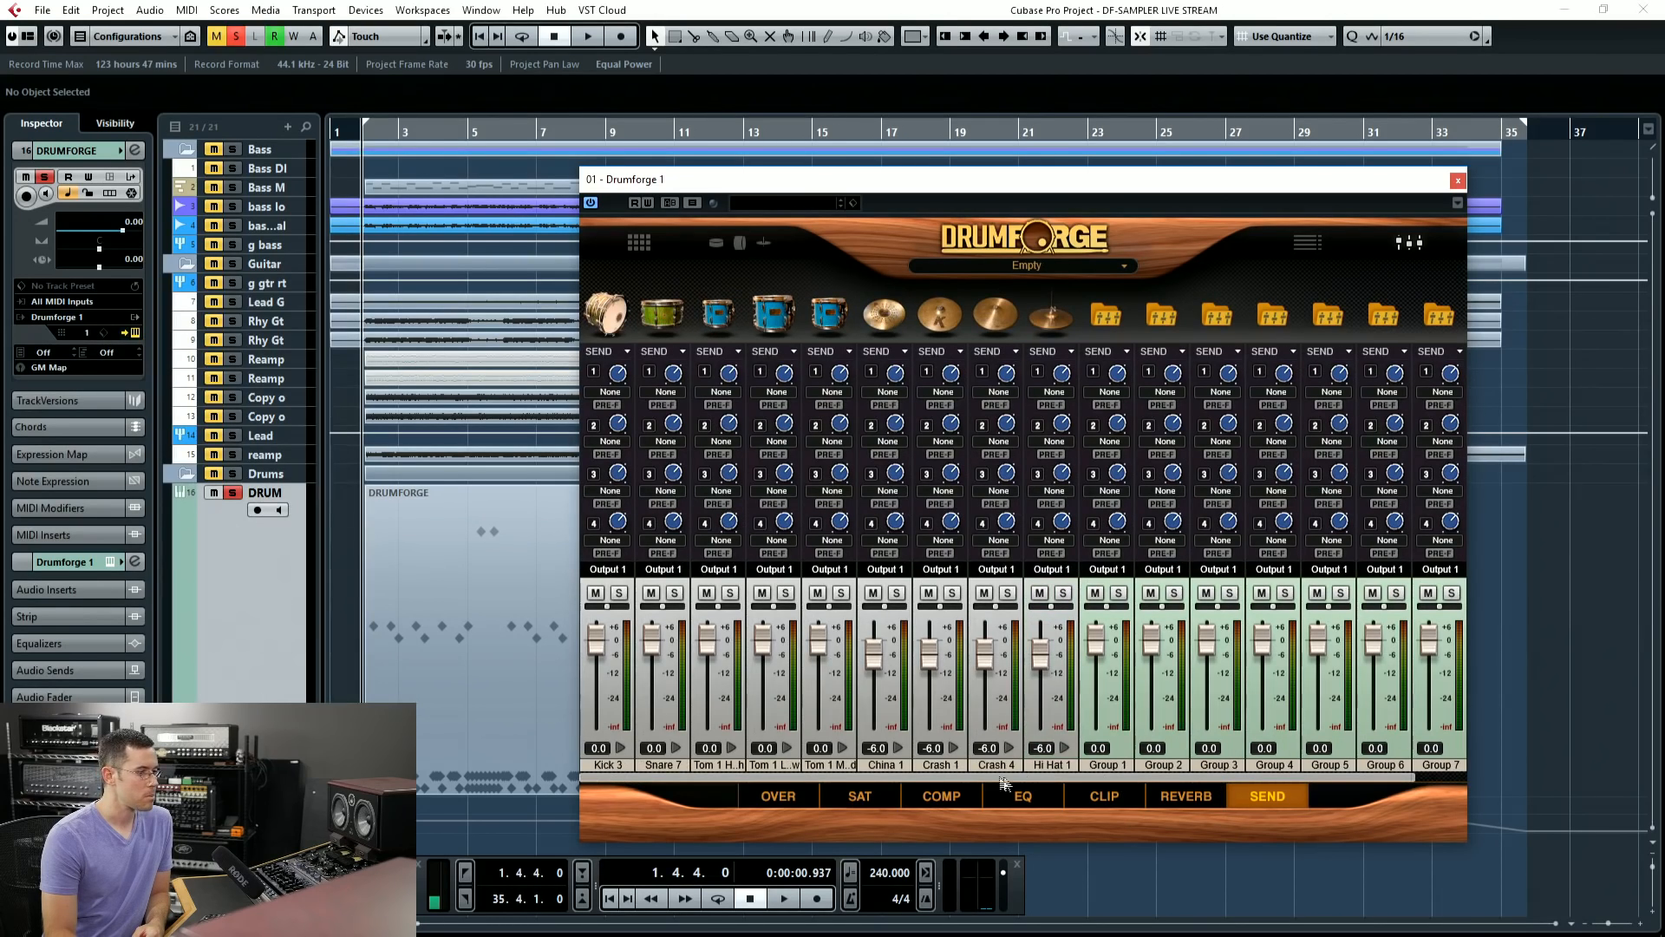
left_click(620, 747)
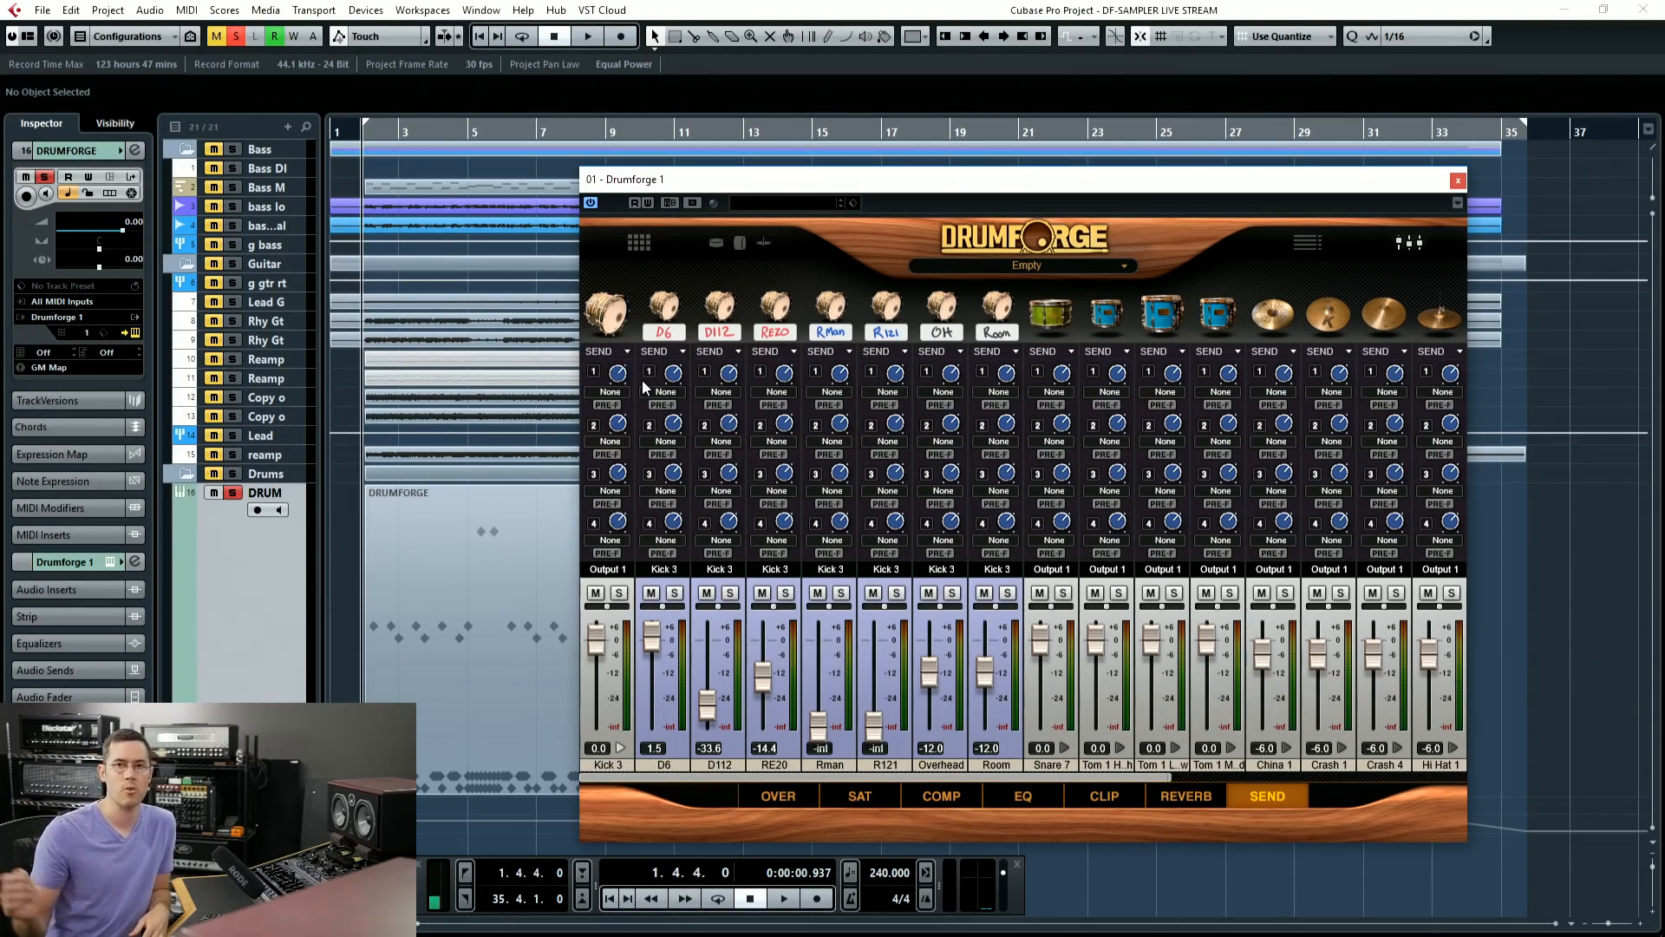
Step: Enable send 1 on the Kick 3 channel and route it to Group 1
left_click(594, 372)
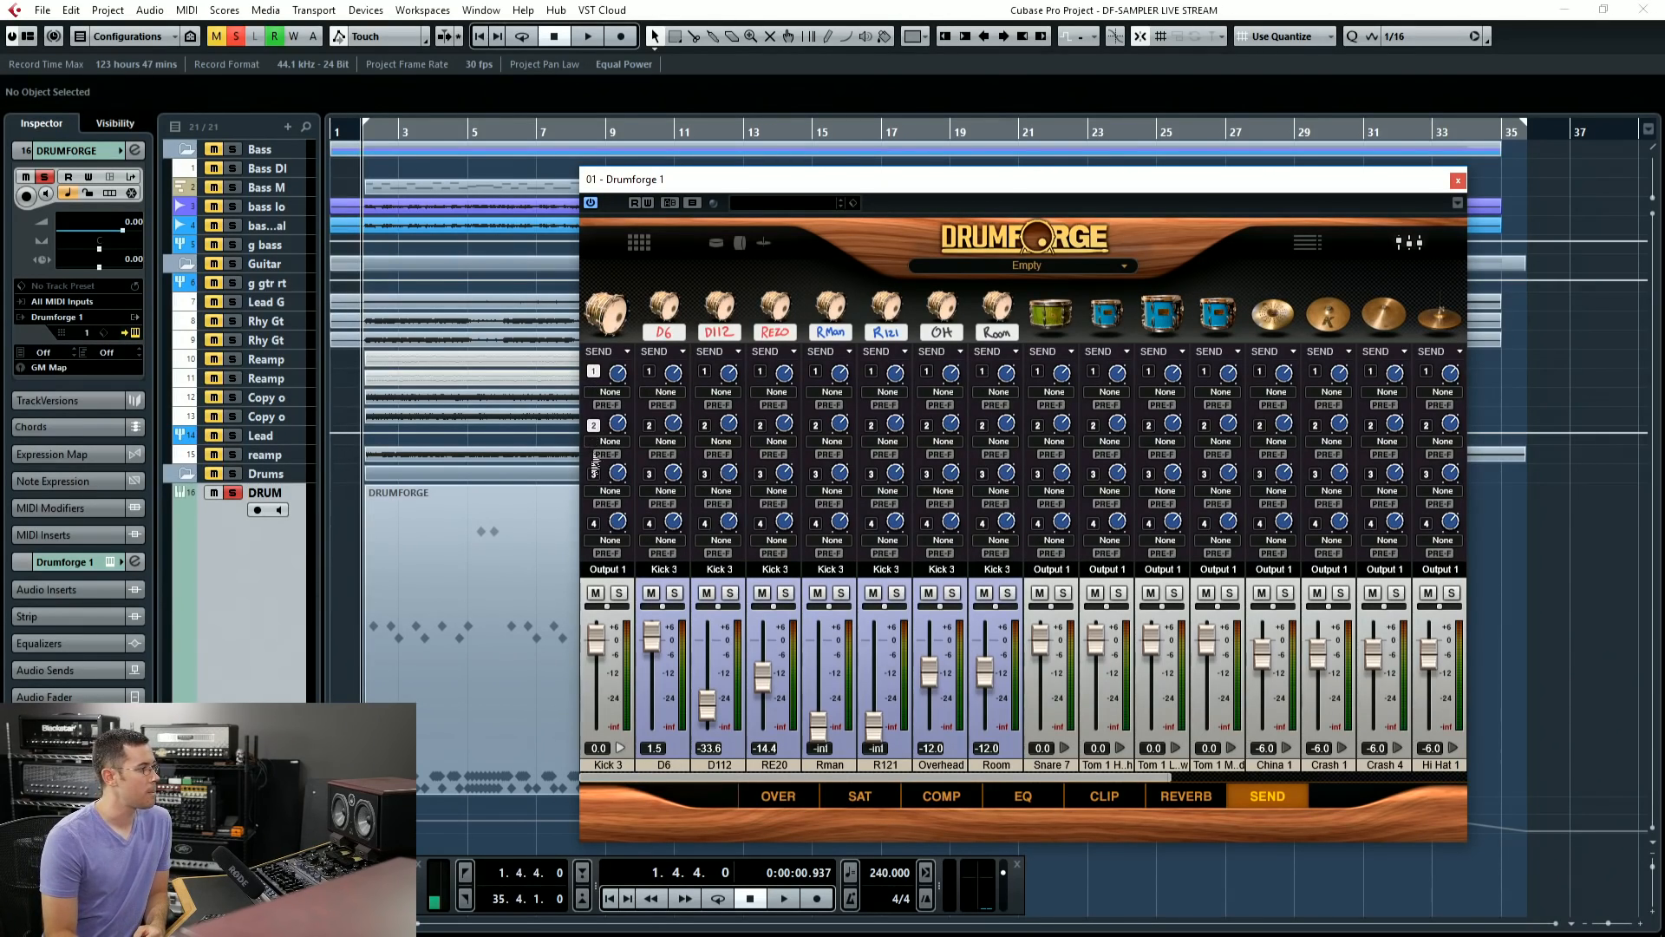
left_click(596, 391)
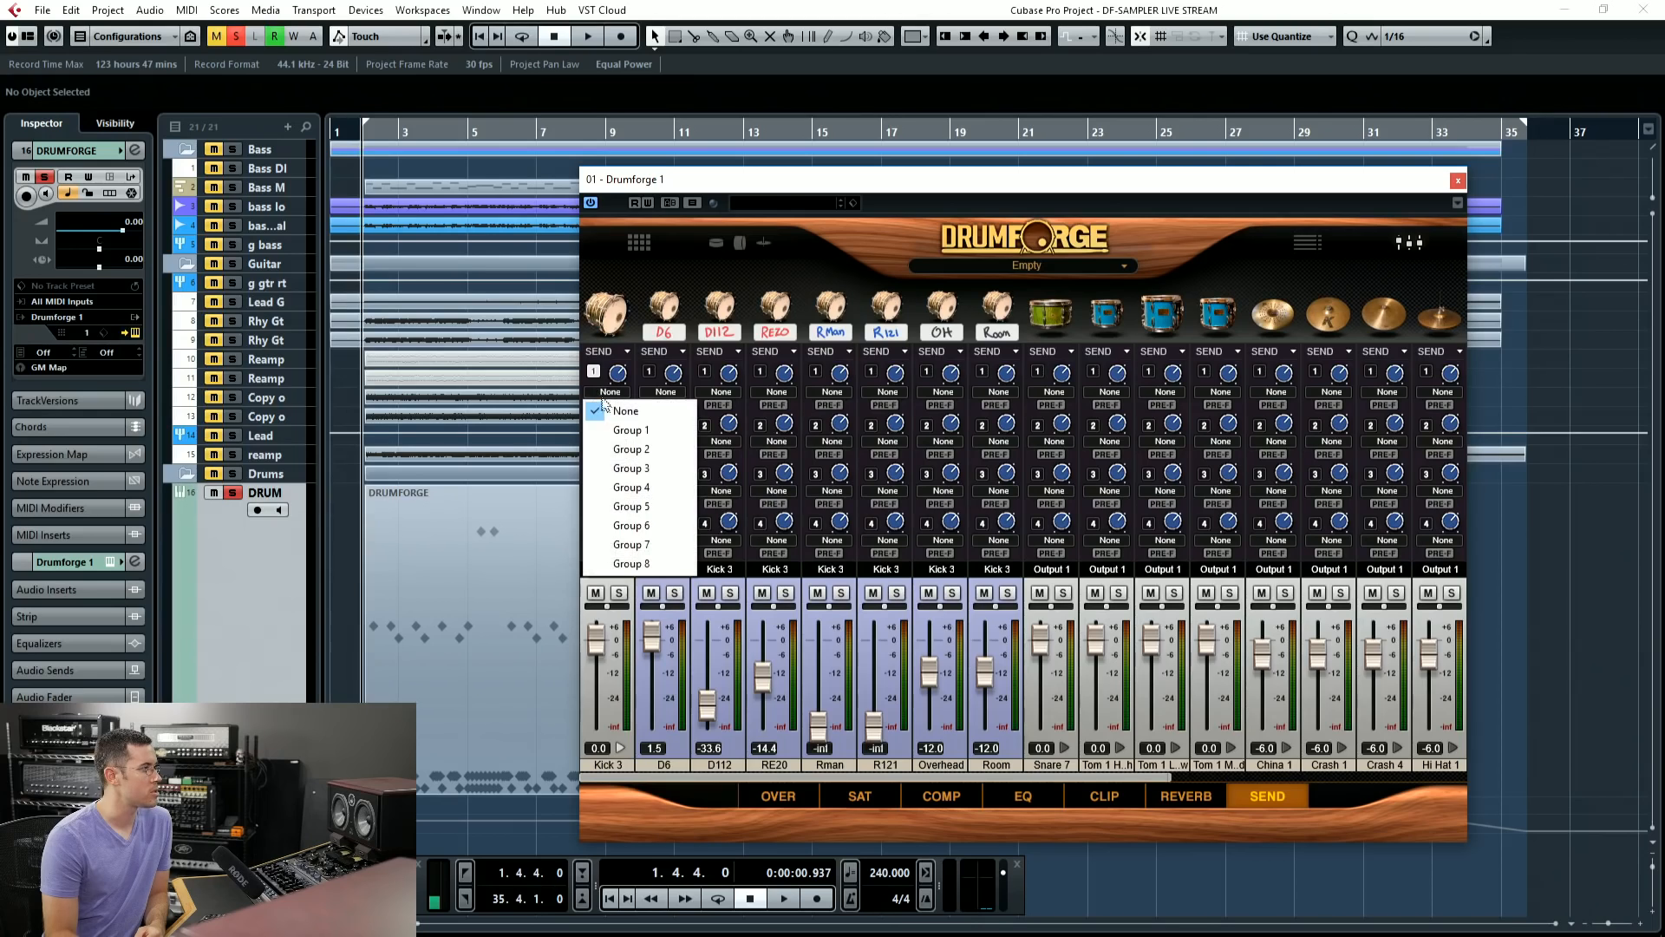
left_click(623, 429)
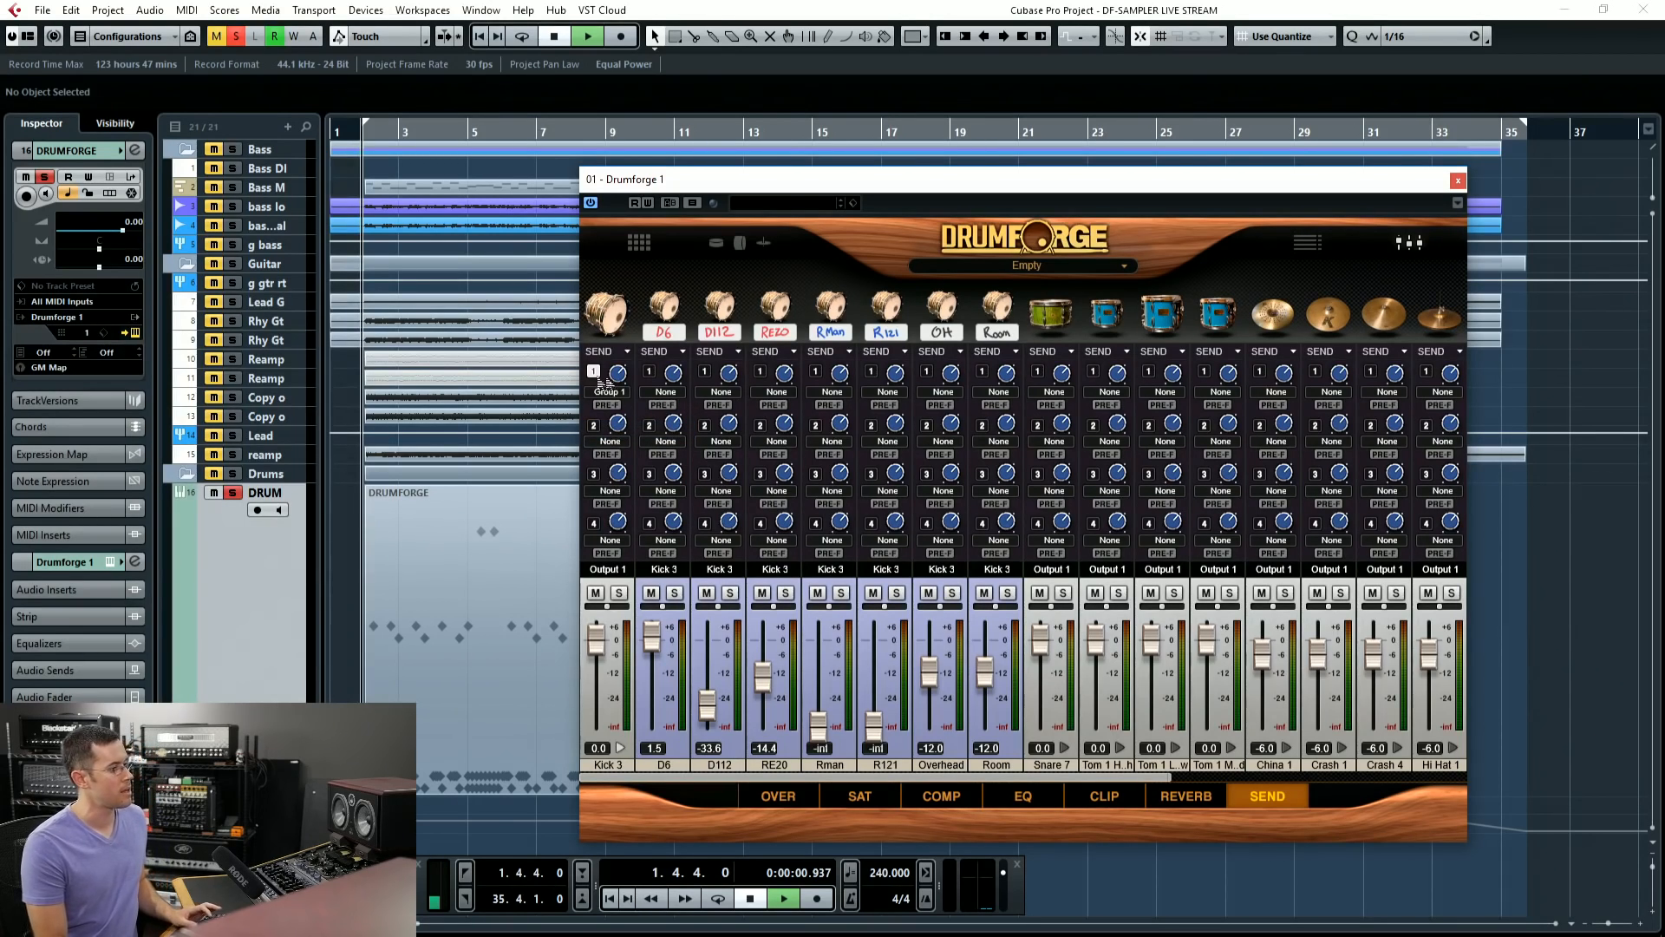
Step: Collapse Kick 3's microphone channels and play the drums to check the signal sent to Group 1
key("space")
key("space")
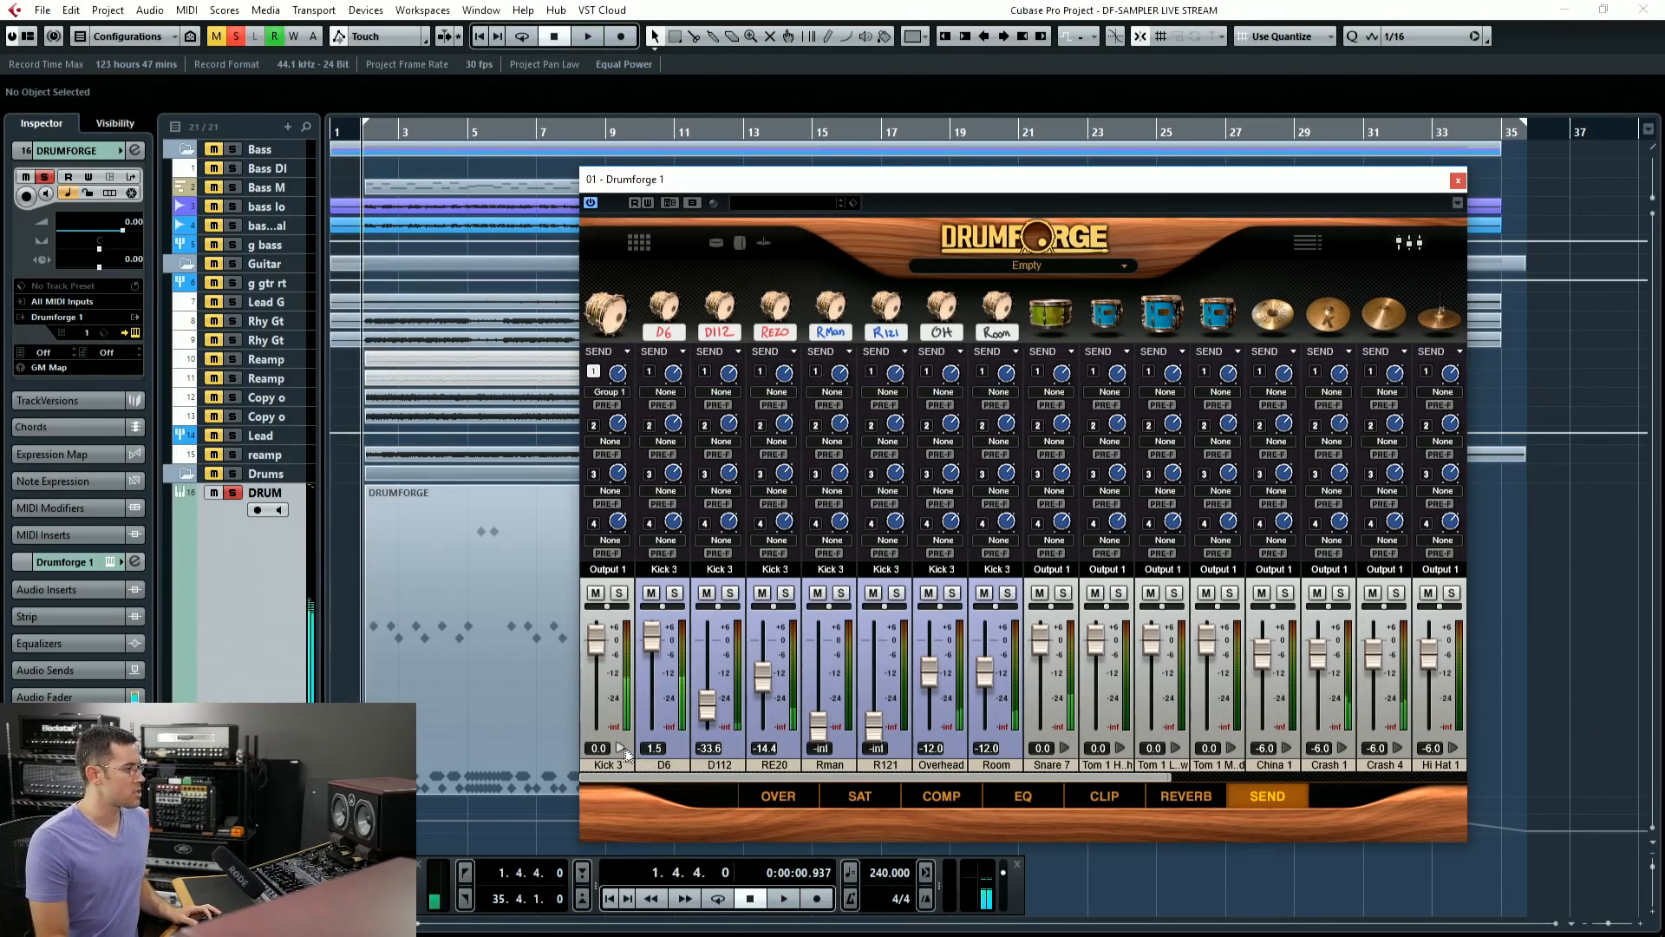
left_click(620, 747)
key("space")
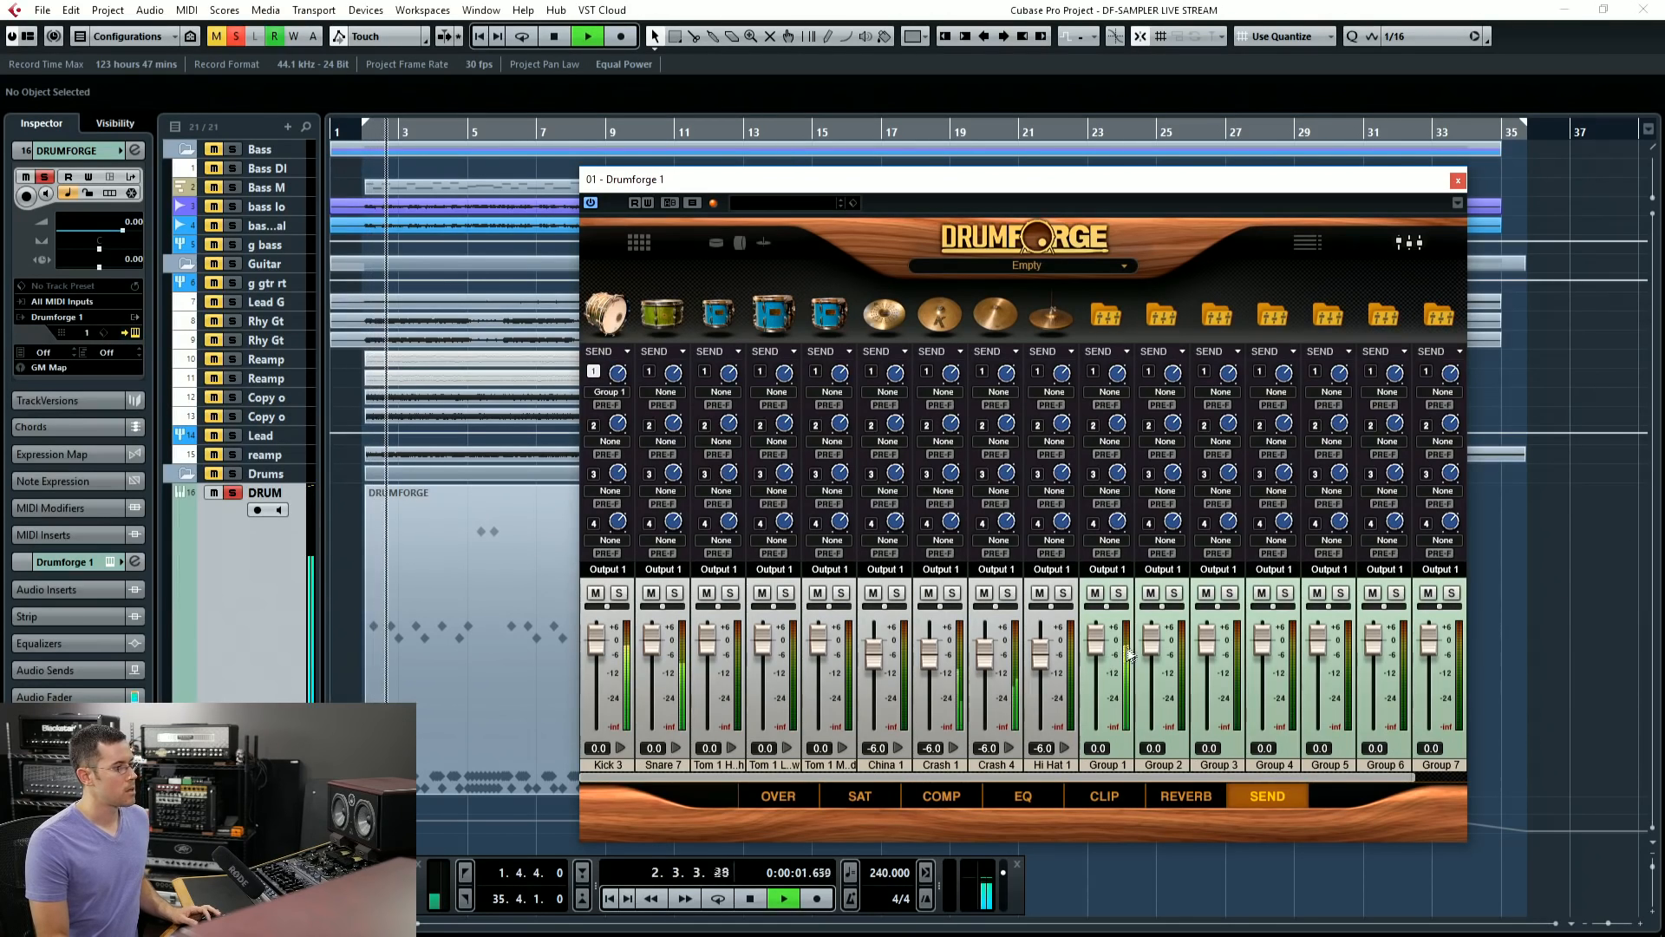
key("space")
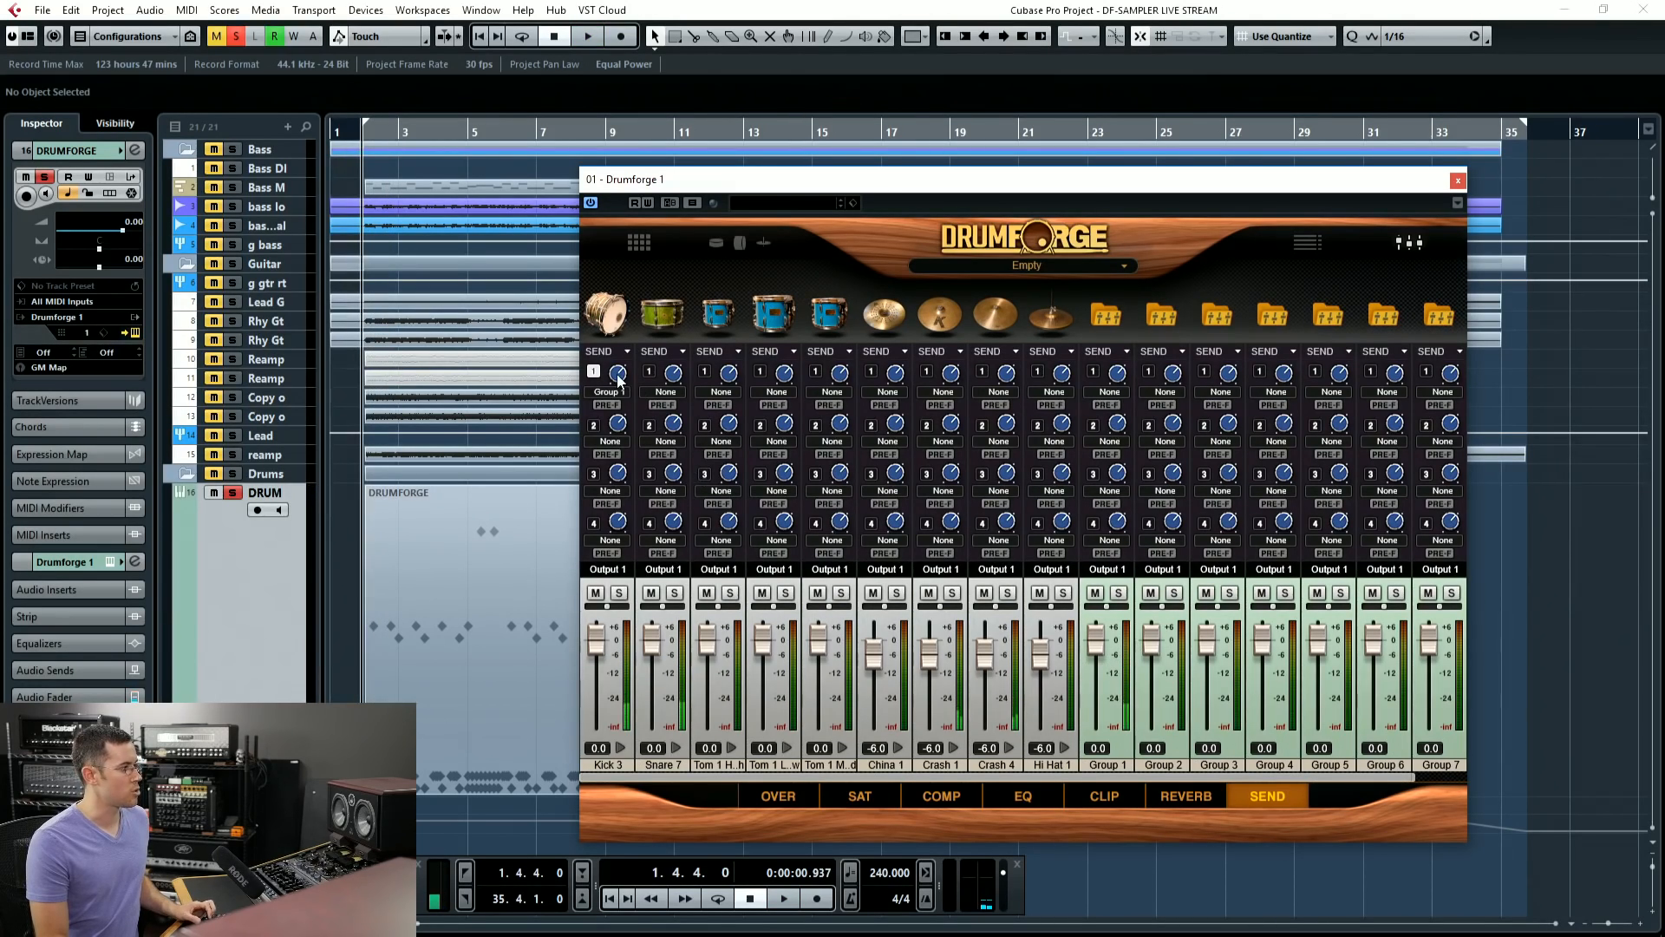
Step: Adjust Kick 3's send 1 level during playback, try its pre-fader option, and switch the send off
key("space")
left_click_drag(618, 376, 620, 339)
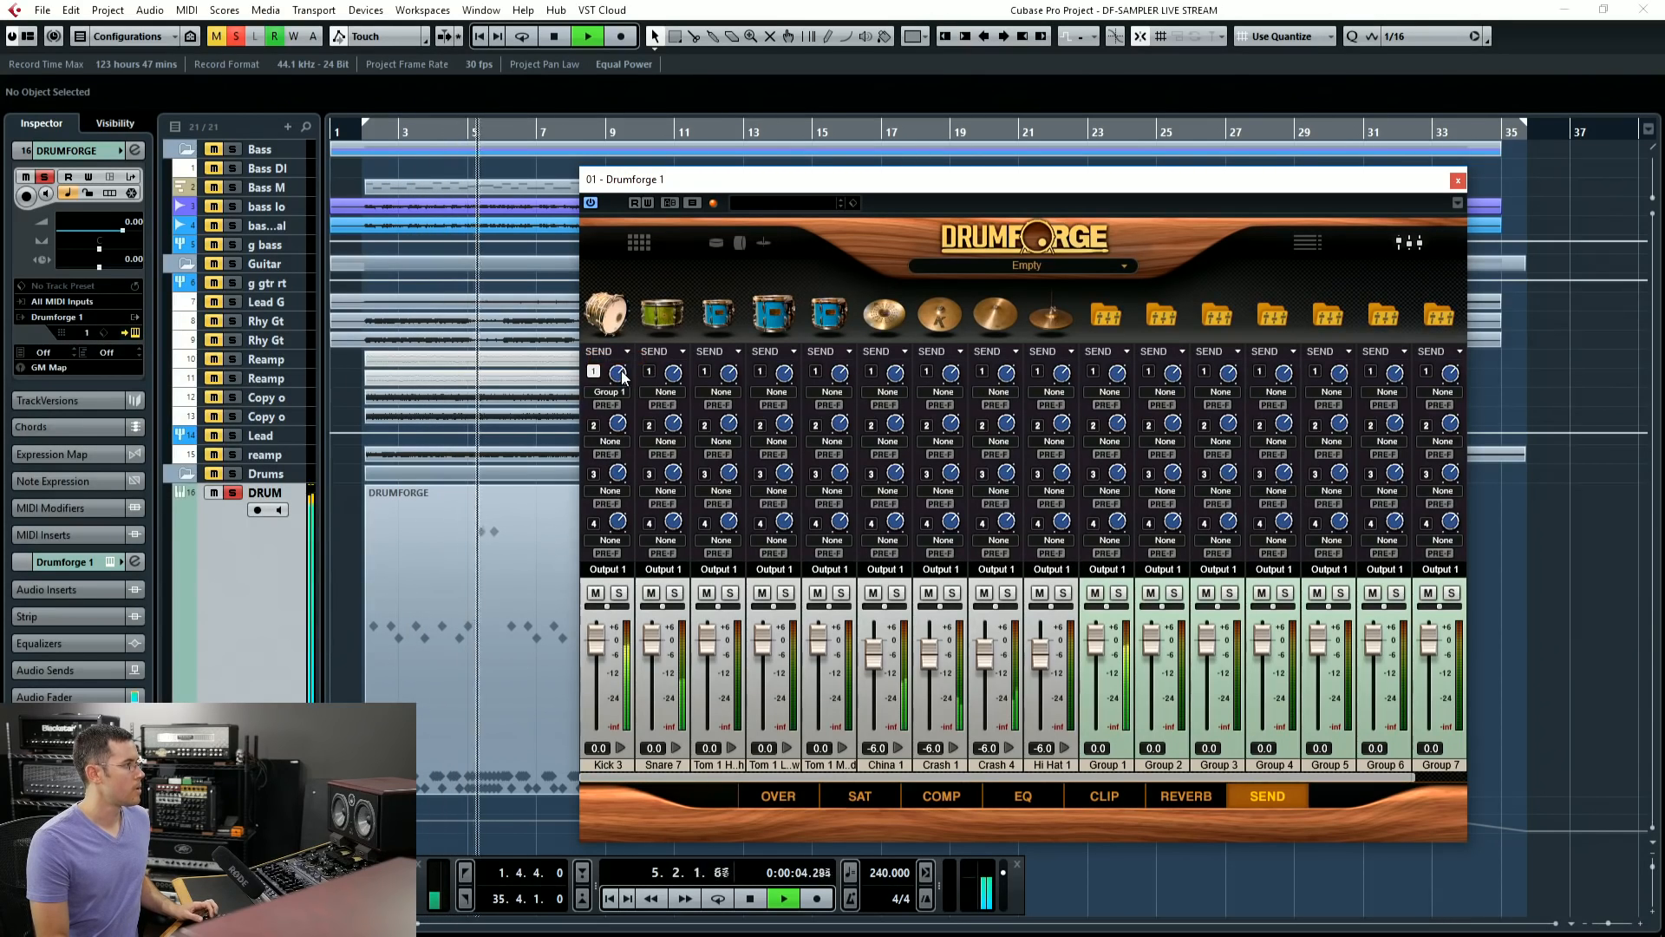
key("space")
left_click(608, 405)
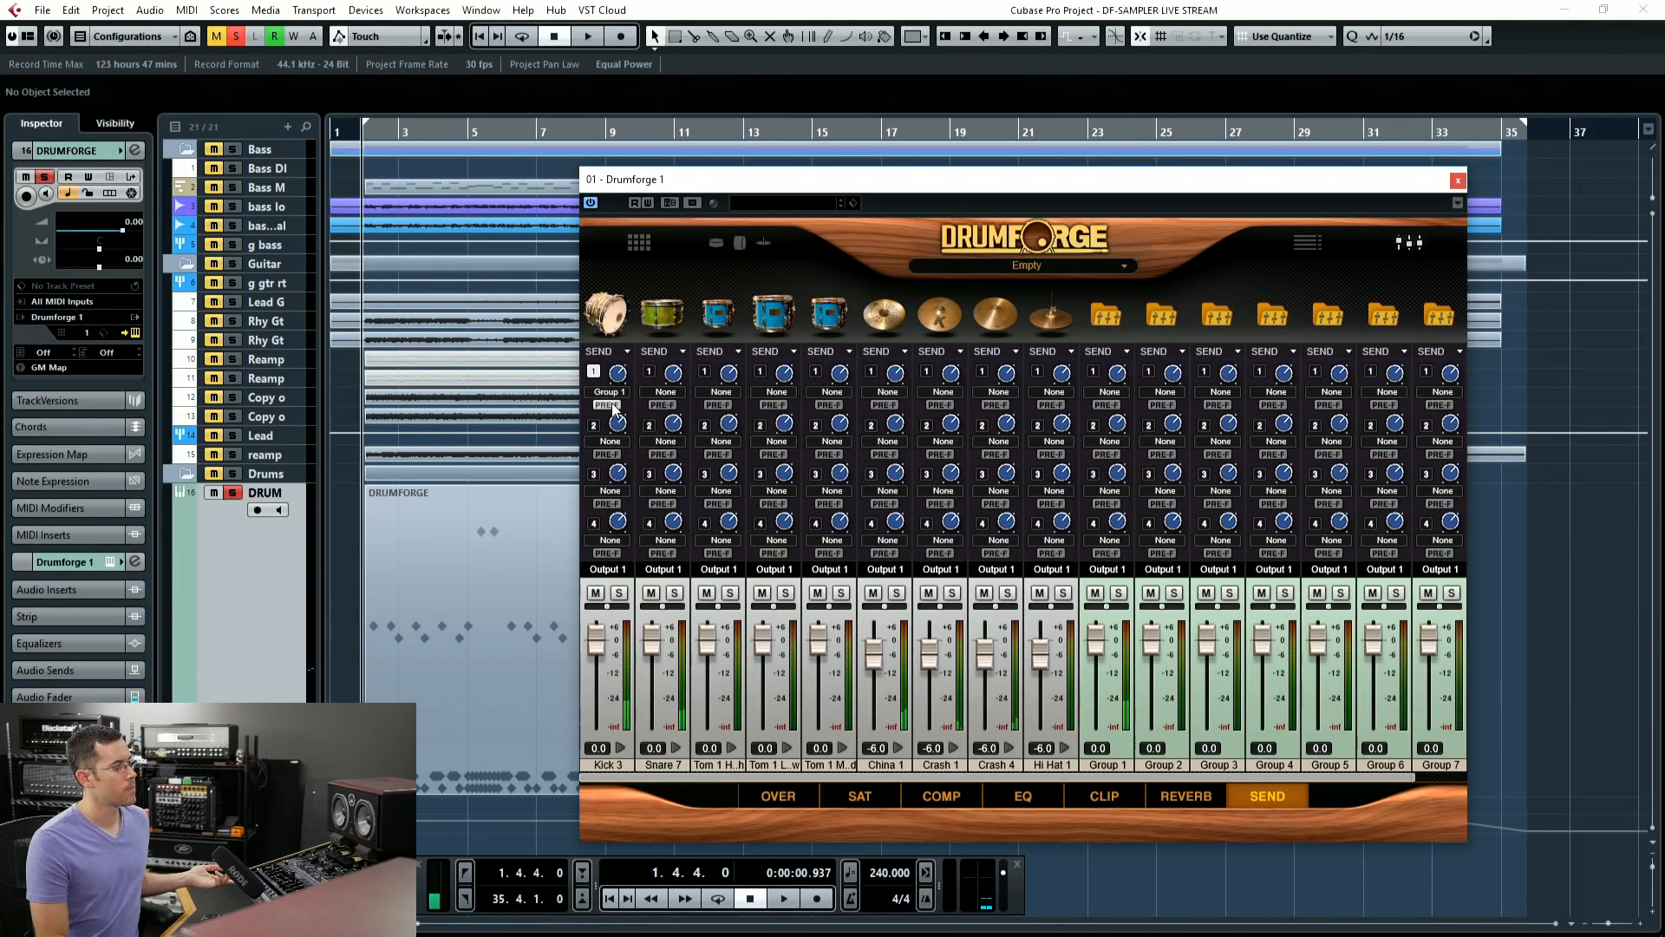
left_click(612, 408)
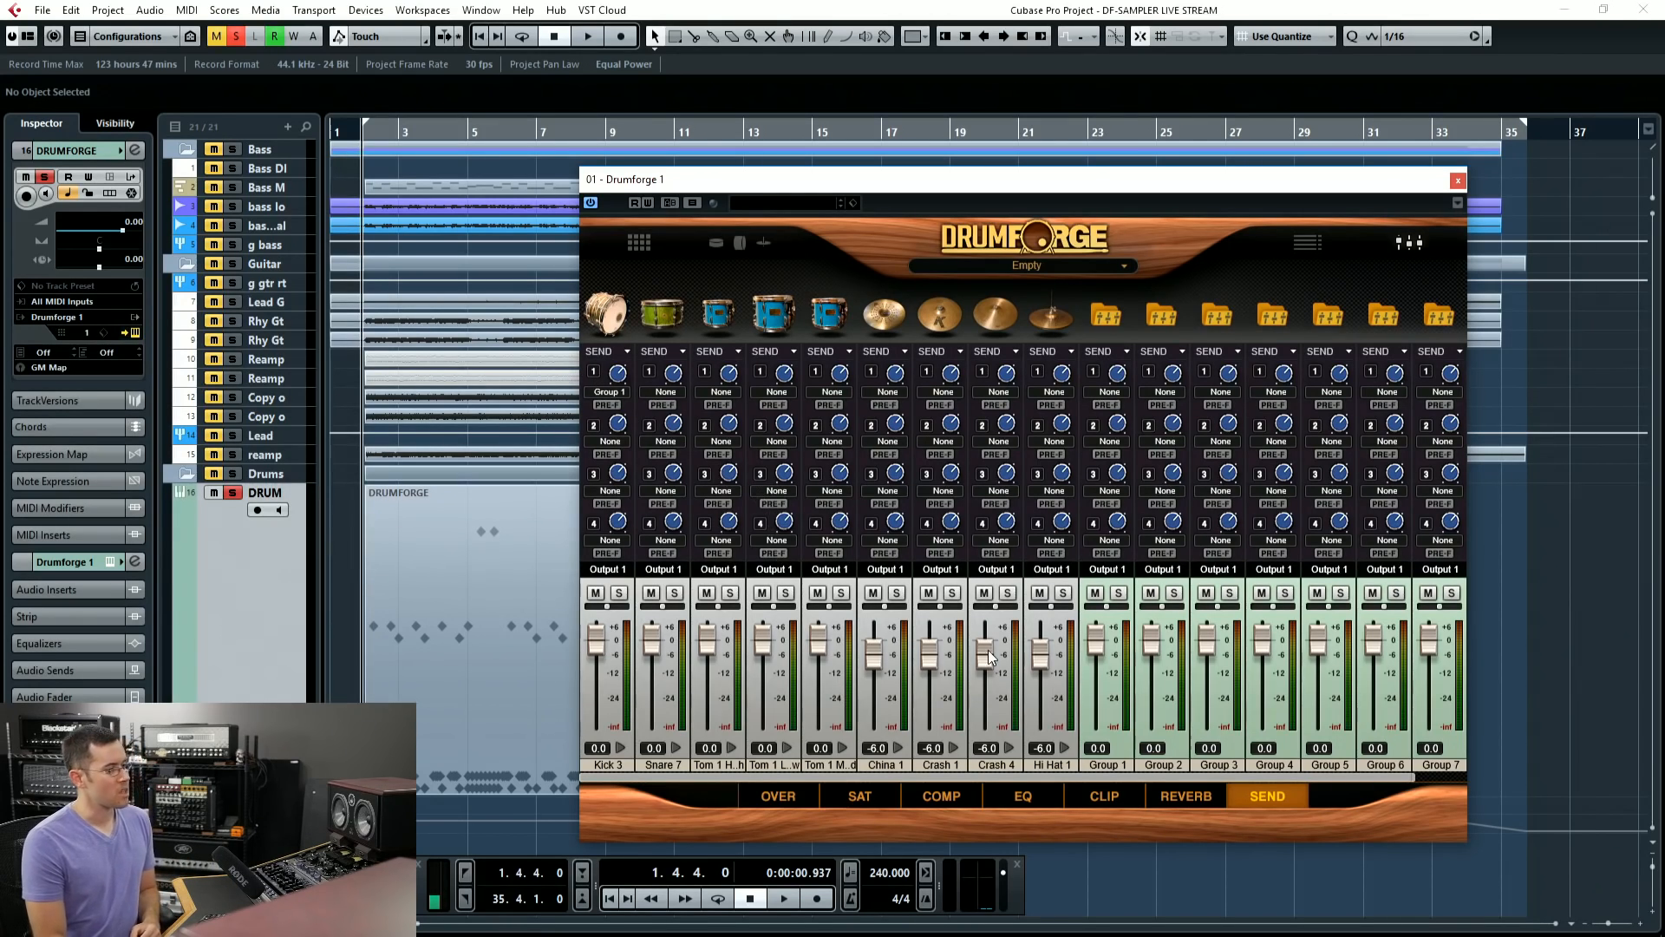
Step: From the mixer overview, expand Kick 3's microphone channels and route Kick 3's output to Group 2
left_click(778, 795)
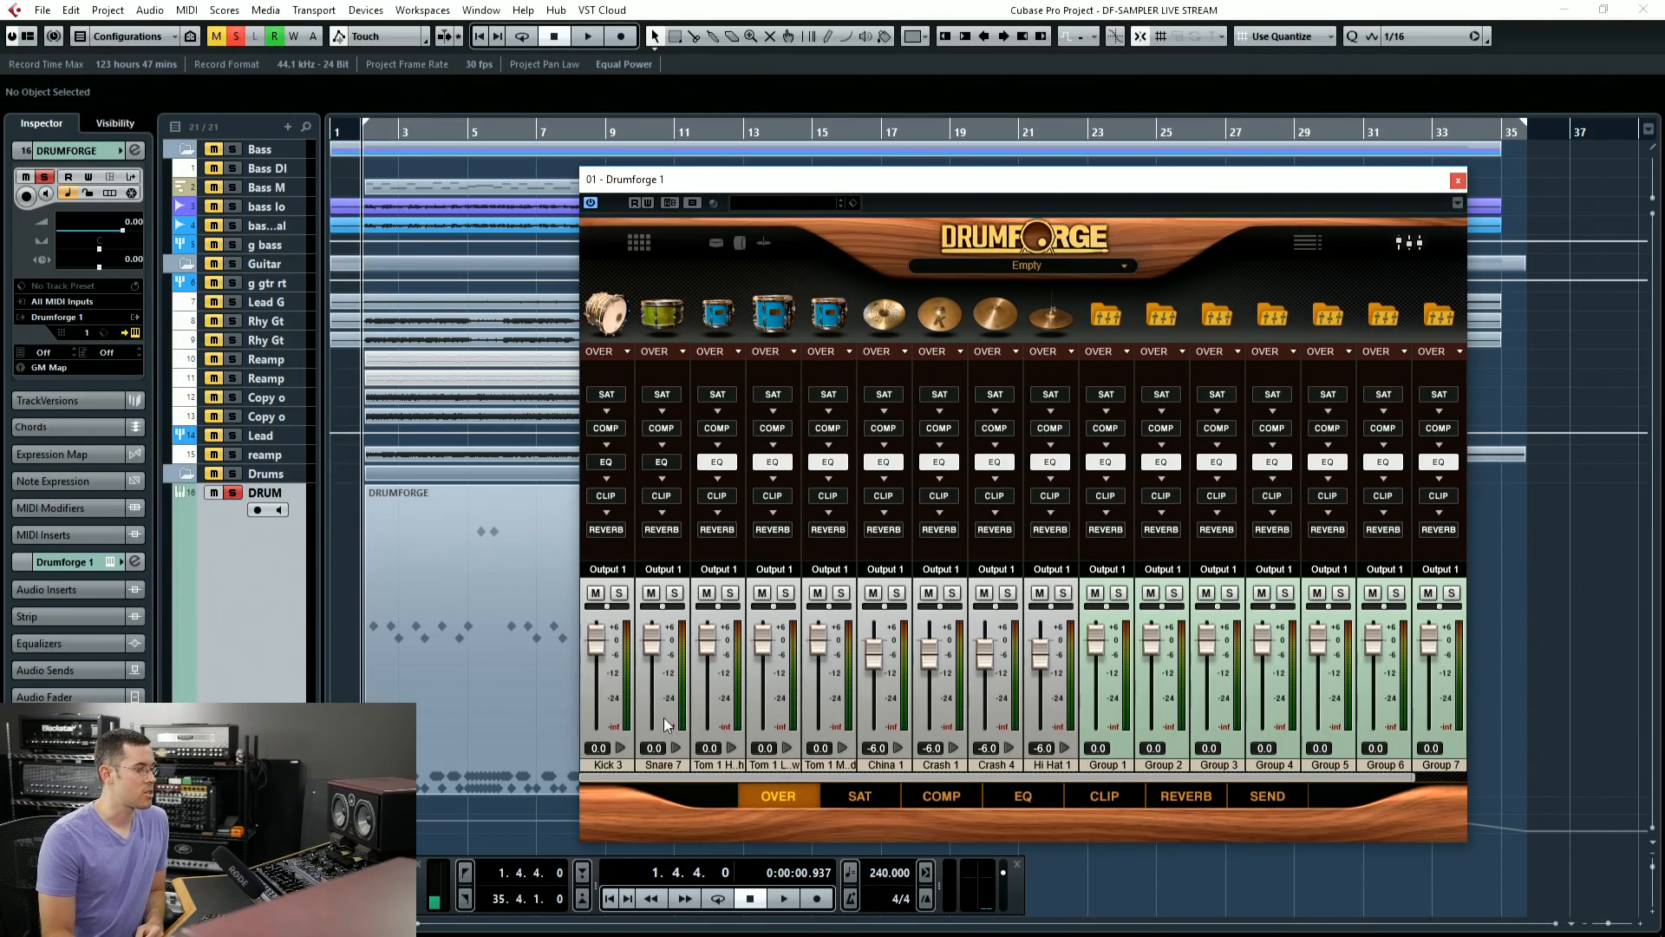
left_click(621, 747)
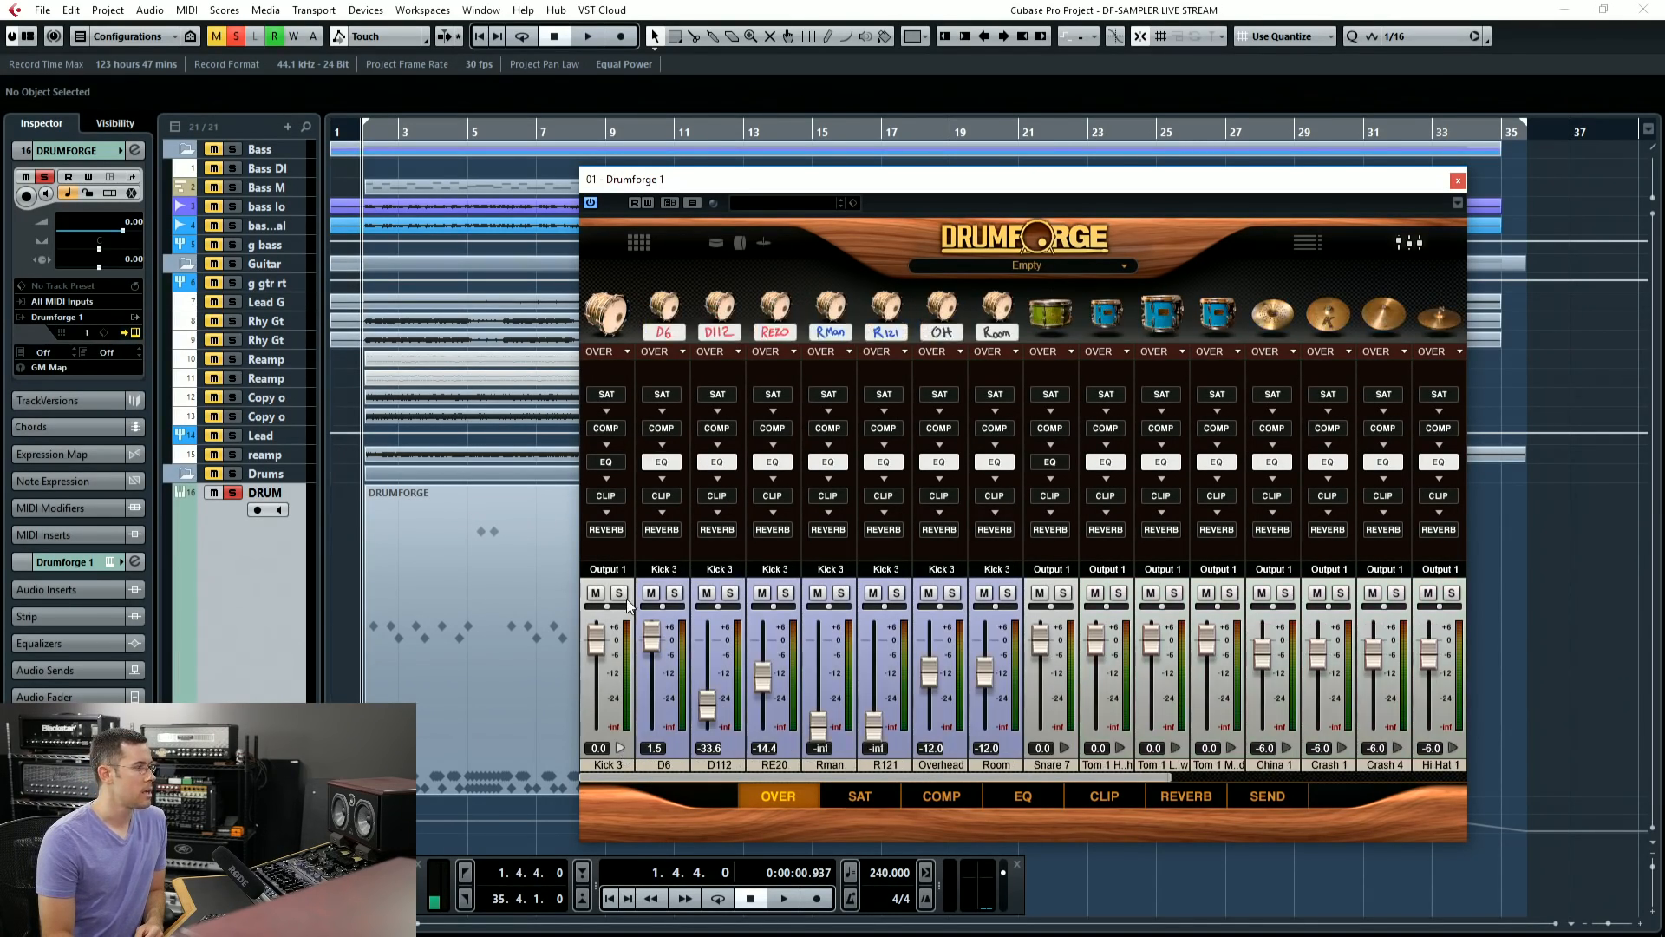
left_click(614, 574)
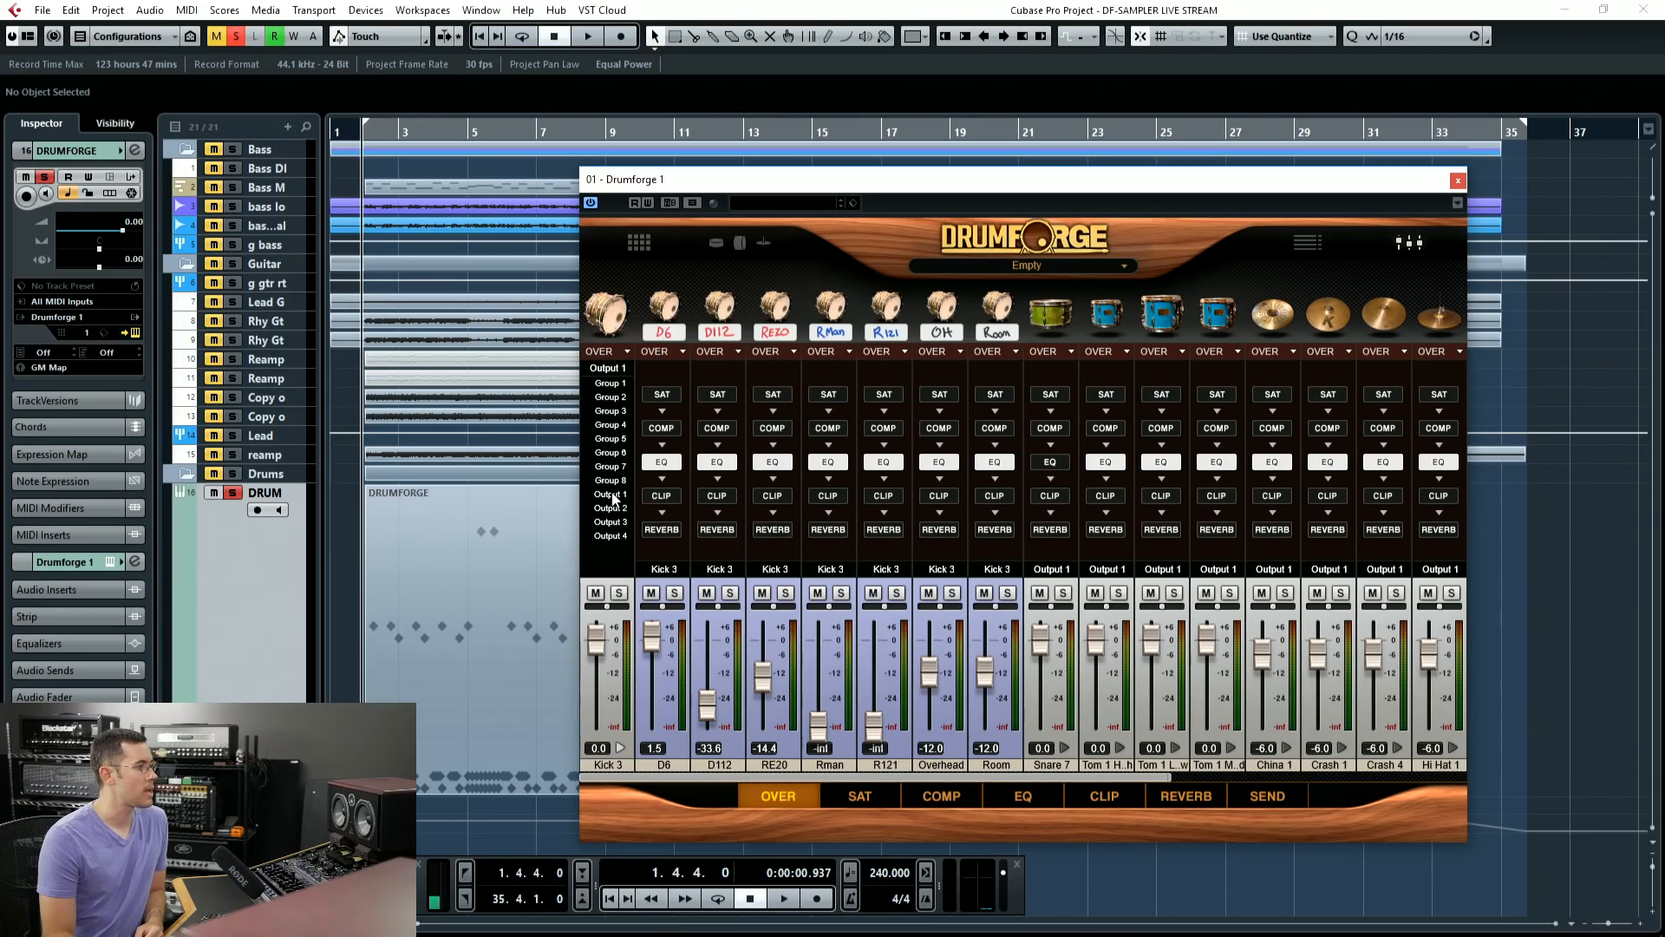
left_click(611, 574)
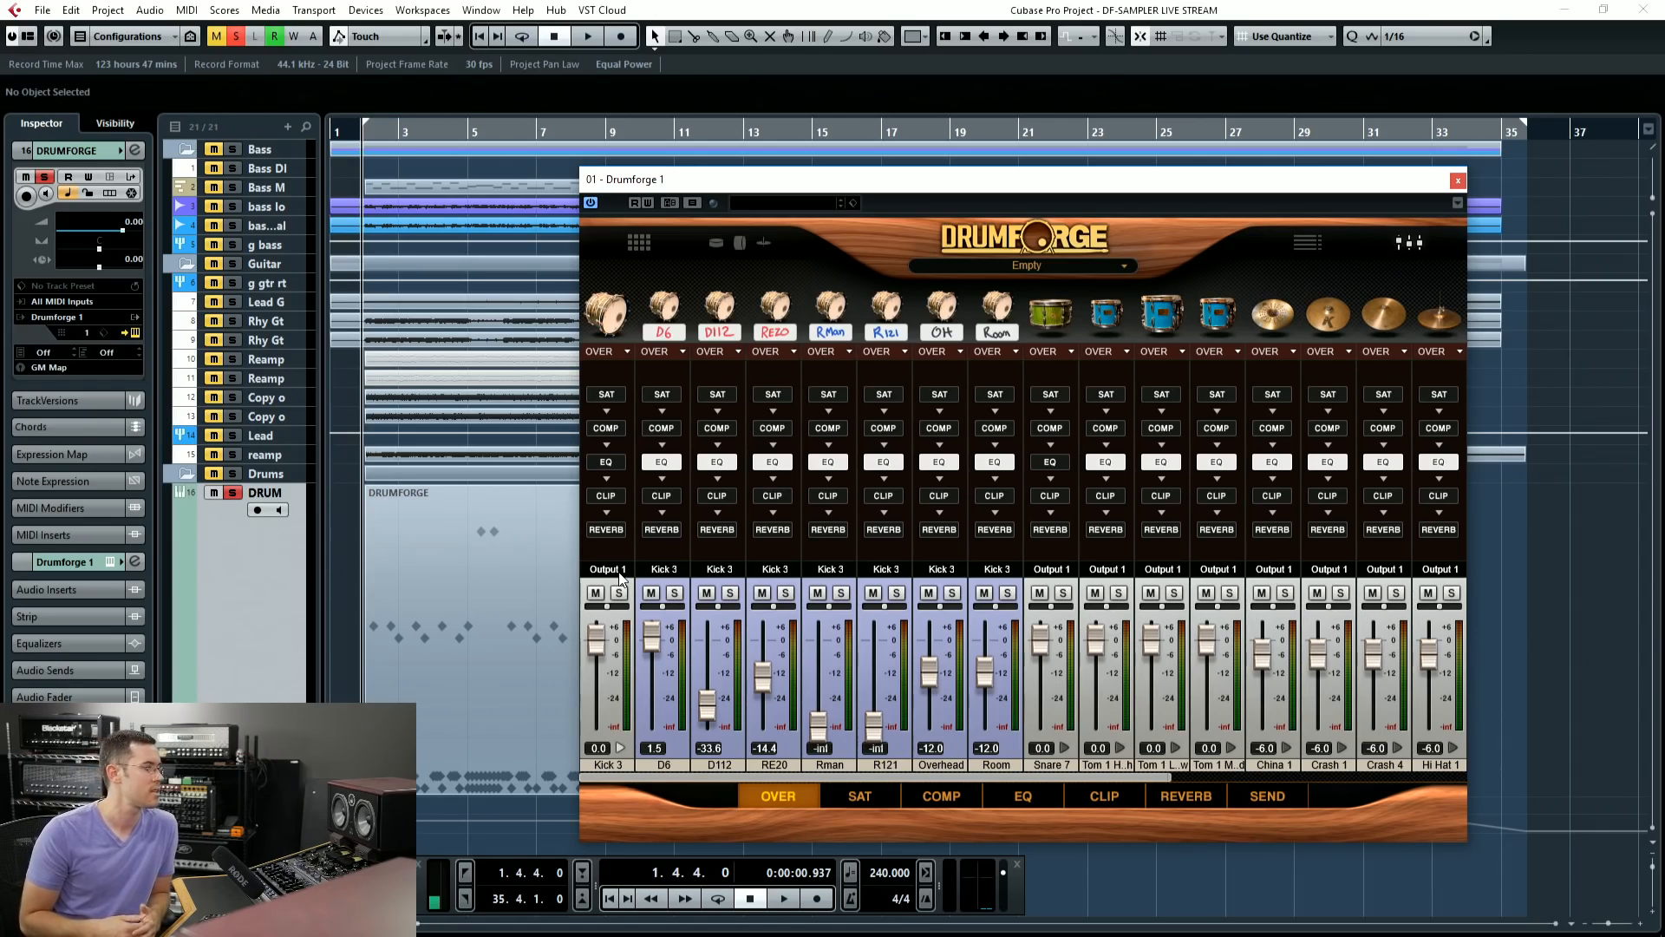
left_click(619, 573)
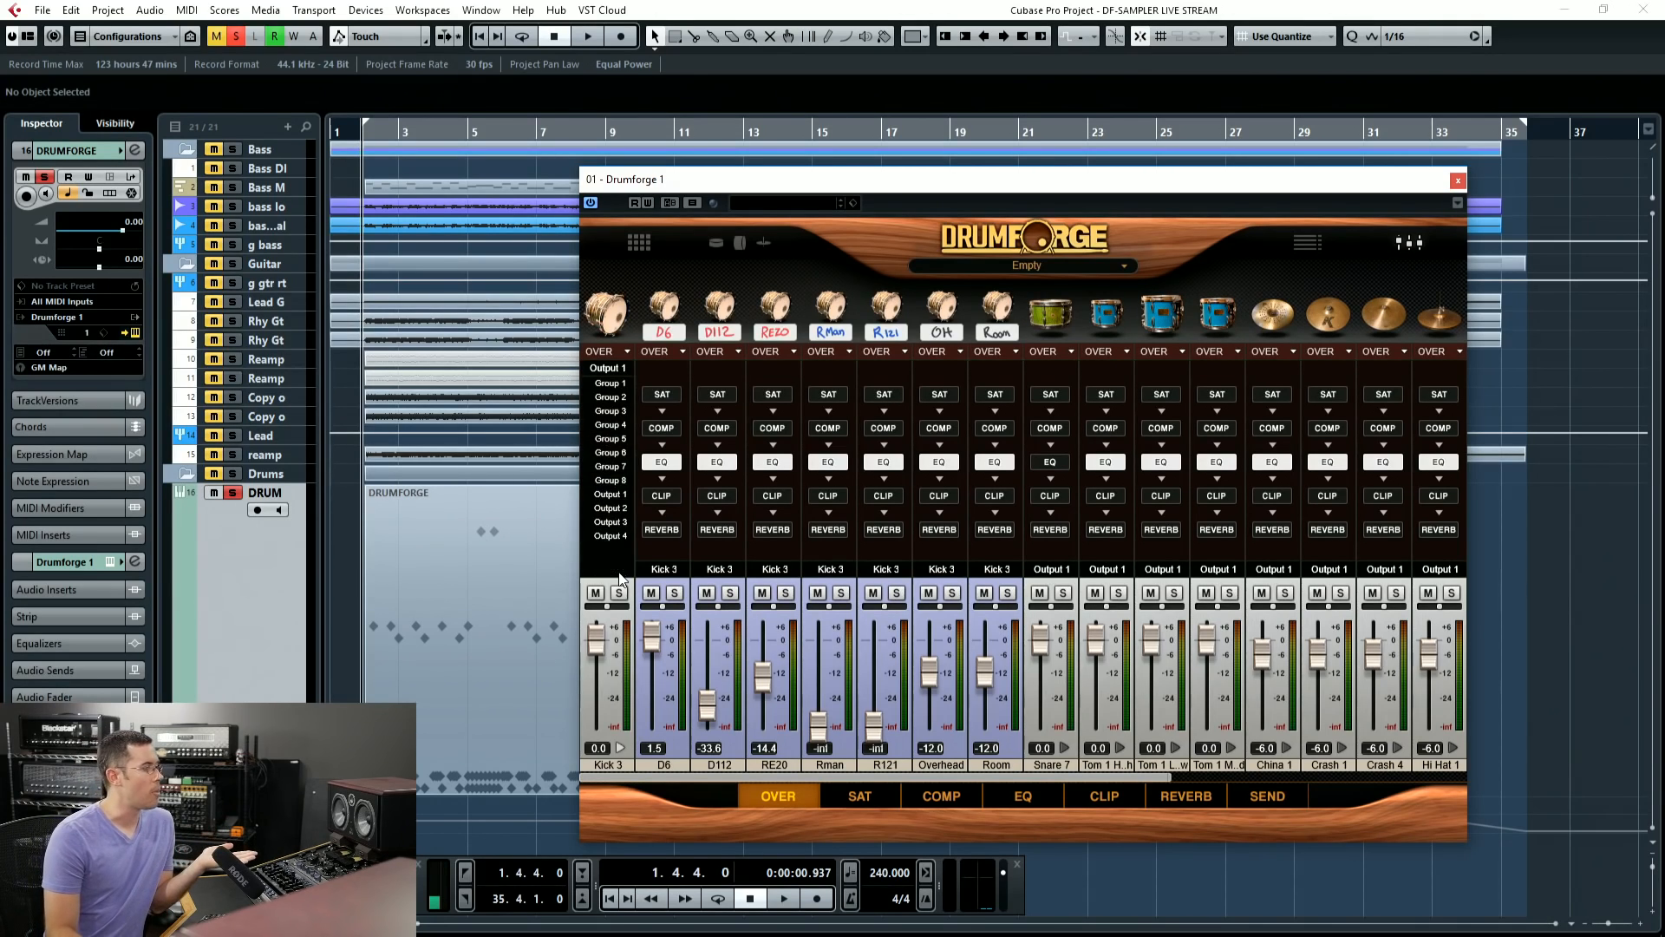
left_click(616, 403)
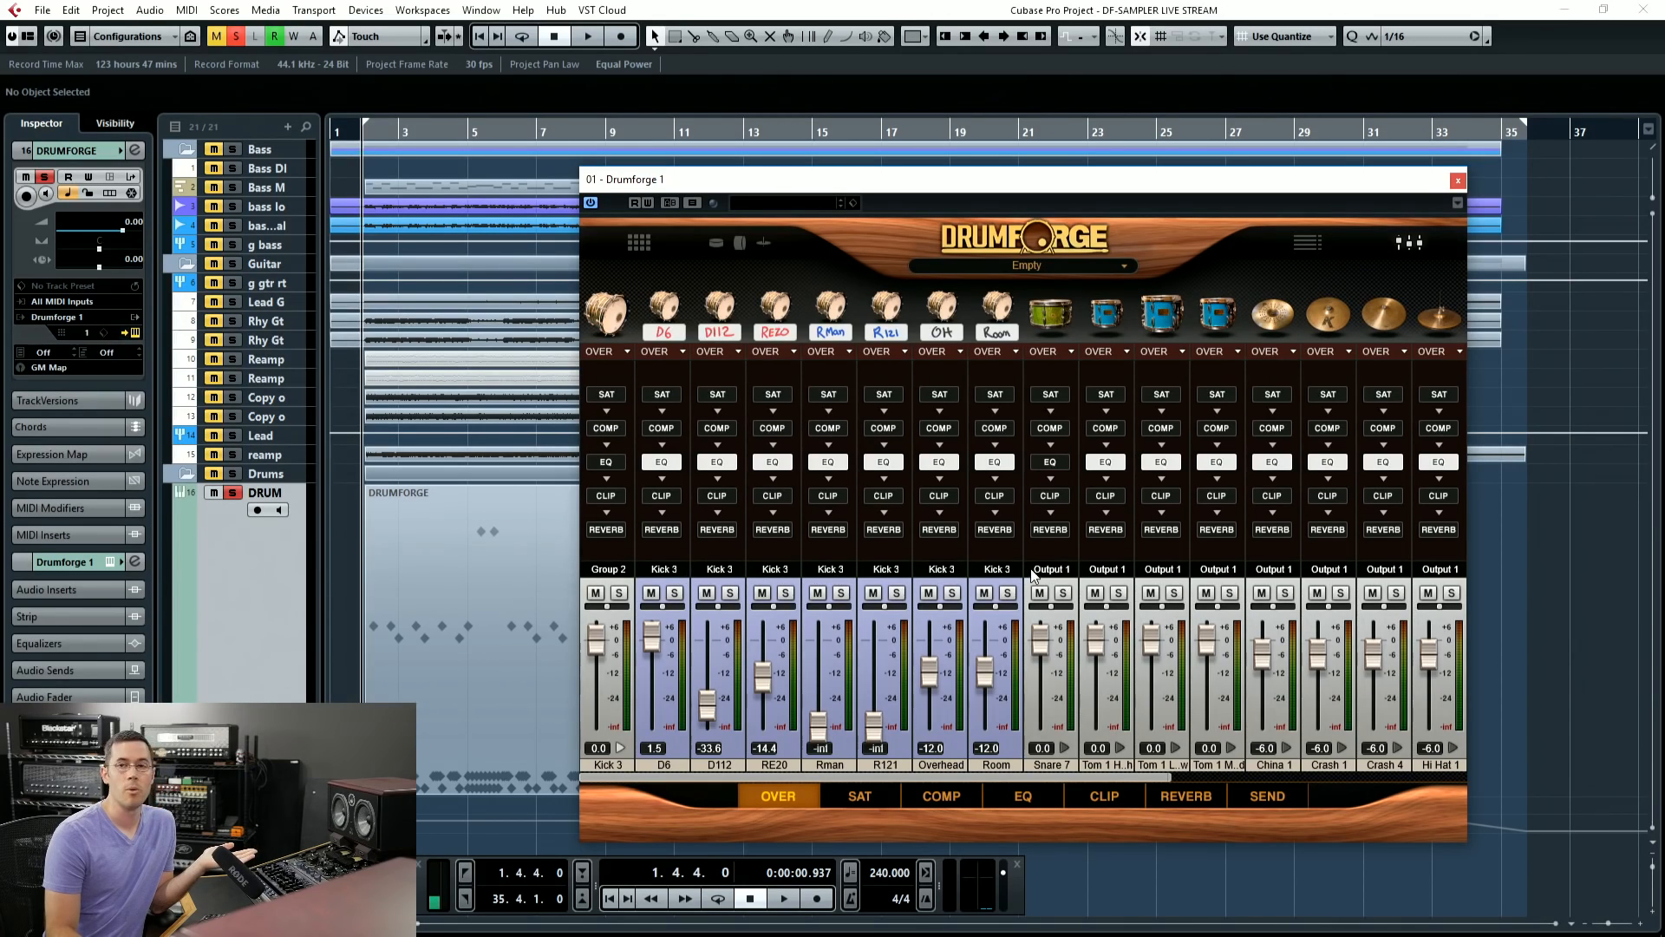
Step: Change the Kick 3 channel's output routing to Group 1
left_click(668, 571)
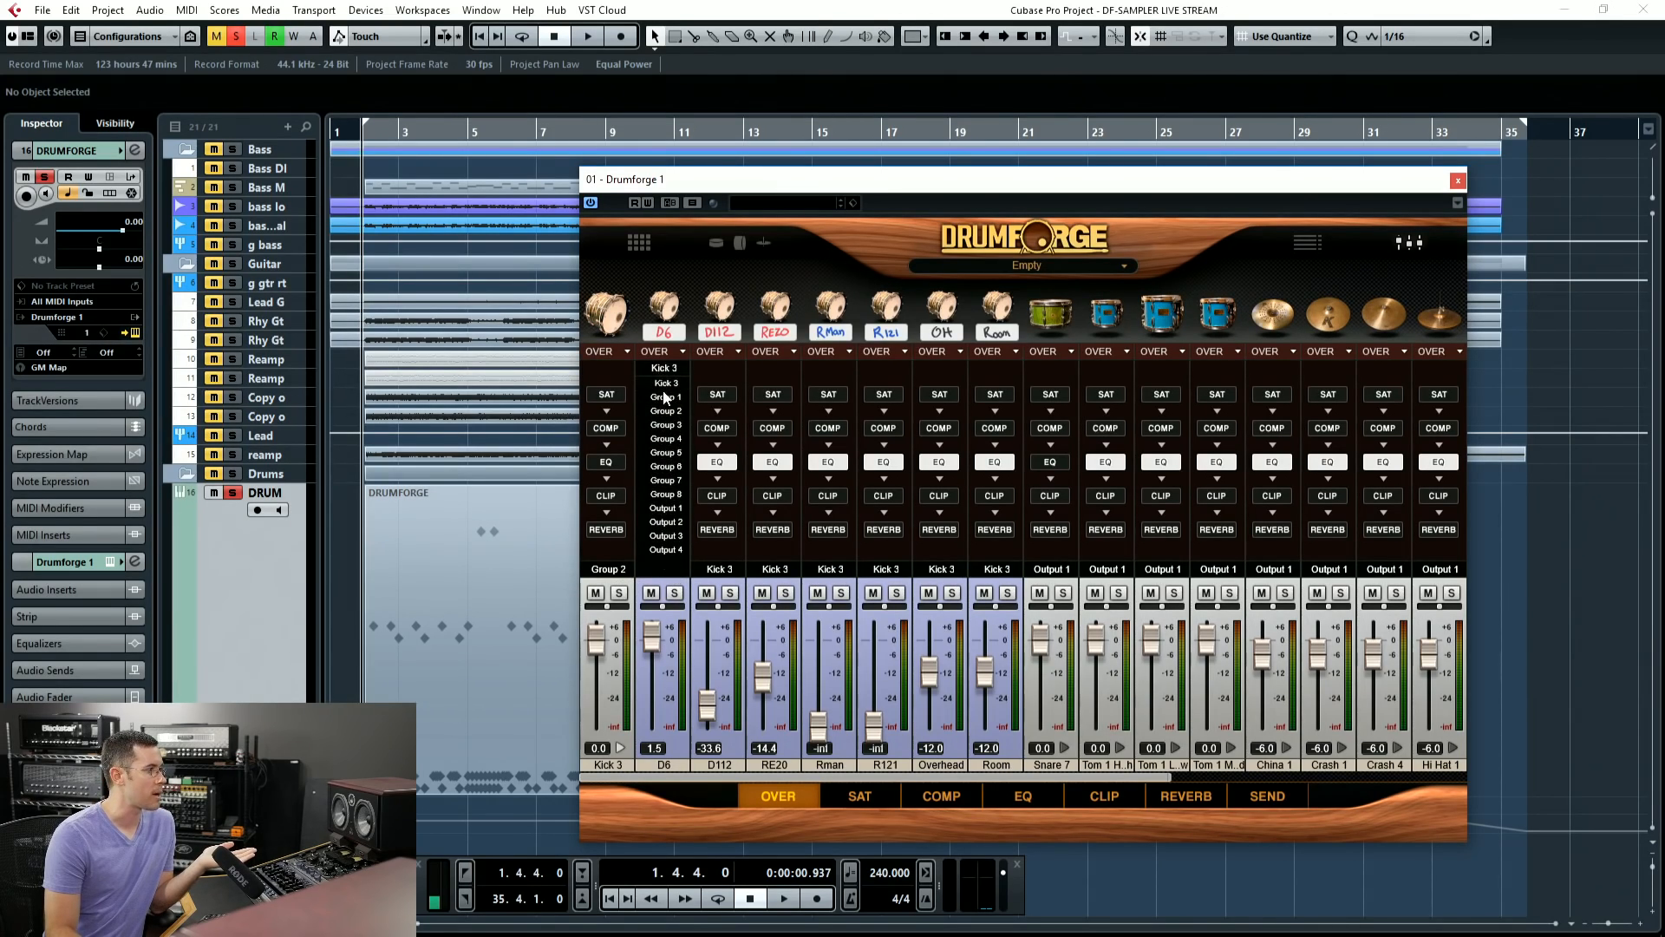
left_click(608, 570)
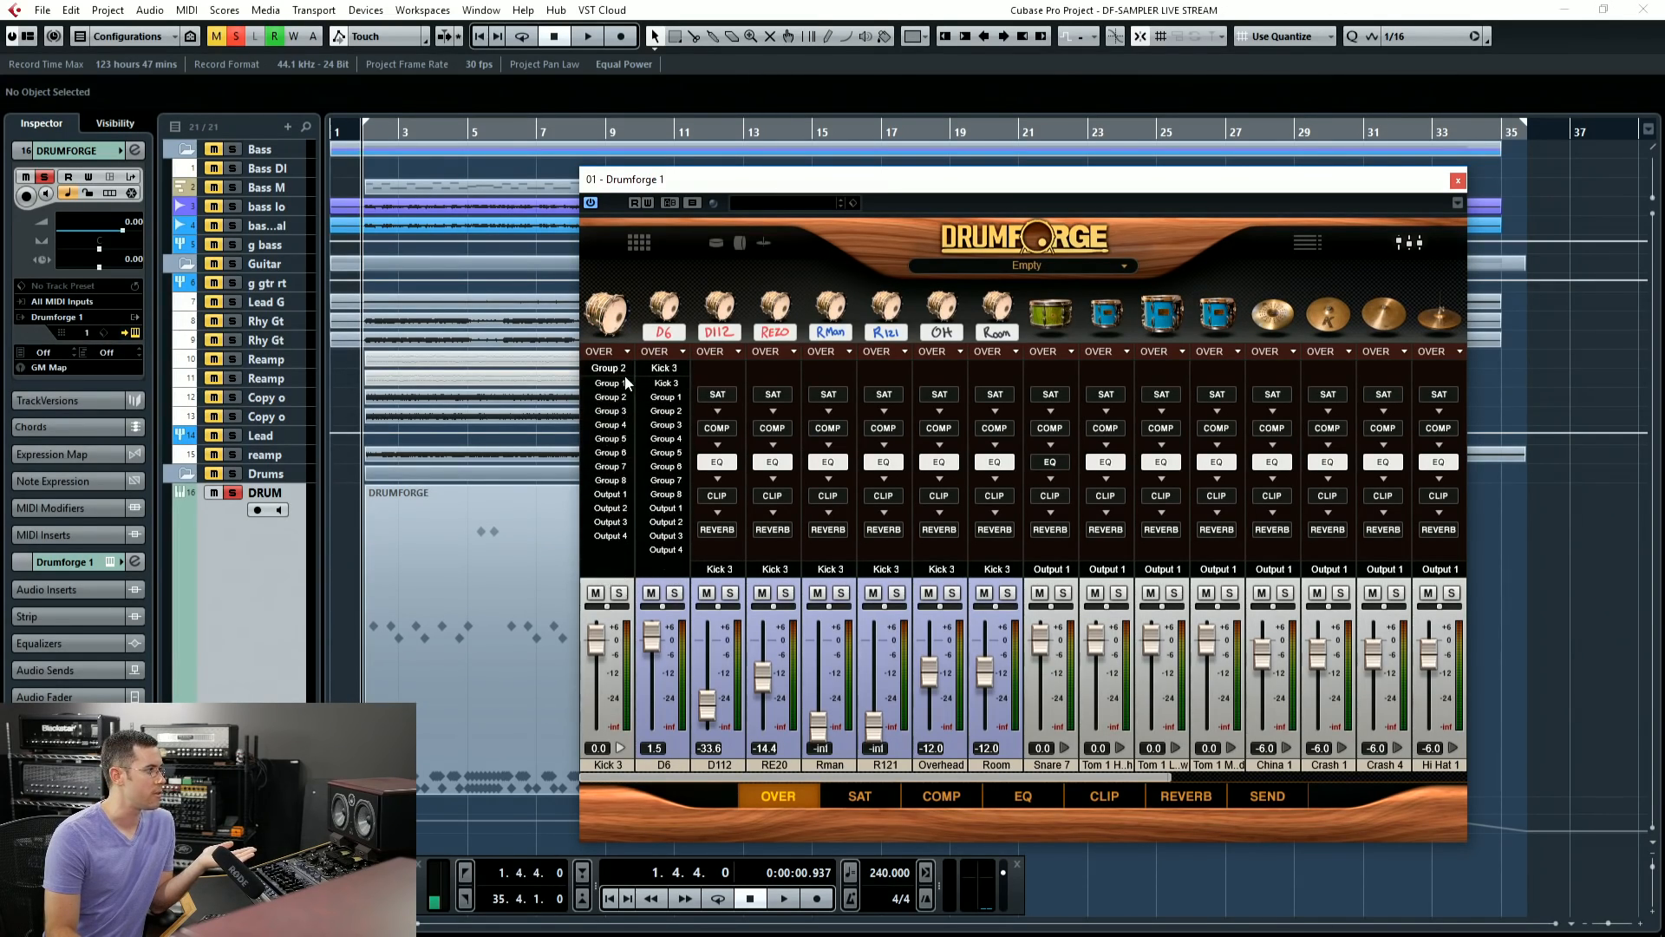
left_click(622, 383)
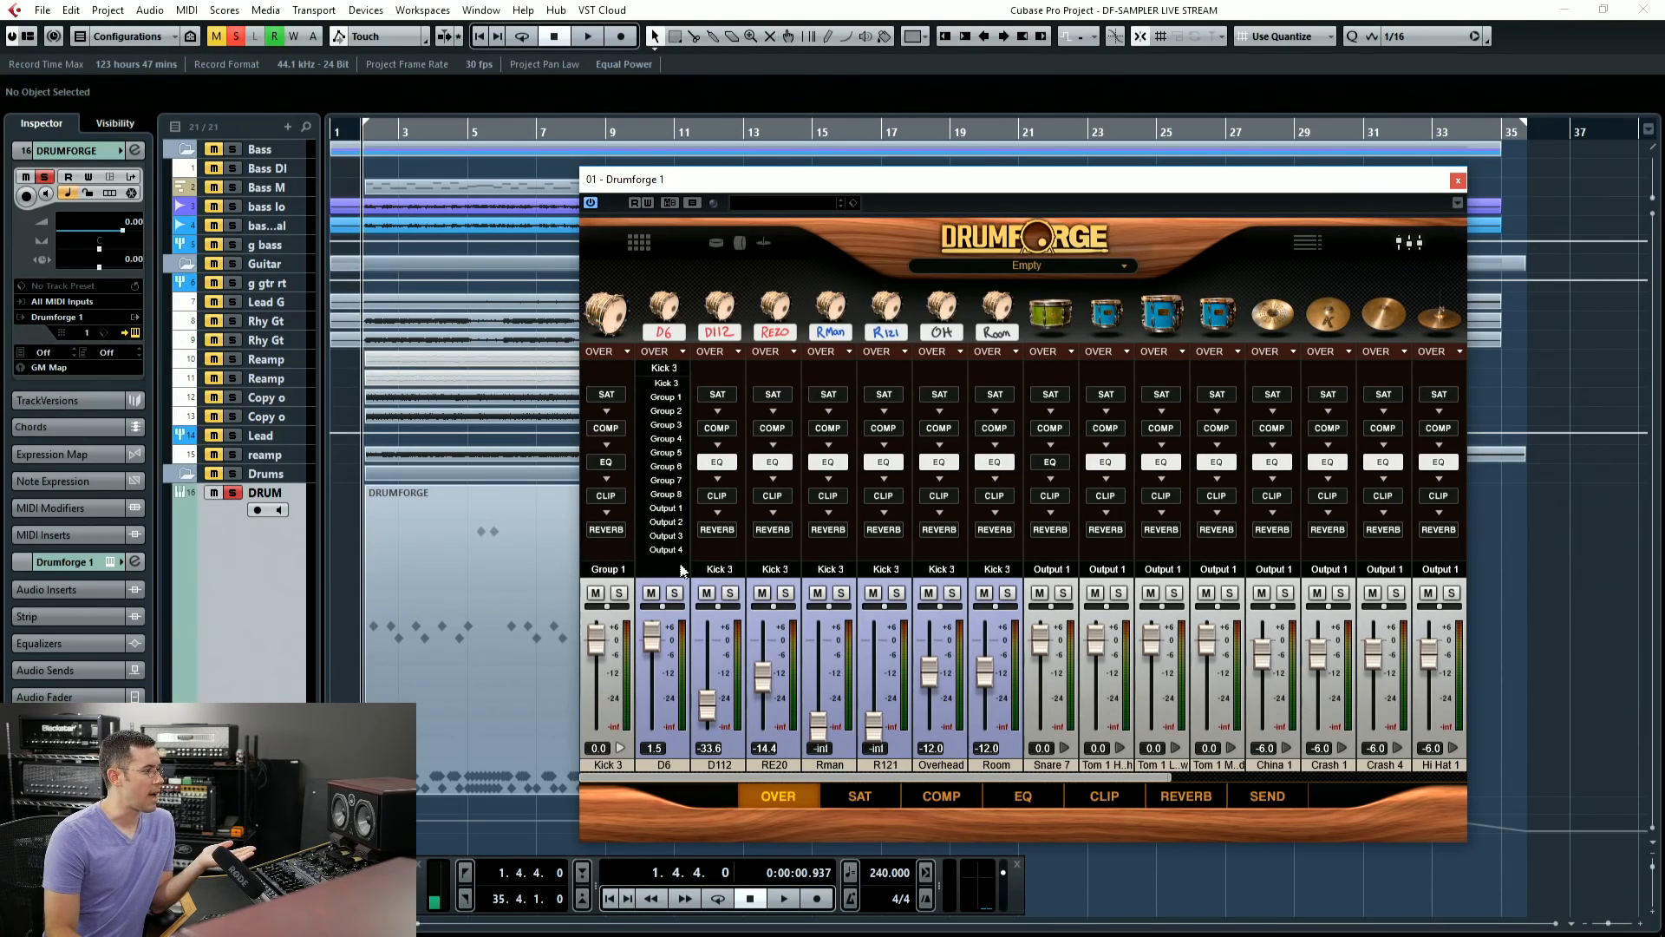
Step: Route Kick 3's D6, D112 and RE20 microphone channels to Output 4
left_click(739, 572)
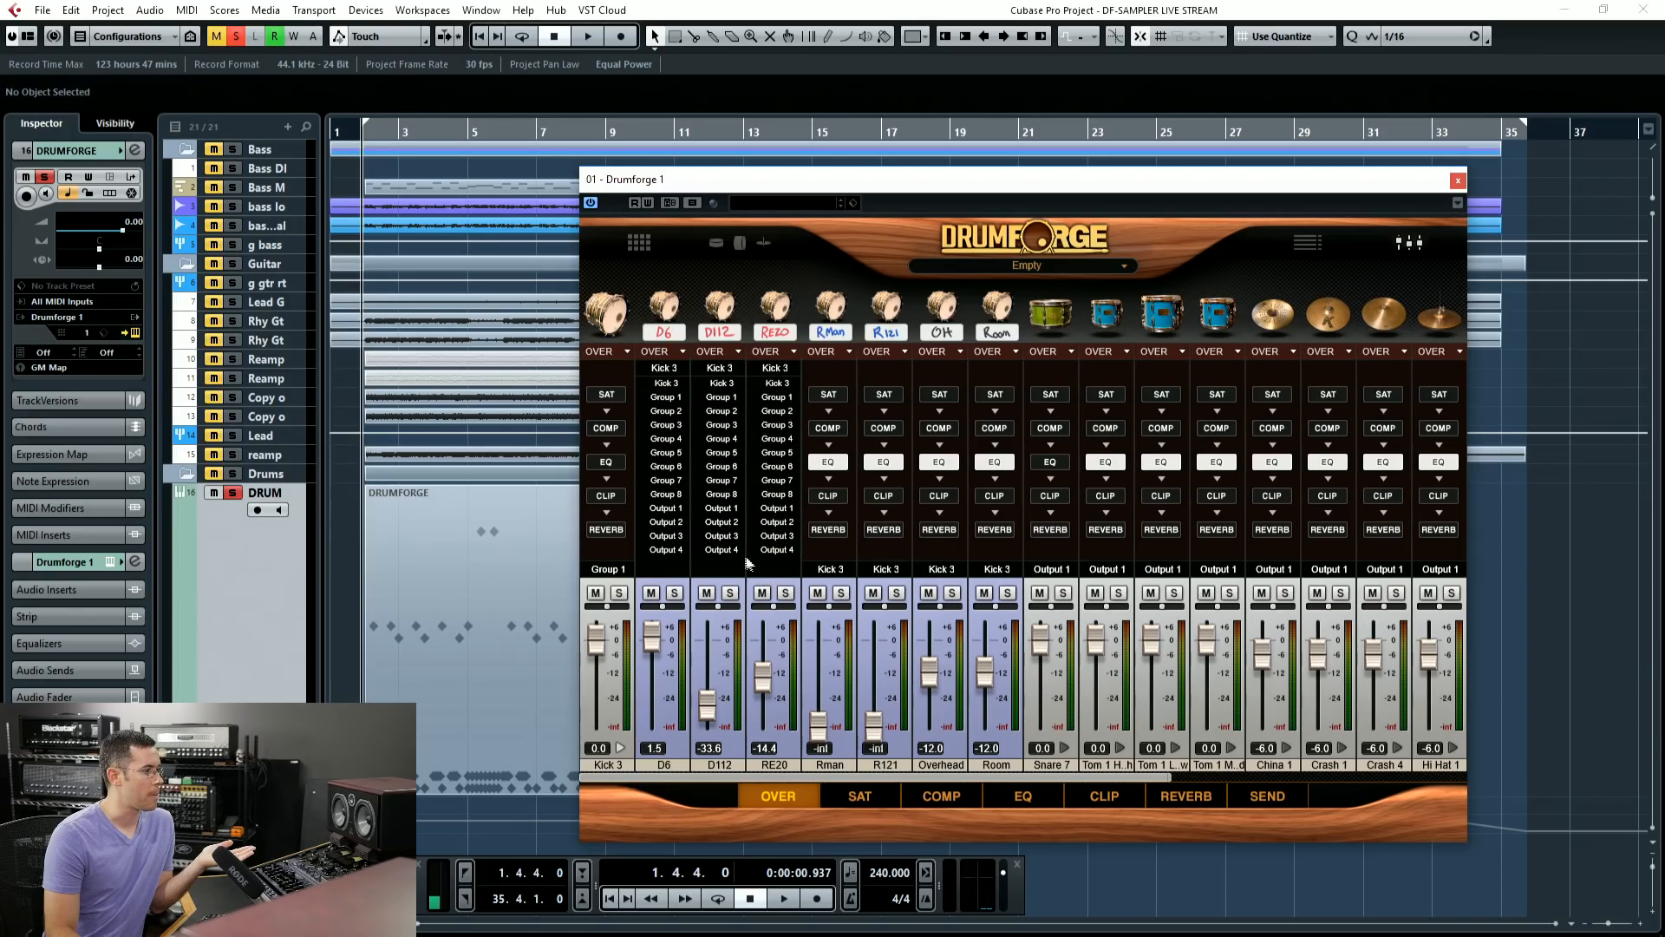
left_click(683, 549)
left_click(710, 549)
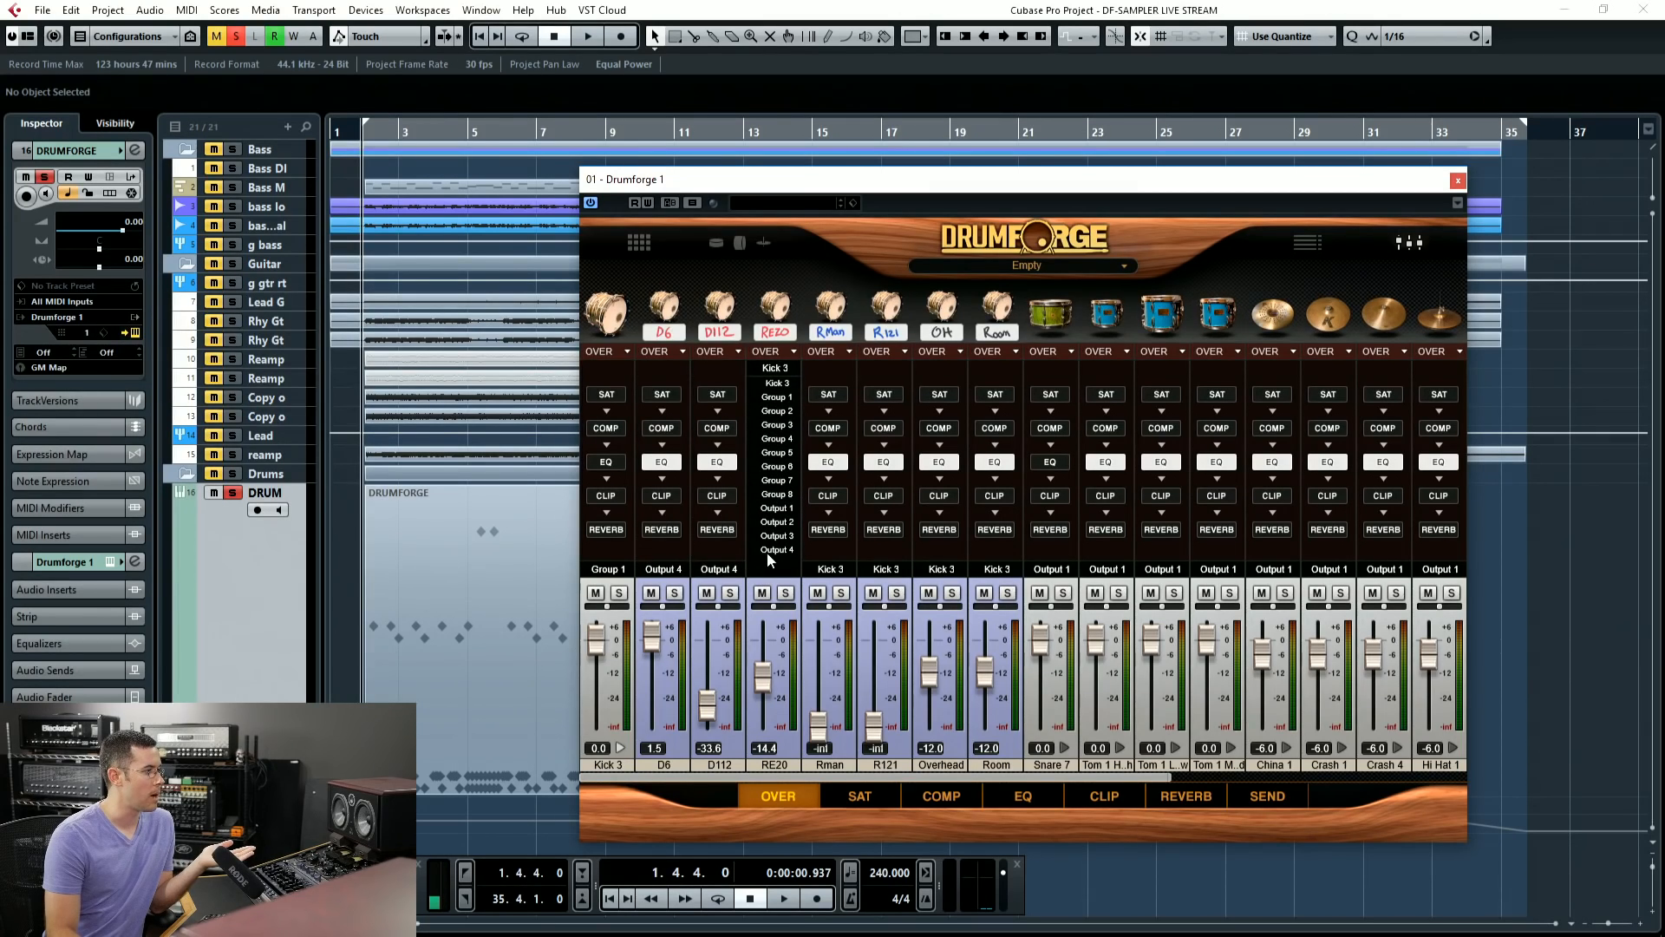
left_click(768, 551)
Step: Route the D6, D112 and RE20 microphone channels back to Kick 3
left_click(774, 572)
left_click(718, 570)
left_click(664, 570)
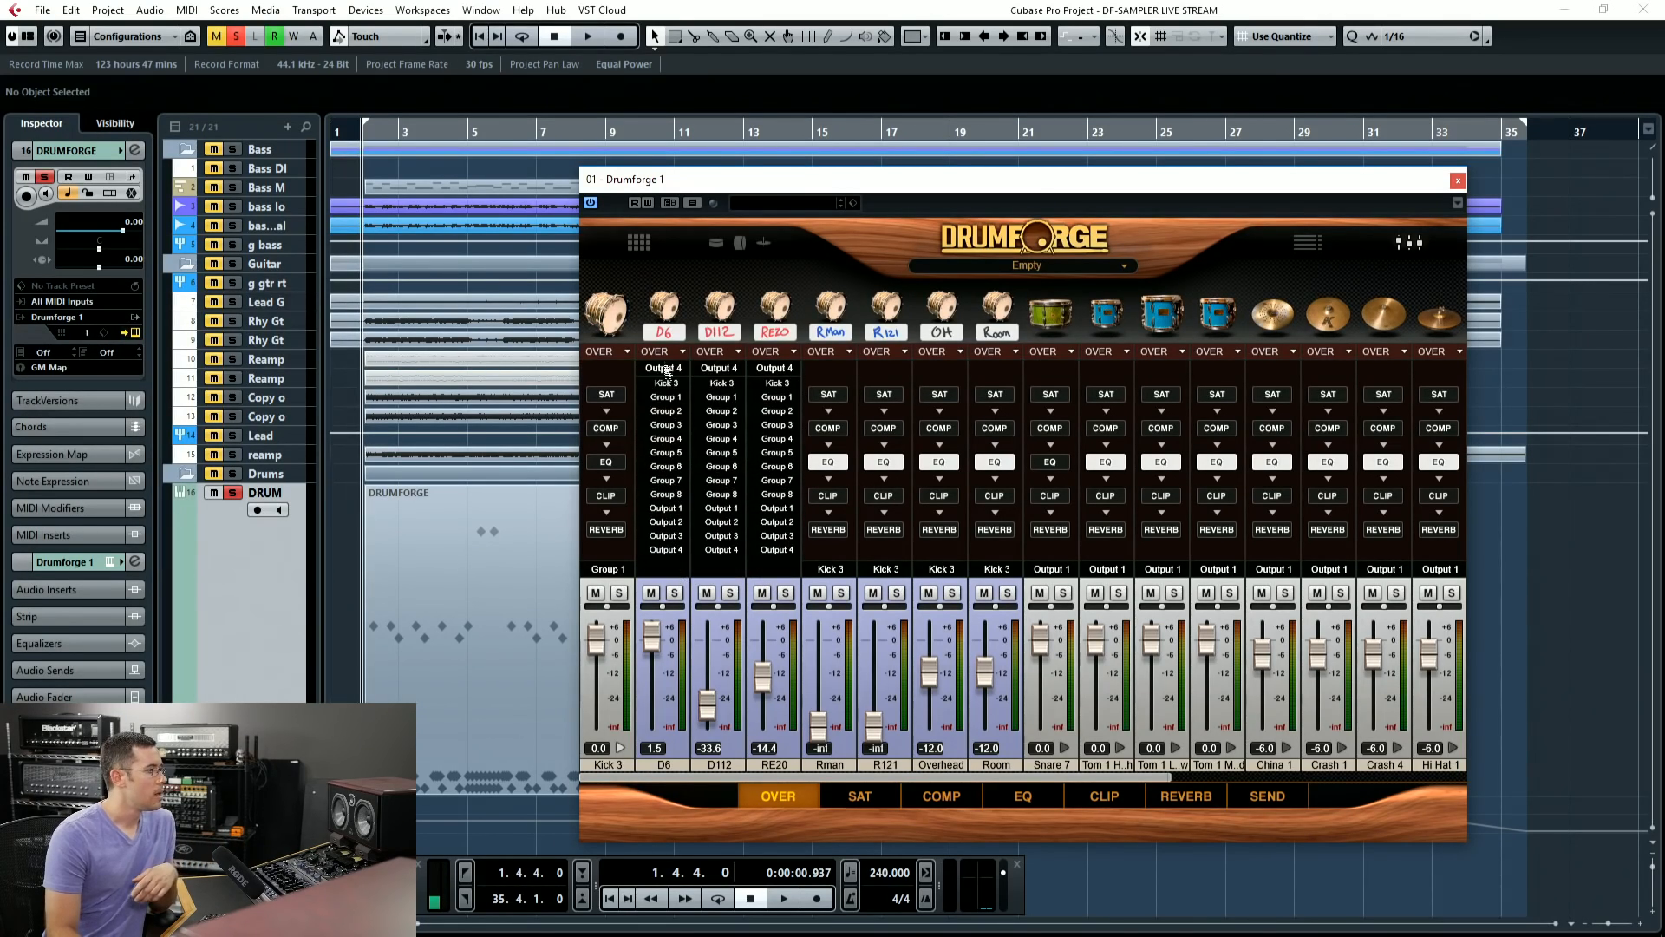
left_click(666, 383)
left_click(722, 382)
left_click(777, 549)
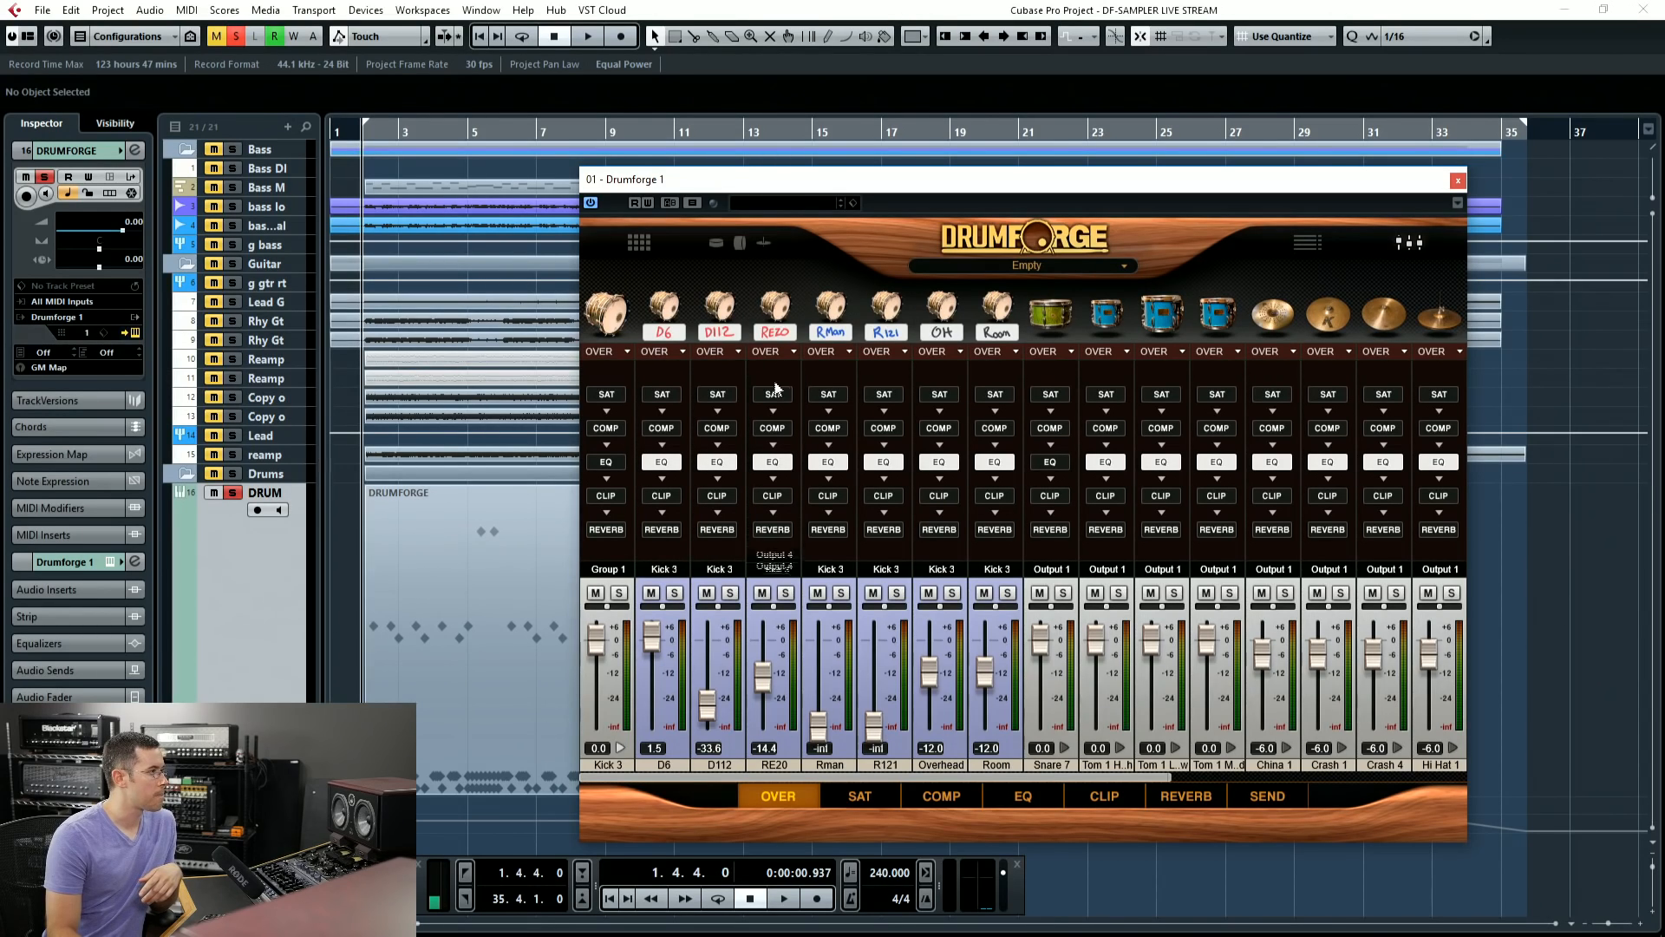
left_click(773, 569)
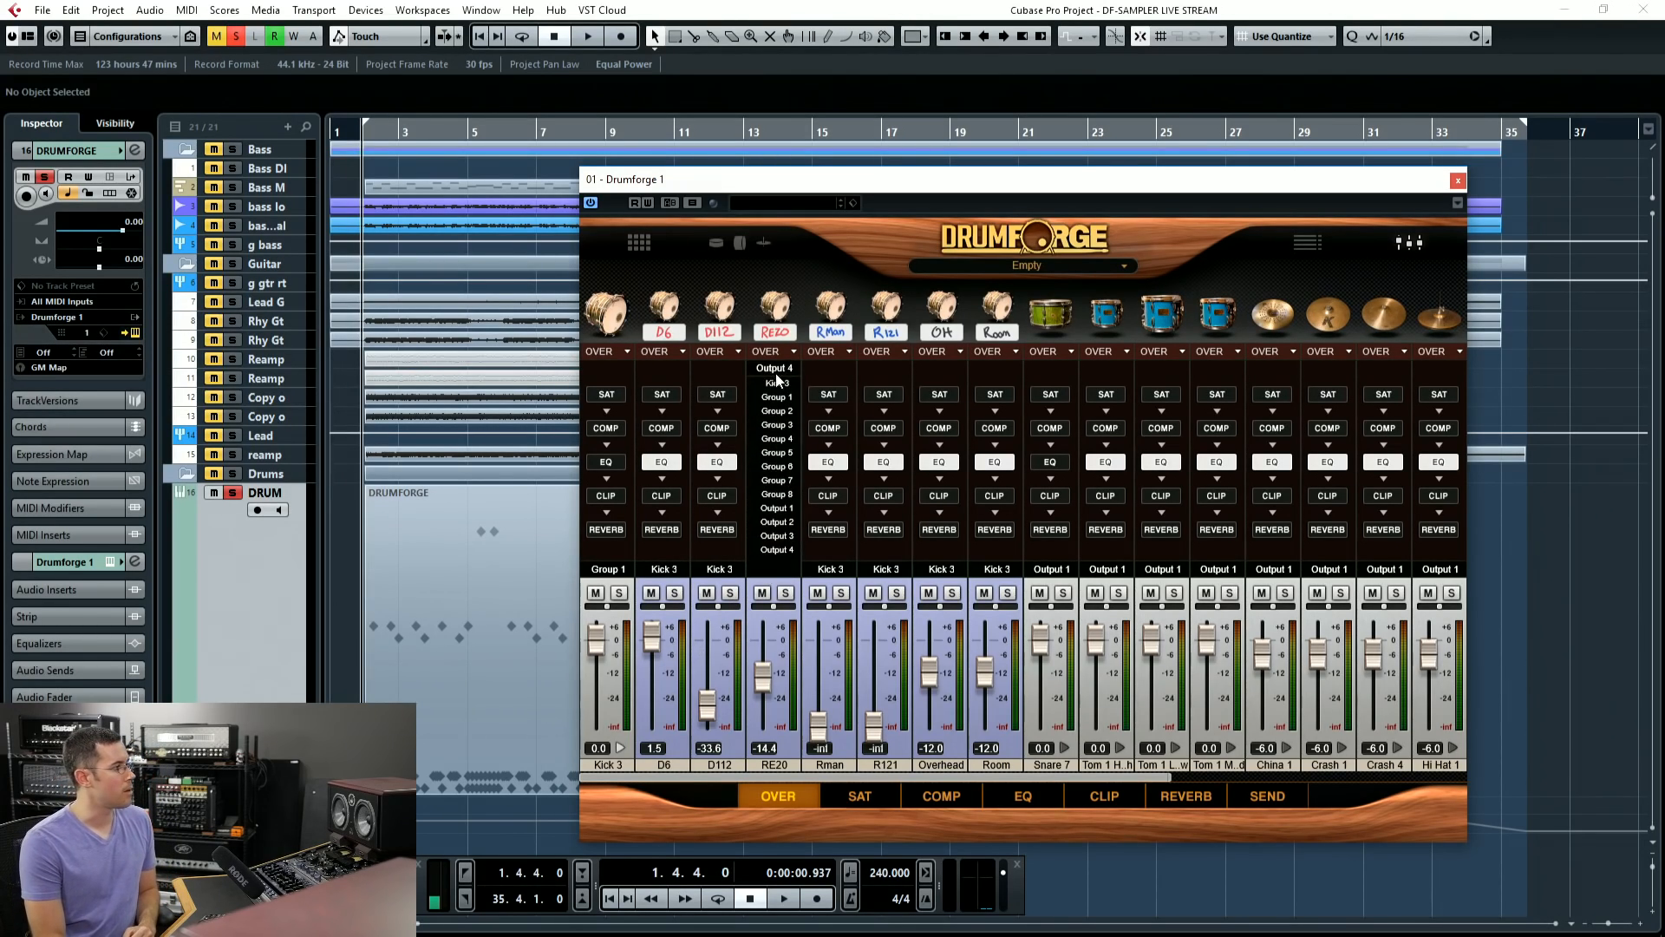
left_click(778, 384)
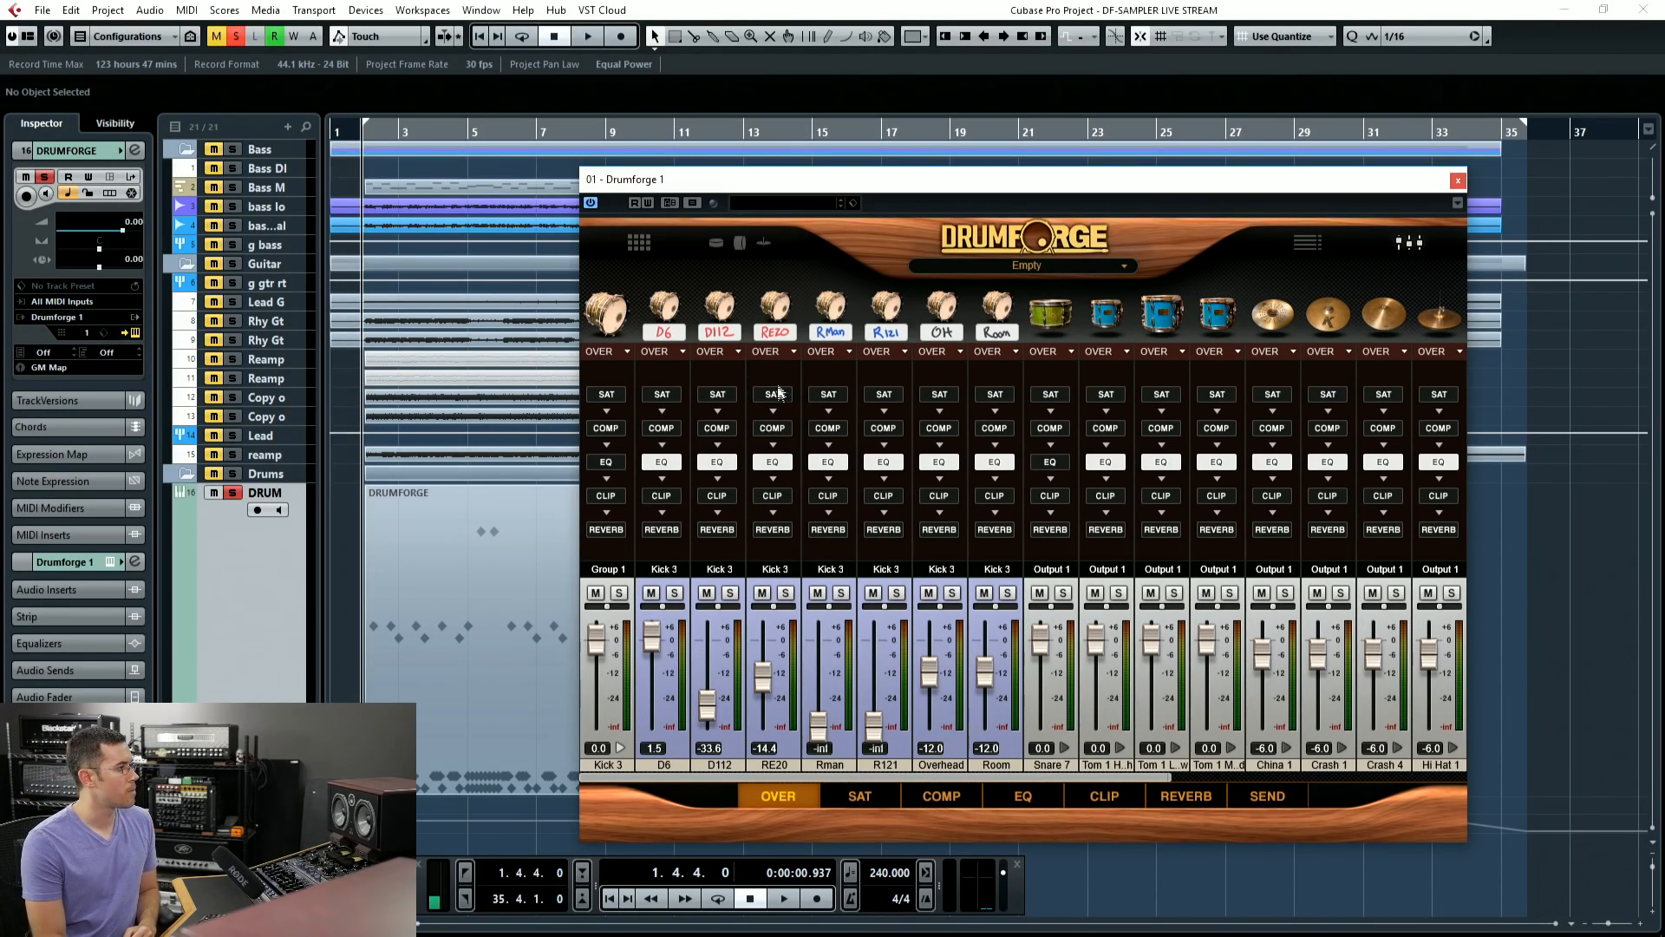
Step: Route the Kick 3 channel's output to Group 8
left_click(608, 573)
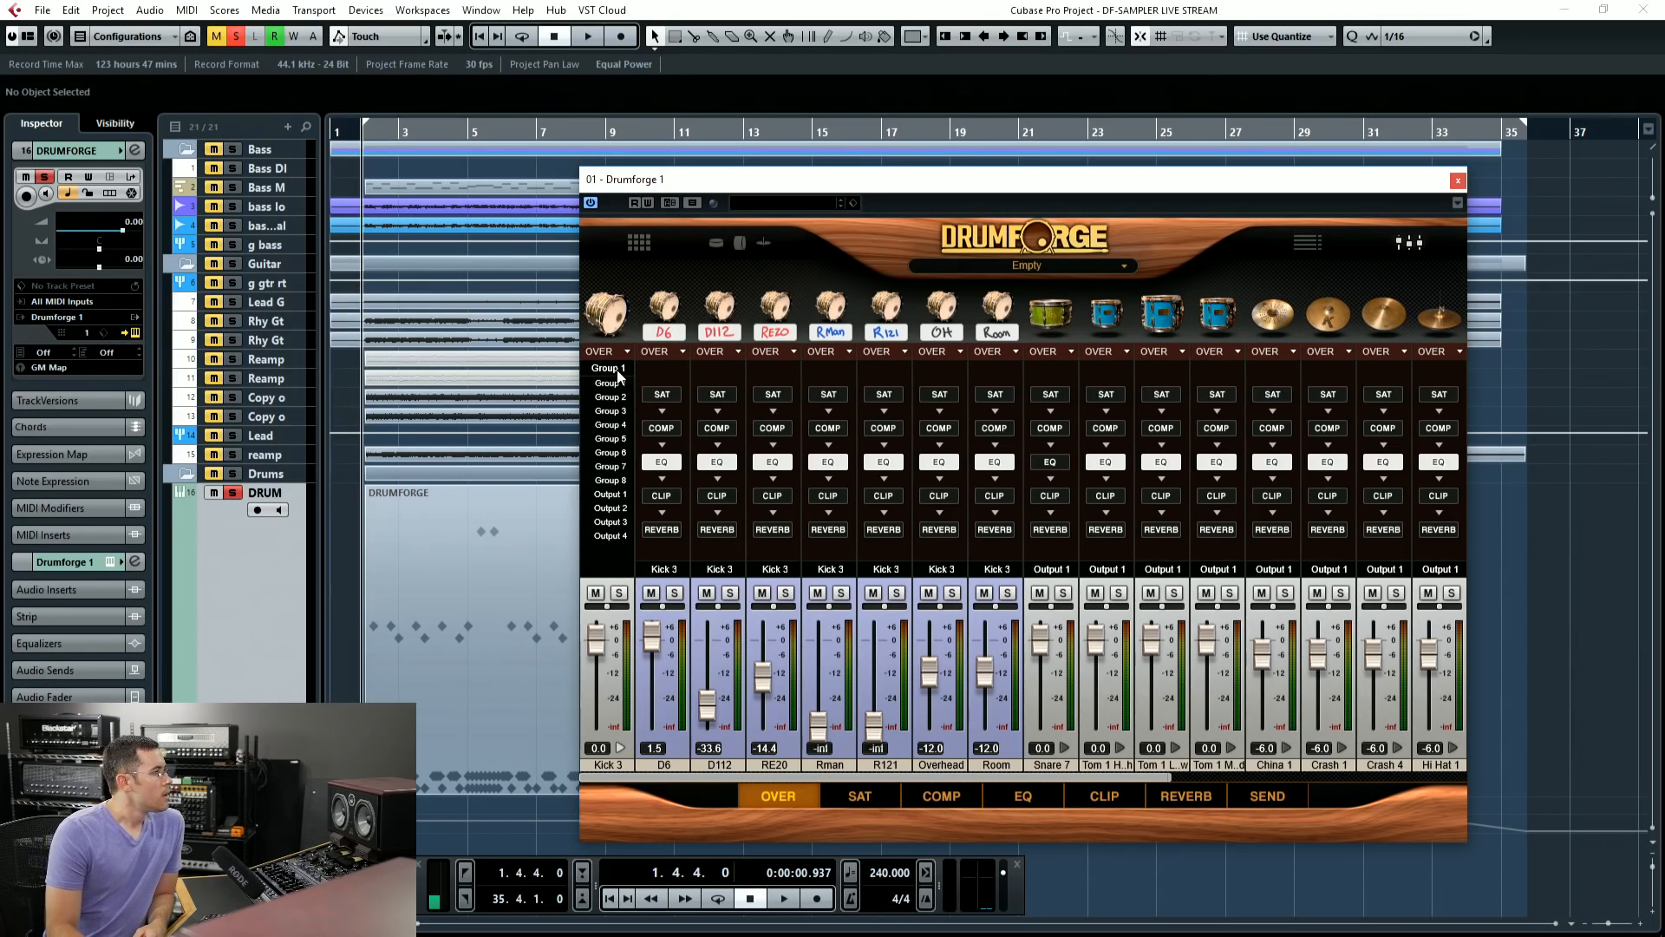
left_click(613, 491)
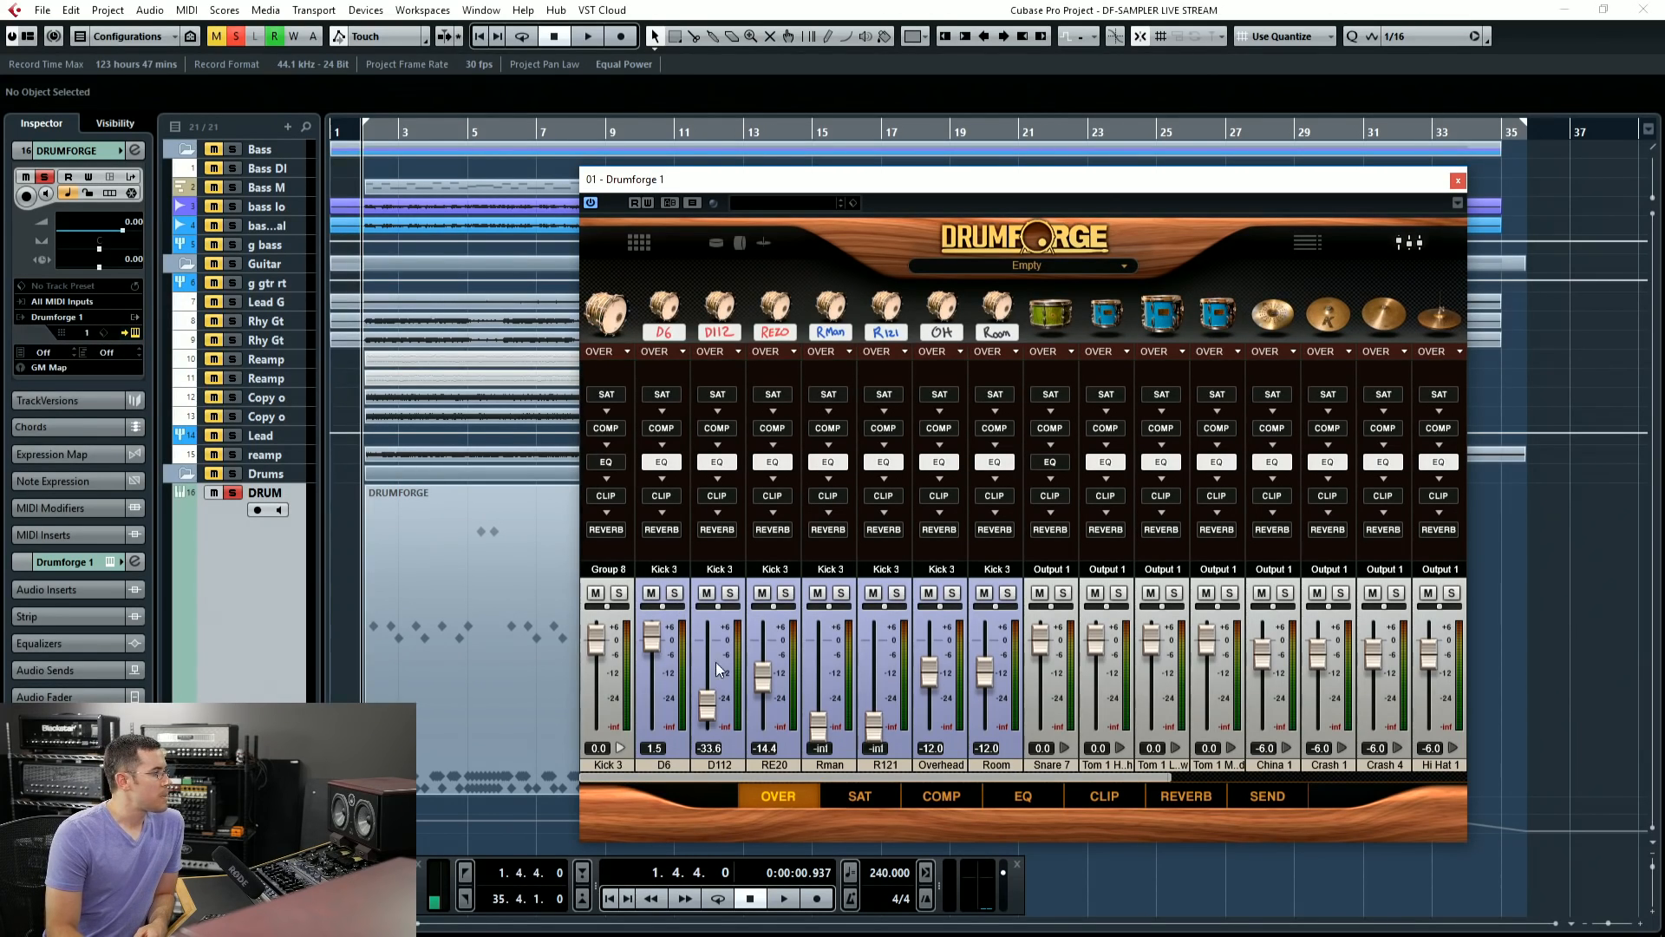
Step: Collapse Kick 3's microphone channels and route the Kick 3 channel's output to Group 1
left_click(621, 748)
left_click(621, 572)
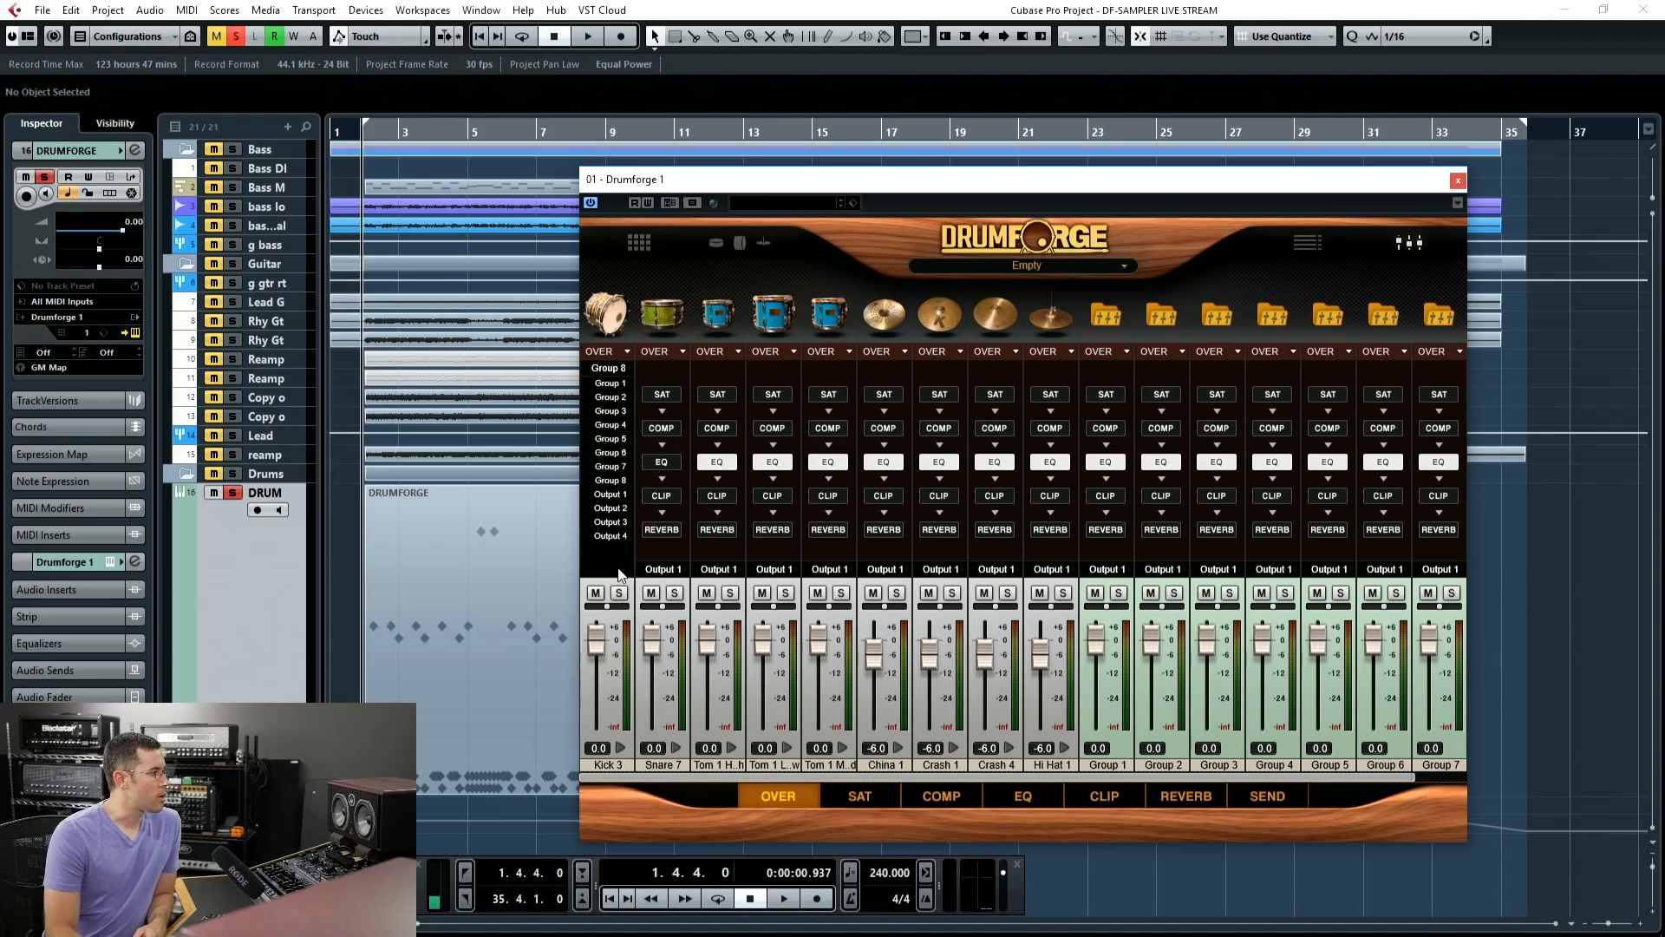
left_click(612, 383)
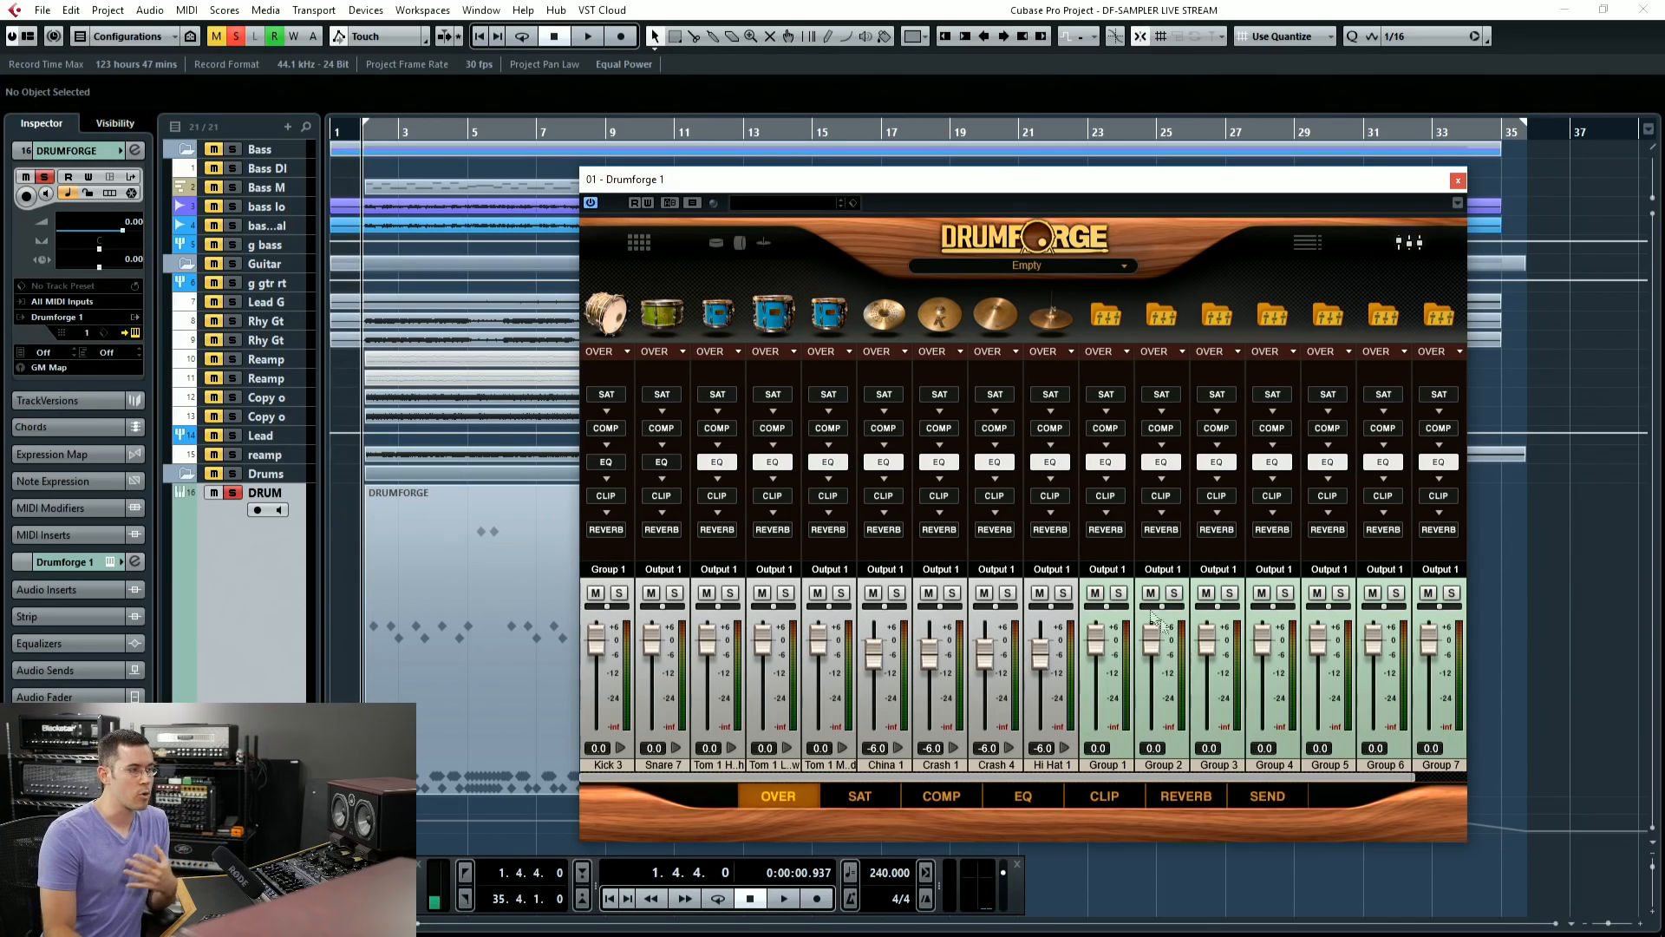
Step: Examine the output routing options available for the Group 1 channel
left_click(1117, 576)
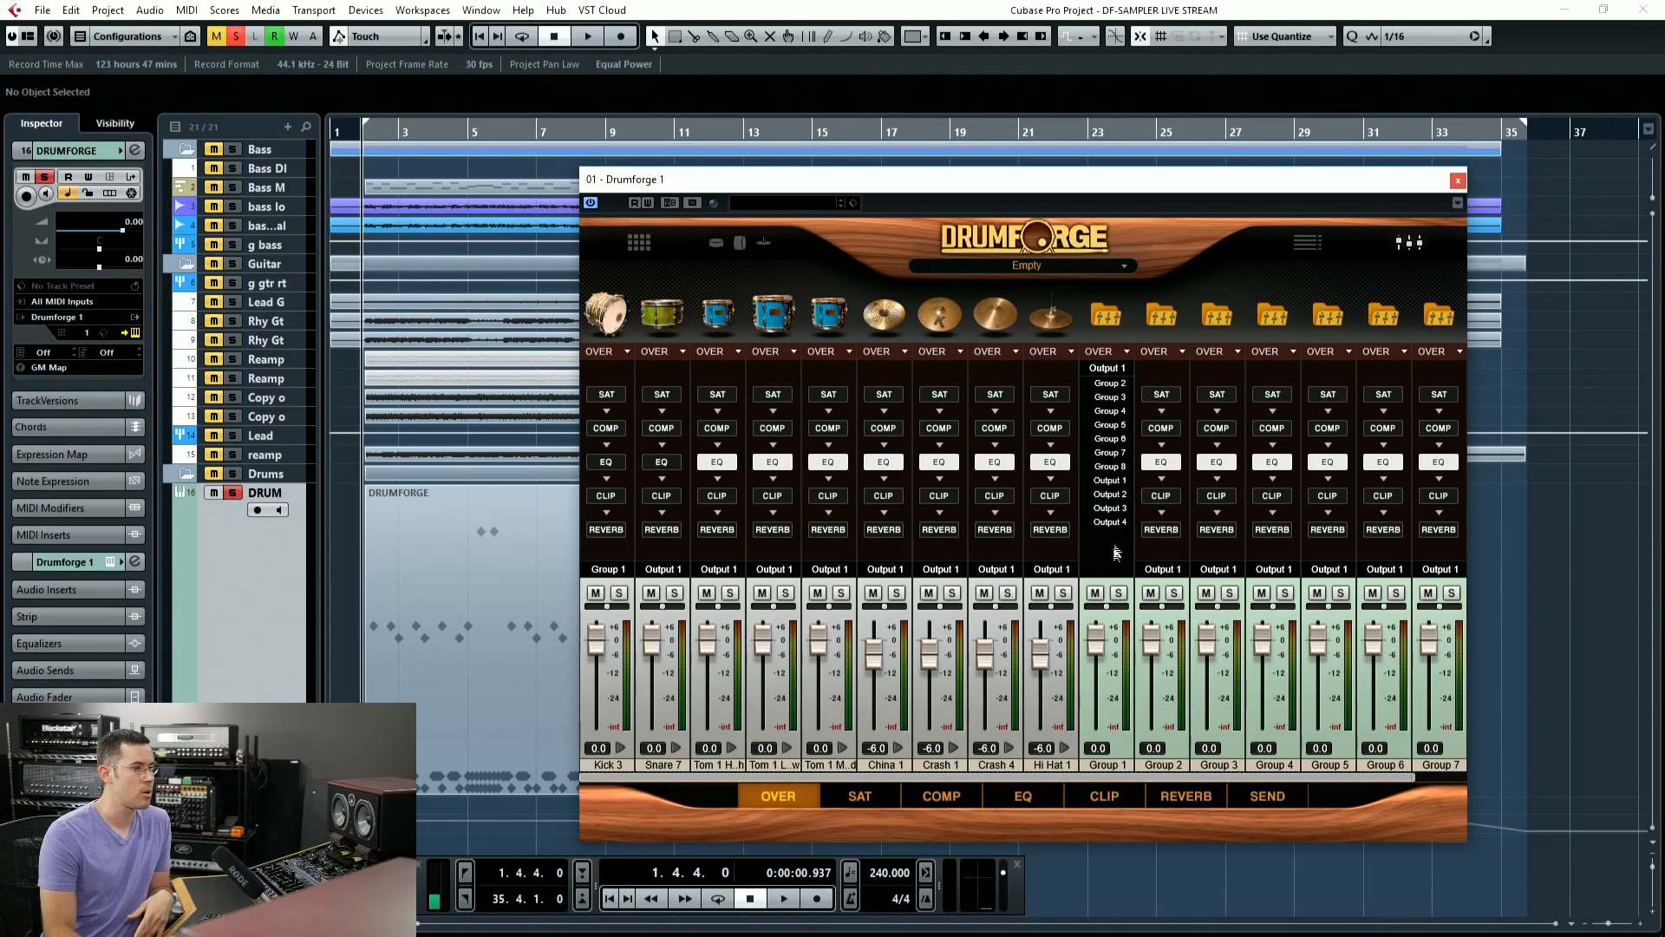
left_click(1119, 574)
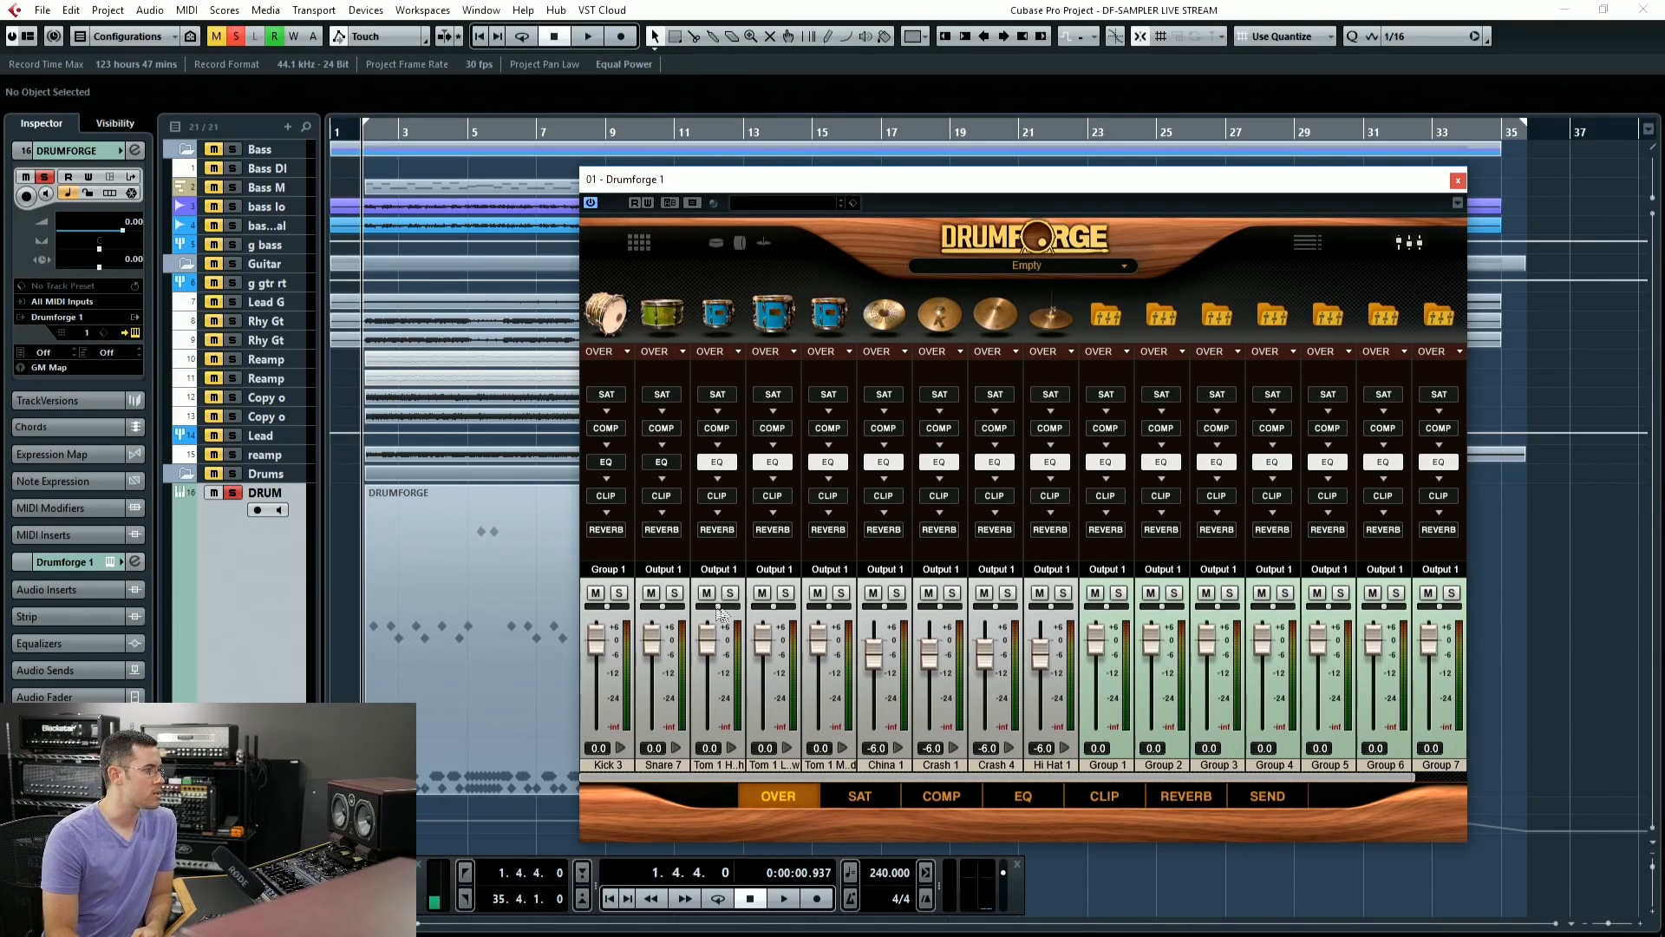
mouse_move(708, 640)
left_mouse_down()
mouse_move(707, 681)
mouse_move(710, 653)
left_mouse_up()
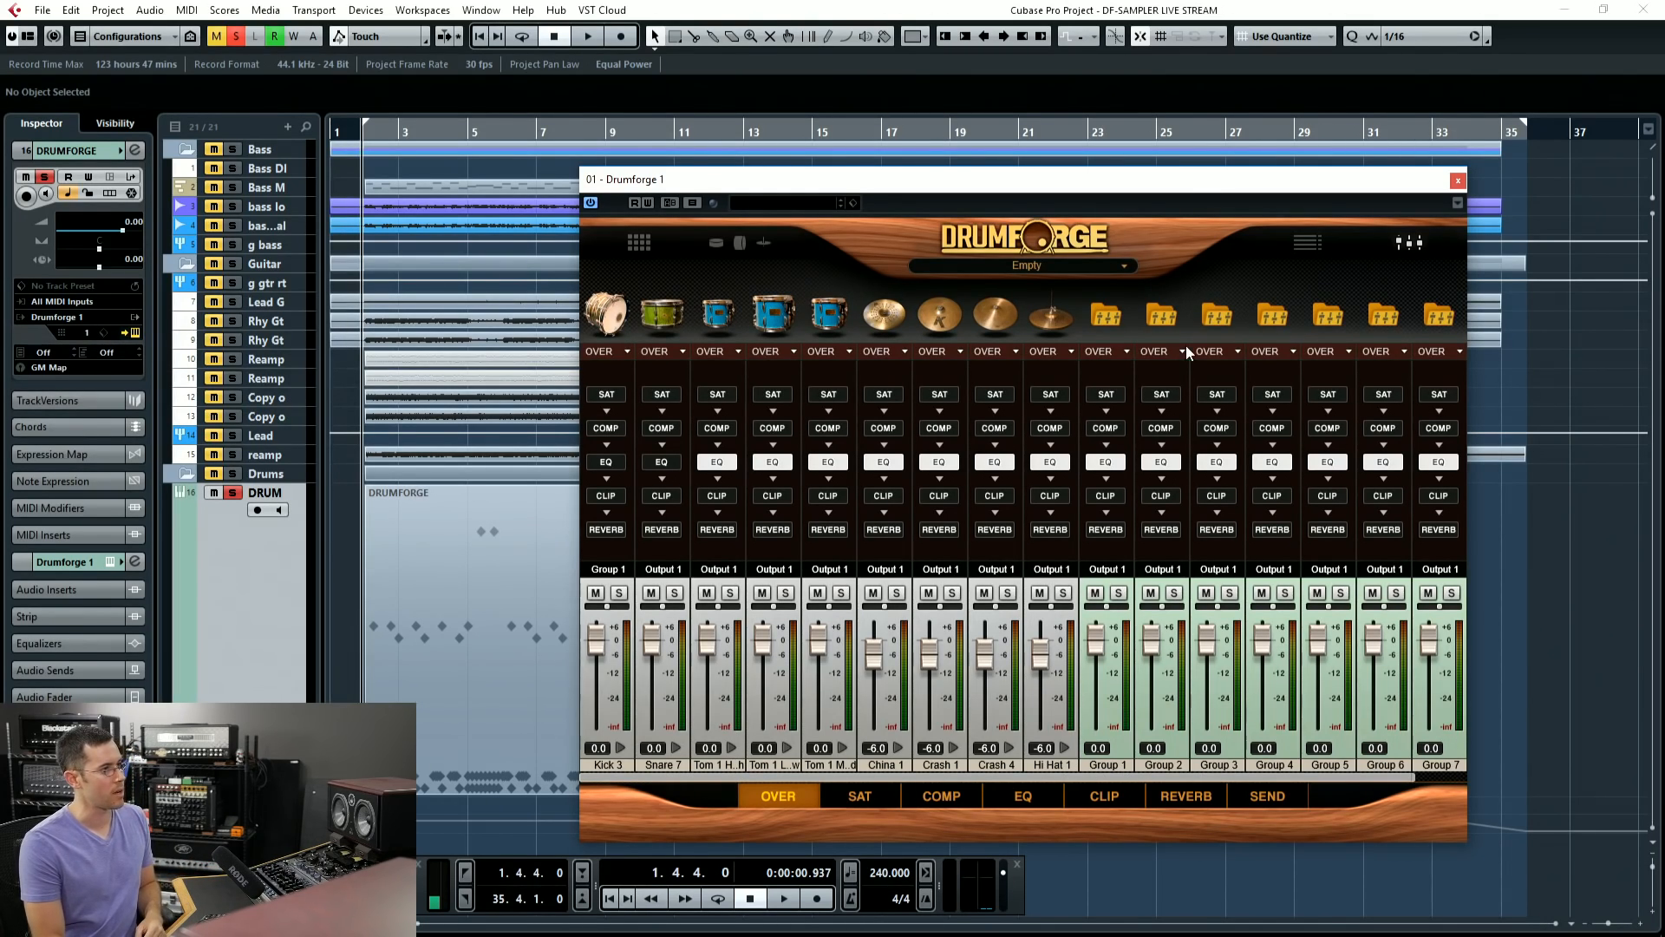
Step: Return to the kit overview and reset the whole Drumforge setup to an empty kit
left_click(765, 242)
left_click(642, 239)
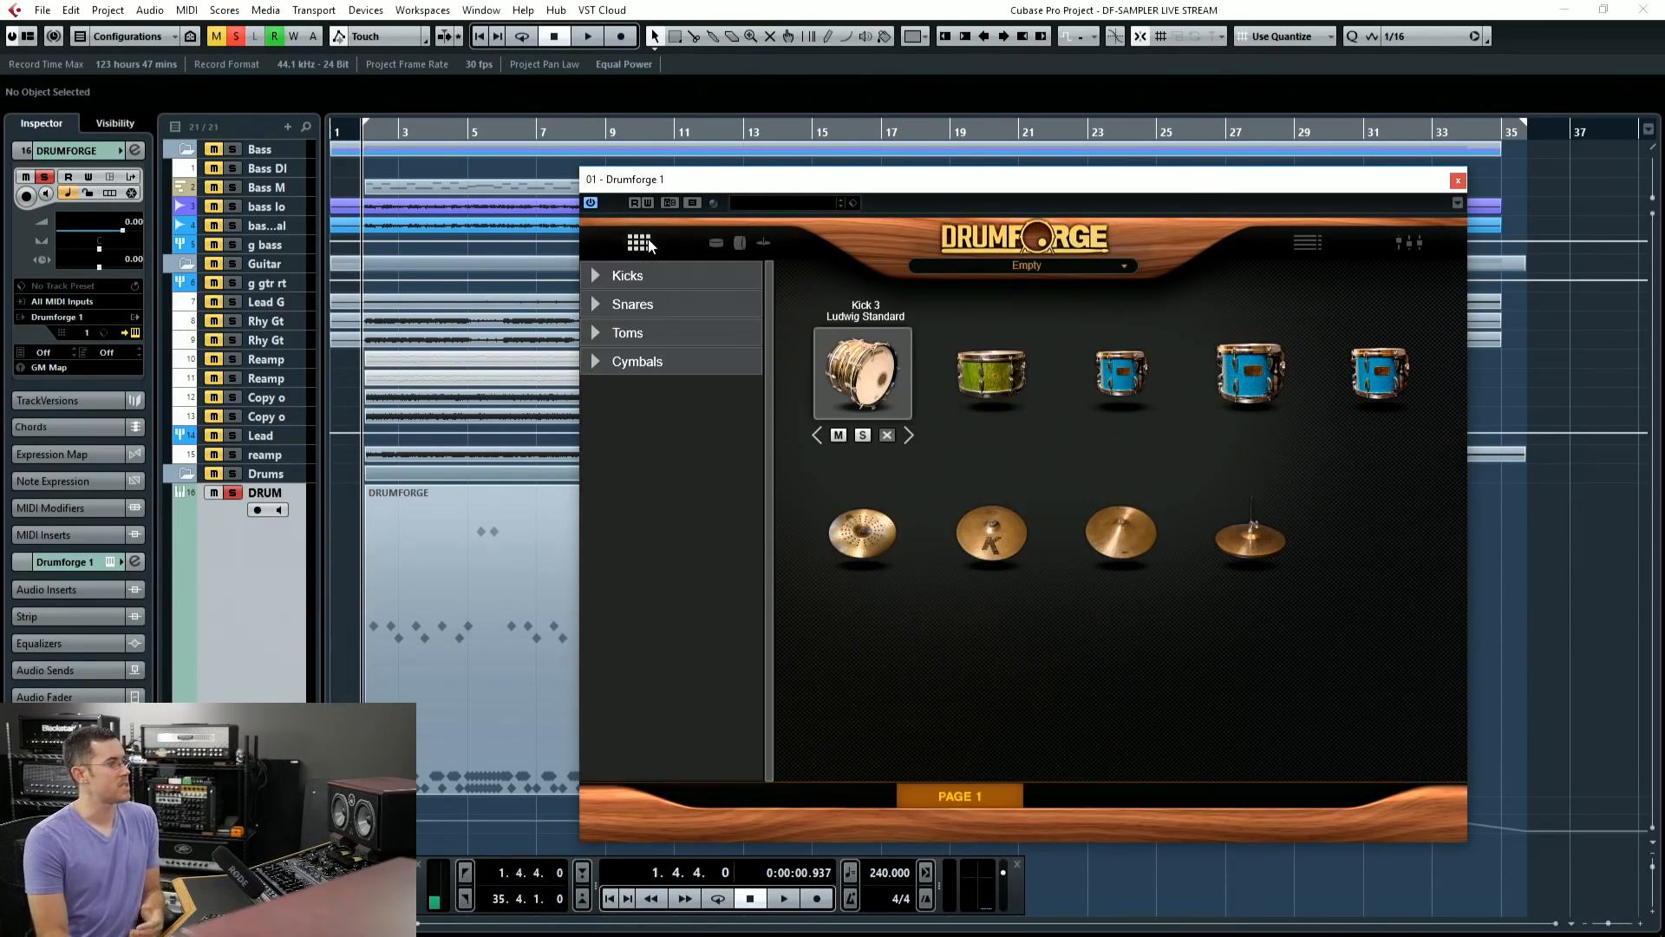
left_click(1039, 268)
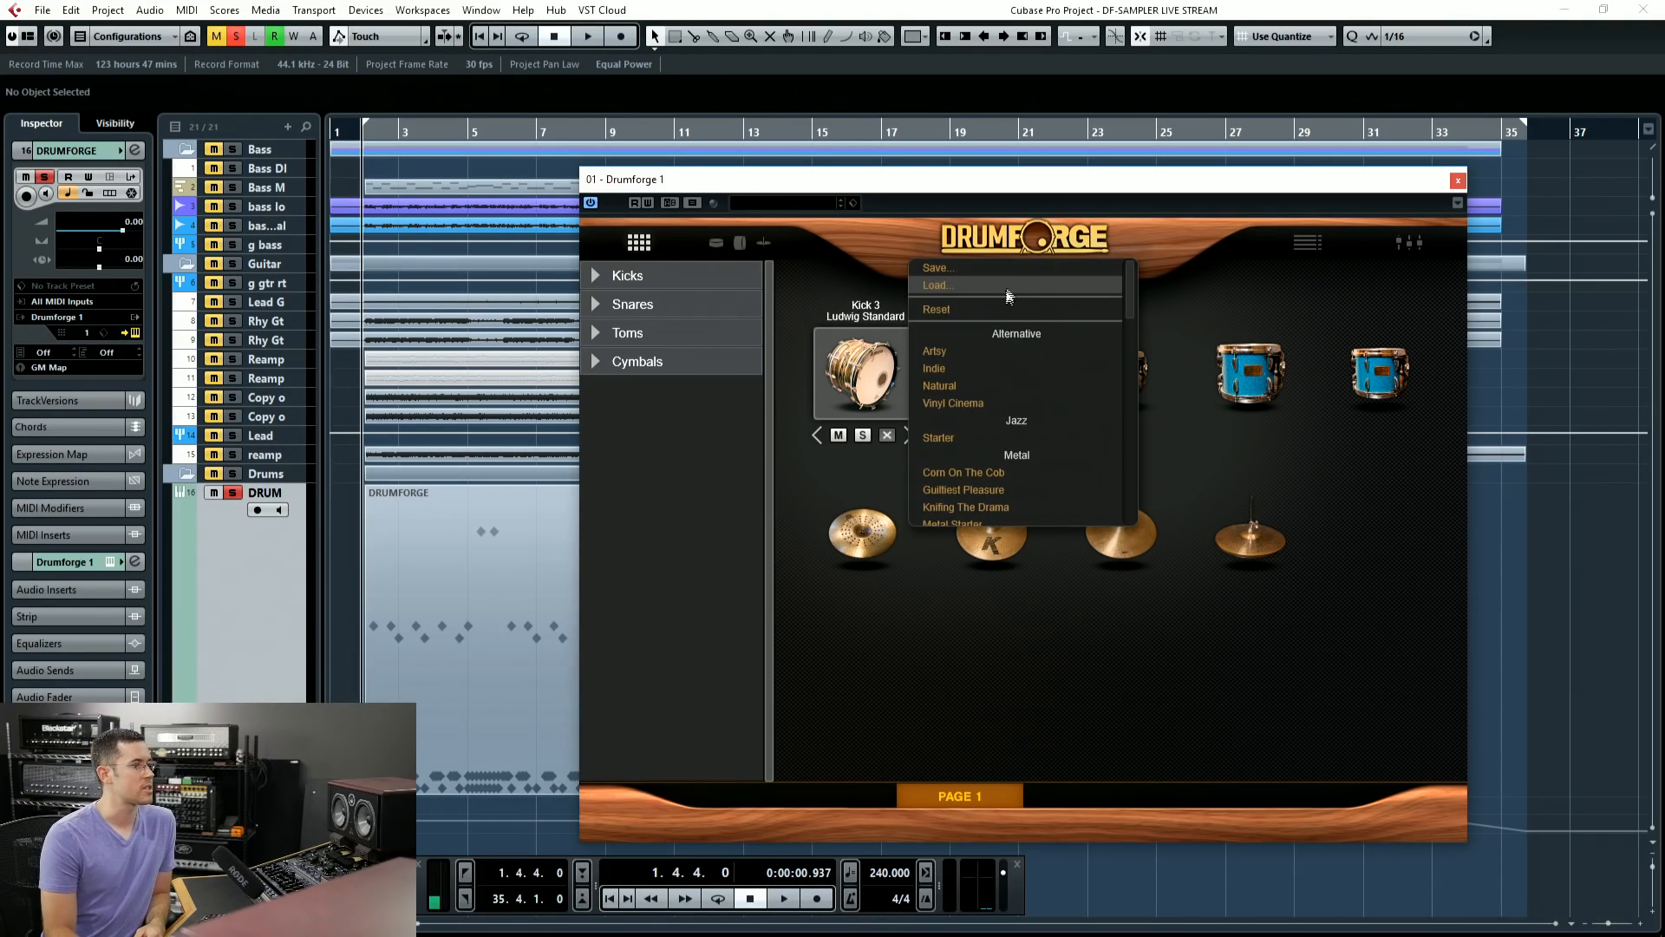
left_click(975, 310)
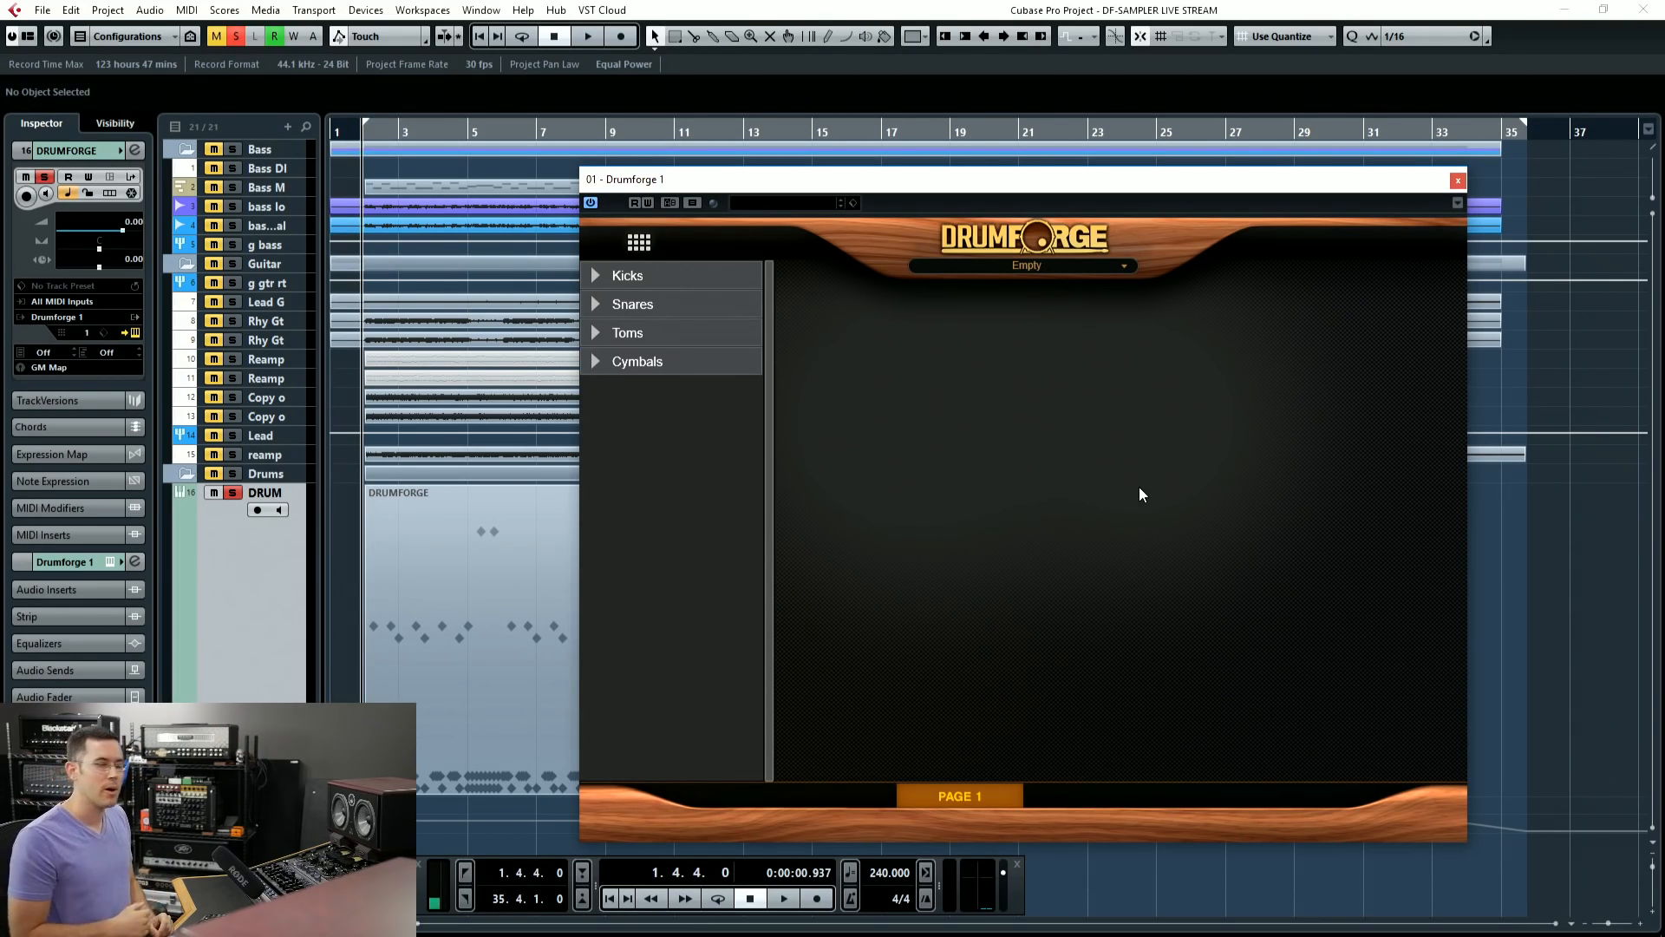
Step: Load the Guiltiest Pleasure metal preset, audition it briefly and turn off solo on the DRUMFORGE track
left_click(1003, 267)
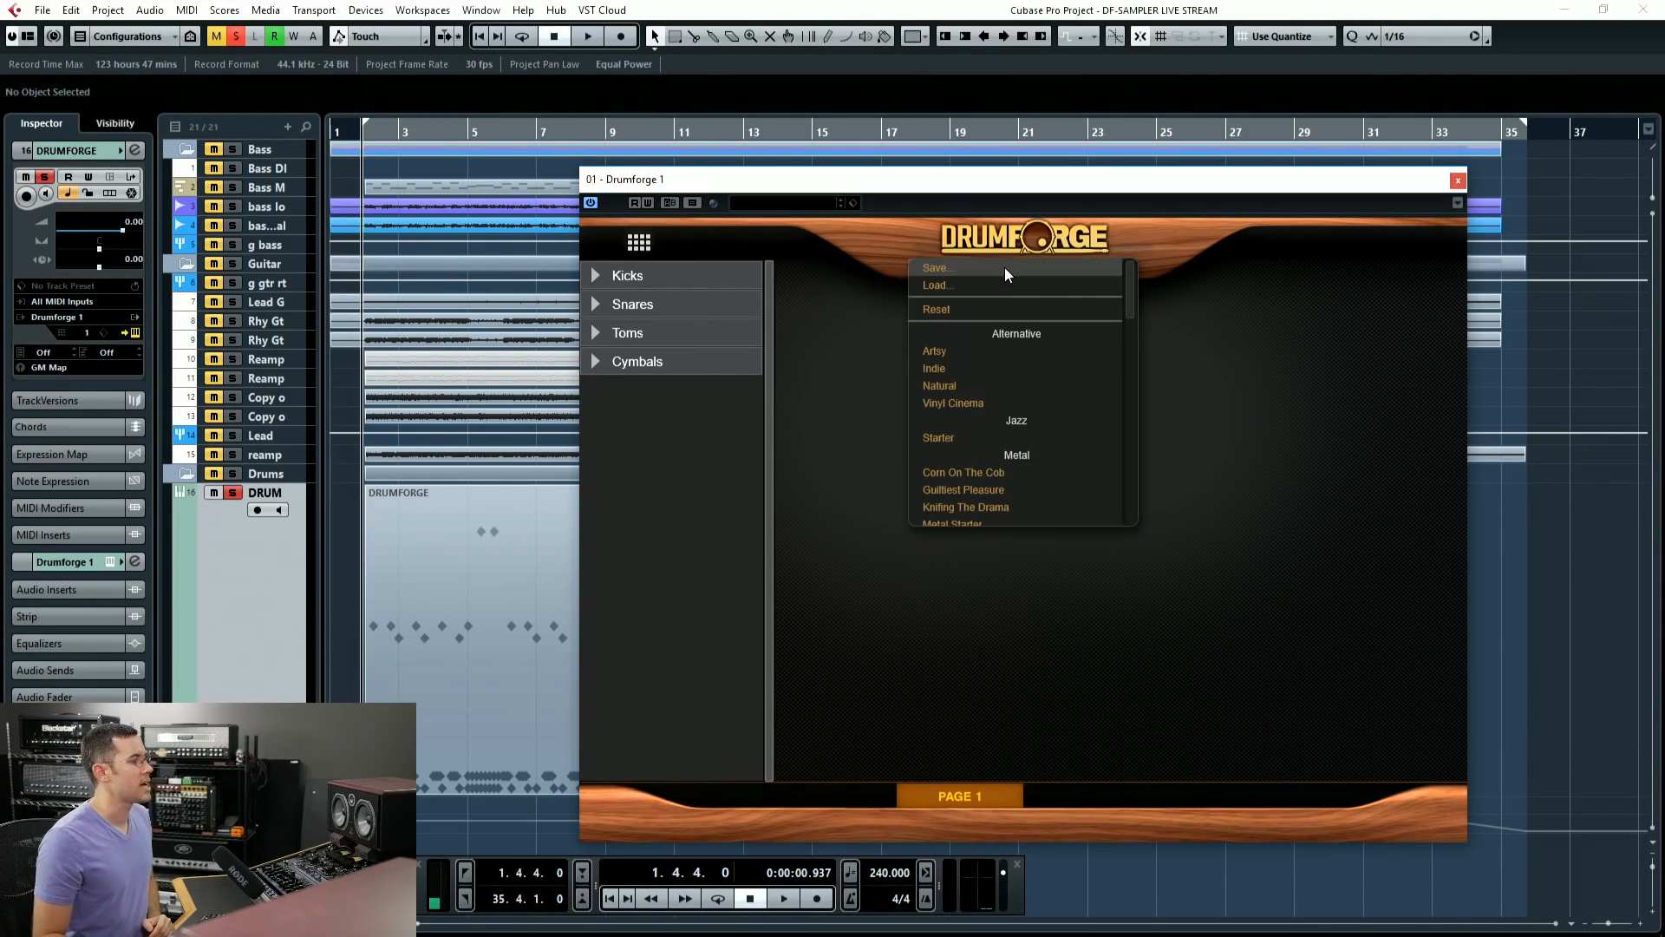
left_click(985, 491)
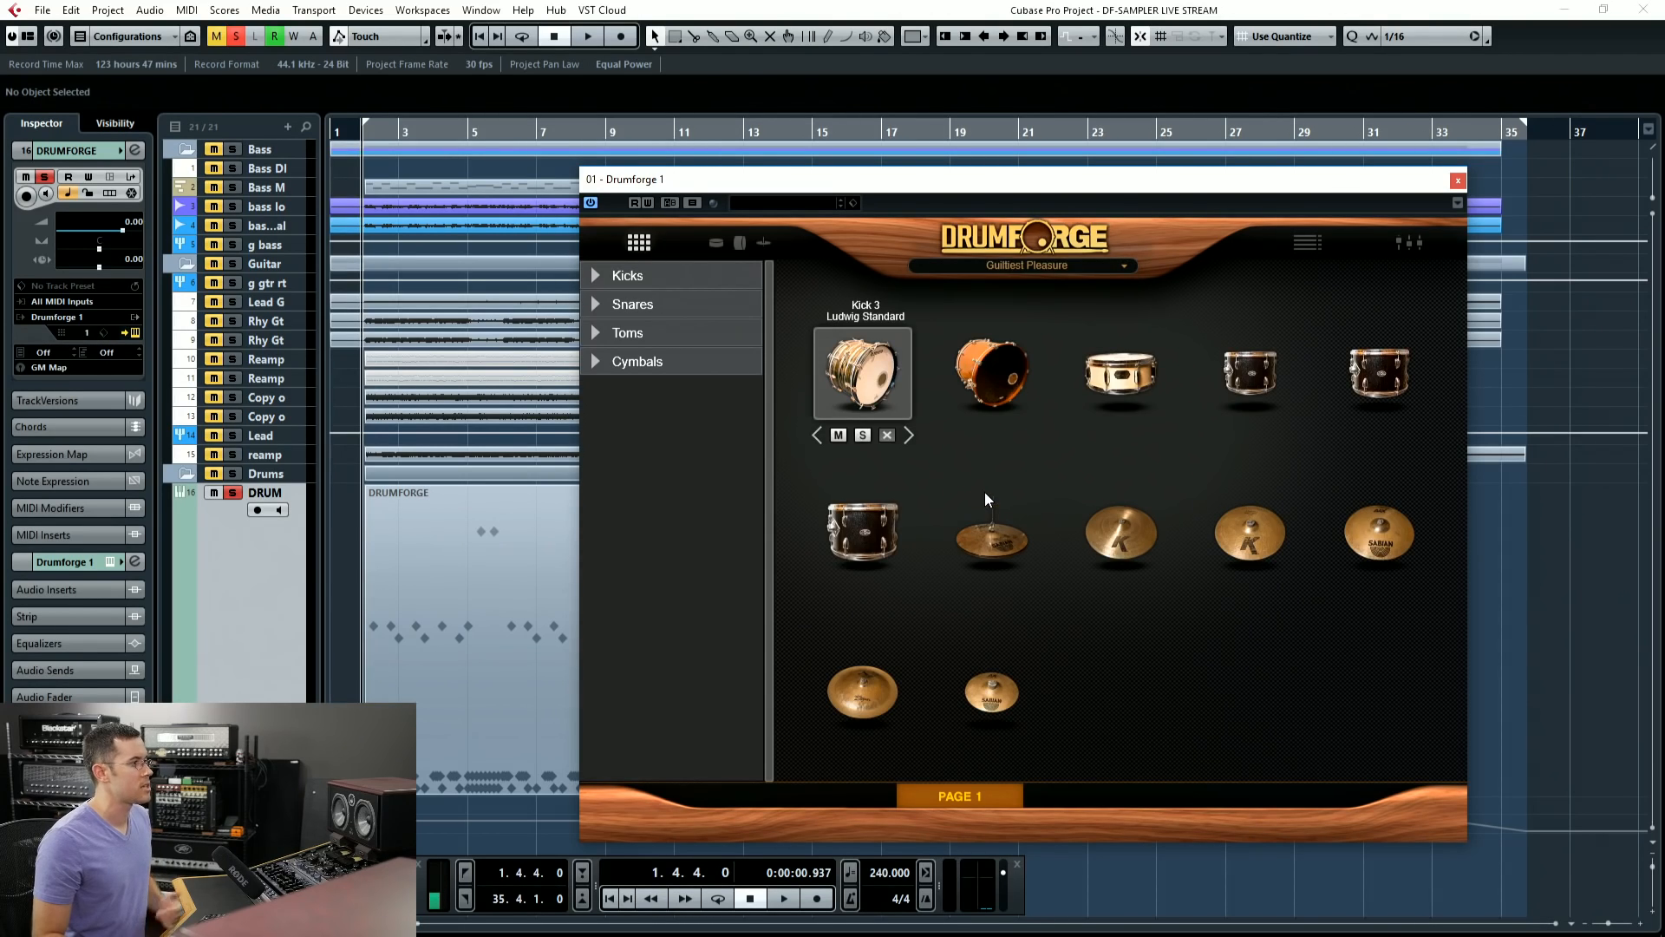
key("space")
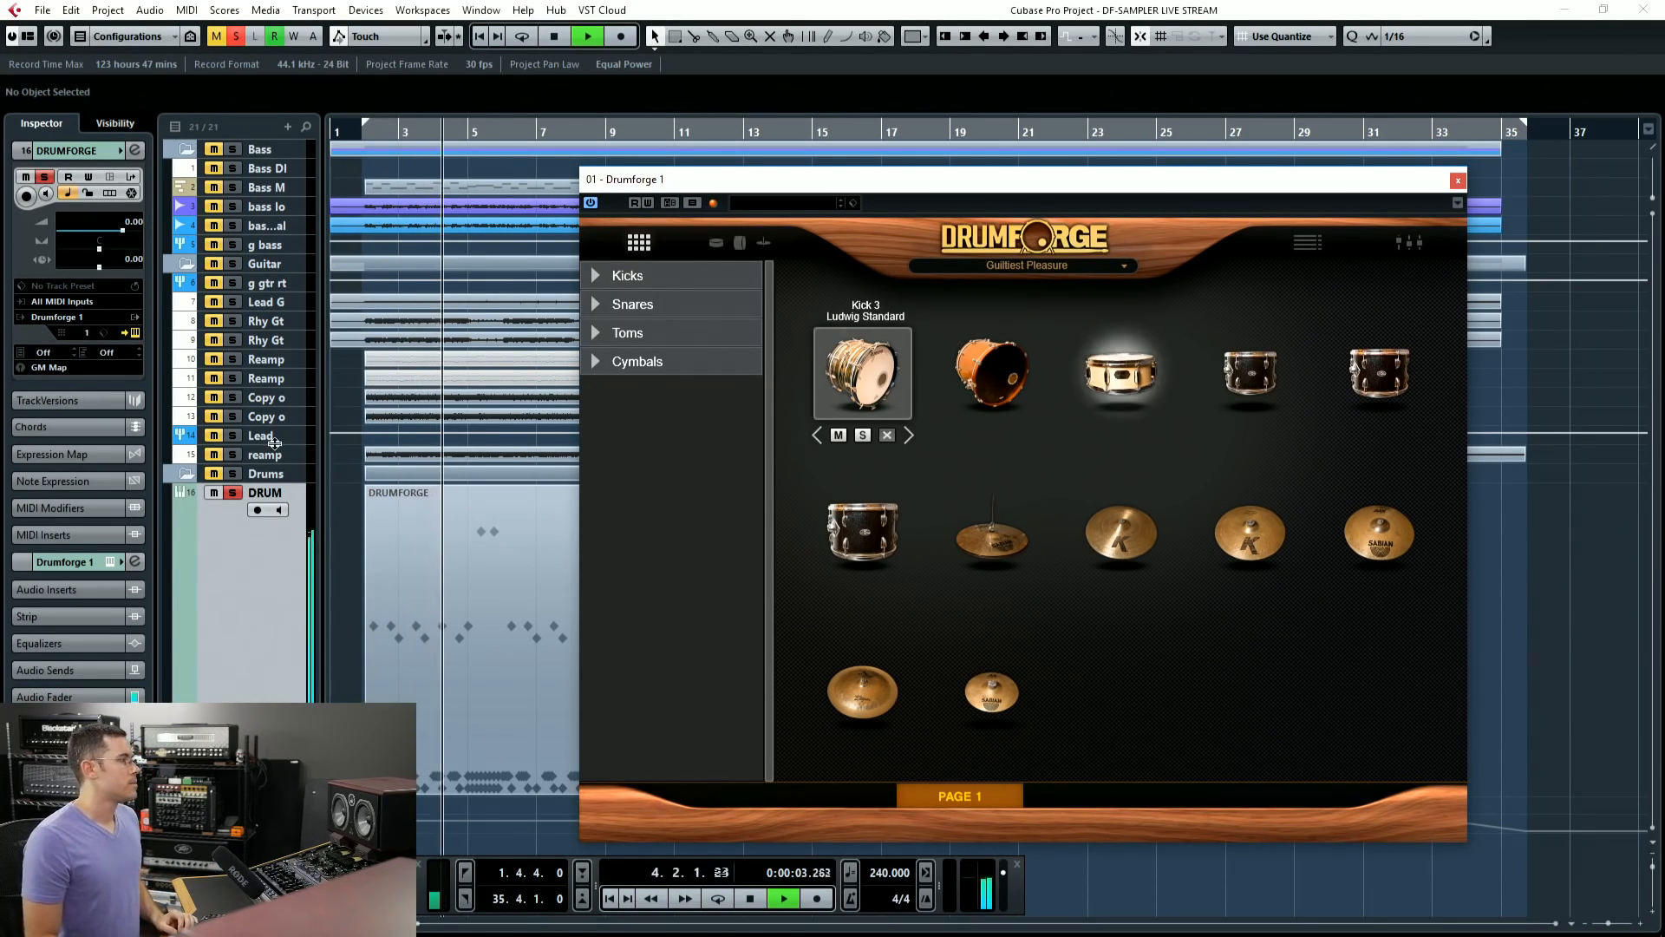
key("space")
left_click(232, 492)
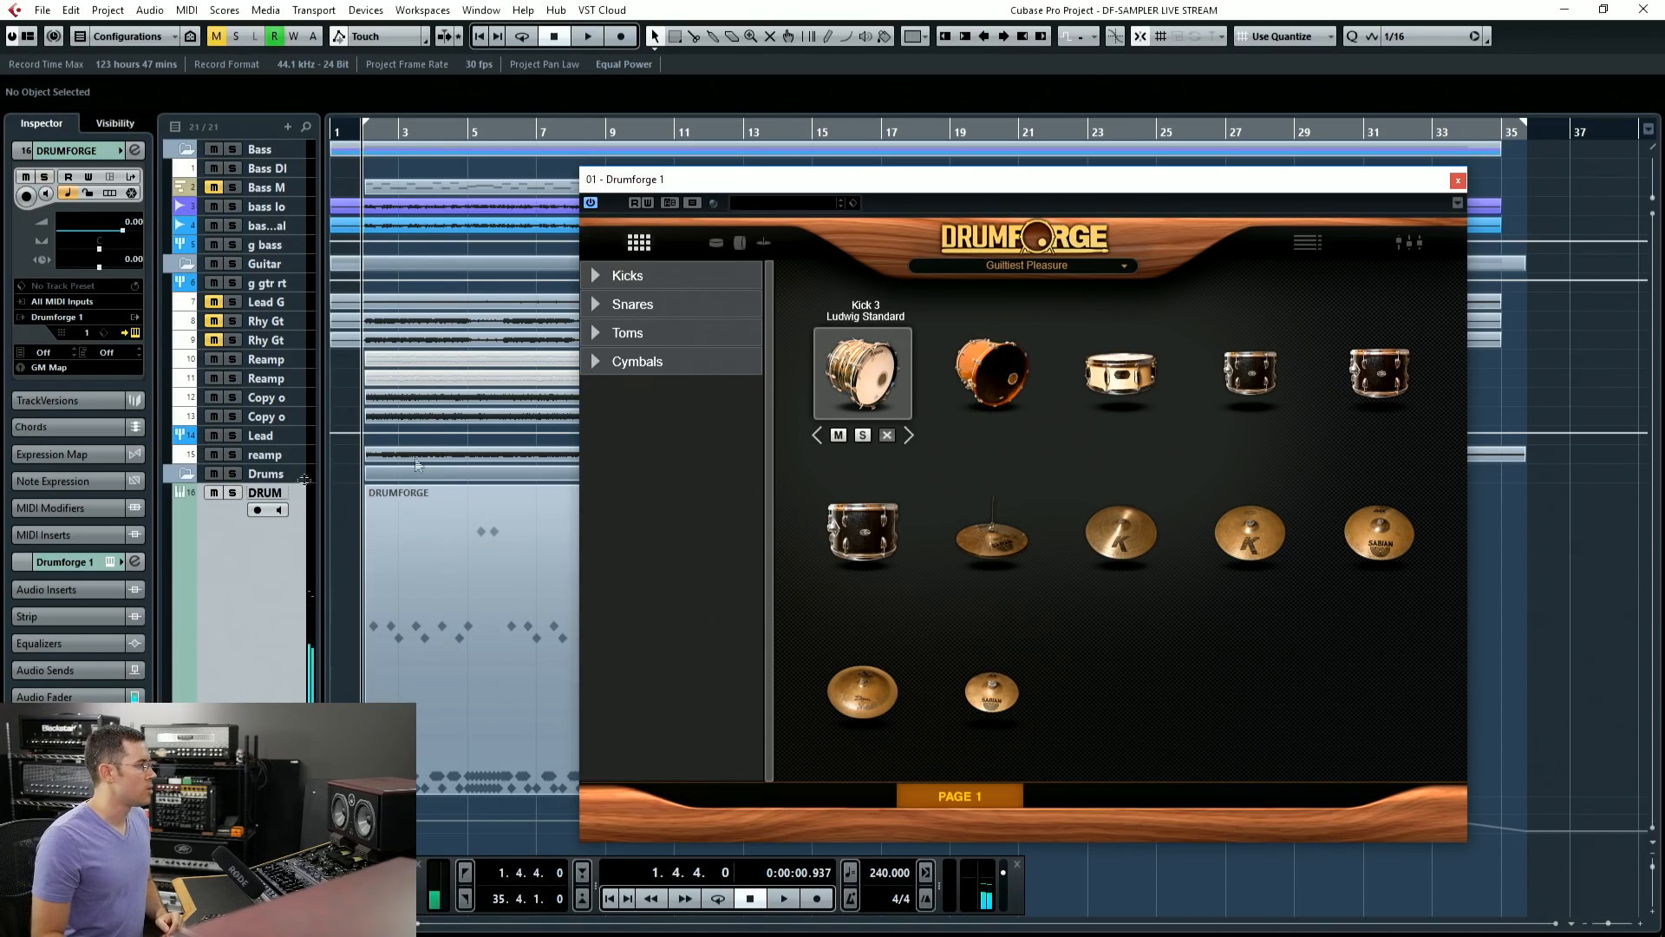
Step: From the mixer view, load the metal preset The Heaviest Metal Ever
left_click(1416, 245)
left_click(1082, 264)
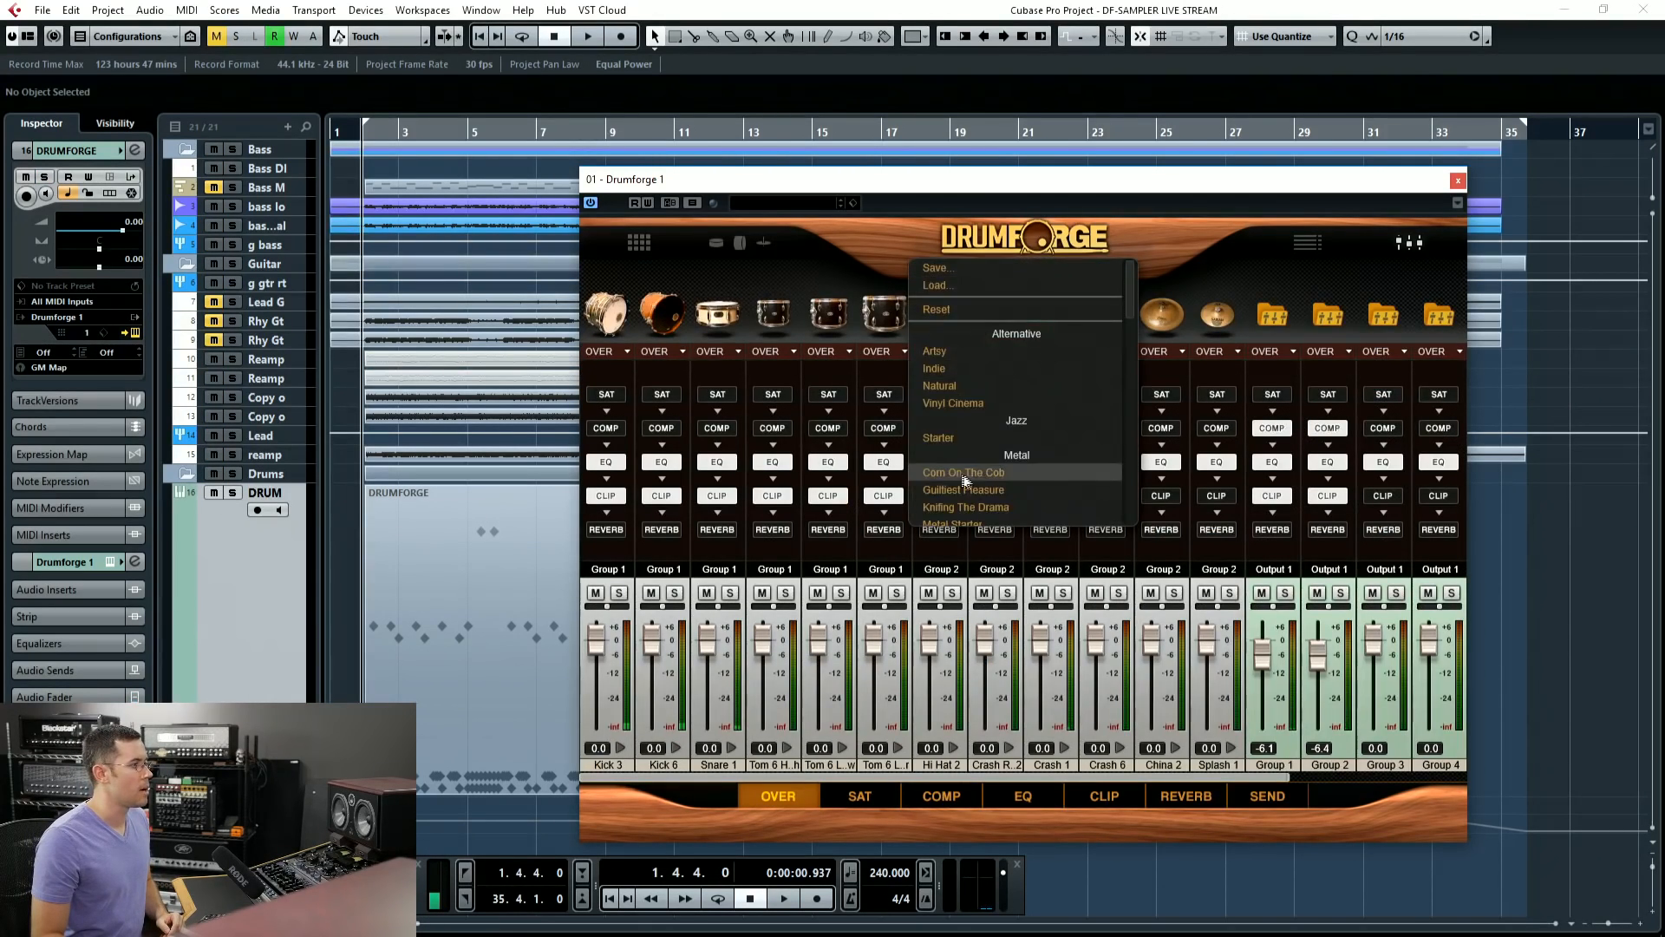
scroll(966, 480, "down", 5)
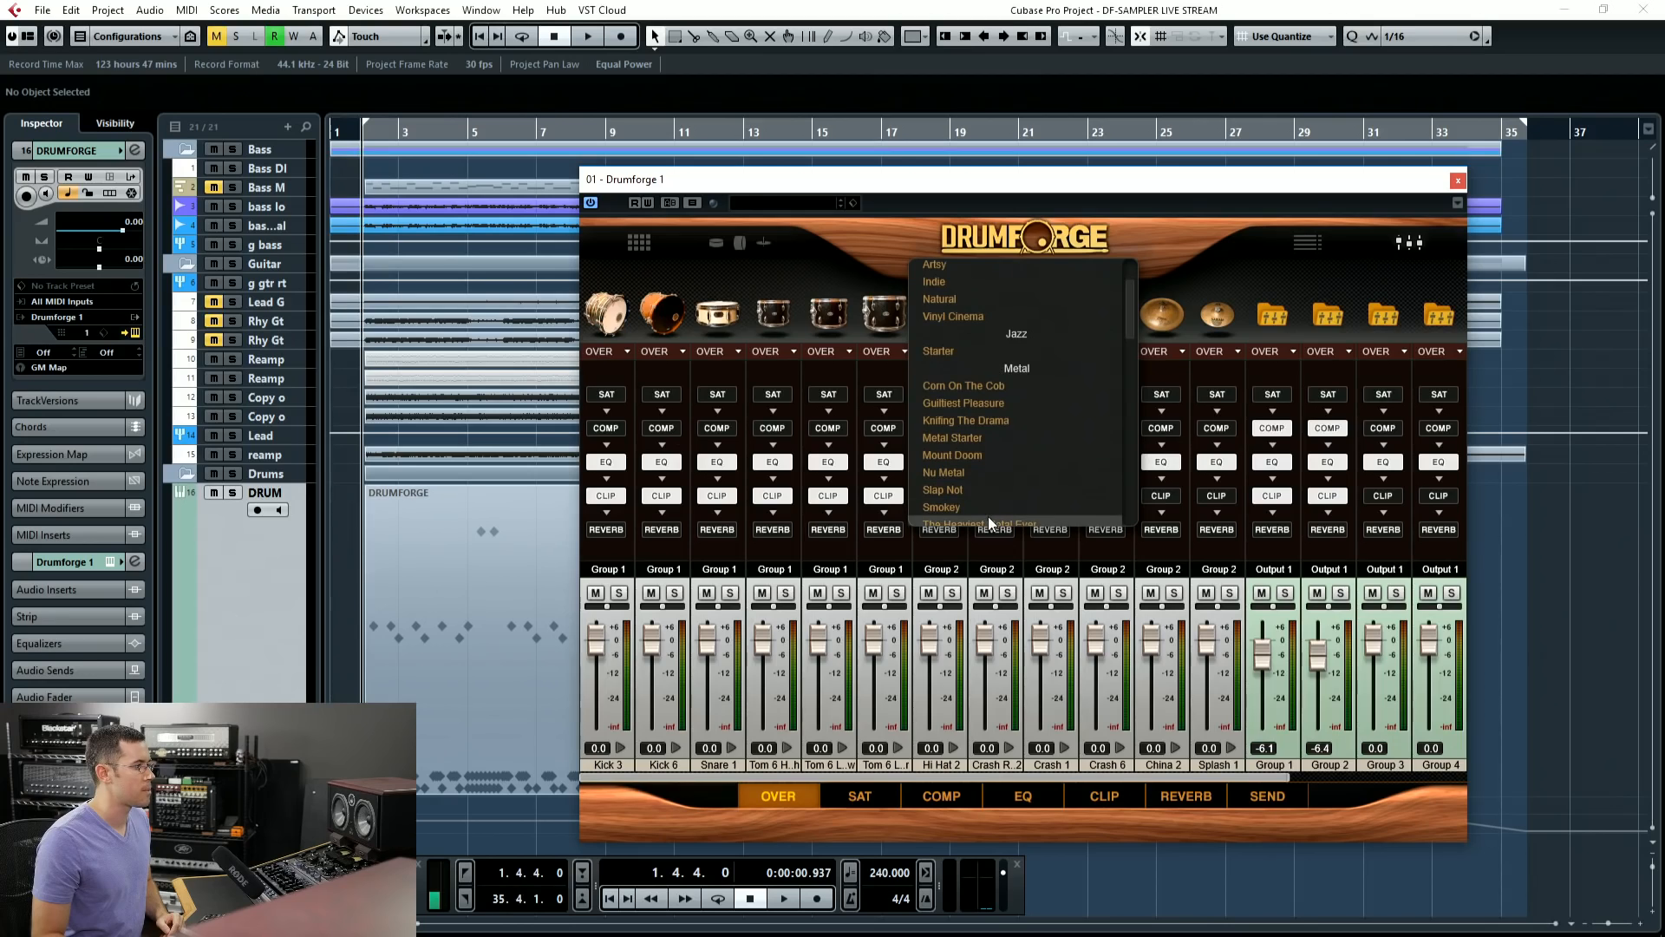
left_click(987, 517)
left_click(1405, 242)
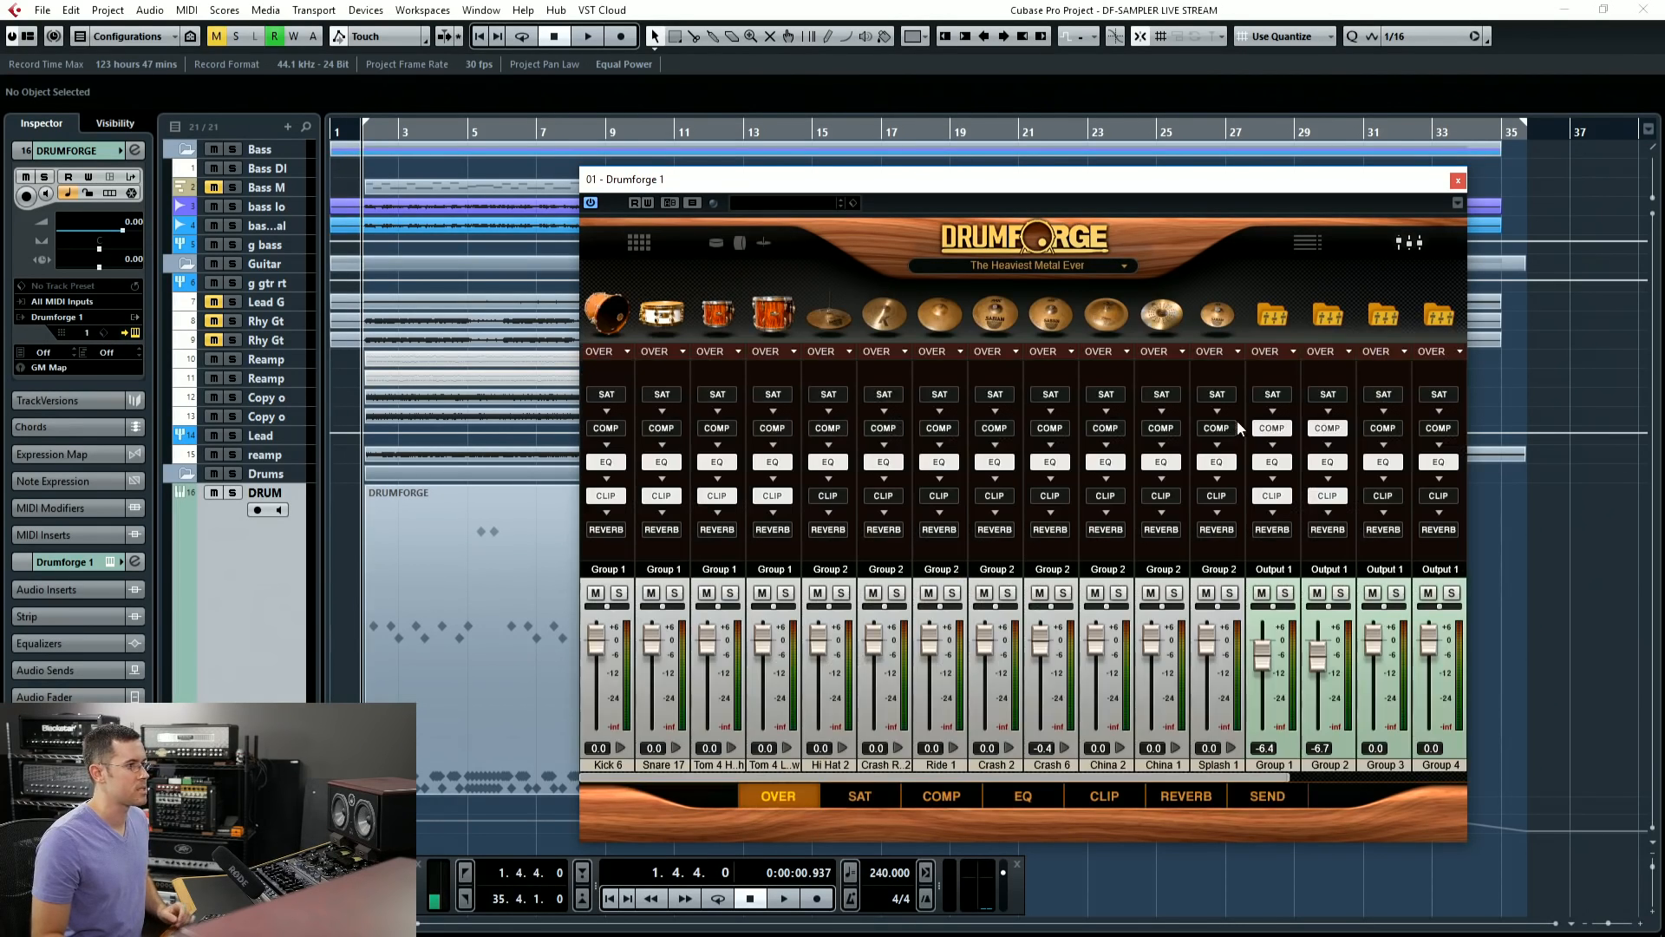
Step: Set the Group 1 fader to 0.0 and raise Group 2 to about -3.6 while the song plays
double_click(1265, 657)
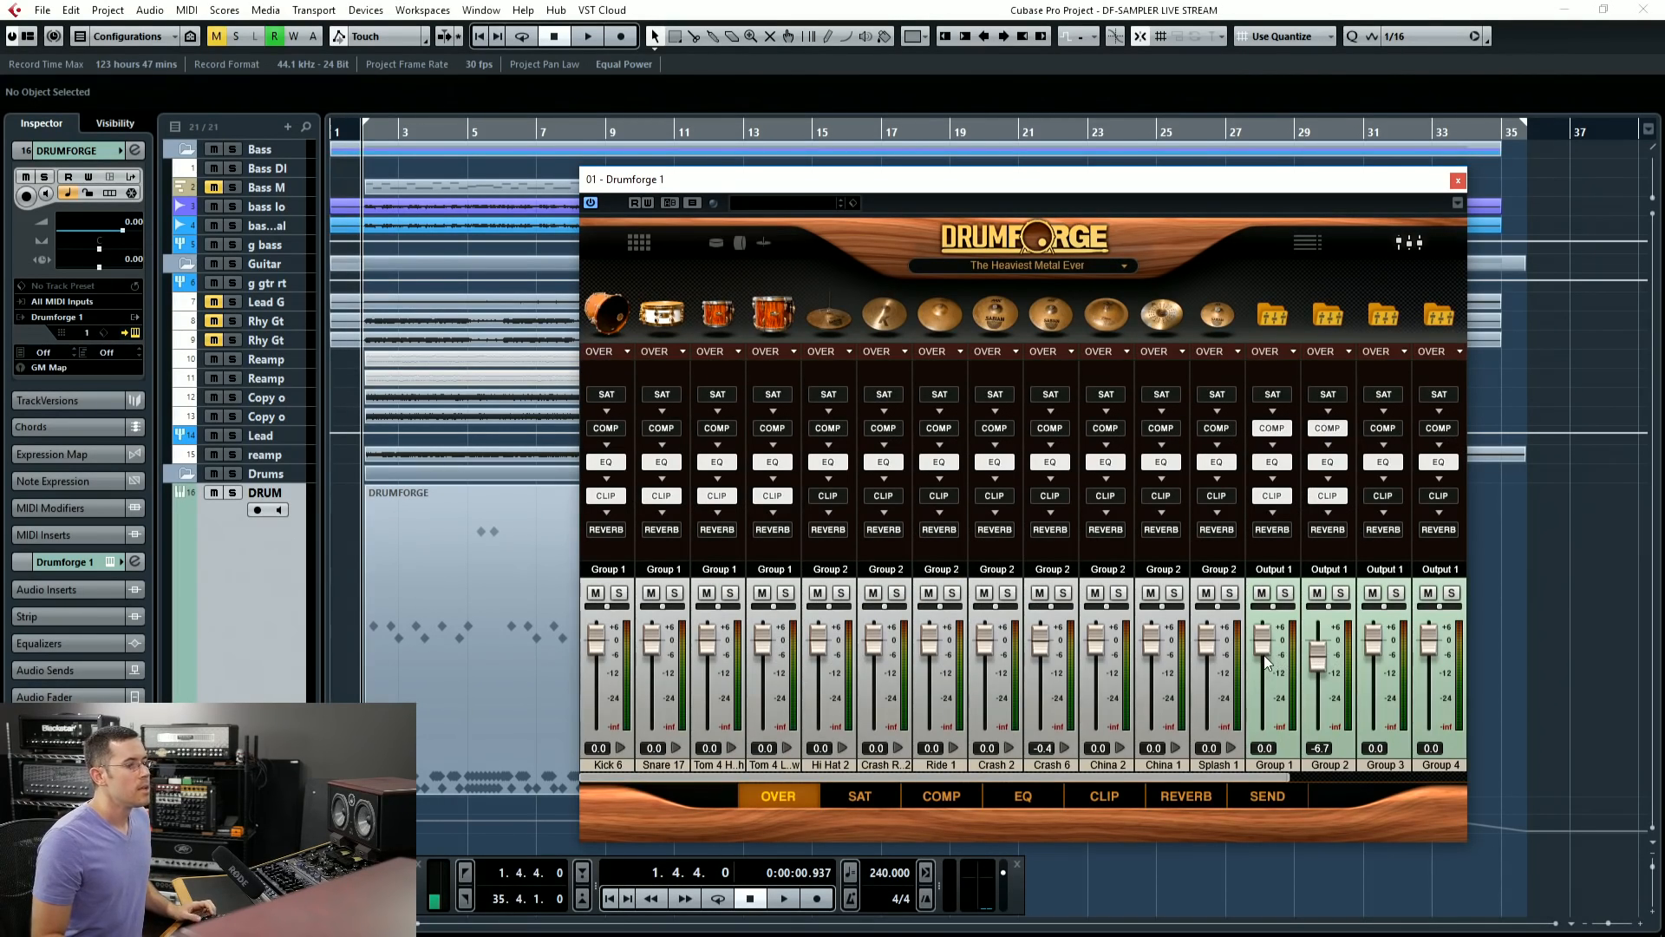
key("space")
left_click_drag(1323, 660, 1323, 652)
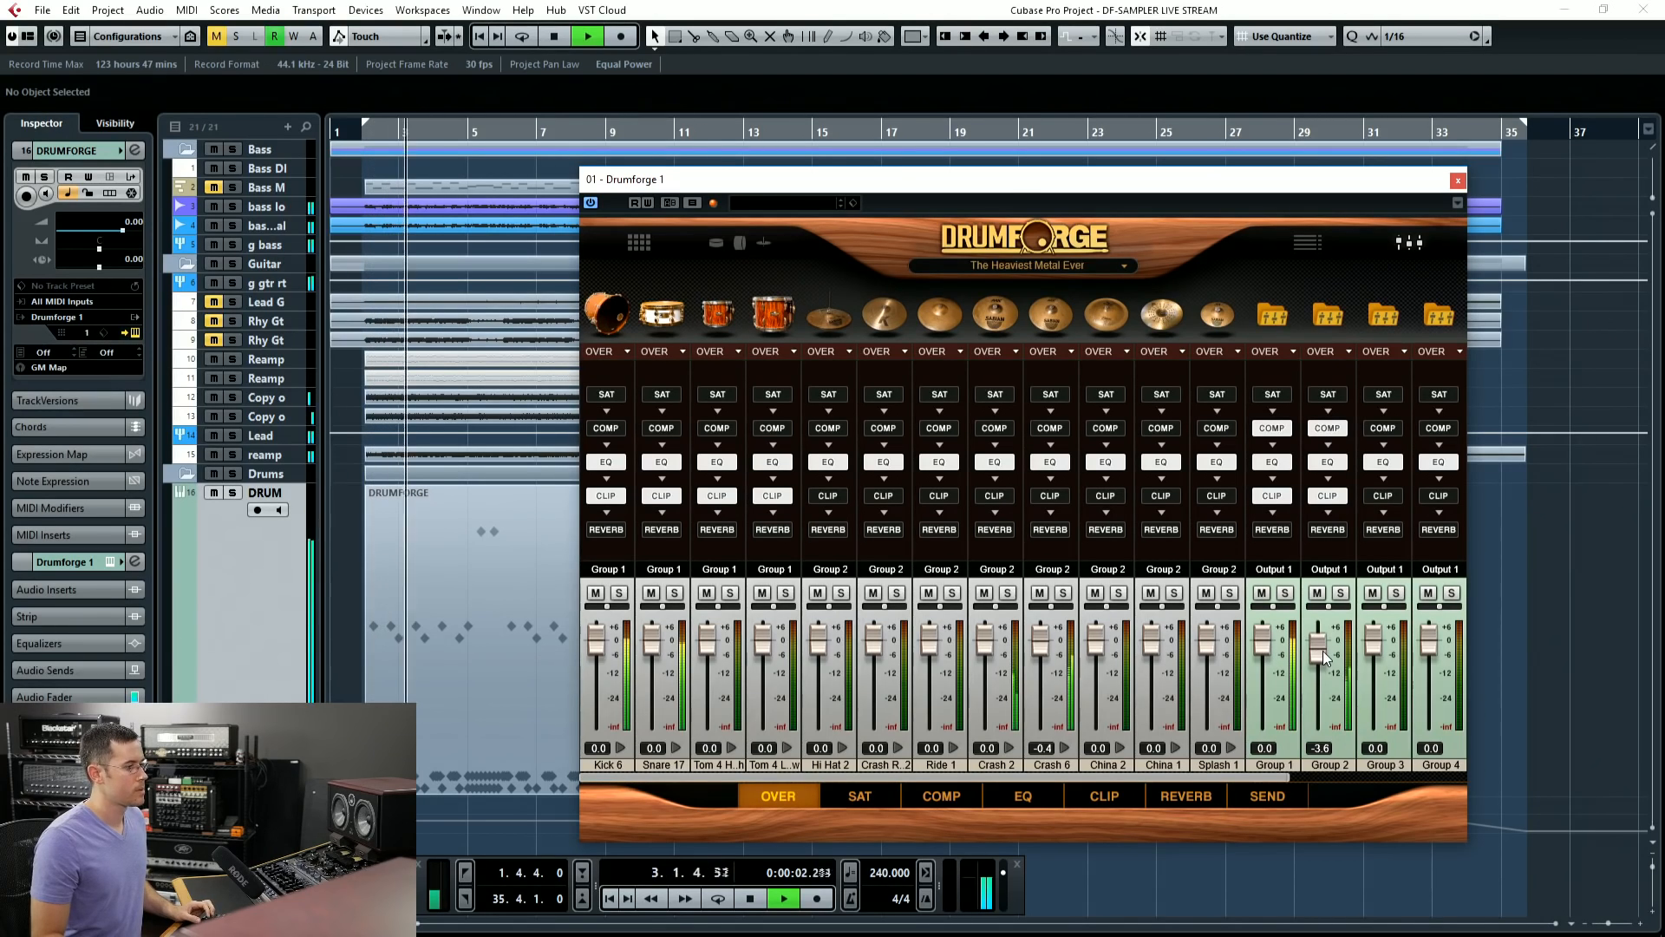
Step: Stop playback and look through the preset's kit, Kick 6 microphone, MIDI mapping and mixer views
left_click(739, 243)
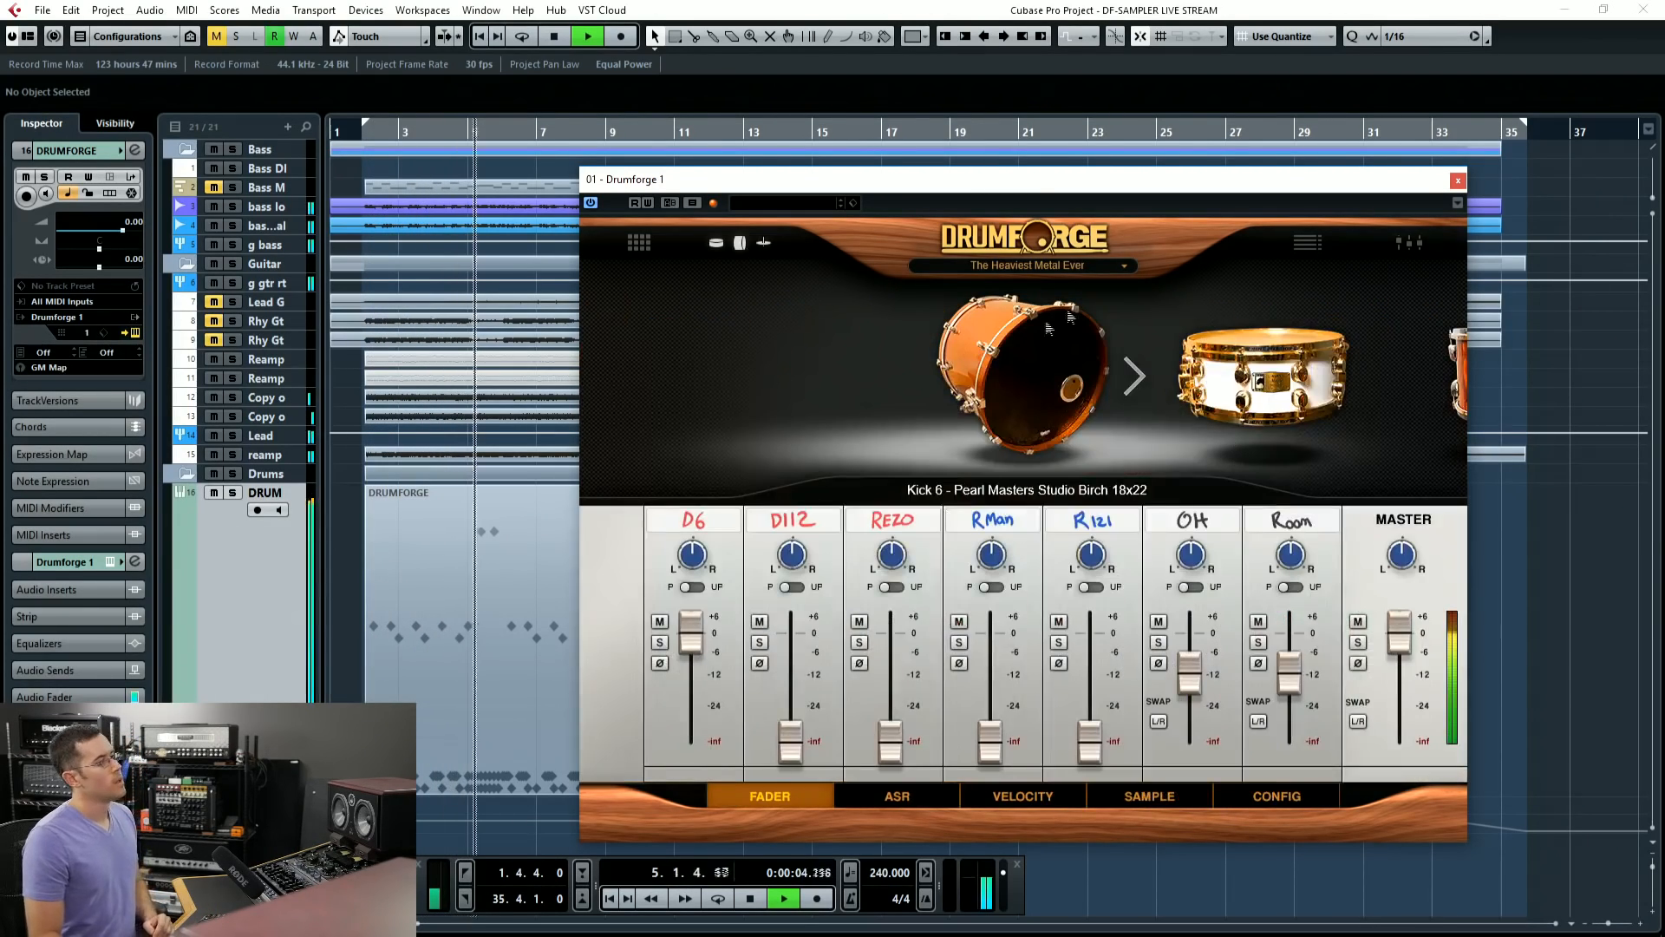
left_click(640, 243)
key("space")
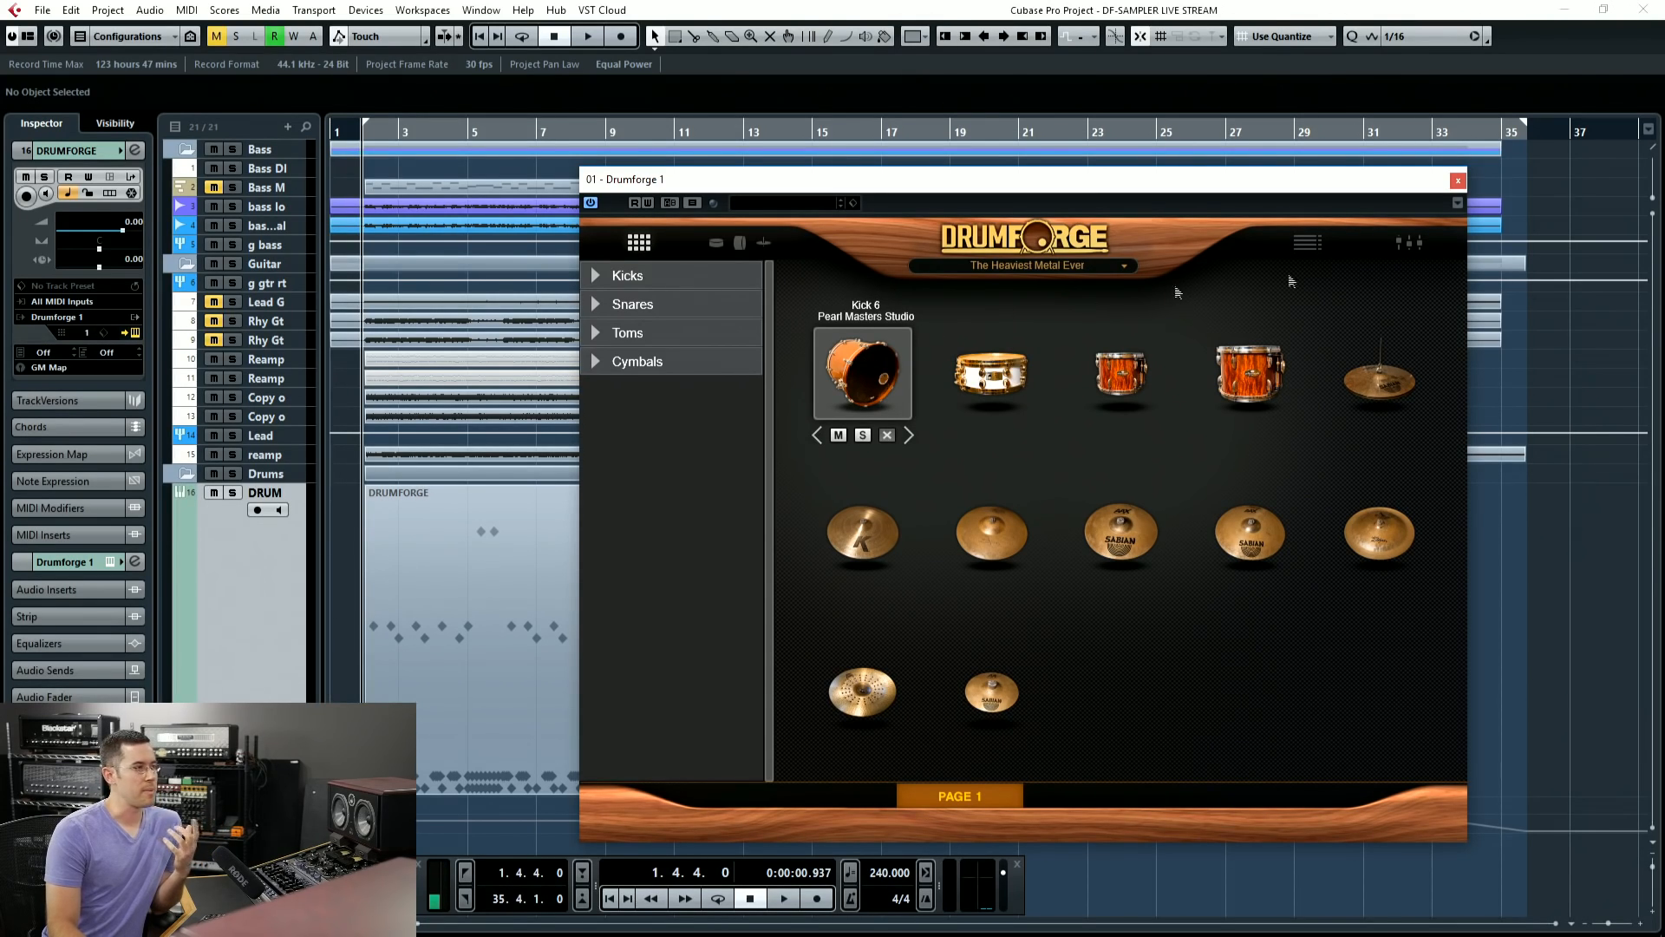
left_click(1409, 241)
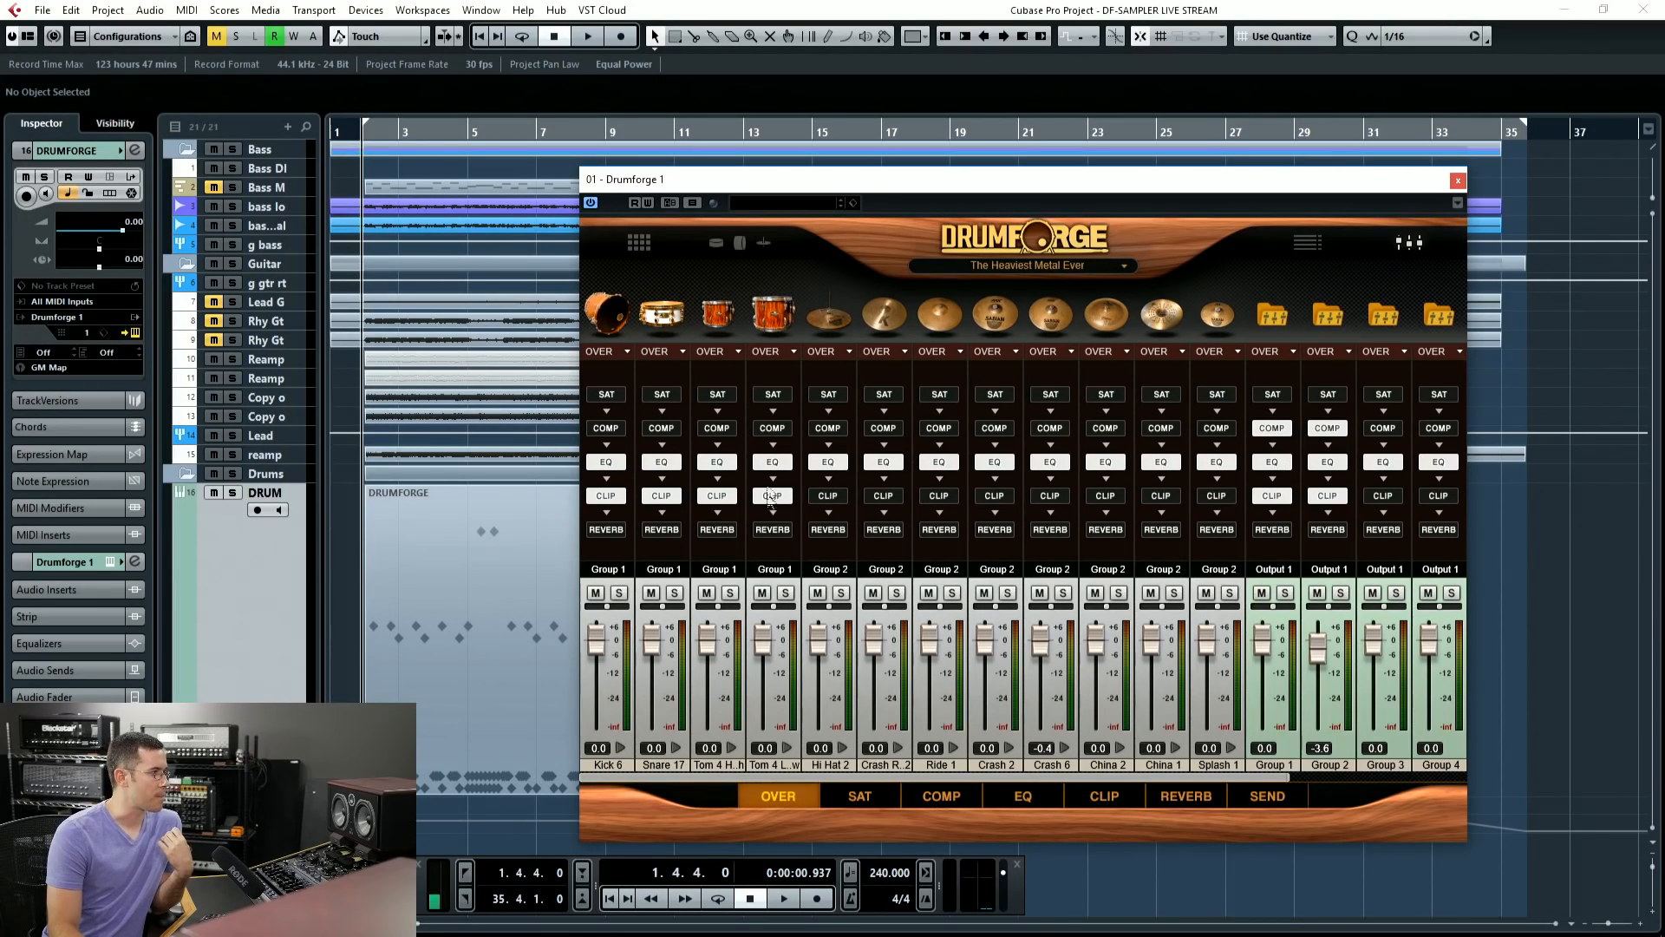
left_click(730, 245)
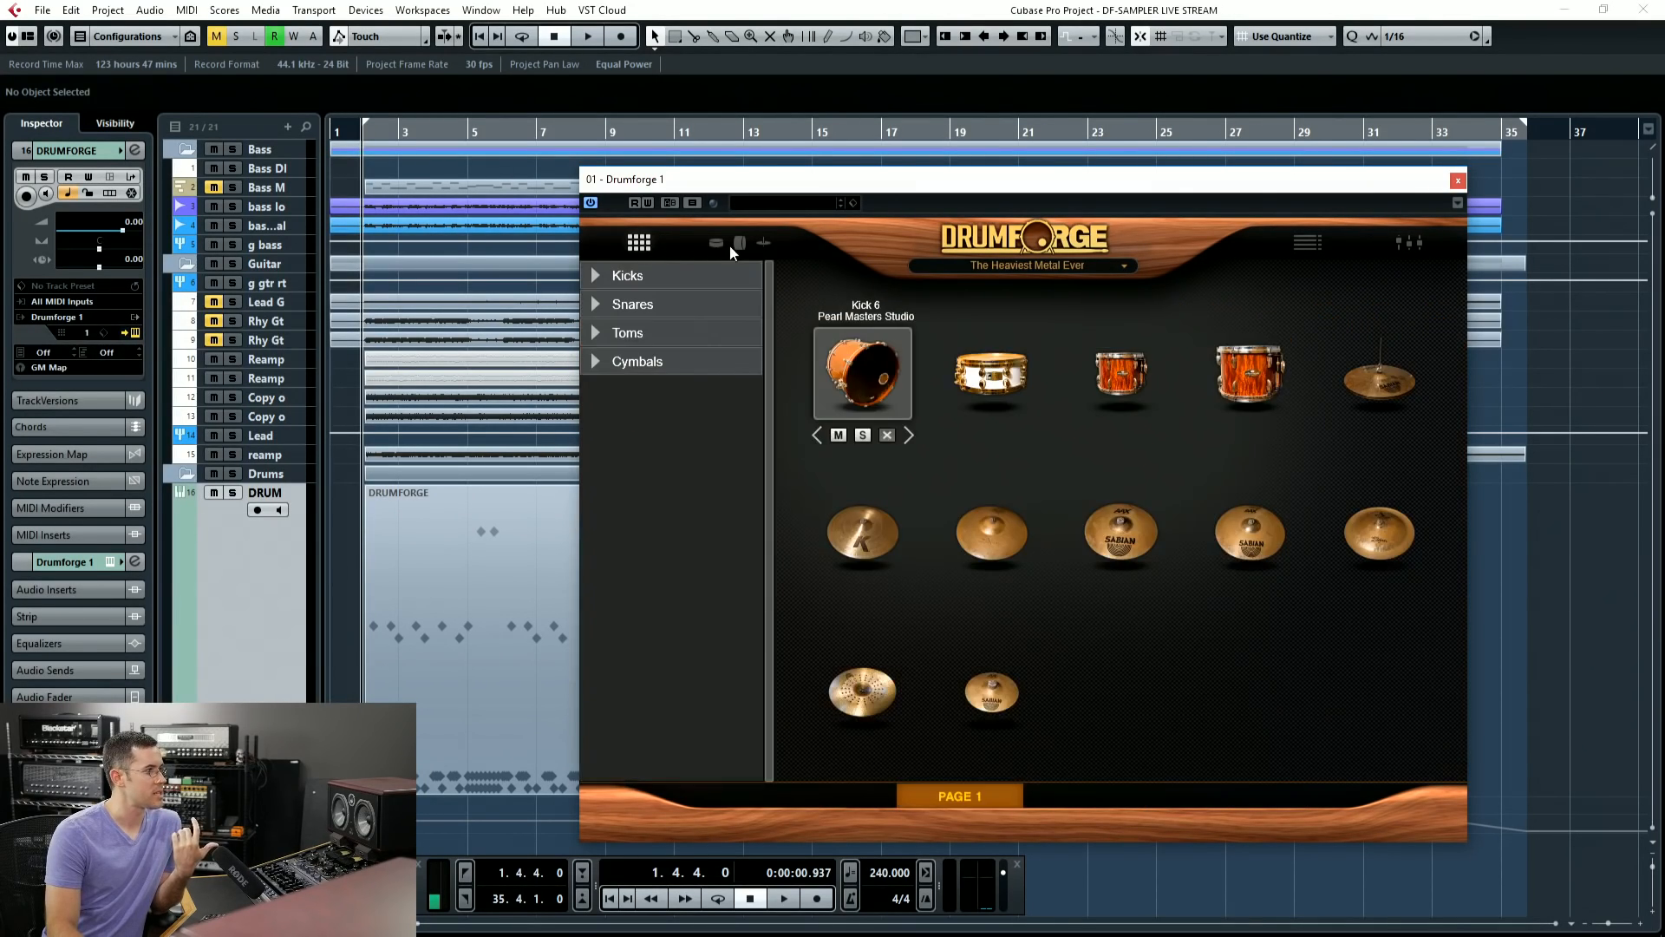
left_click(716, 247)
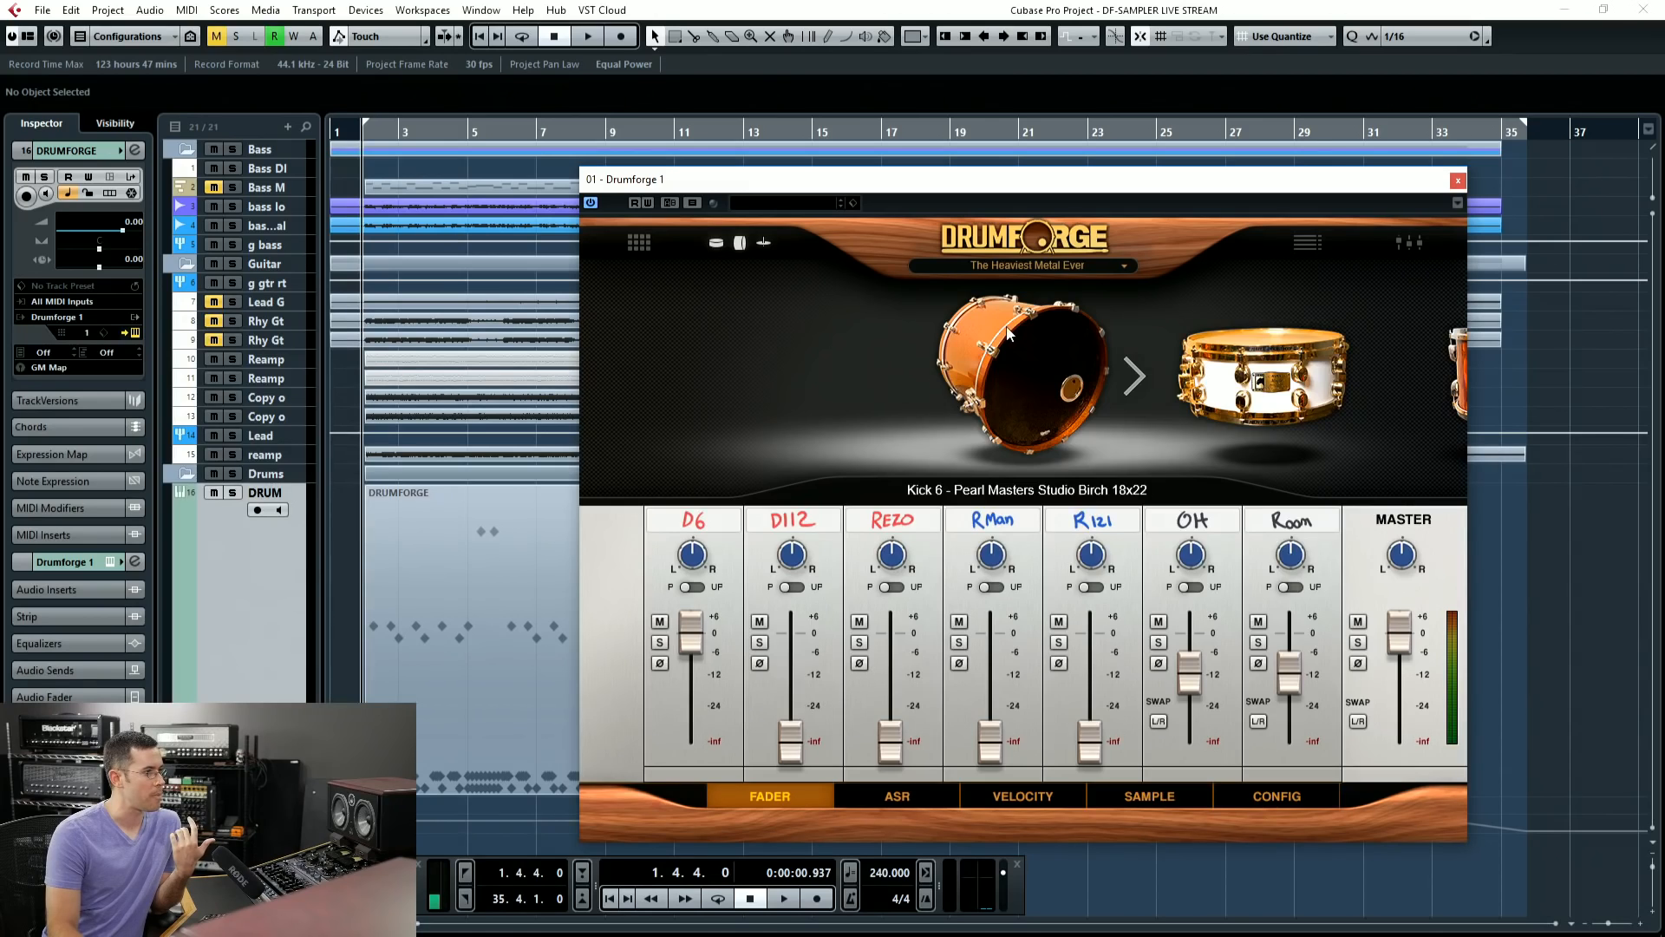
scroll(1001, 337, "down", 1)
scroll(991, 346, "up", 1)
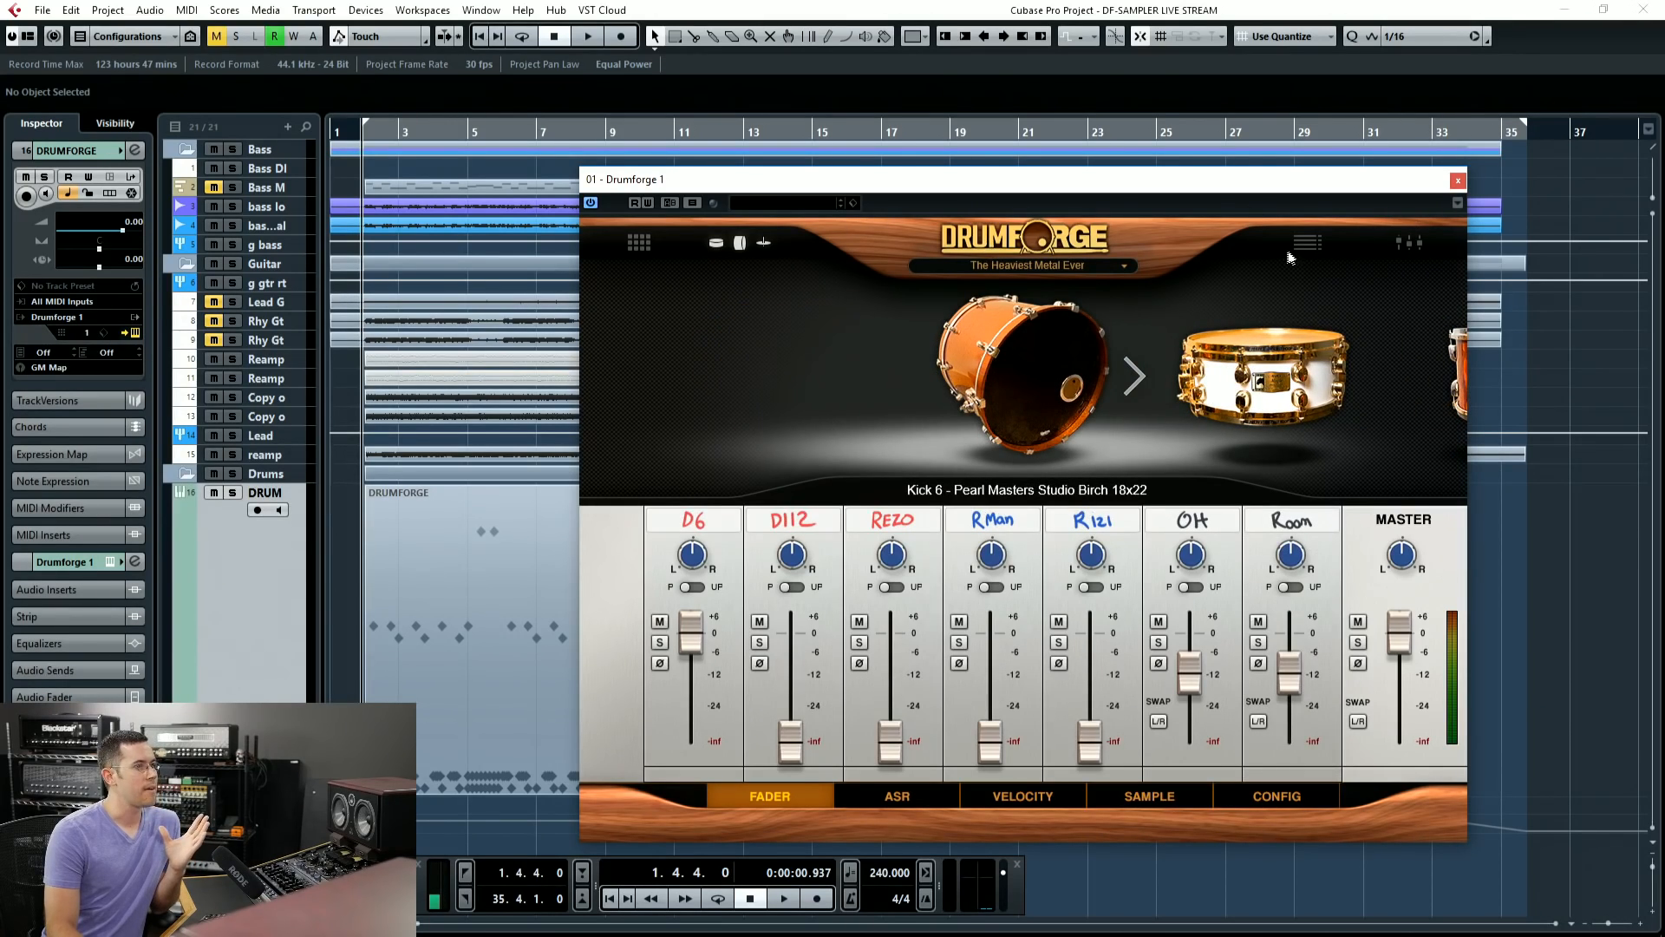
left_click(1394, 242)
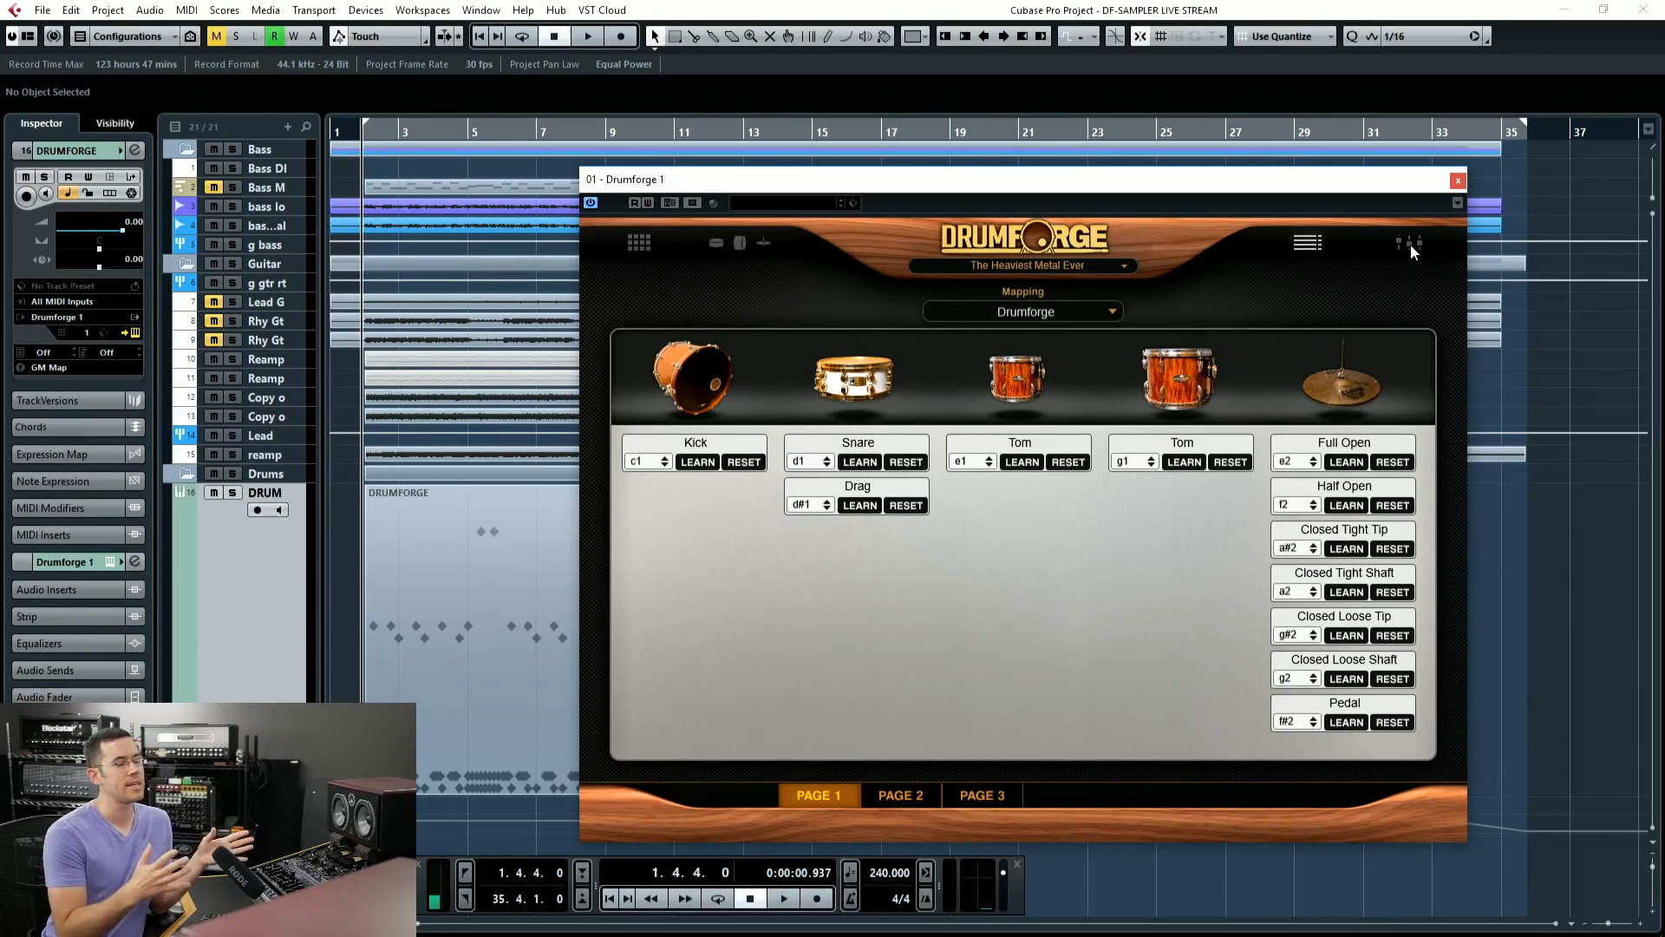
left_click(1410, 245)
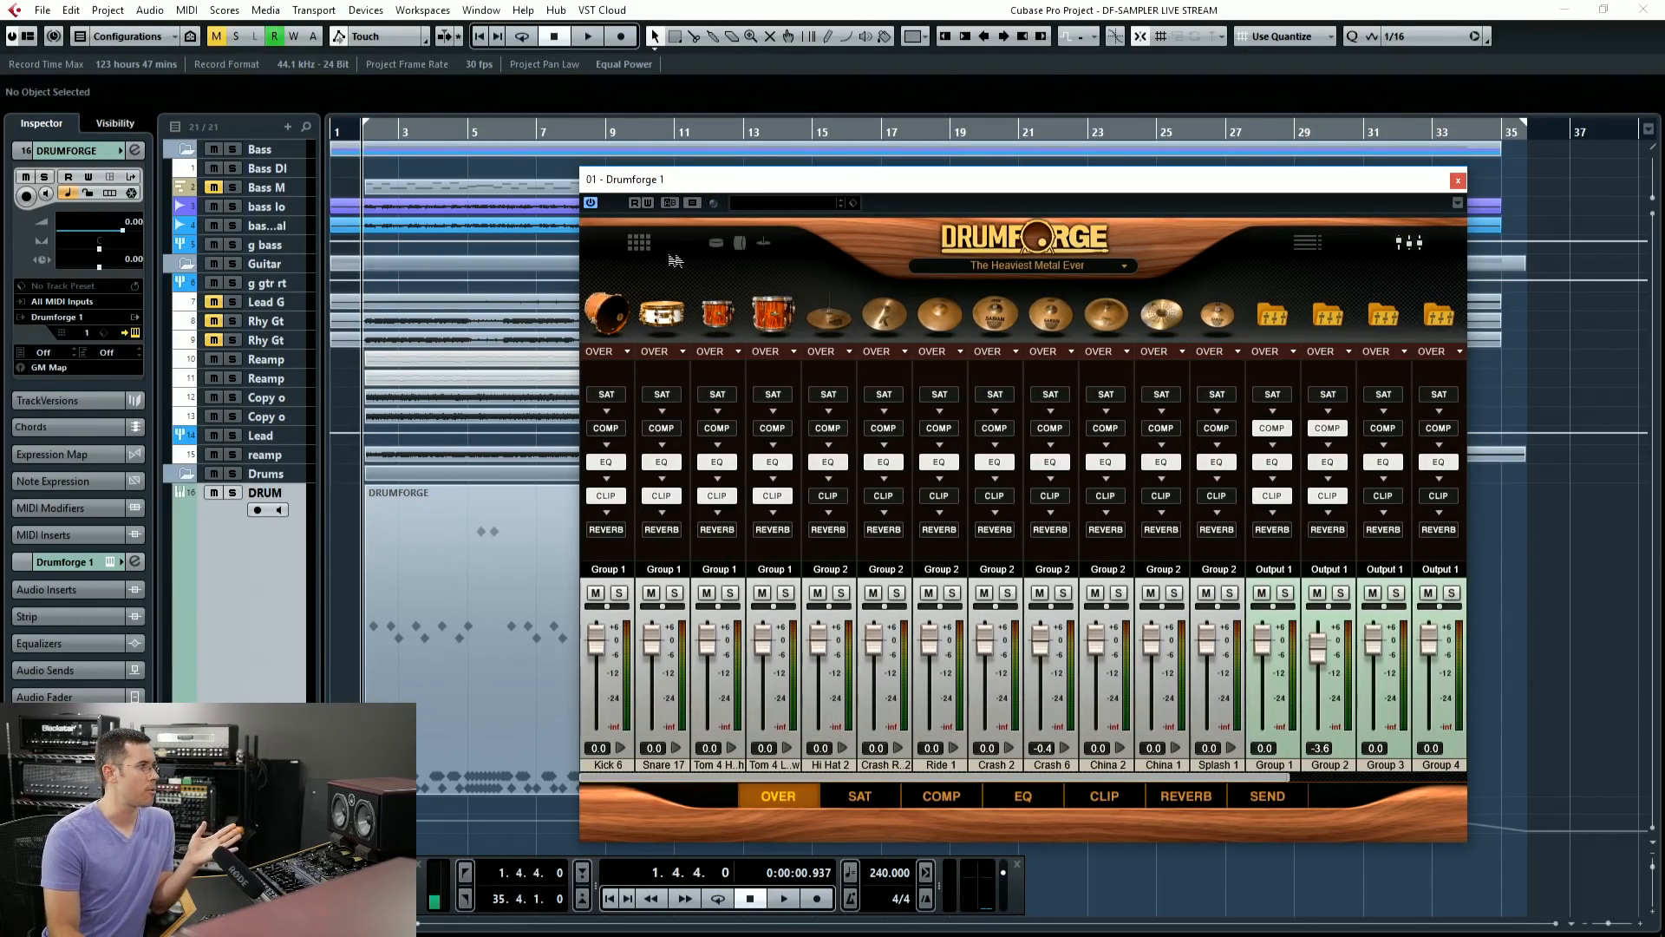
Step: In the kit overview, audition alternative kick drums during playback and replace Kick 6 with Kick 3 Ludwig Standard
left_click(631, 247)
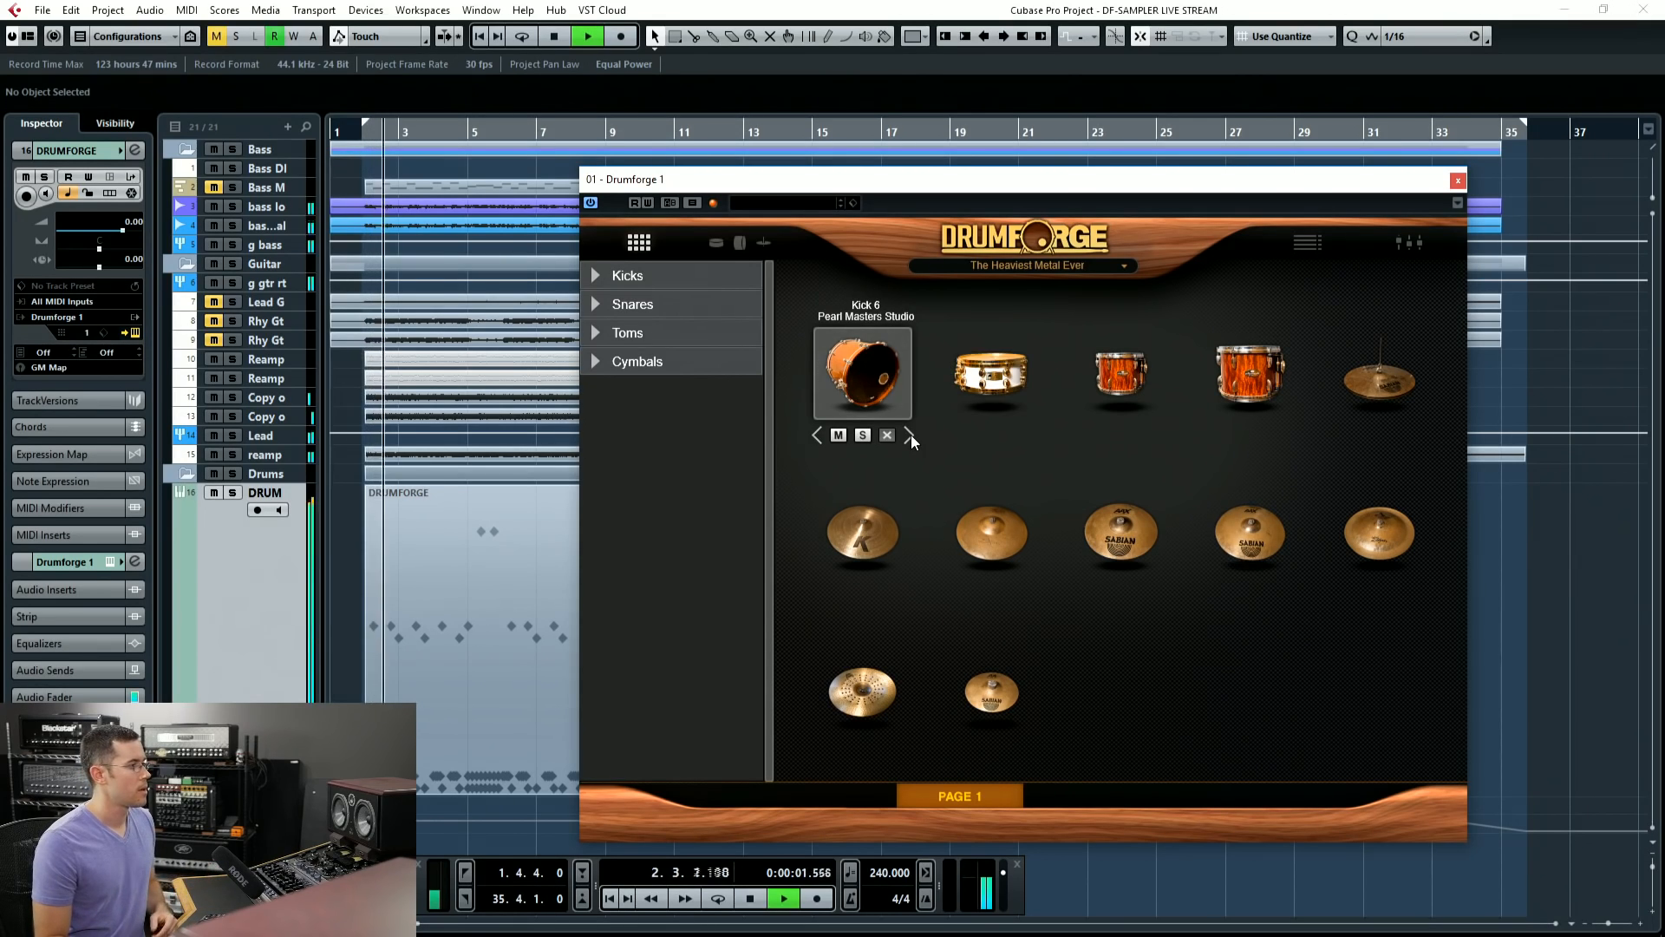
left_click(911, 434)
left_click(911, 434)
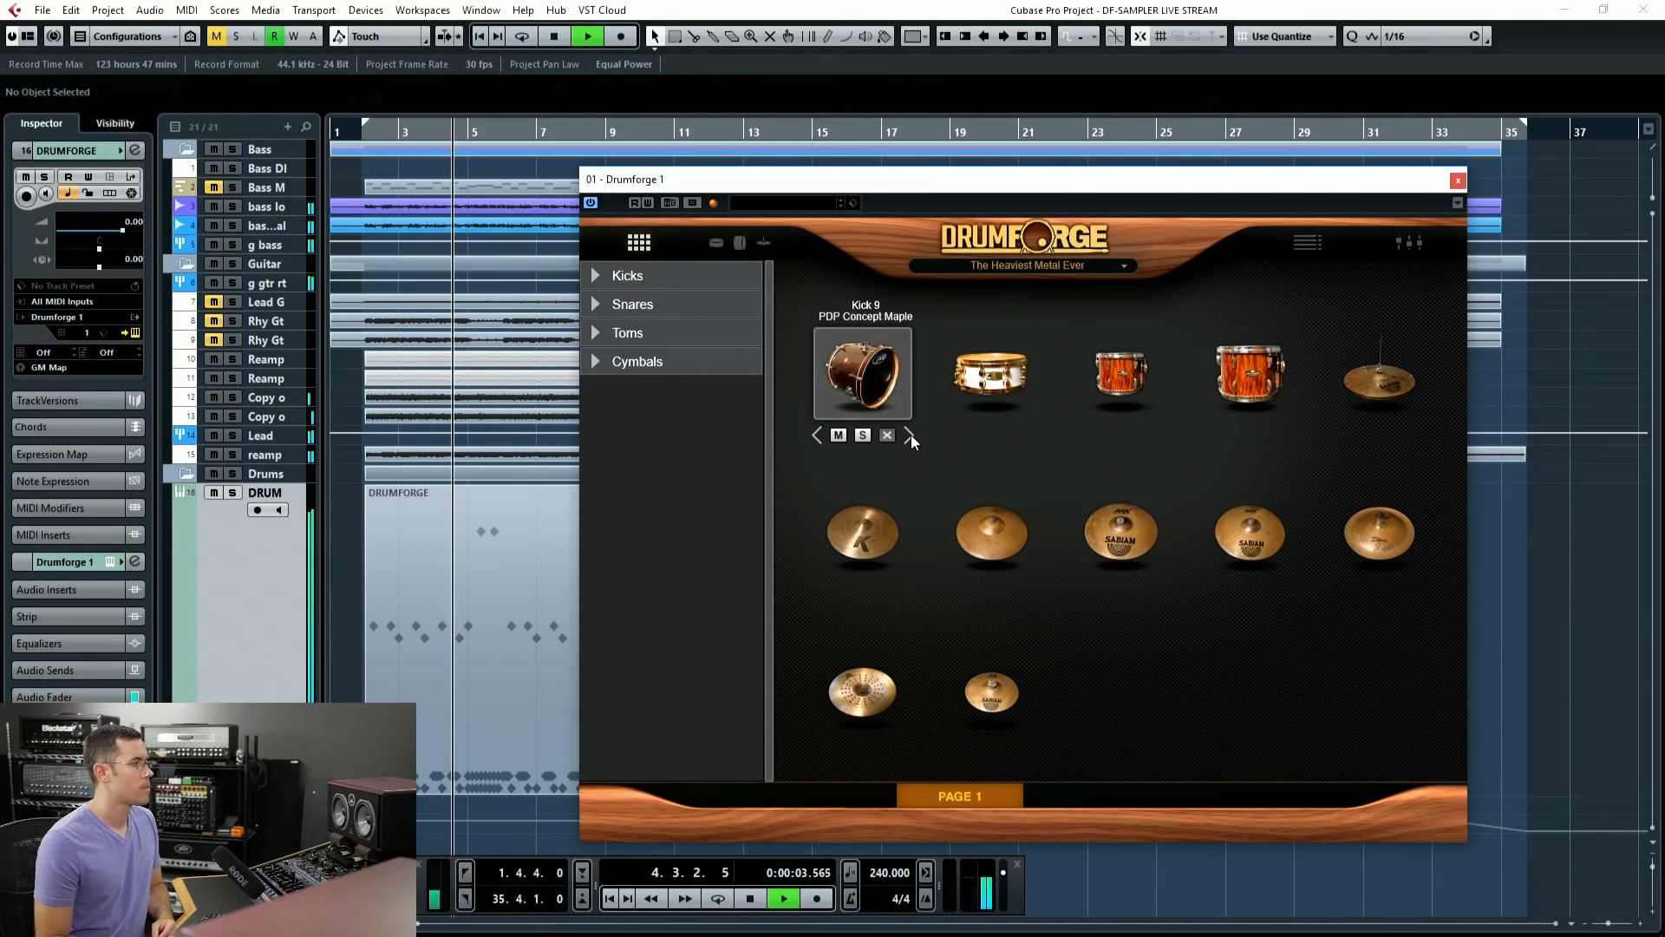
left_click(911, 435)
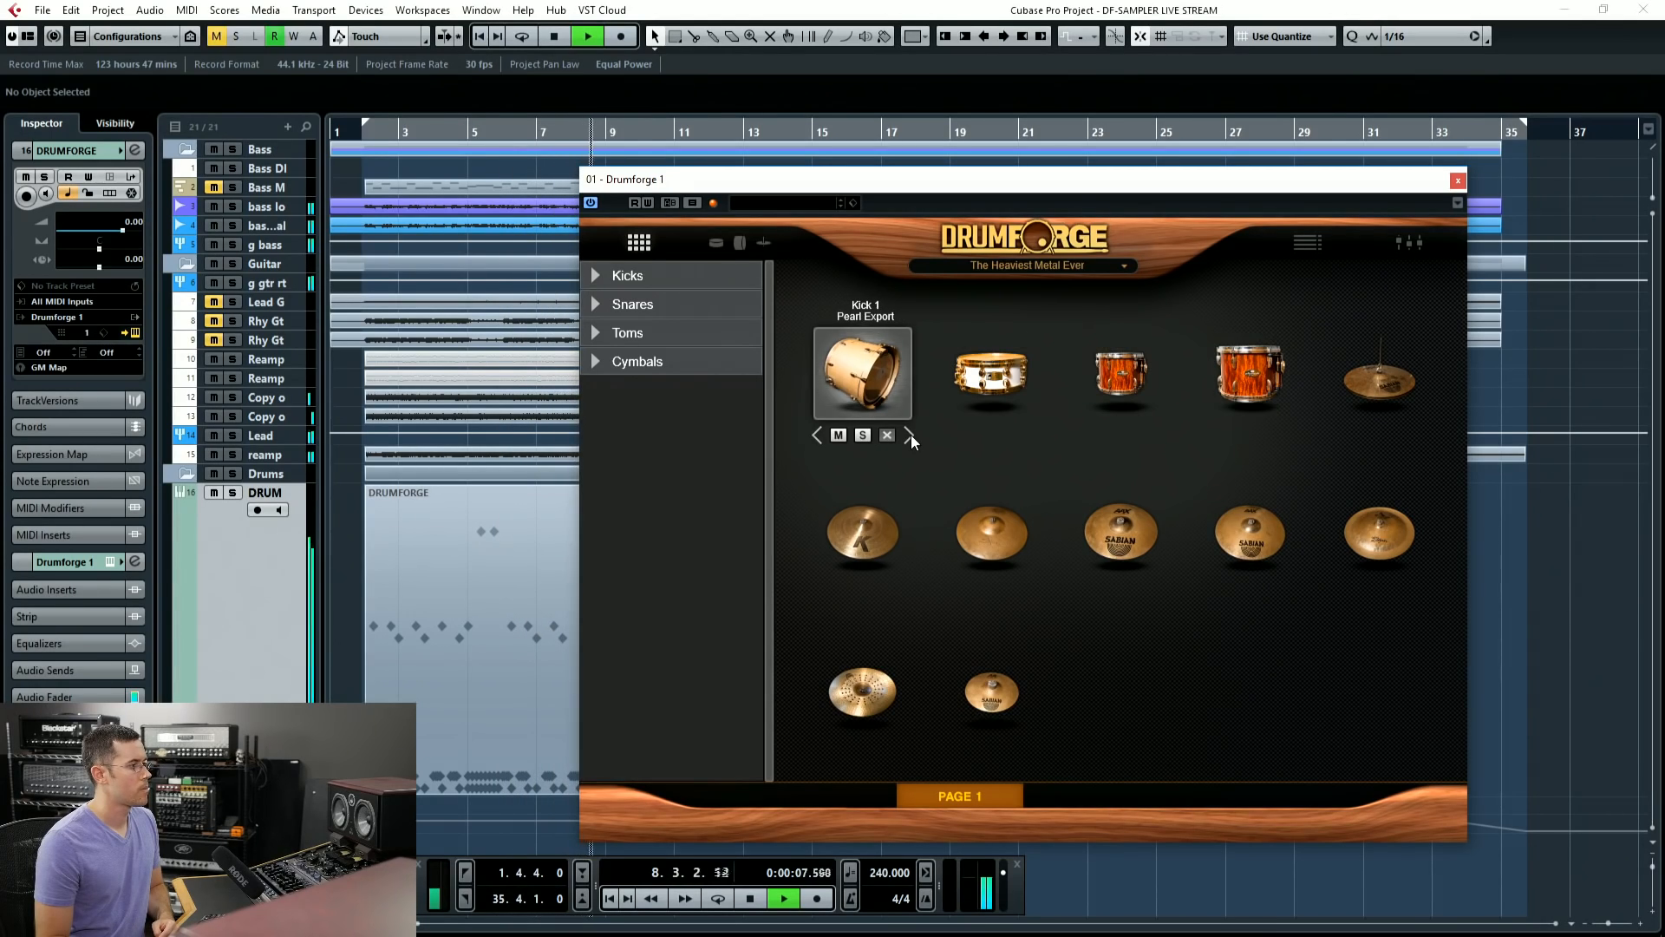
left_click(910, 434)
left_click(910, 434)
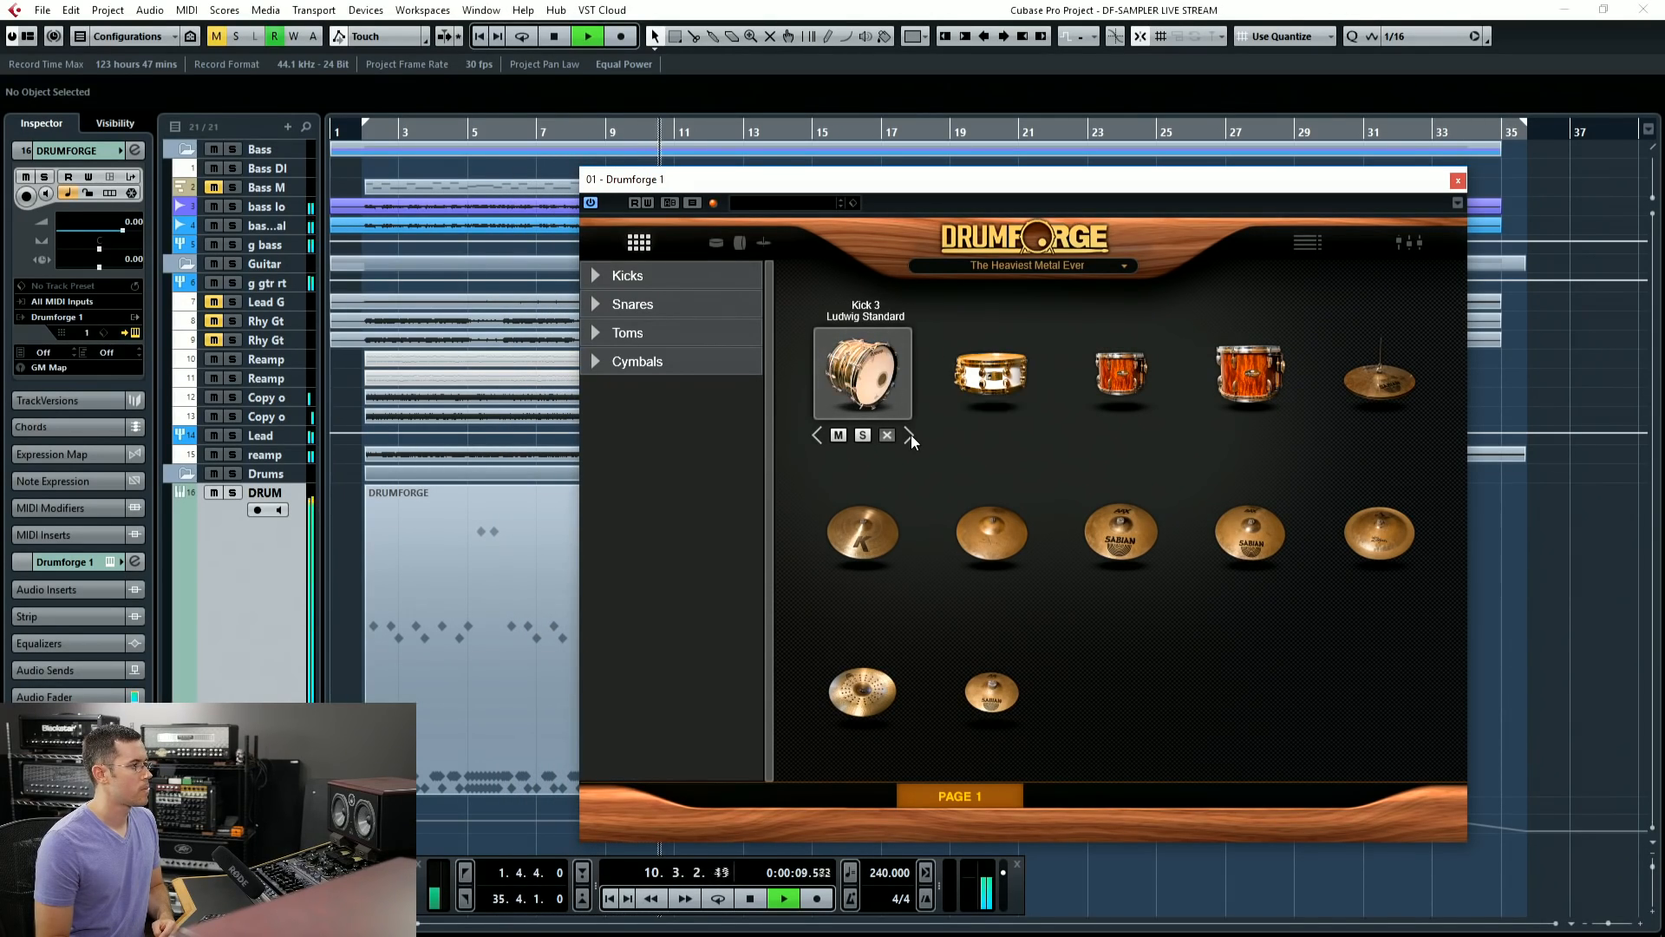
left_click(911, 434)
left_click(817, 435)
key("space")
Step: Audition alternative snares during playback and replace Snare 17 with Snare 13 Ludwig Acrolight
left_click(1006, 385)
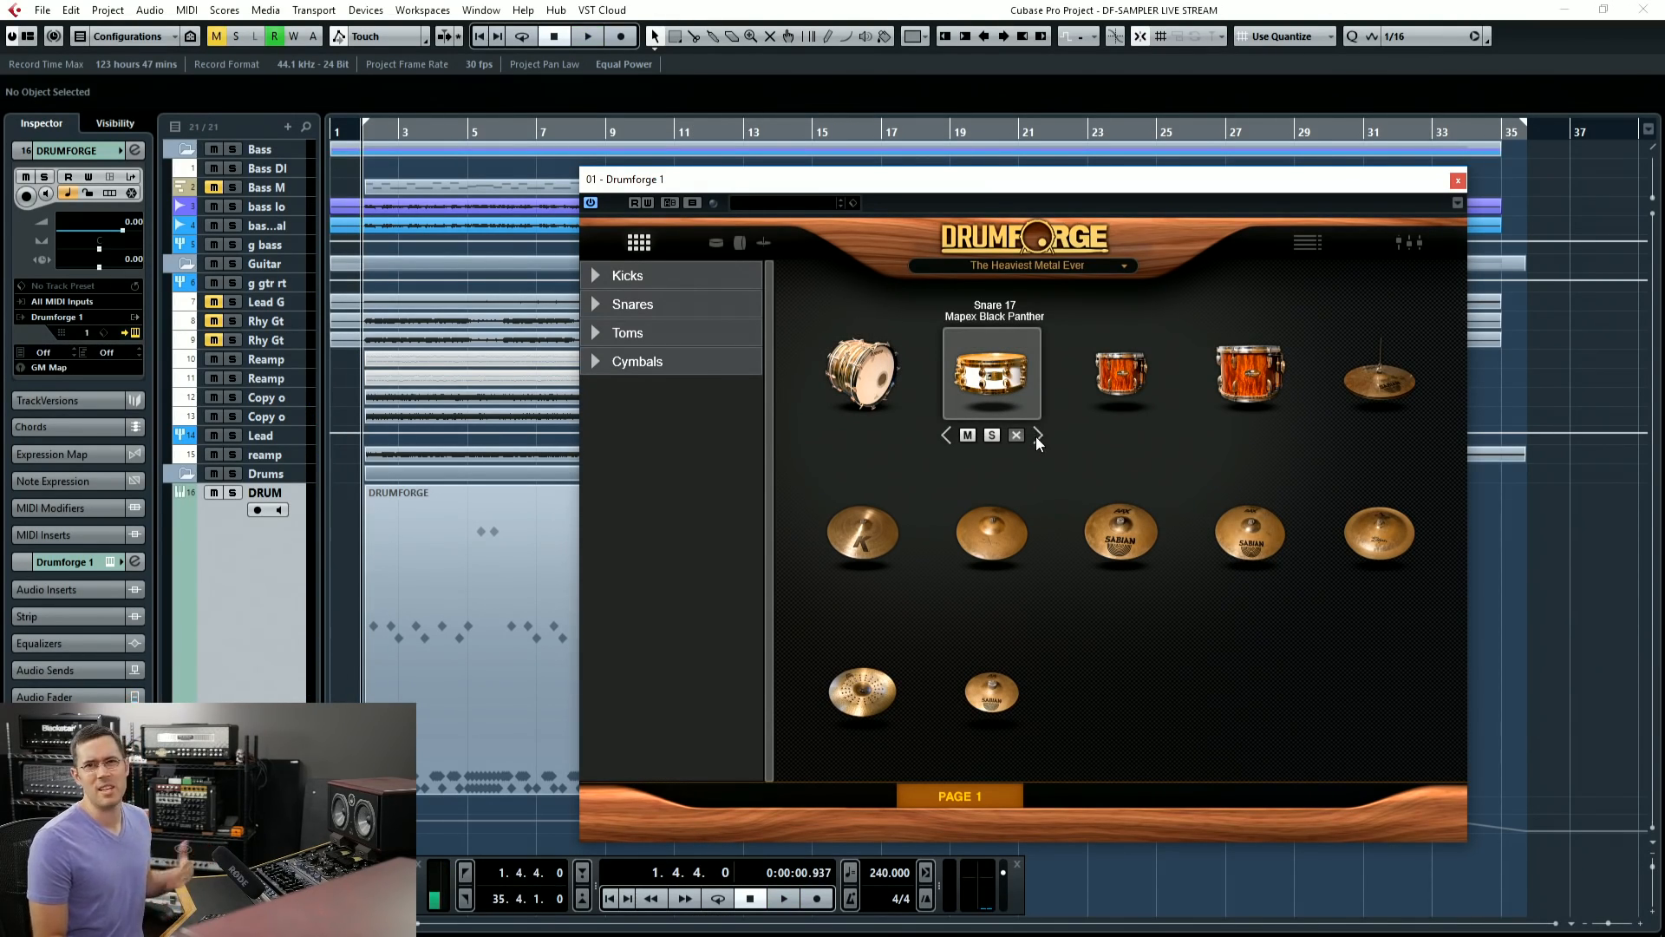
key("space")
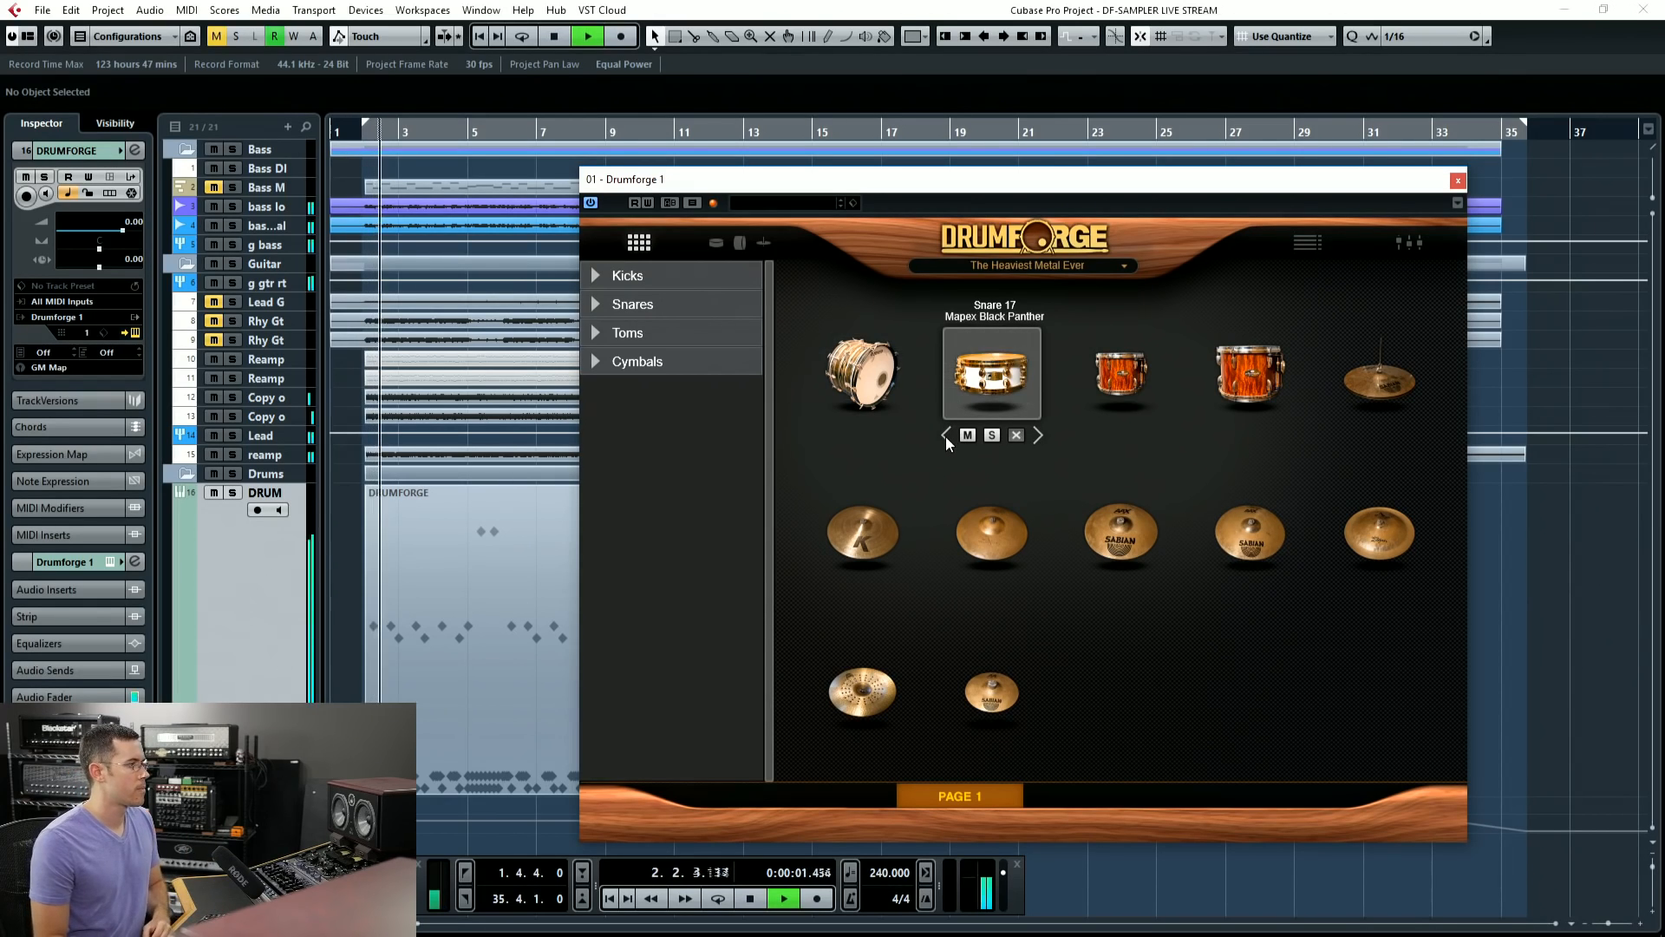
left_click(945, 435)
left_click(945, 435)
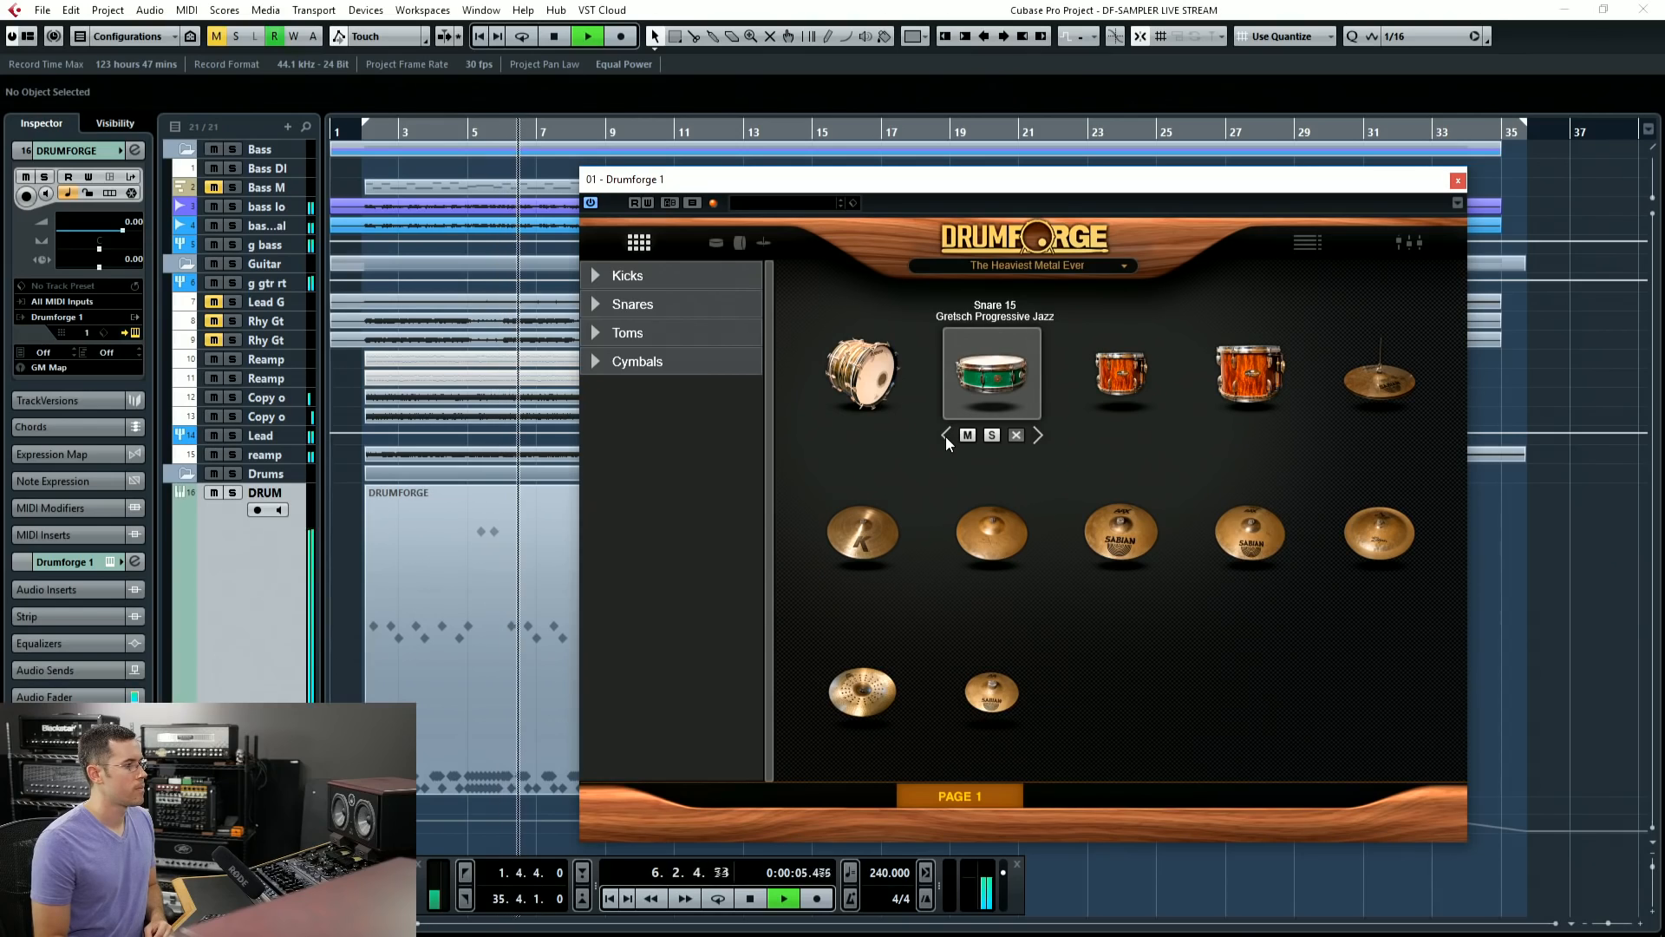
left_click(945, 435)
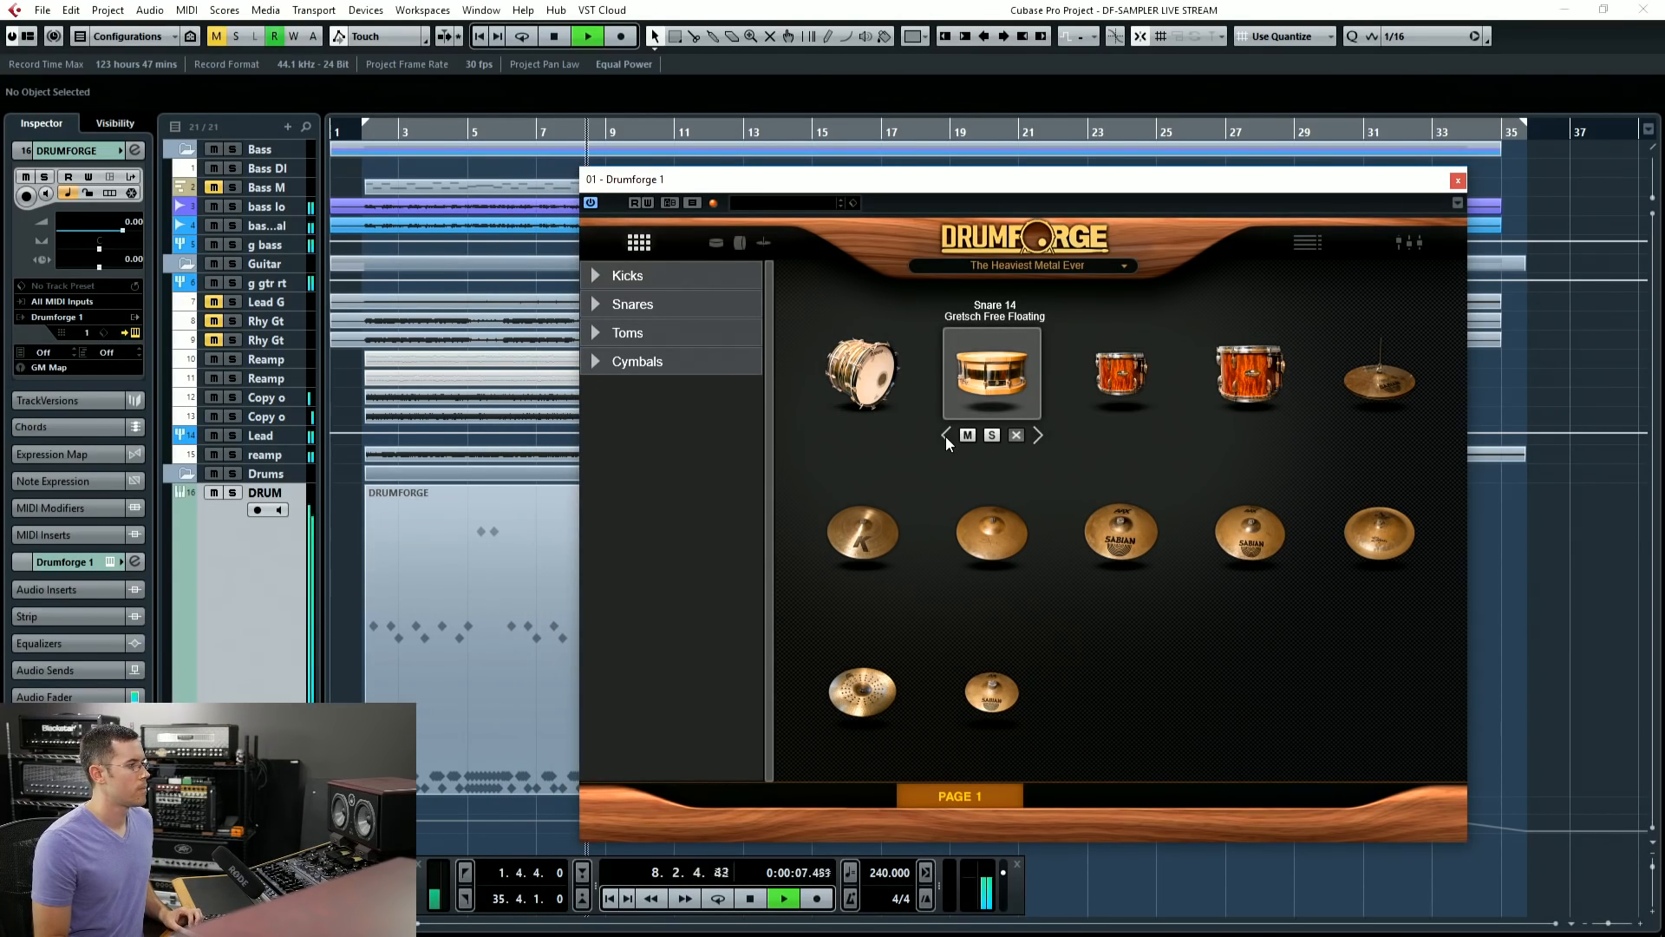
key("space")
key("space")
left_click(945, 435)
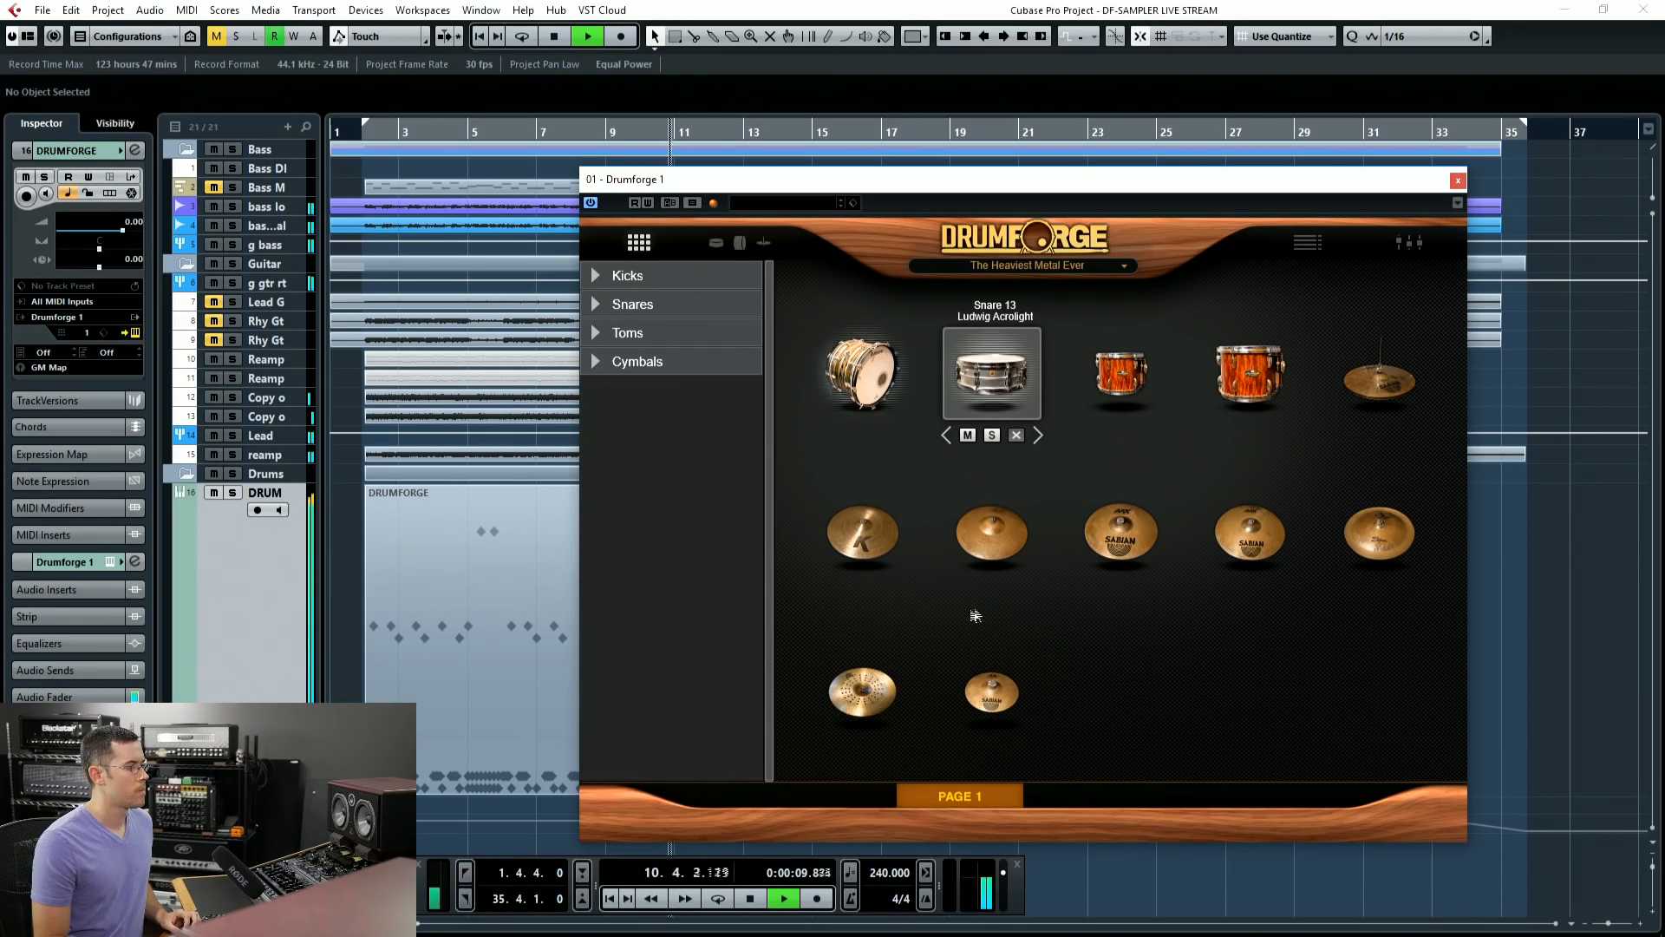
key("space")
Step: Try Crash 3 Paiste 17" in place of Crash 2 and Crash 5 Paiste 19" in place of Crash 6 during playback
left_click(1124, 528)
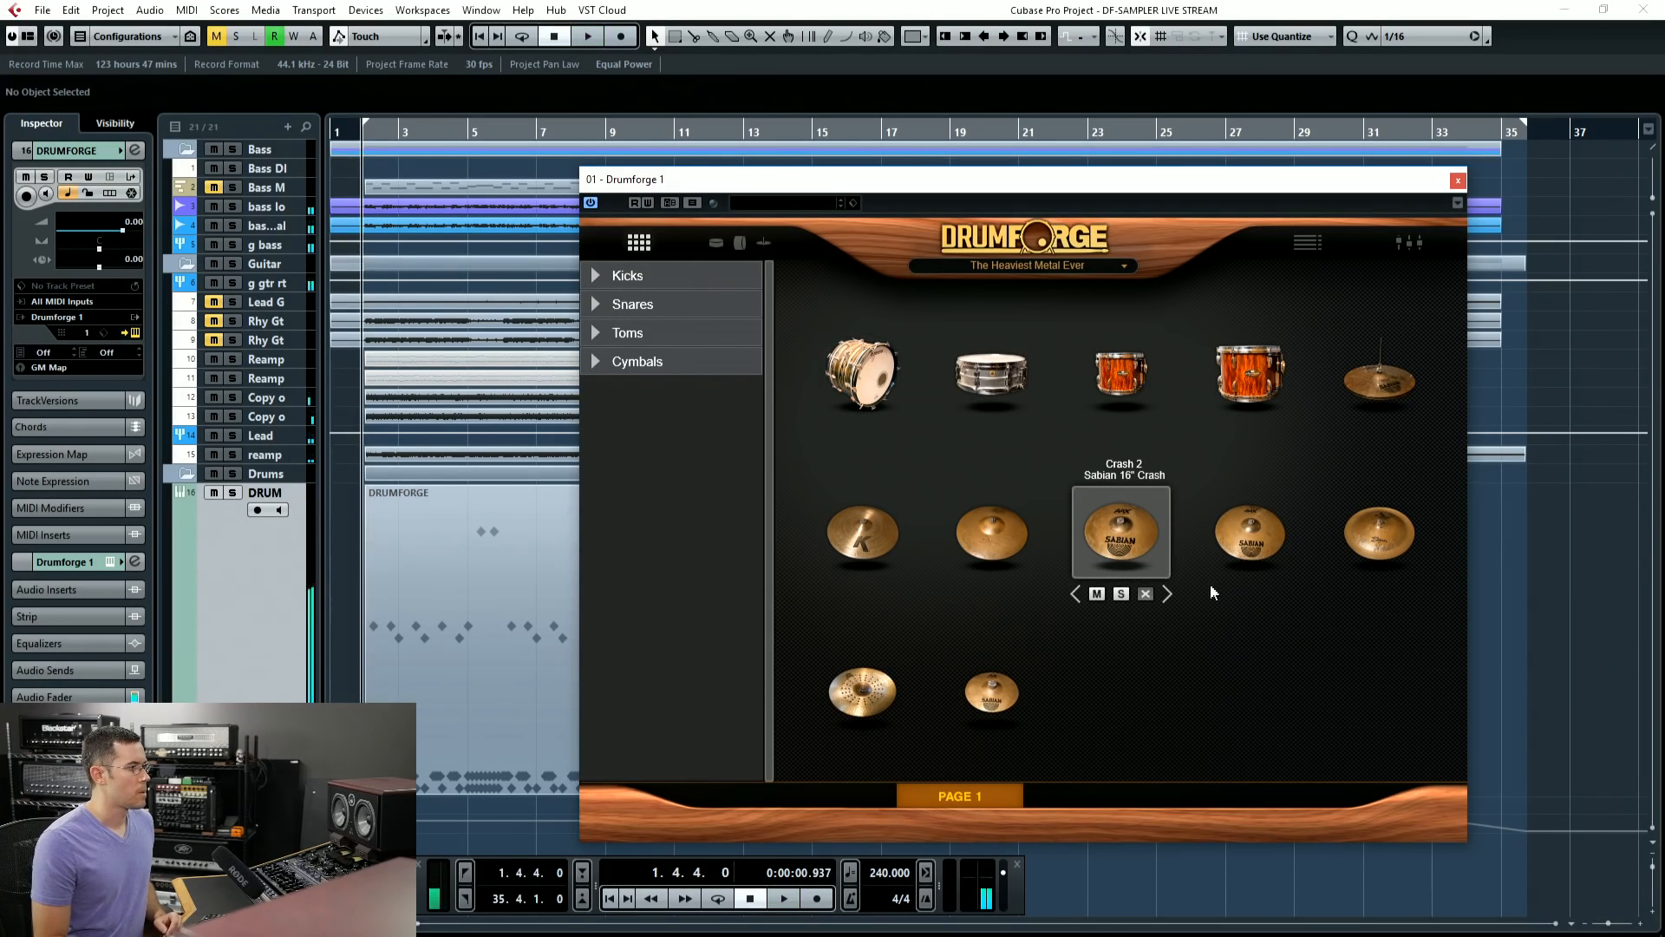
left_click(1166, 595)
left_click(1251, 542)
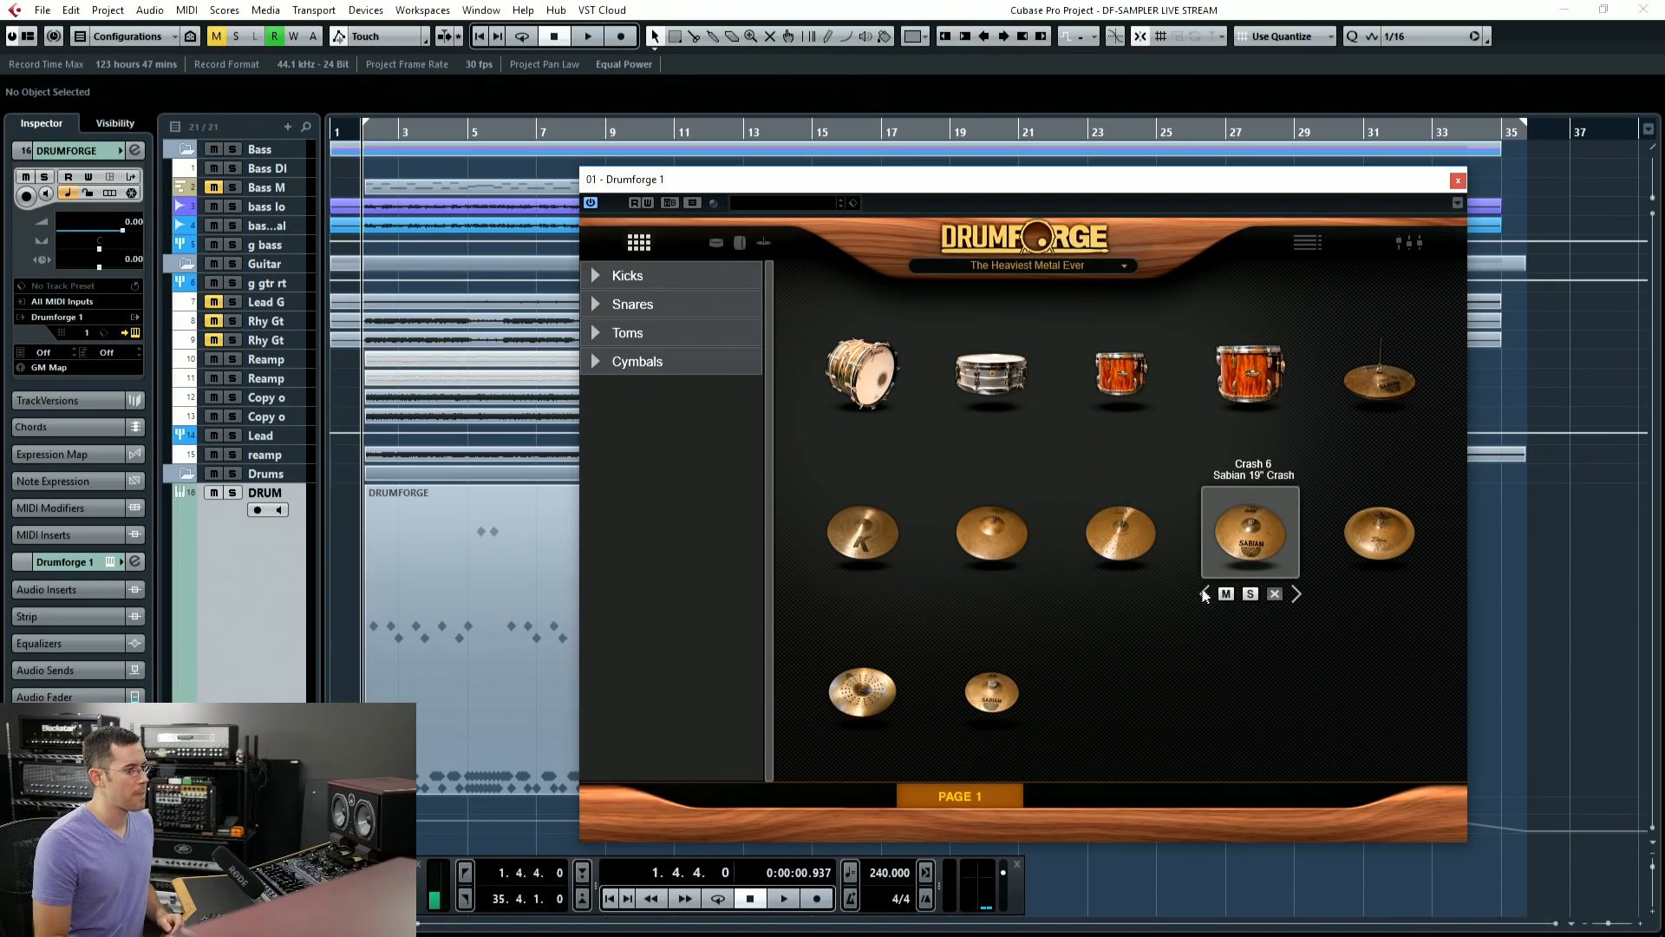
left_click(1204, 595)
key("space")
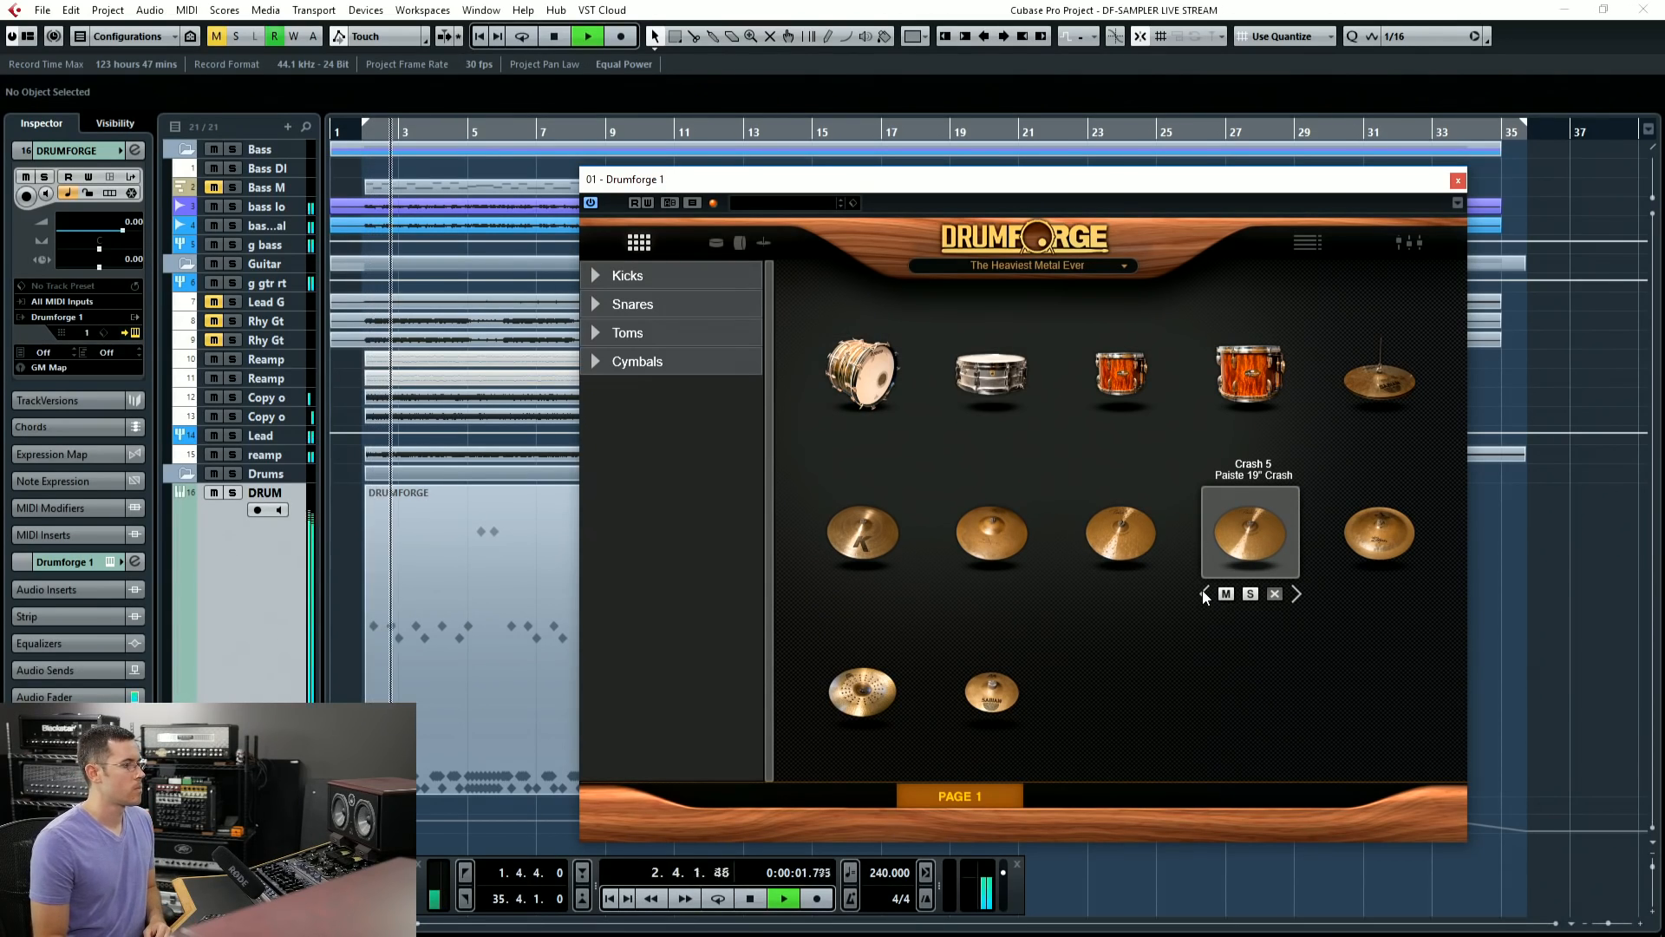
Step: Switch the two crashes back to Crash 2 Sabian 16" and Crash 6 Sabian 19" and play the song briefly
left_click(1096, 576)
key("space")
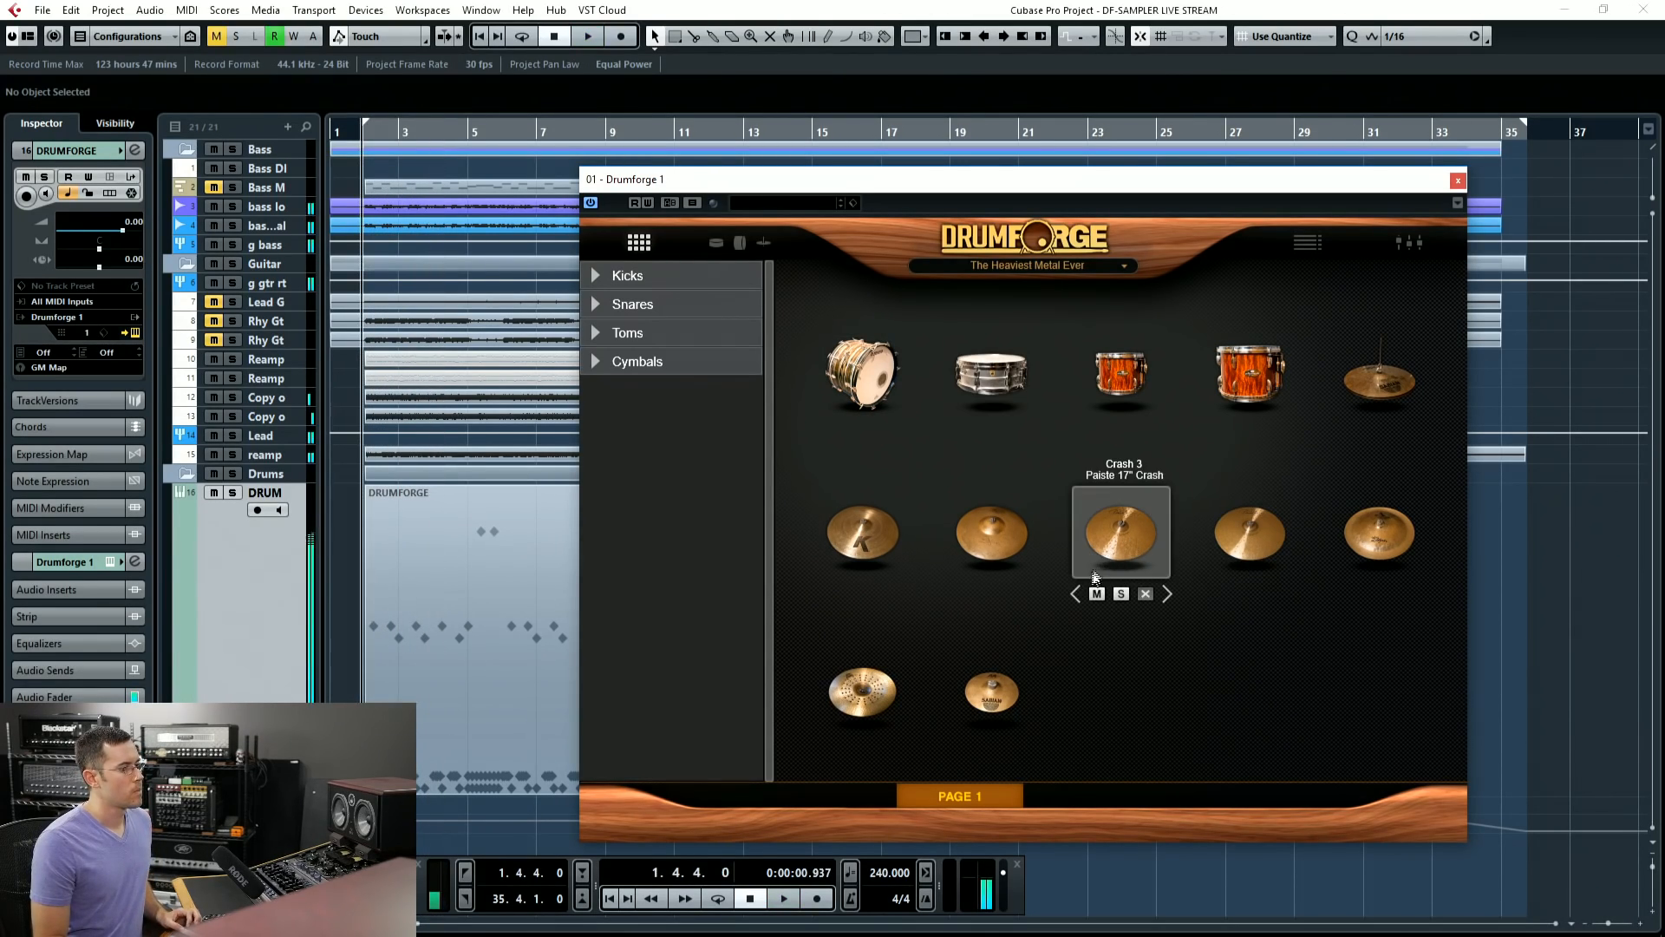
left_click(1078, 594)
left_click(1250, 533)
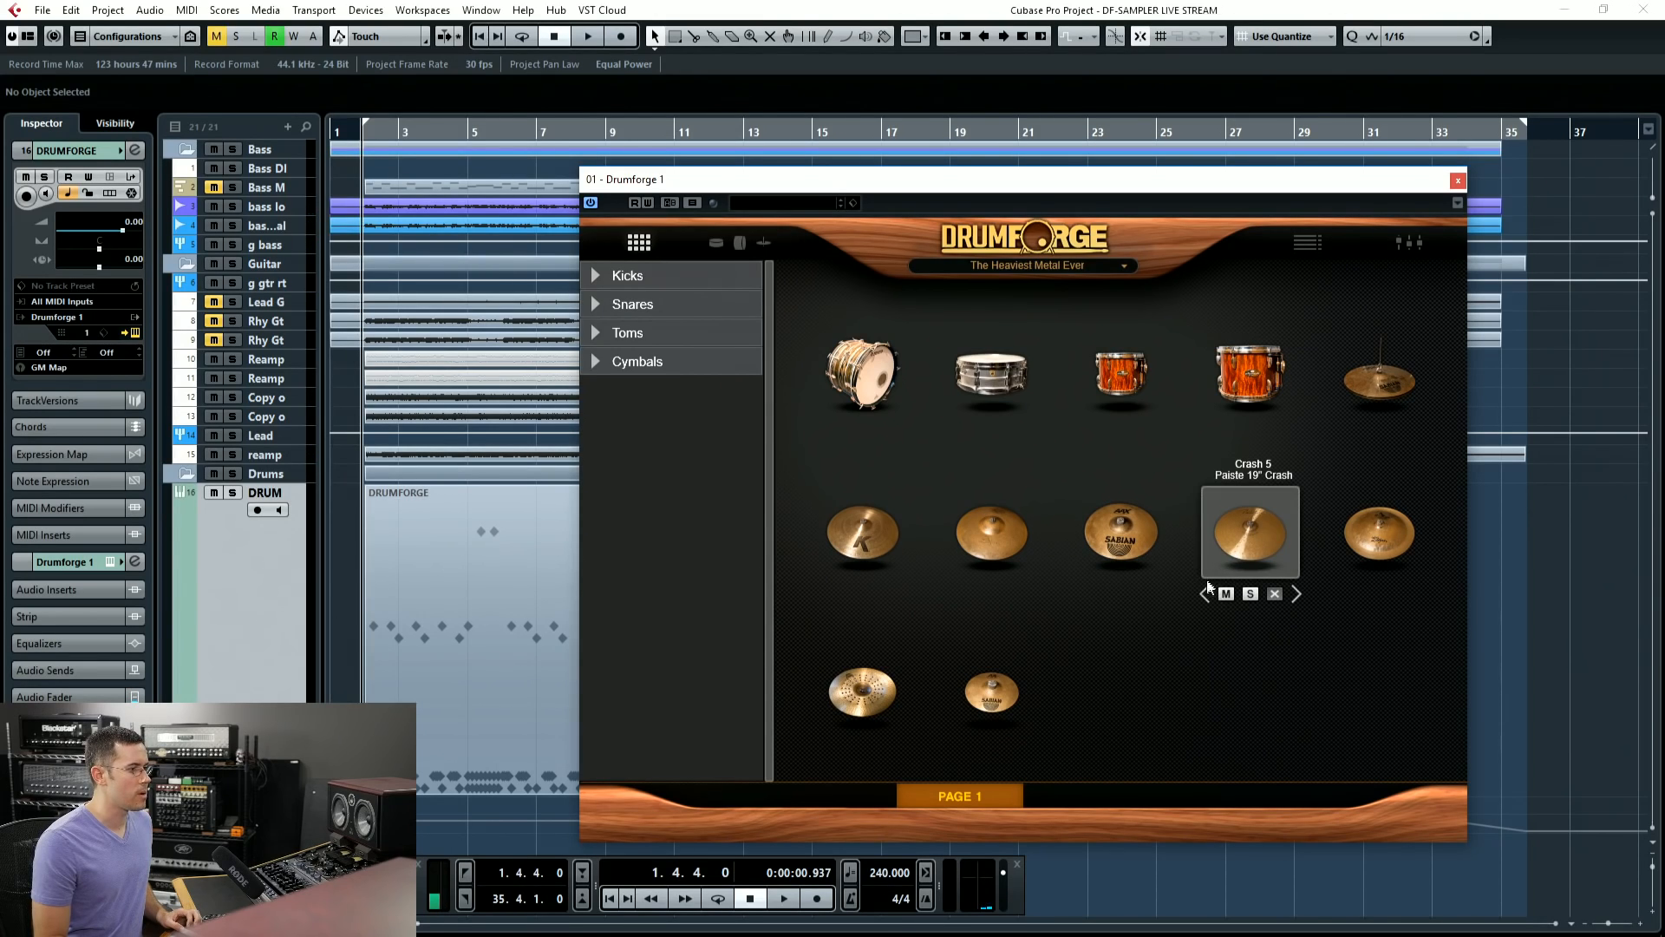
left_click(1204, 595)
left_click(1205, 594)
key("space")
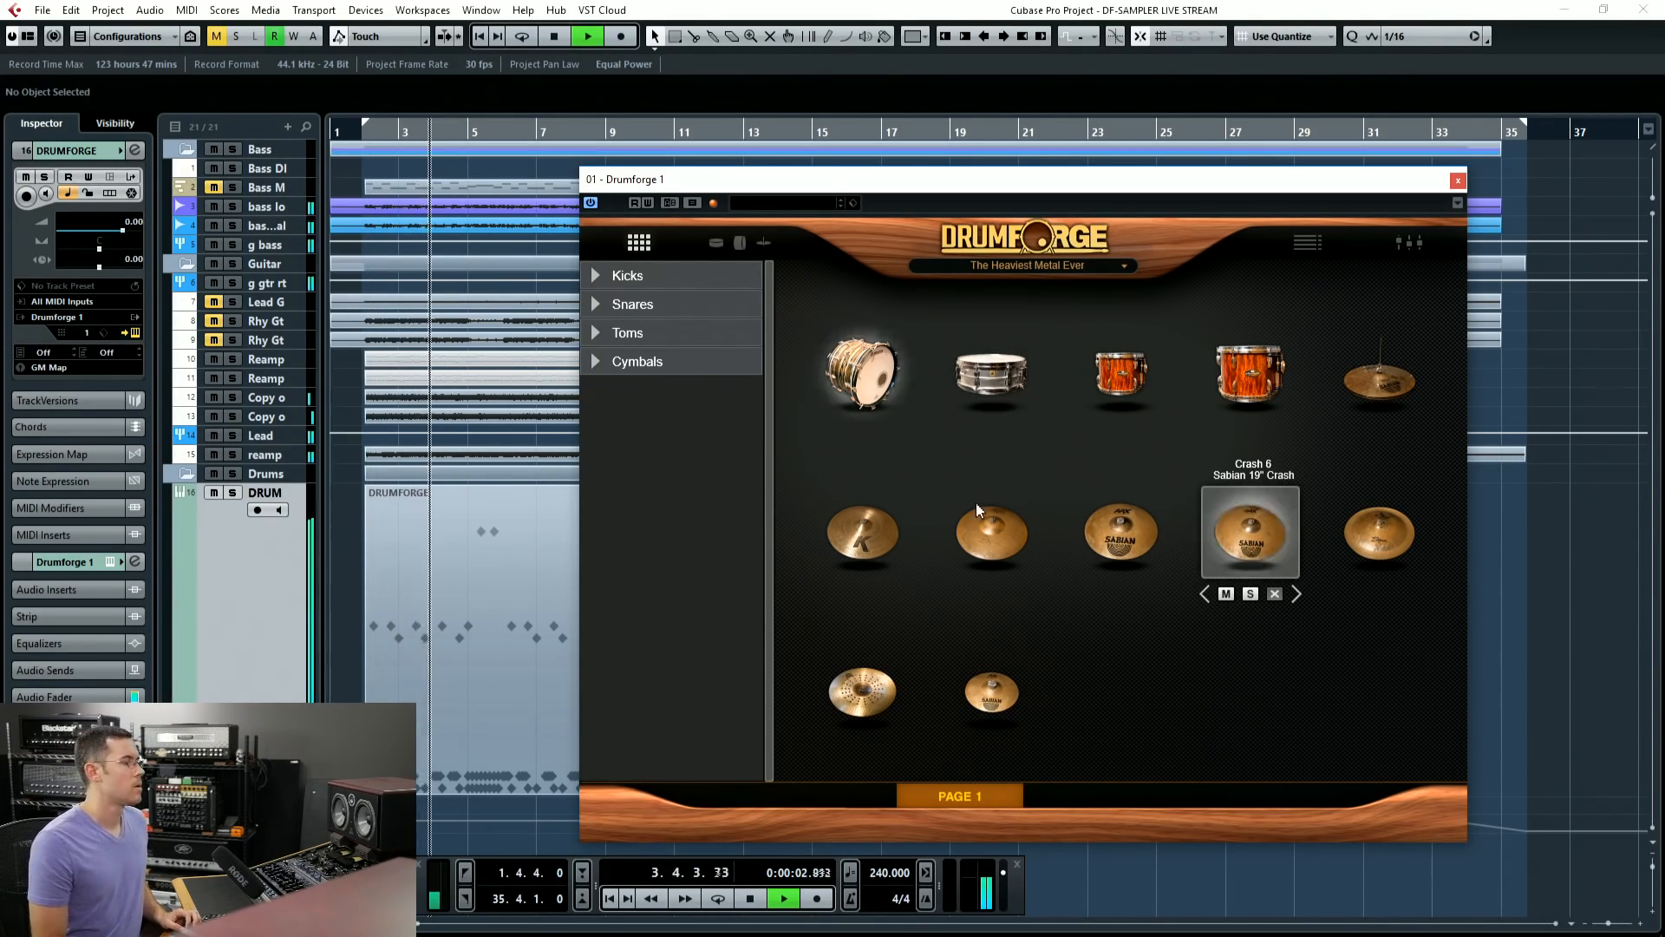
key("space")
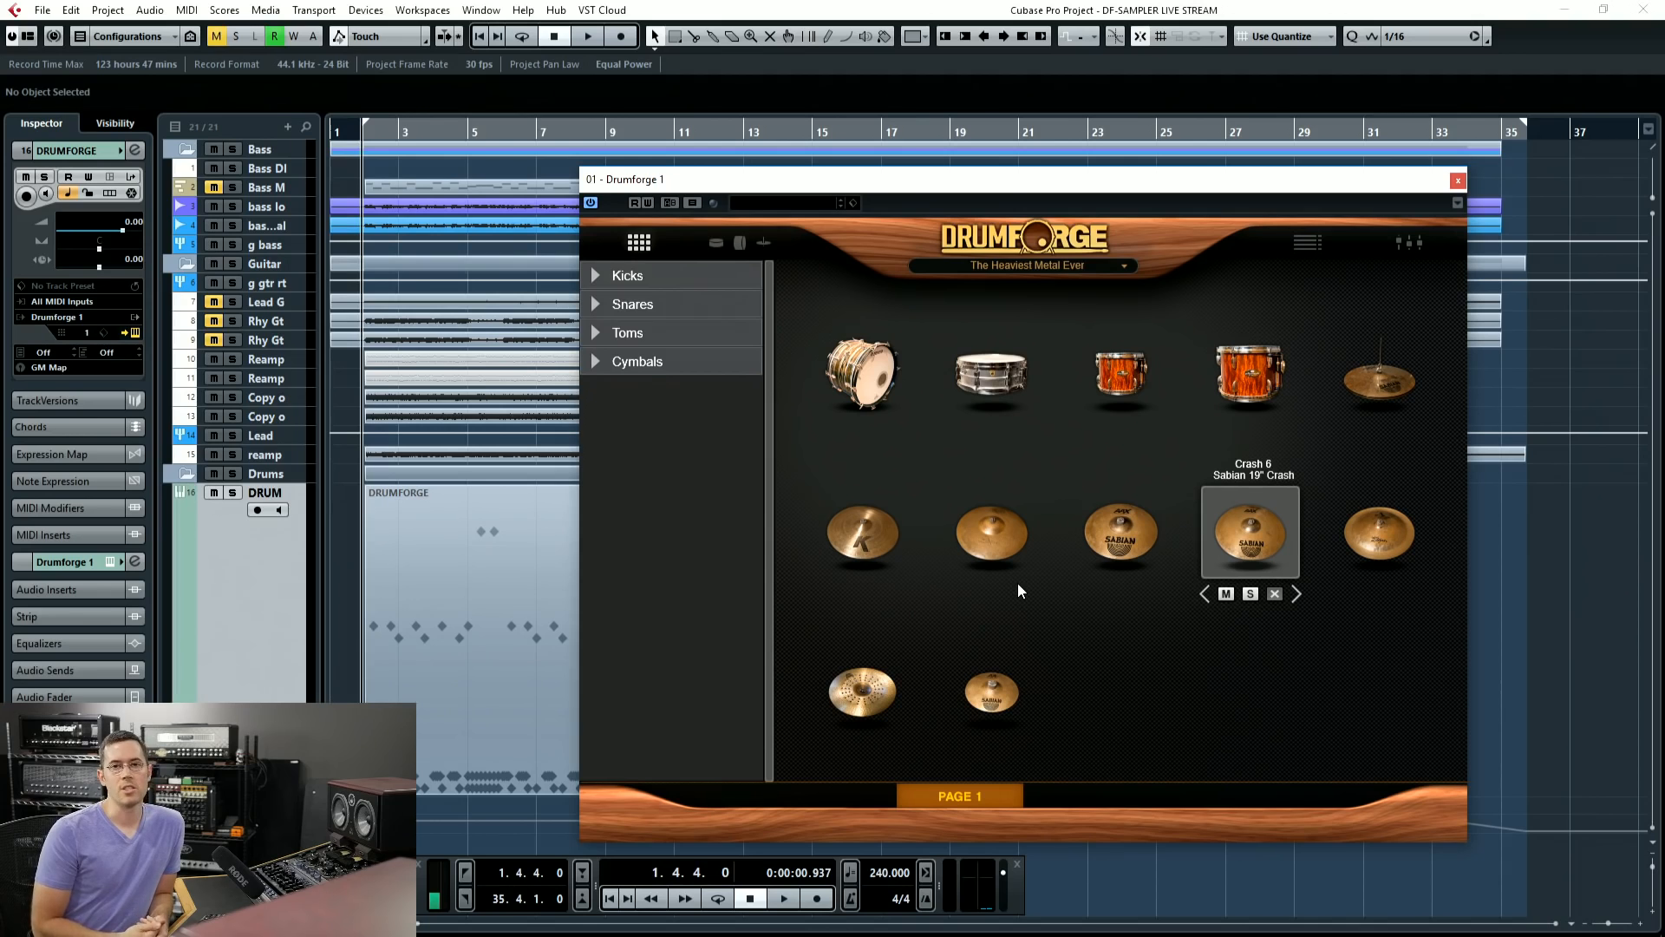
Step: In Kick 3's microphone mixer, audition the D112 alone and the Rezo alone at 0 in place of the D6
left_click(876, 369)
left_click(740, 247)
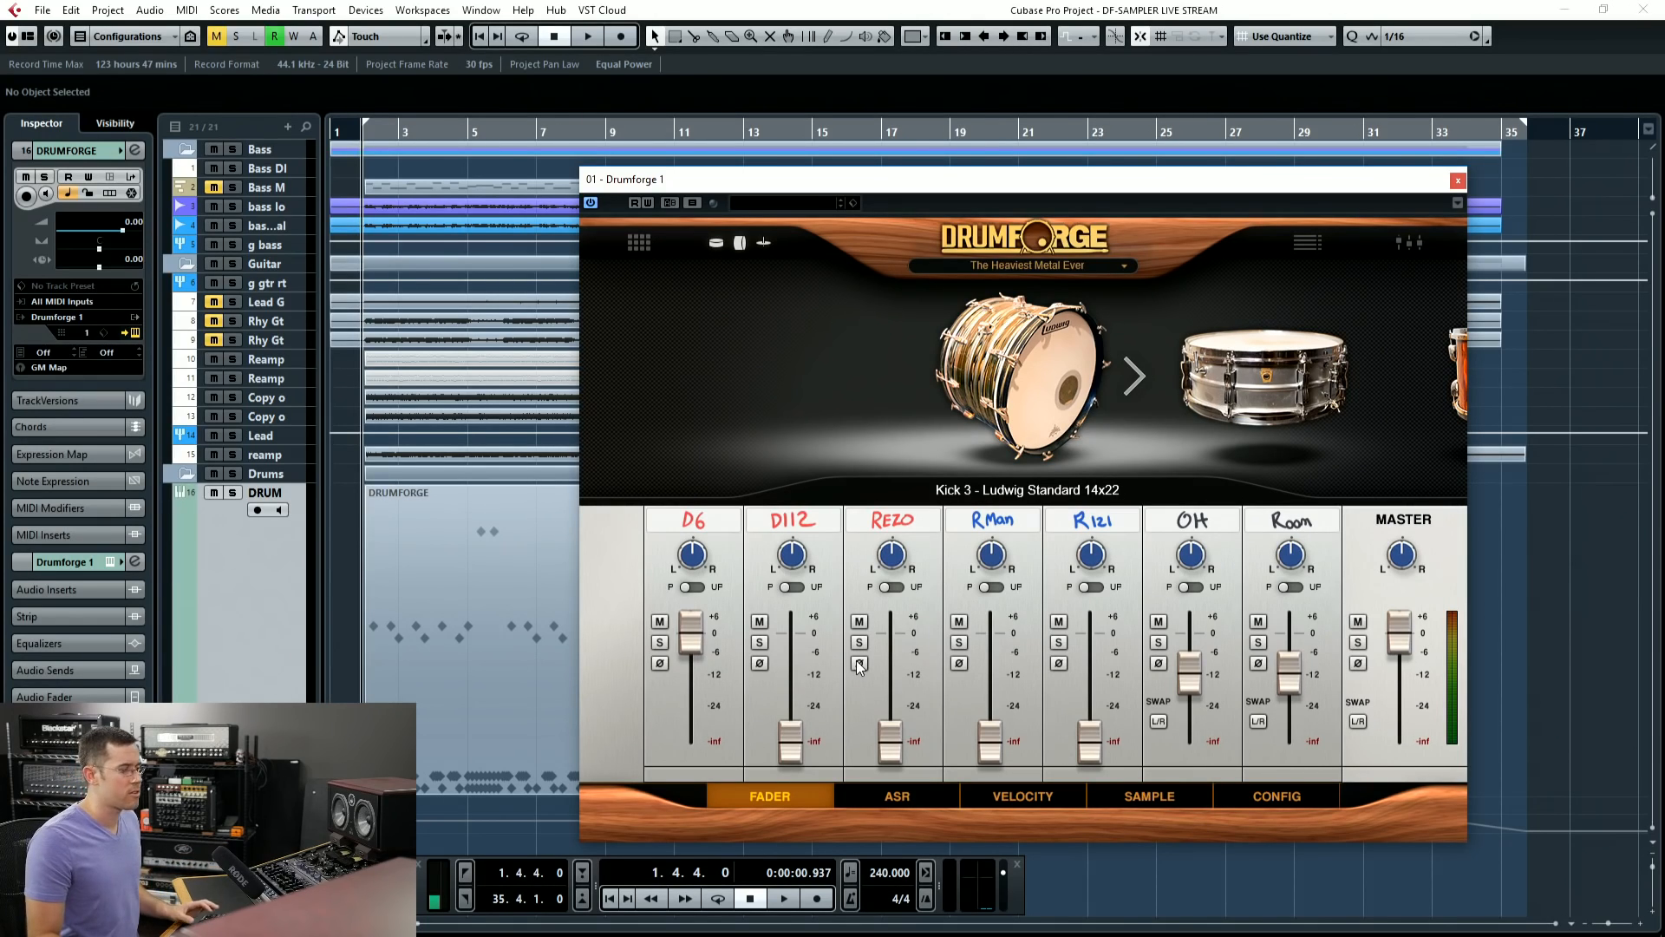
left_click_drag(720, 625, 796, 637)
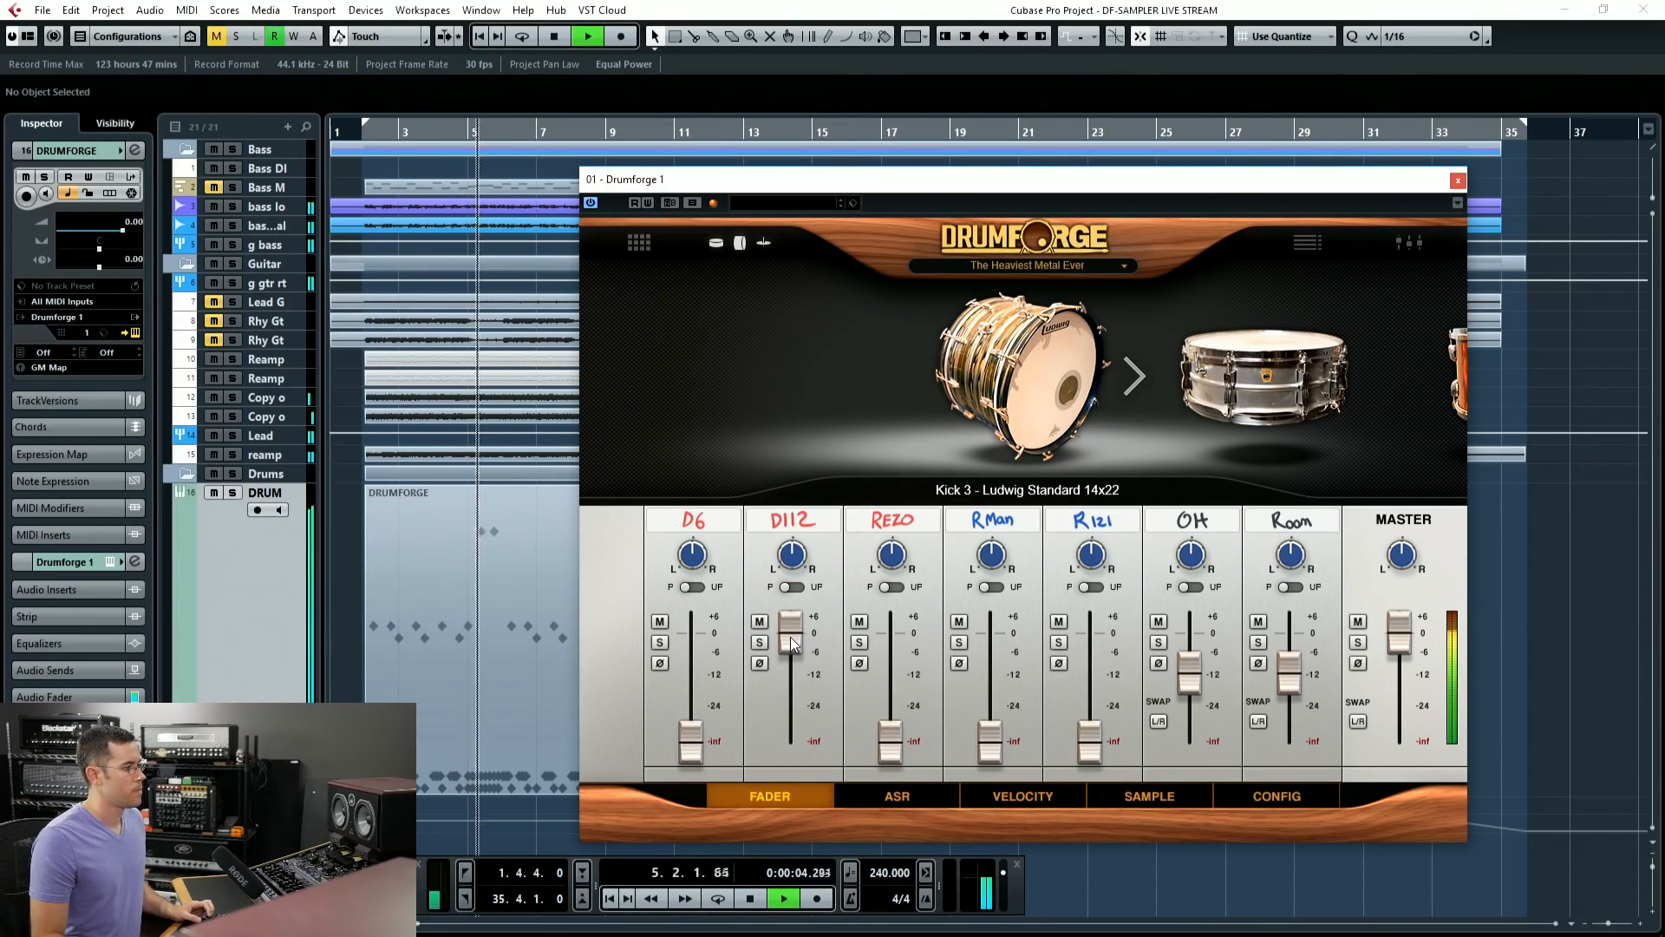
key("space")
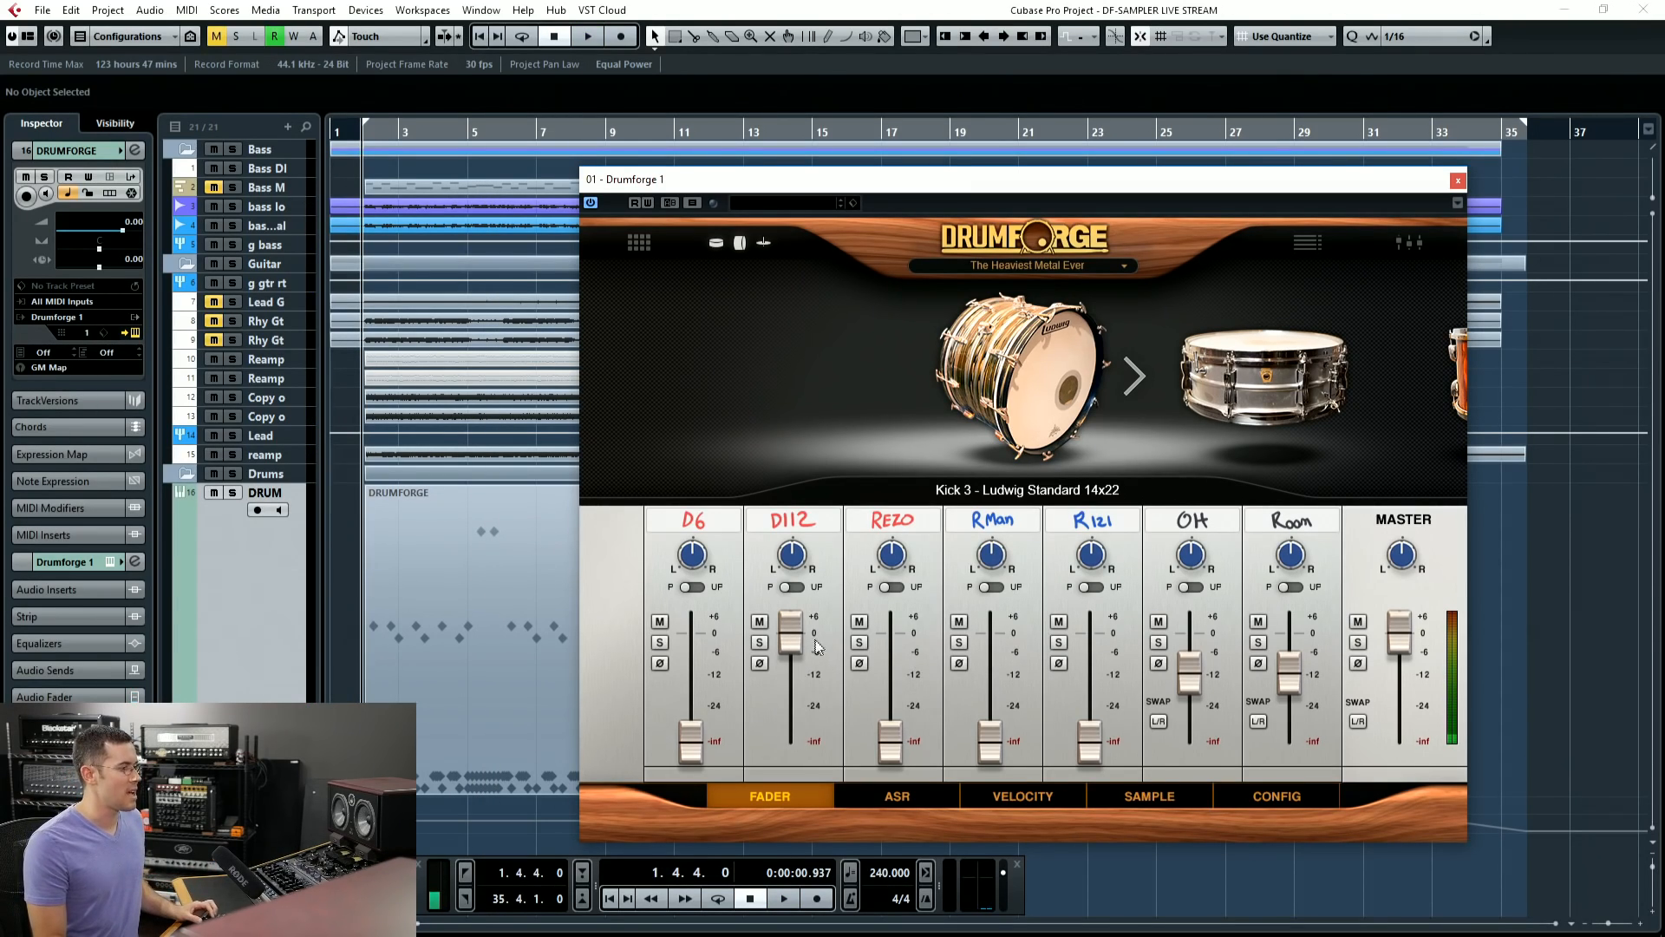
left_click_drag(791, 633, 890, 632)
key("space")
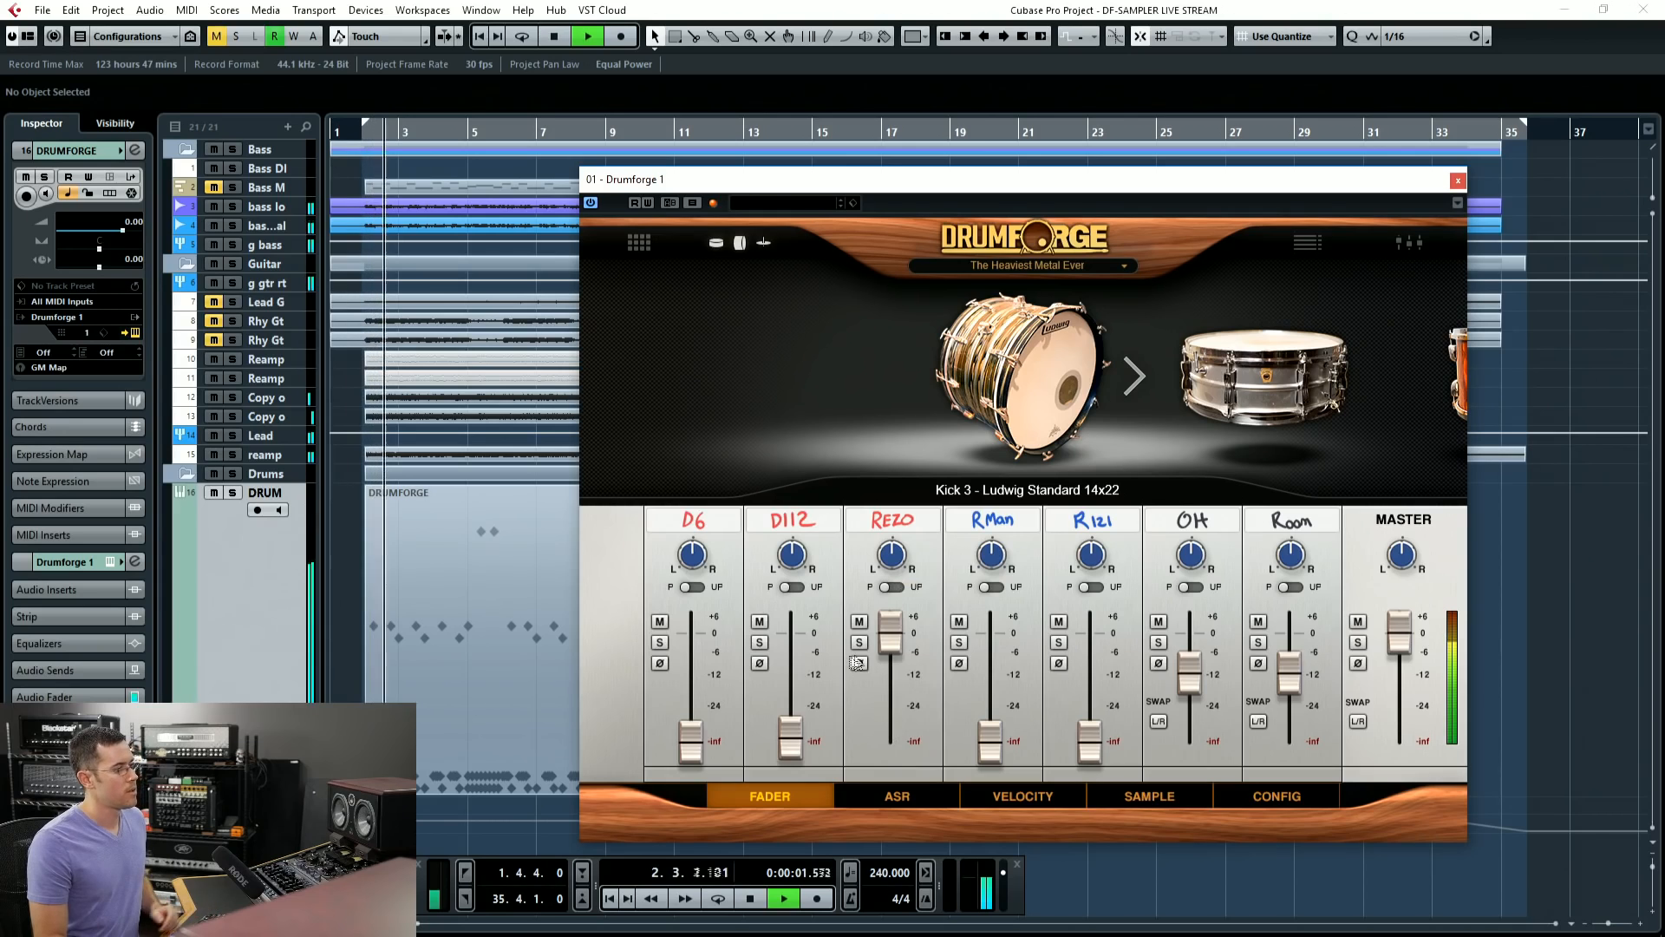
Step: Blend Kick 3's close microphones by raising D6 to about 0 and lowering Rezo to about -7, and stop playback
left_click_drag(691, 741, 691, 631)
left_click_drag(894, 637, 896, 666)
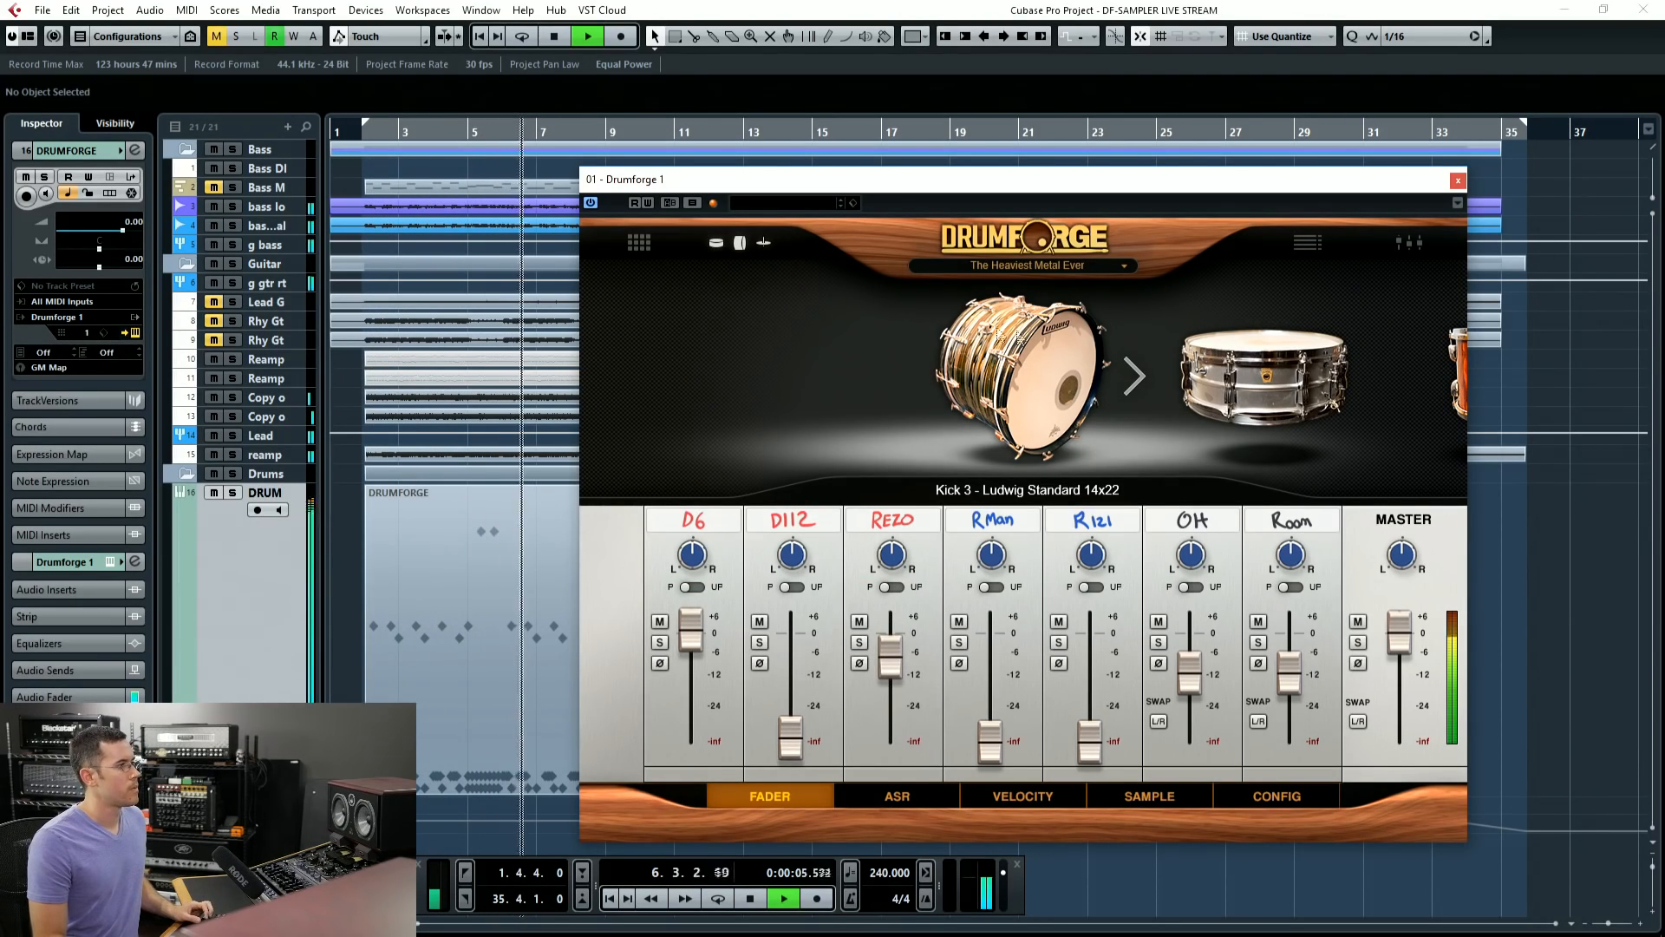
key("space")
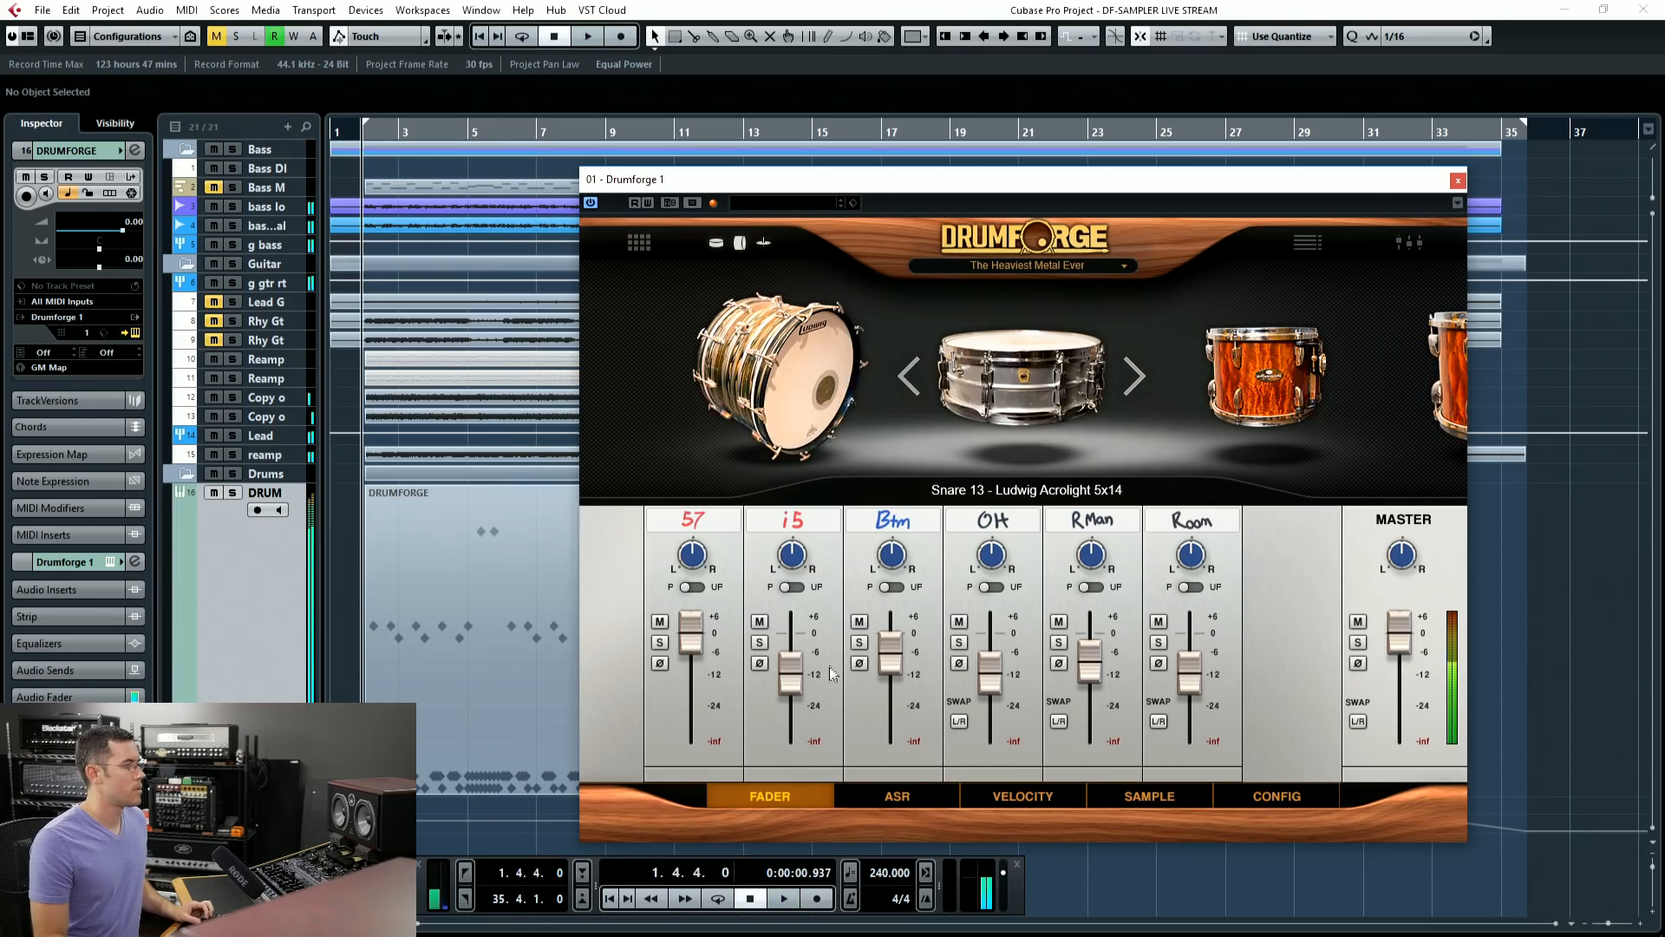
Step: Raise Snare 13's i5, RMan and OH microphone faders to about 0, checking the sound with playback
left_click(783, 680, "ctrl")
key("space")
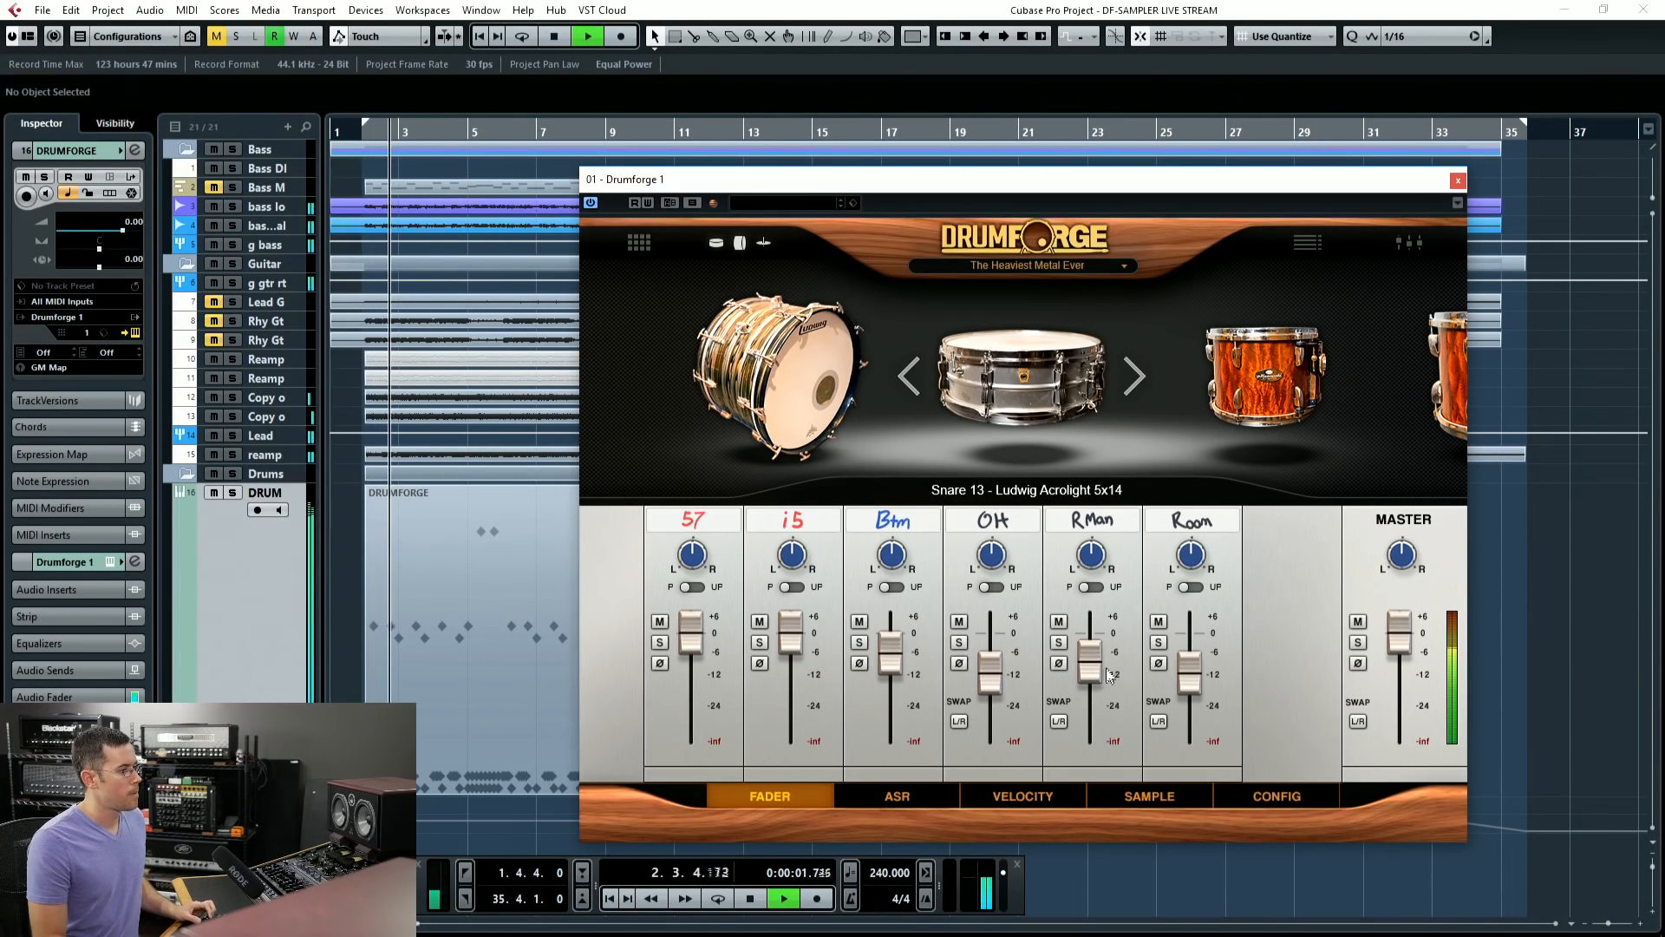
key("space")
left_click_drag(1093, 670, 1100, 633)
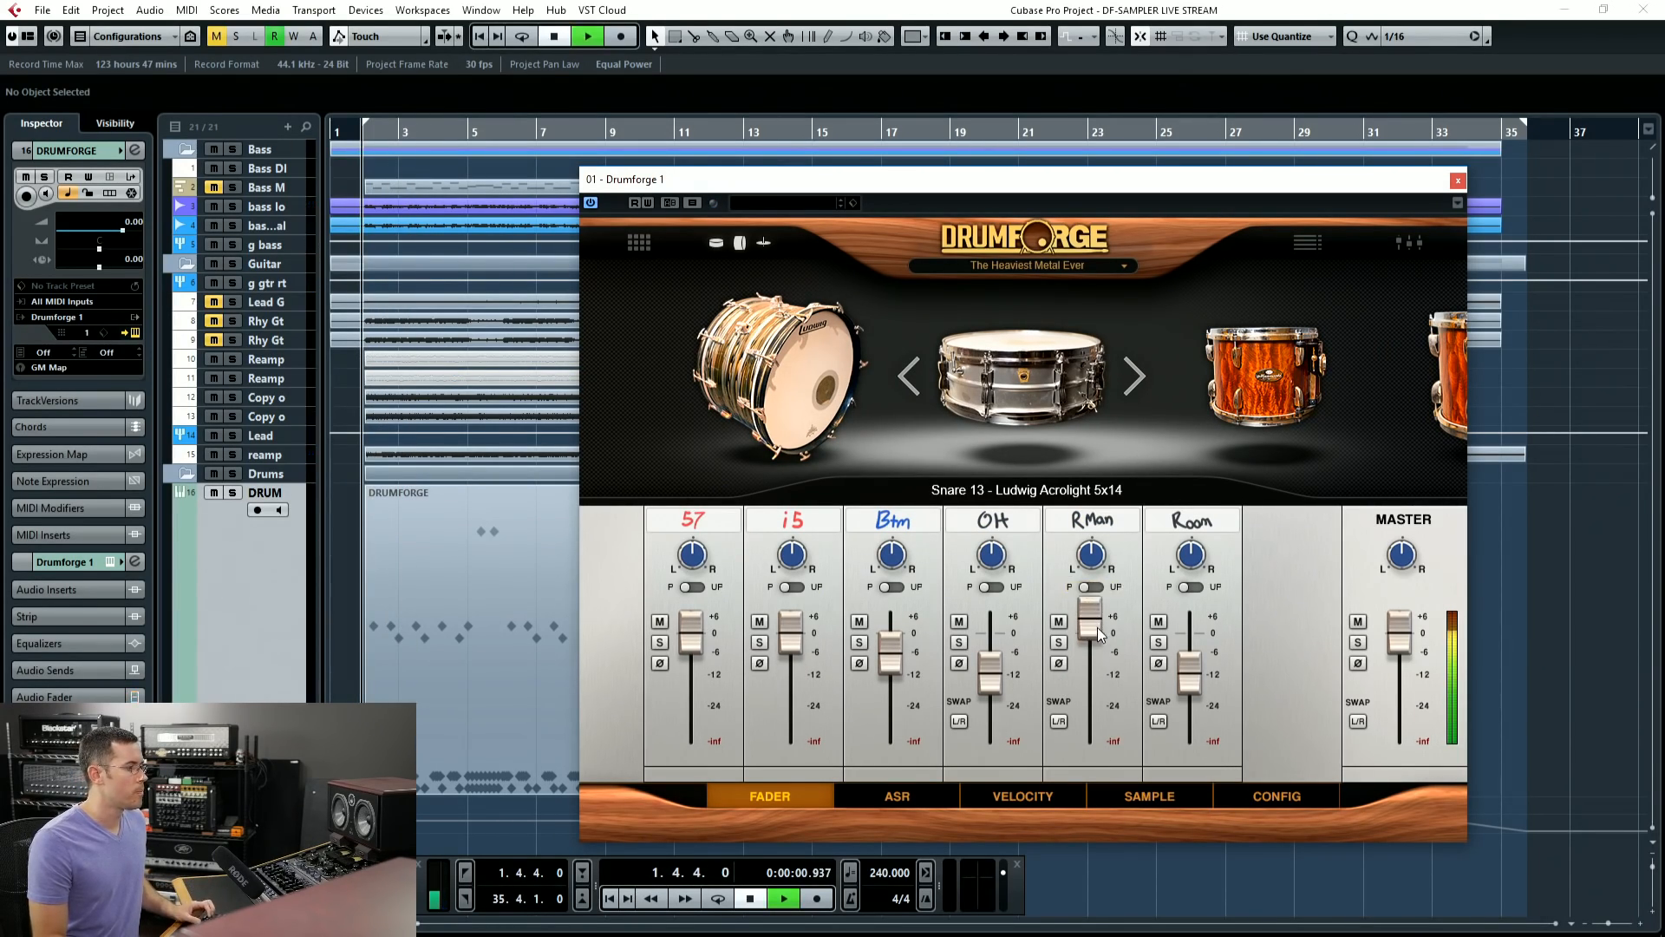
key("space")
left_click_drag(989, 673, 988, 633)
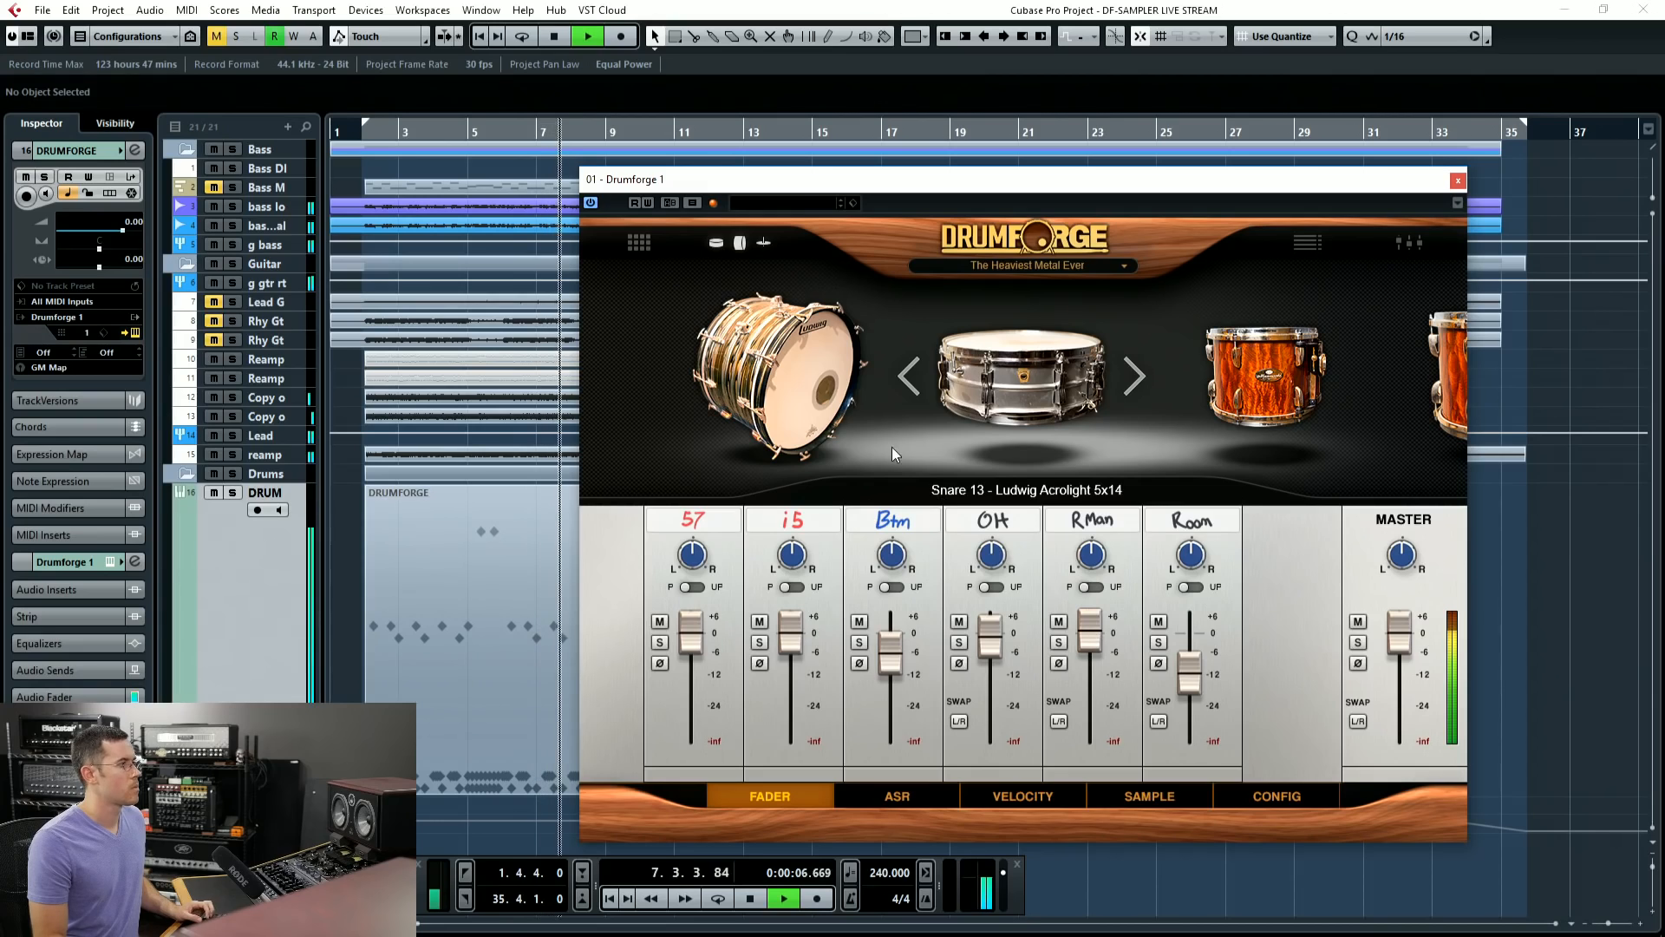
Step: Stop playback and load the metal preset Knifing The Drama from the kit overview
left_click(646, 242)
key("space")
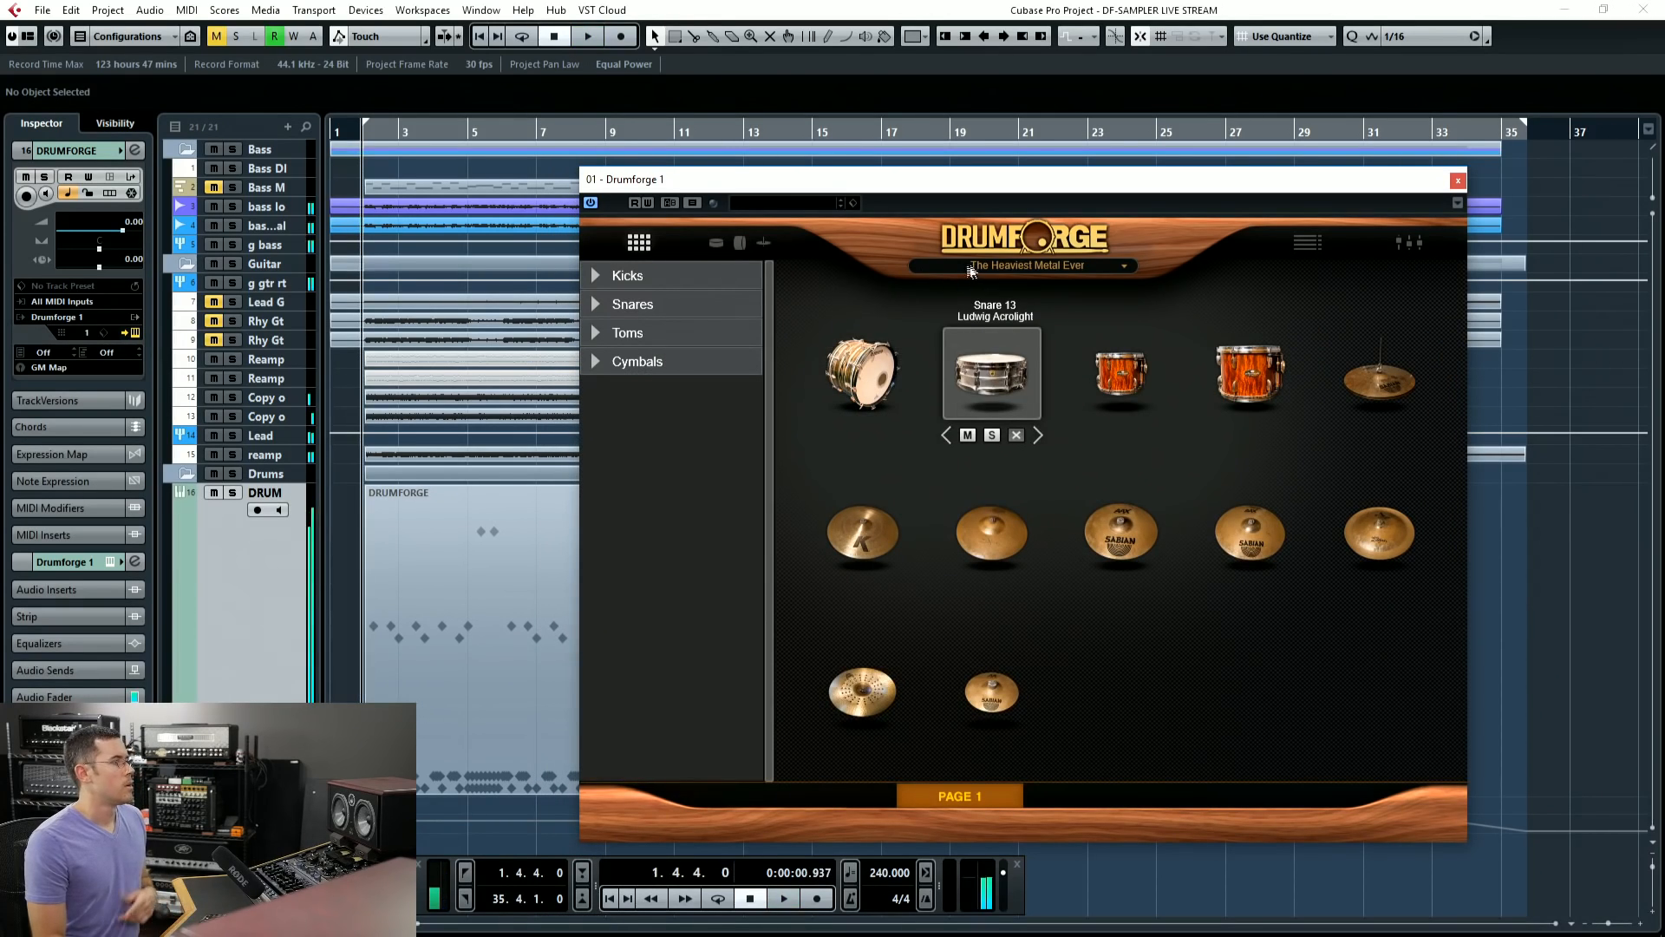
left_click(972, 271)
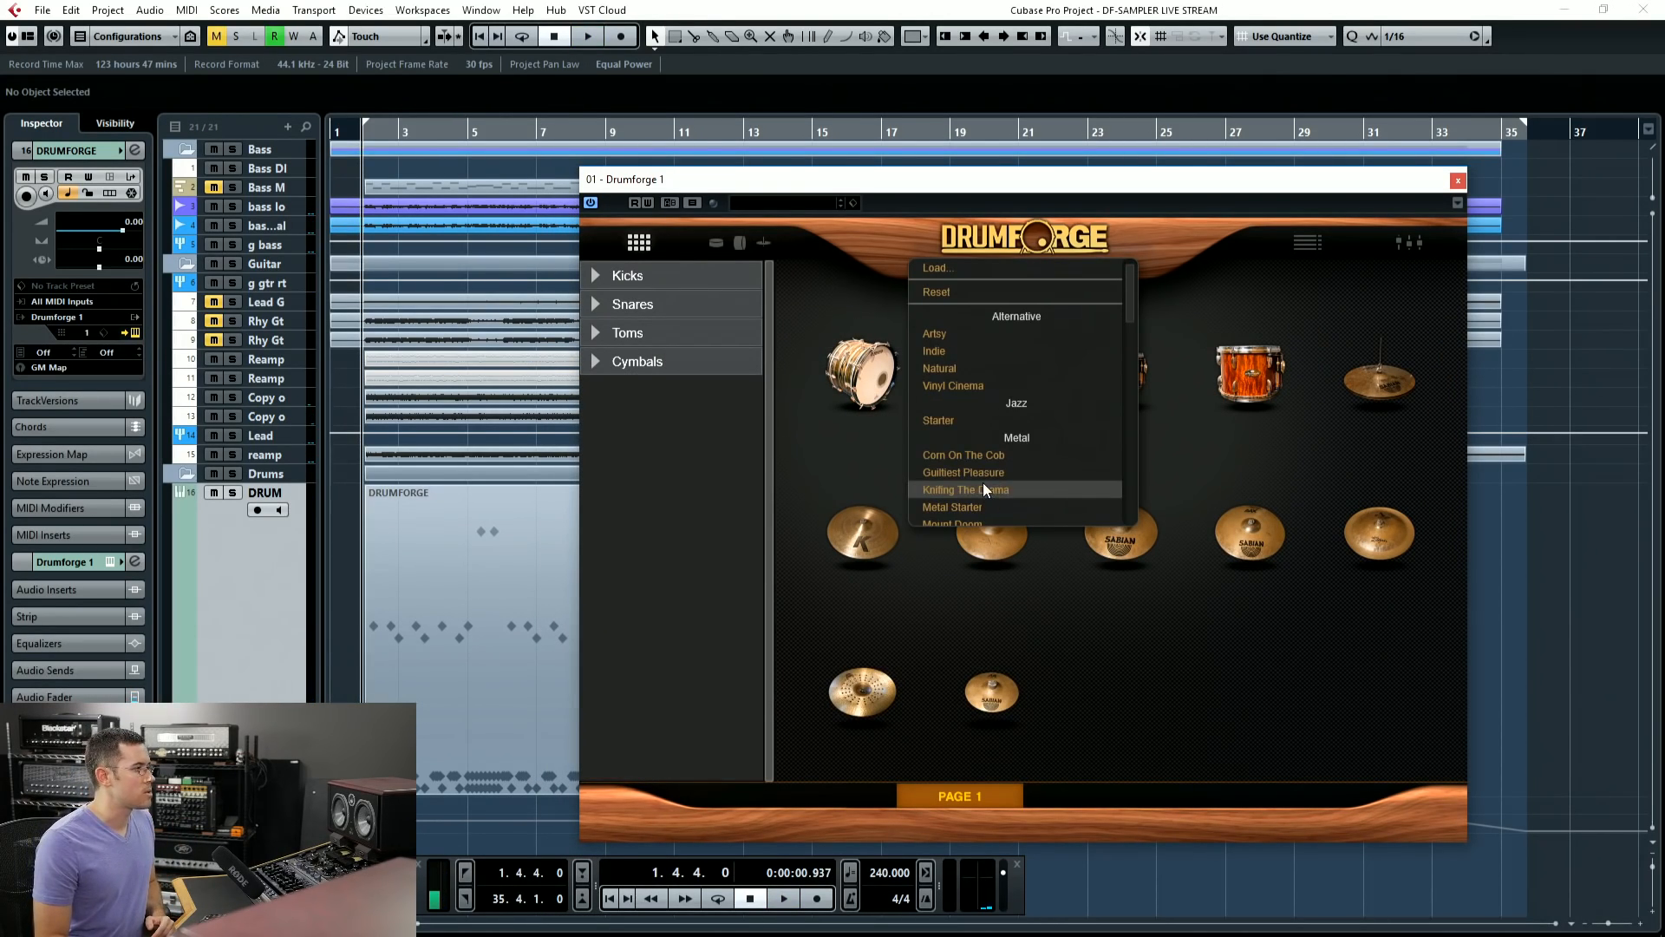
left_click(984, 490)
Step: In the mixer, set Kick 3, Snare 18 and the low tom to 0.0, high tom 0.8, mid tom -0.4, and audition the mix
left_click(1409, 243)
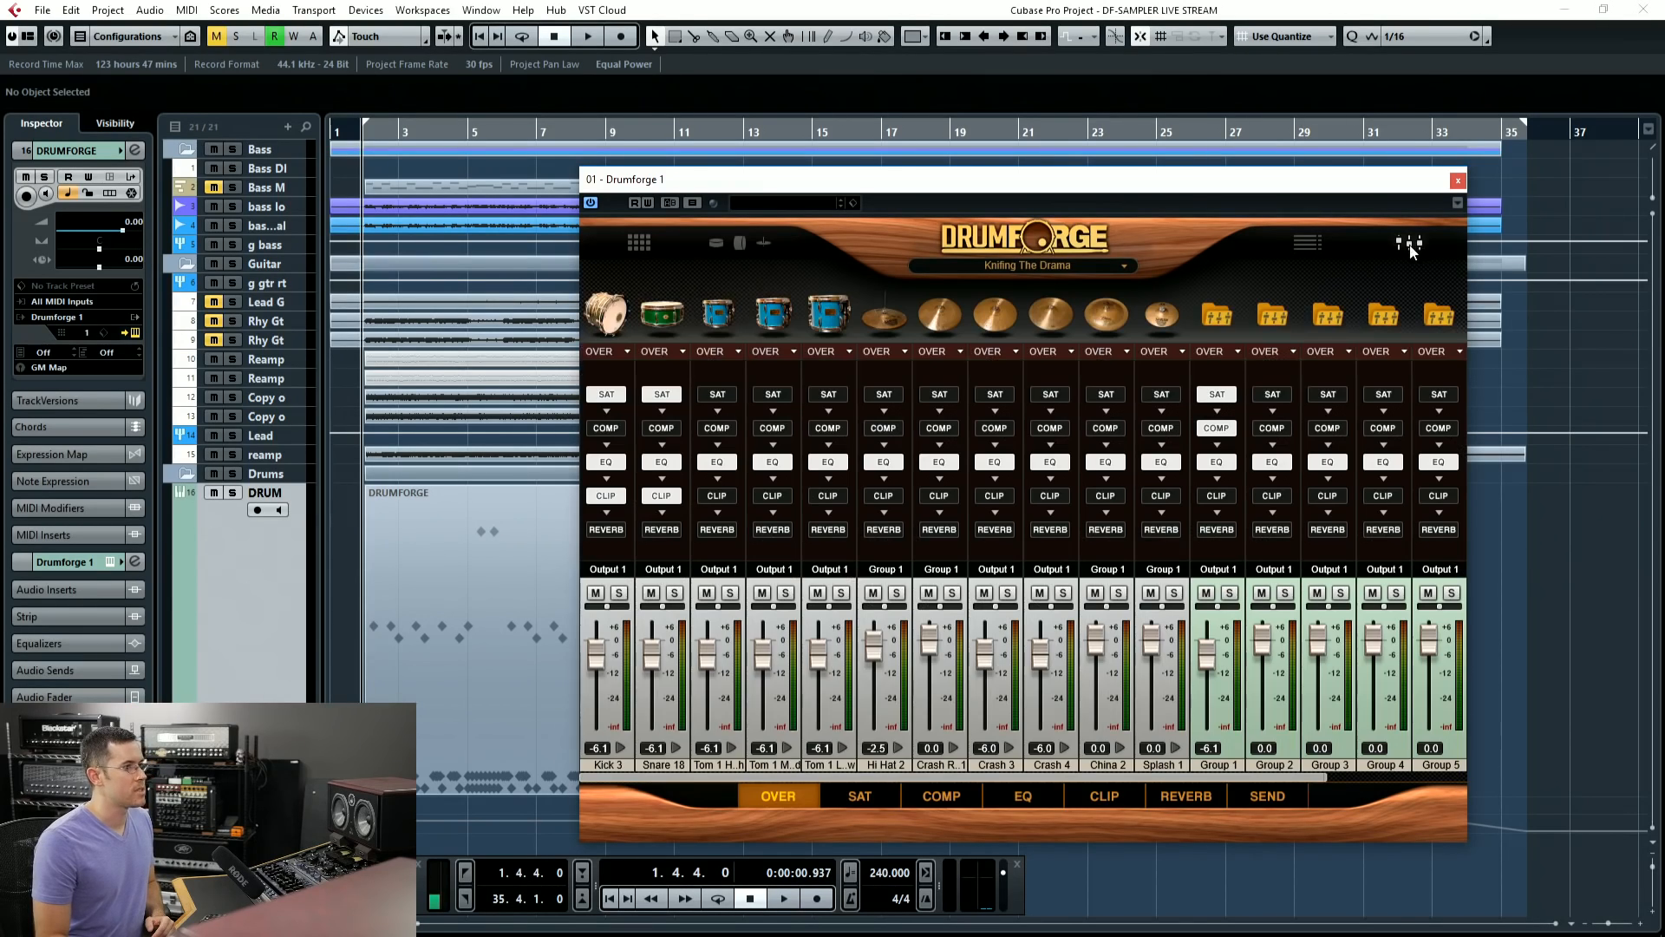
double_click(598, 654)
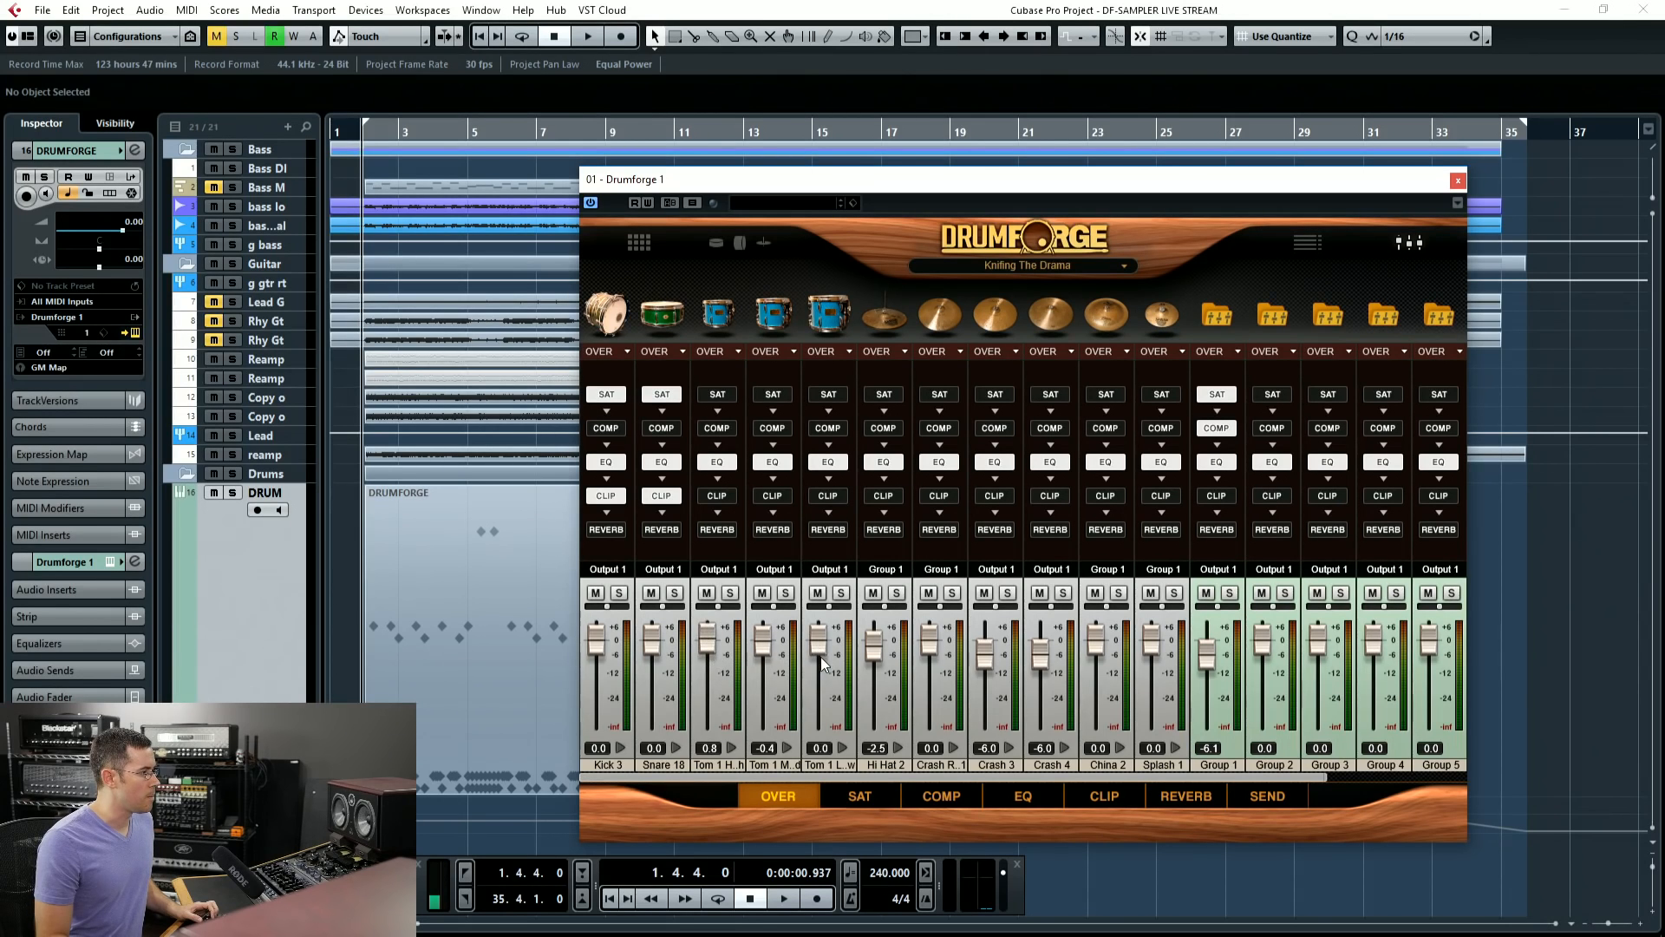
key("space")
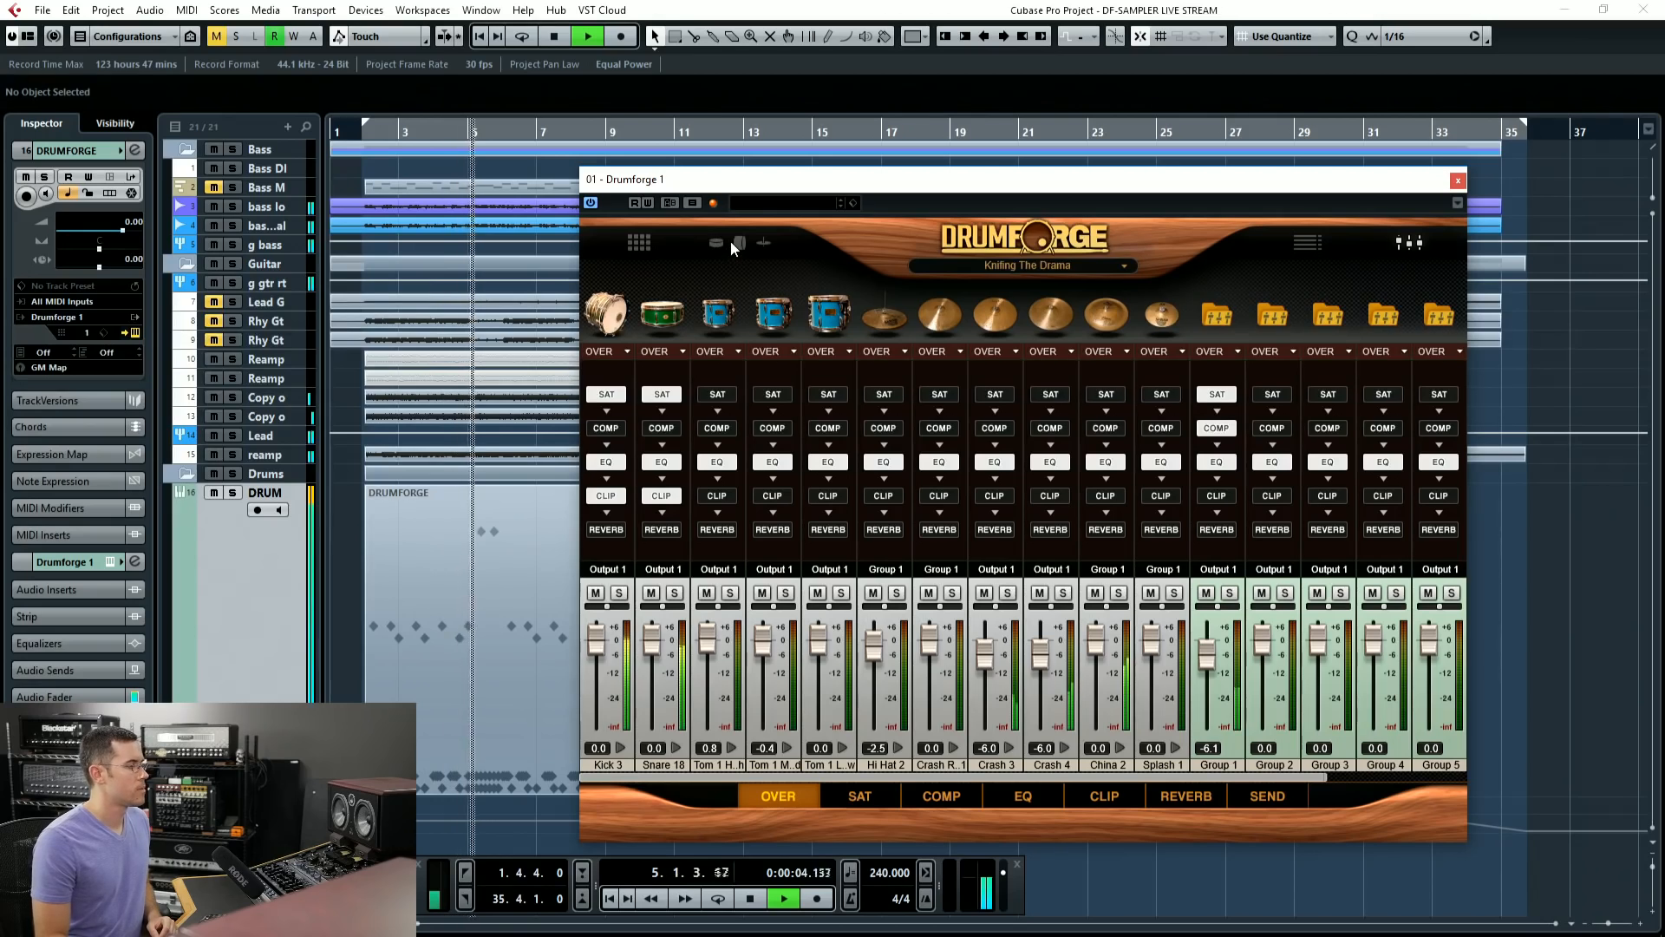
key("space")
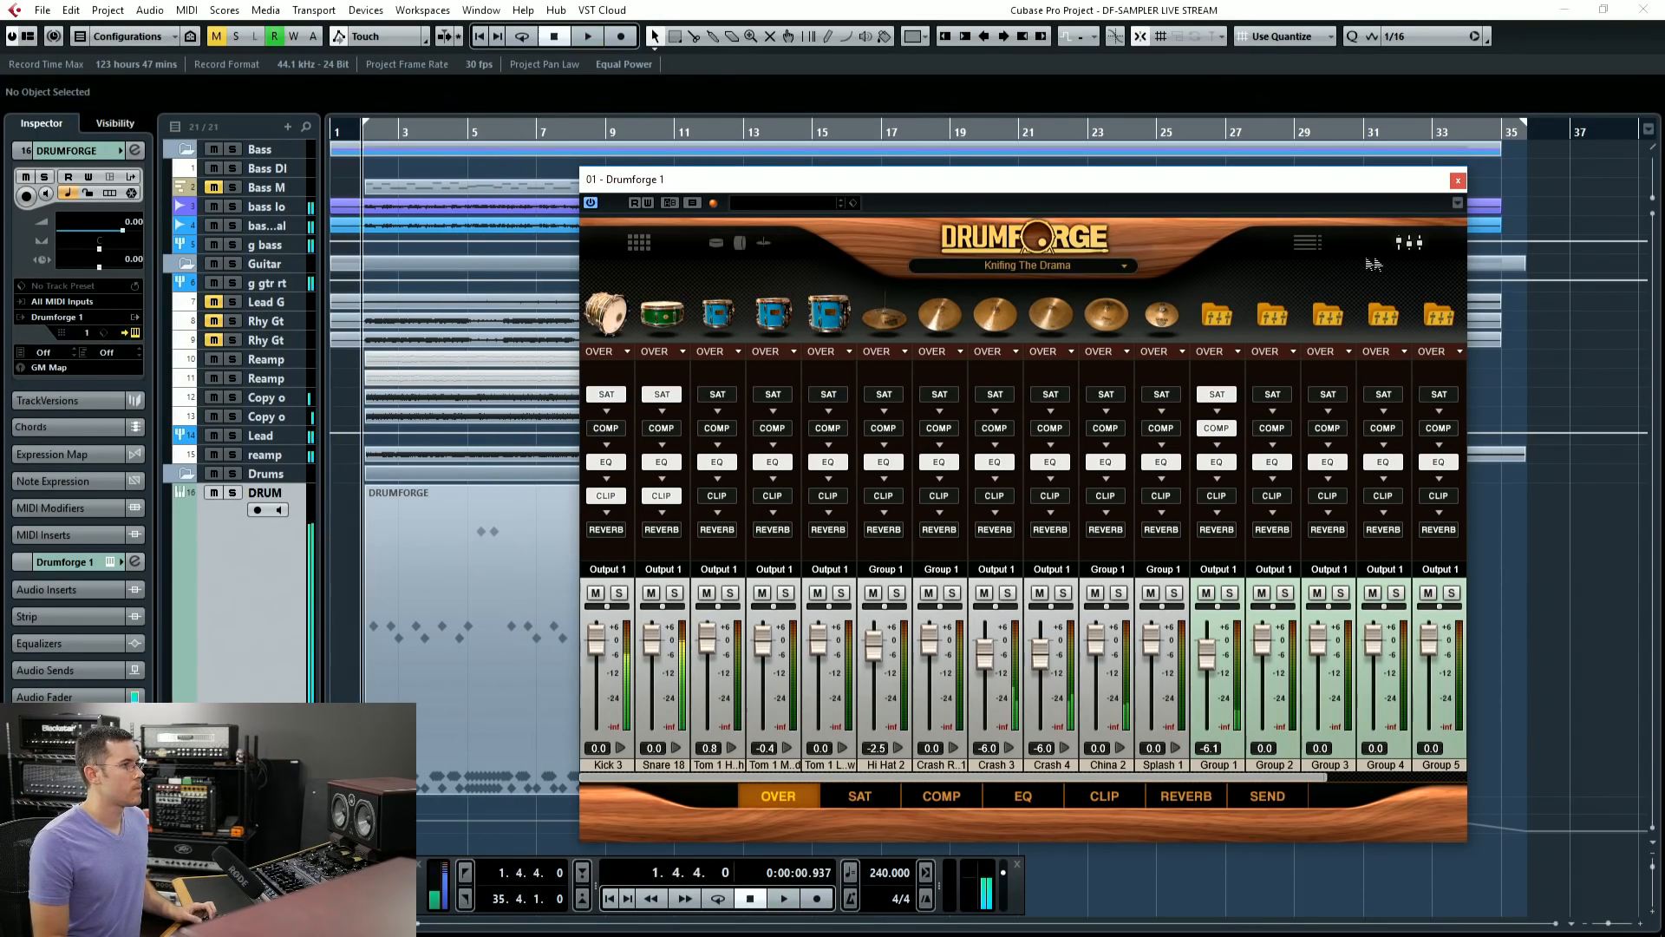
Step: Load the metal preset Slap Not and audition it from the mixer view
left_click(976, 262)
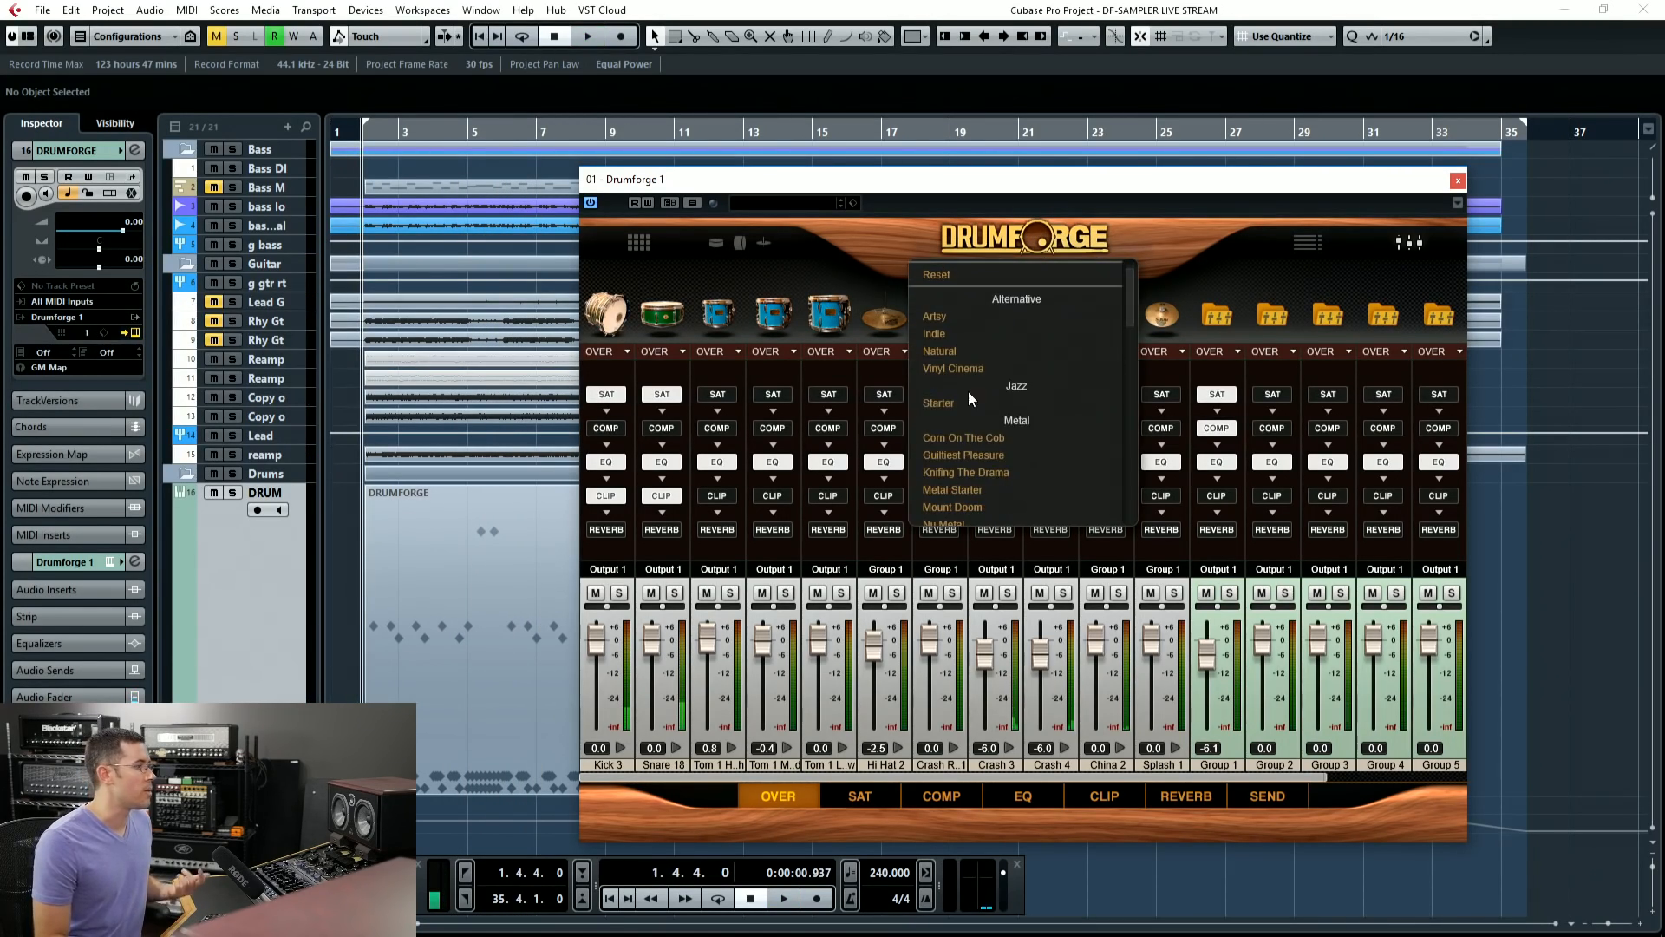
scroll(1032, 473, "down", 2)
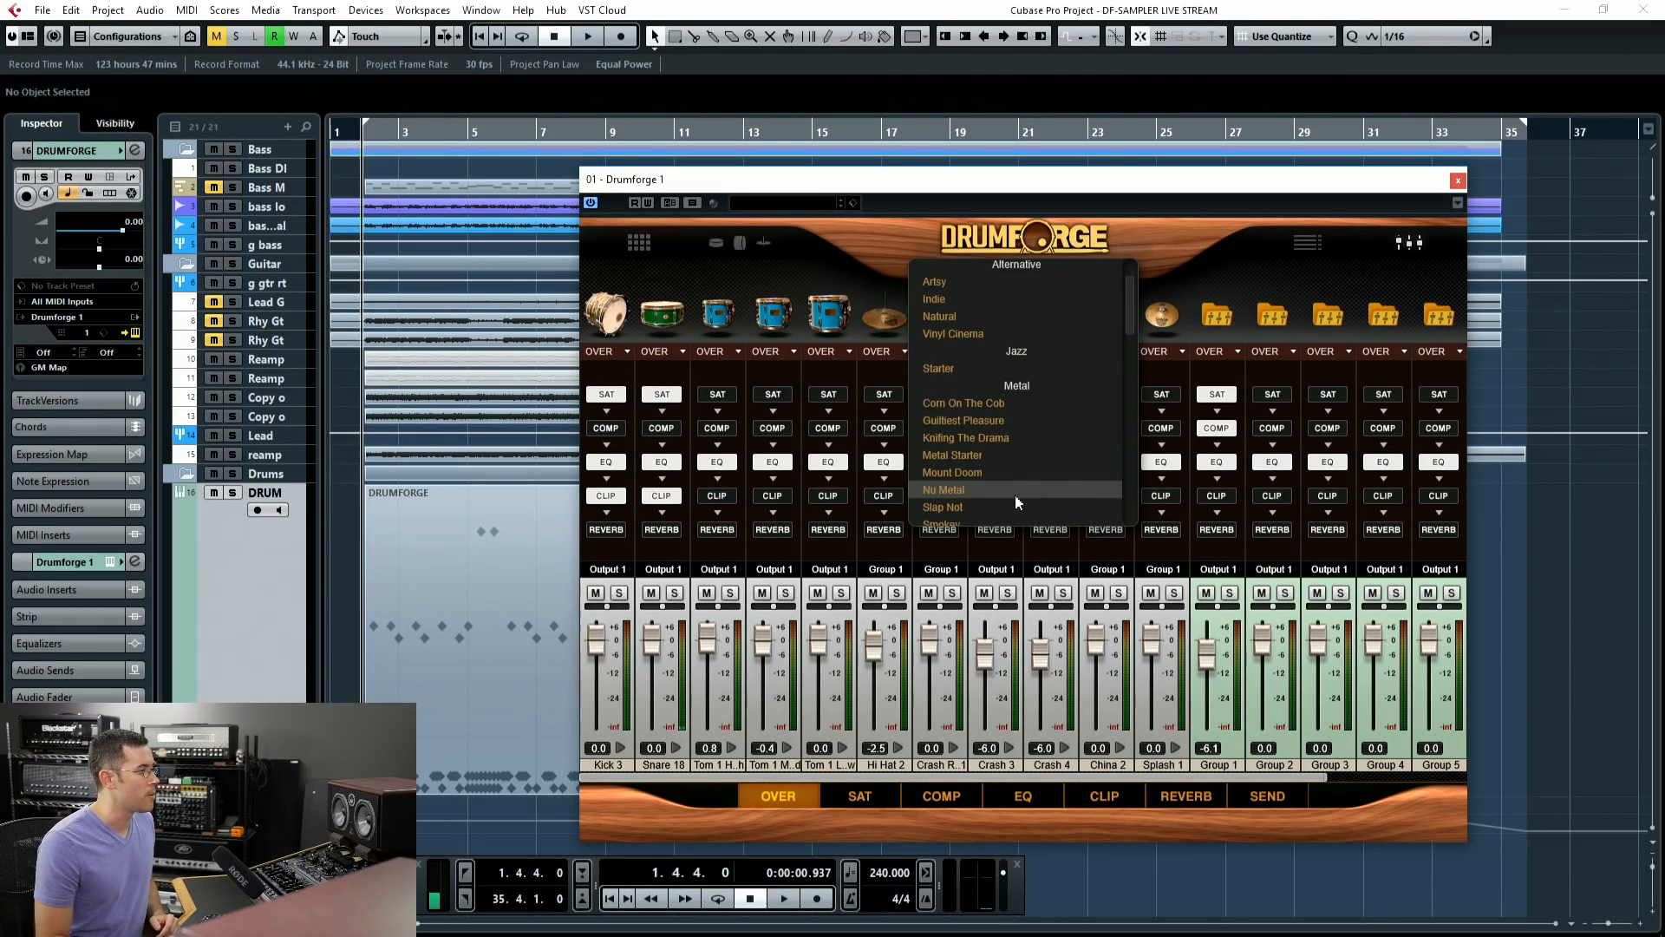
left_click(997, 490)
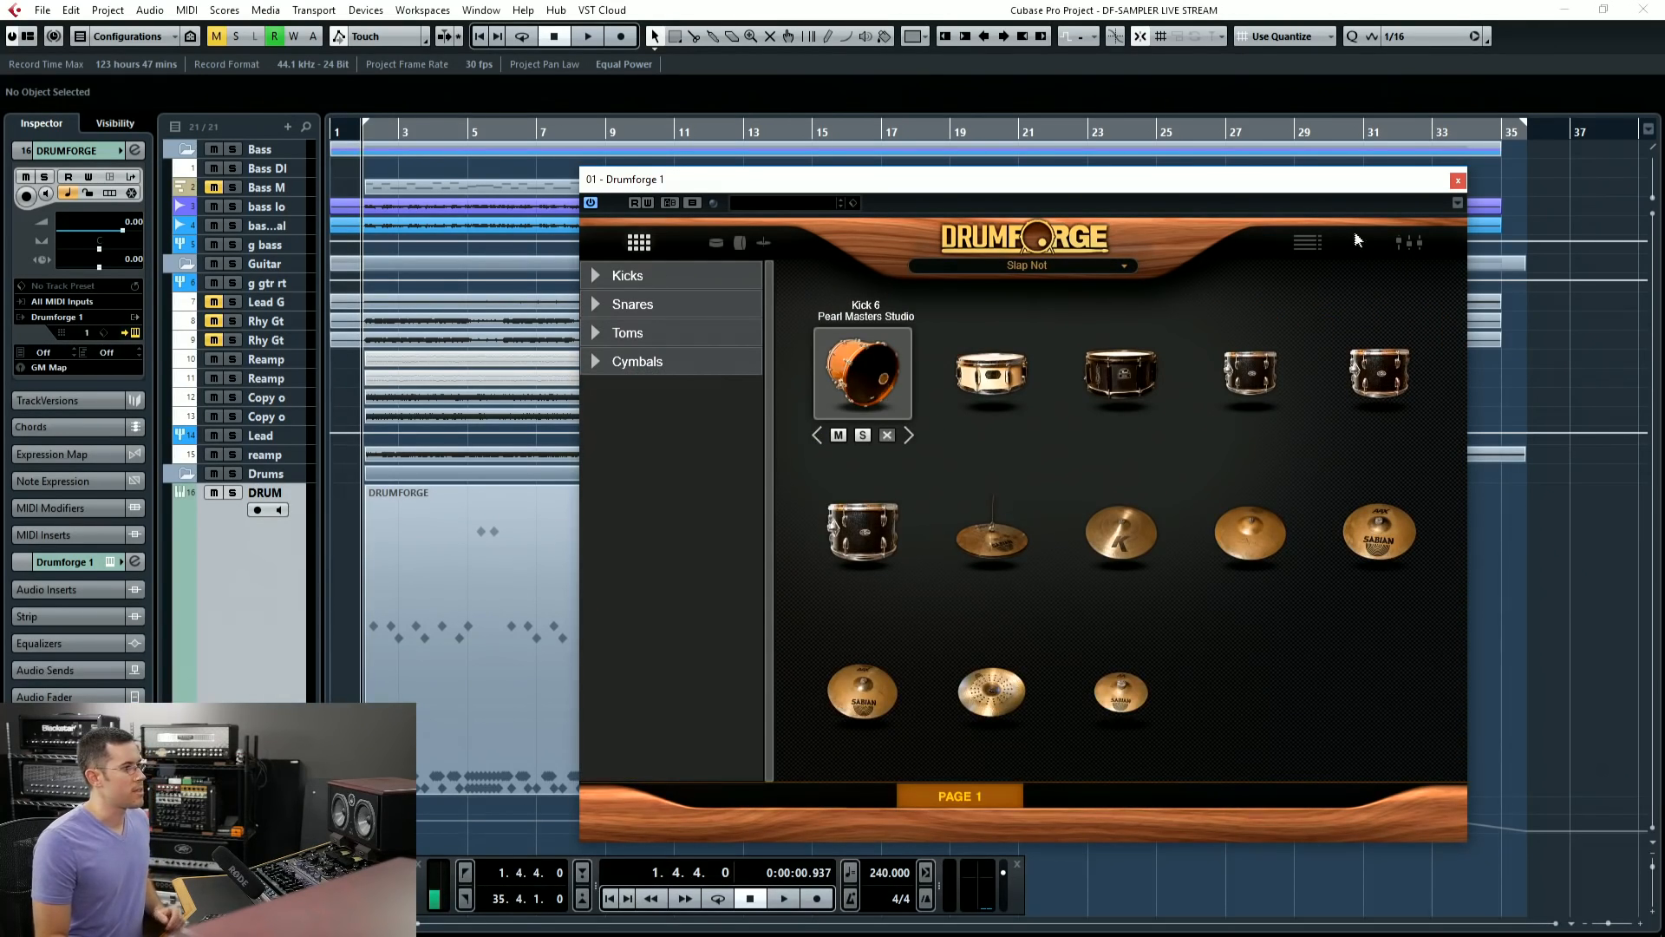
left_click(1396, 244)
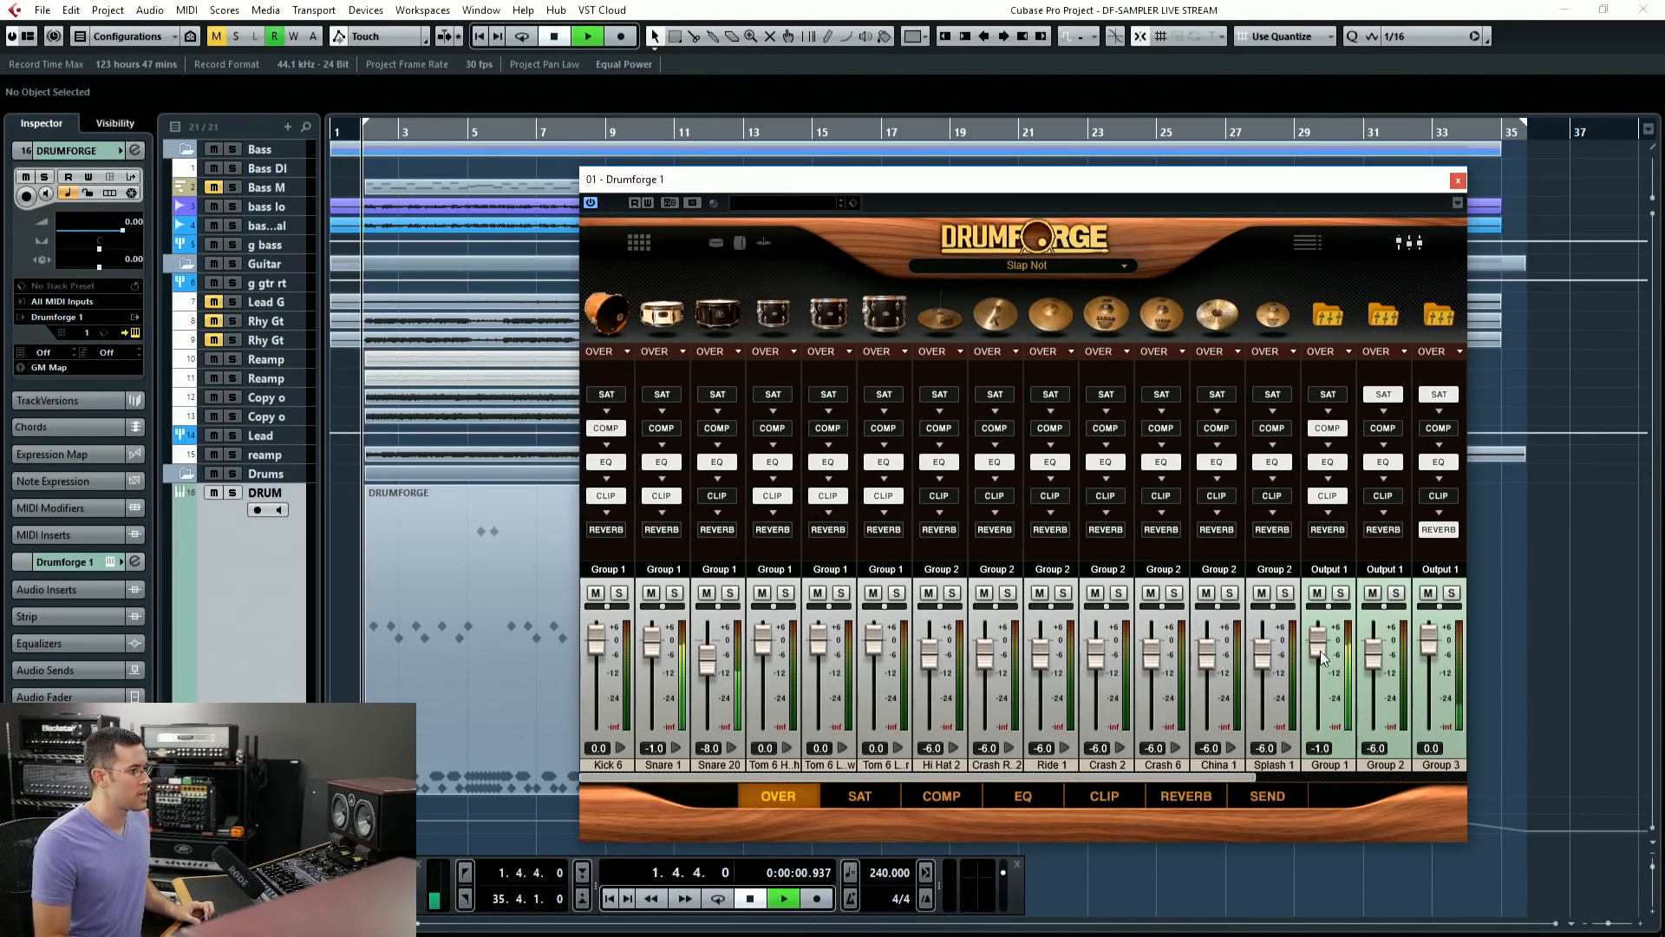
key("space")
Step: Set Kick 6's clipper to about -9.2 dB during playback and open the Snare 1 clipper settings
left_click(610, 495)
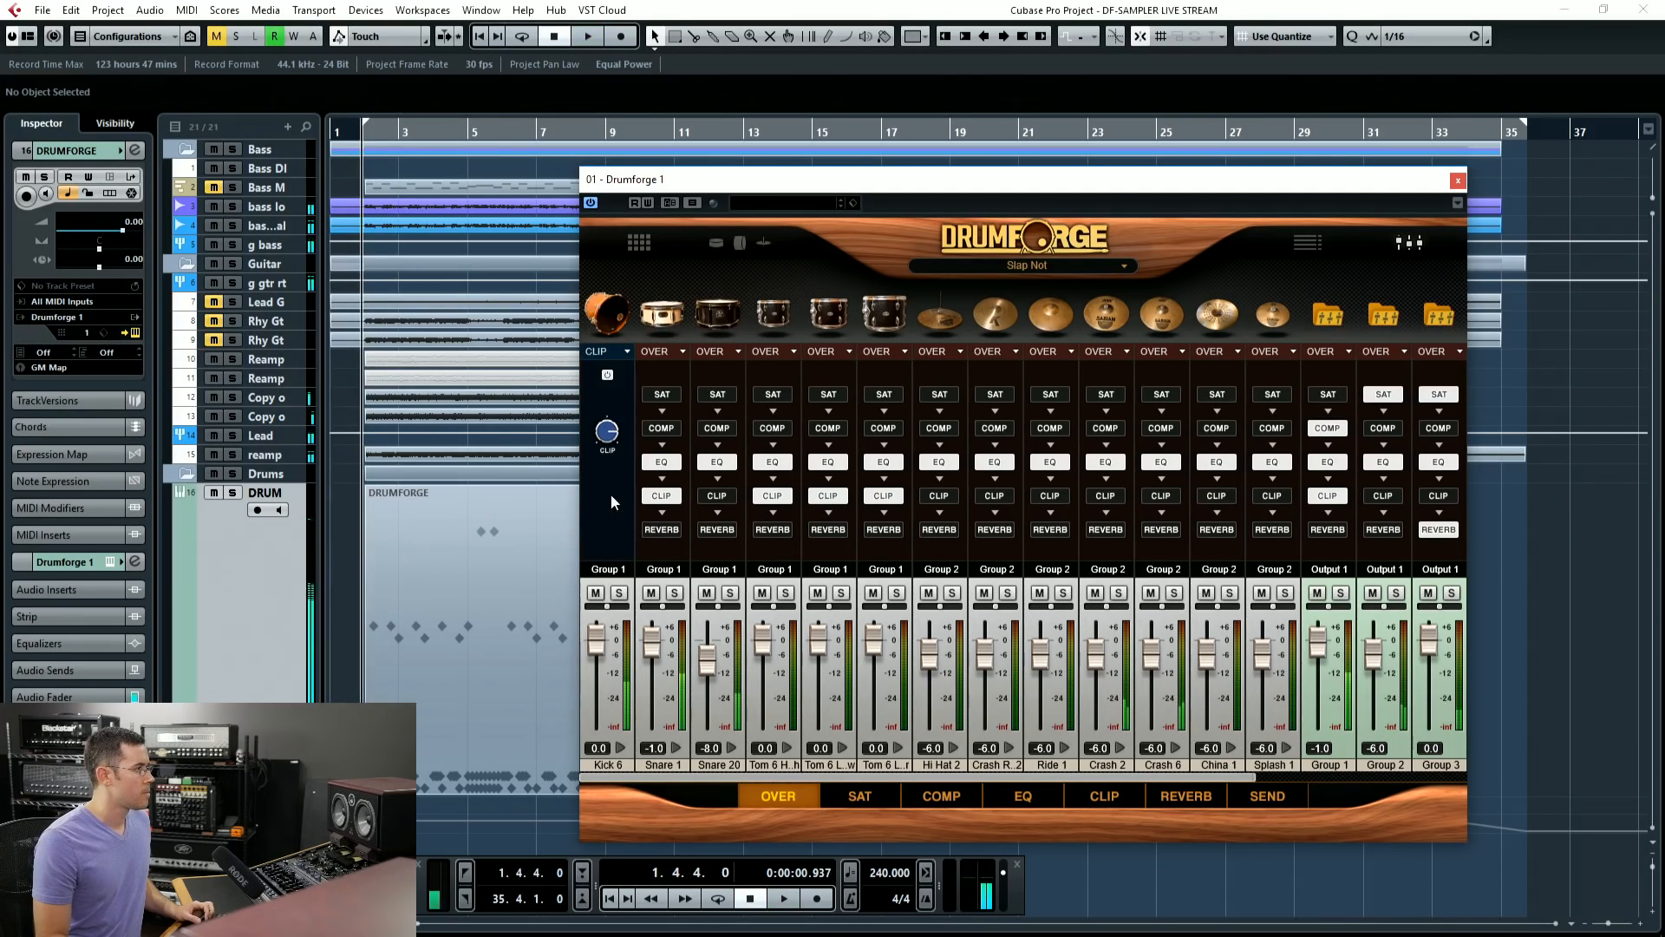
key("space")
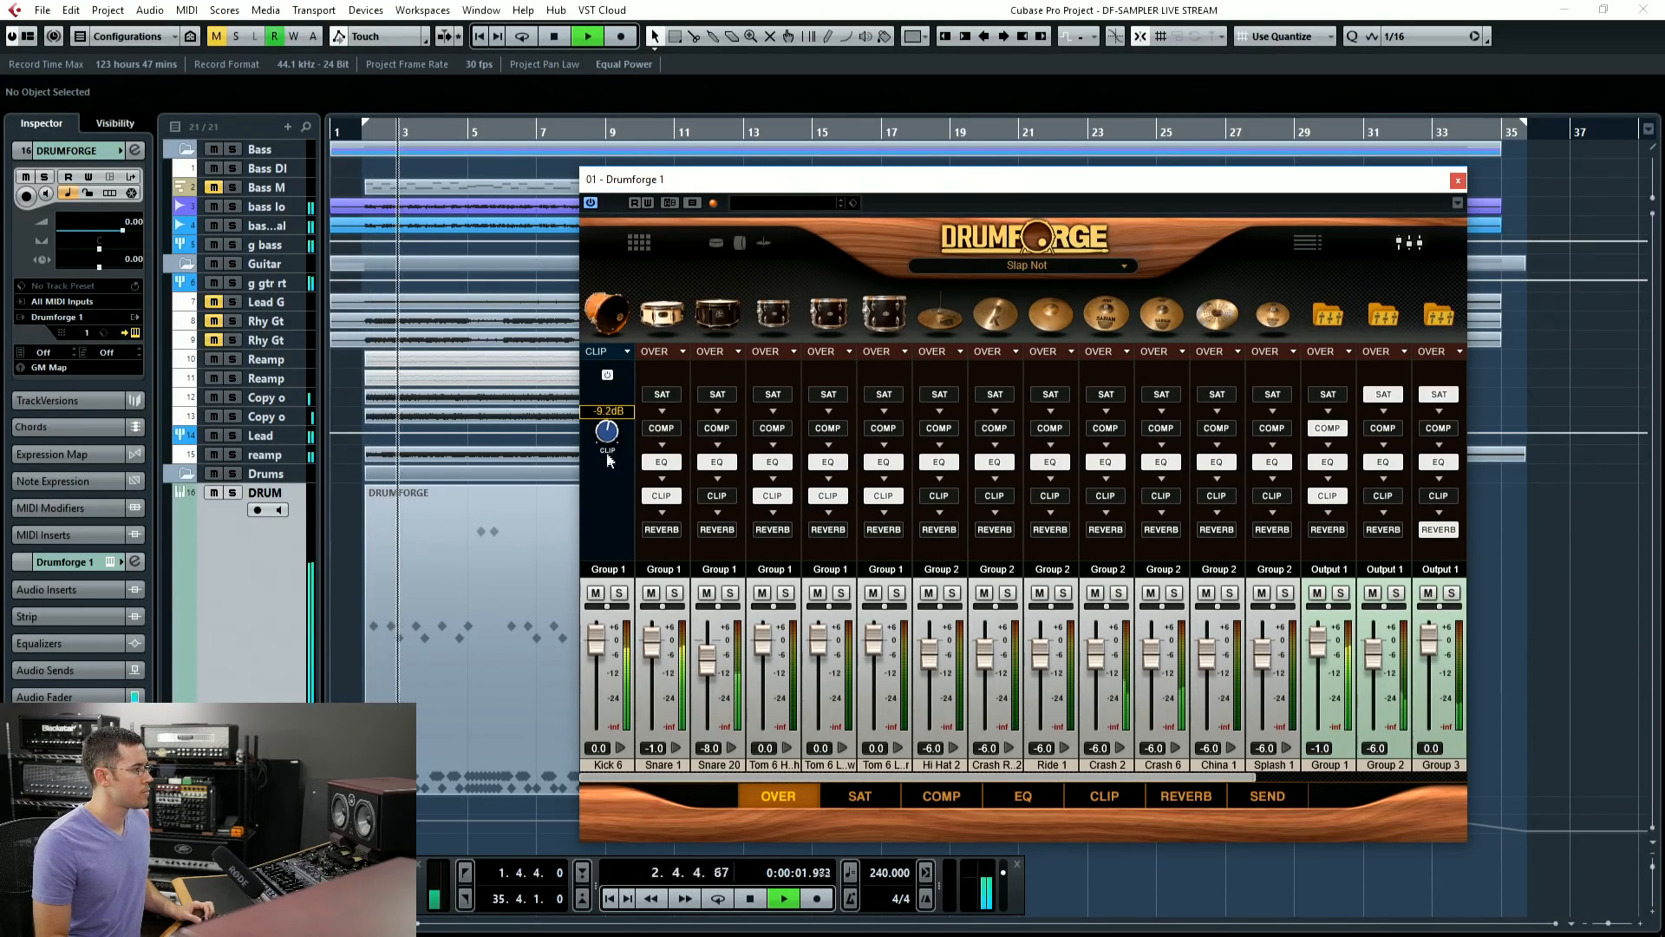
left_click(662, 495)
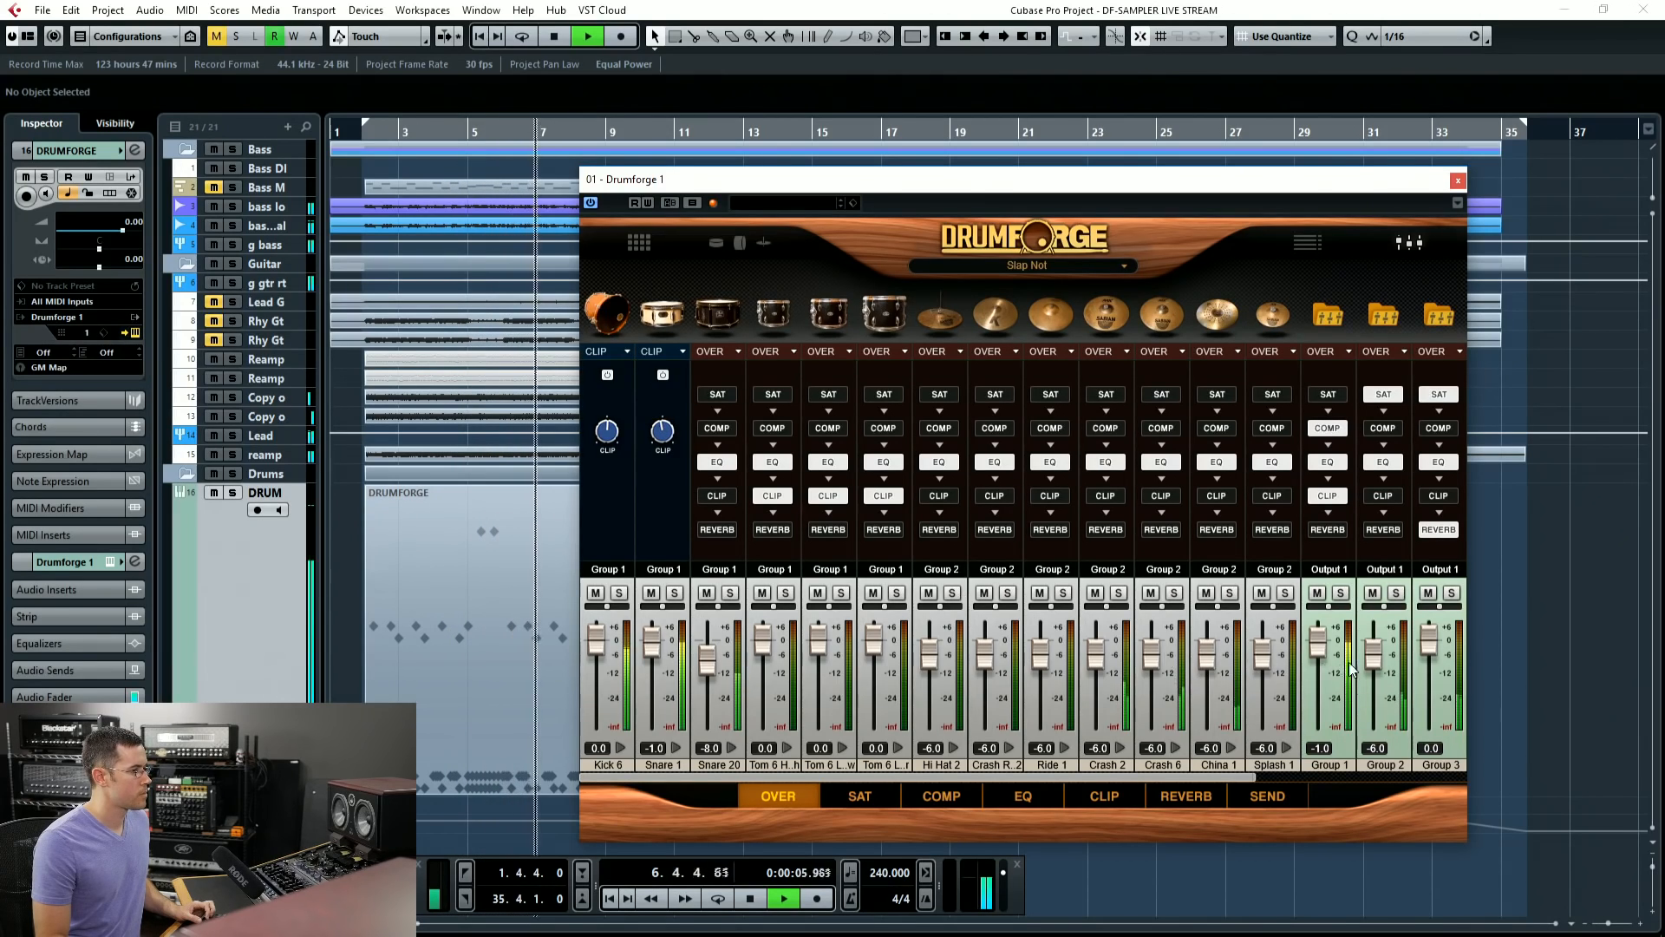
Step: During playback, raise the Crash 2 and Crash 6 faders to 1.5 and China 1 to 5.4, and stop the song
double_click(1153, 656)
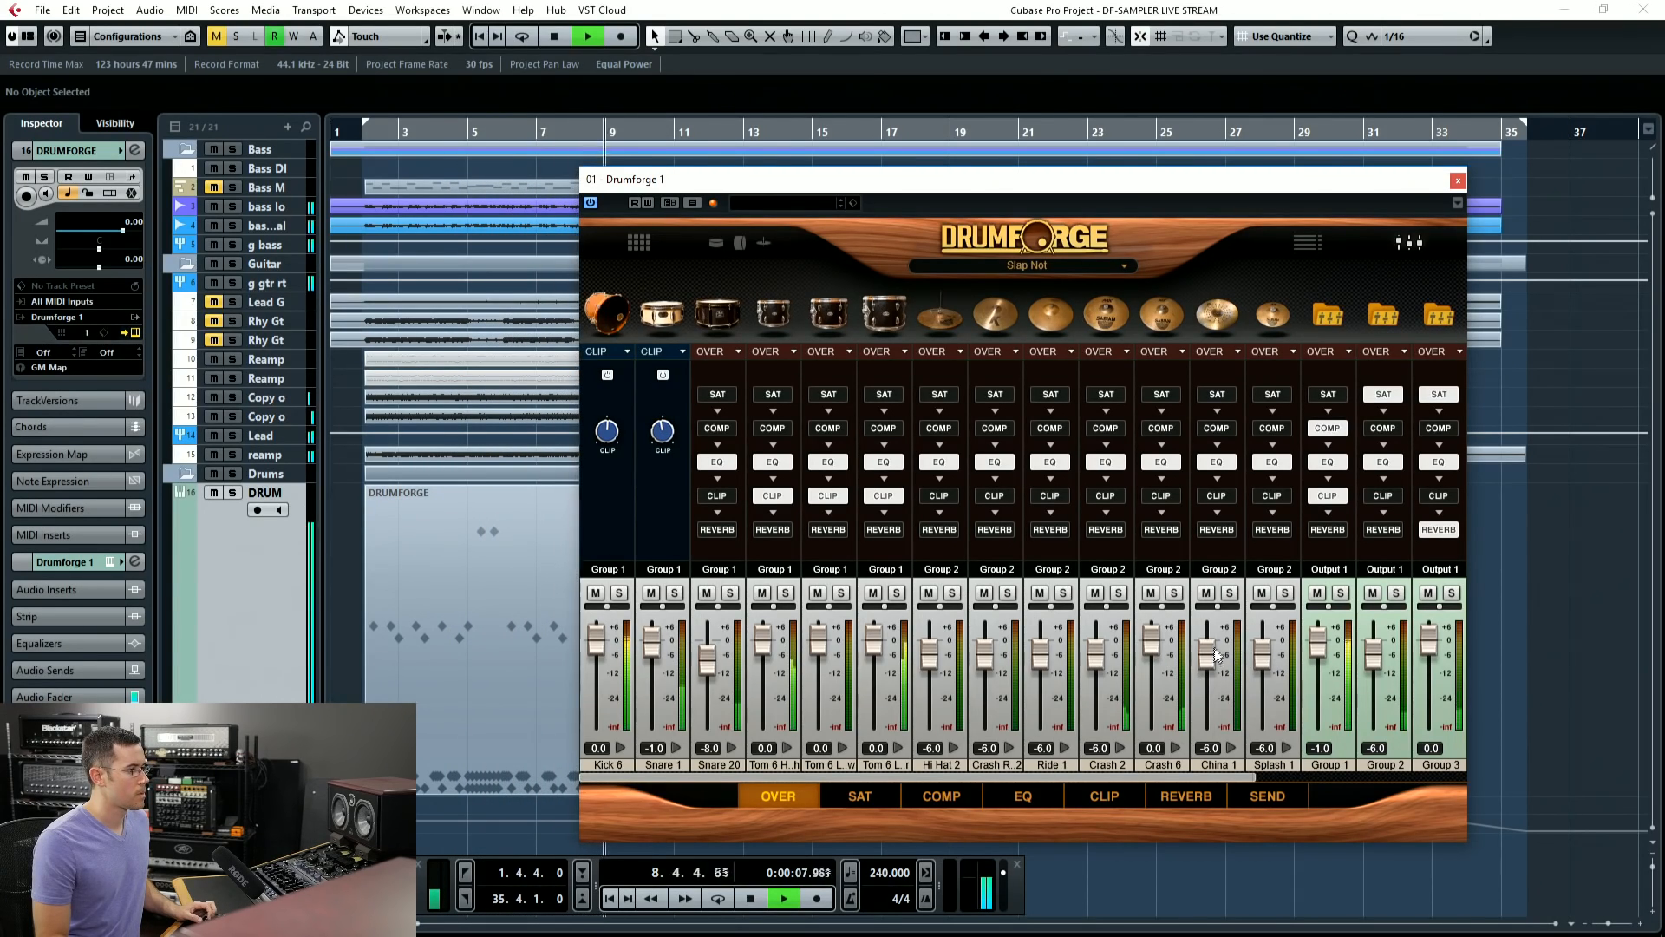
double_click(1206, 652)
left_click_drag(1095, 652, 1098, 638)
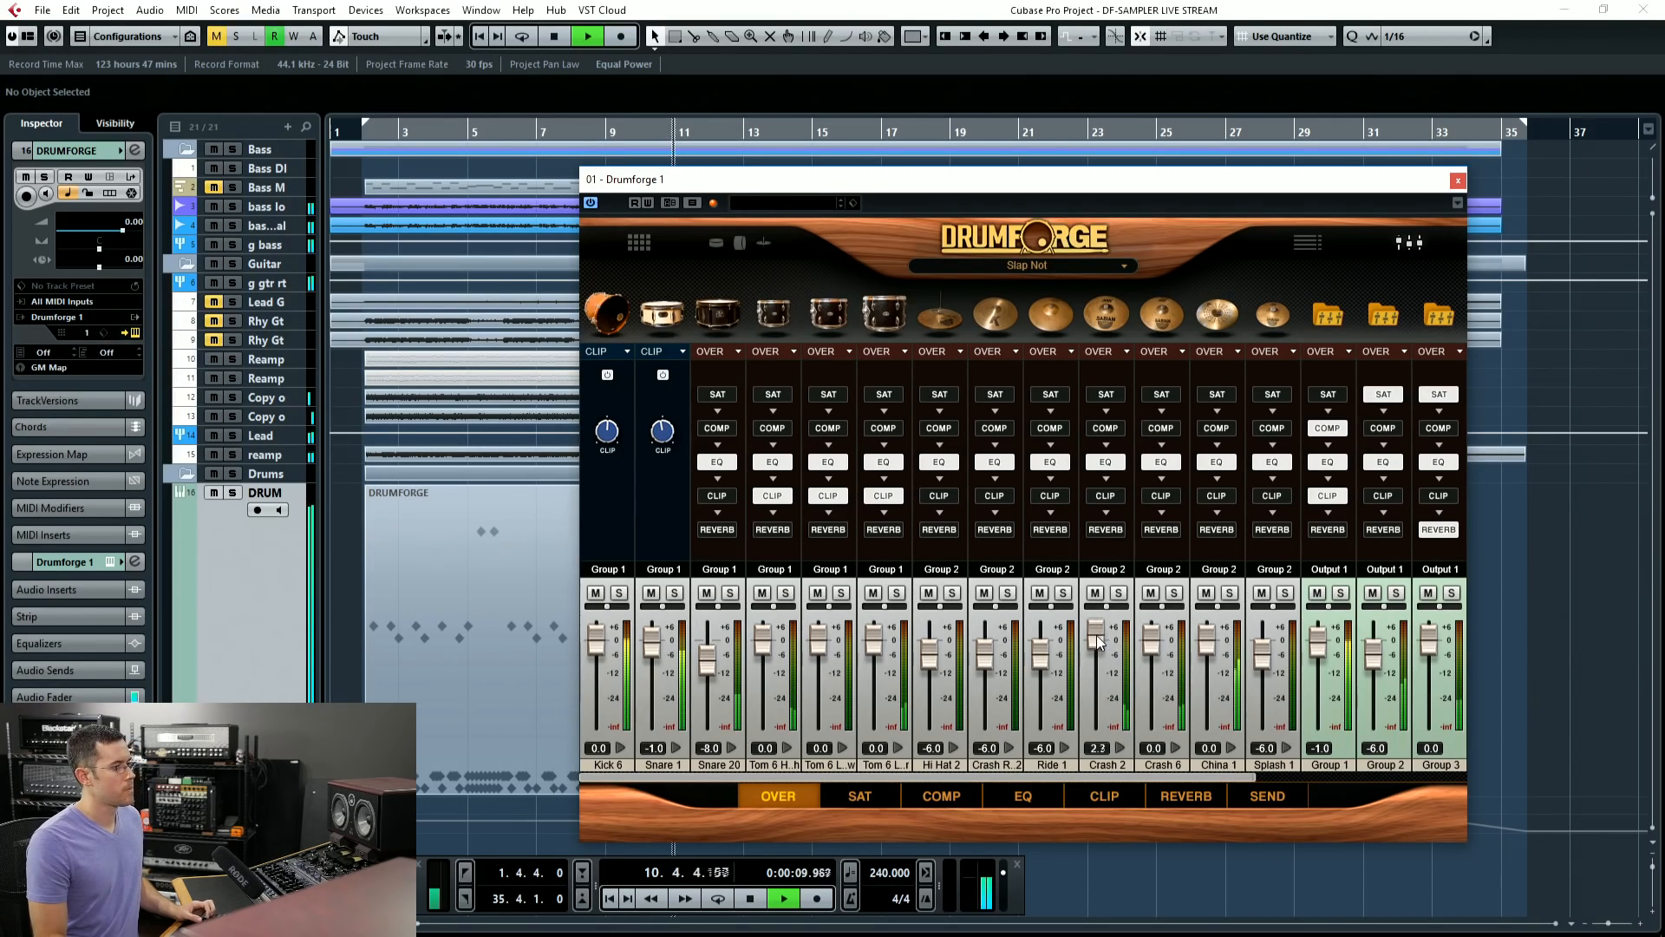
left_click_drag(1207, 642, 1159, 646)
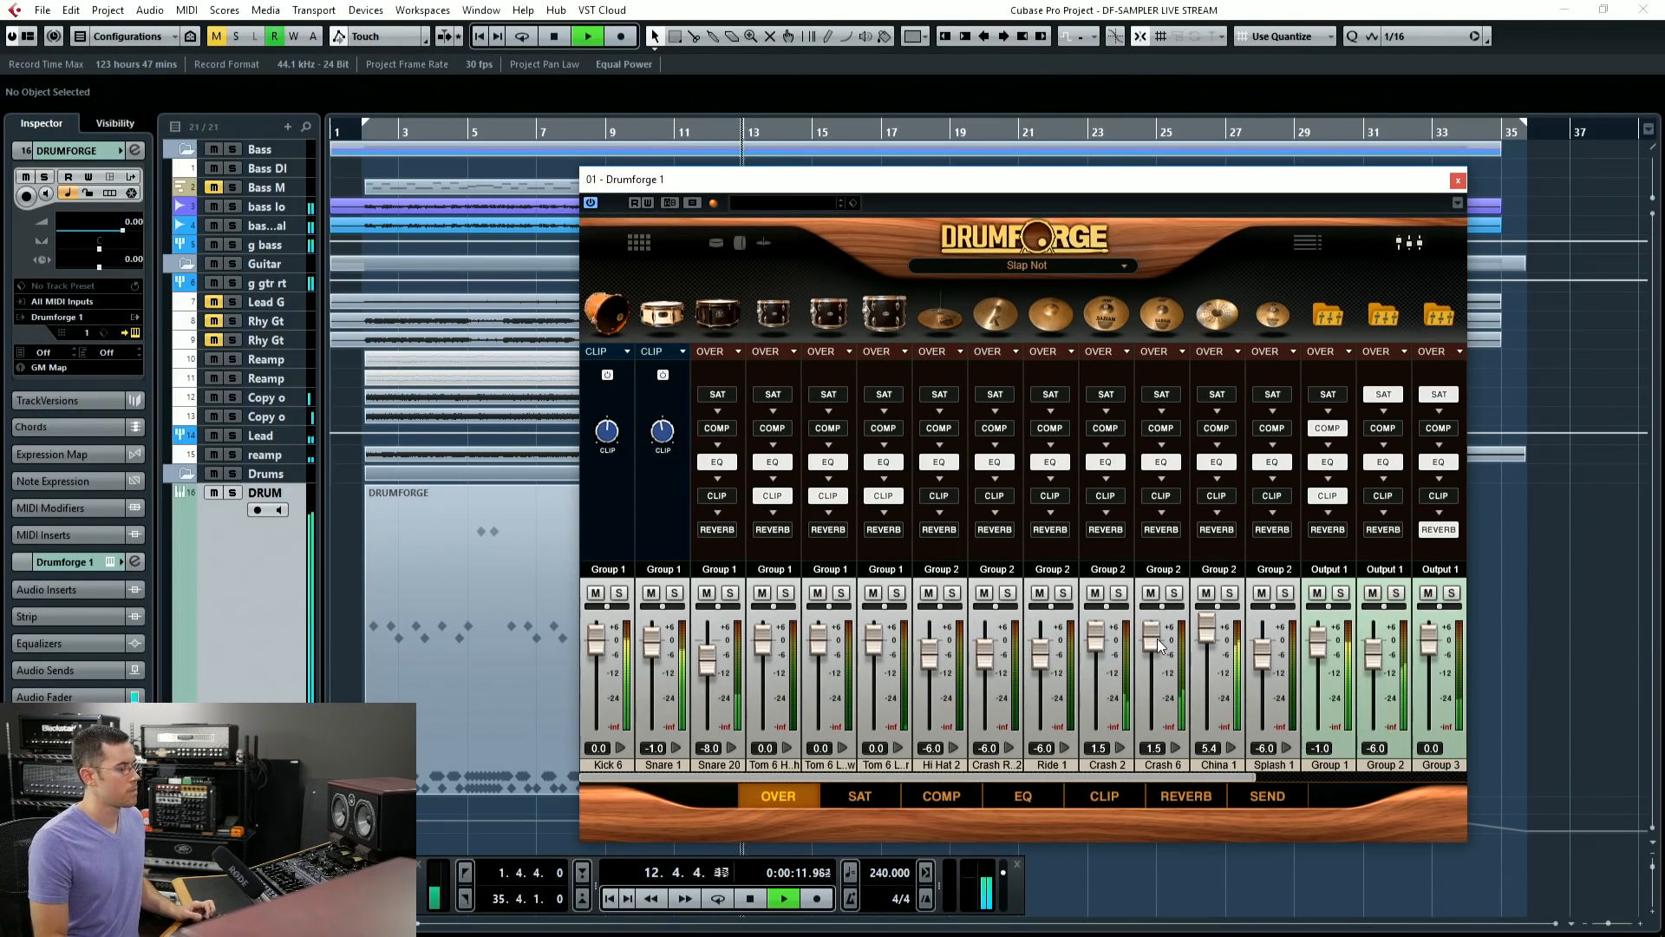
key("space")
Step: Load the metal preset Guiltiest Pleasure
left_click(1049, 265)
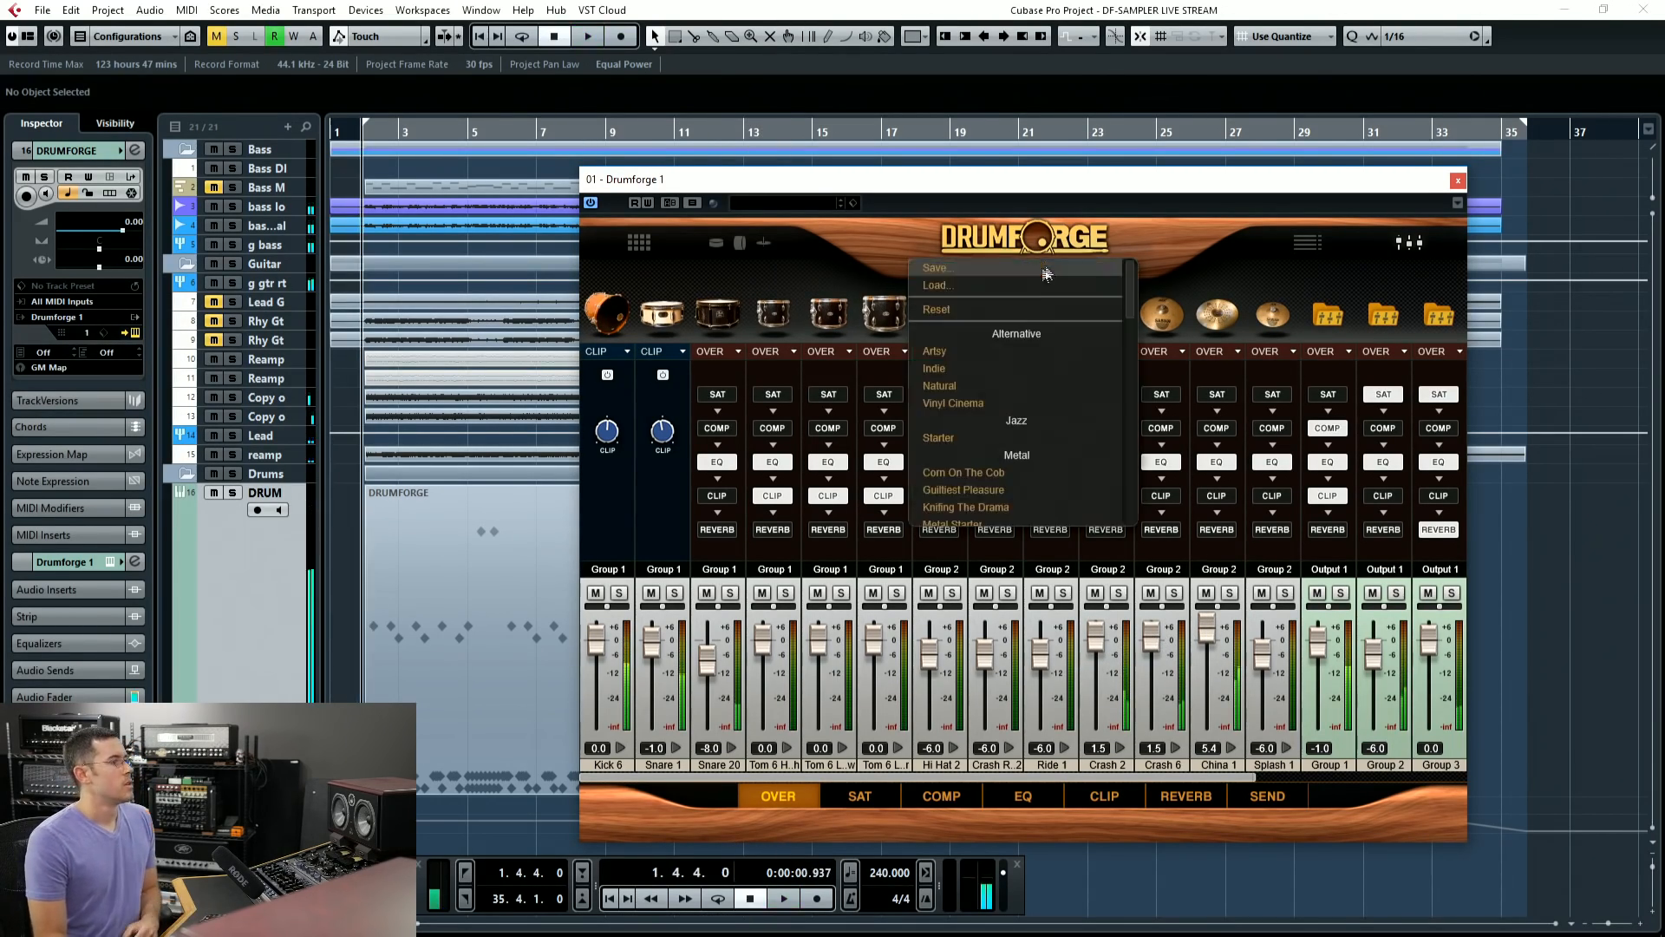
scroll(1034, 457, "down", 3)
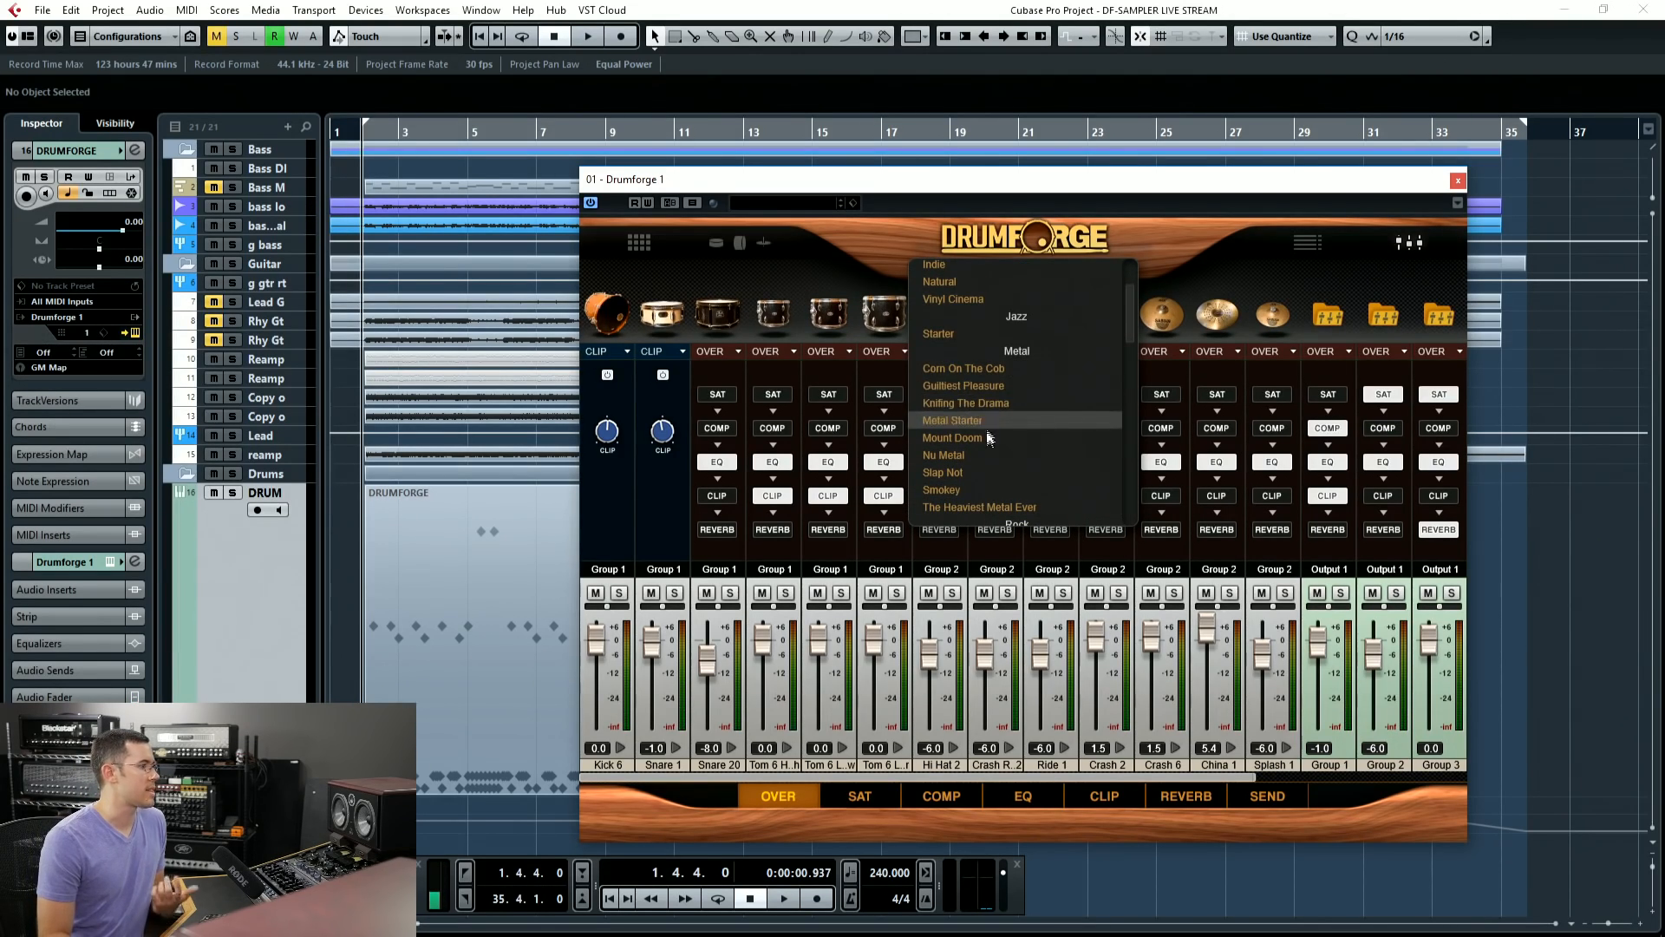
left_click(988, 387)
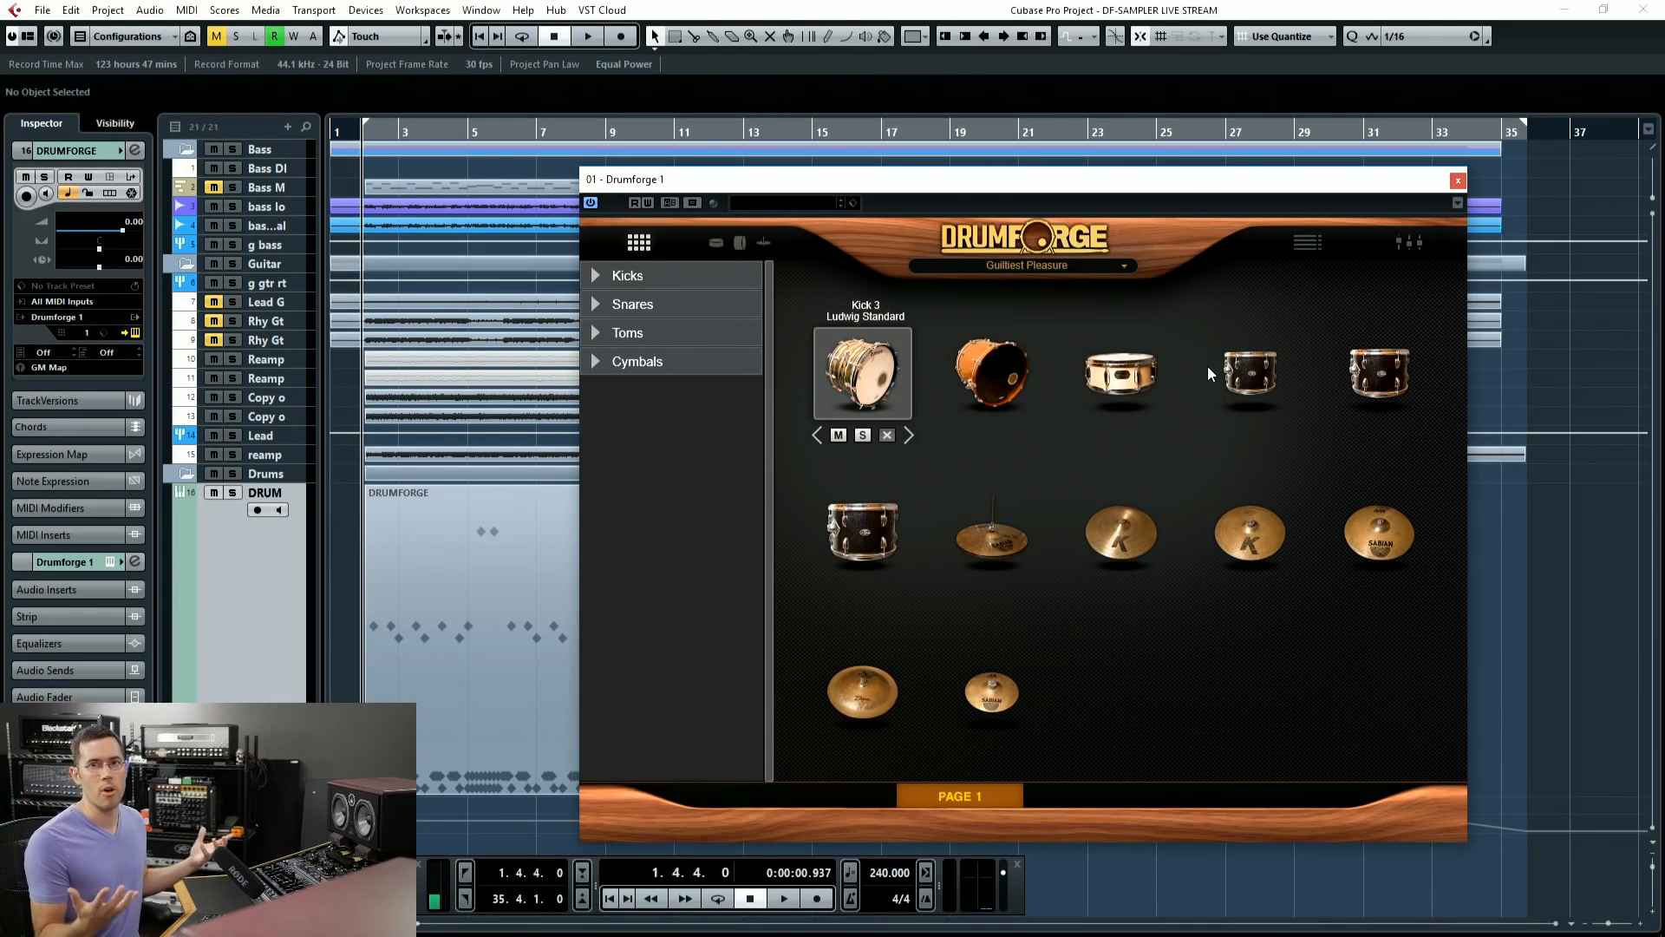
Step: Audition the preset in the mixer, reset the Group 1 fader to 0.0 and stop playback
key("space")
left_click(1406, 244)
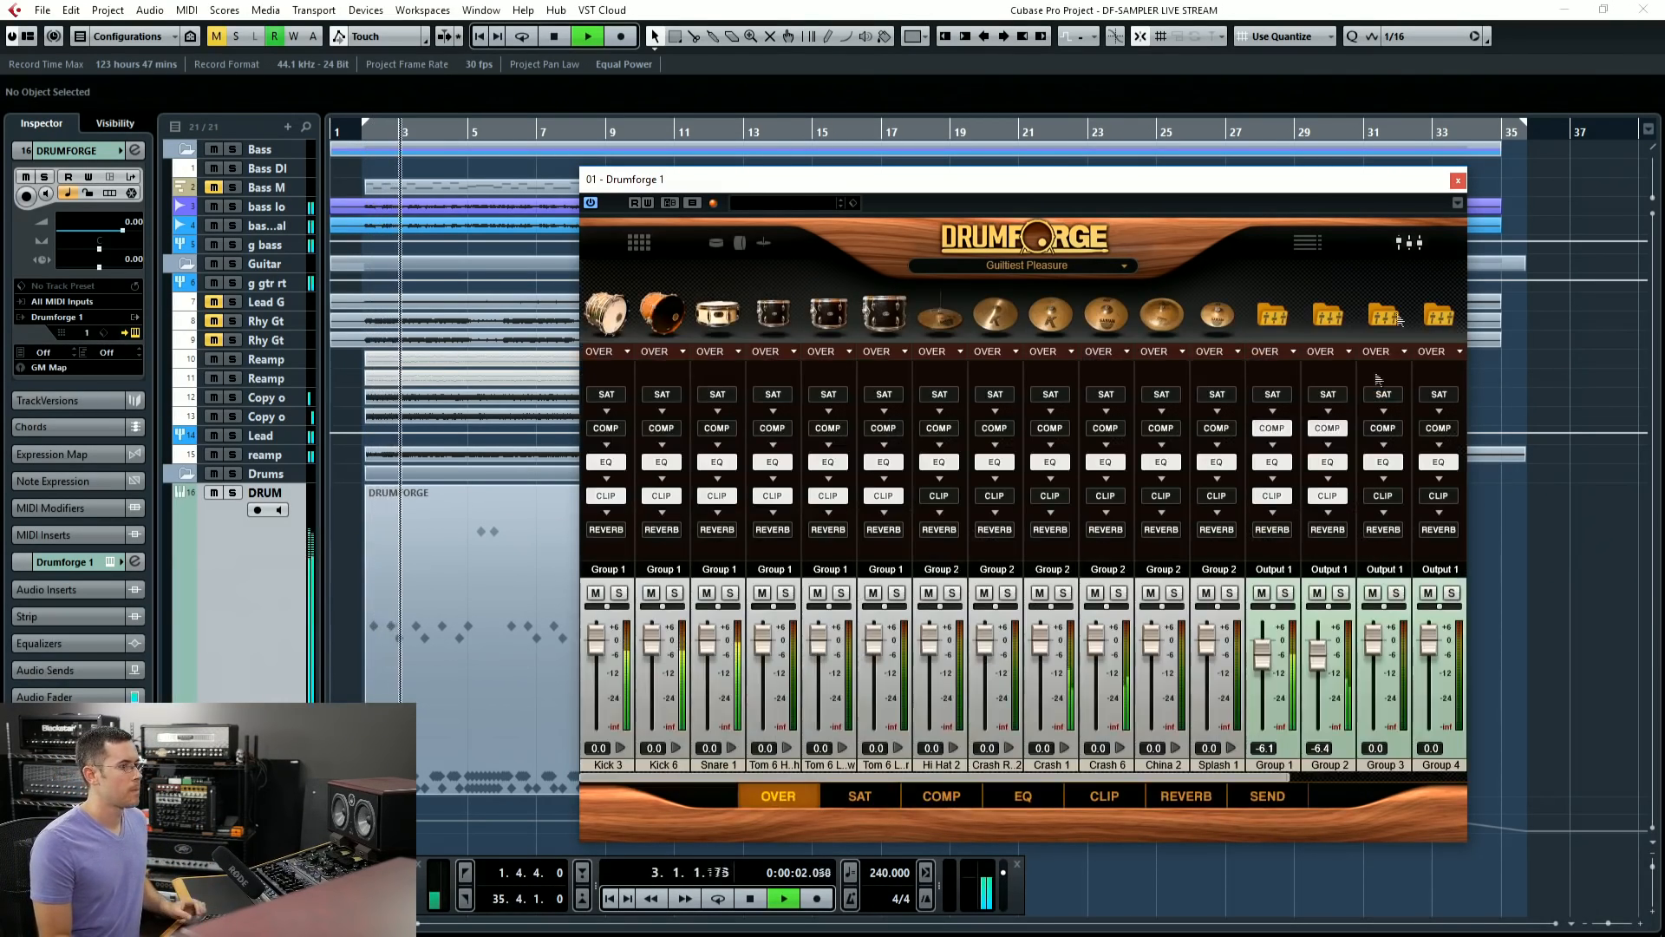
double_click(1265, 655)
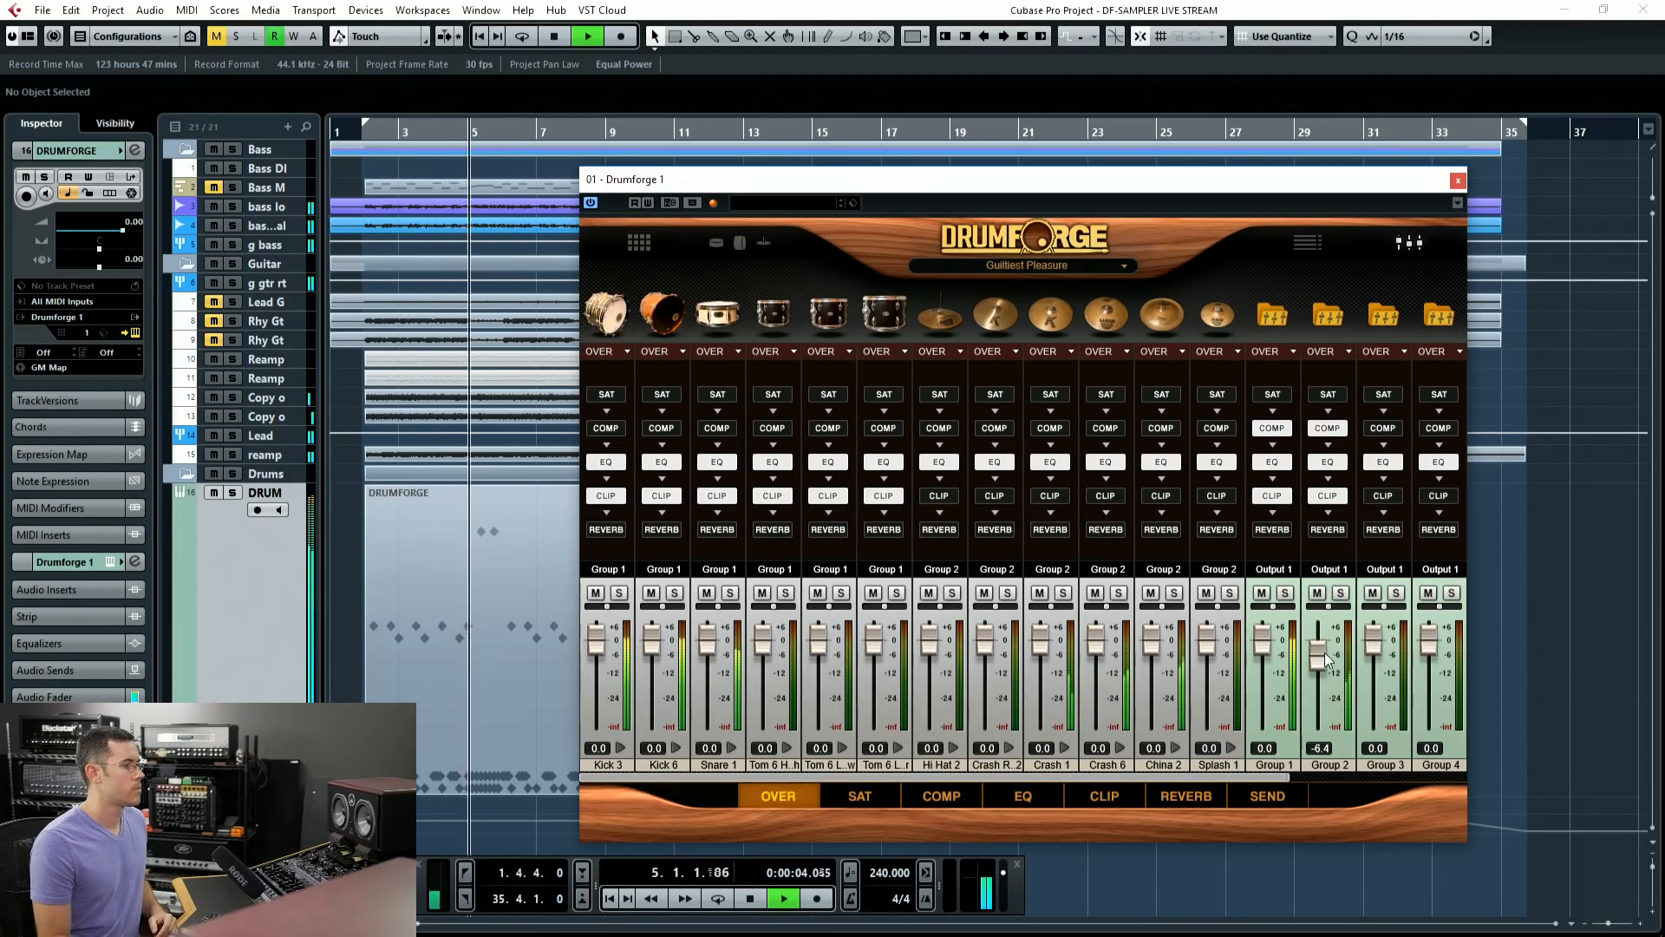
key("space")
Step: In the kit overview, swap Snare 1 through successive models up to Snare 9 Pearl Masterworks Bubinga during playback, and stop the song
left_click(749, 242)
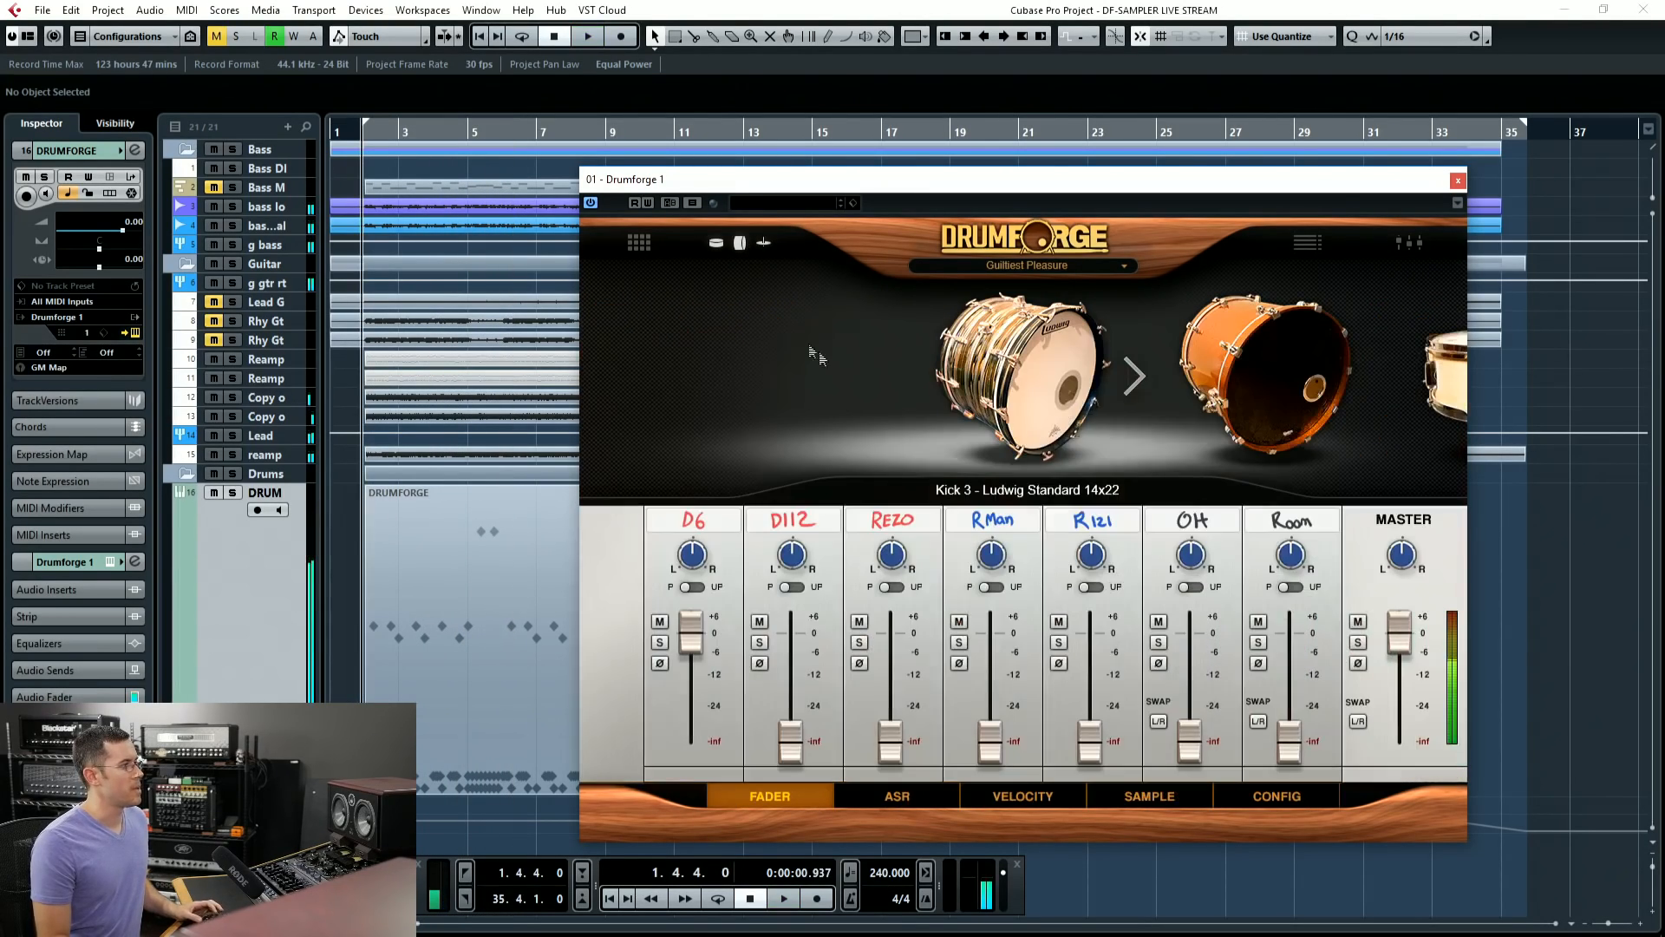
left_click(642, 242)
left_click(1124, 374)
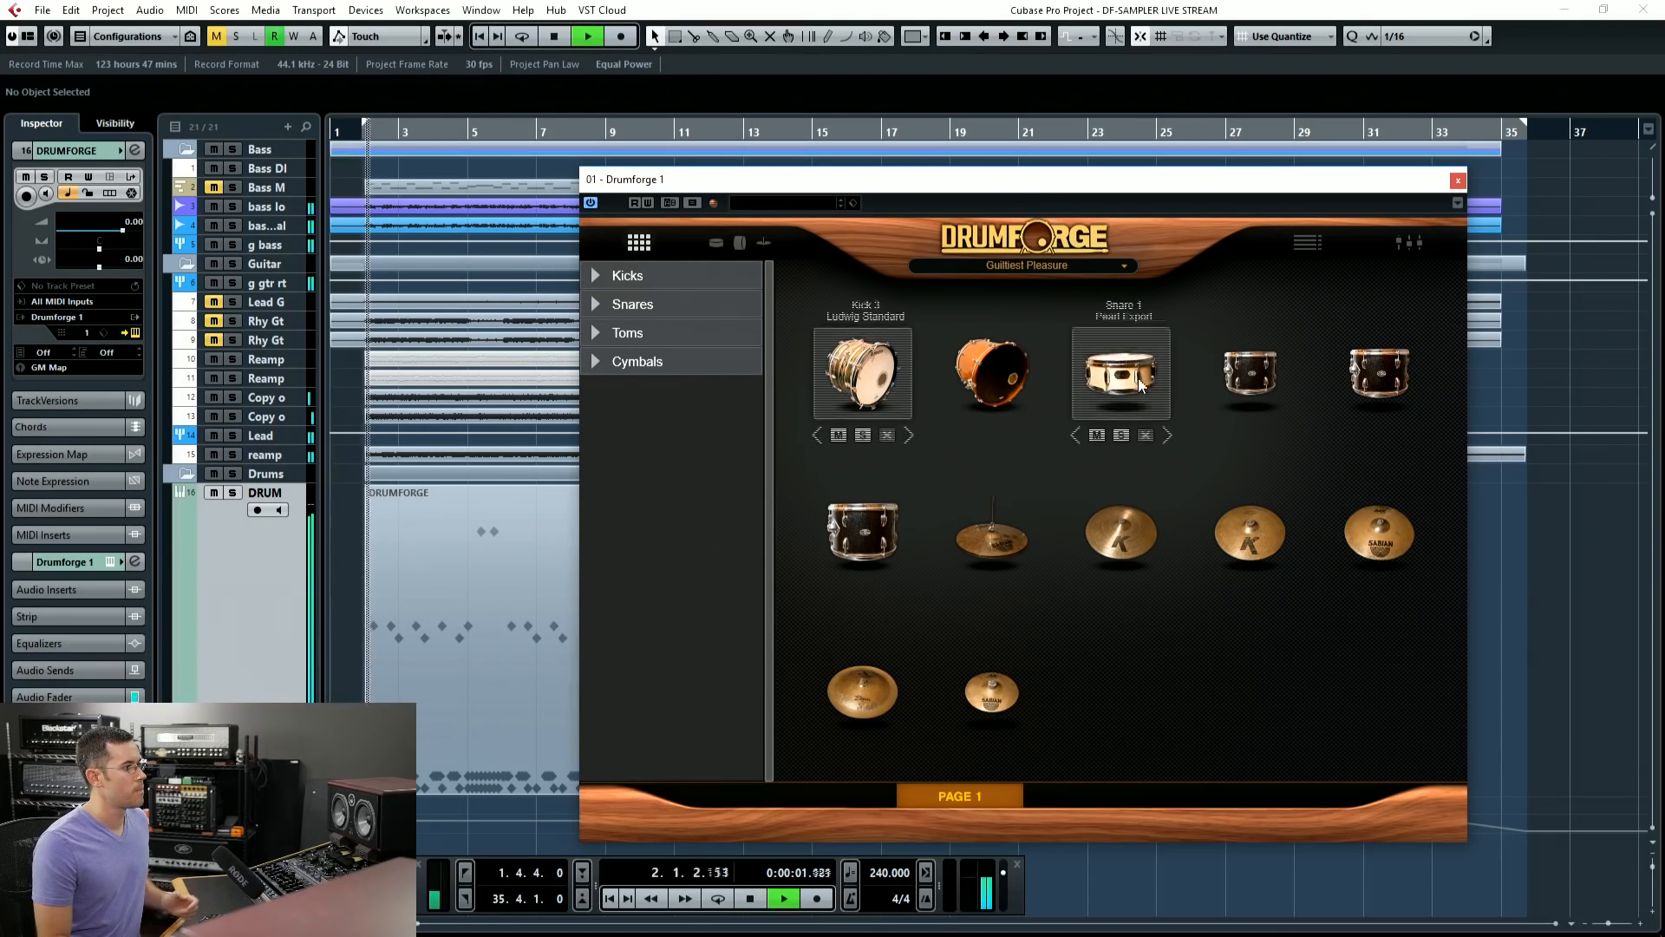
left_click(1165, 435)
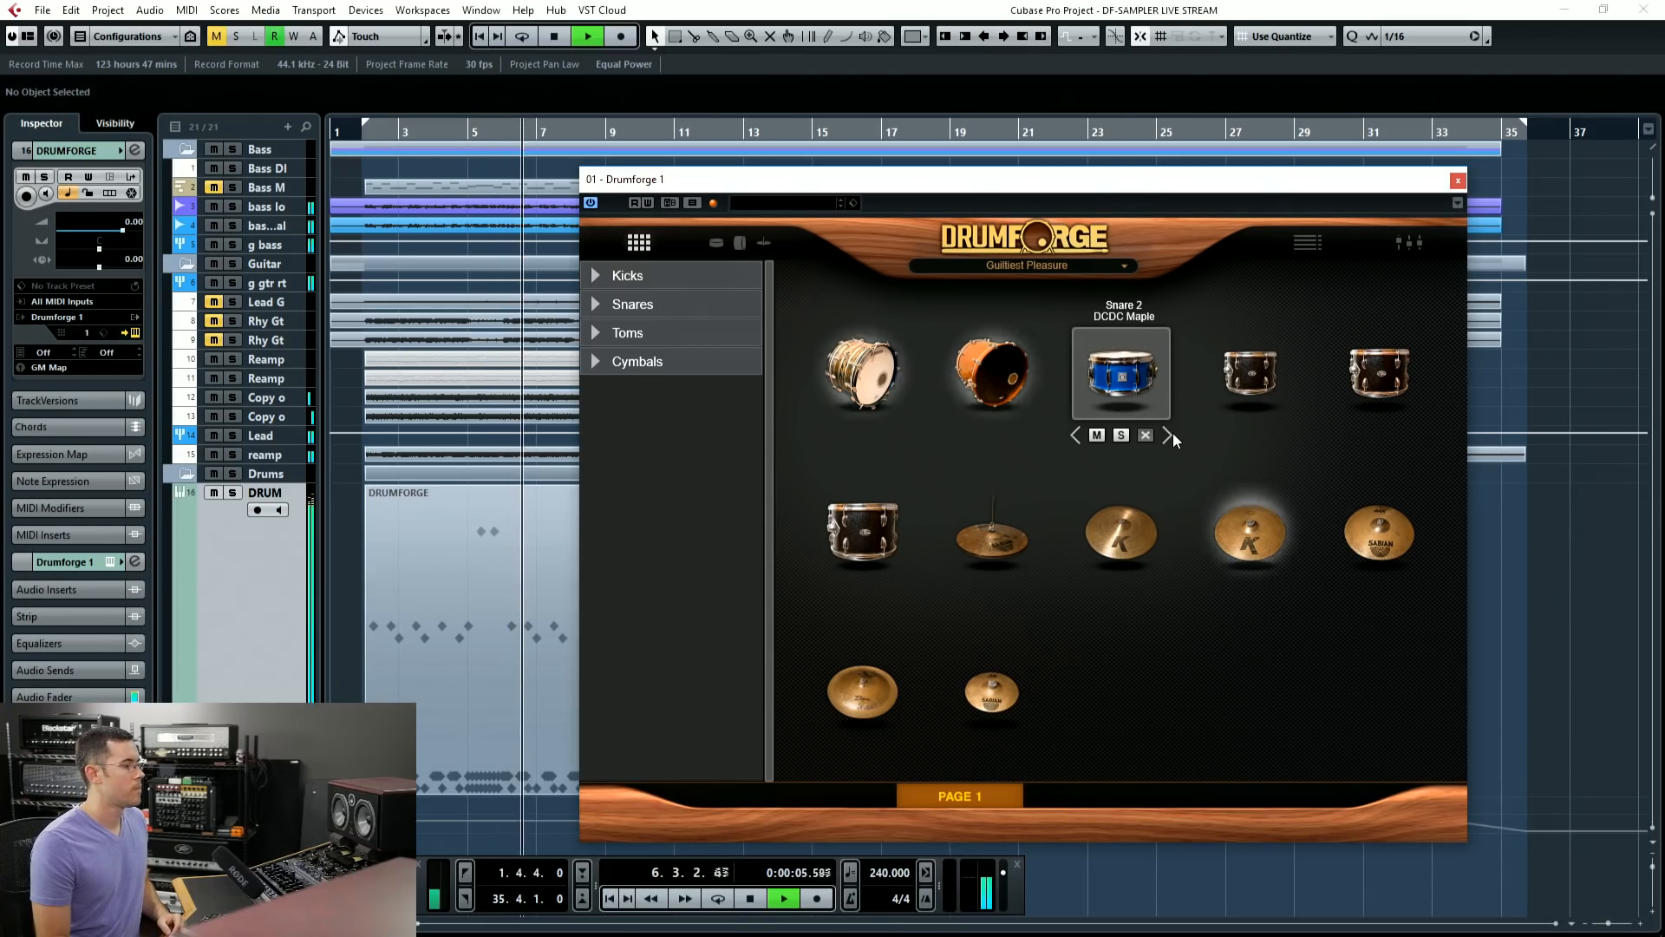
left_click(1171, 433)
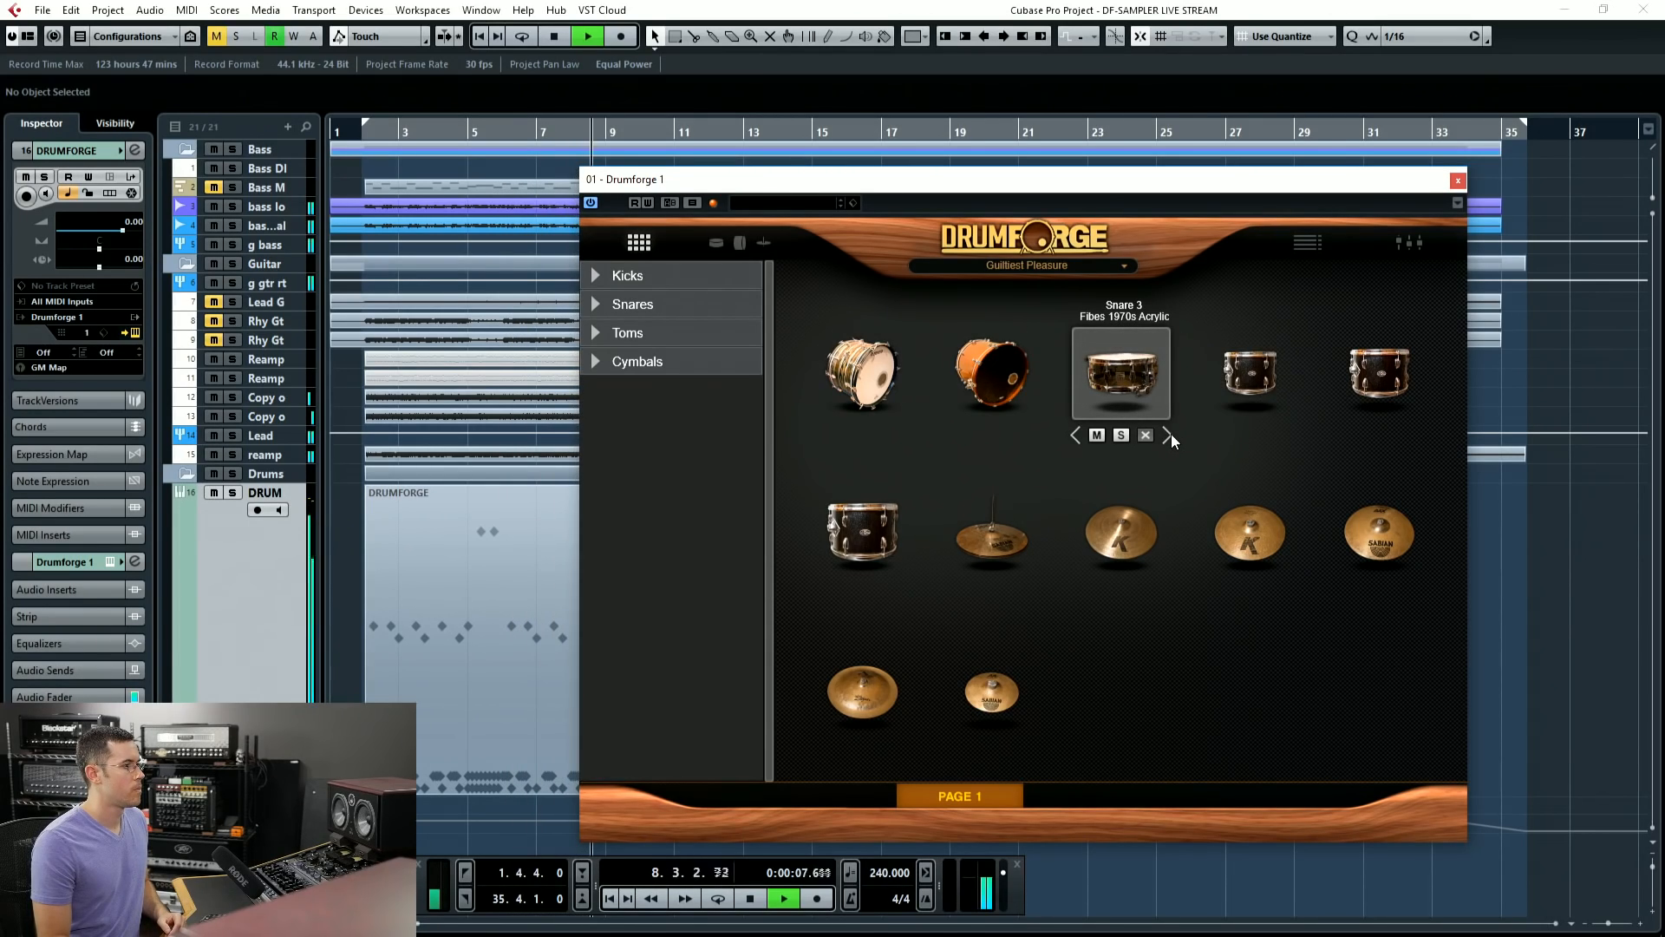
left_click(1171, 434)
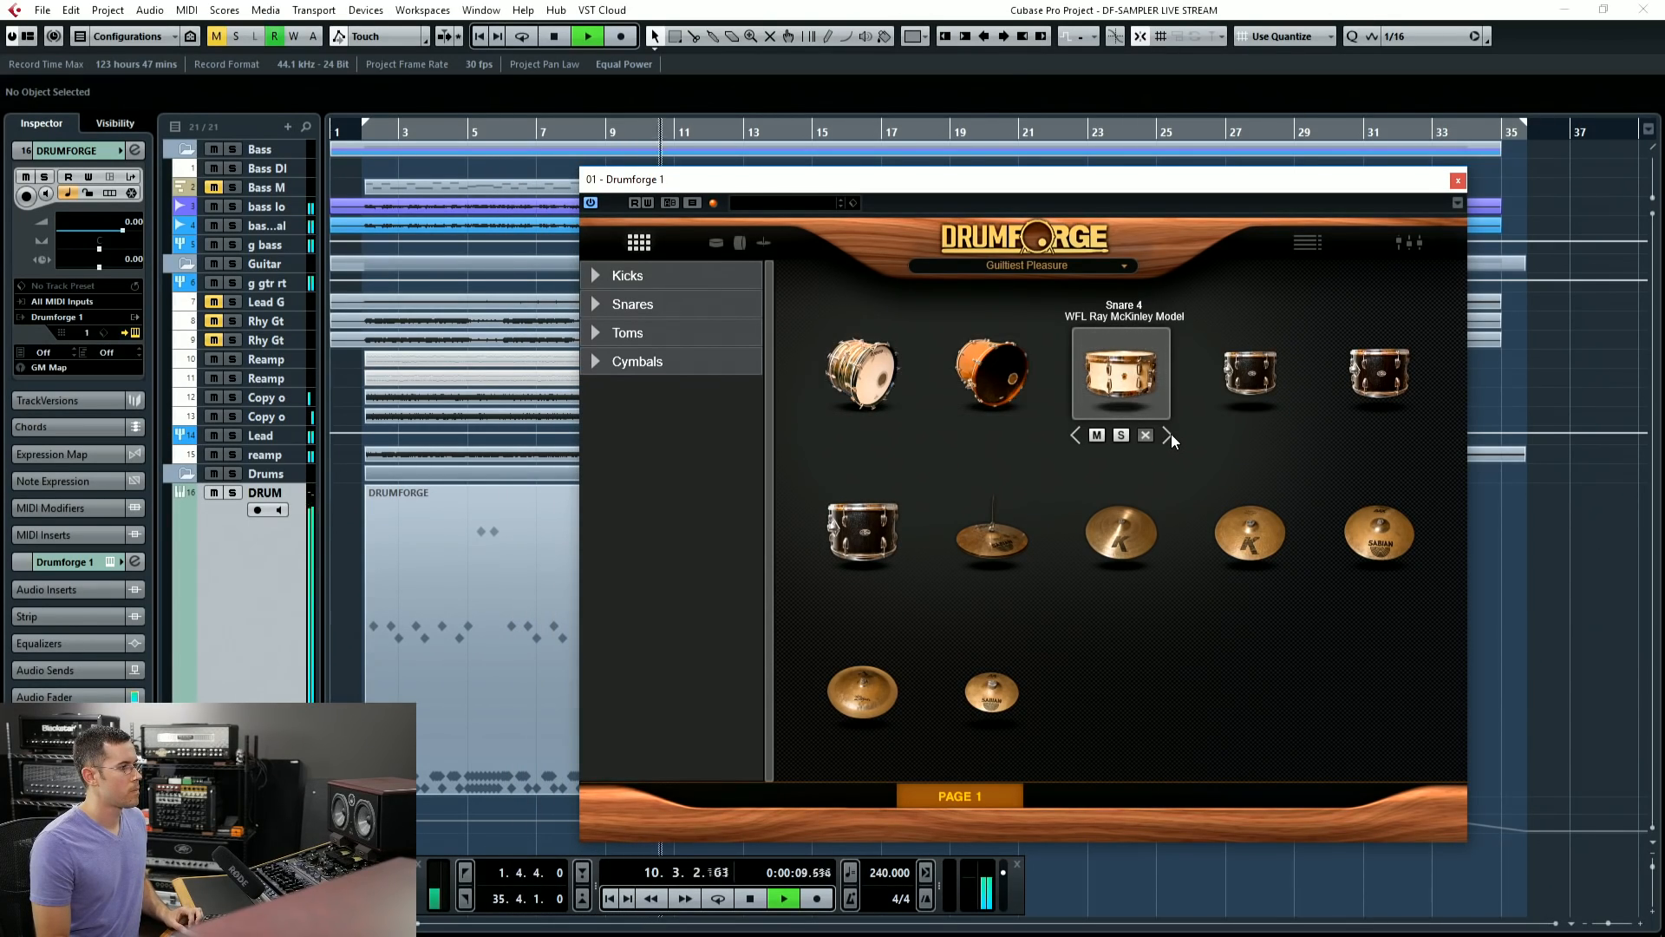
left_click(1171, 433)
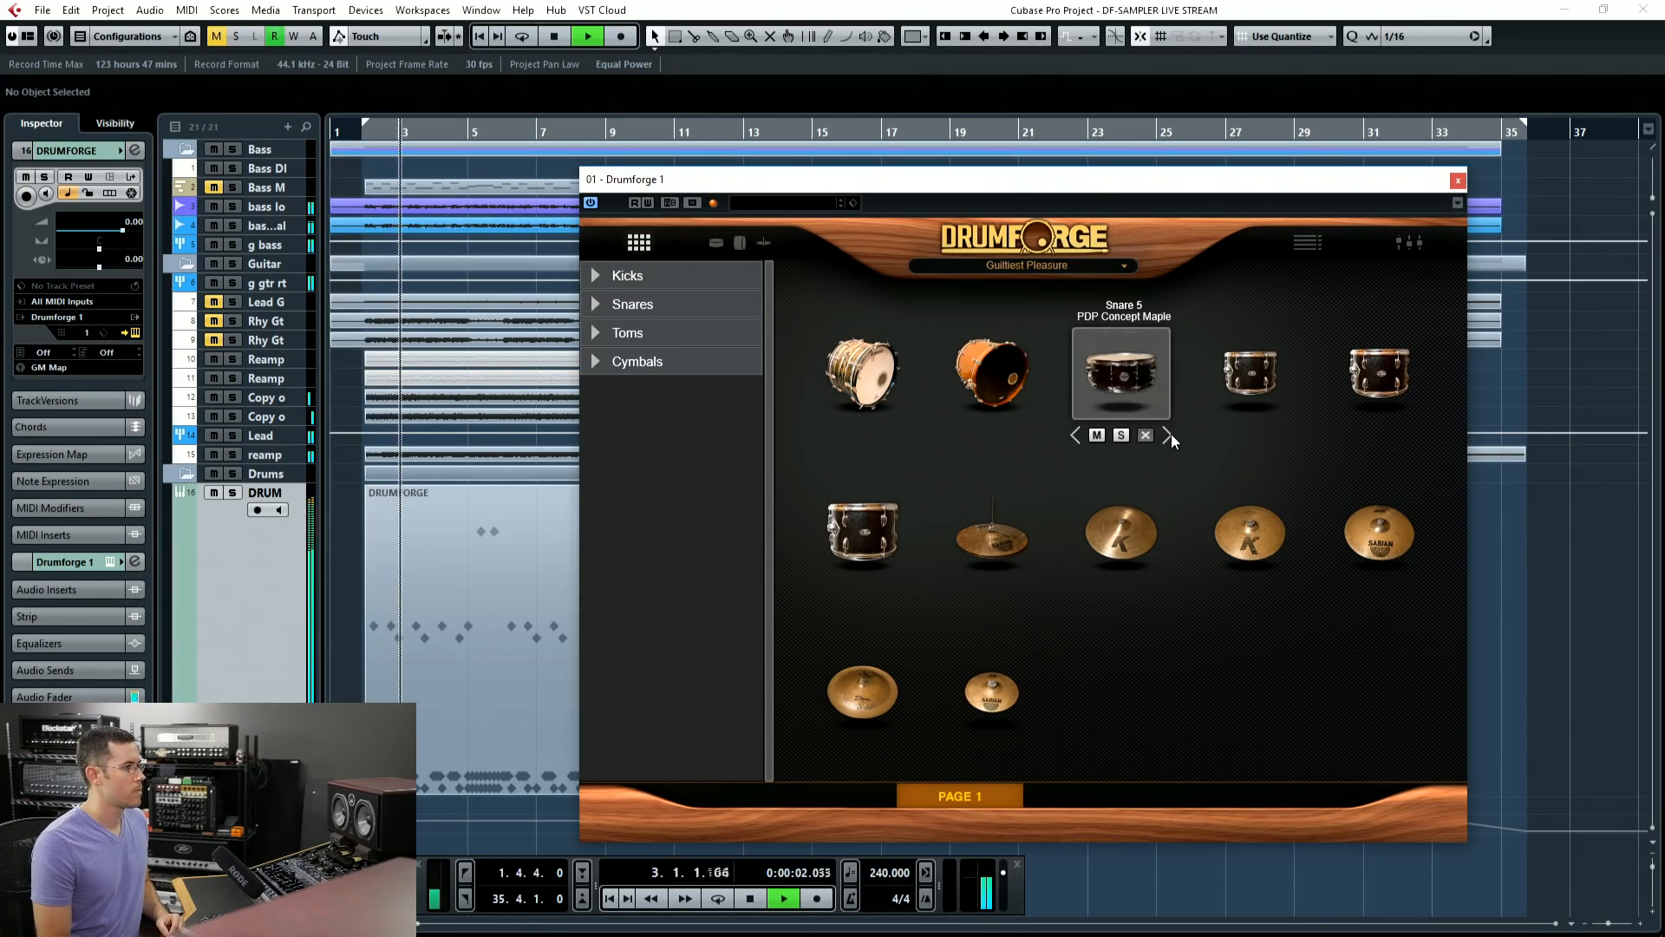
left_click(1168, 436)
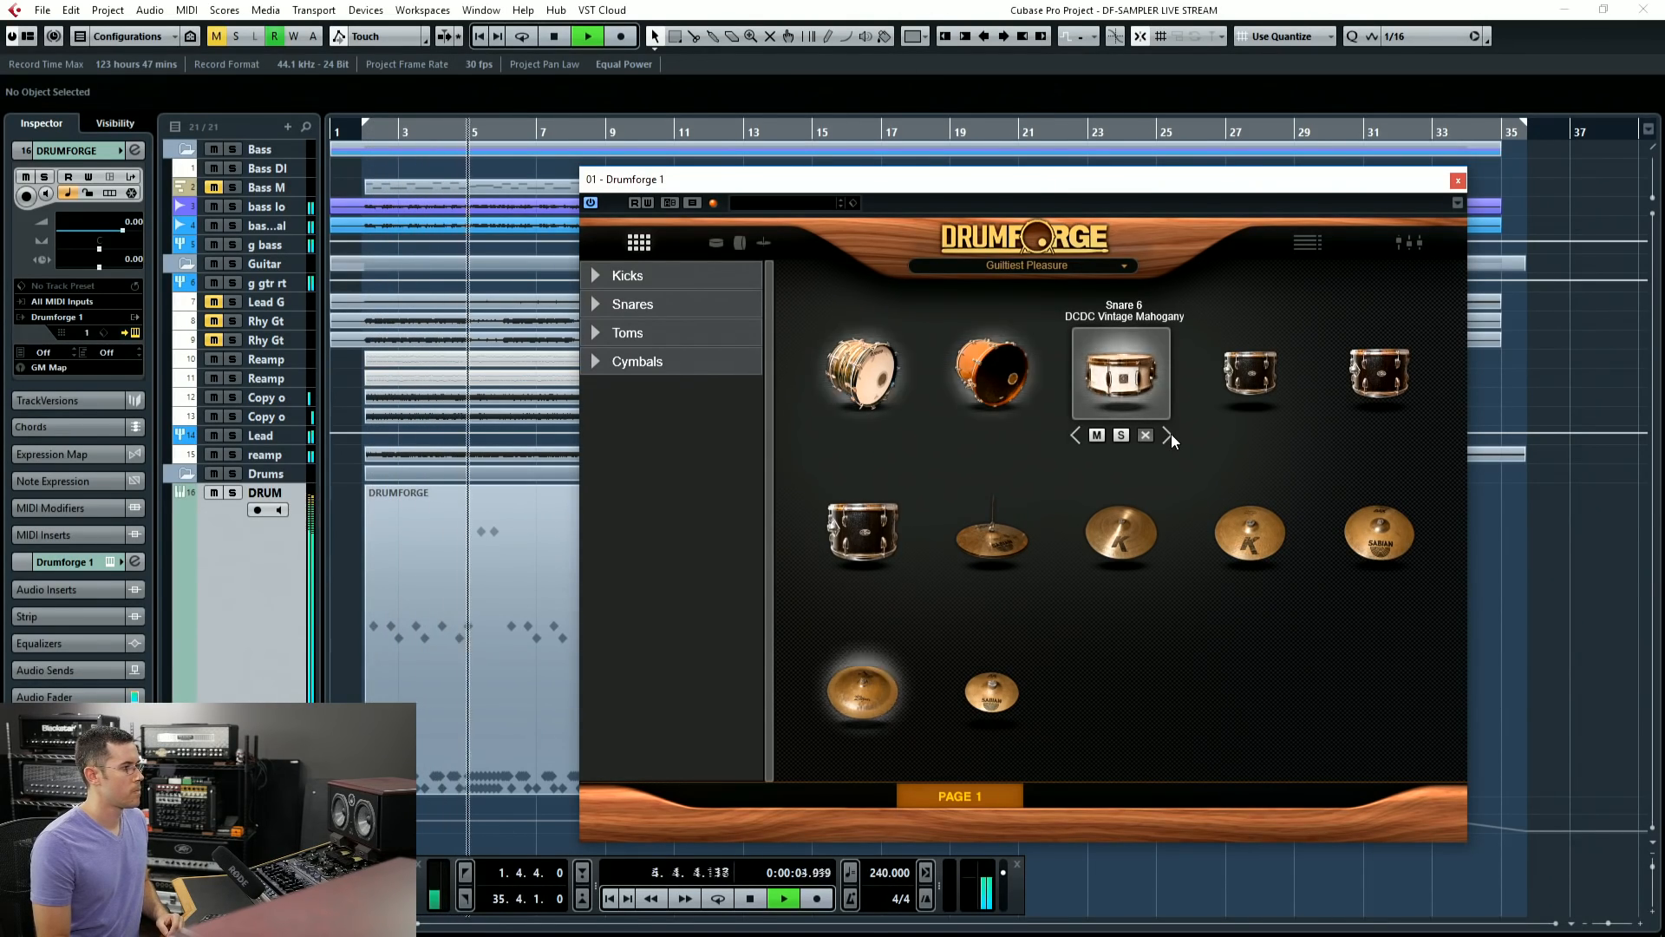
left_click(1168, 436)
left_click(1168, 435)
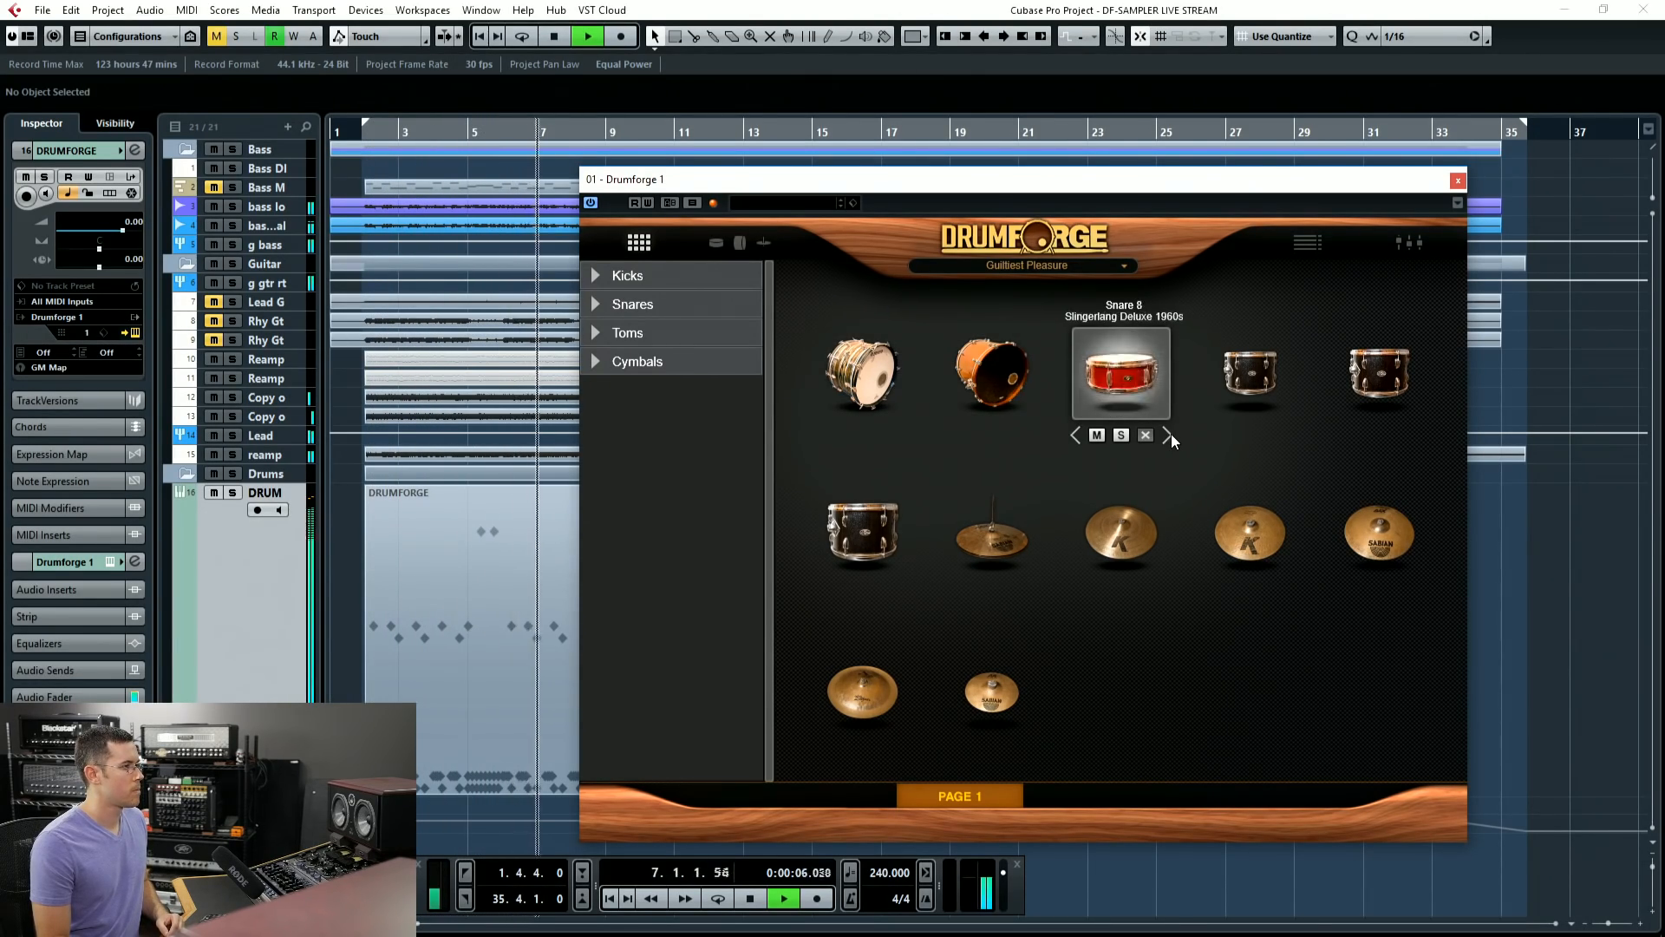
left_click(1169, 435)
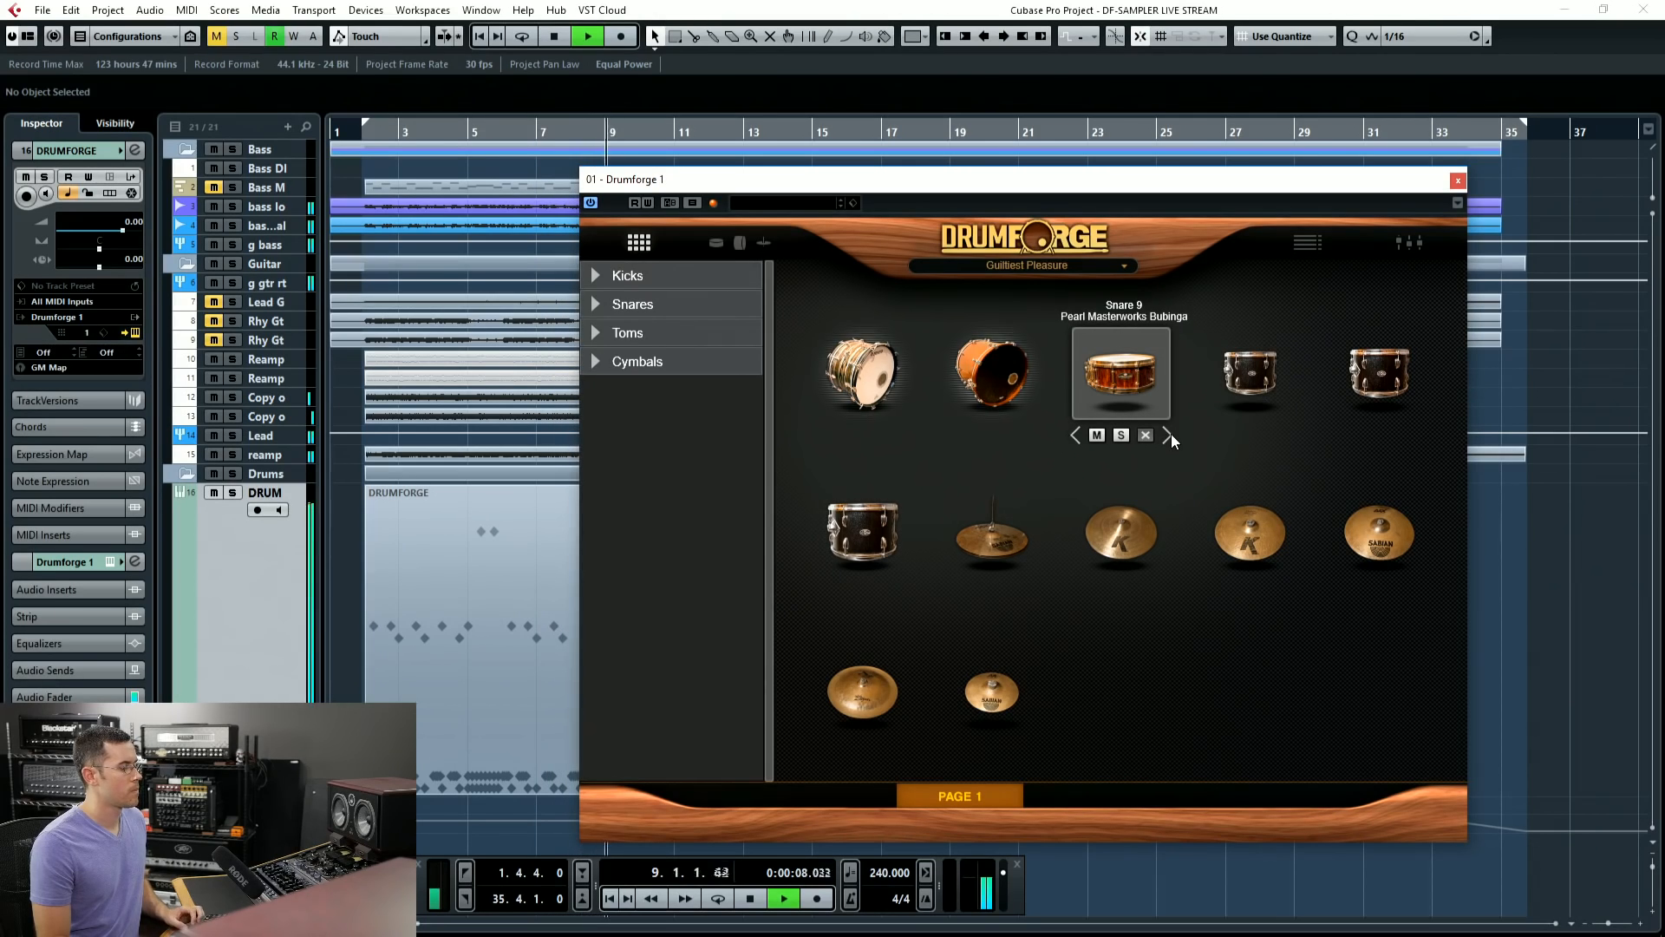
key("space")
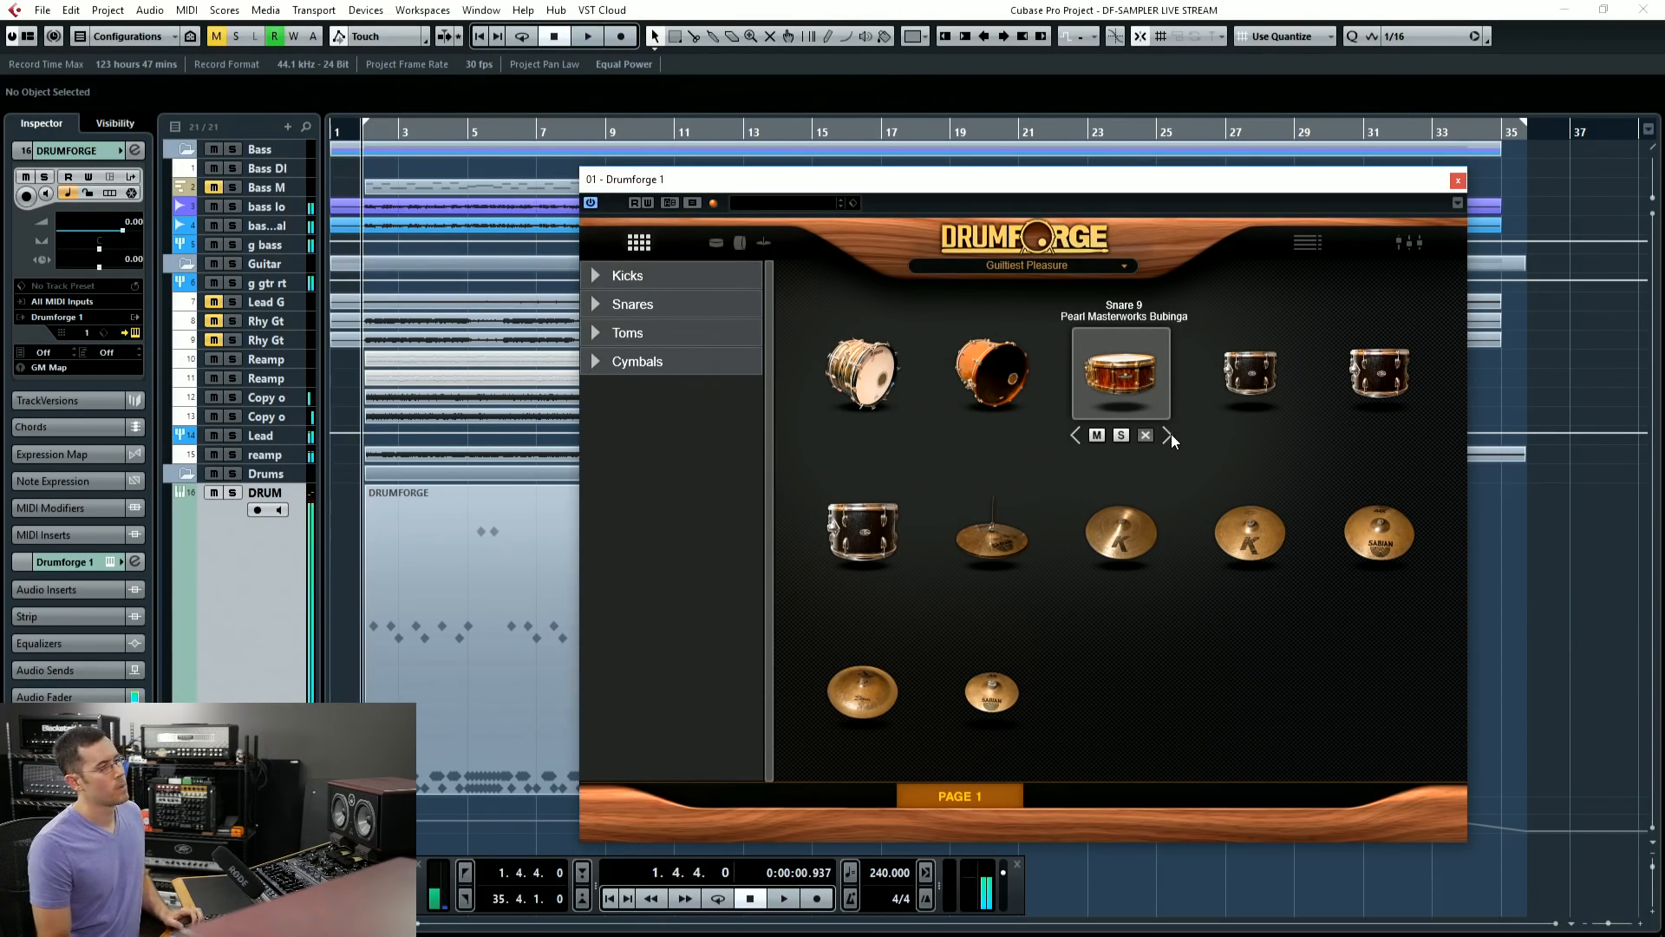
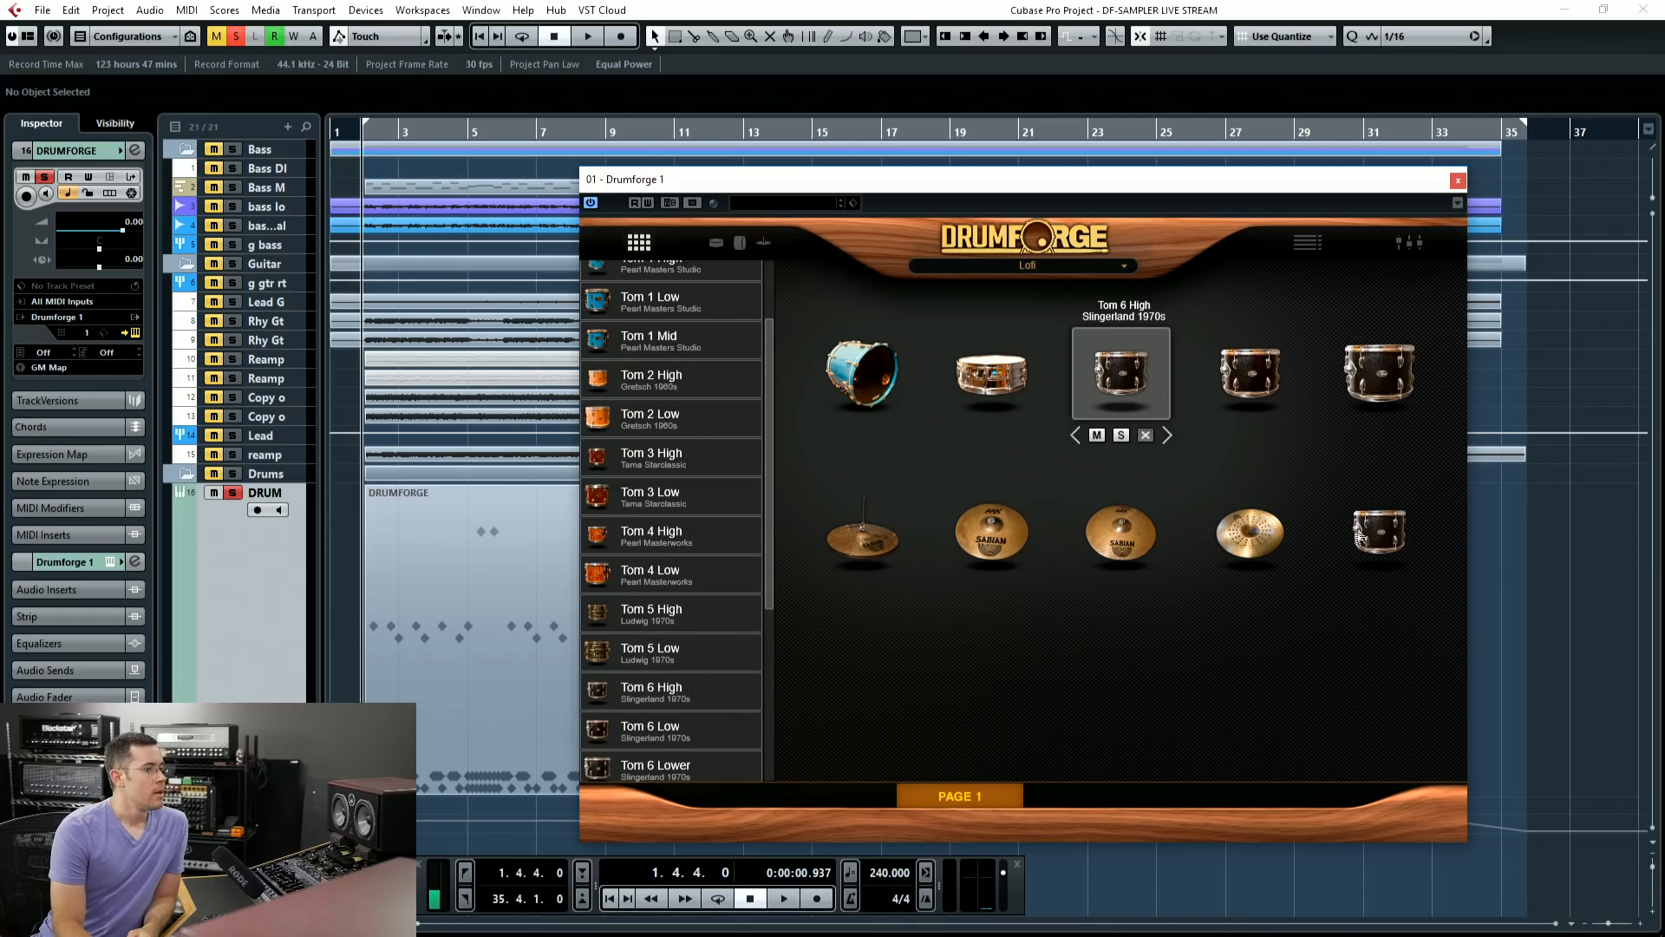
Step: In the MIDI mapping, assign note d#1 to the first Tom 6 High
left_click(786, 246)
left_click(1308, 242)
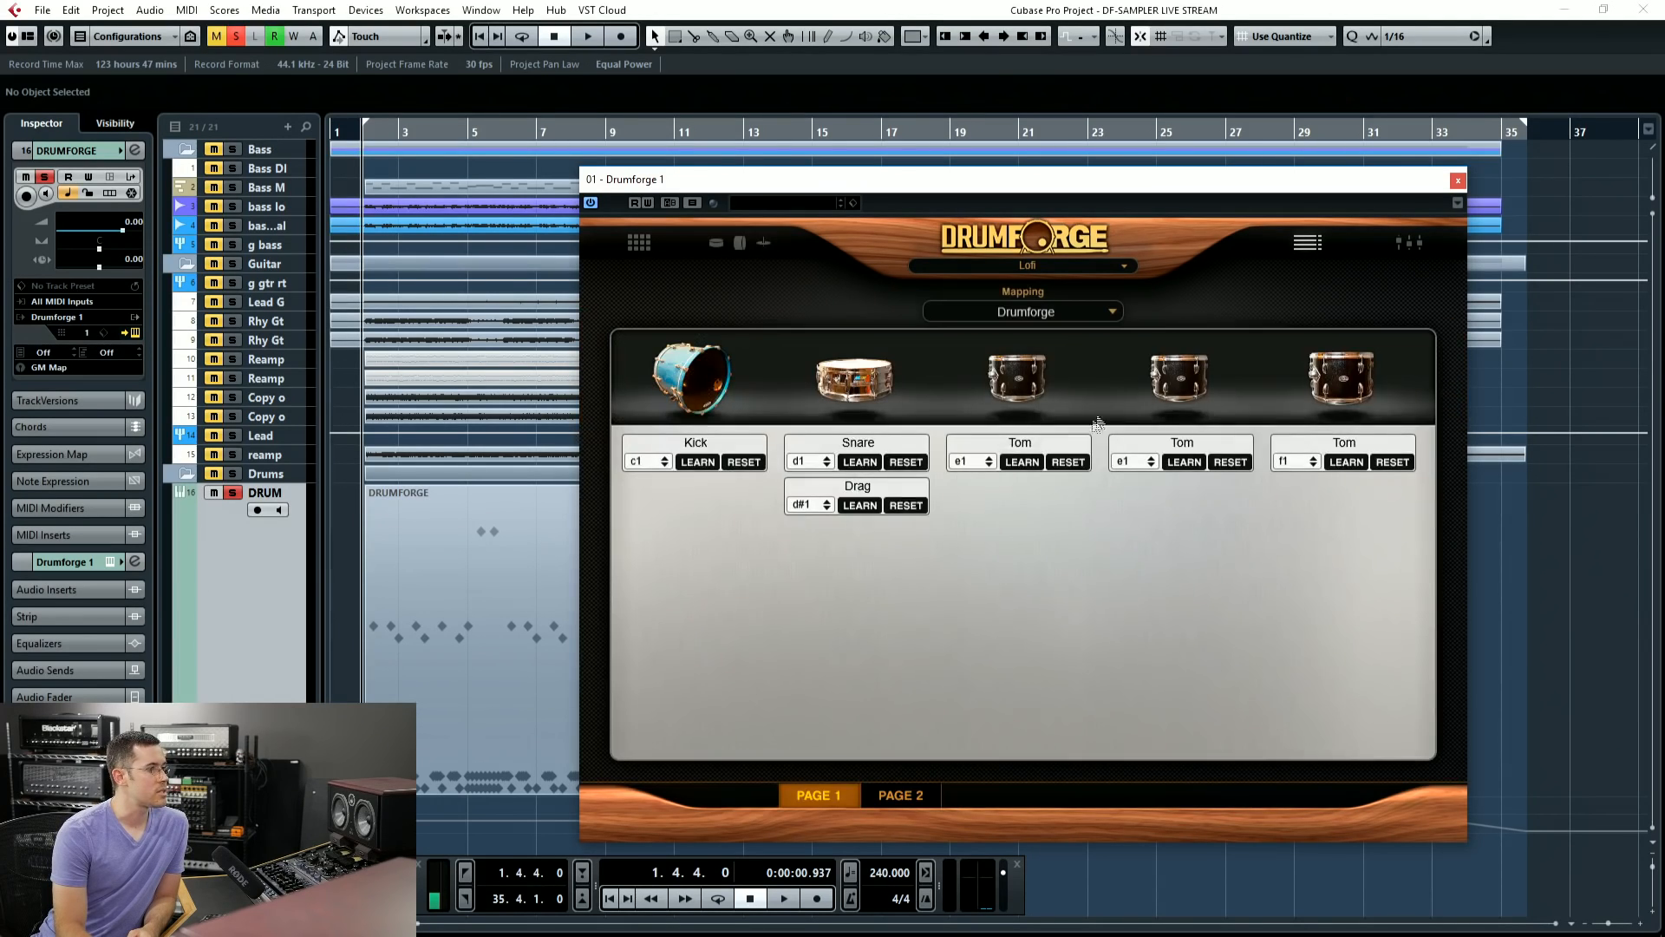
left_click(964, 461)
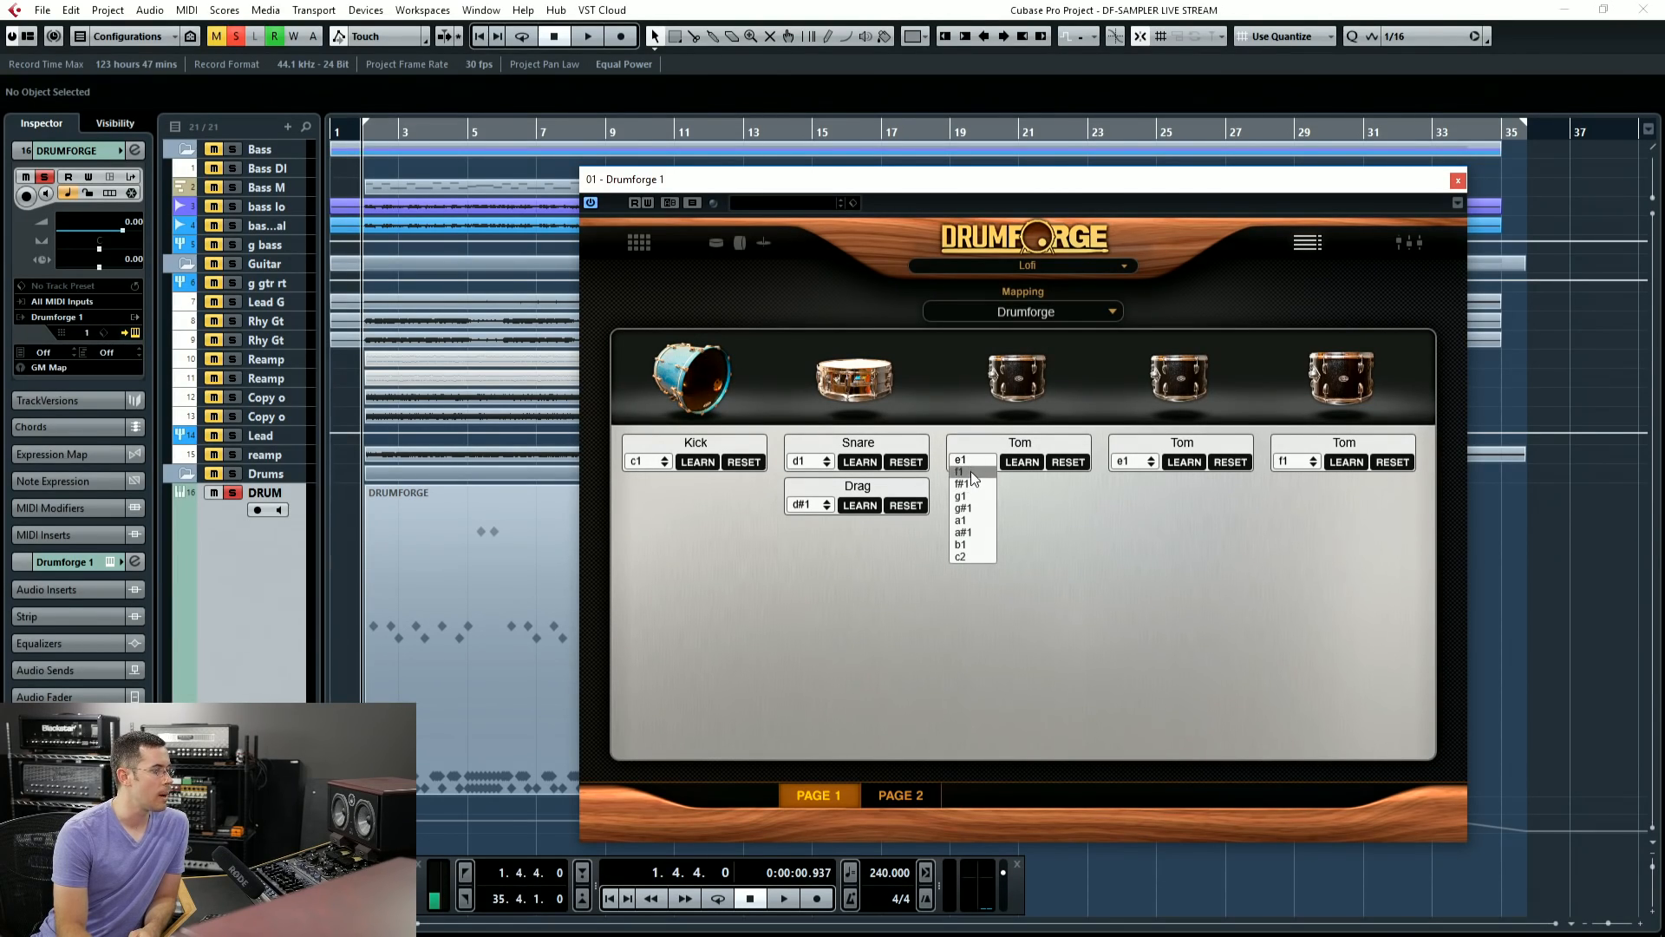
scroll(970, 471, "up", 1)
left_click(972, 465)
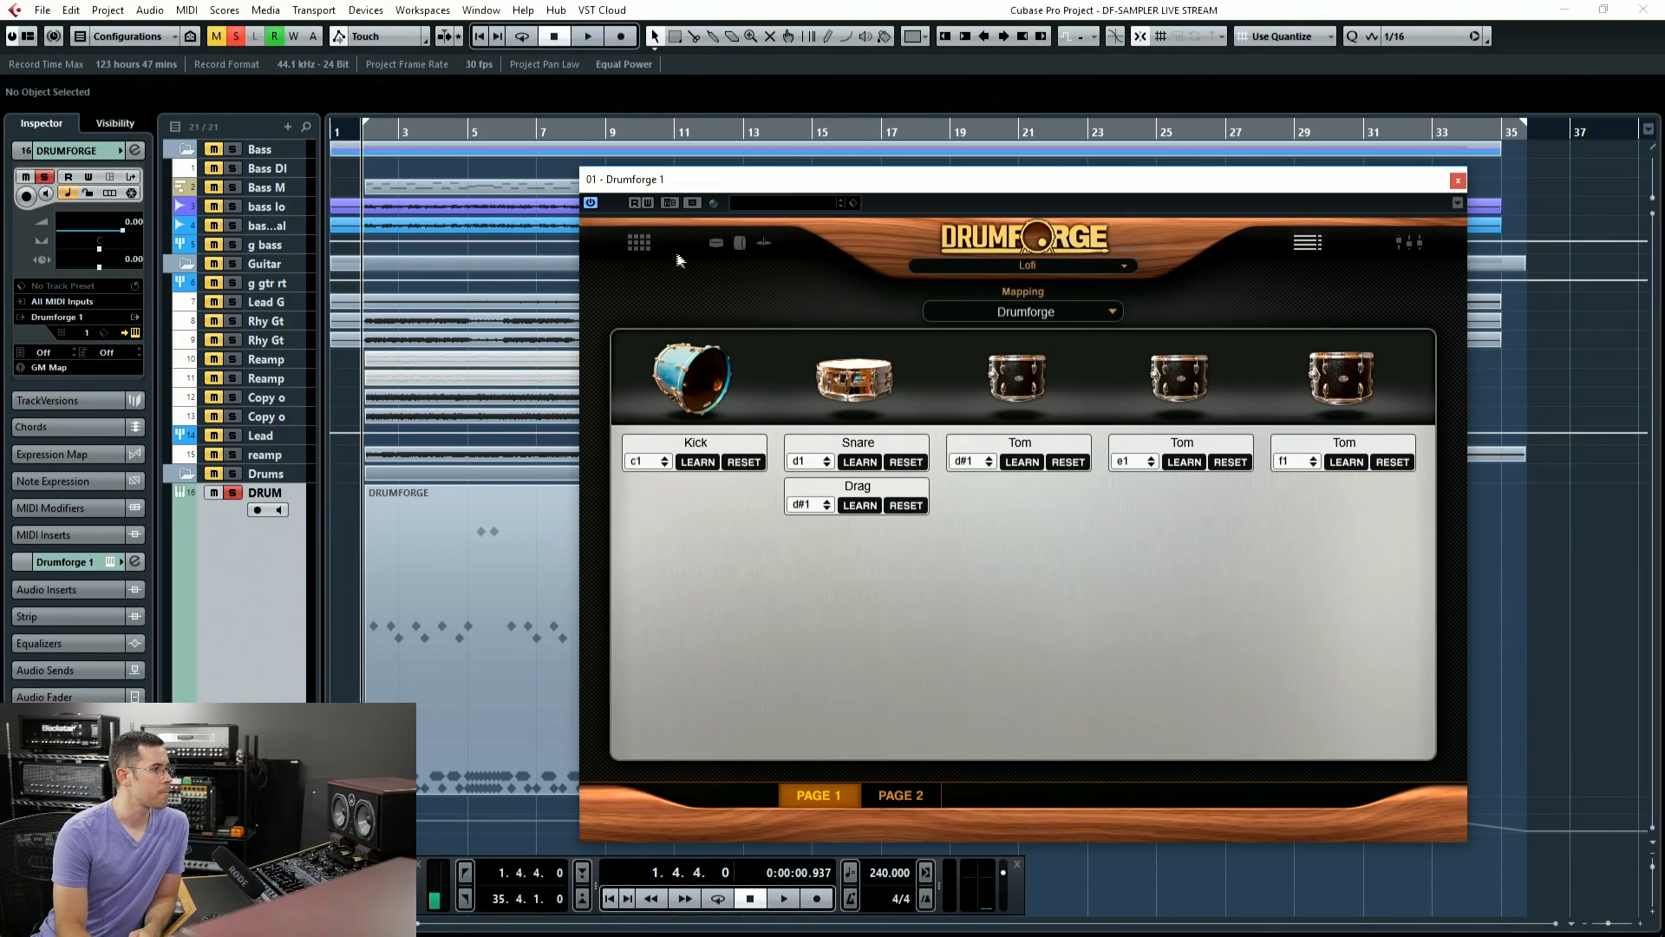
Step: Open the pitch configuration of the Tom 6 High from the kit overview
left_click(642, 243)
left_click(717, 240)
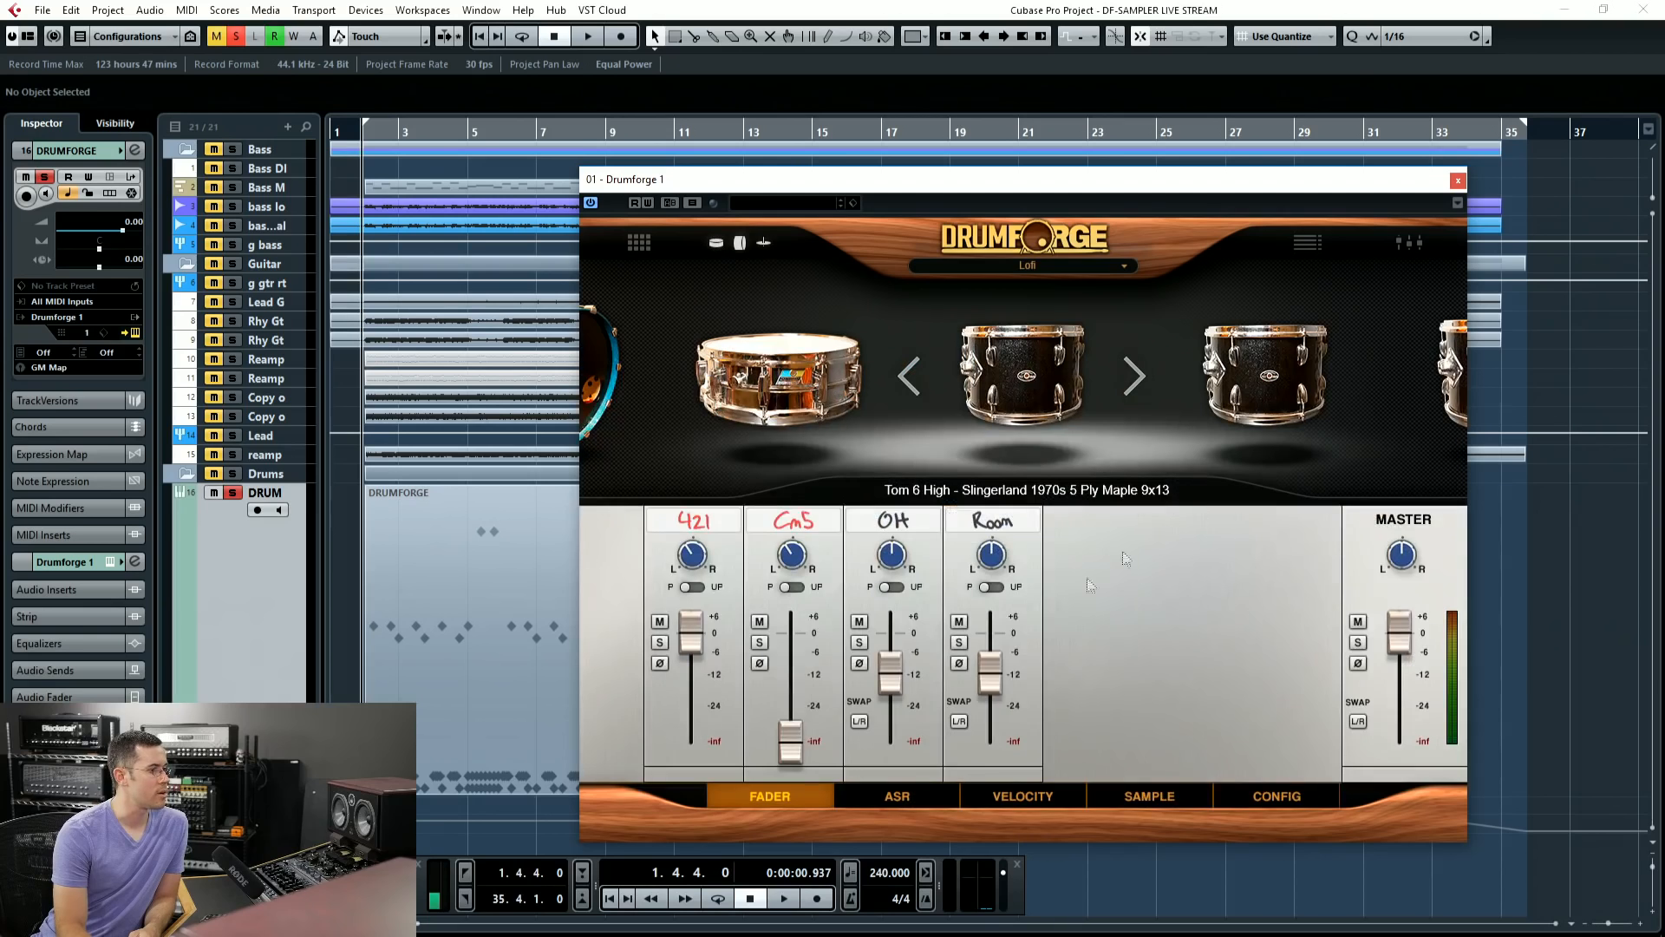
left_click(1288, 798)
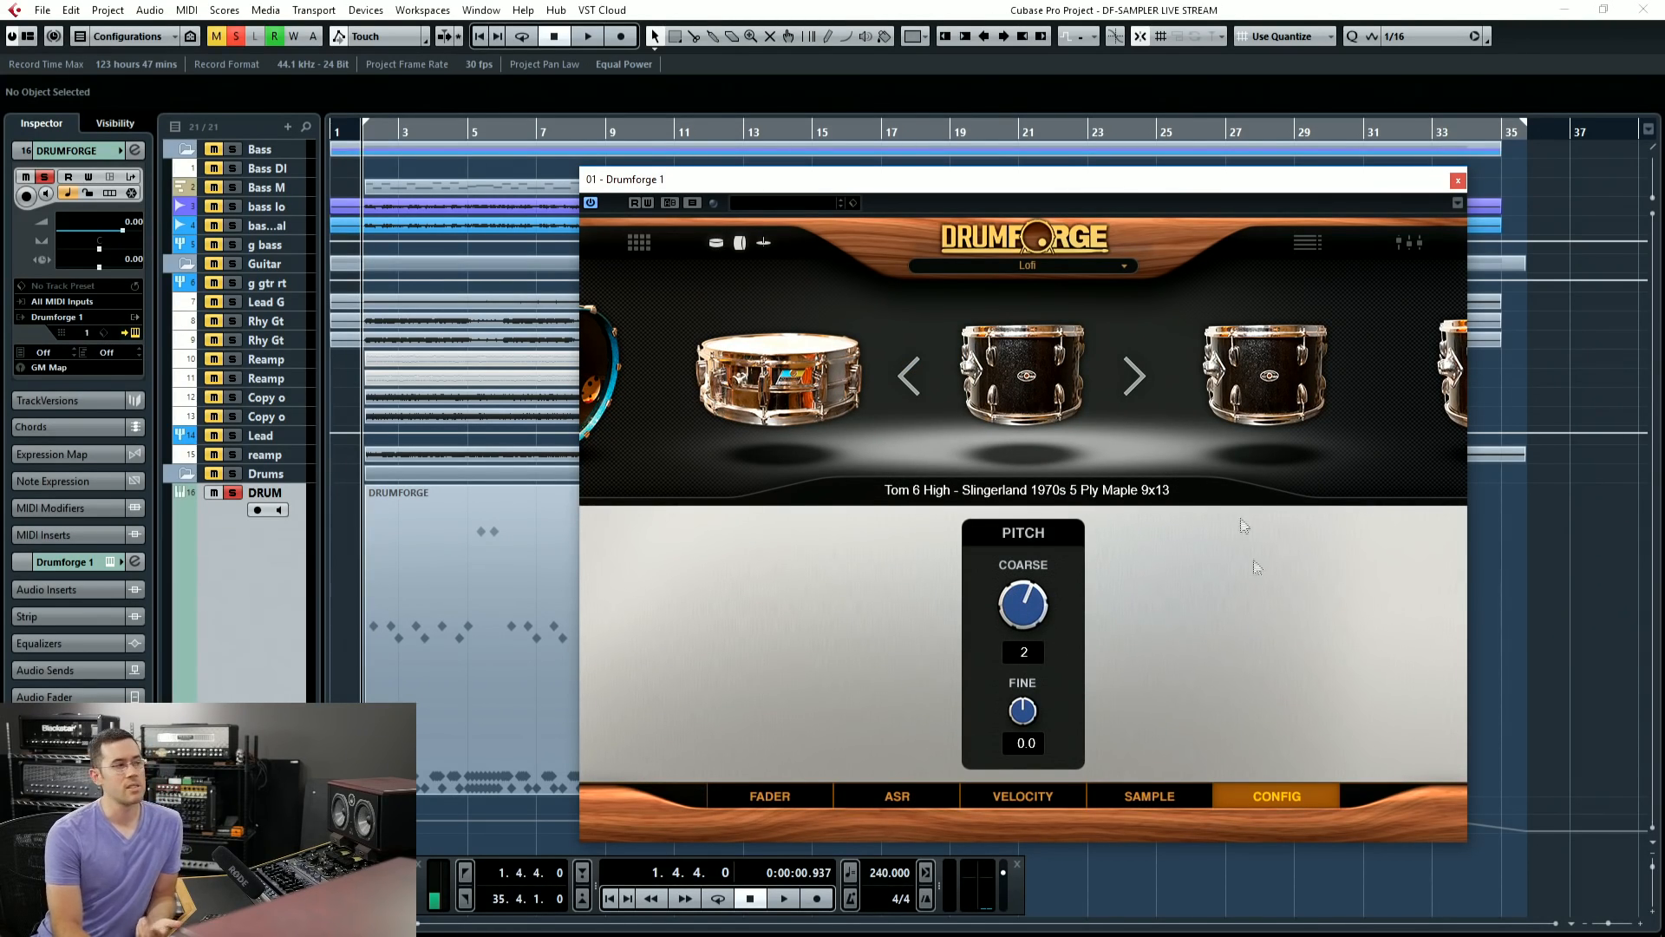
scroll(1284, 372, "down", 3)
scroll(1282, 369, "up", 3)
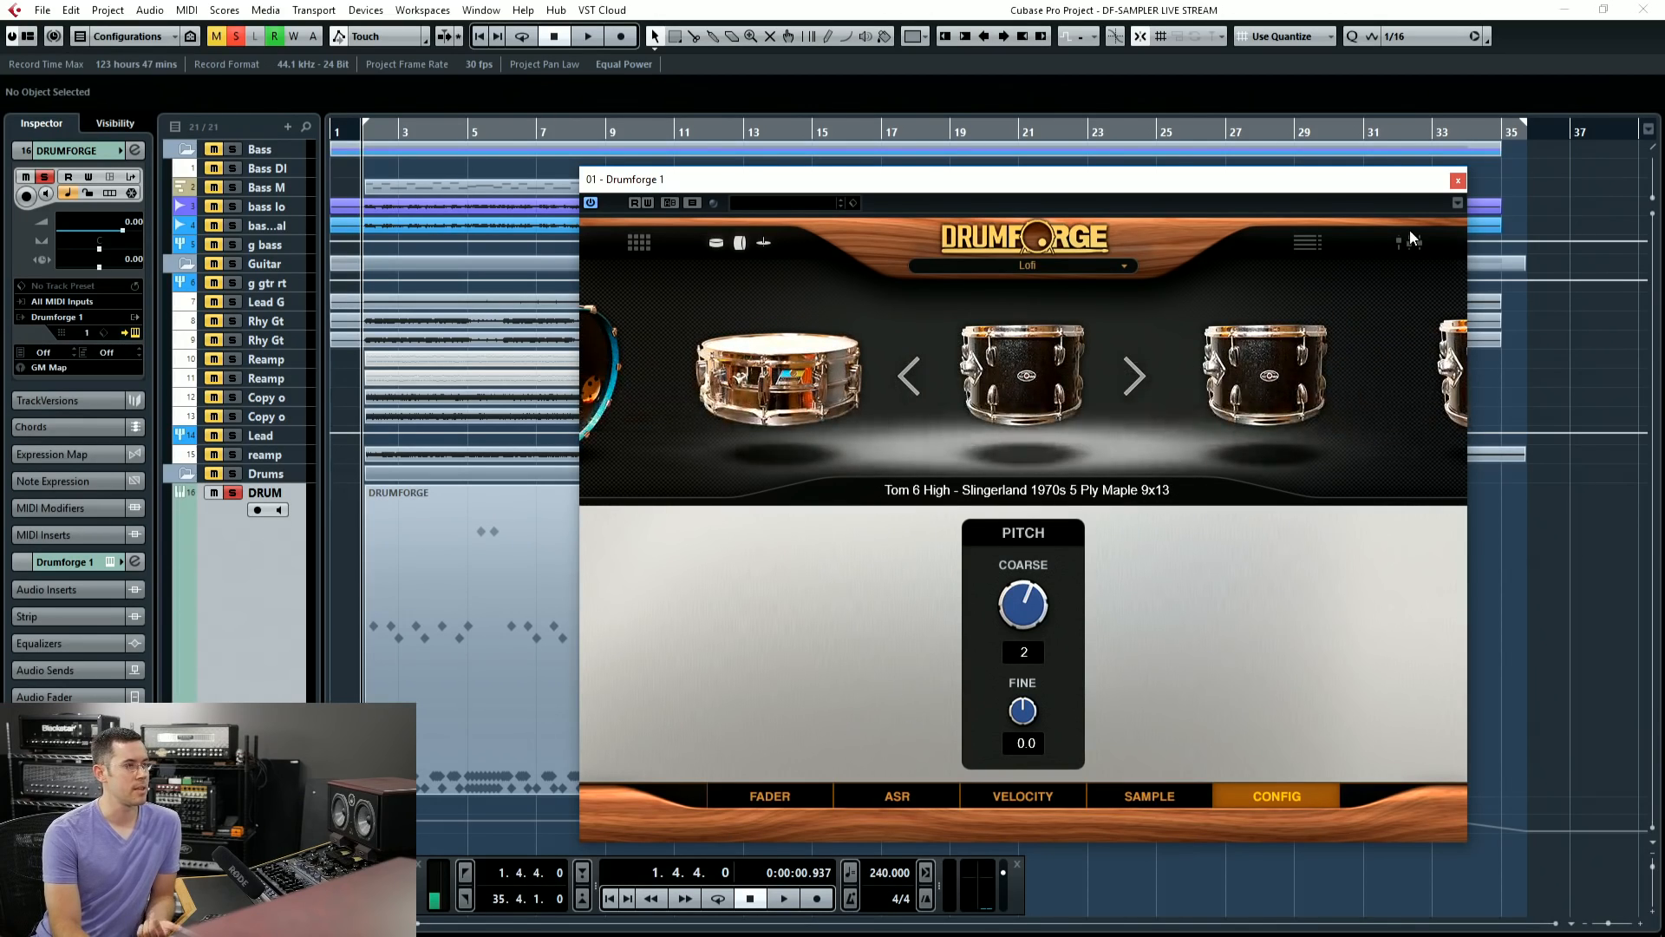
Step: Compare the Tom 6 High in the kit overview, the mixer channels and its pitch configuration
left_click(1405, 241)
left_click(738, 244)
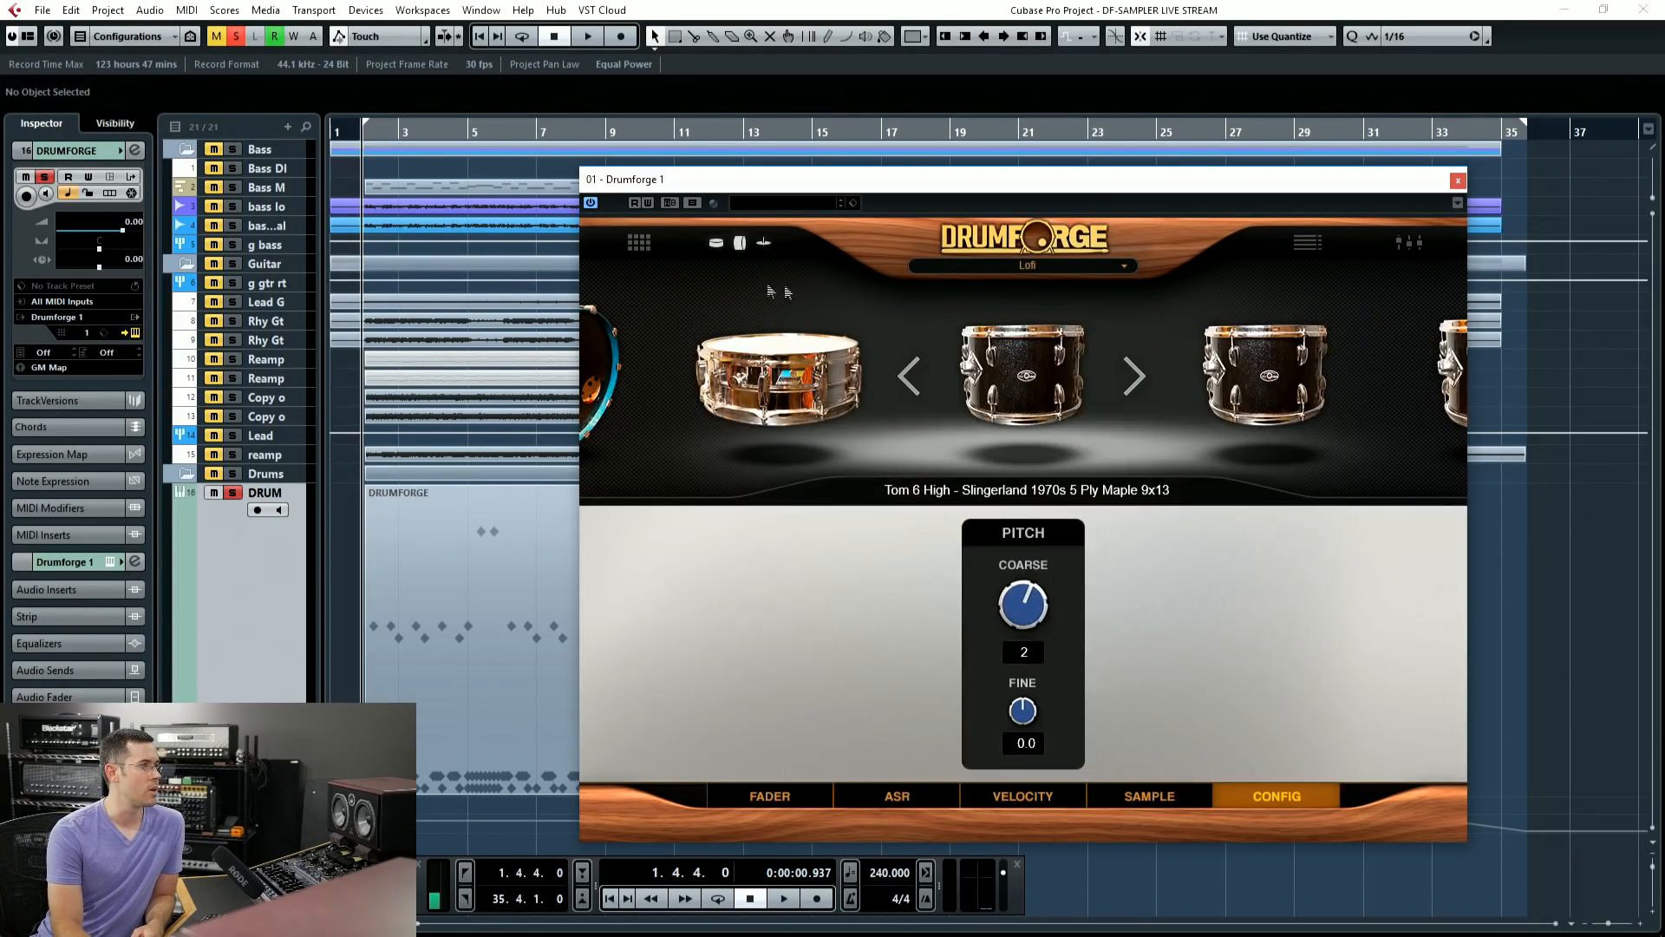
left_click(639, 242)
left_click(861, 531)
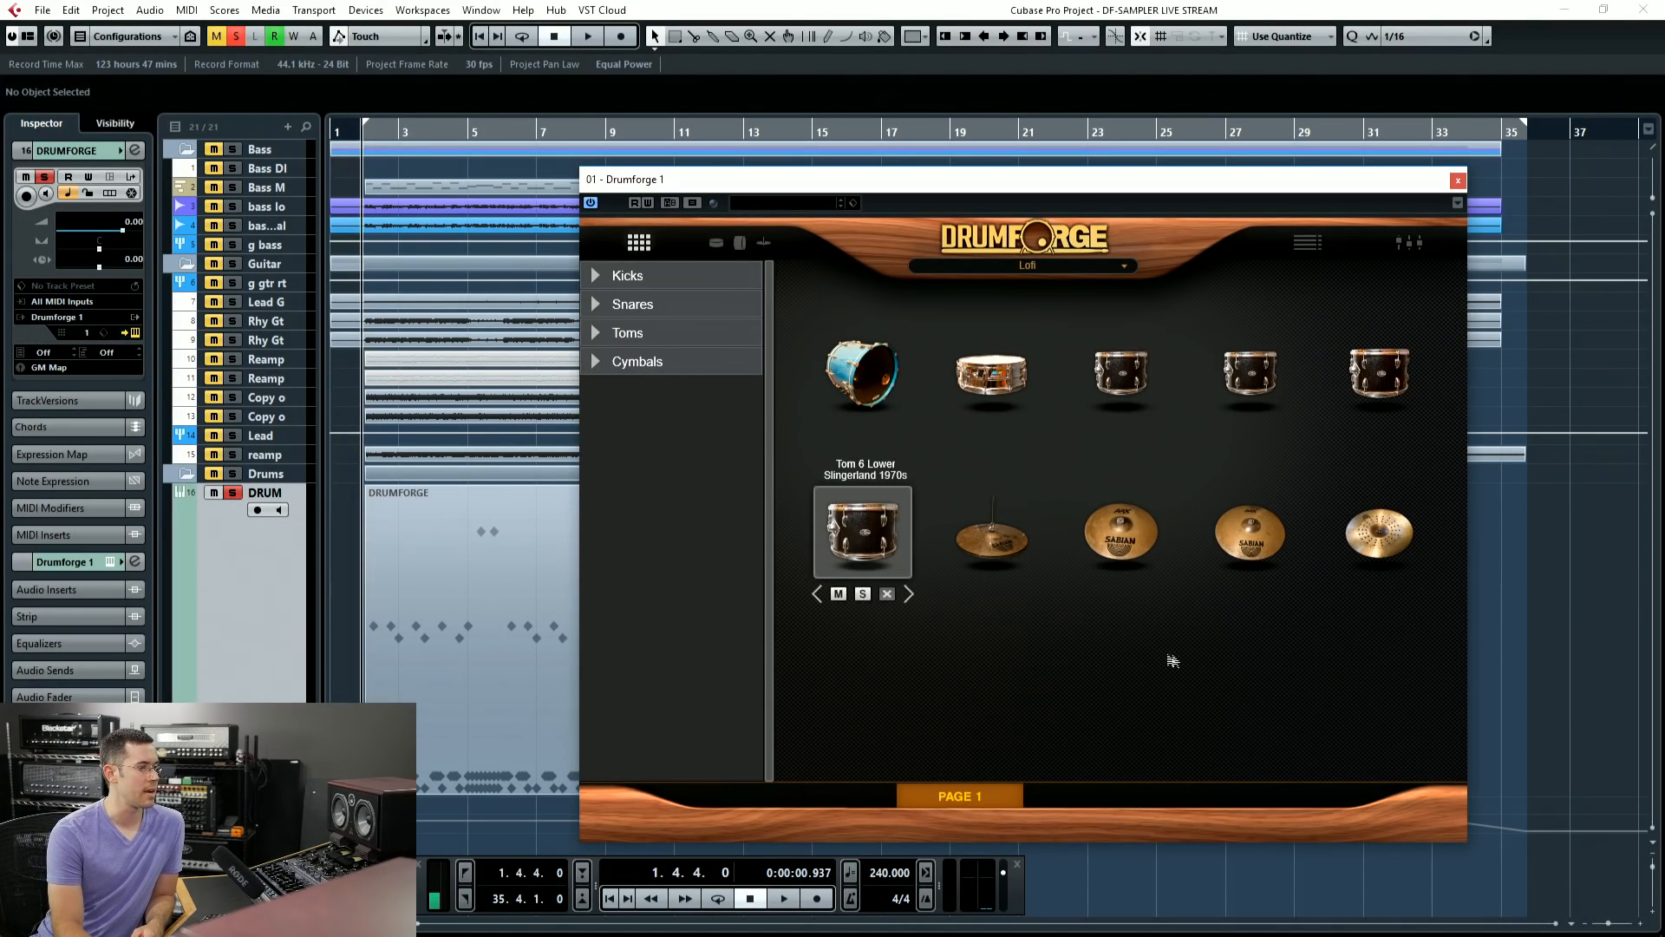
left_click(1158, 394)
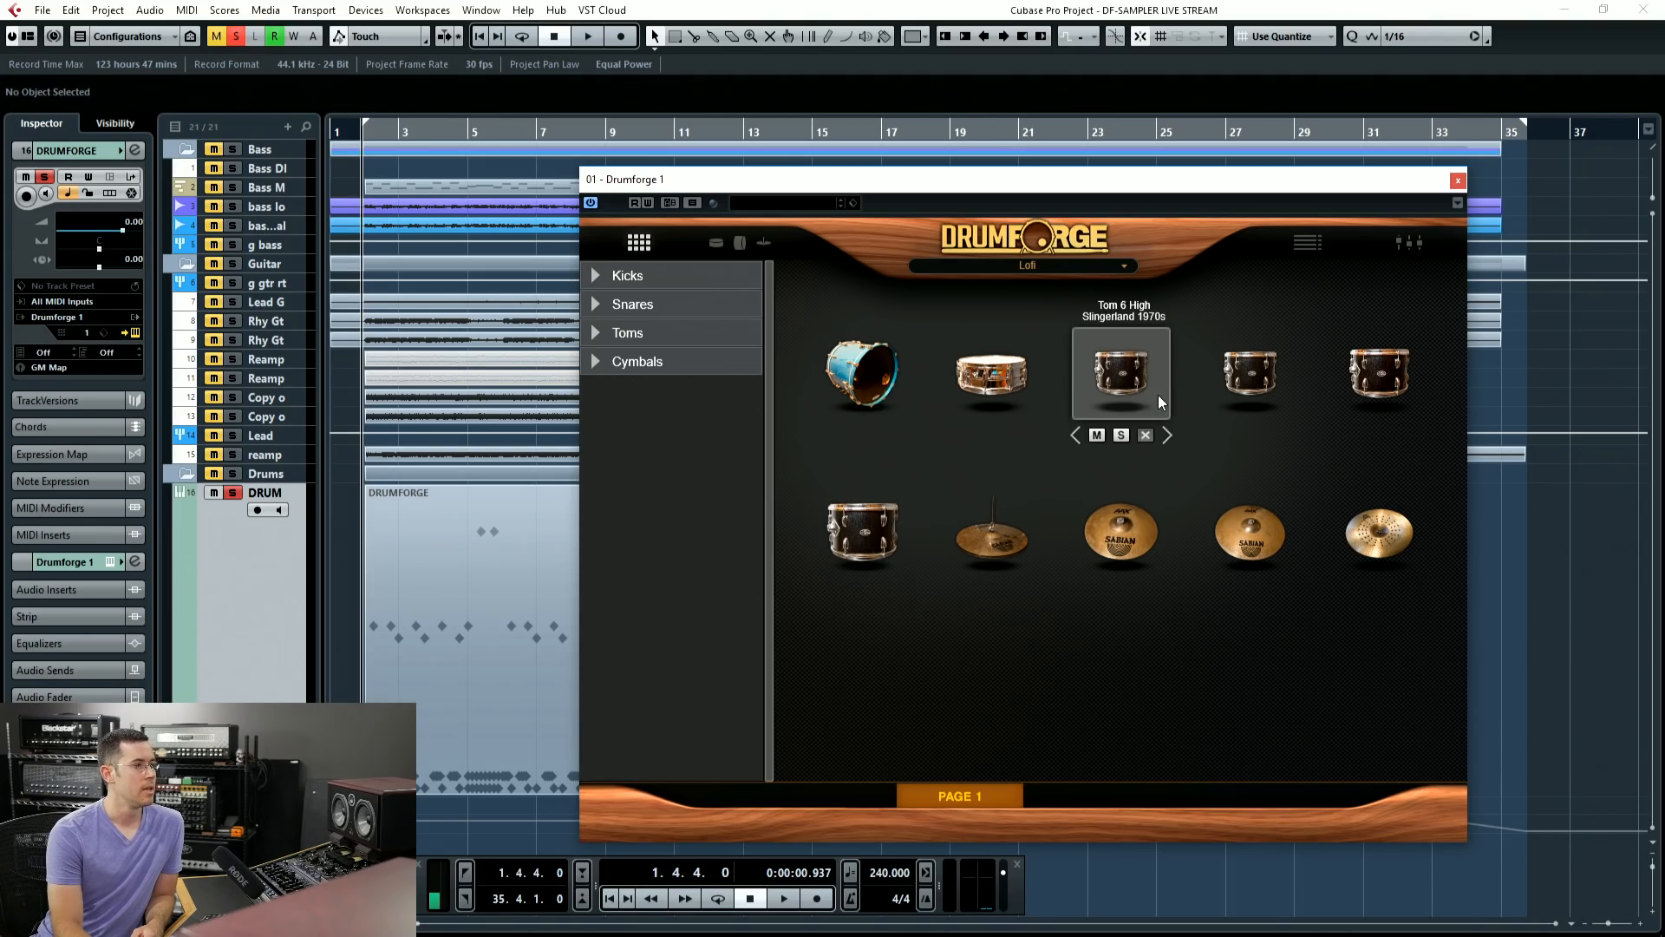
left_click(1405, 243)
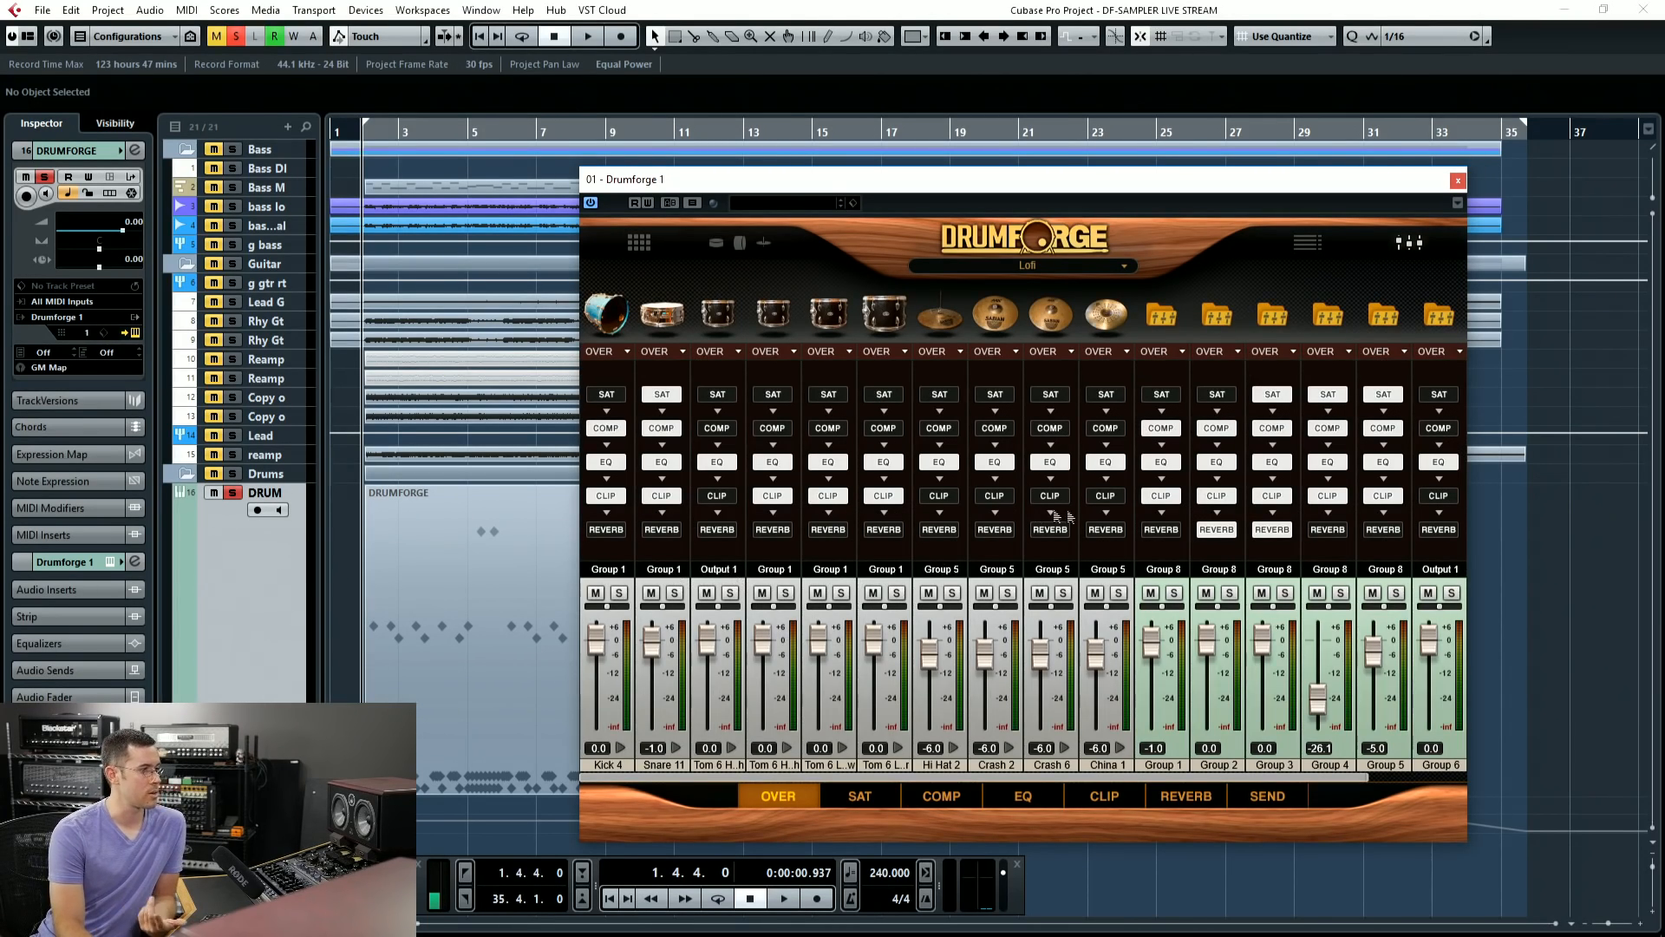
left_click(718, 243)
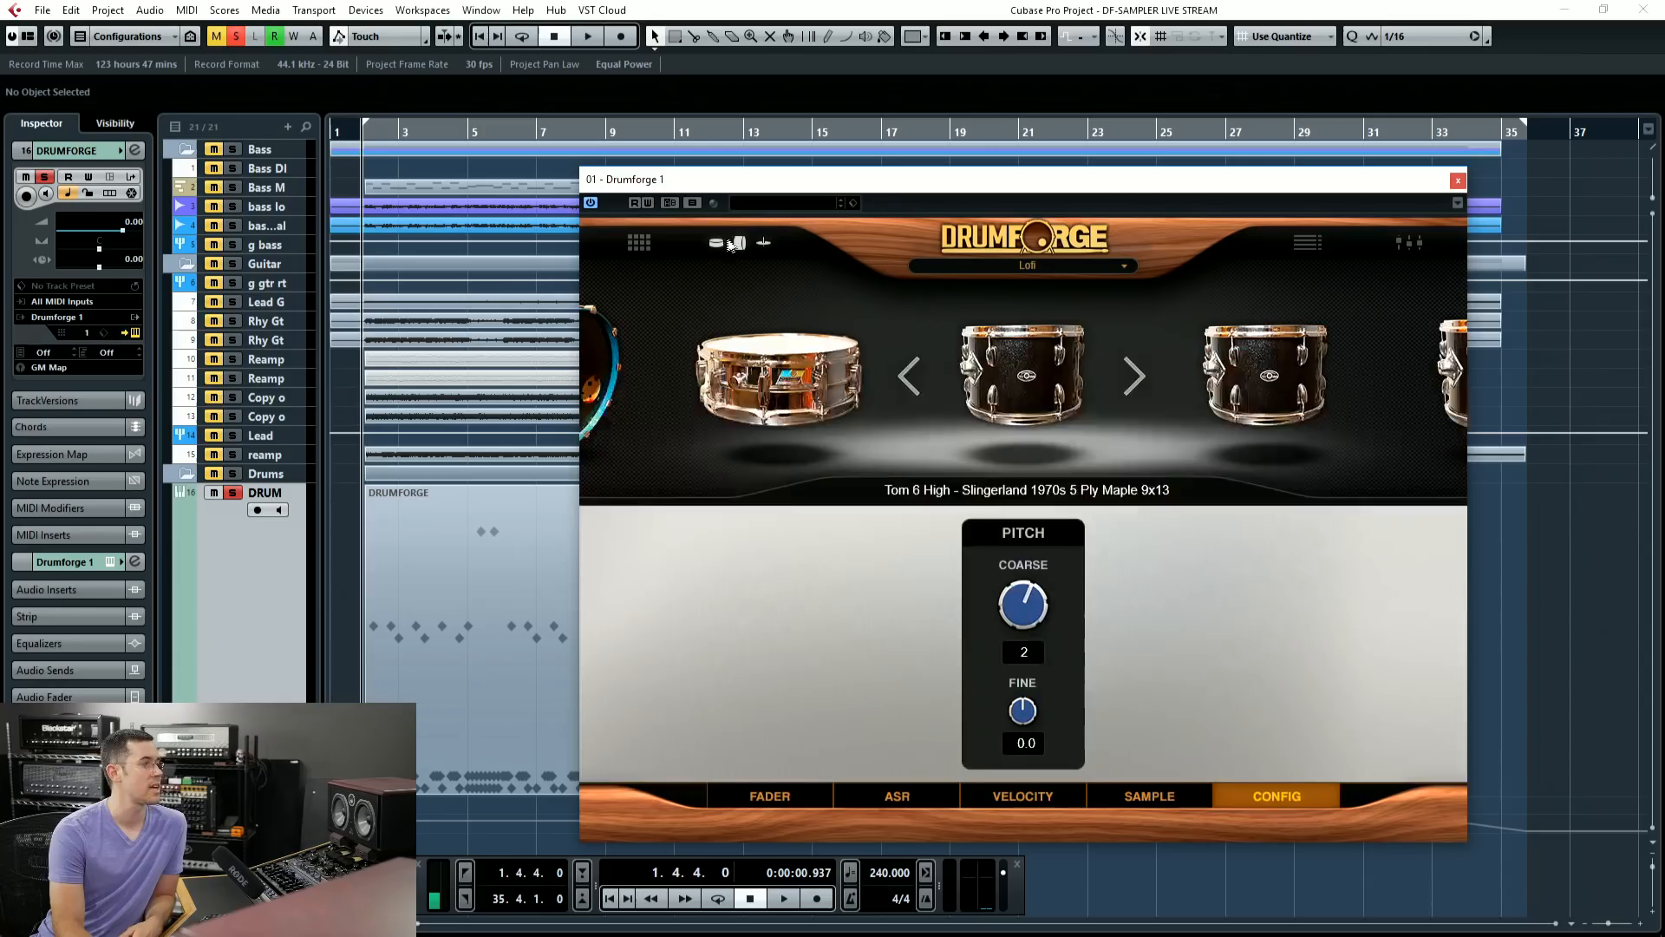
Step: Bring up the dialog for saving the current kit as a preset file and cancel it
left_click(642, 242)
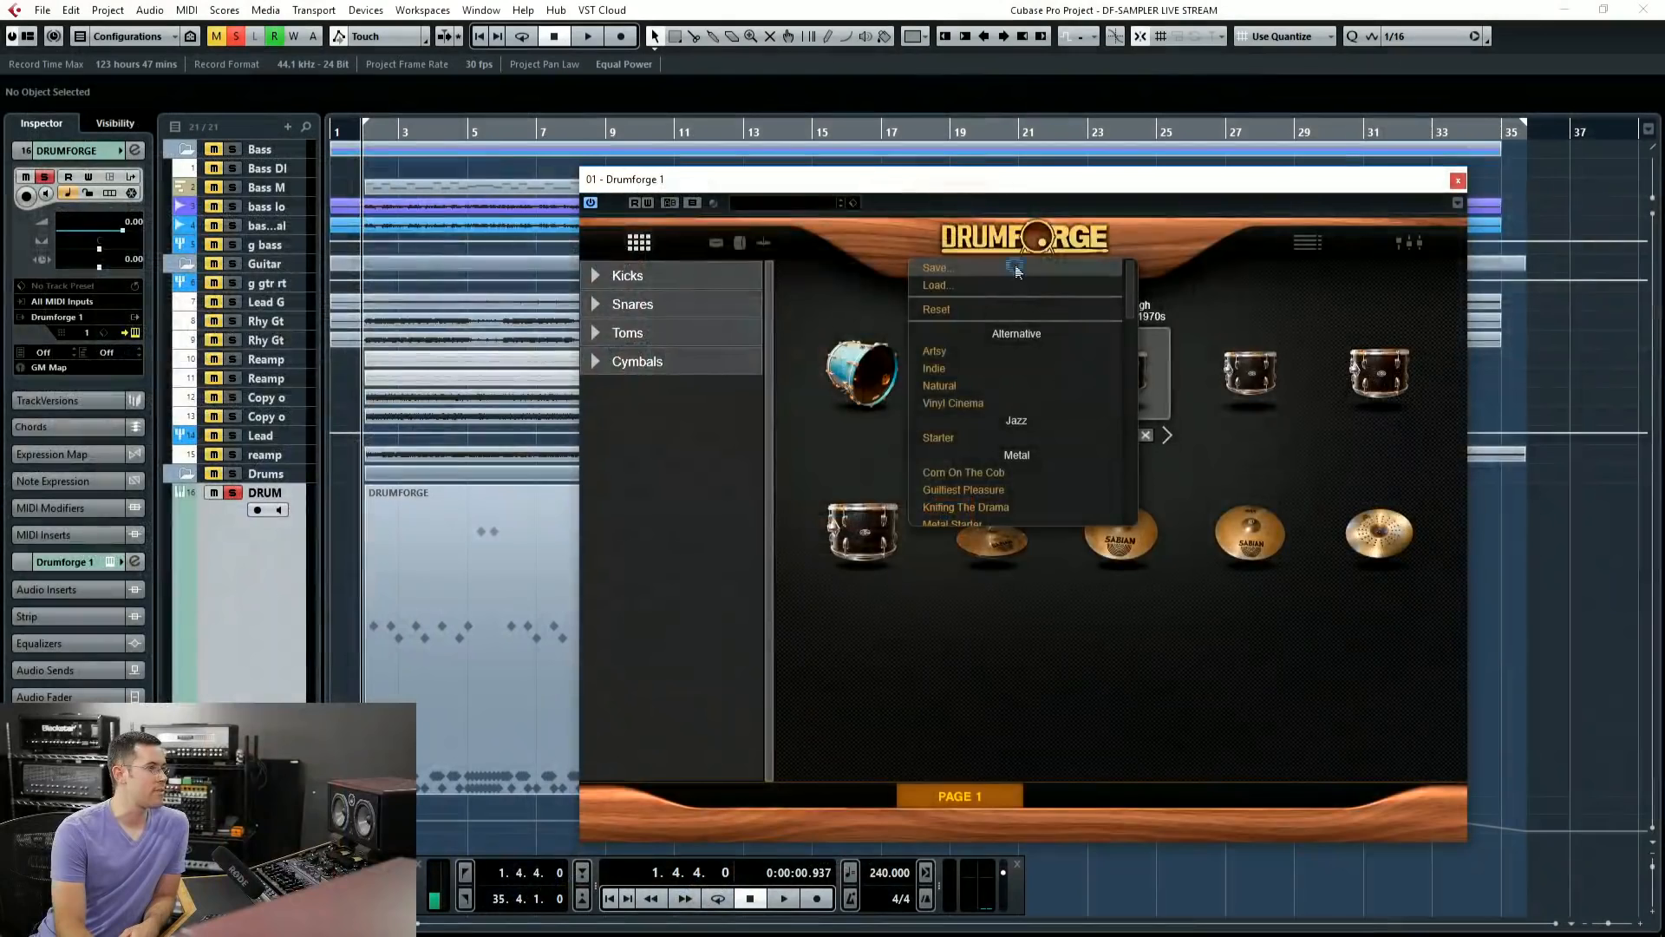
left_click(1014, 264)
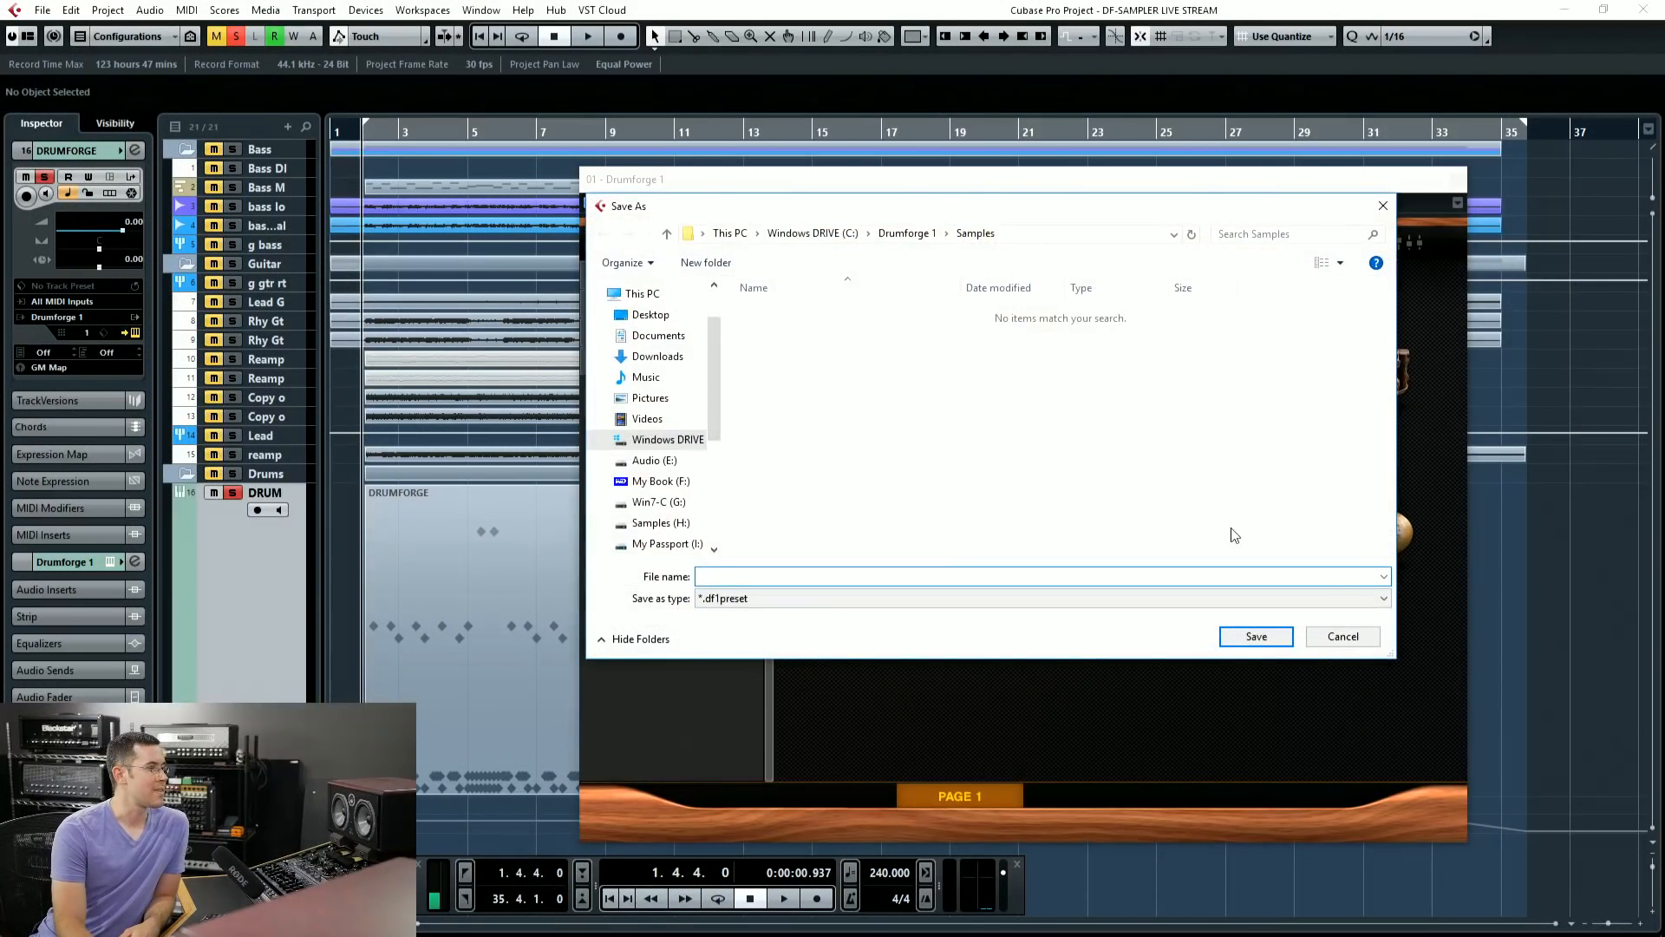
left_click(1341, 634)
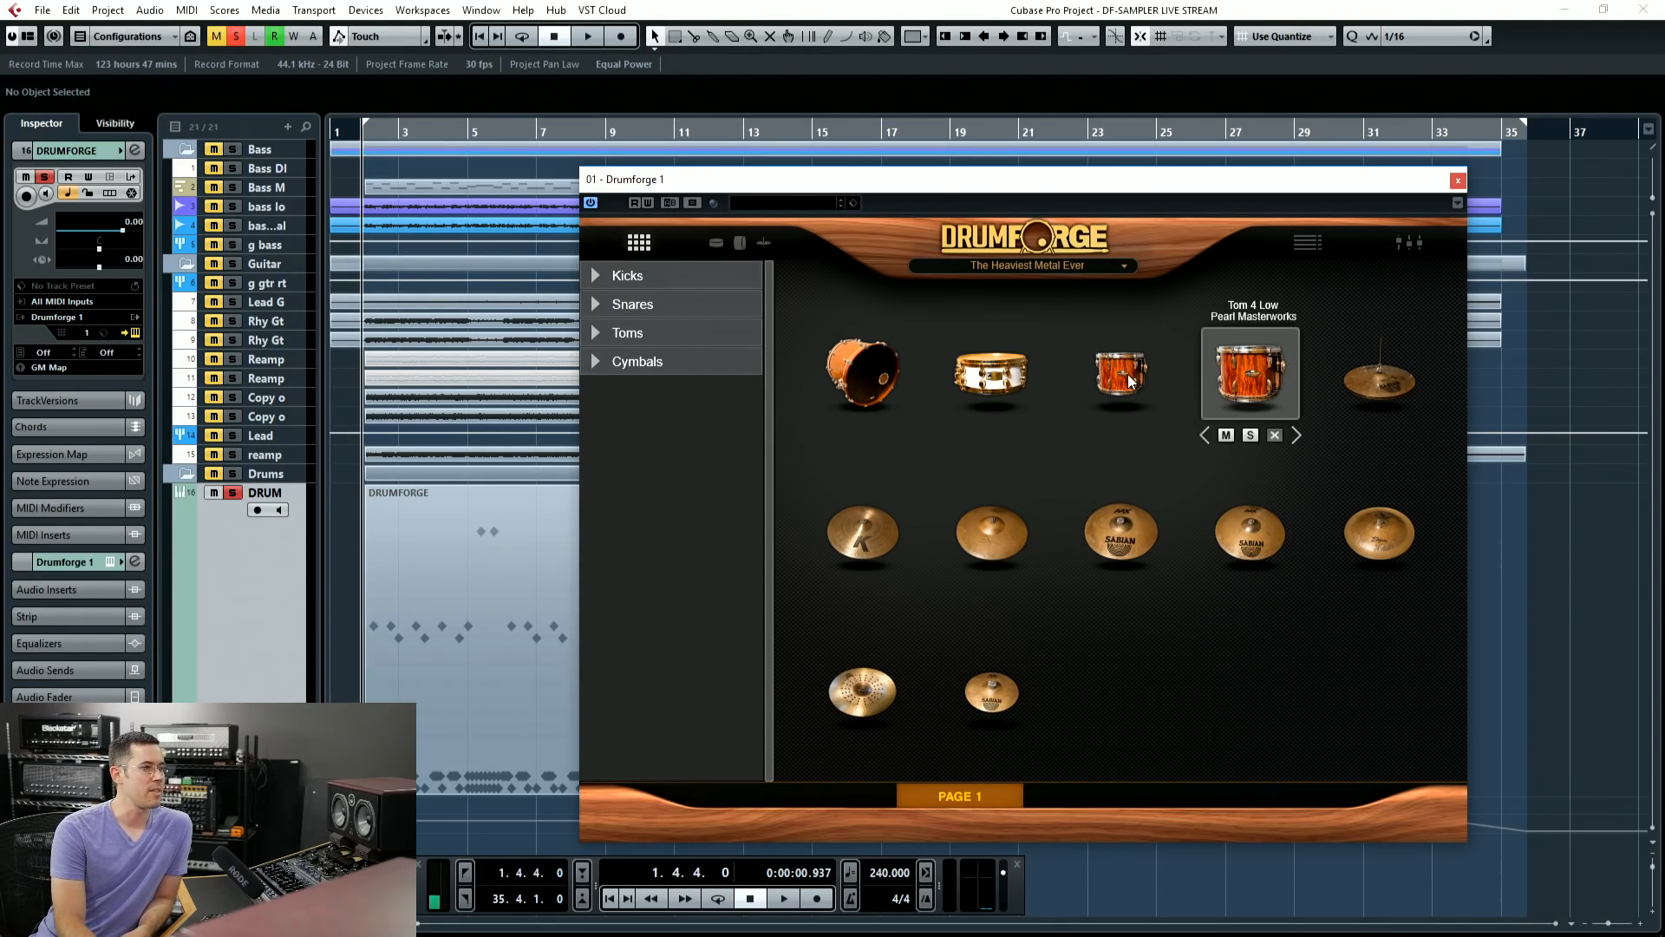
Step: Replace the two Pearl Masterworks toms with the Ludwig 1970s Tom 5 High and Tom 5 Low
left_click(1169, 435)
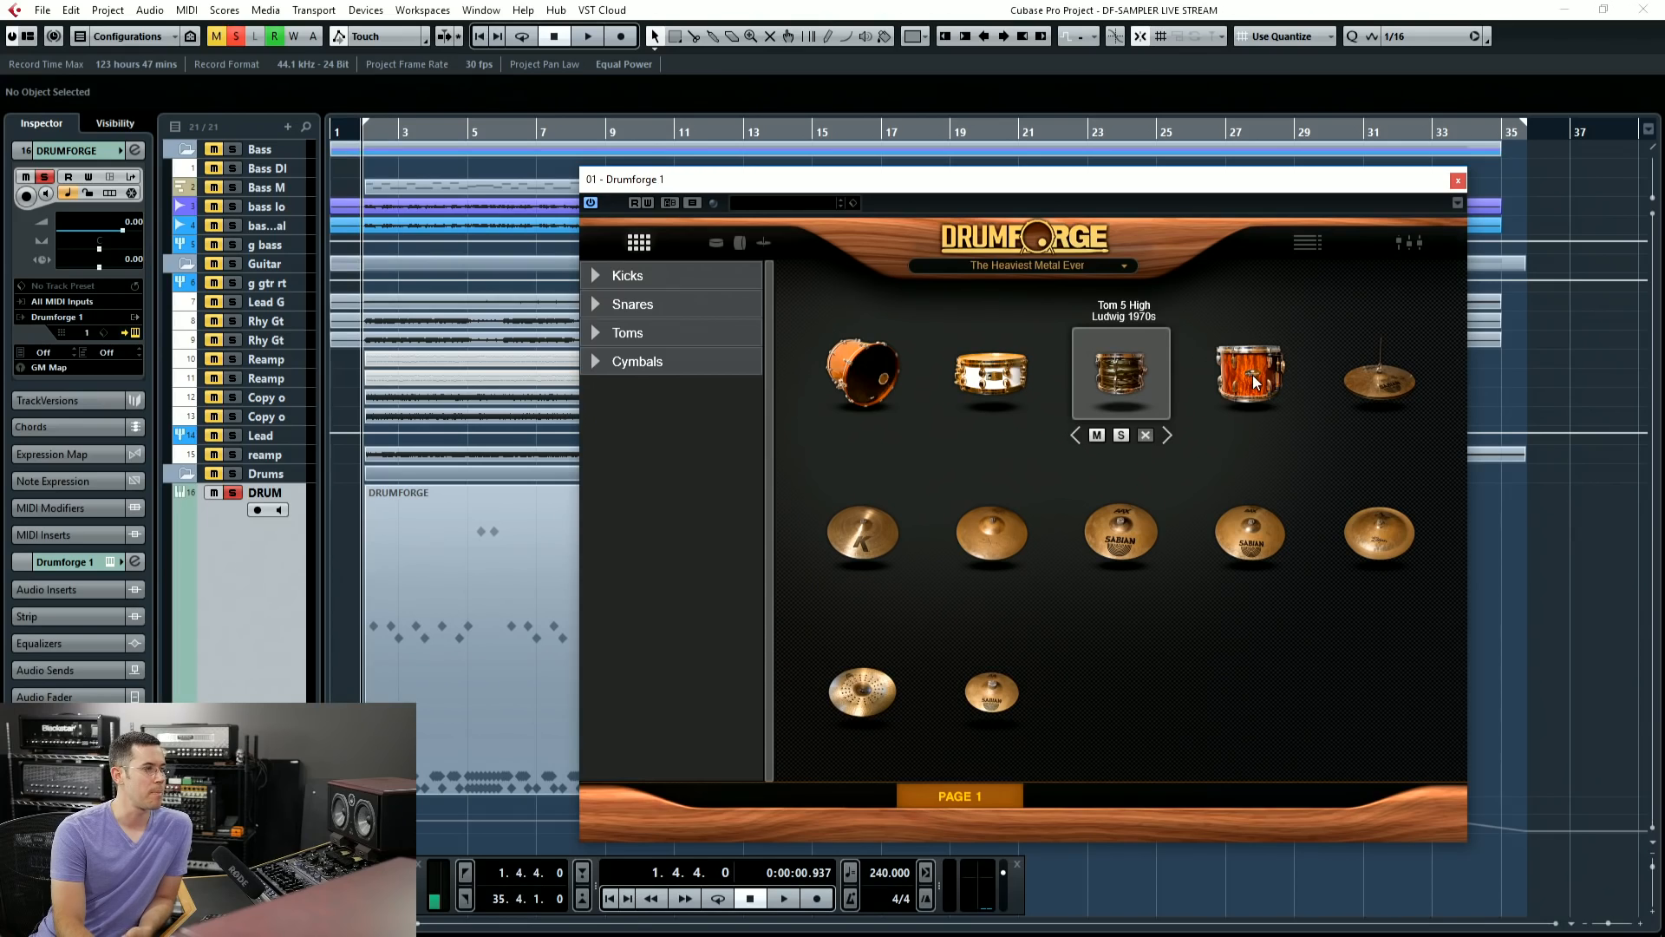
left_click(1293, 440)
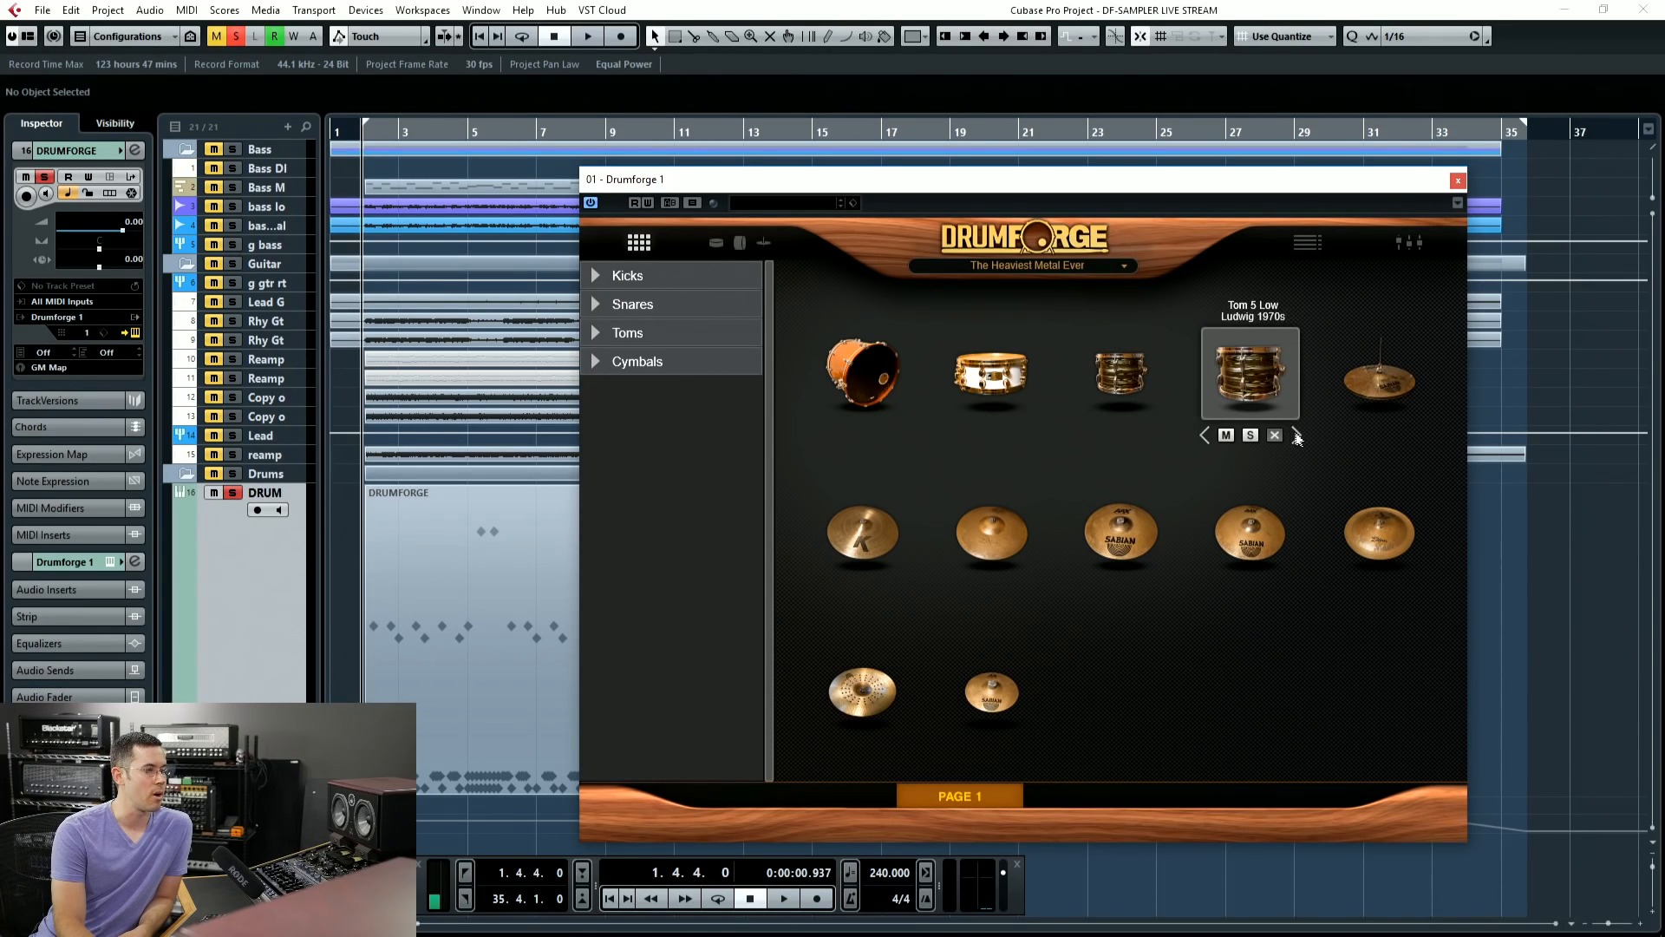
Step: Replace the two Ludwig 1970s toms with the Slingerland 1970s Tom 6 Lower and Tom 6 High
left_click(1298, 436)
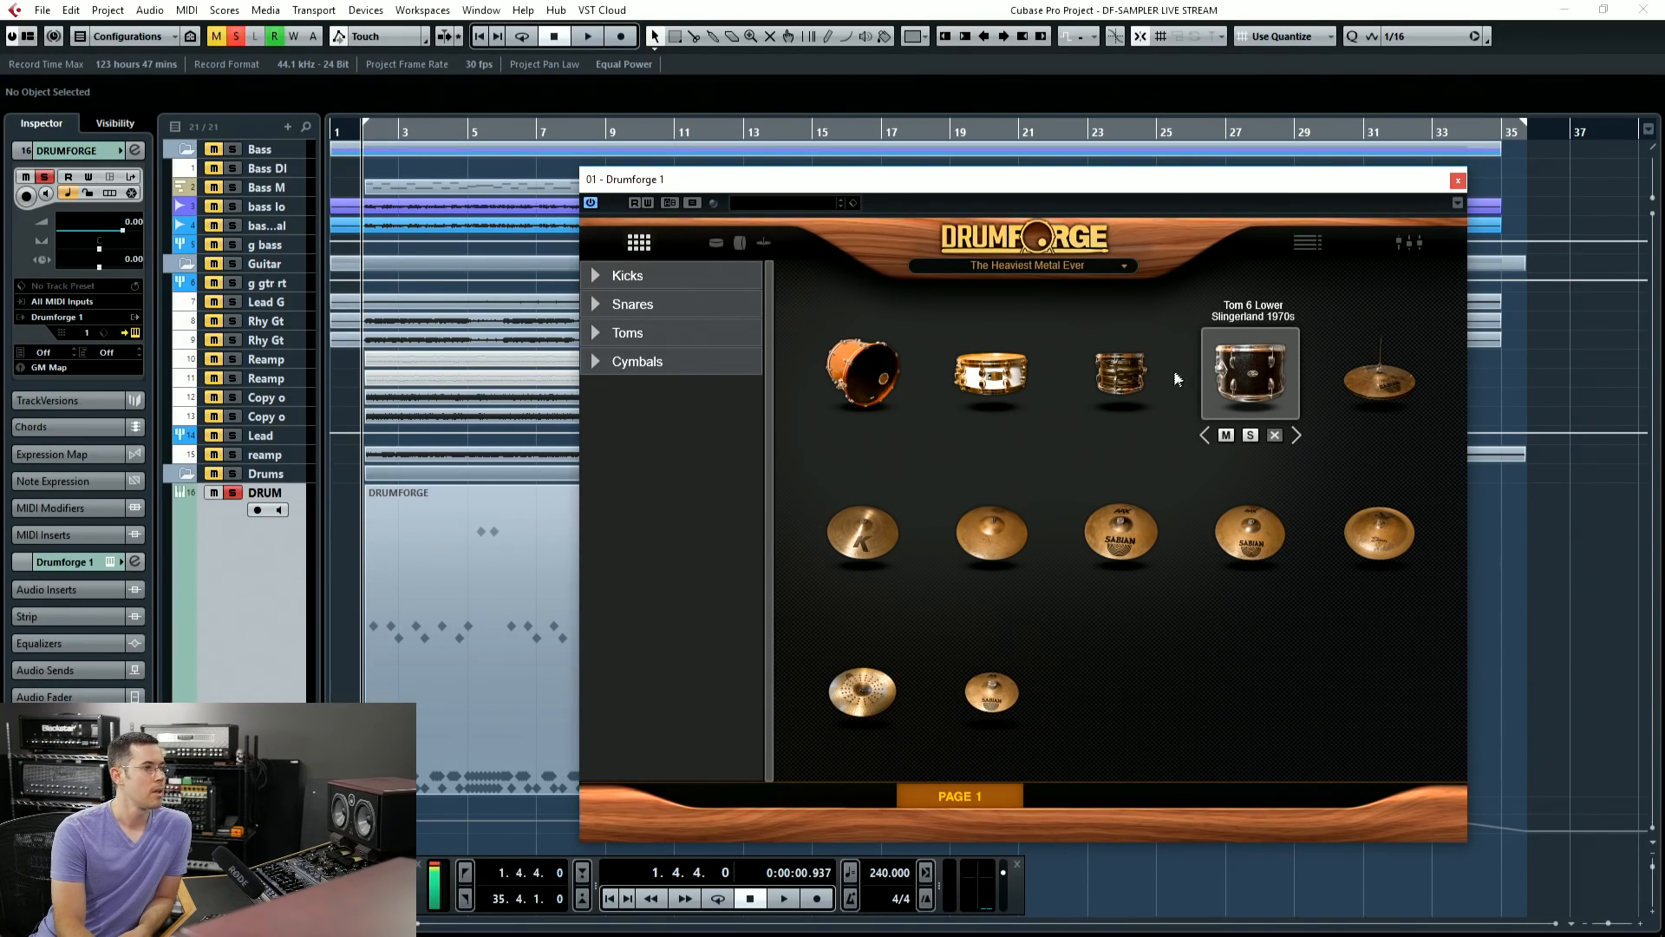
left_click(1167, 435)
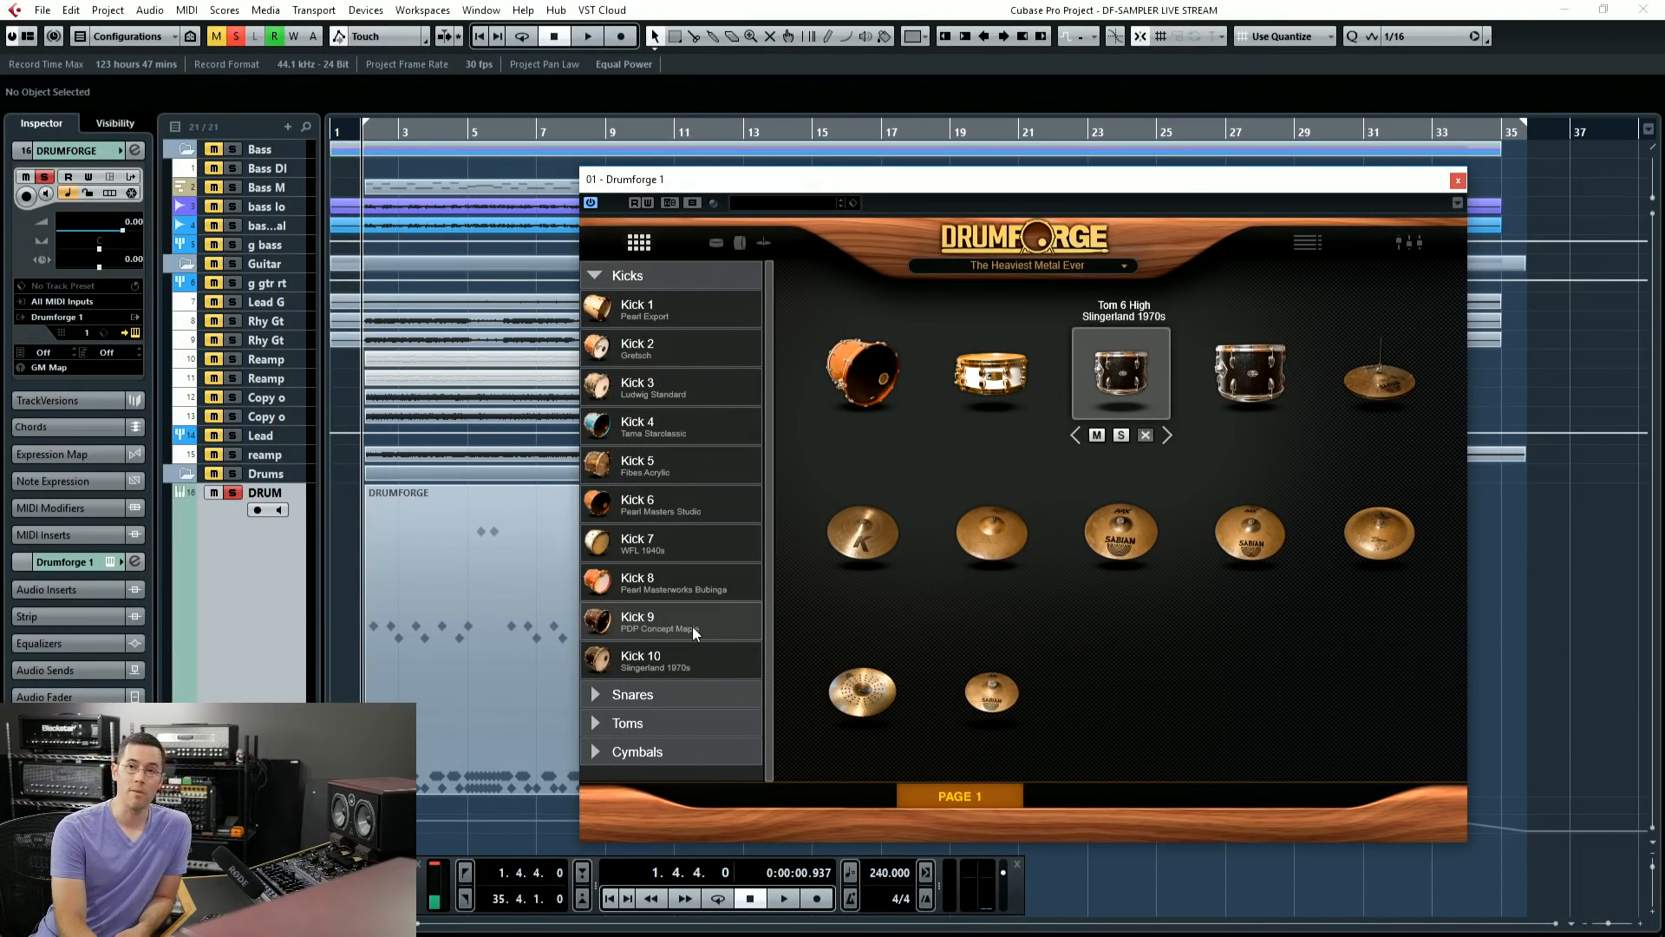
Step: Look through the kick and snare models available in the drum library
left_click(673, 276)
left_click(673, 303)
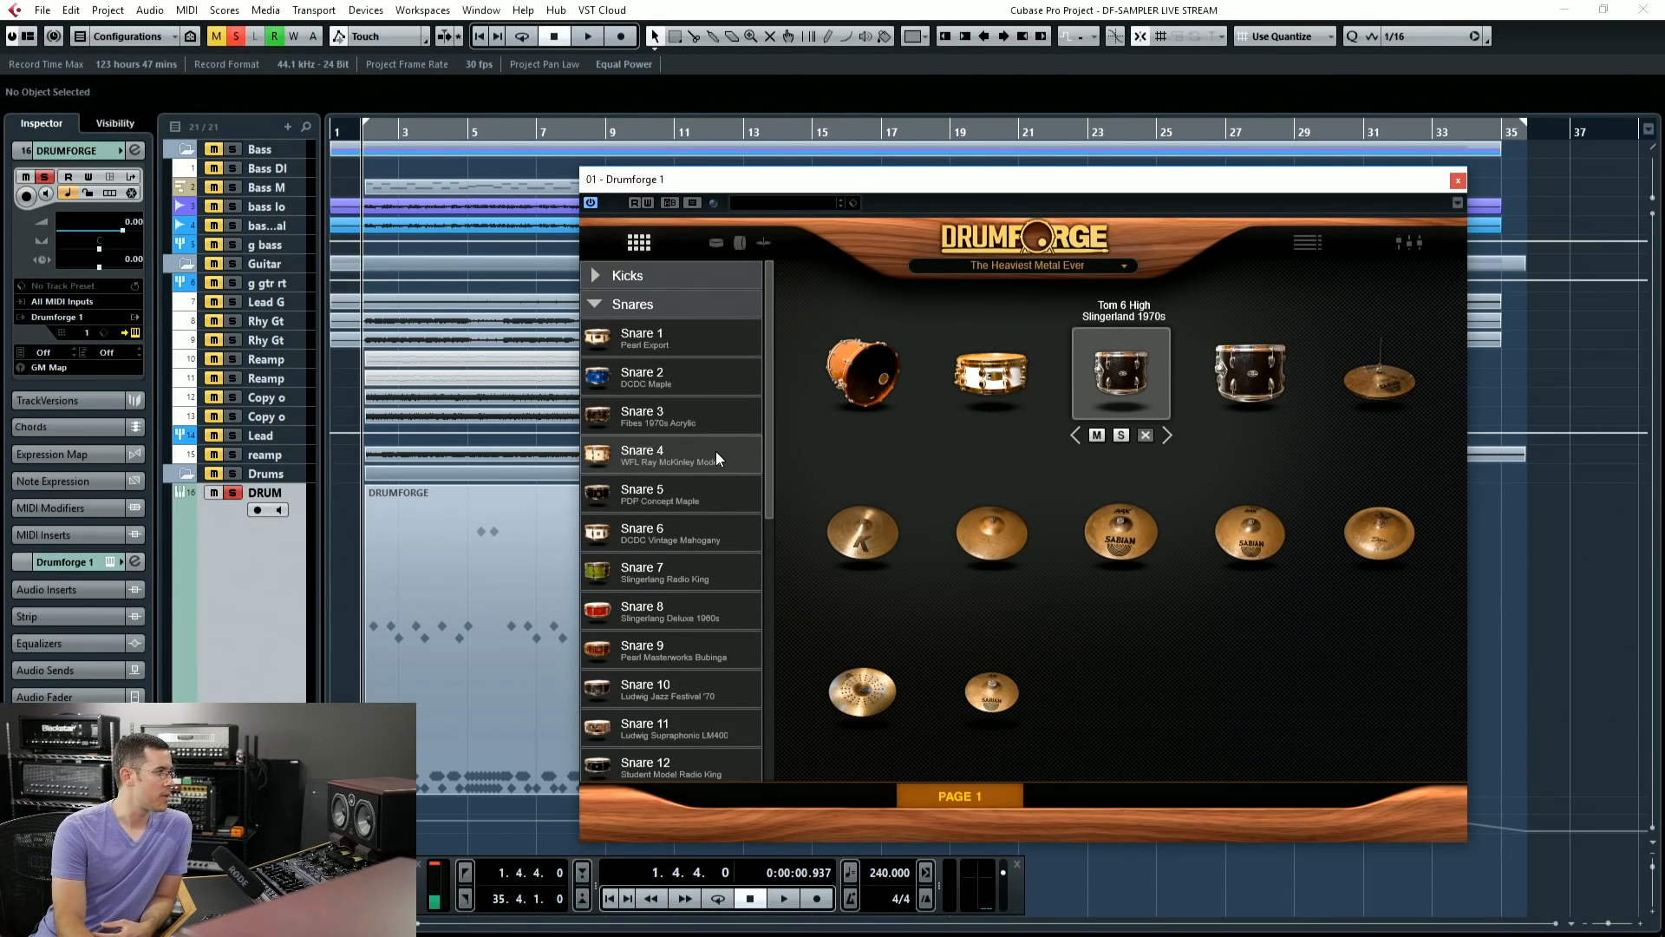
scroll(716, 451, "down", 2)
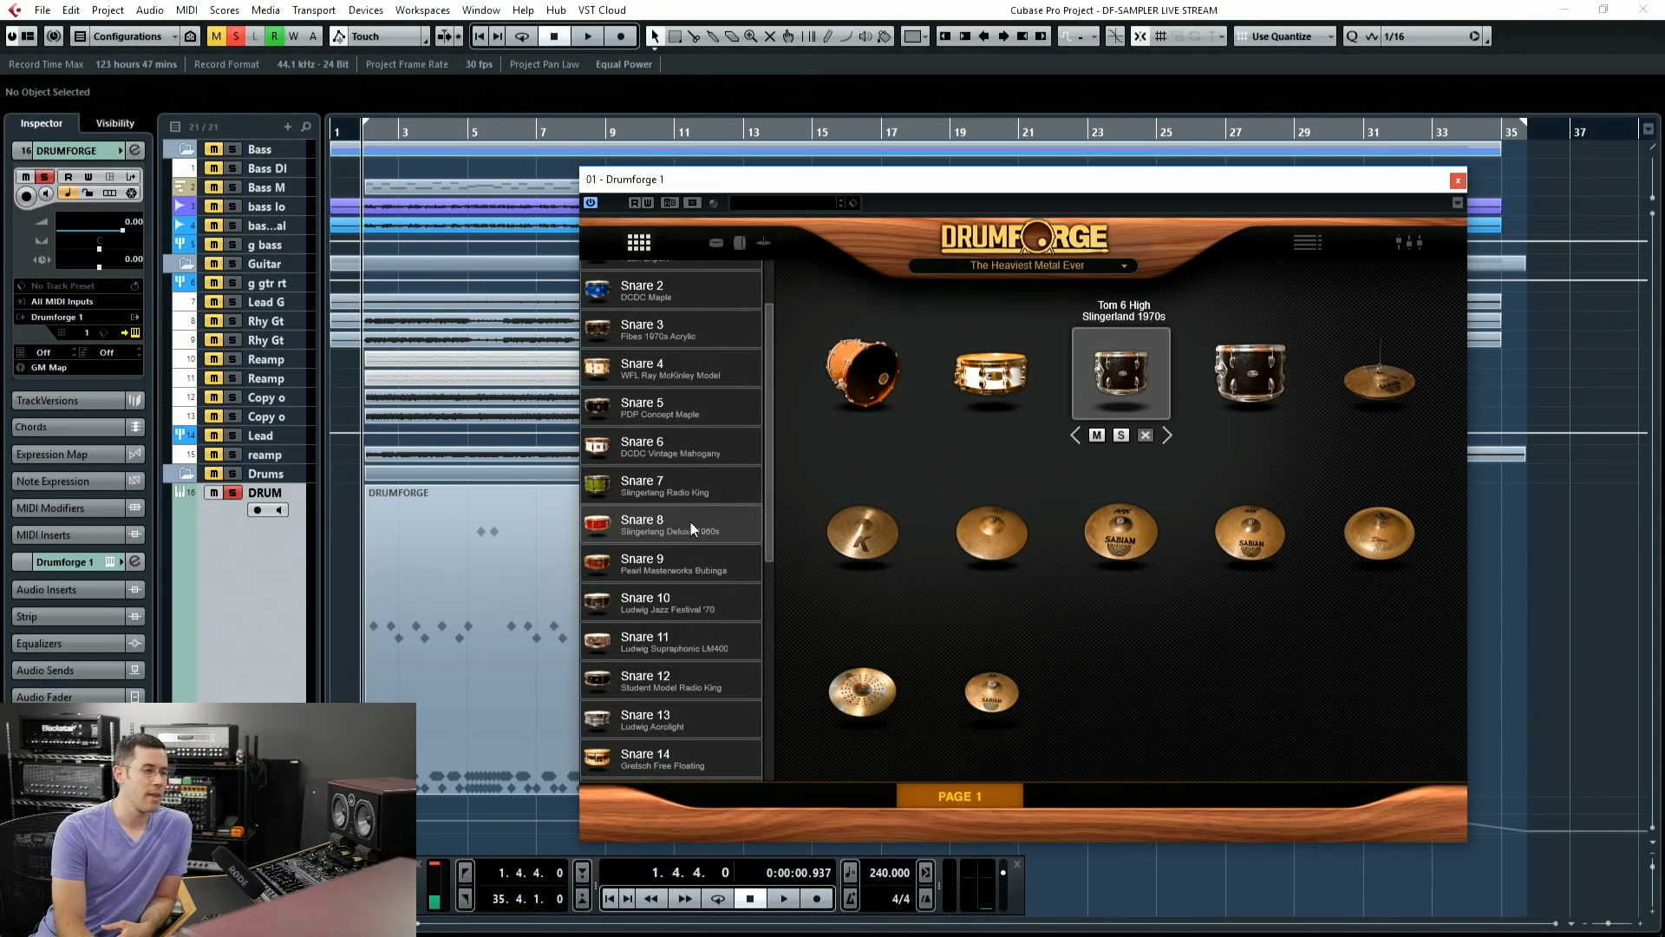
scroll(689, 525, "down", 2)
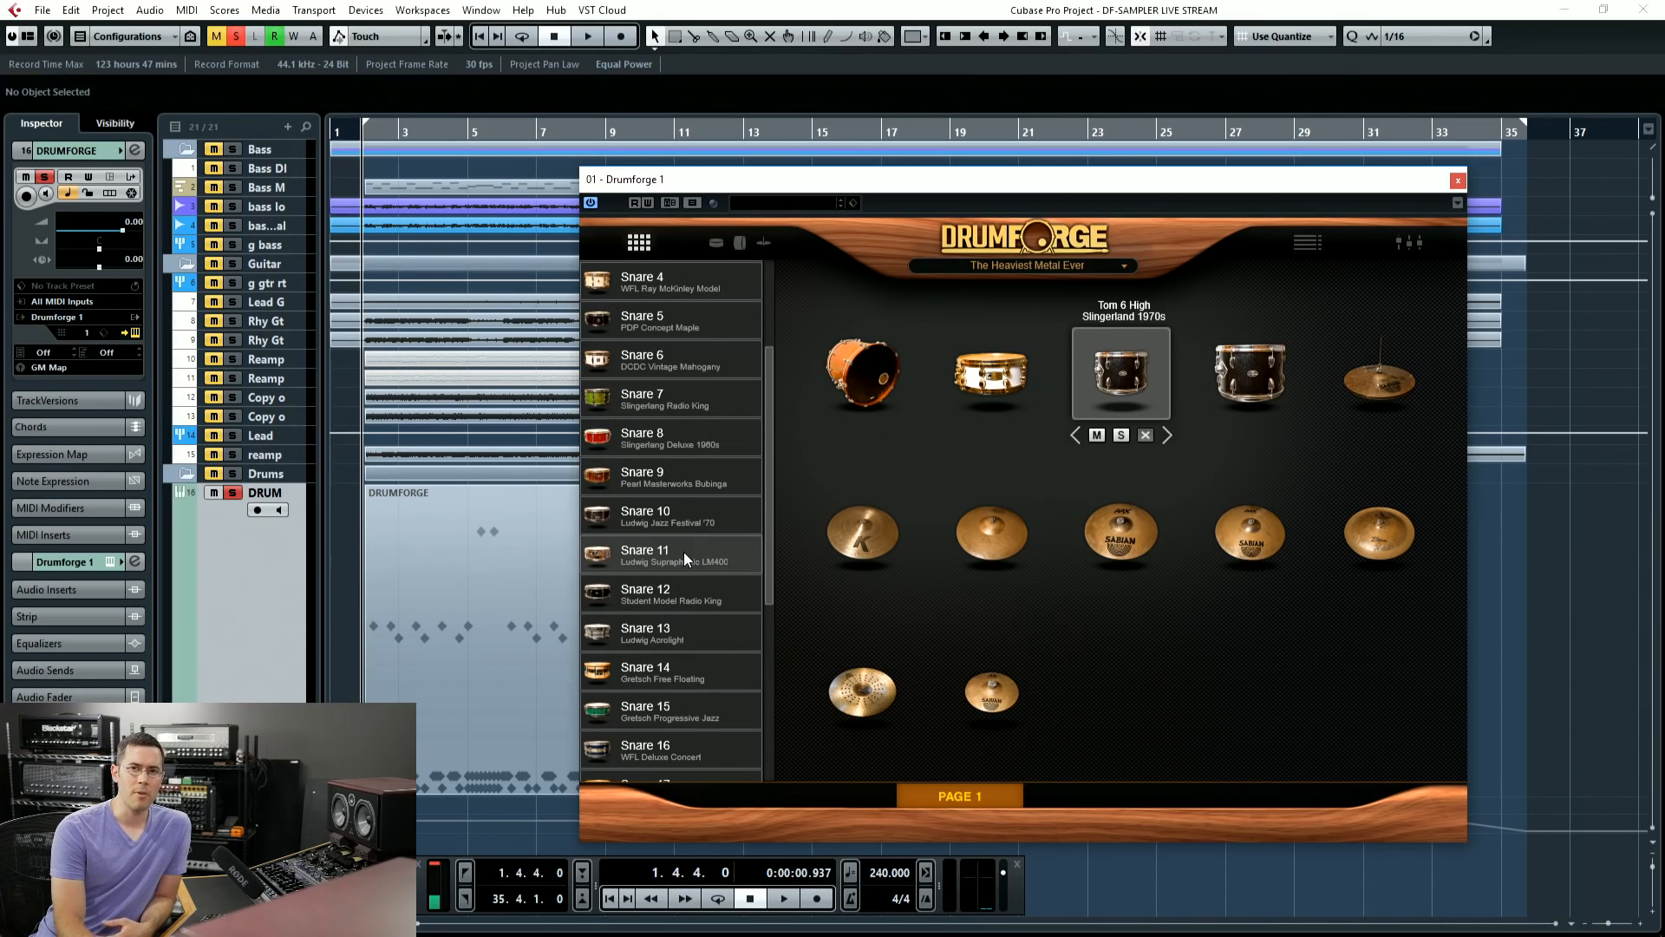
scroll(683, 551, "down", 2)
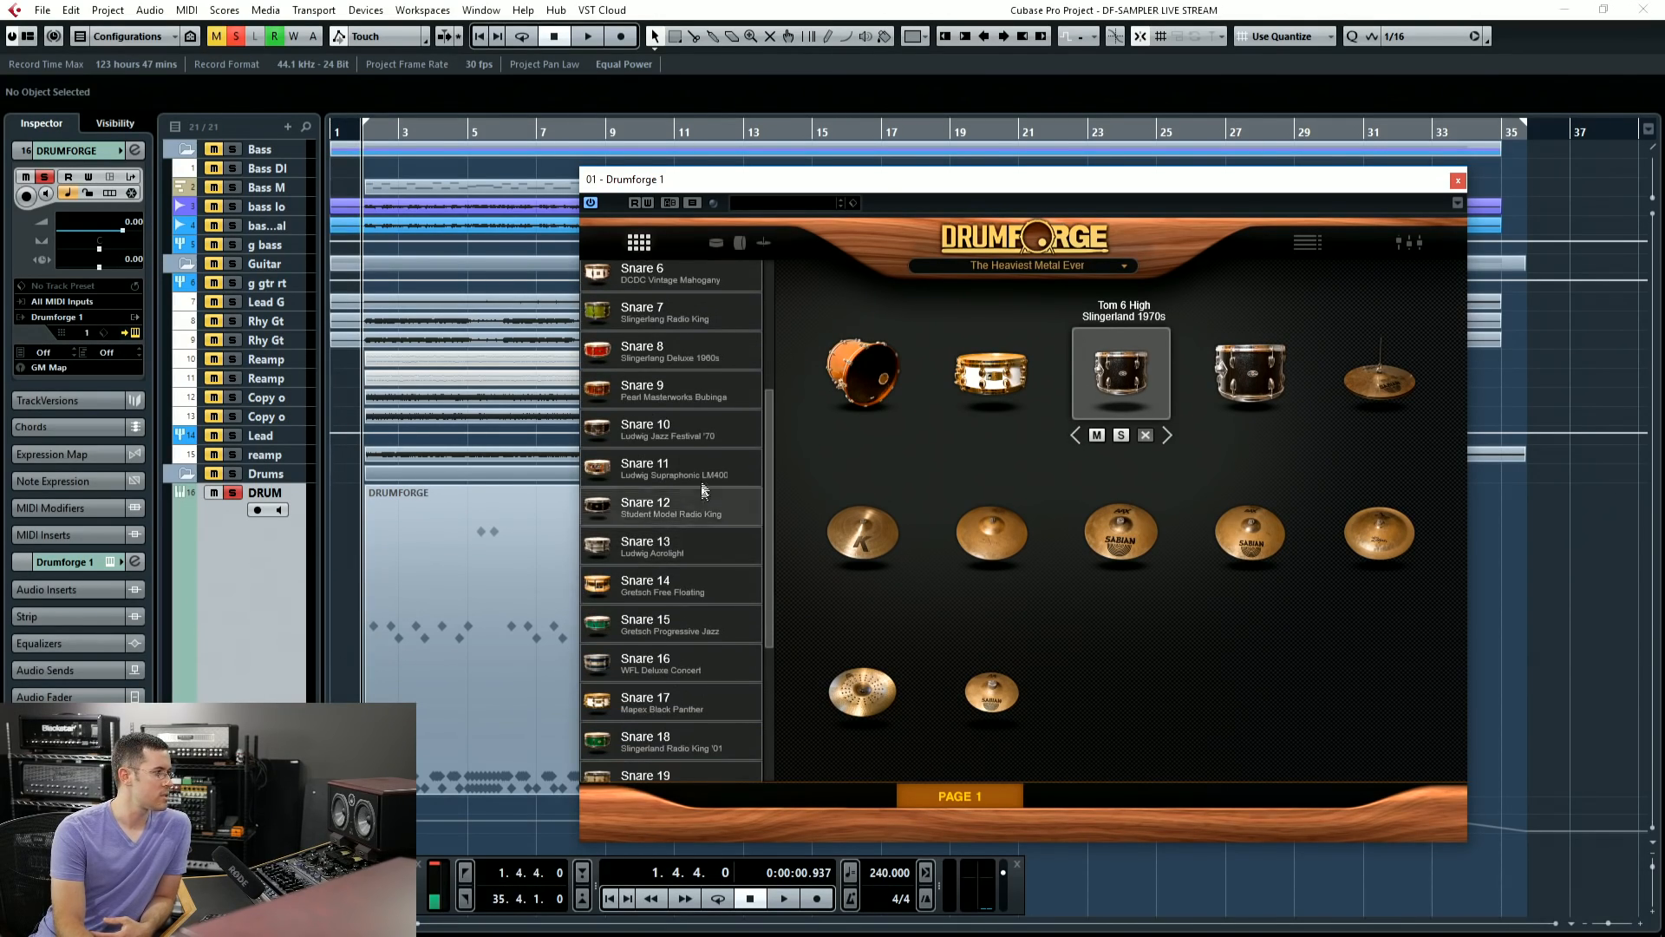
scroll(721, 482, "down", 4)
scroll(721, 483, "down", 3)
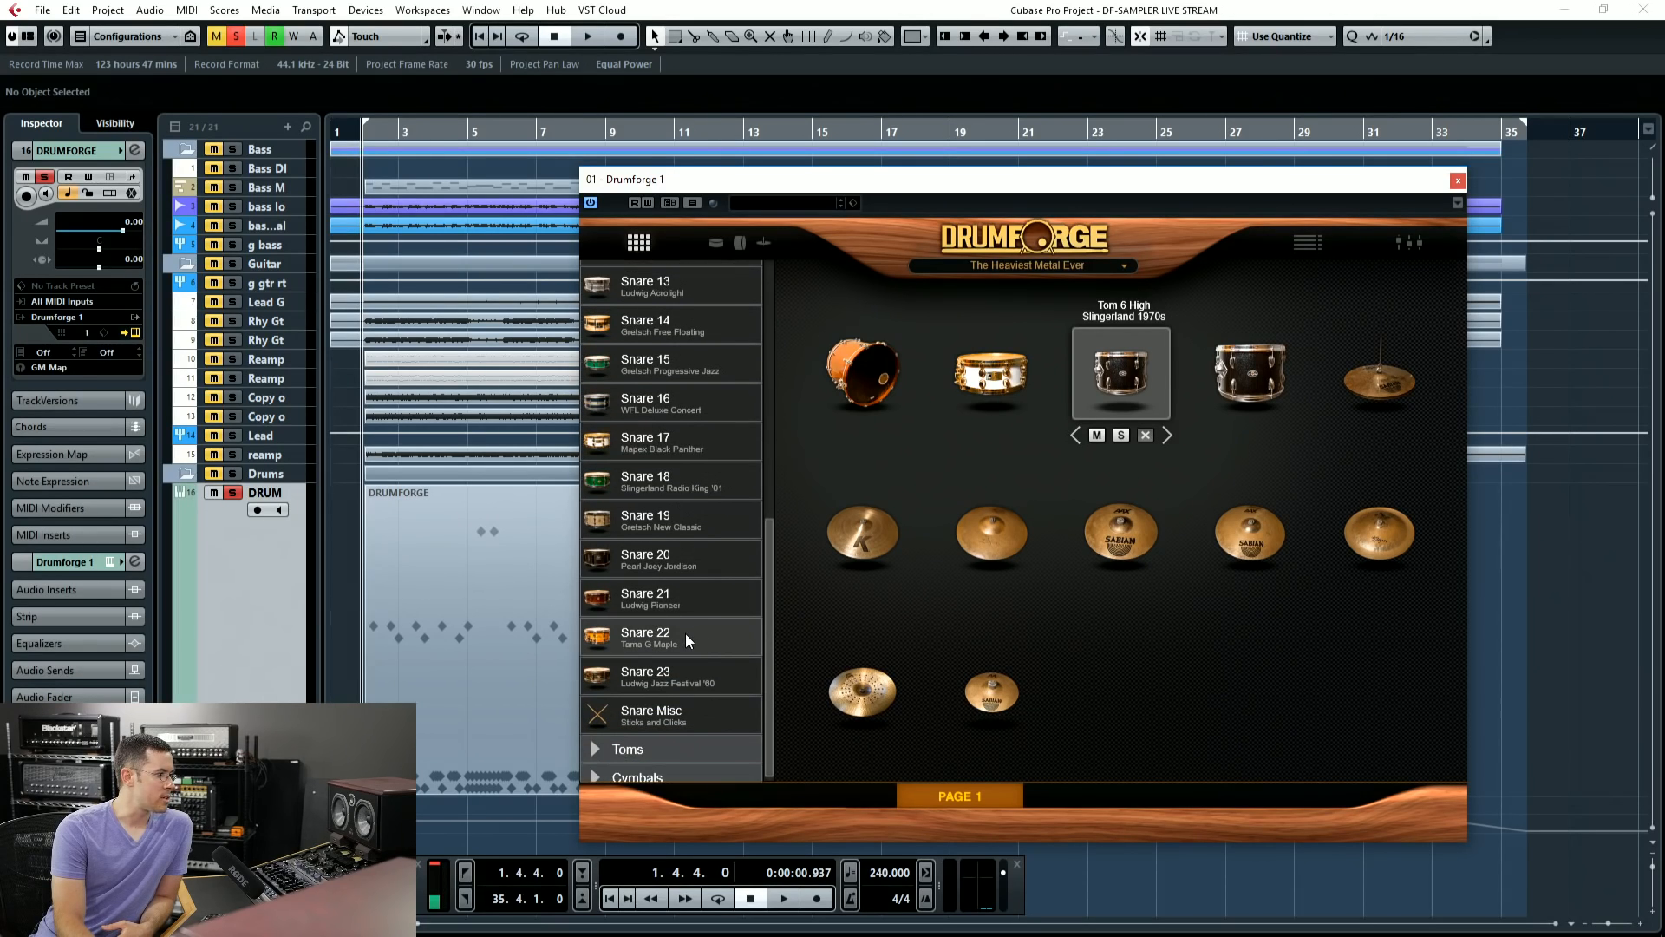
scroll(685, 631, "up", 12)
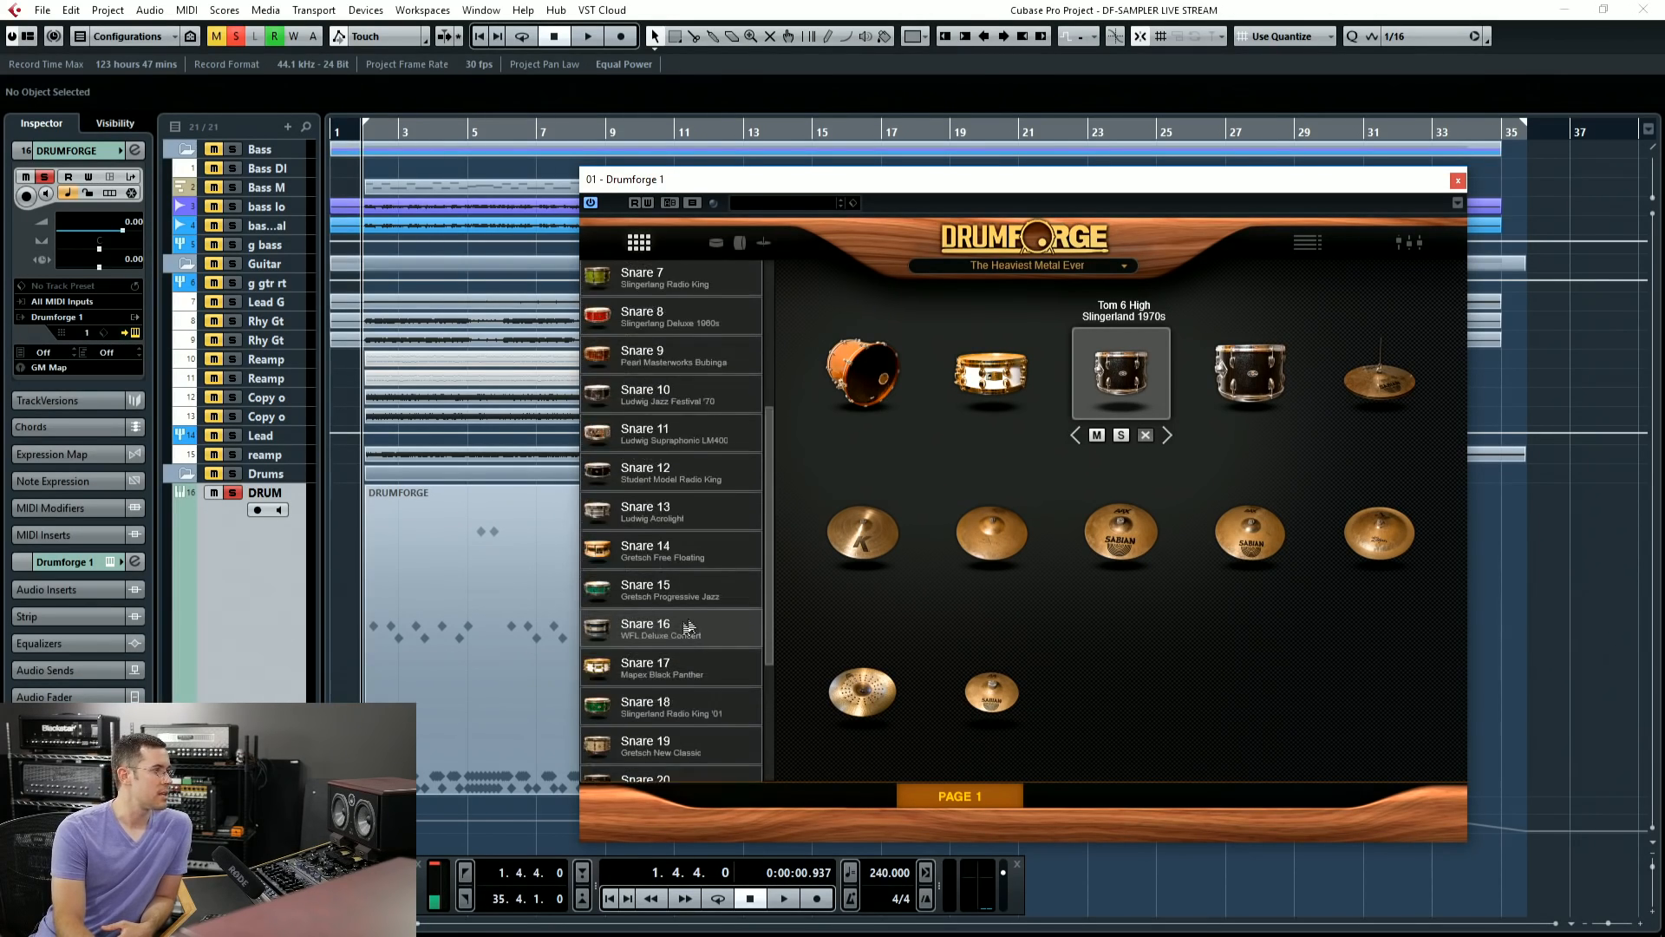
scroll(685, 295, "up", 1)
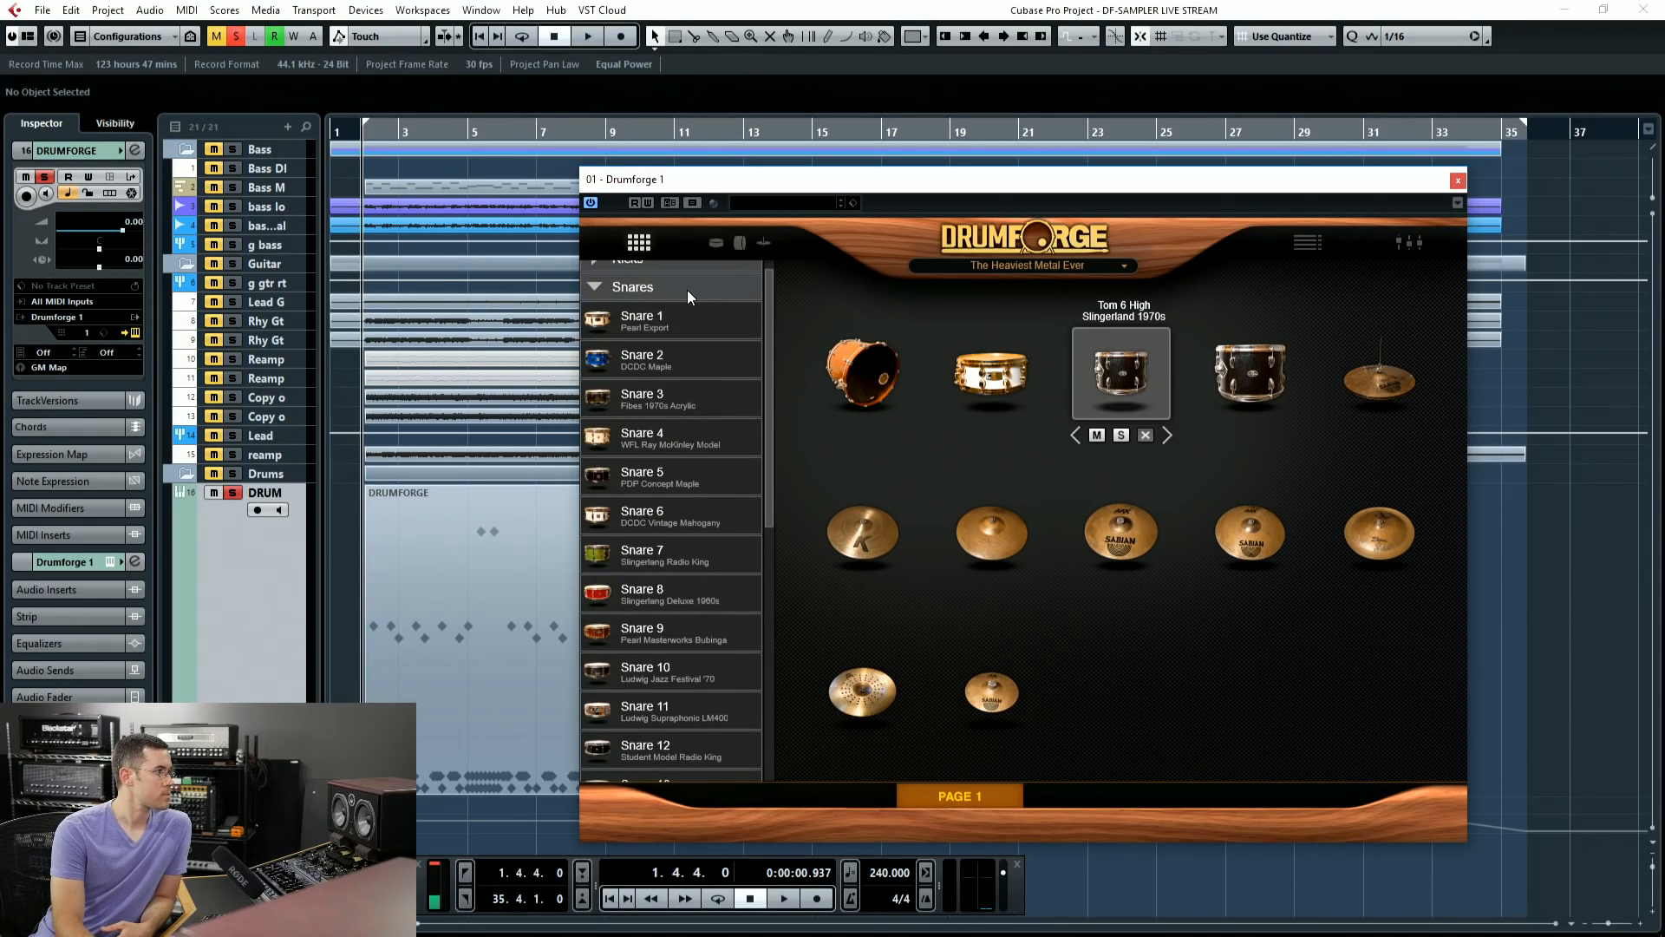
left_click(686, 290)
Step: Look through the tom and cymbal models available in the drum library
left_click(680, 334)
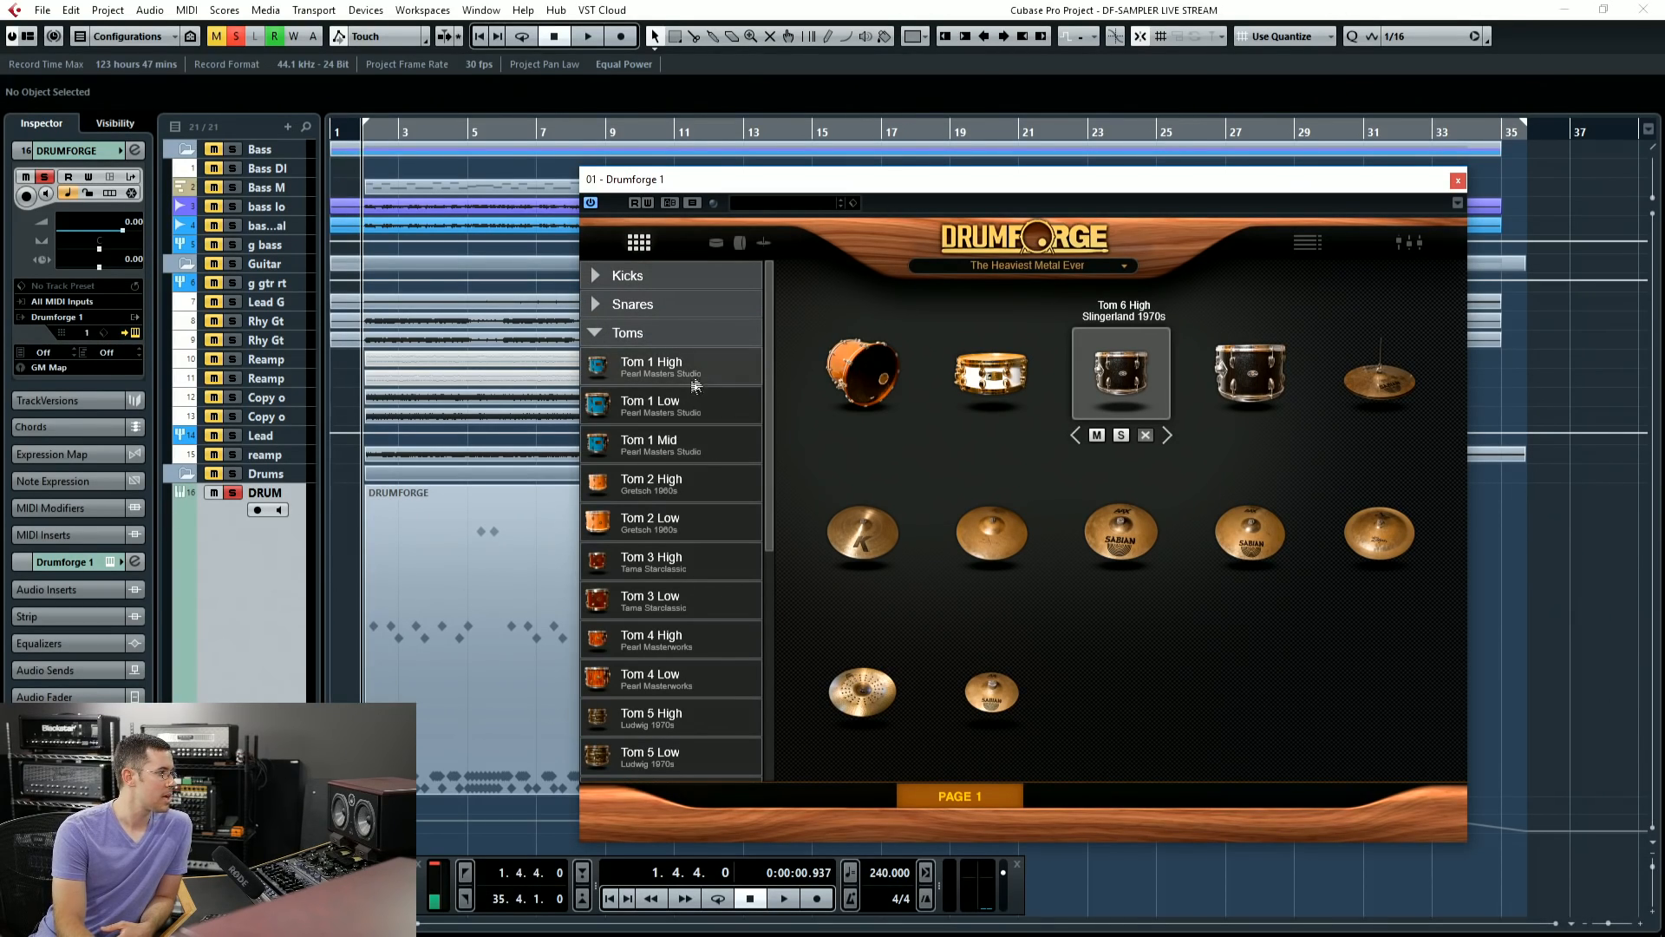
scroll(669, 514, "down", 1)
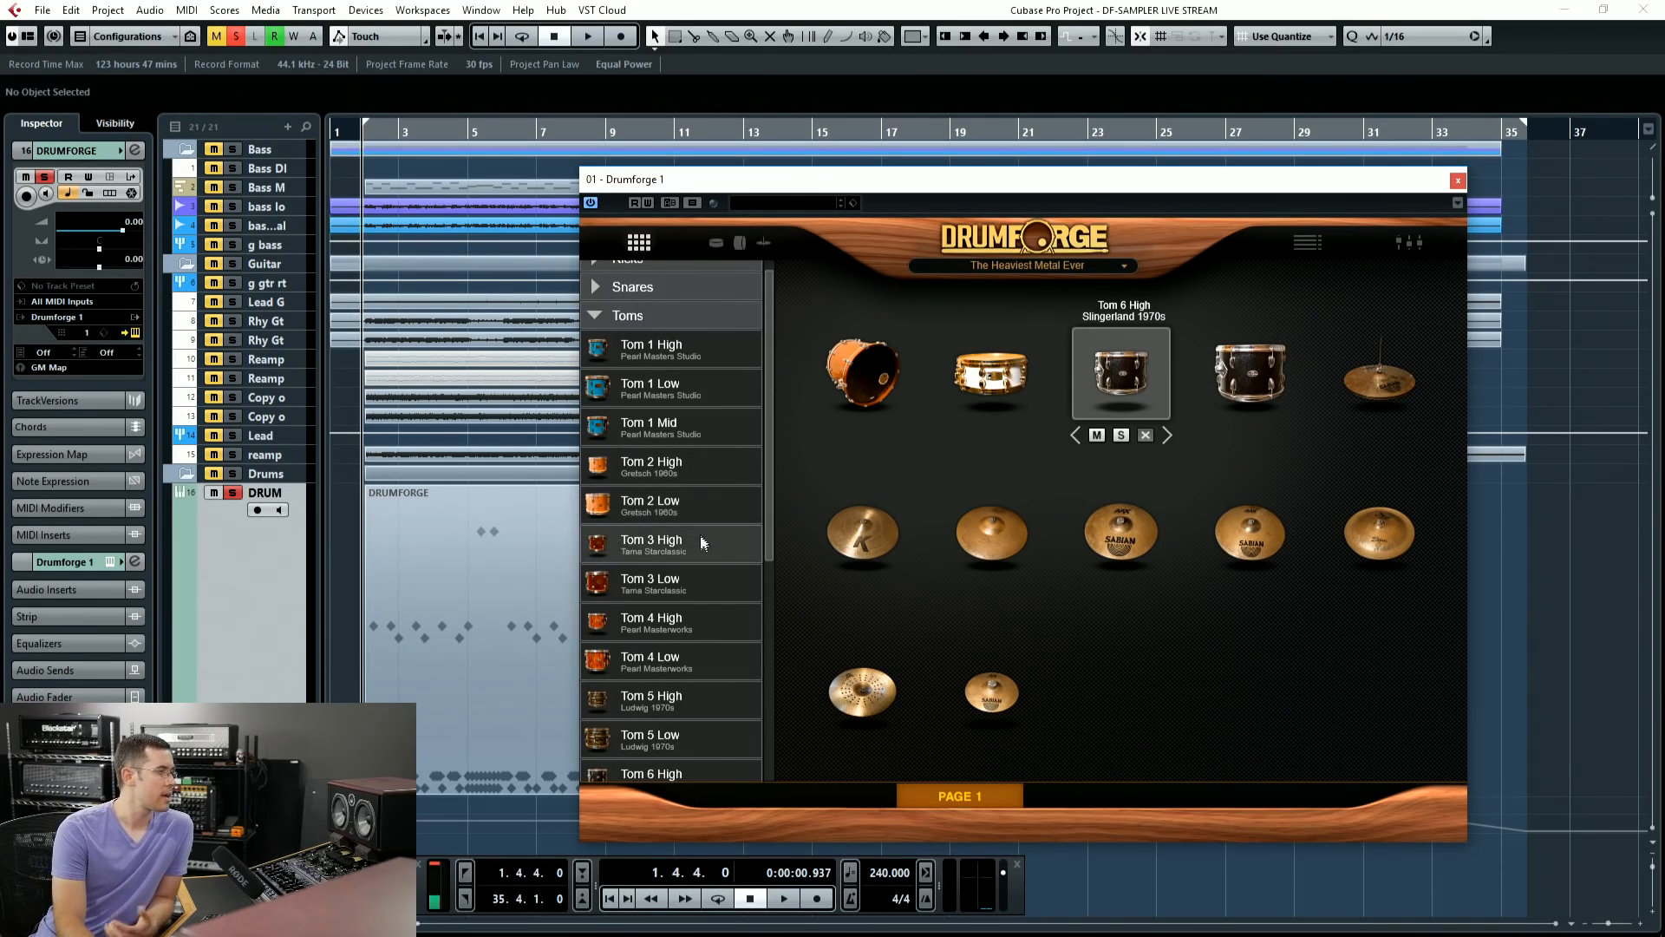
scroll(698, 503, "down", 3)
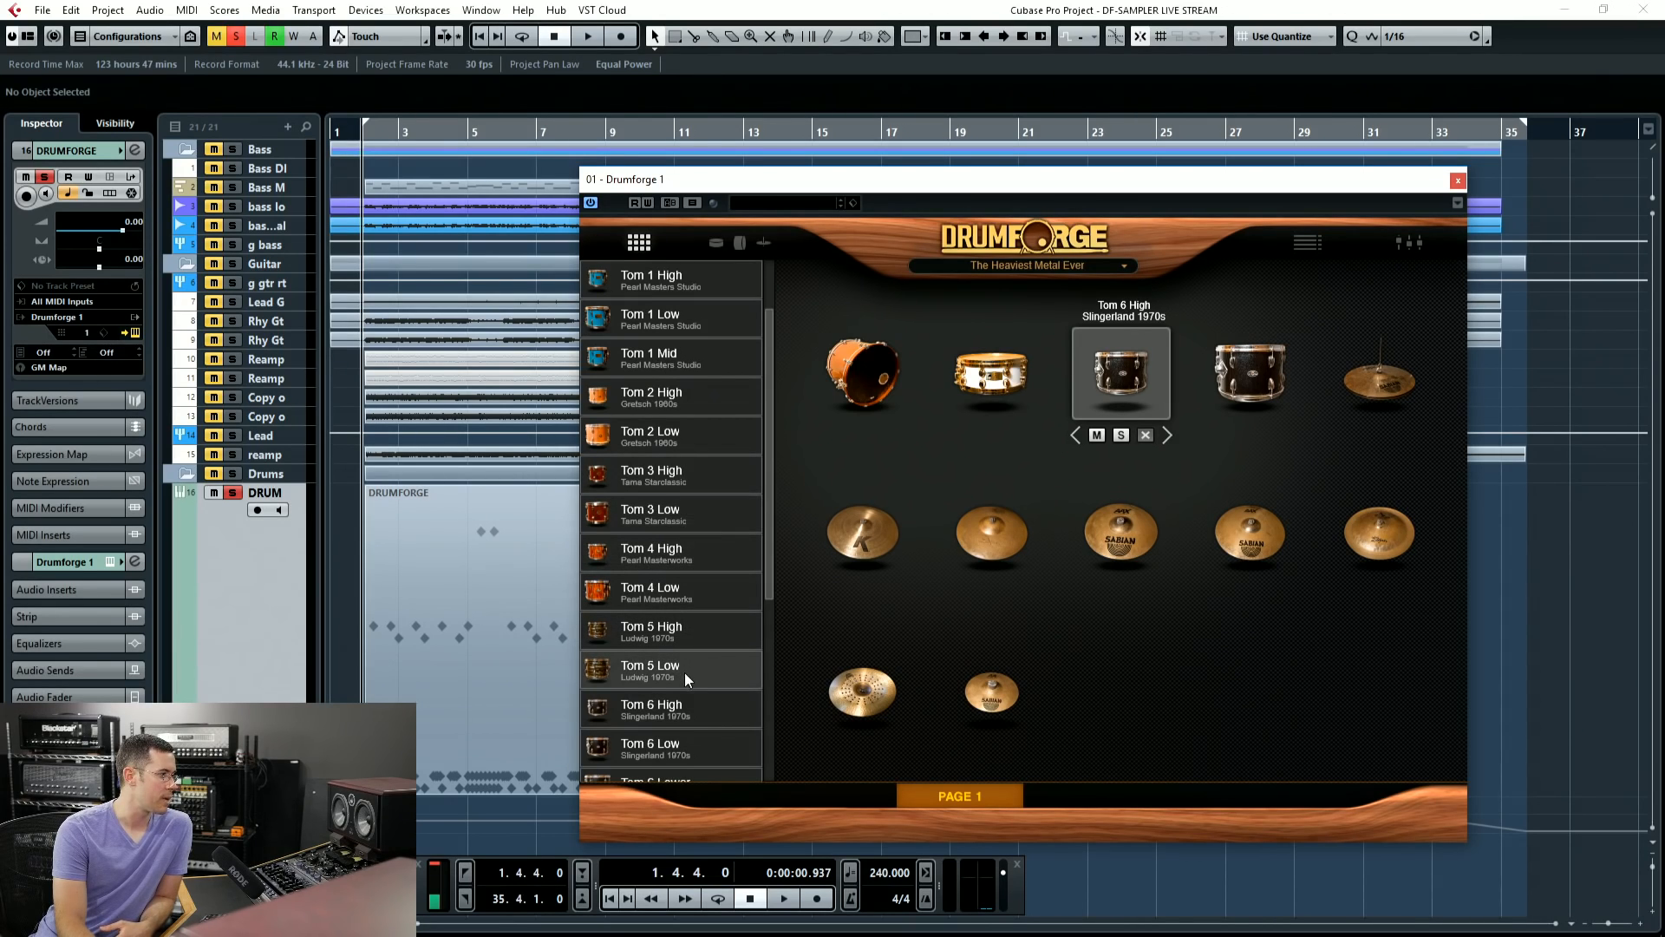
scroll(685, 673, "down", 3)
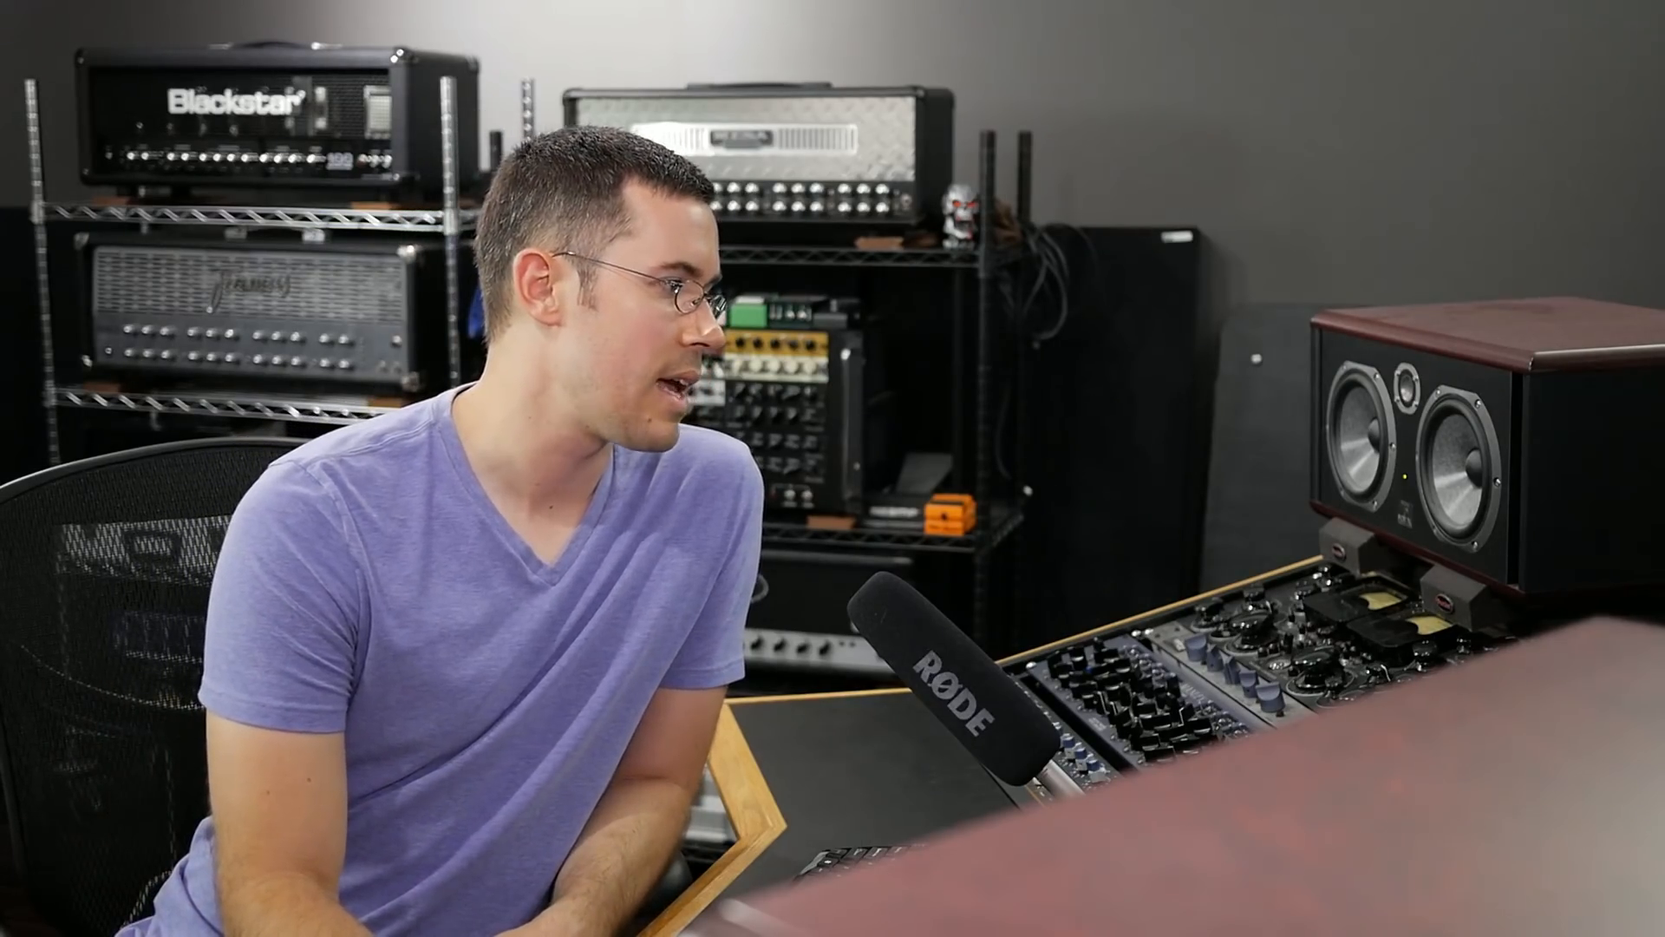
scroll(693, 659, "up", 5)
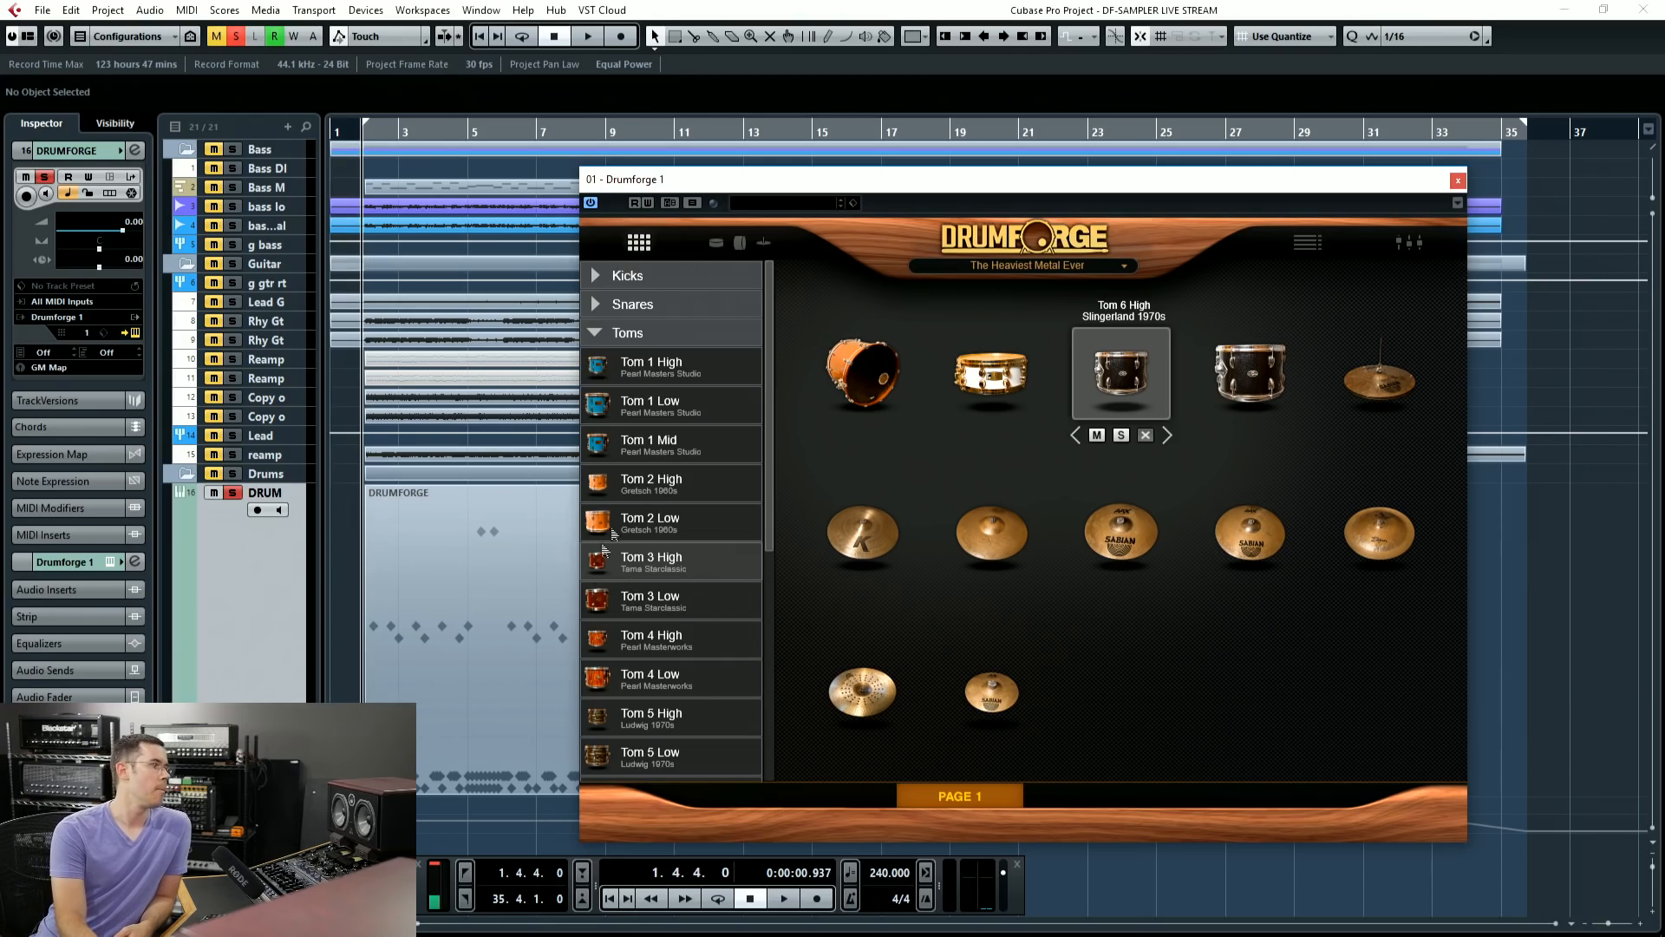
left_click(735, 334)
left_click(704, 361)
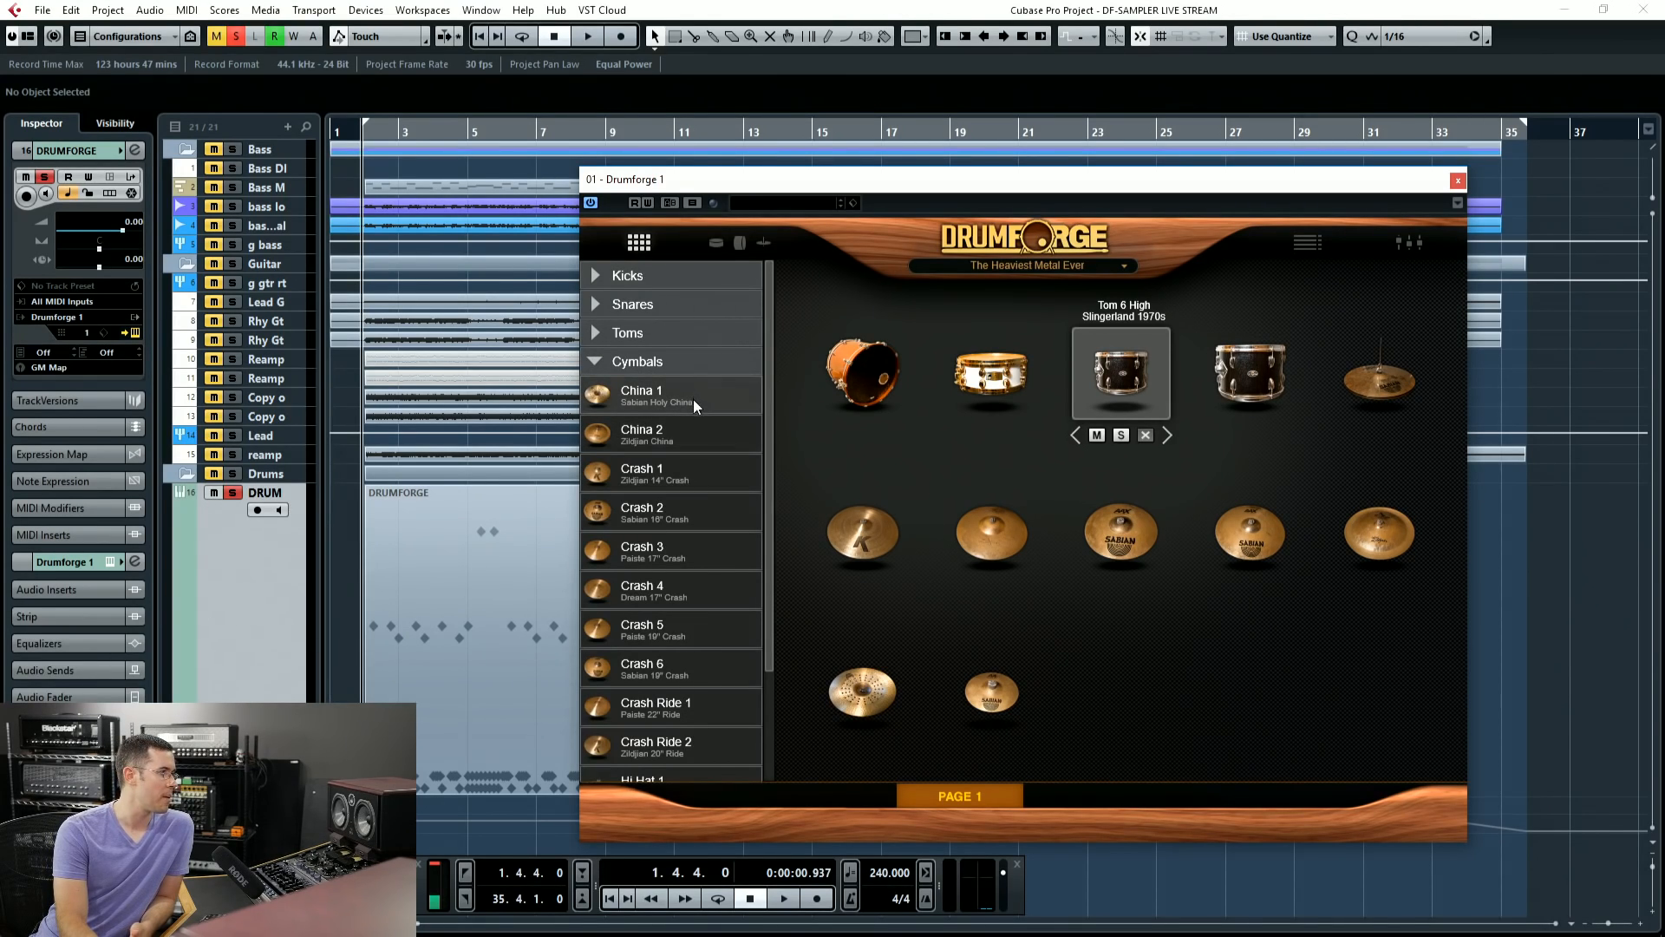
scroll(694, 533, "down", 2)
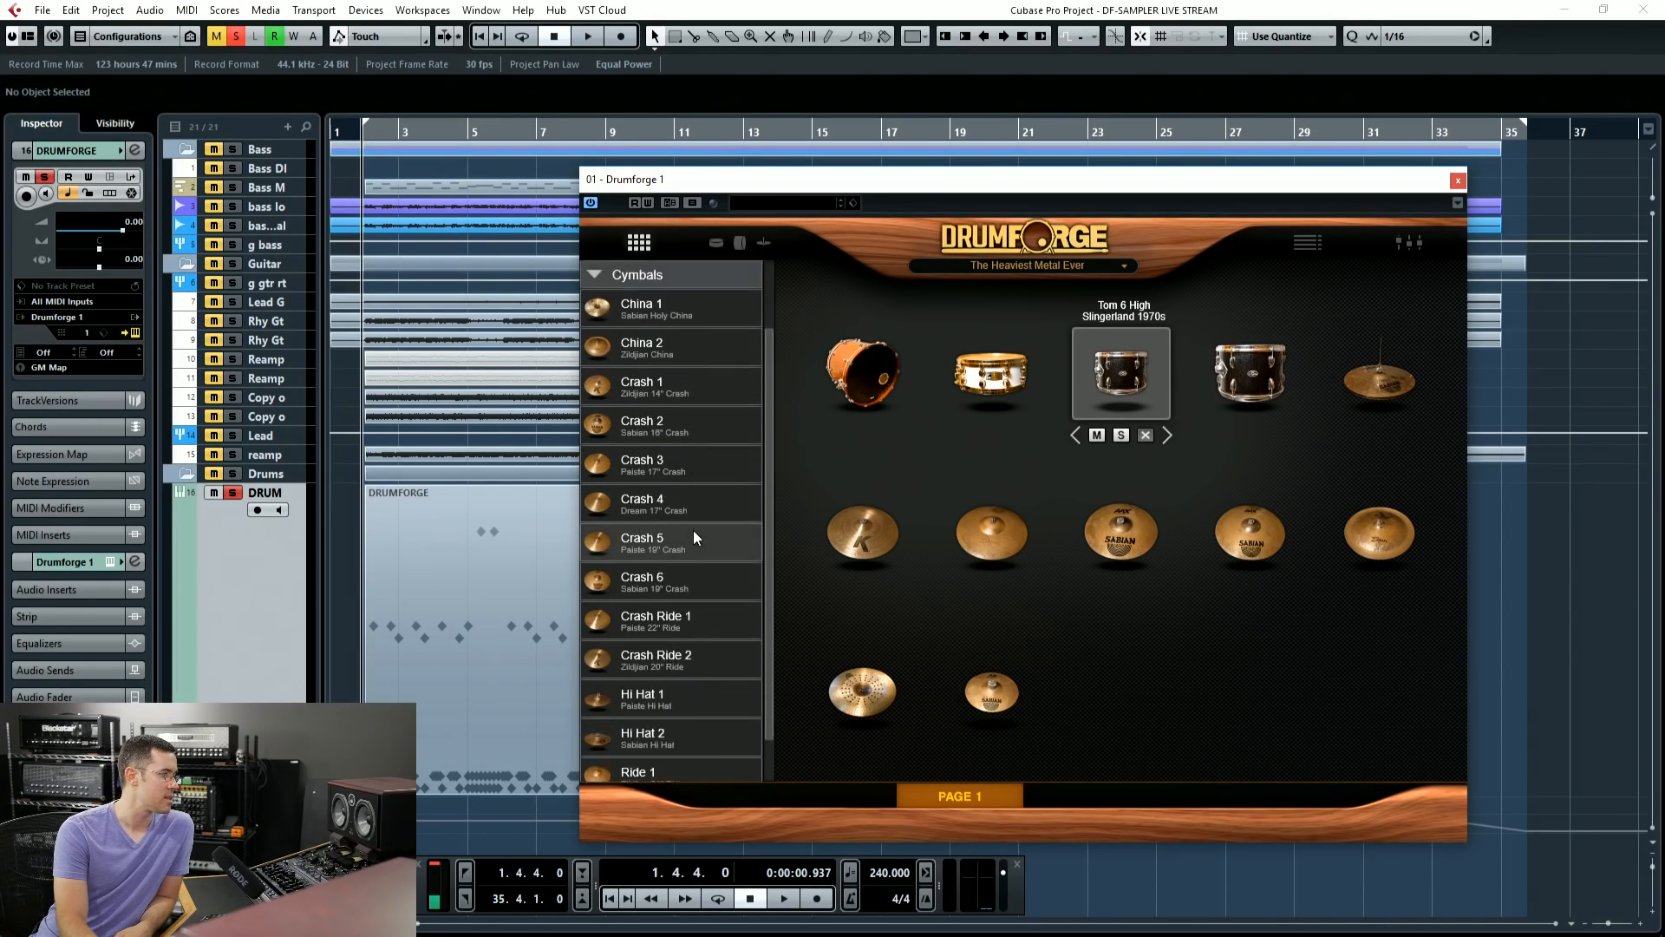
scroll(694, 529, "down", 1)
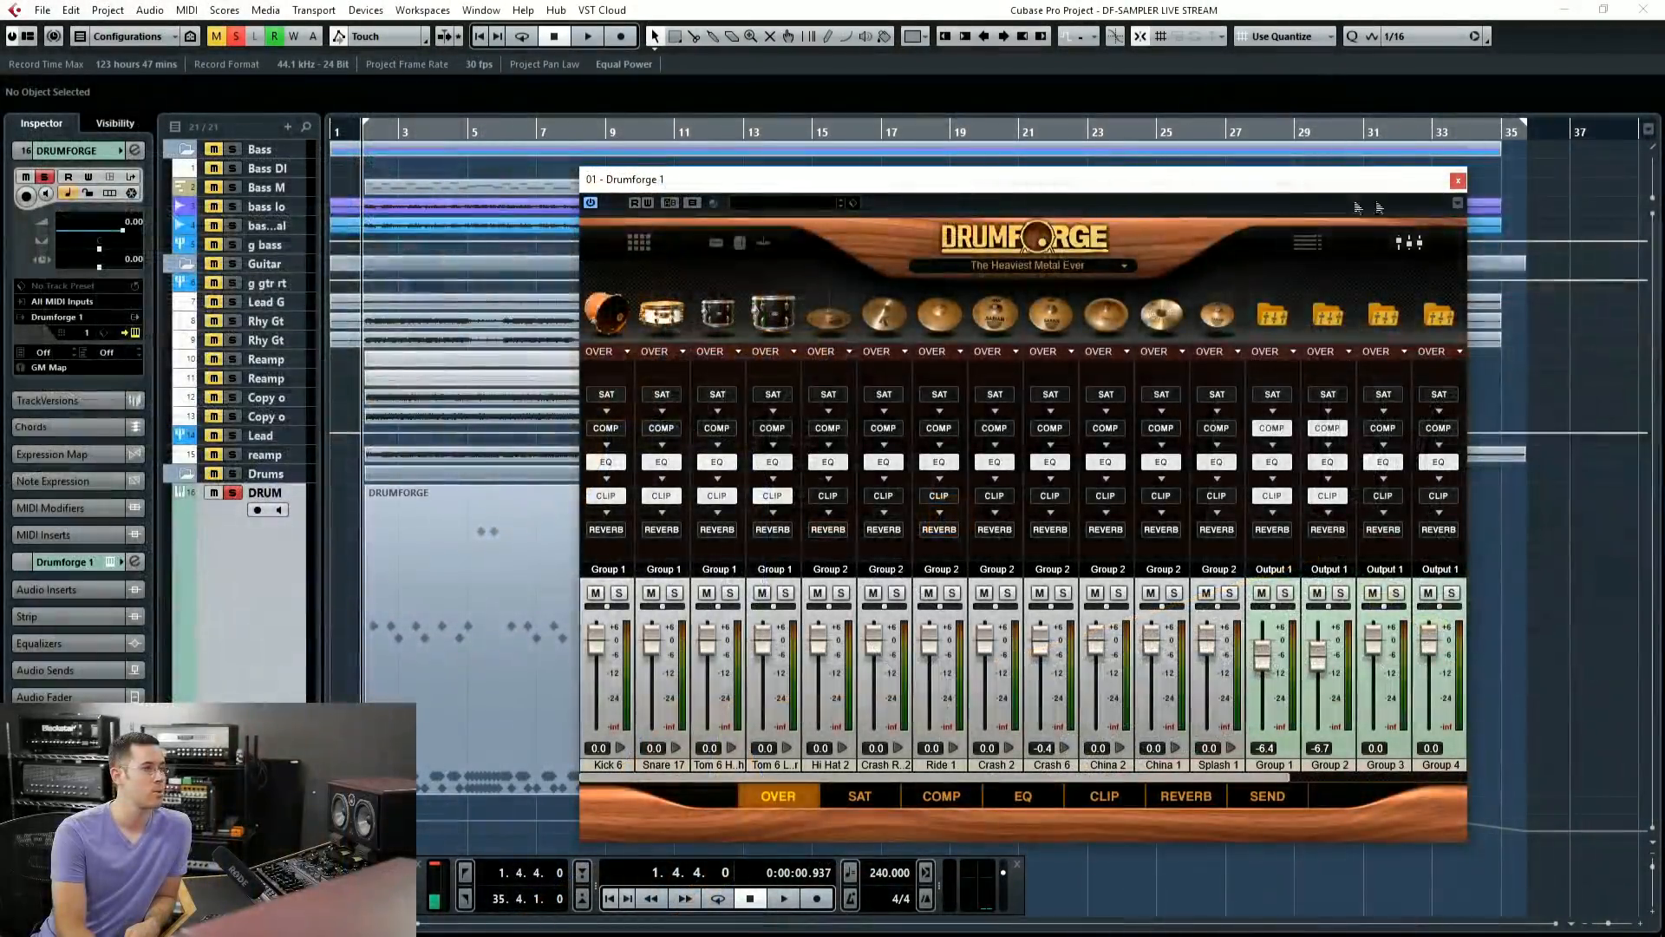
left_click(1457, 202)
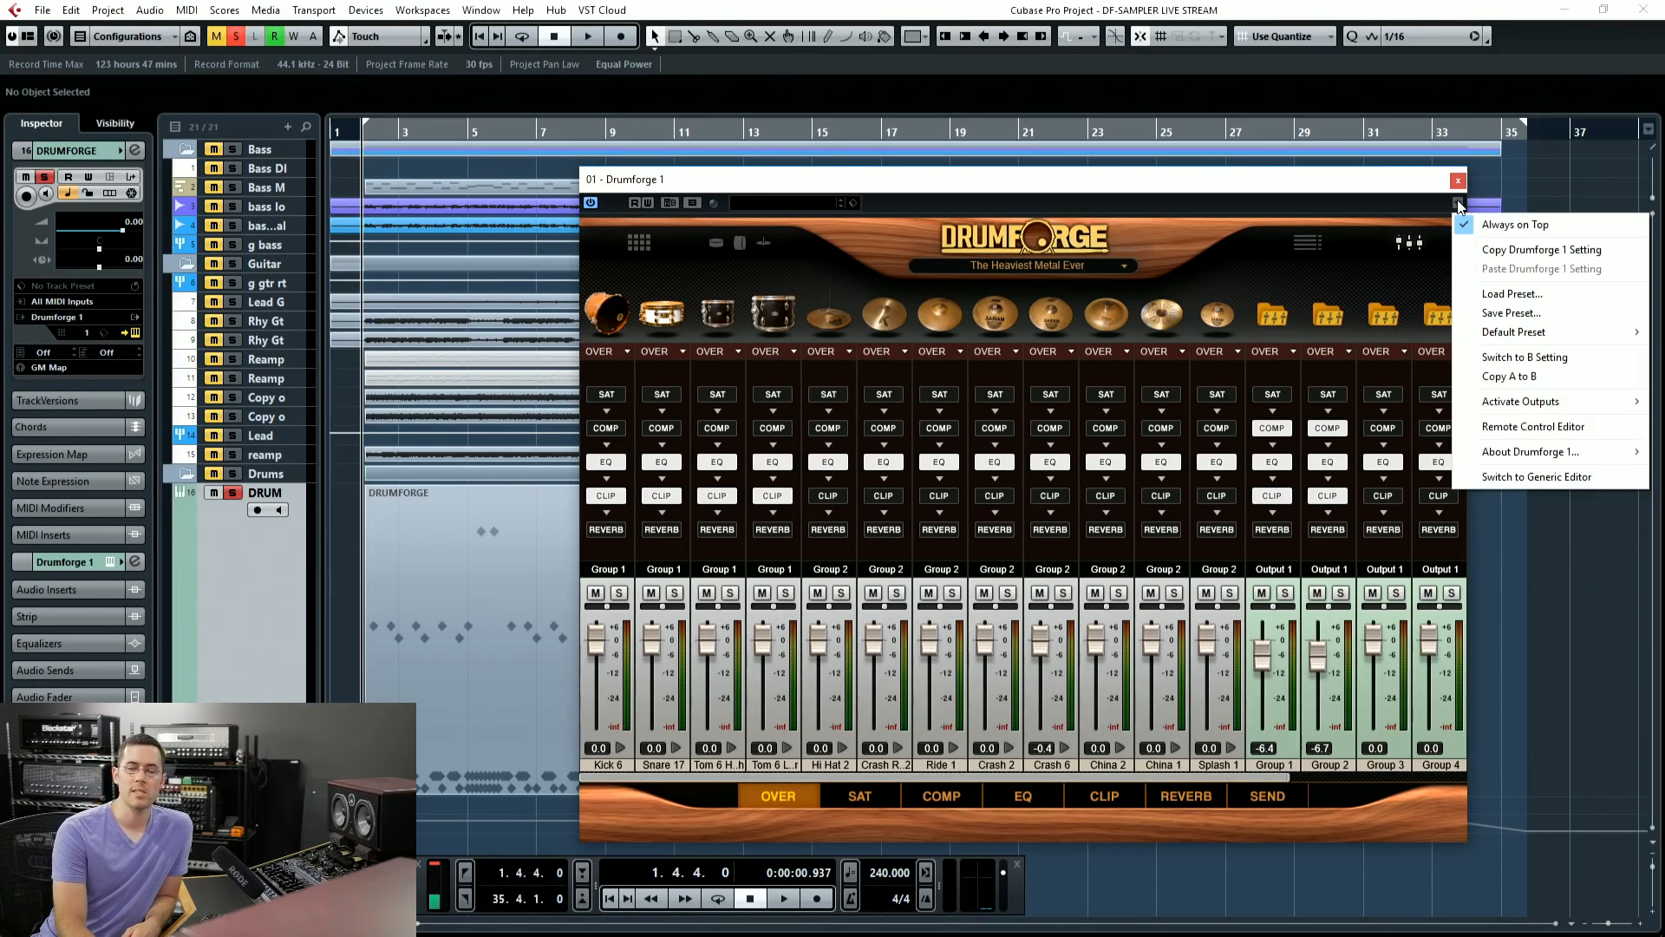
left_click(1580, 669)
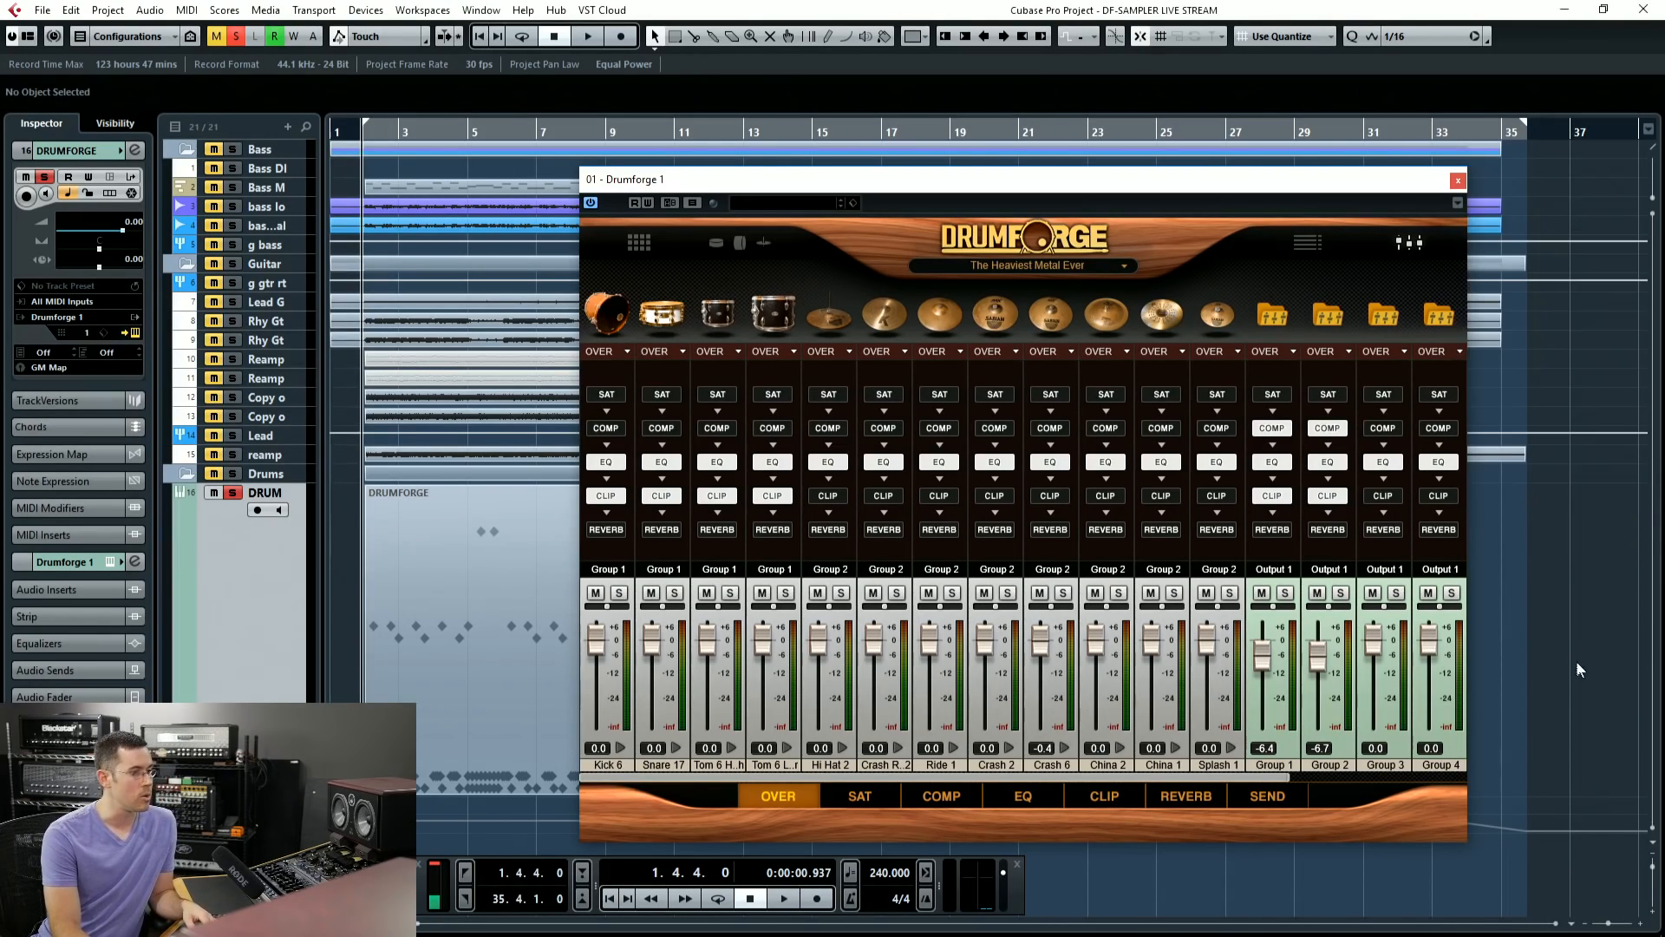
key("F11")
left_click_drag(486, 339, 323, 348)
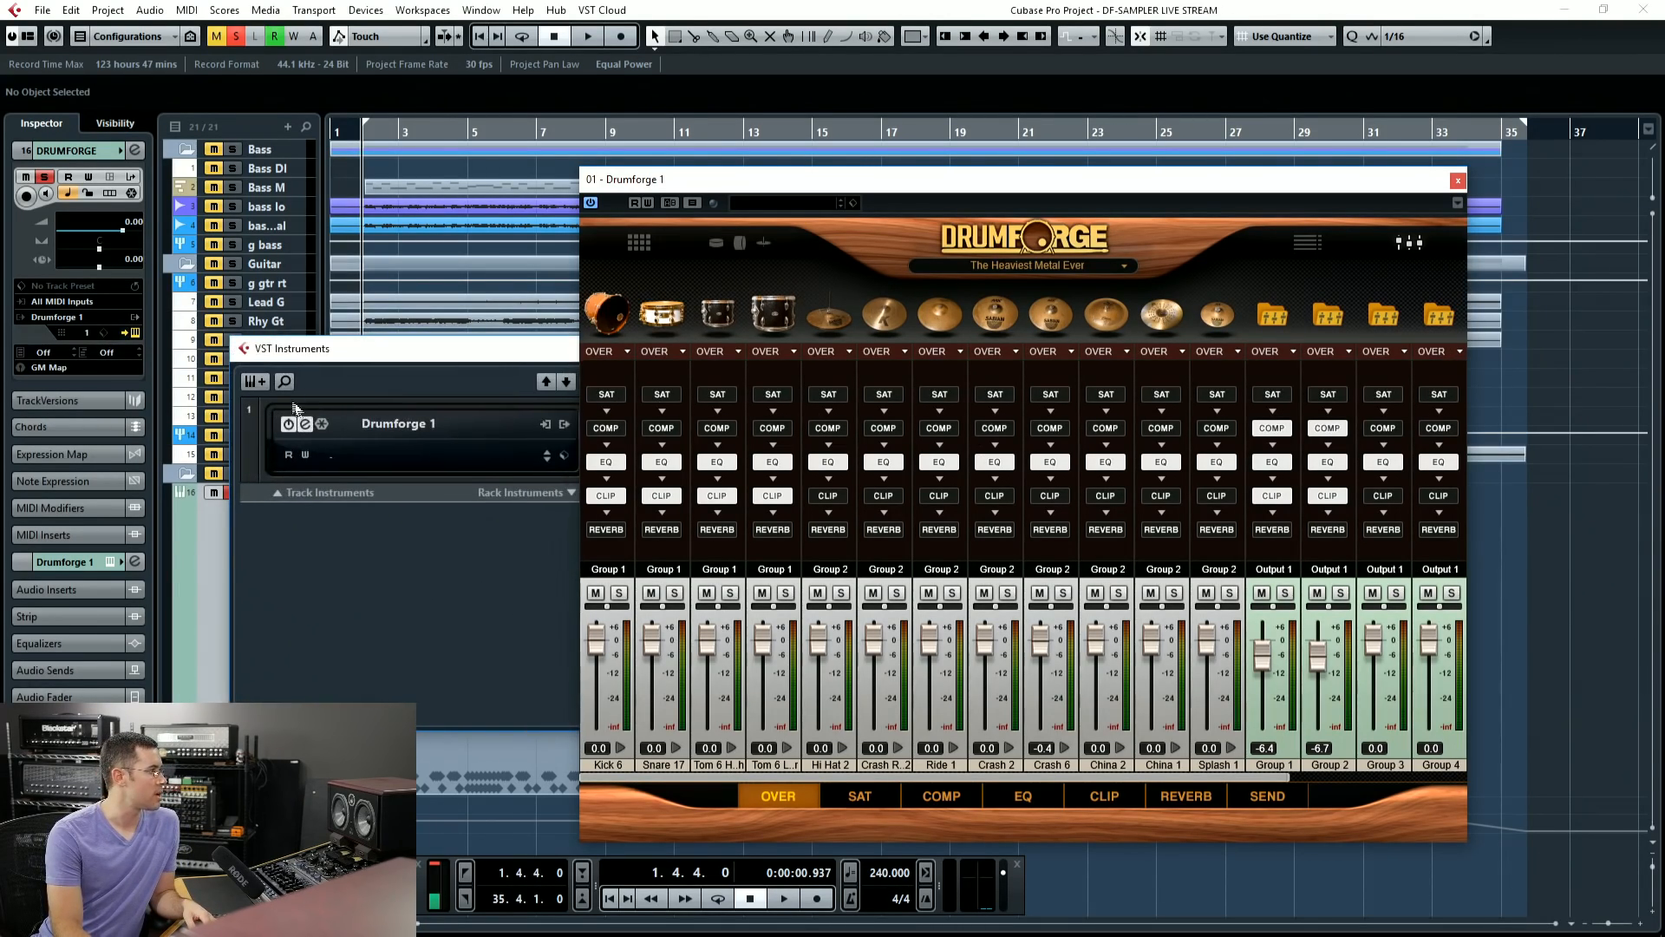
left_click_drag(453, 346, 417, 346)
key("F11")
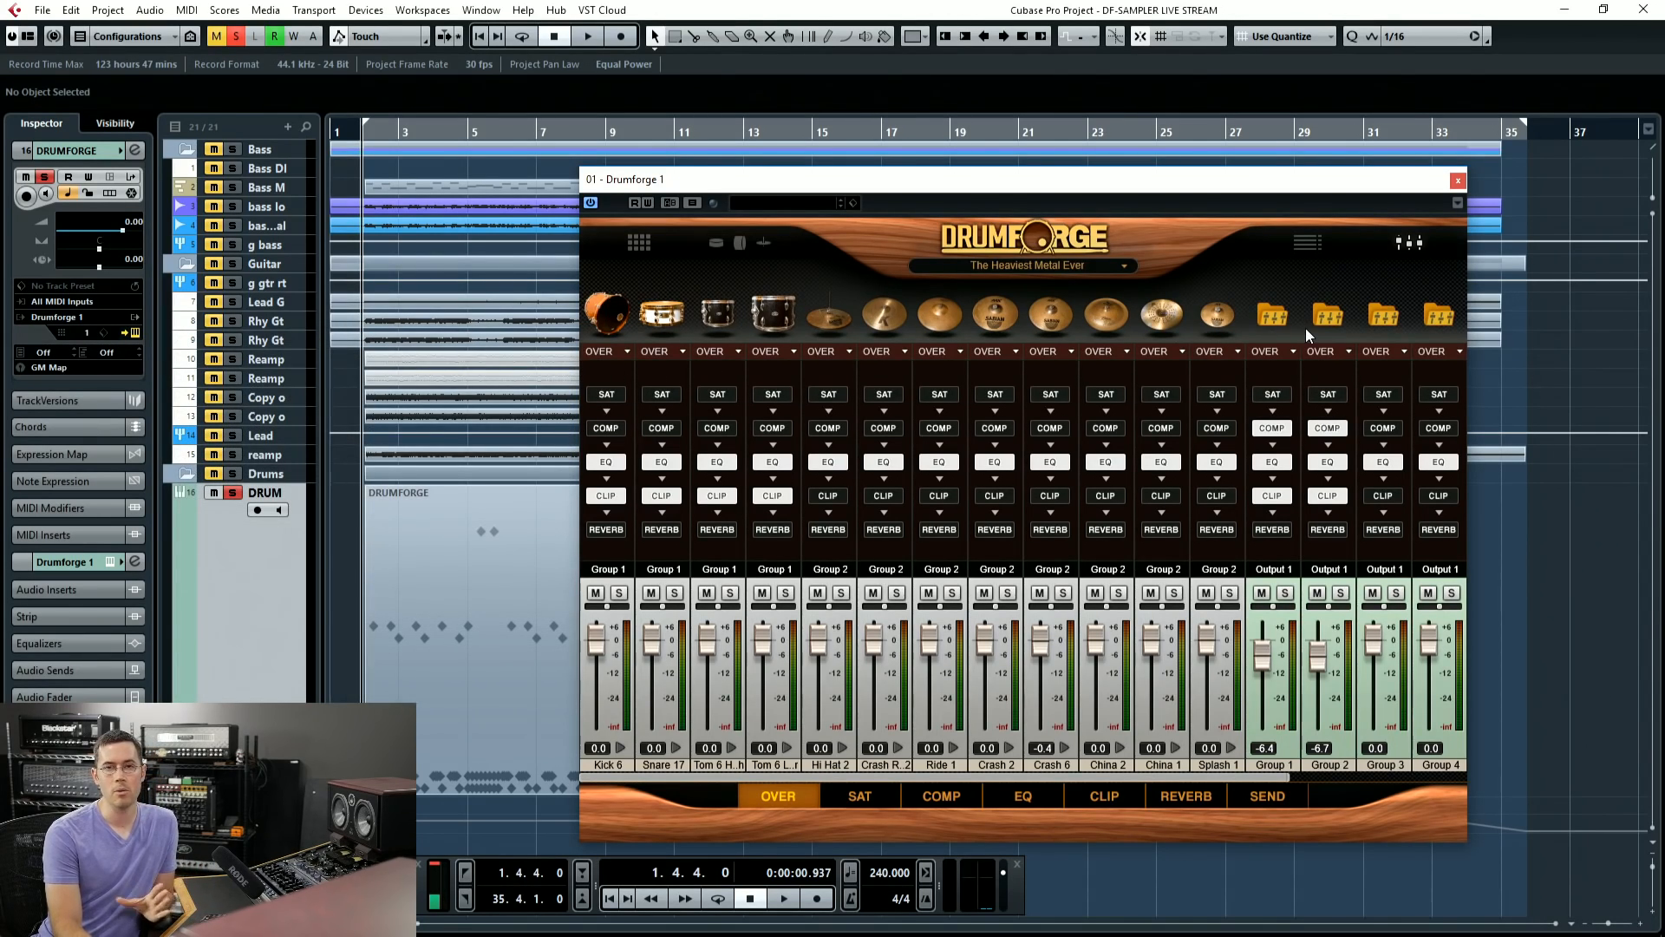
Step: Activate the additional outputs of Drumforge 1 so they get their own tracks in the project
left_click(1460, 204)
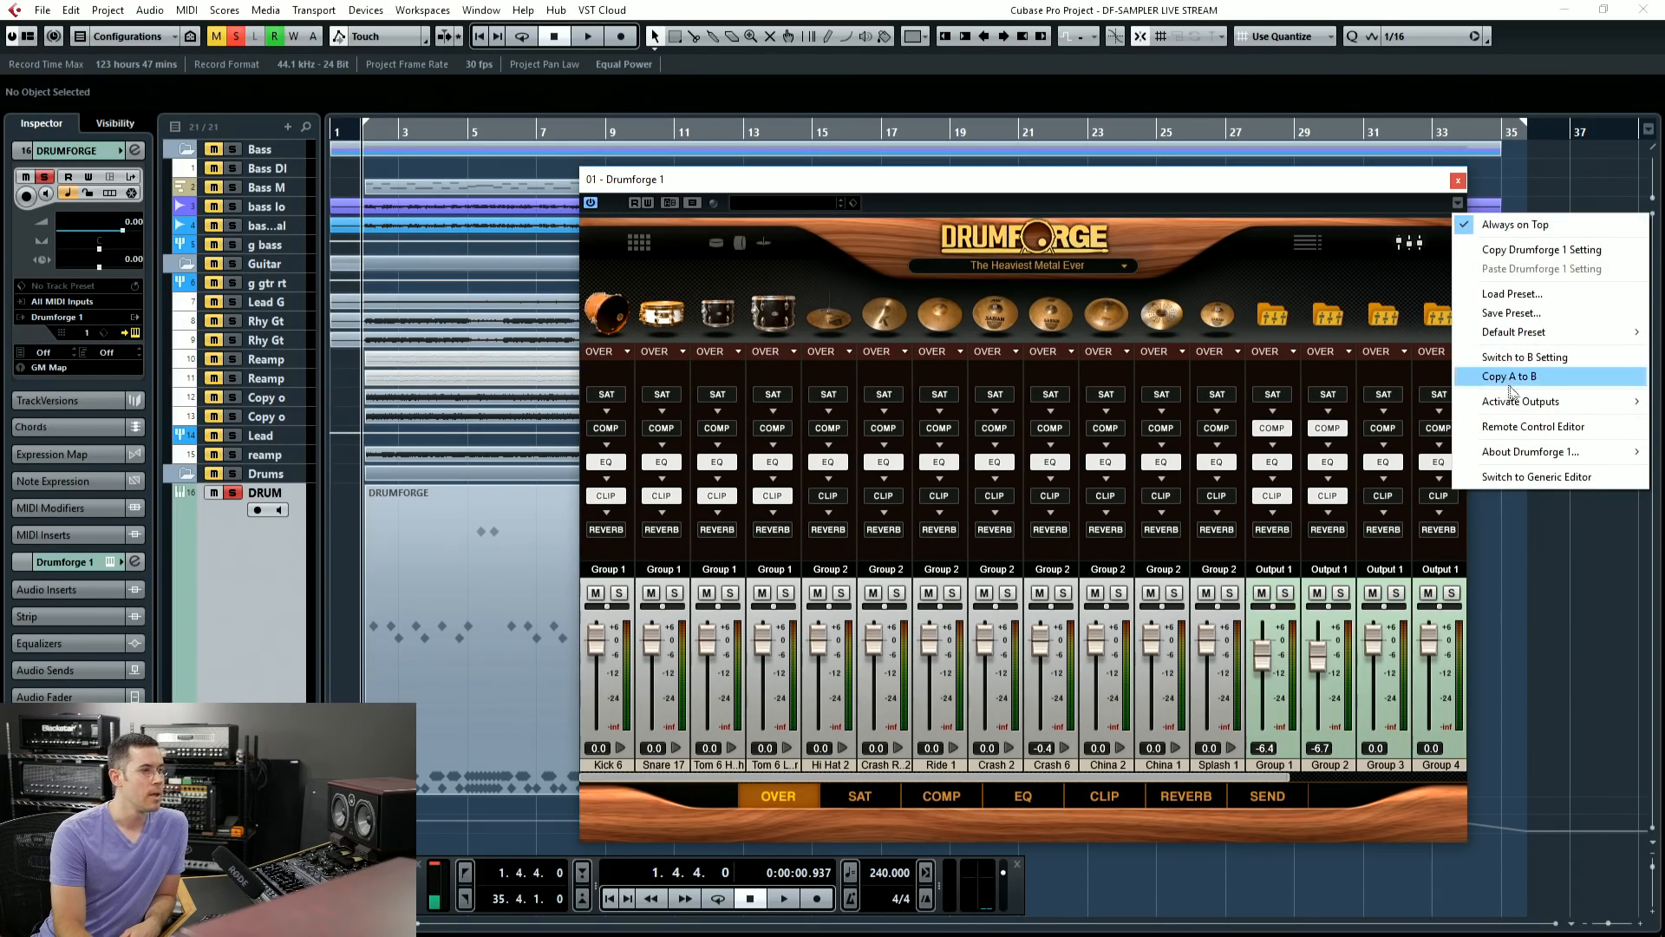
mouse_move(1513, 402)
left_click(1403, 399)
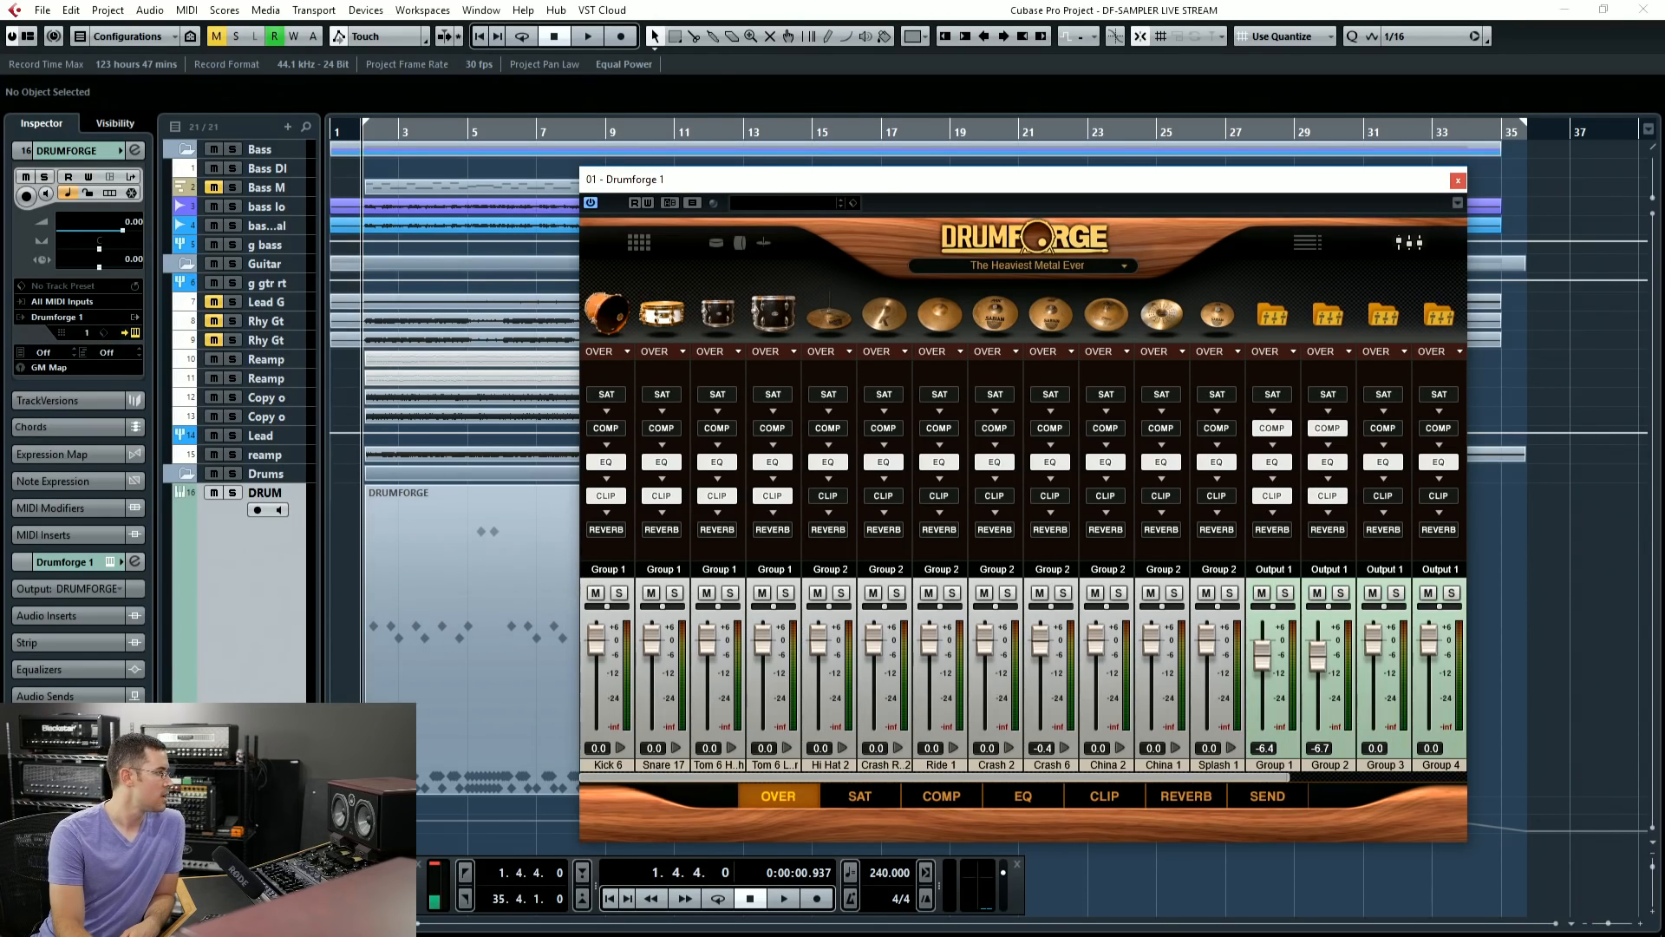
scroll(428, 661, "down", 1)
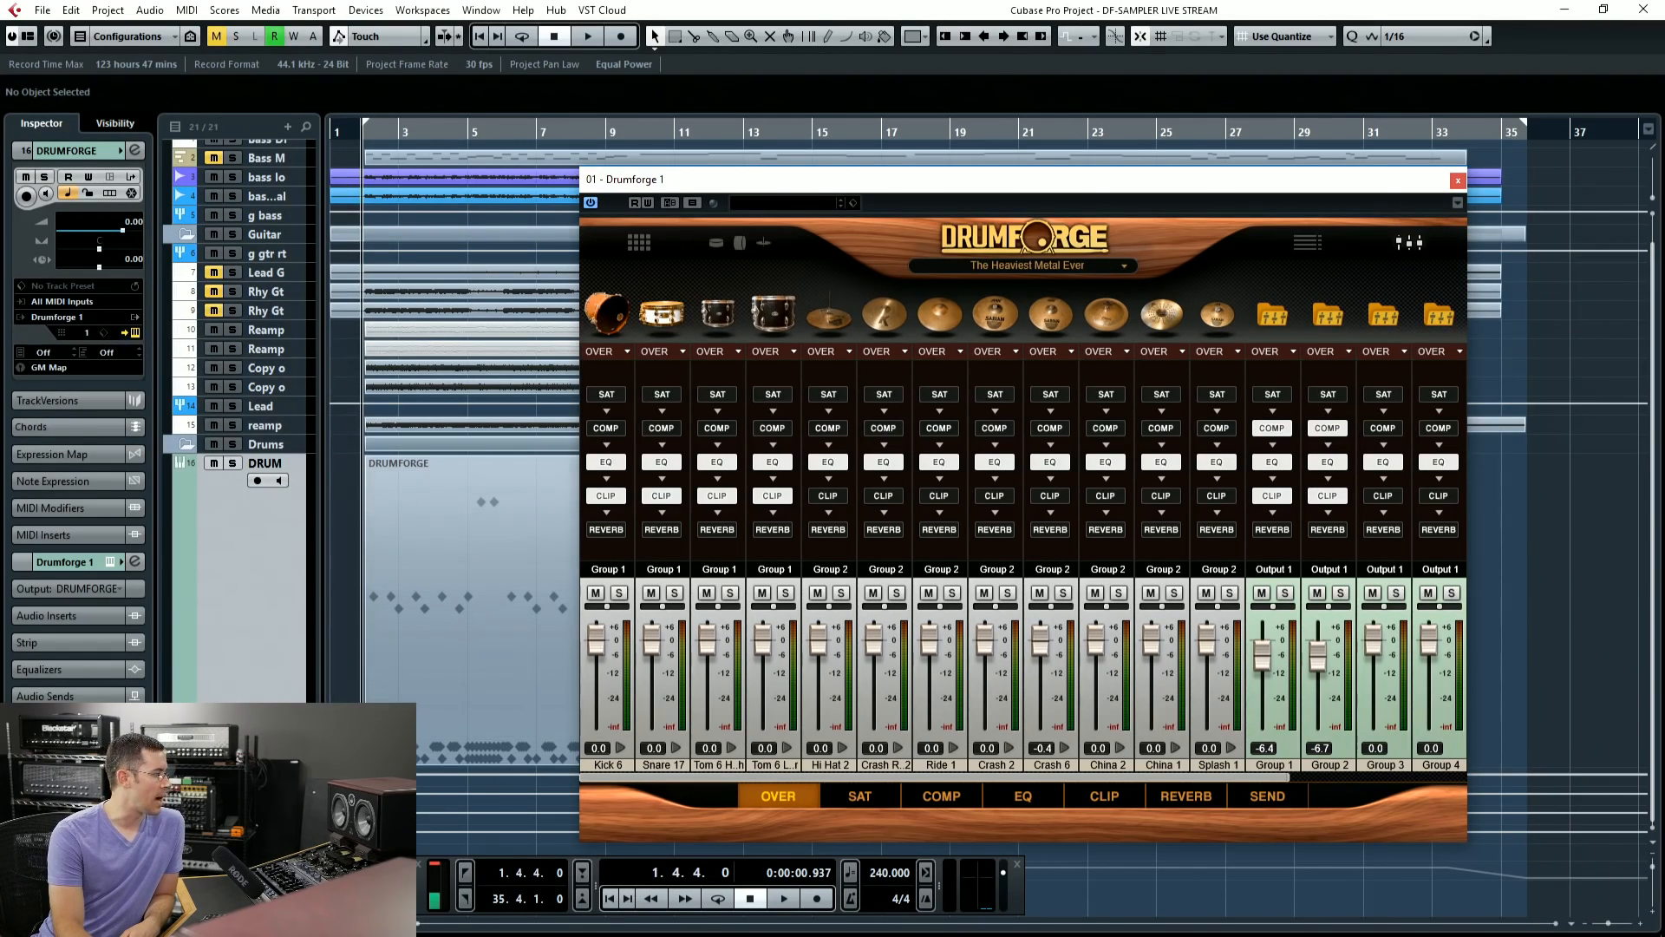
Step: Route Kick 6 to Output 2 and both Snare 17 and Tom 6 High to Output 1, and briefly play the song
left_click(610, 569)
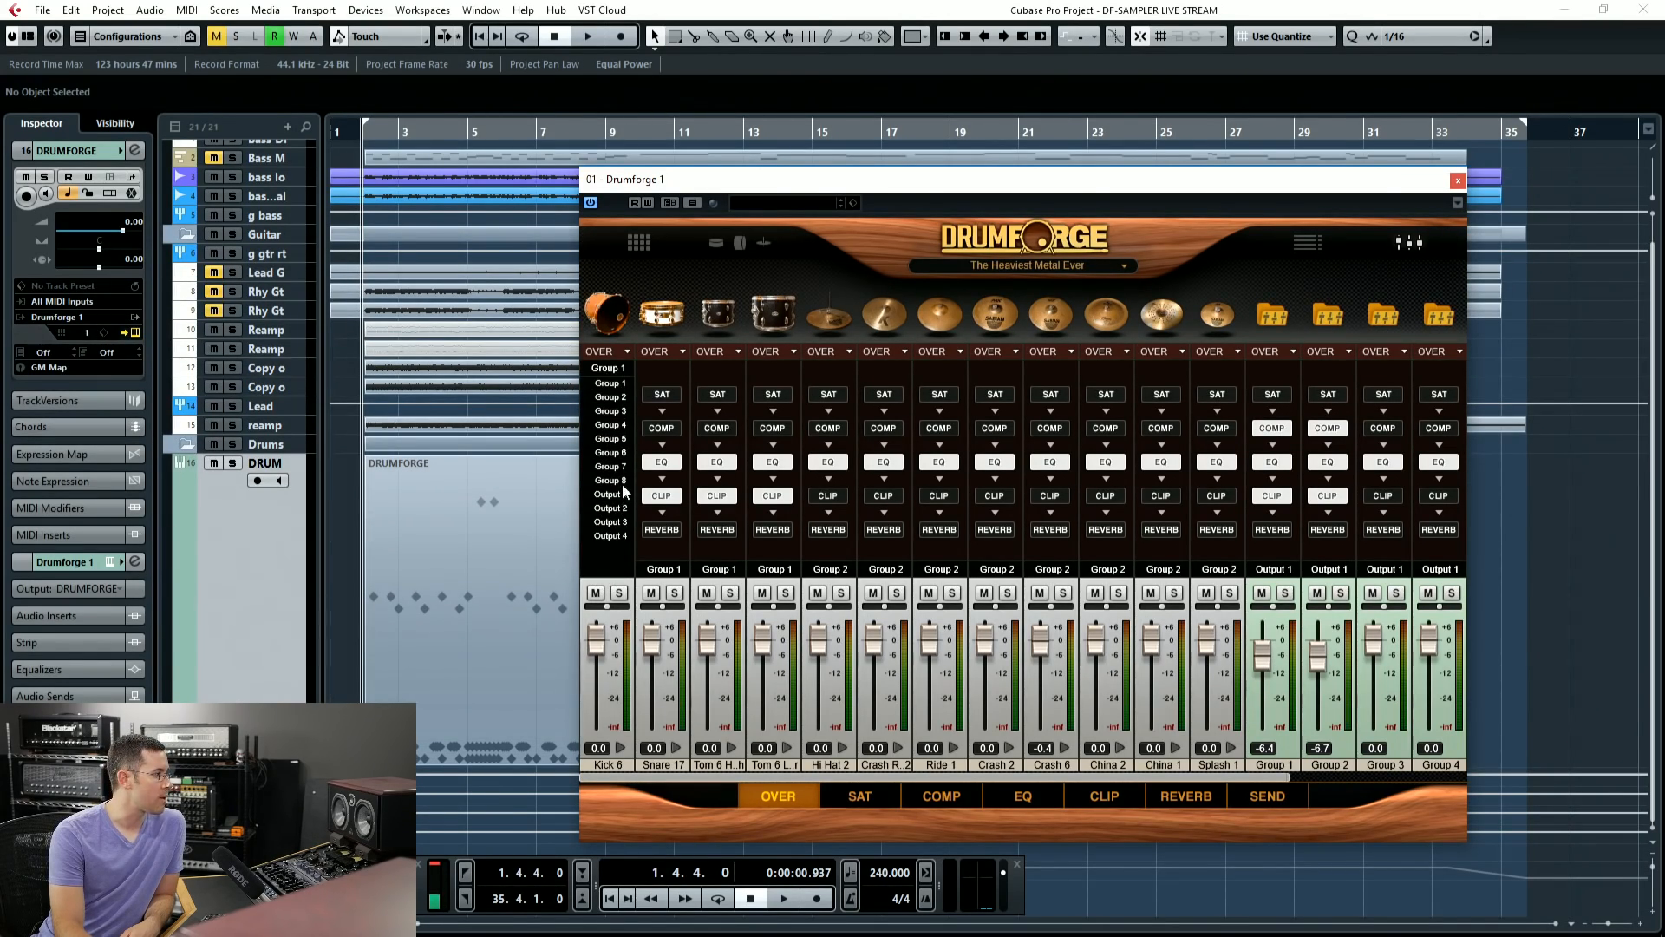
left_click(621, 509)
left_click(665, 570)
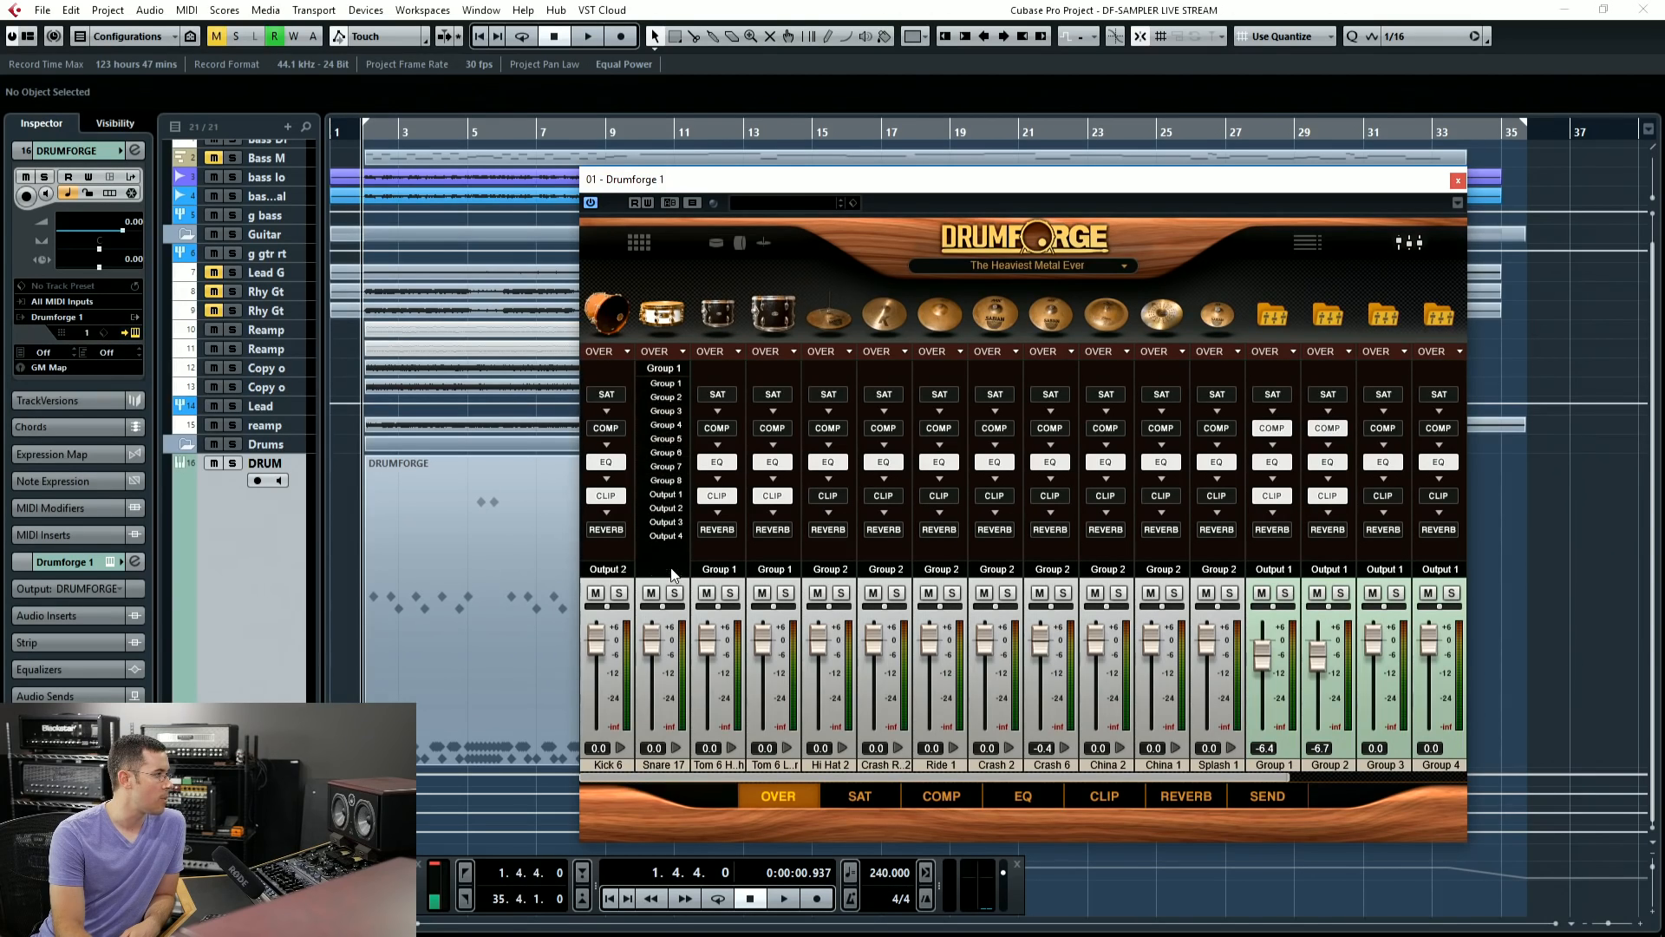
left_click(720, 570)
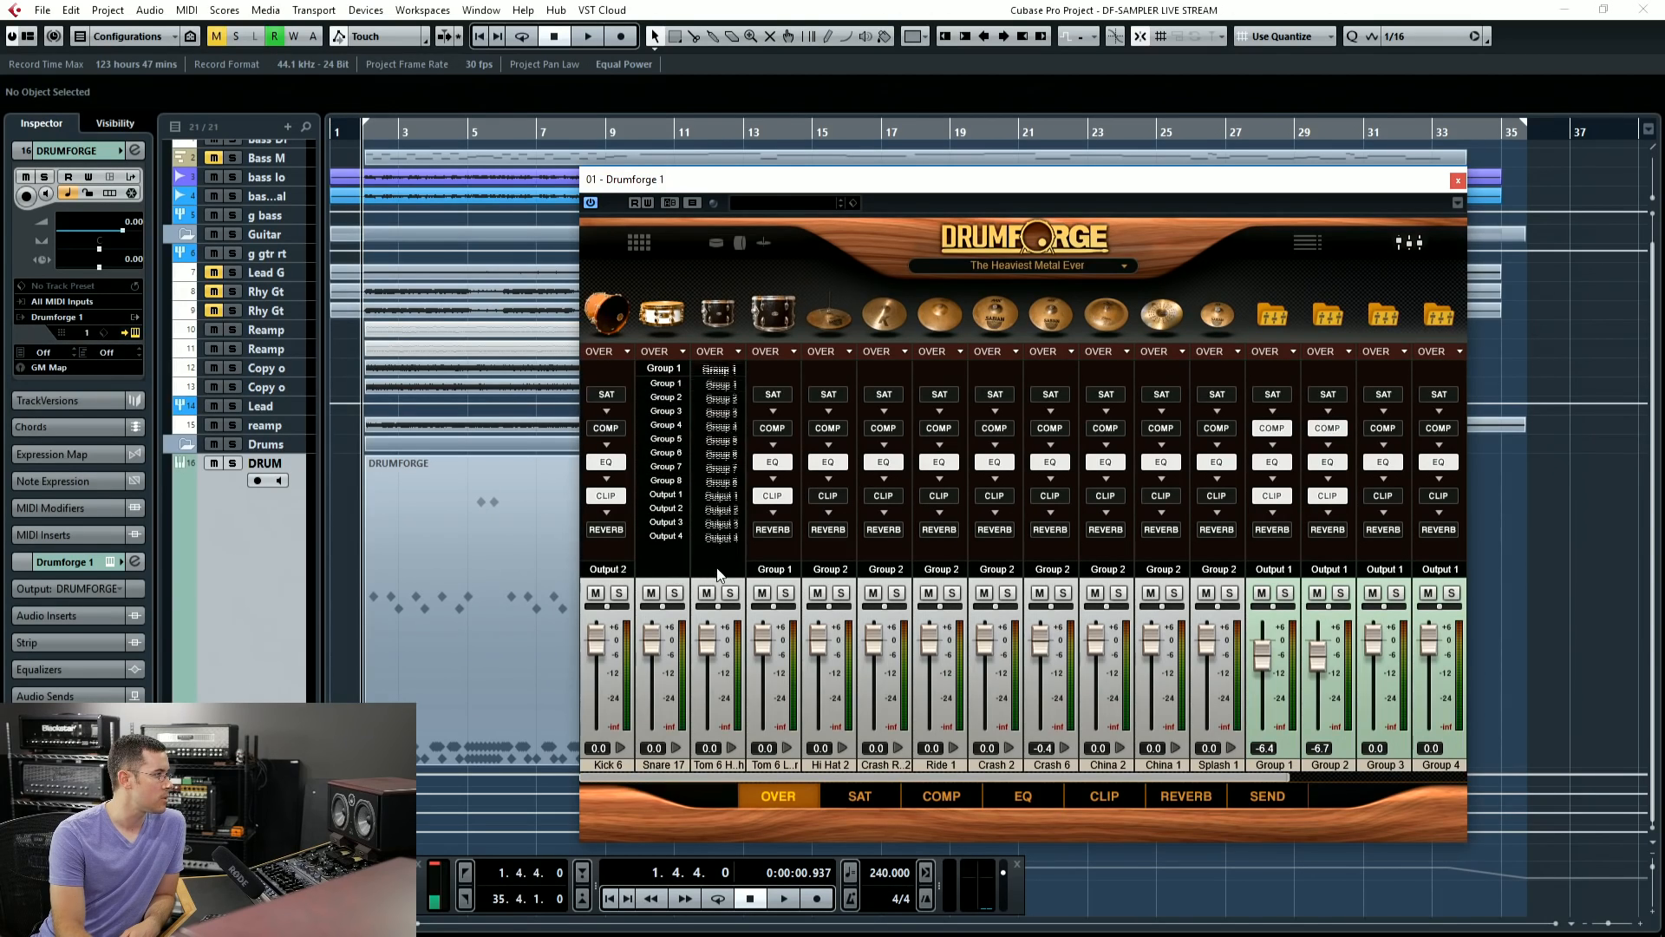
left_click(666, 495)
left_click(721, 495)
key("space")
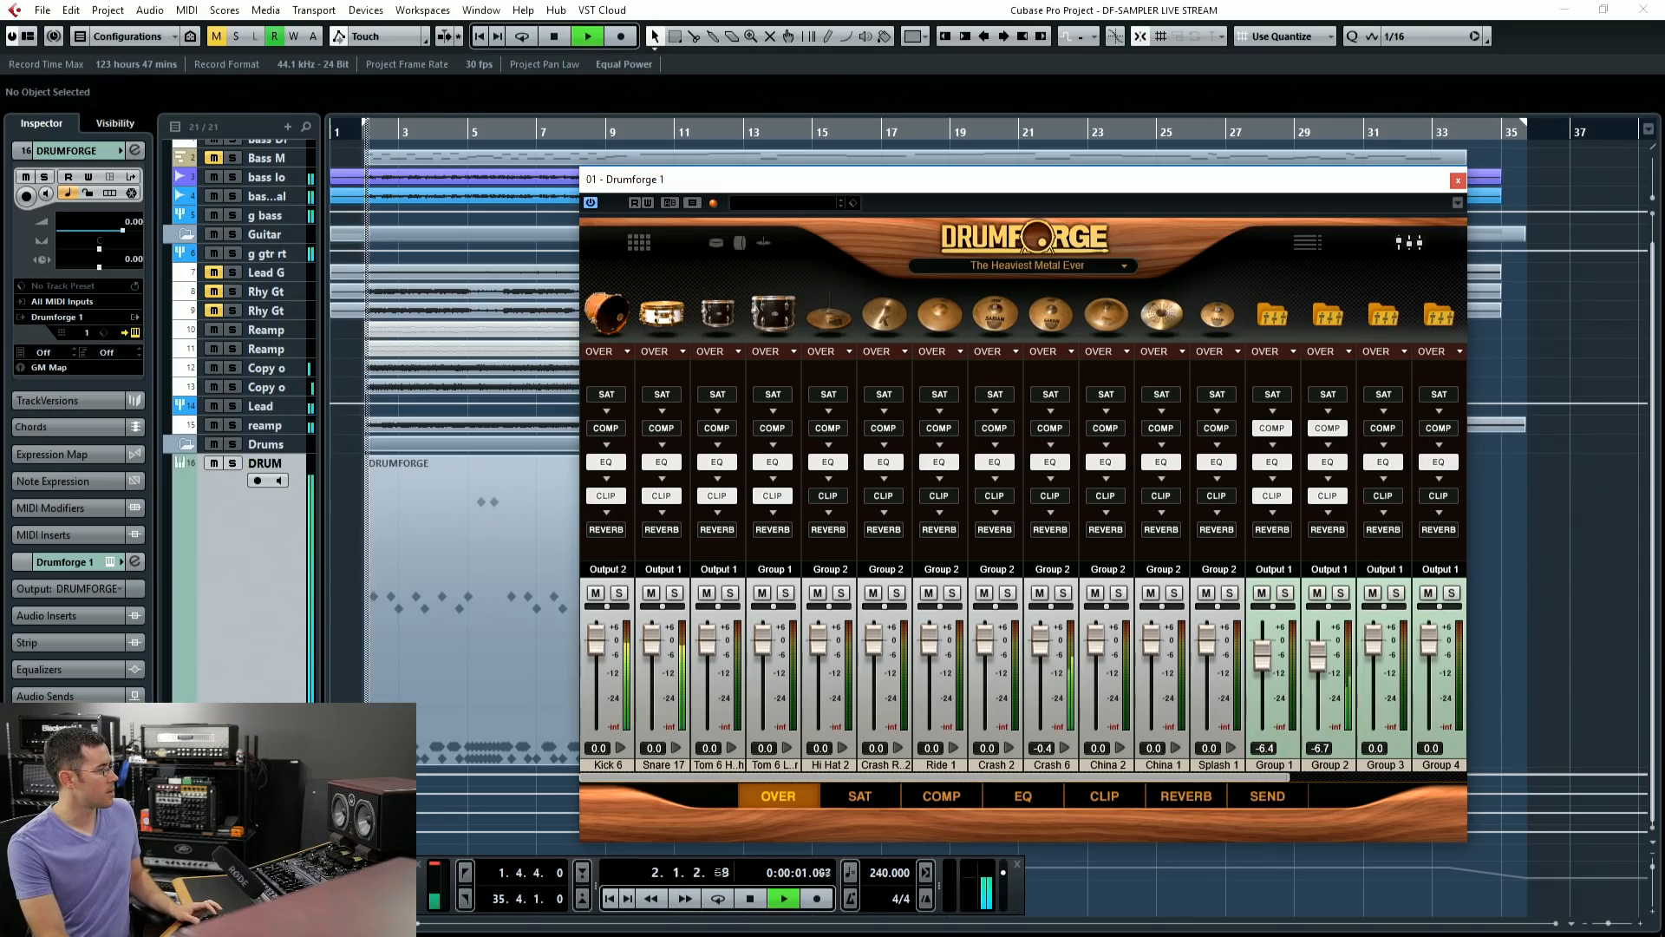
key("space")
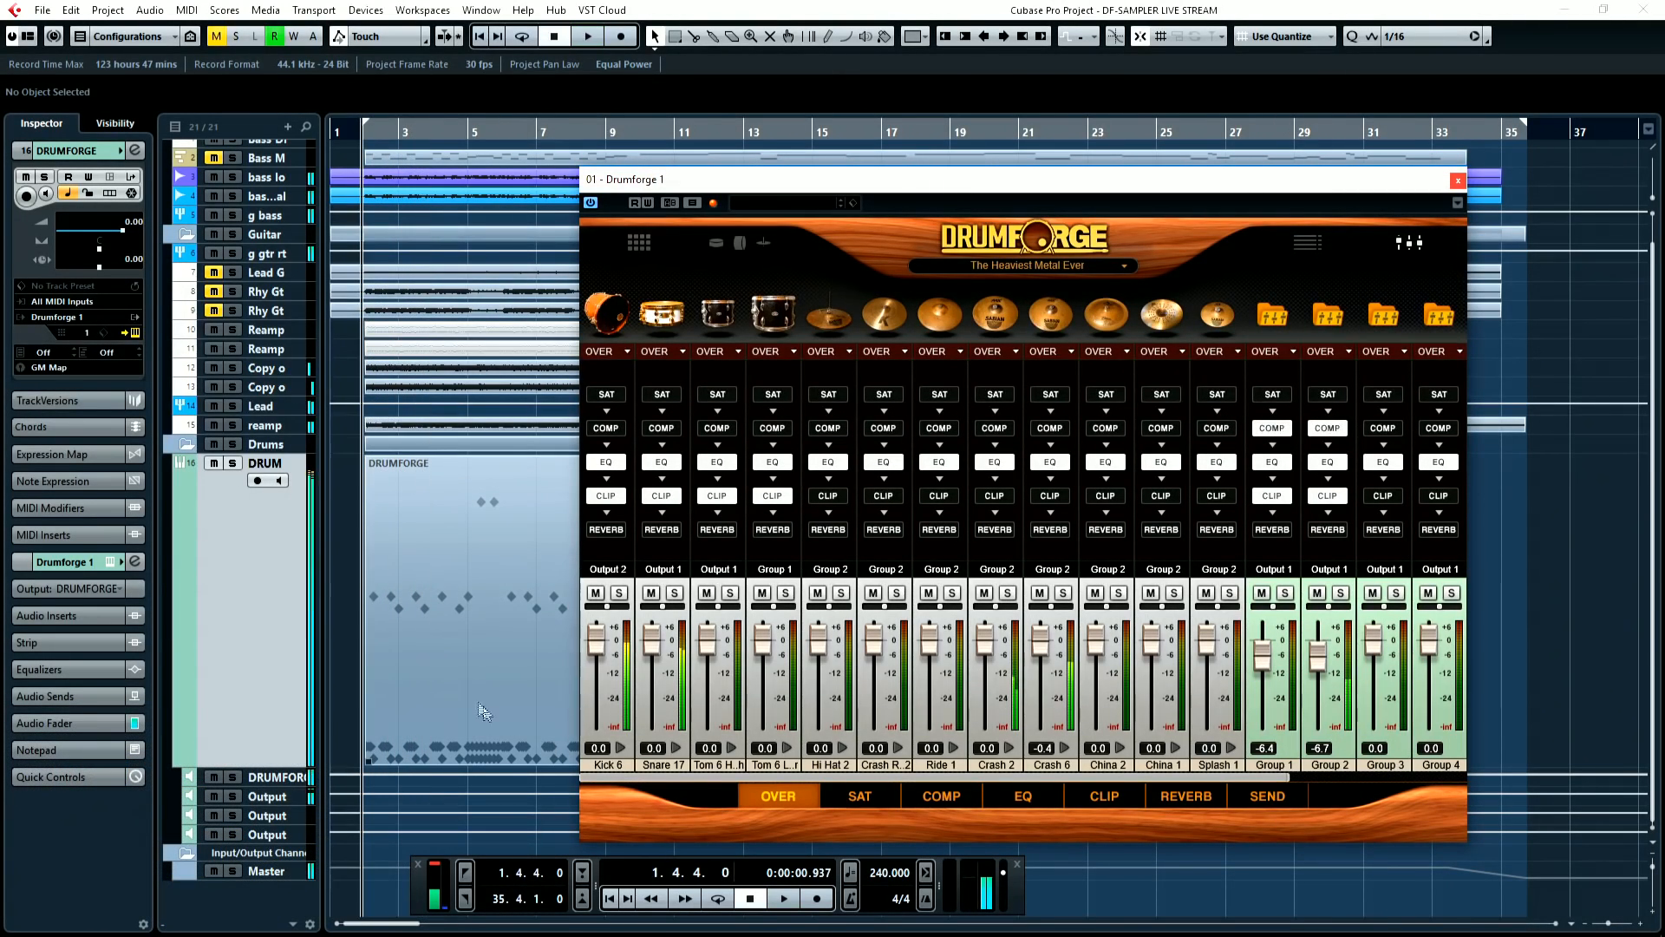